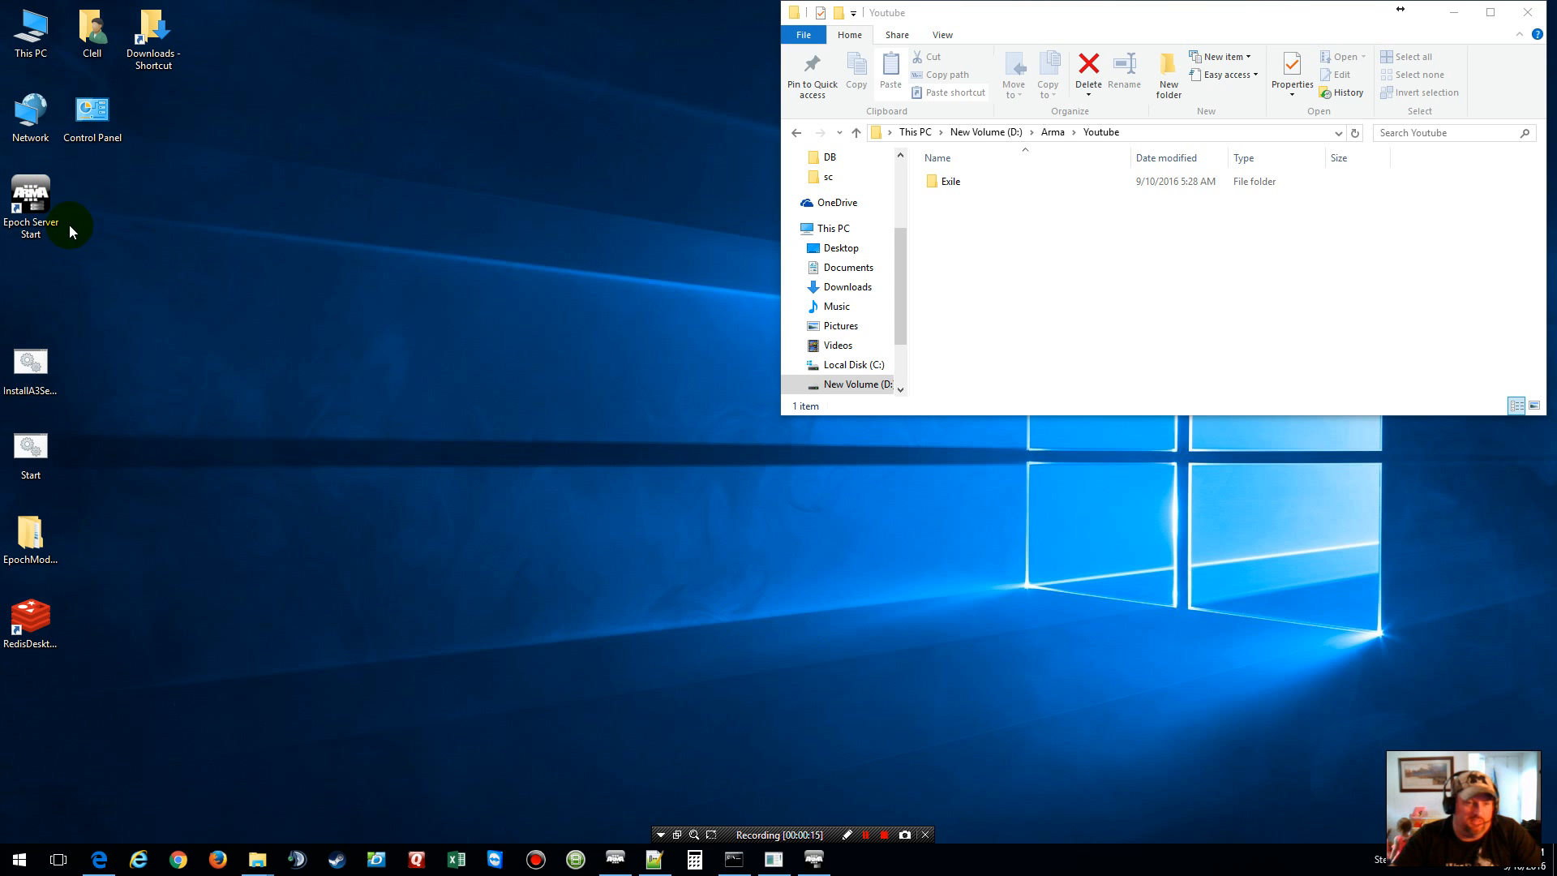
Step: Bring up Microsoft Edge on EpochMod.com, showing Current Server Build 0.3.9 build(570)
left_click(99, 862)
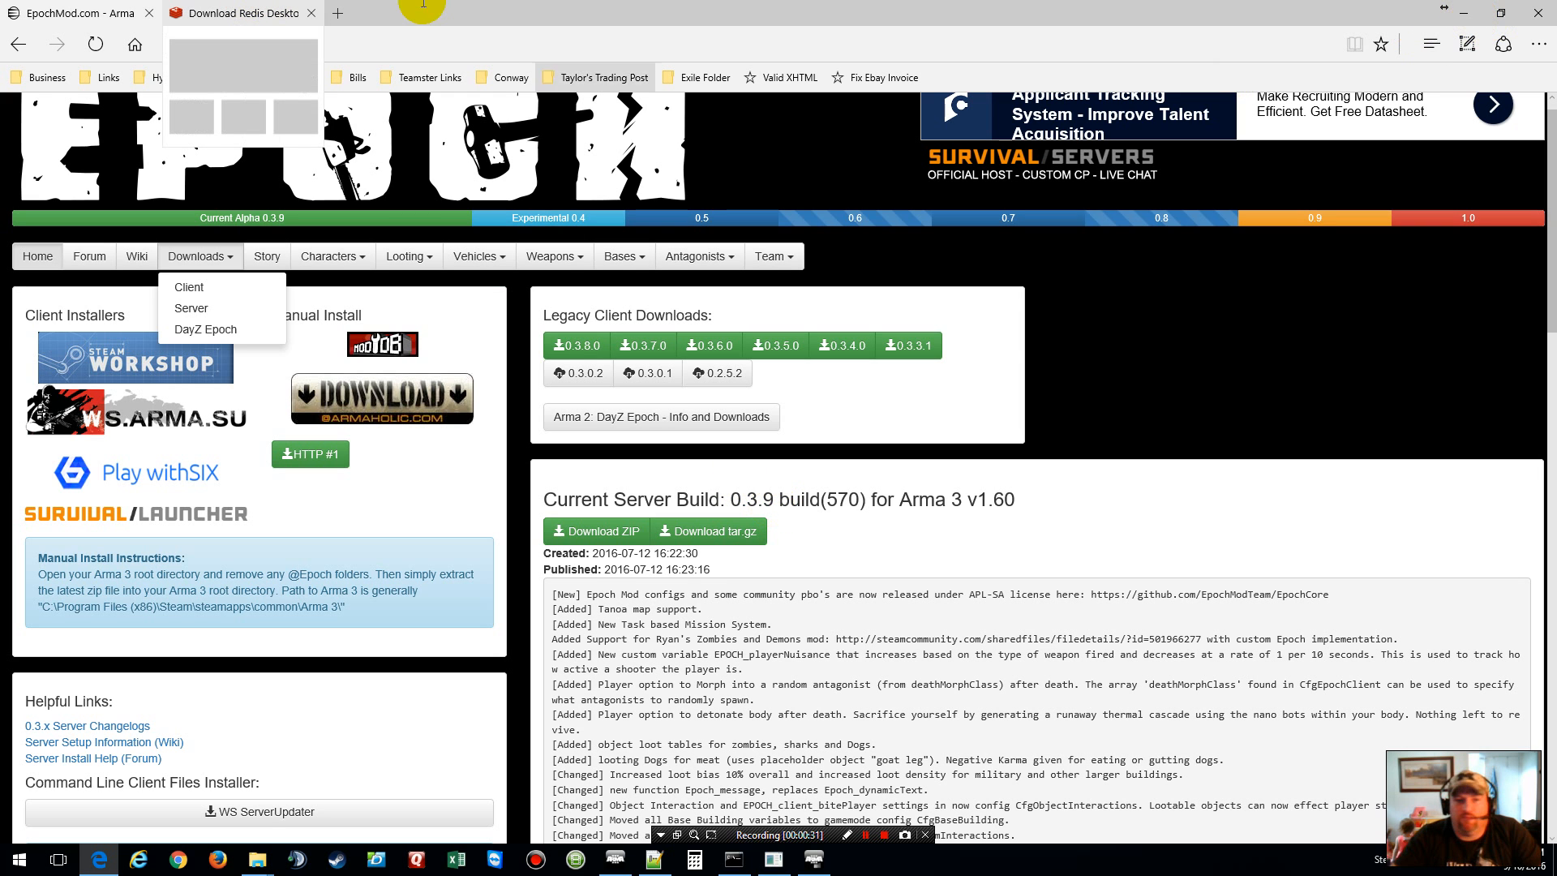
Step: View the Redis Desktop Manager 0.8.8 download page, then minimize Edge
left_click(227, 14)
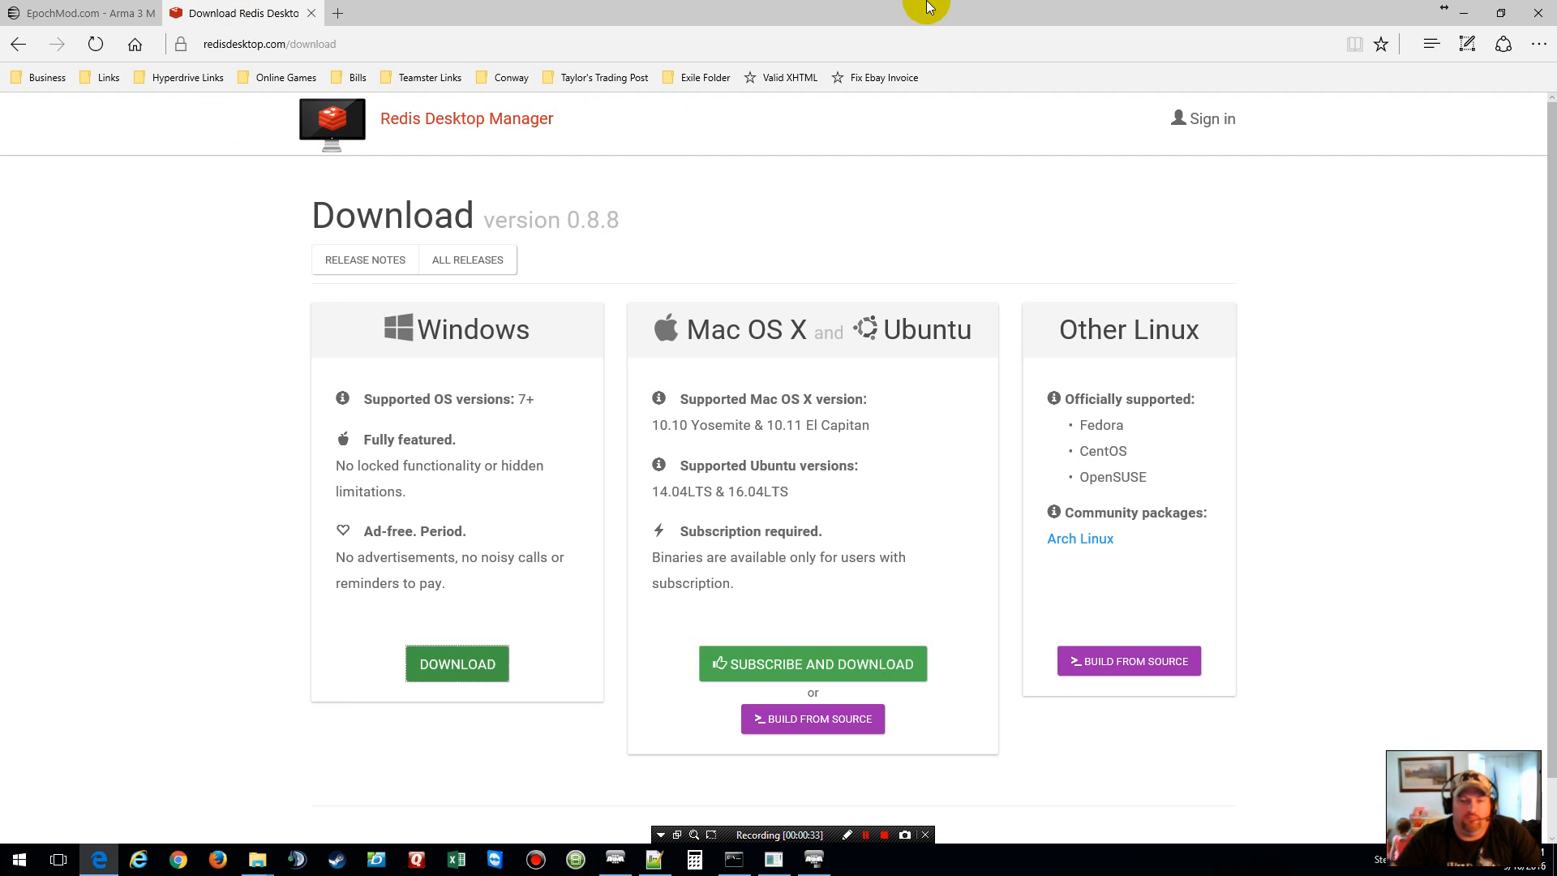
left_click(1458, 15)
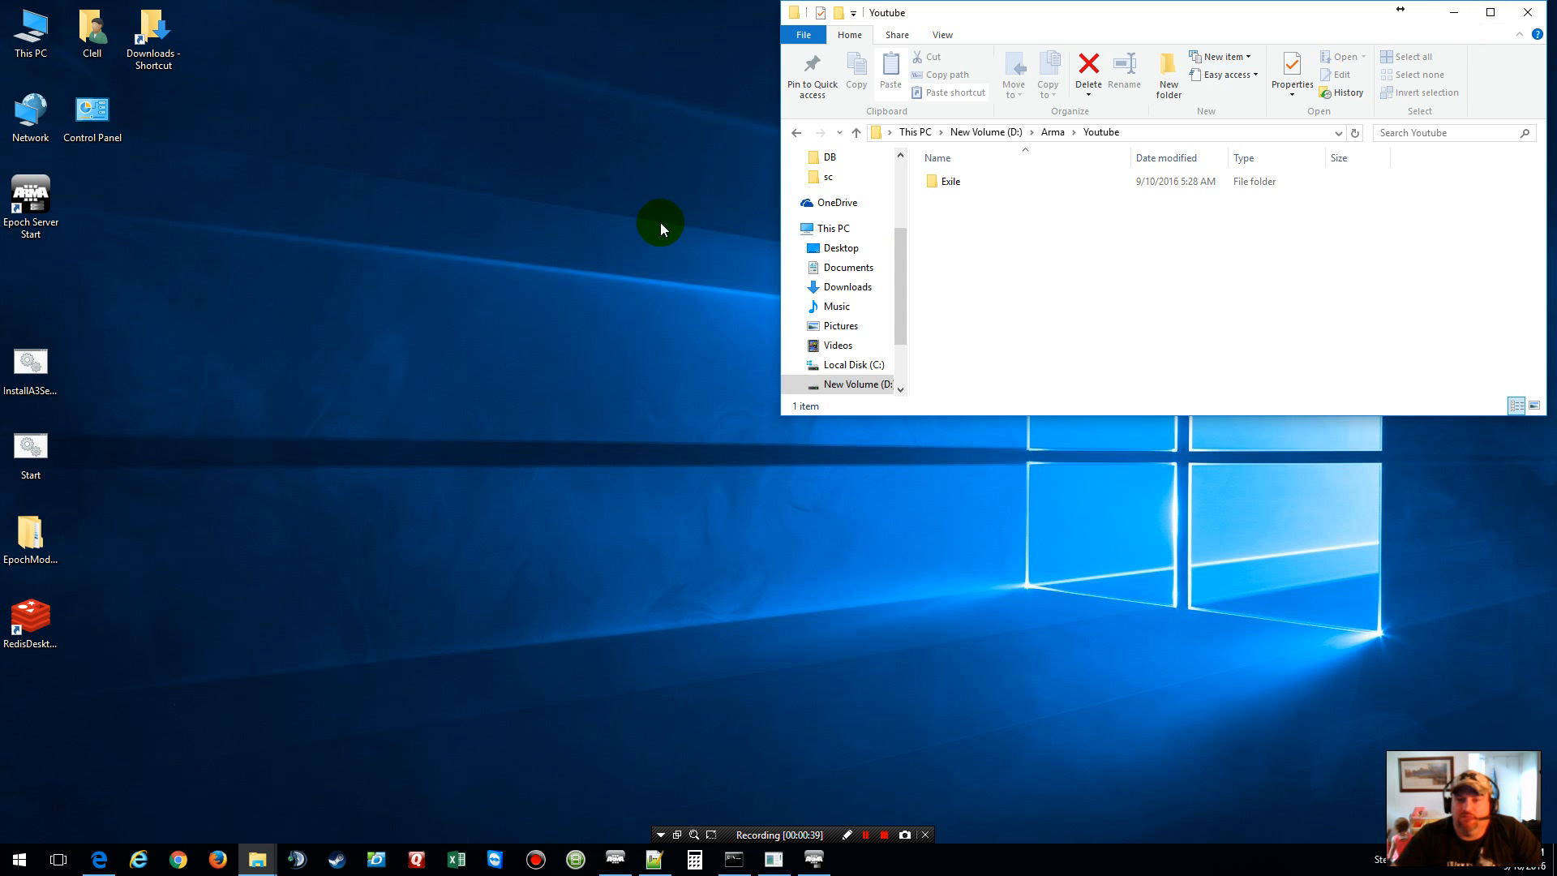
Step: Create a new folder named 'Epoch' inside the Youtube folder and open it
left_click(1053, 133)
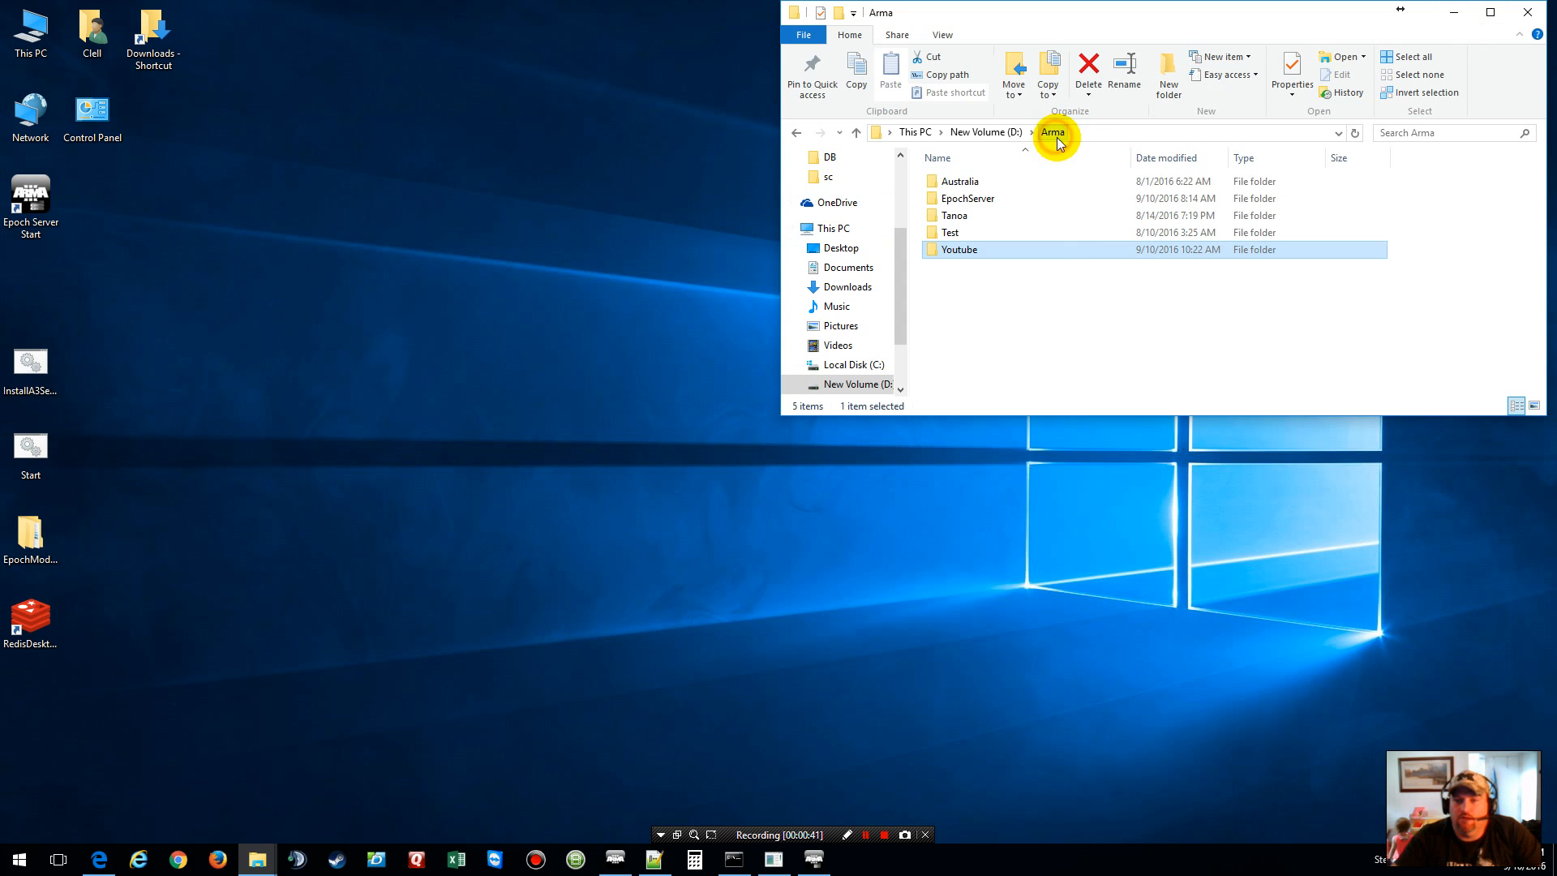
double_click(960, 253)
left_click(940, 187)
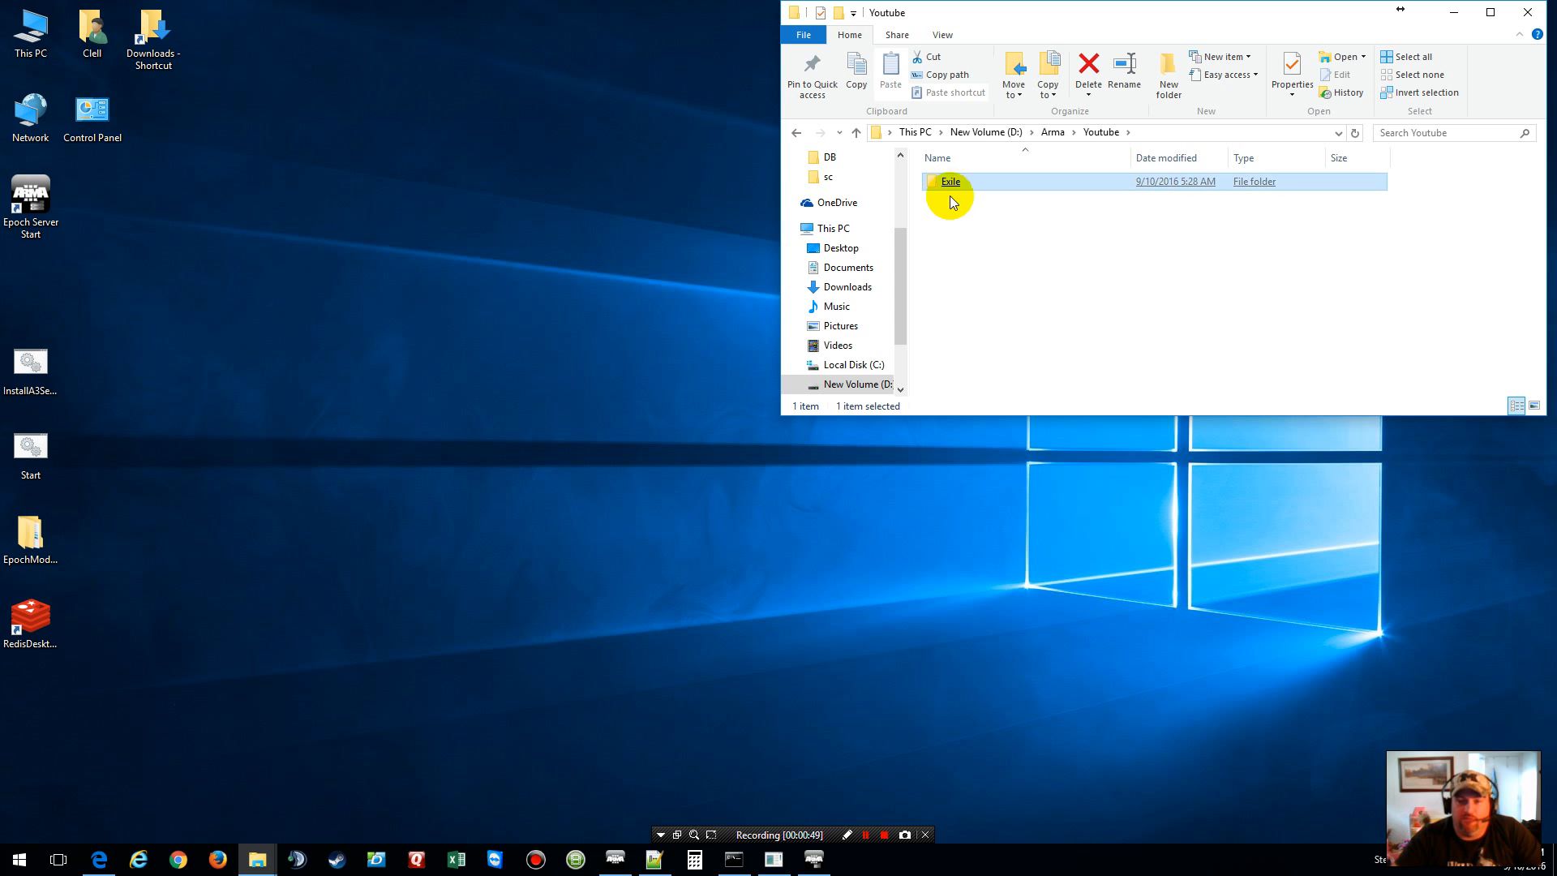
right_click(956, 211)
mouse_move(1018, 447)
left_click(1217, 446)
type("E")
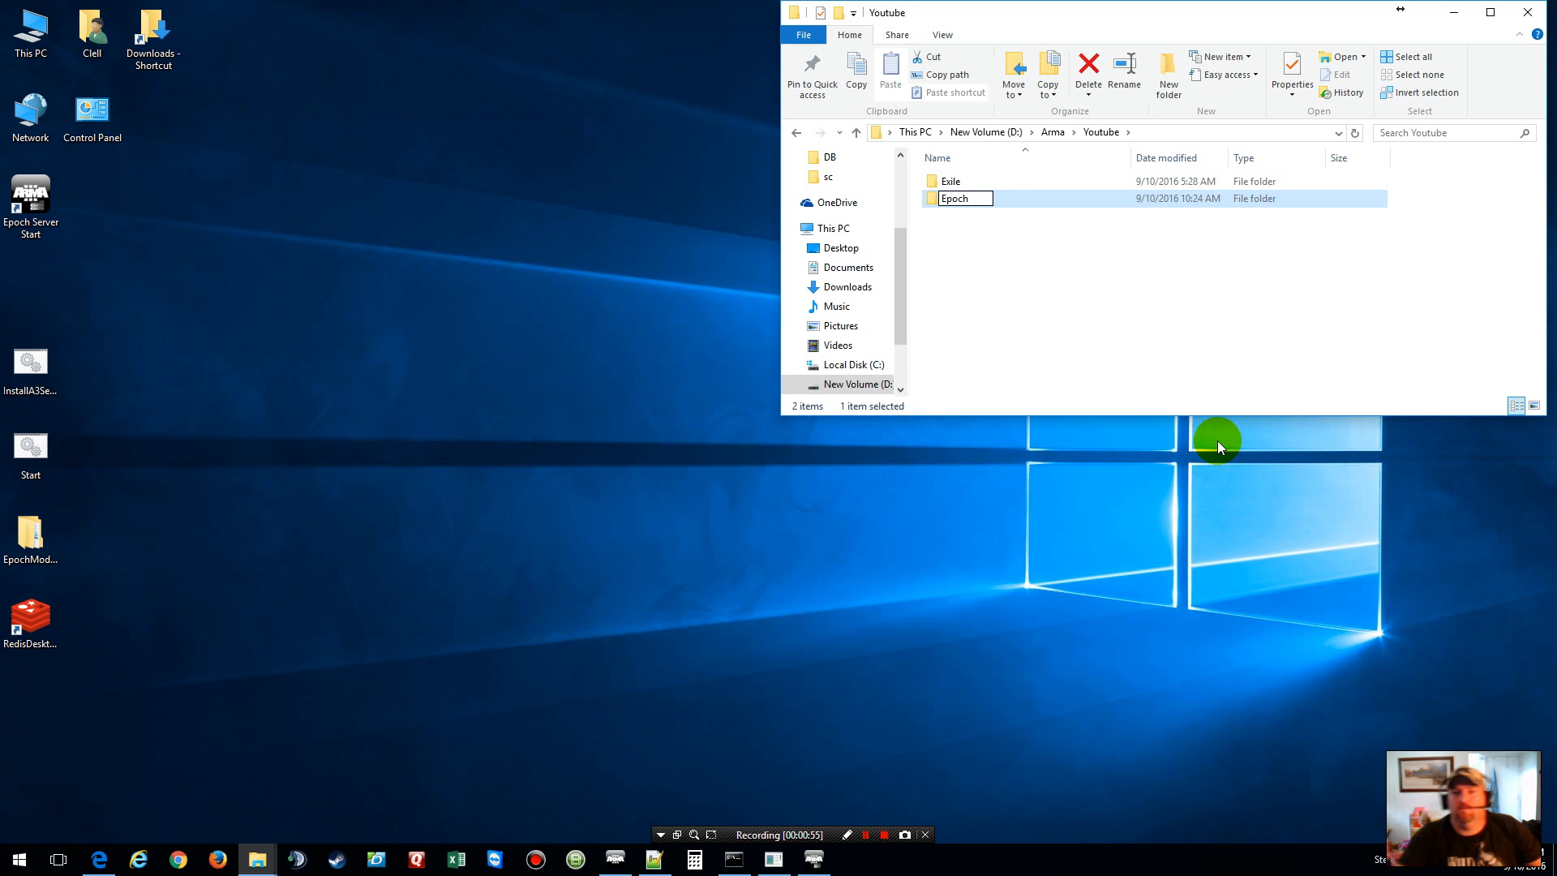
type("poch")
left_click(1061, 303)
double_click(951, 181)
Step: Copy the InstallA3Server and Start batch files from the desktop into the Epoch folder
left_click_drag(85, 464, 21, 362)
right_click(19, 362)
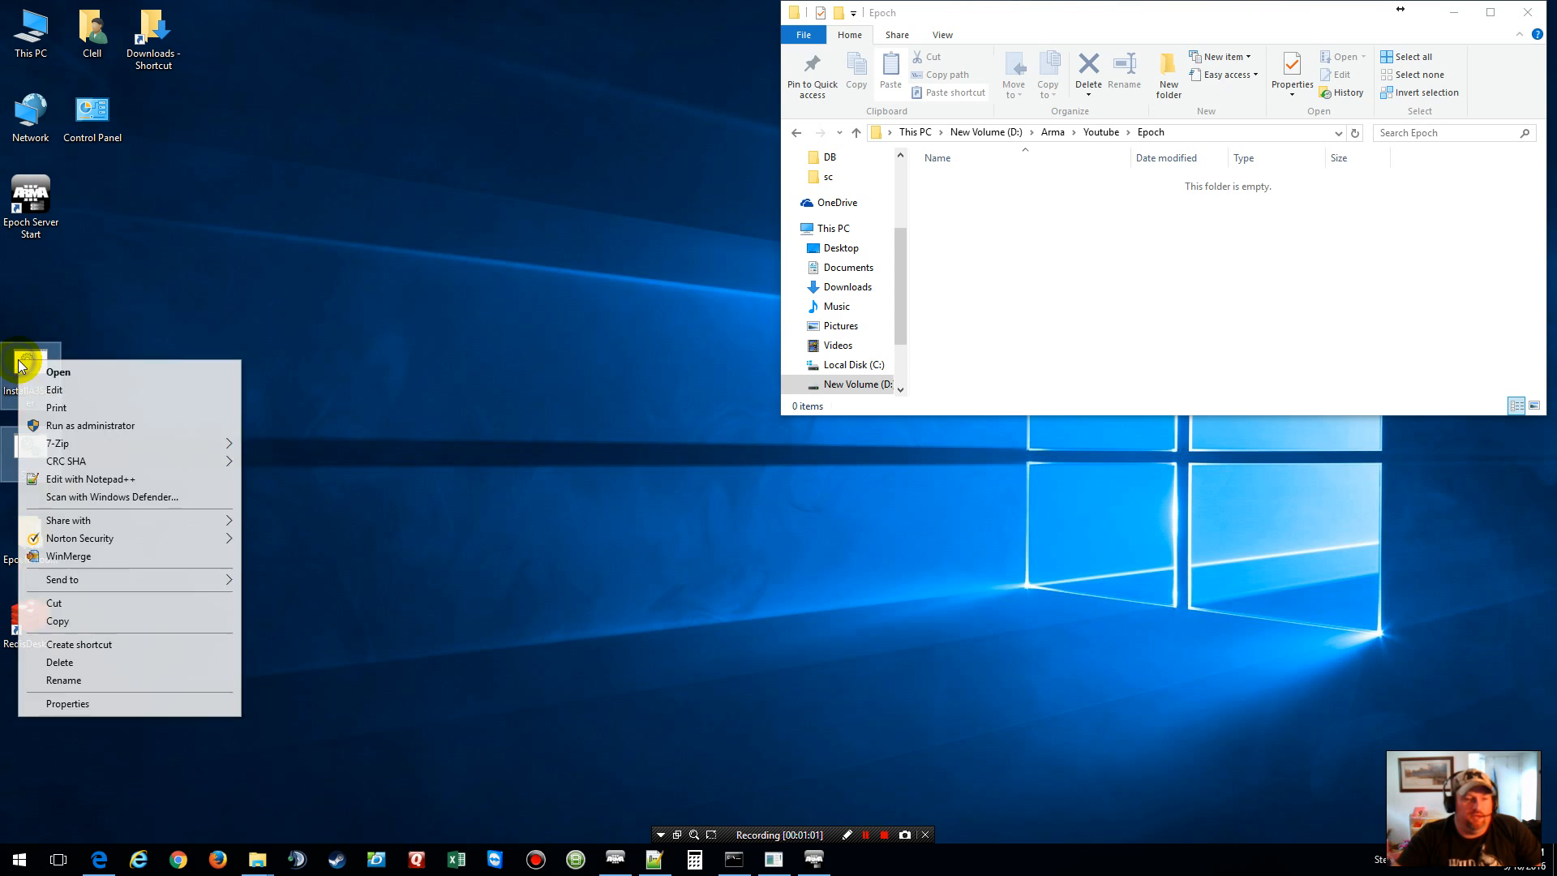
left_click(73, 619)
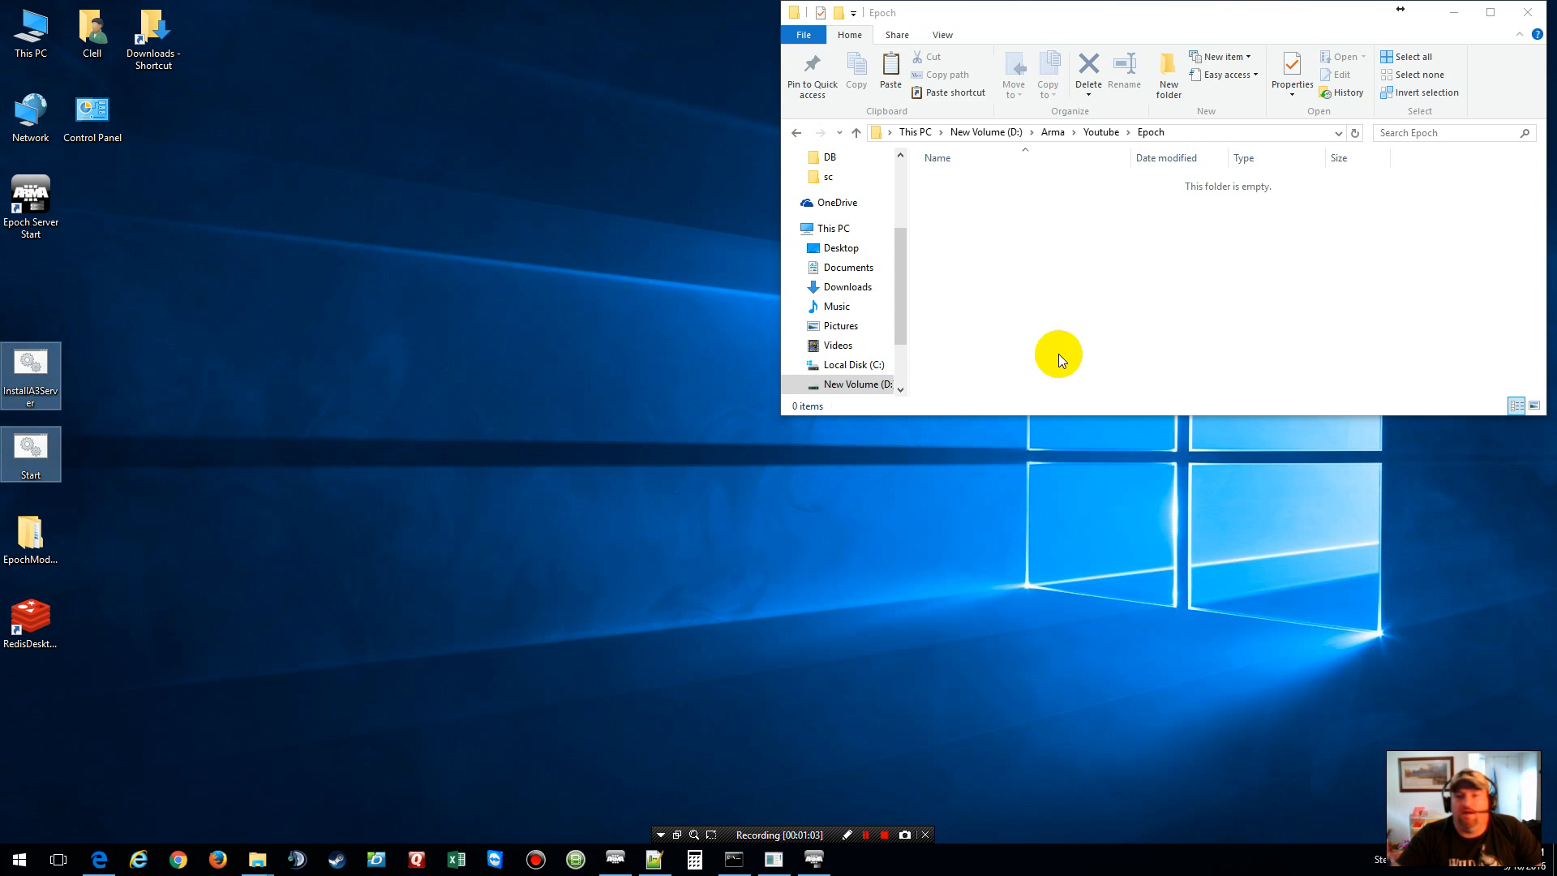
right_click(1005, 289)
left_click(1044, 427)
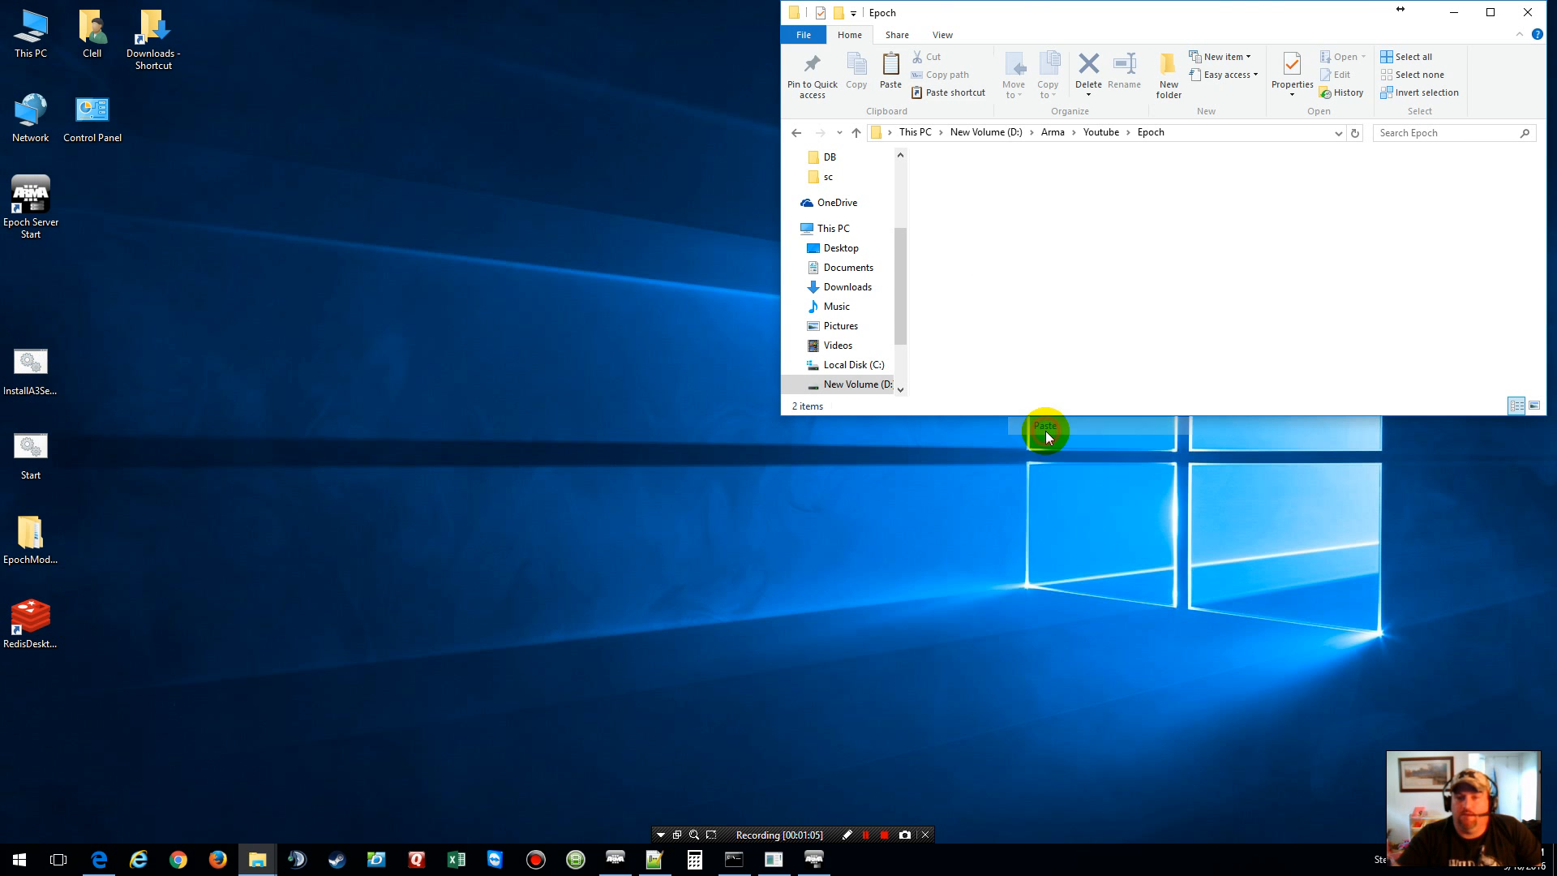
left_click(639, 207)
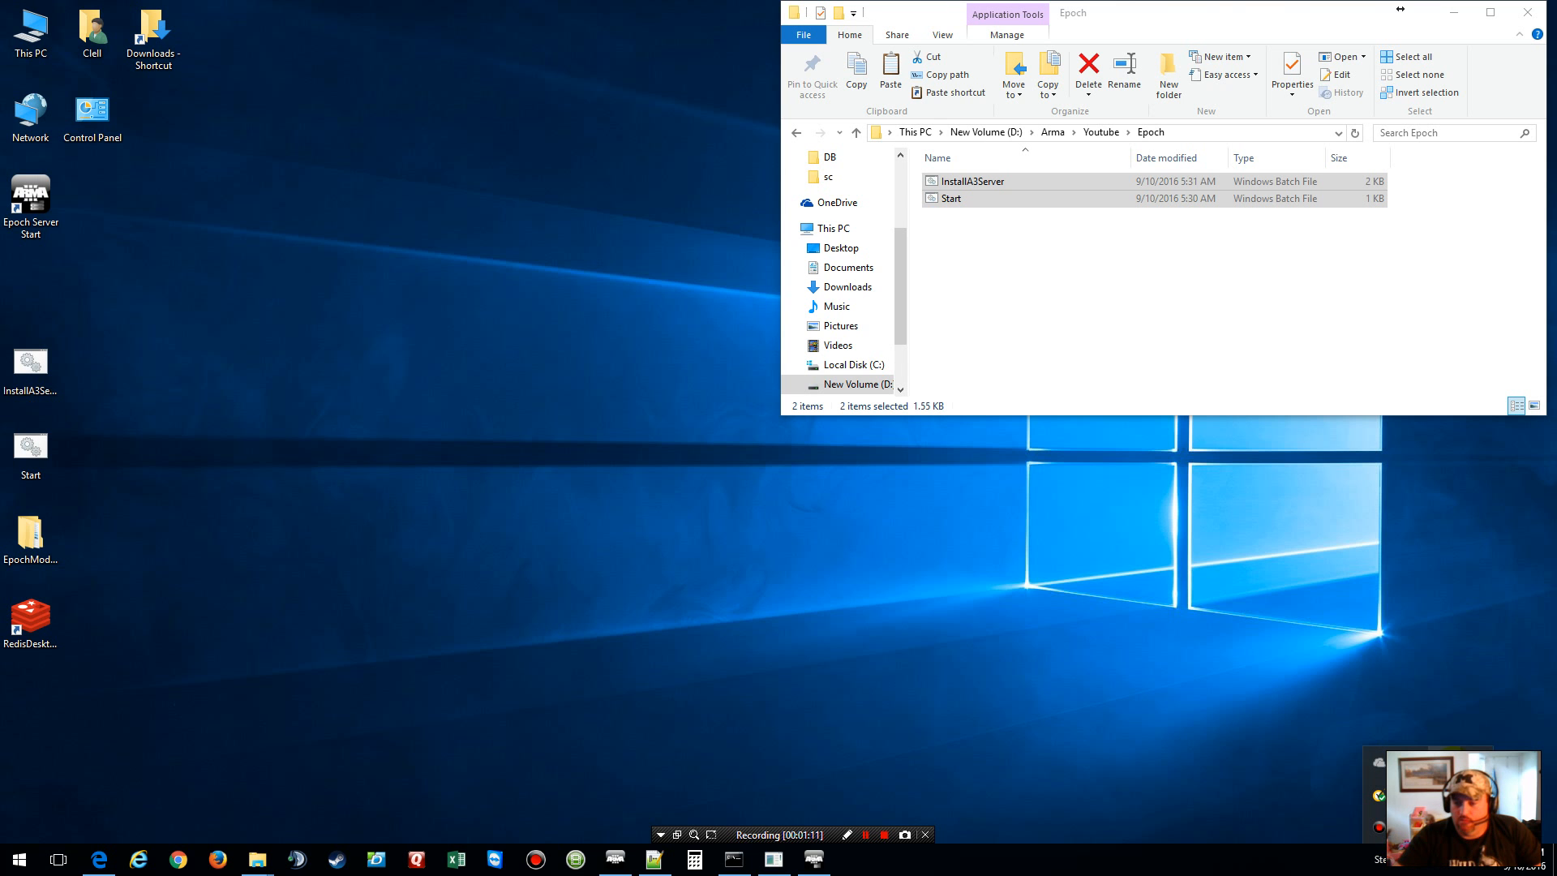
Step: Open Steam from the tray and check the Tools list in the Library
right_click(1454, 764)
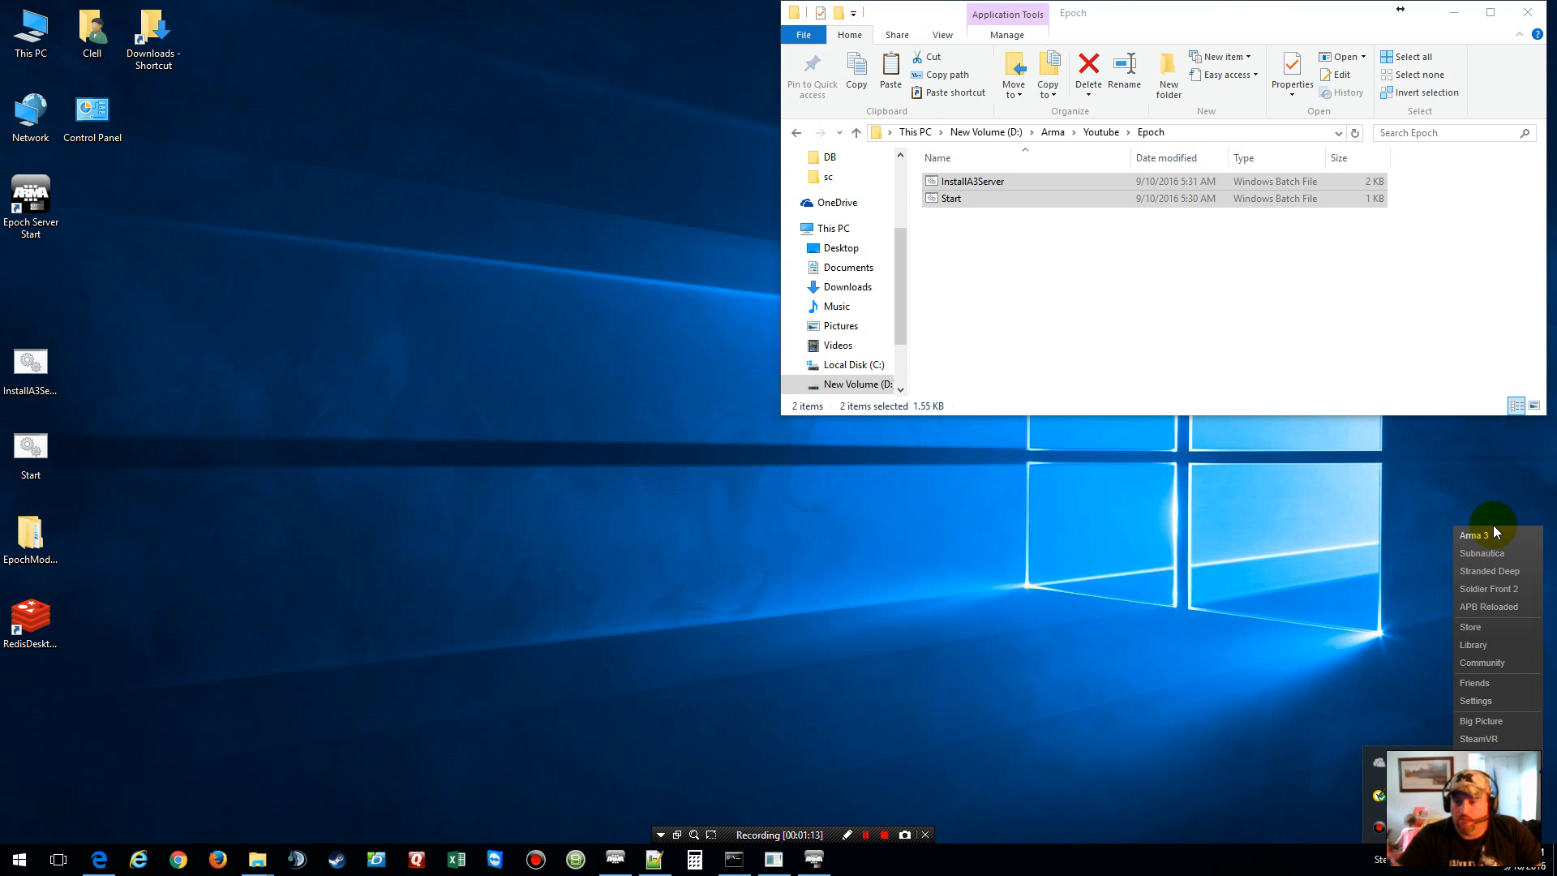
left_click(1470, 627)
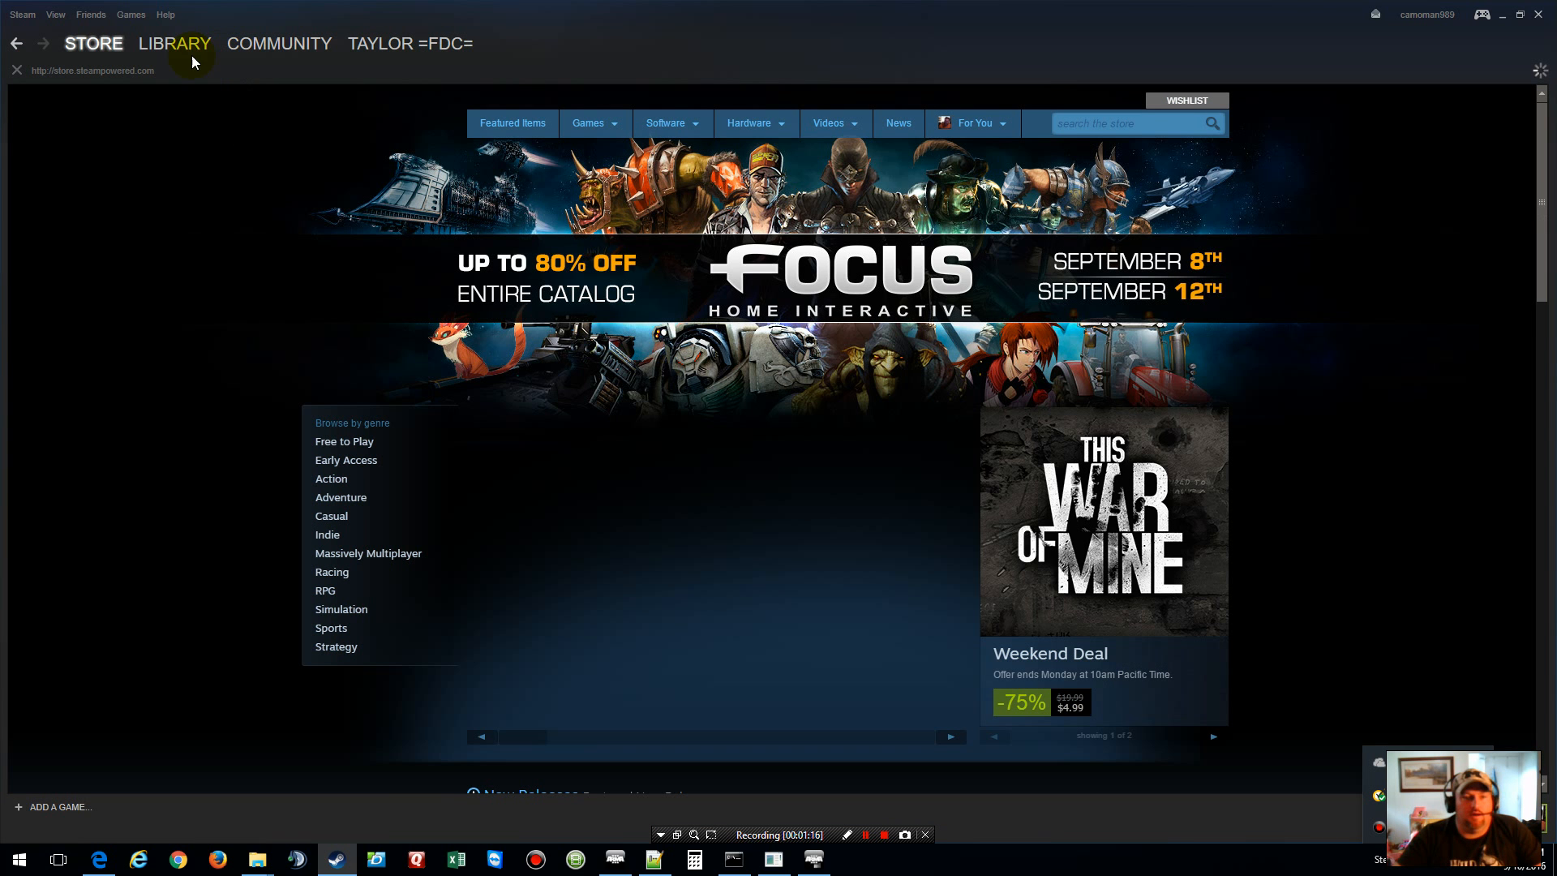
mouse_move(184, 51)
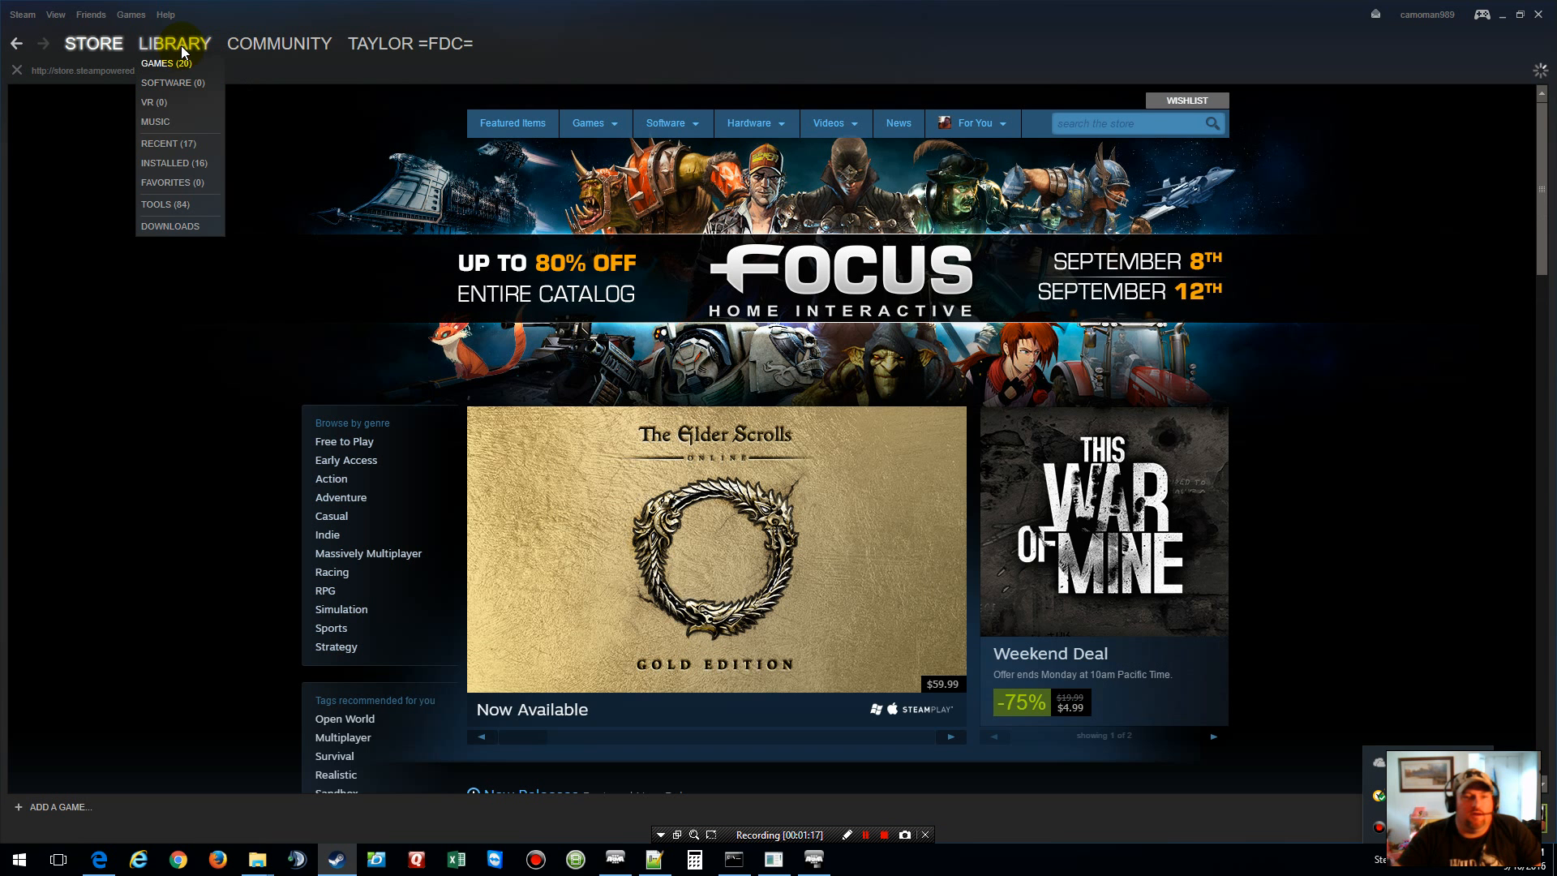
left_click(186, 205)
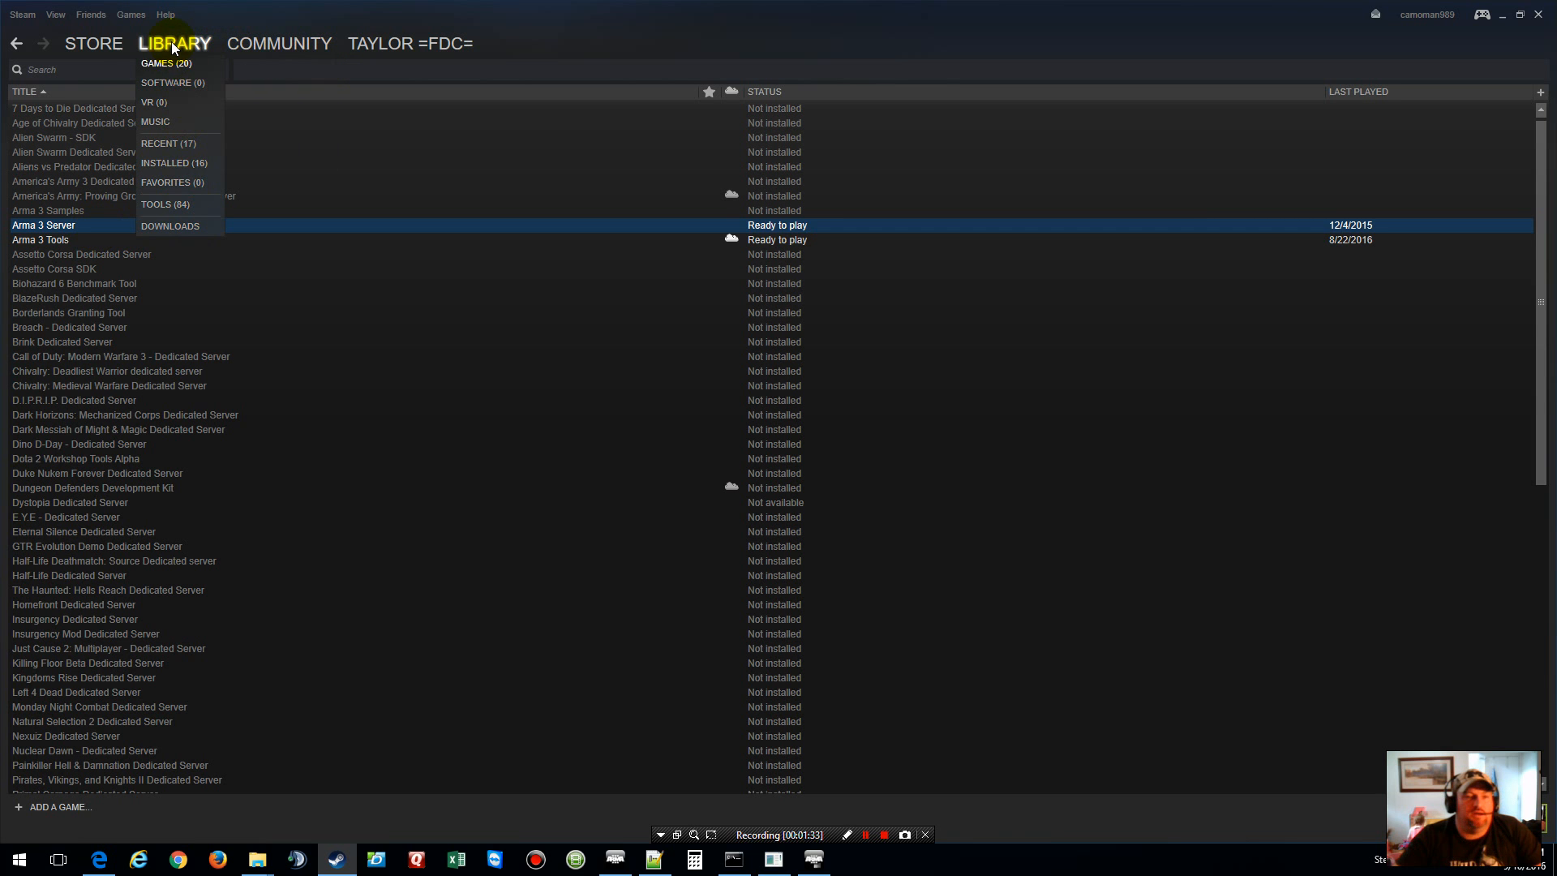
Step: Search the Arma 3 Workshop for Epoch, confirm it is subscribed, and close Steam
left_click(93, 43)
mouse_move(276, 49)
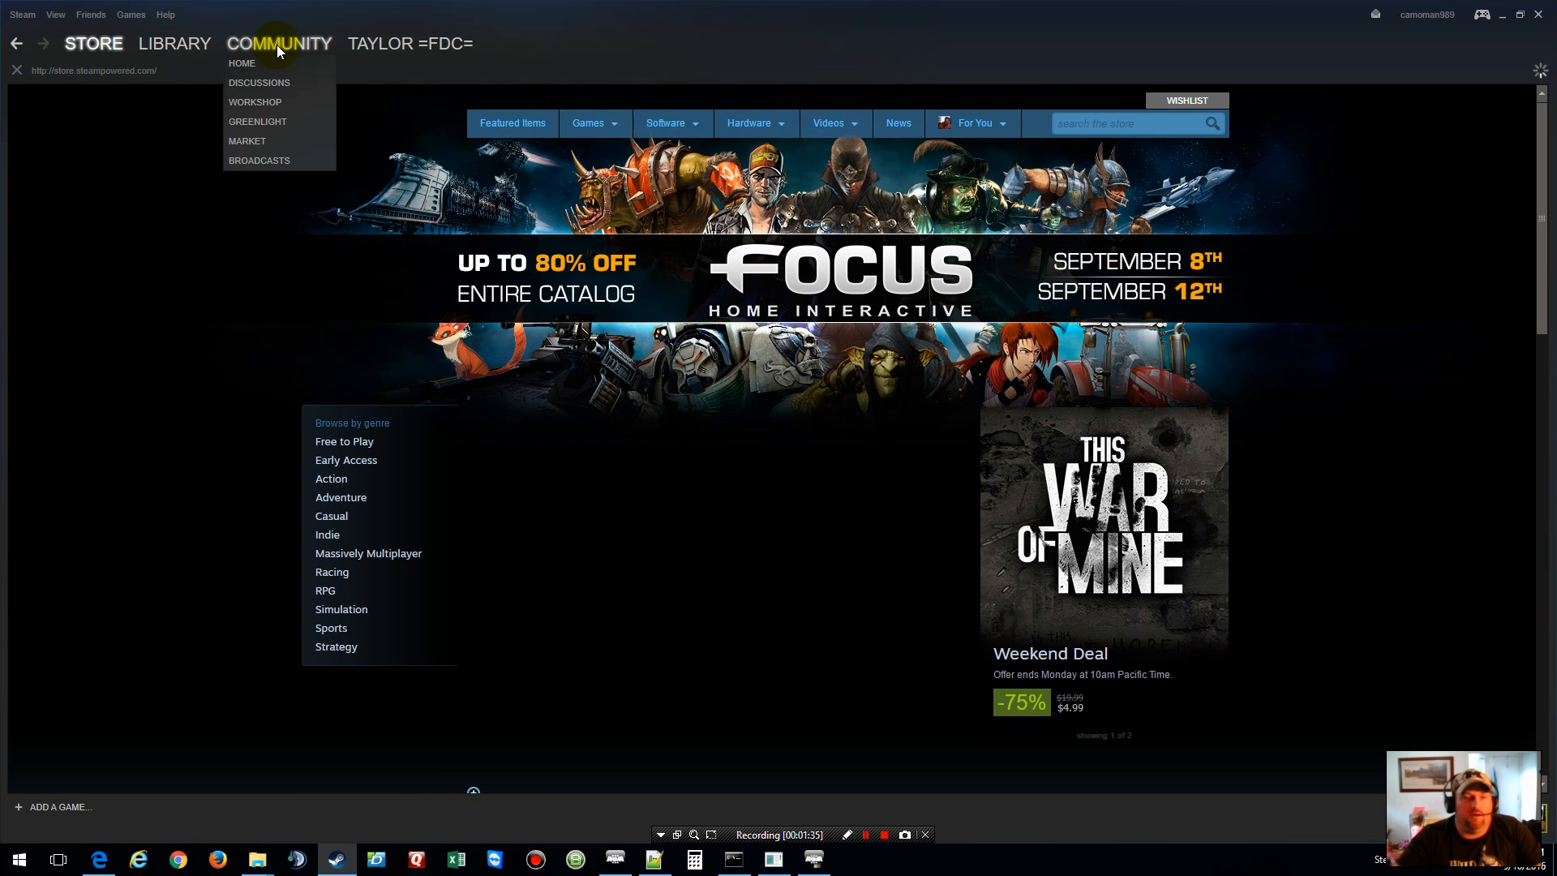
left_click(282, 102)
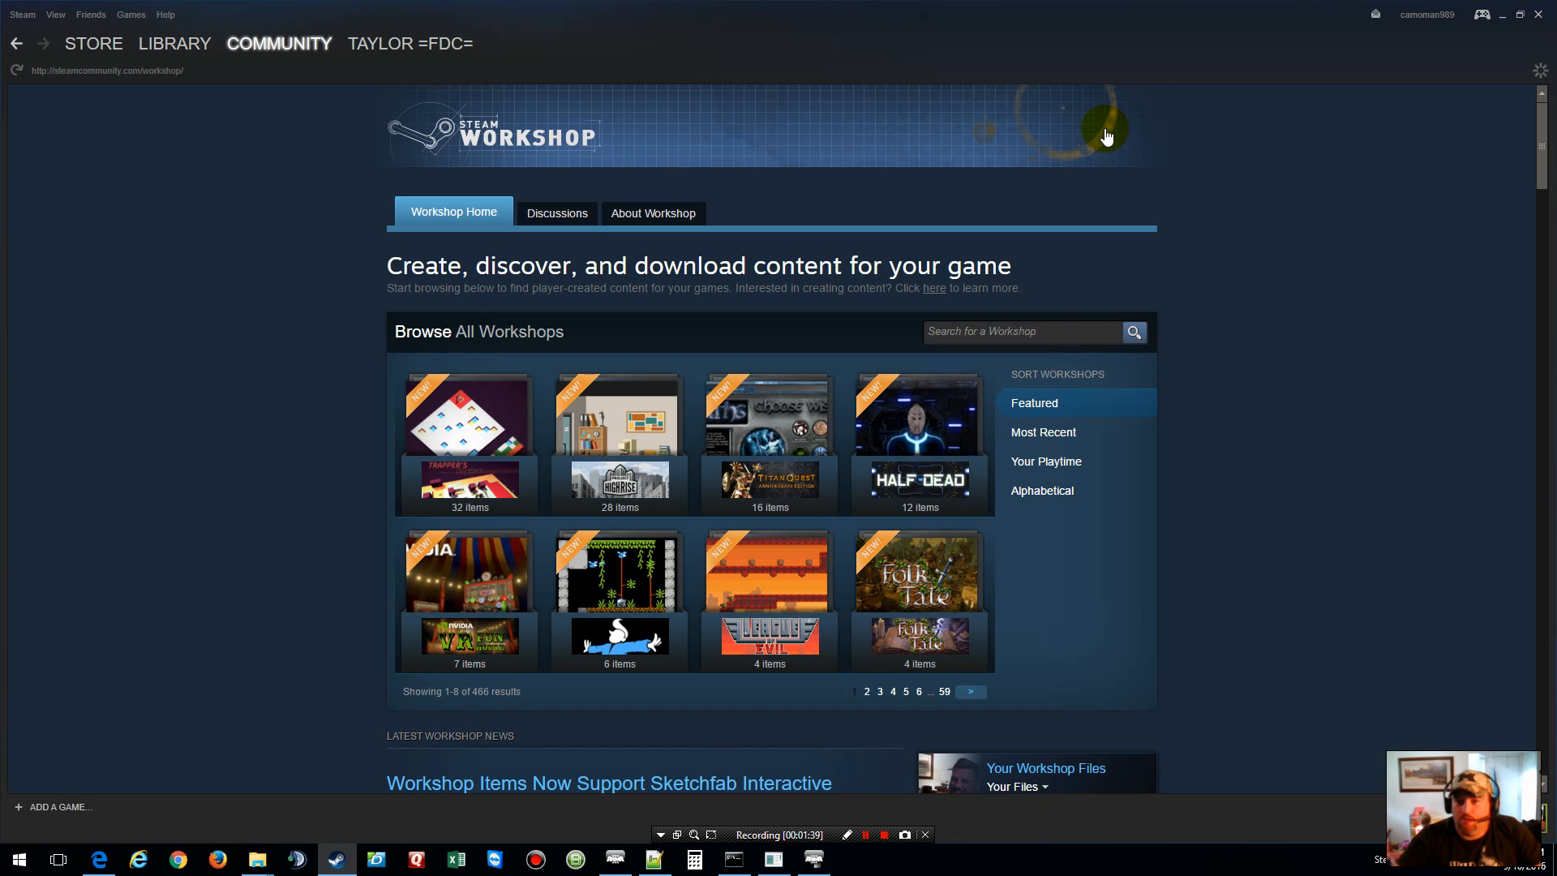
left_click(1053, 335)
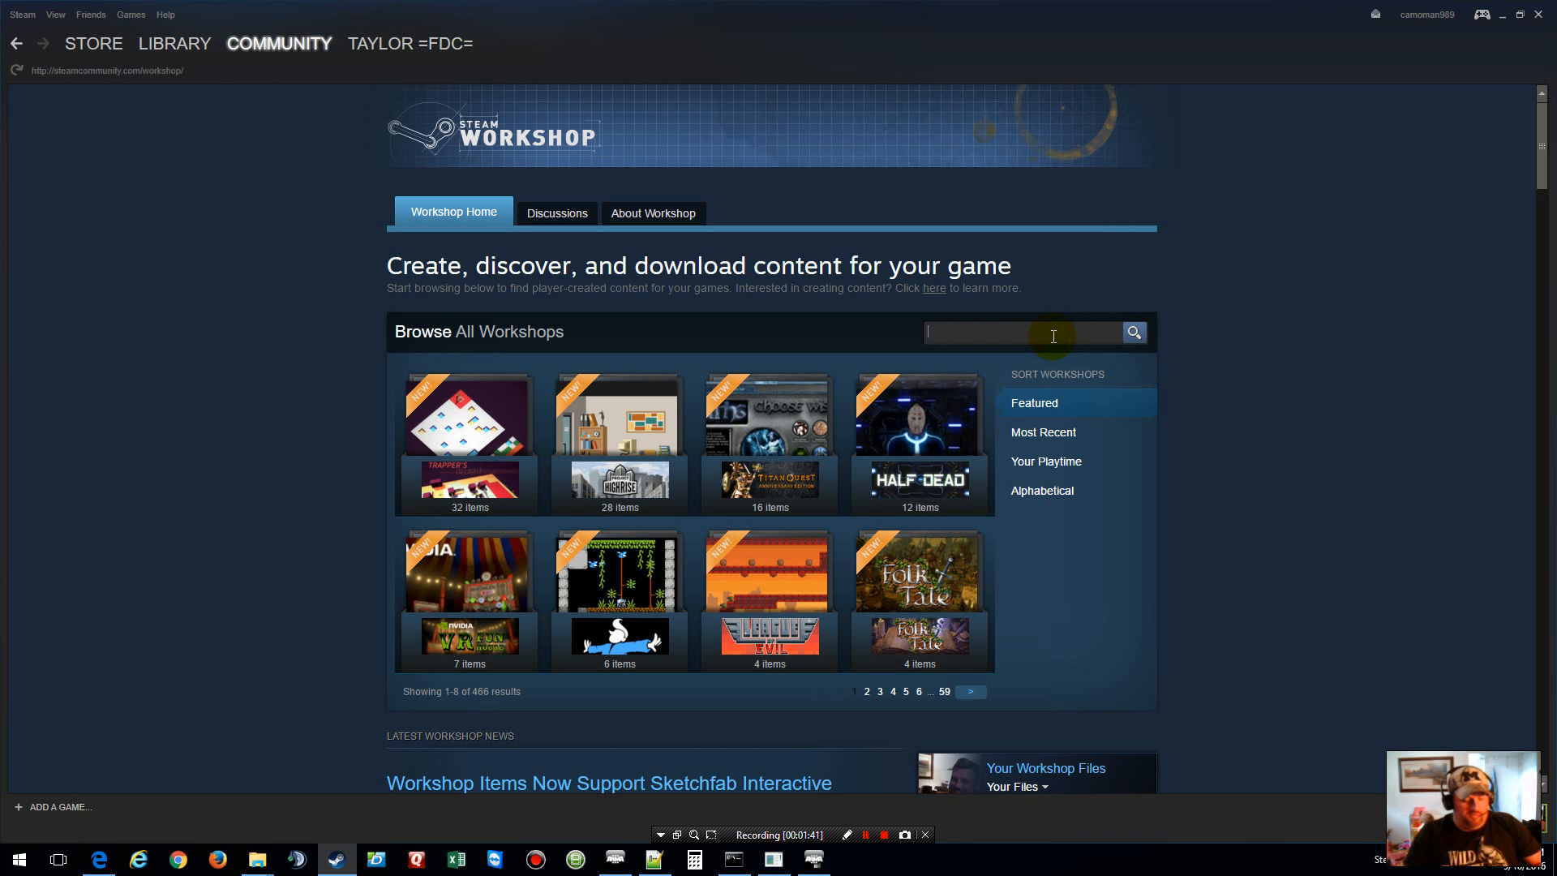
type("ArmA 3")
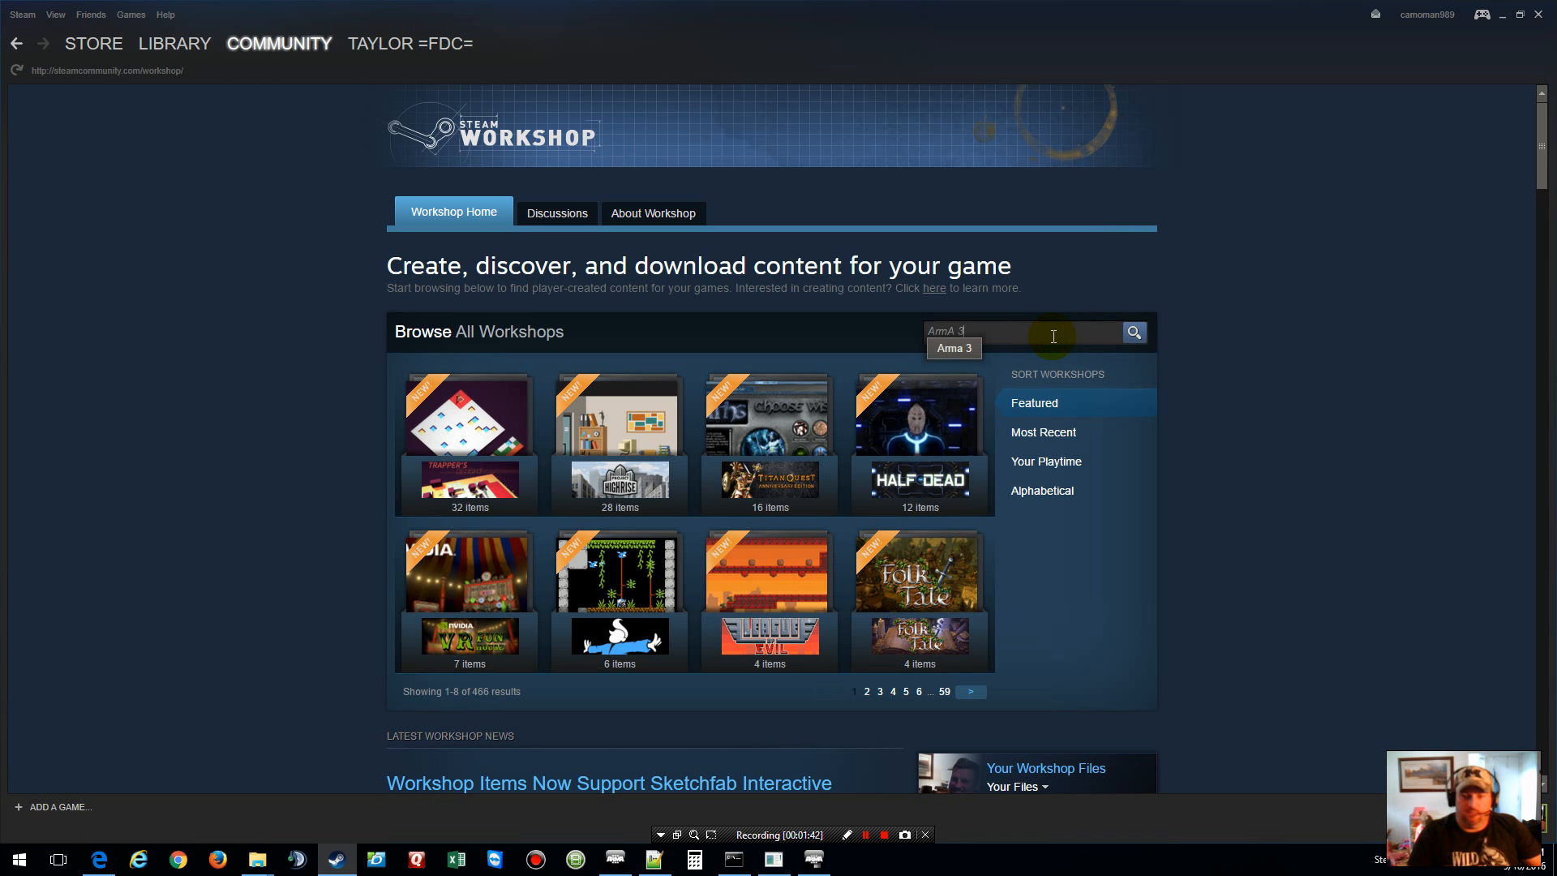
left_click(939, 349)
left_click(955, 321)
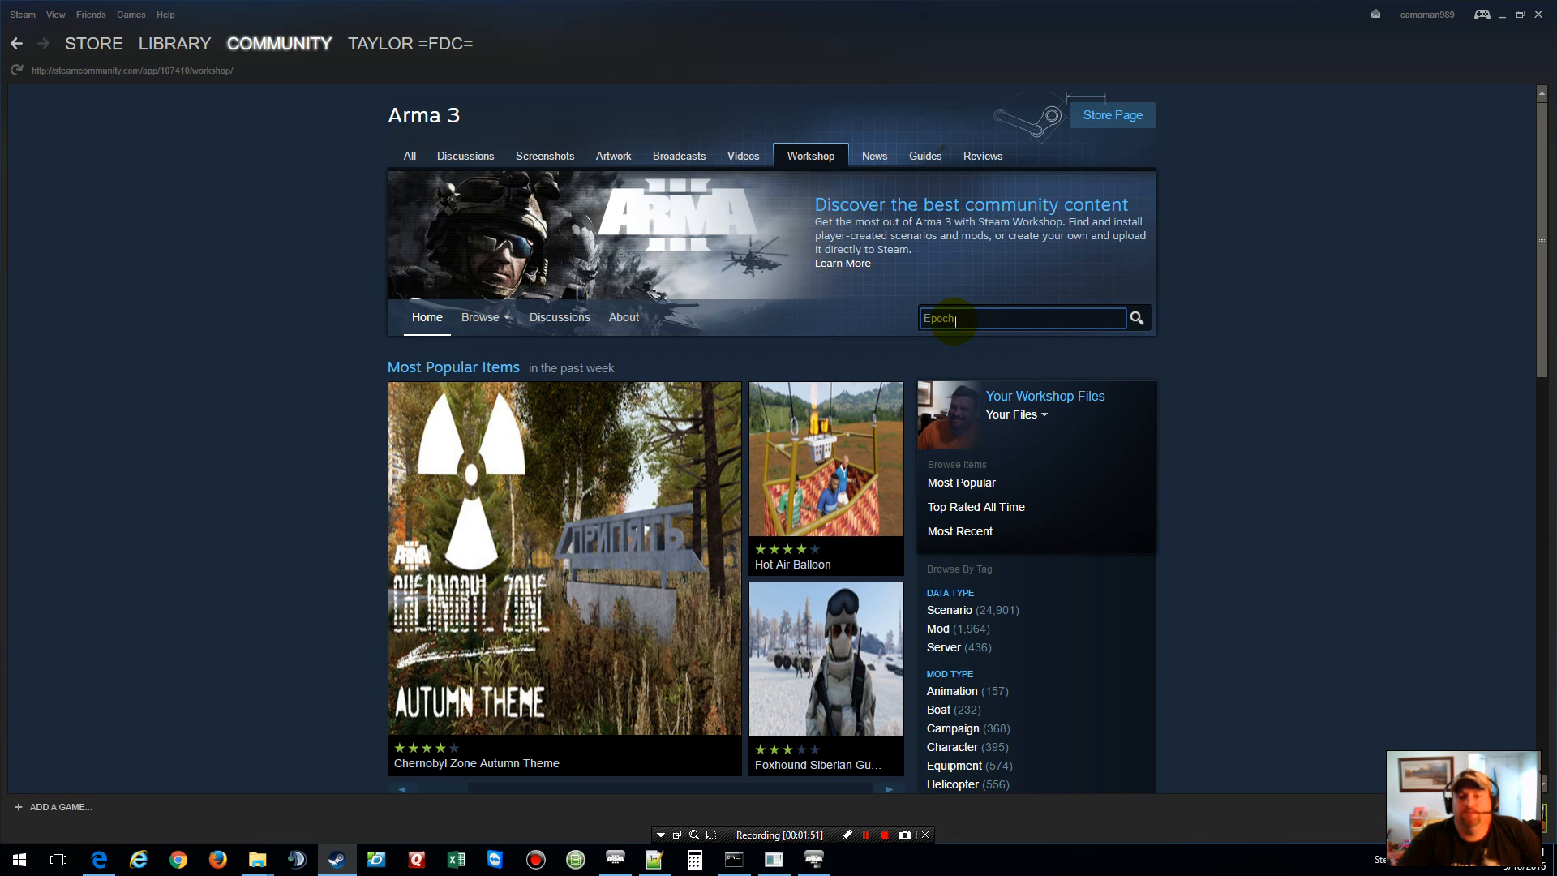
key("Return")
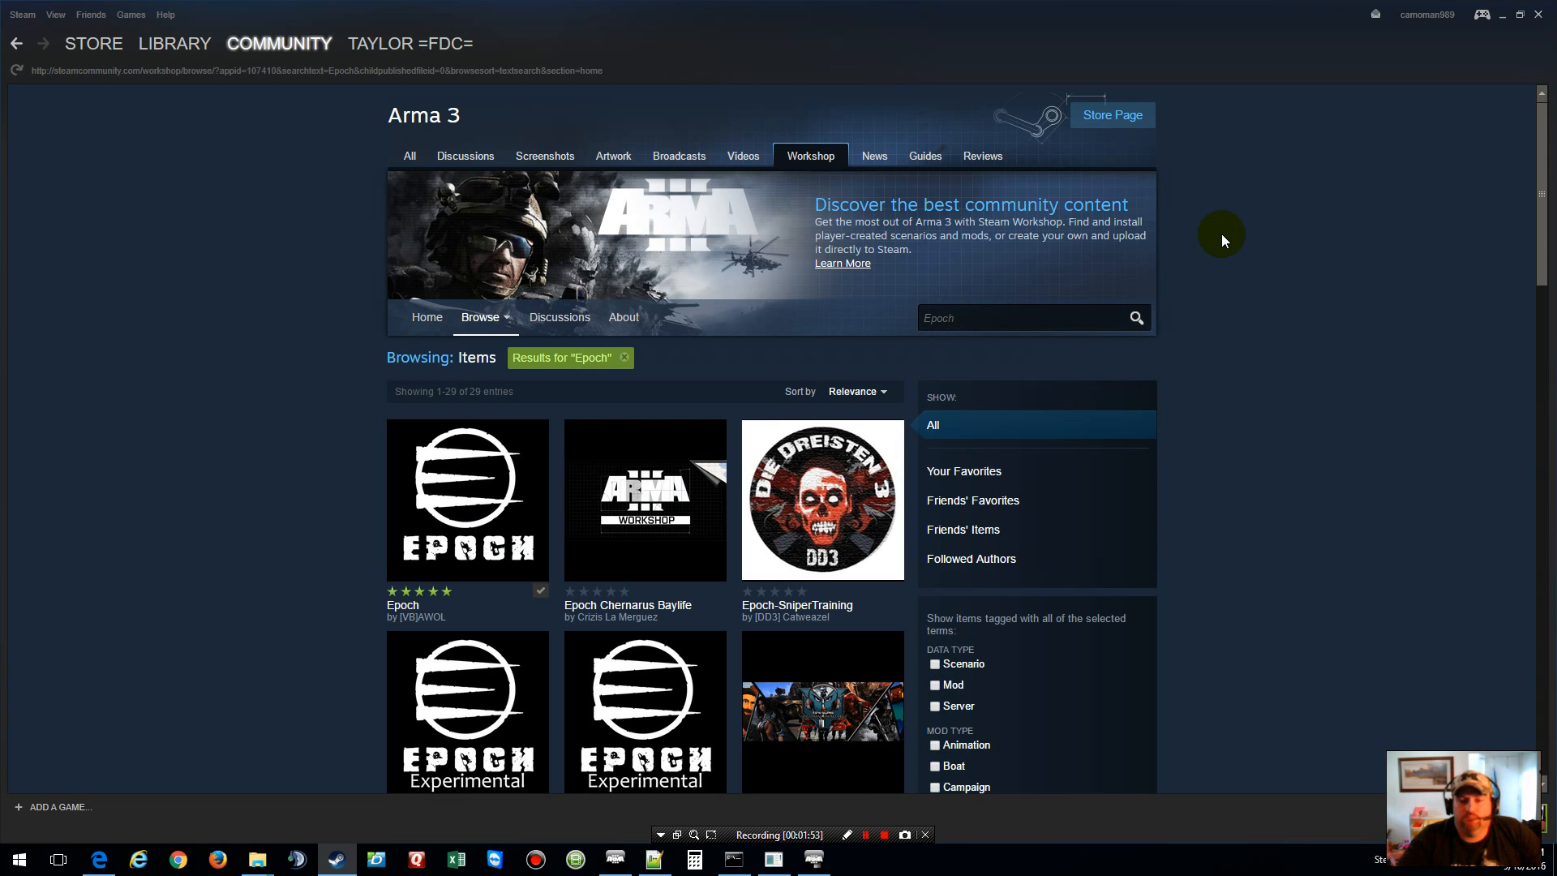
mouse_move(464, 496)
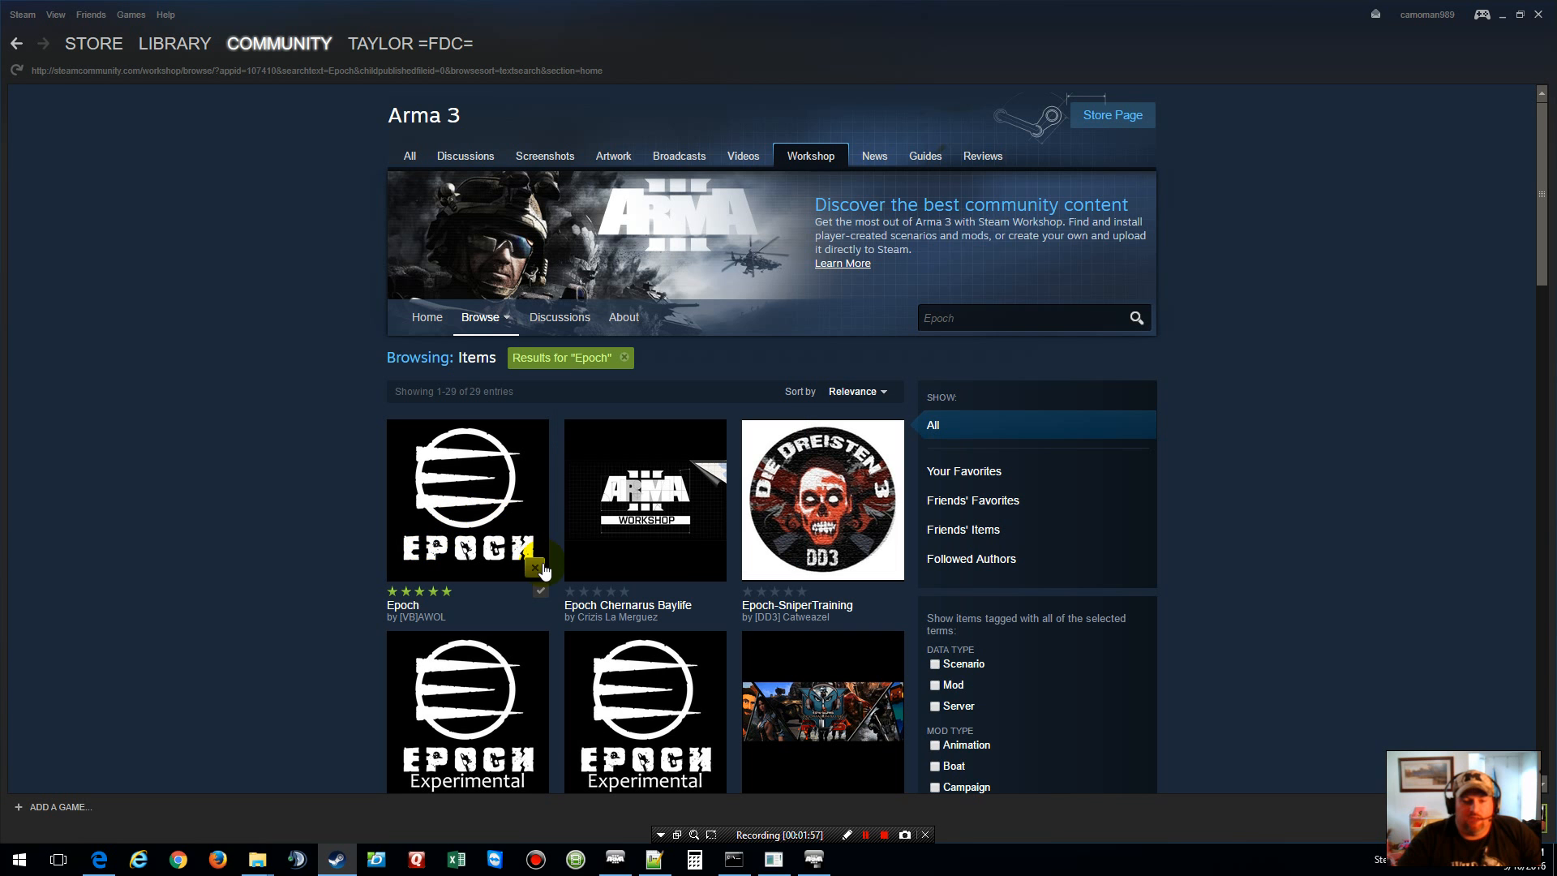
mouse_move(490, 523)
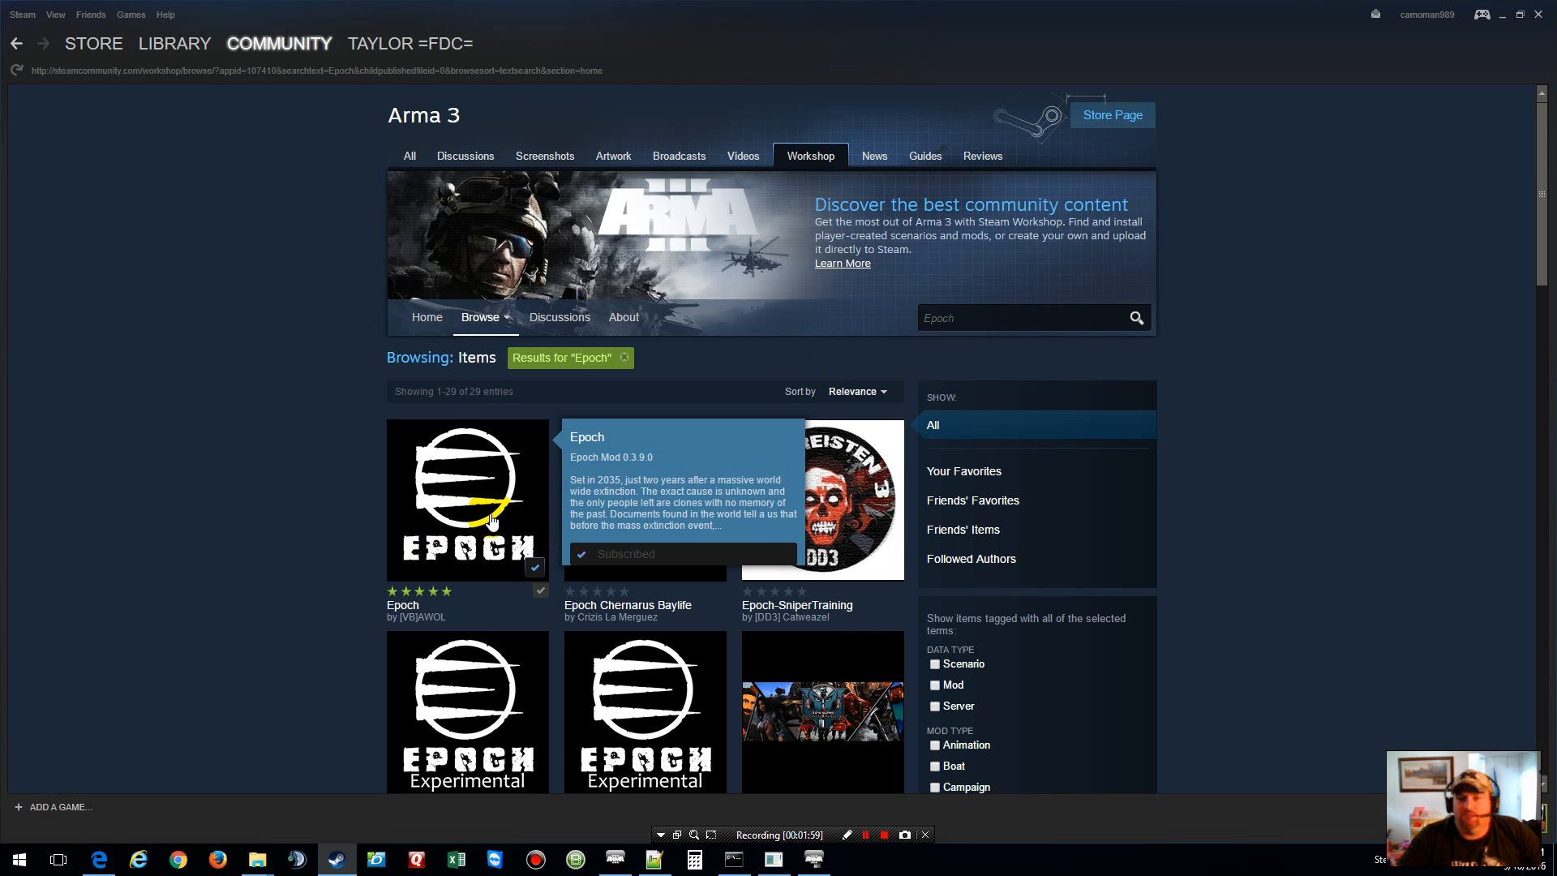
left_click(1537, 16)
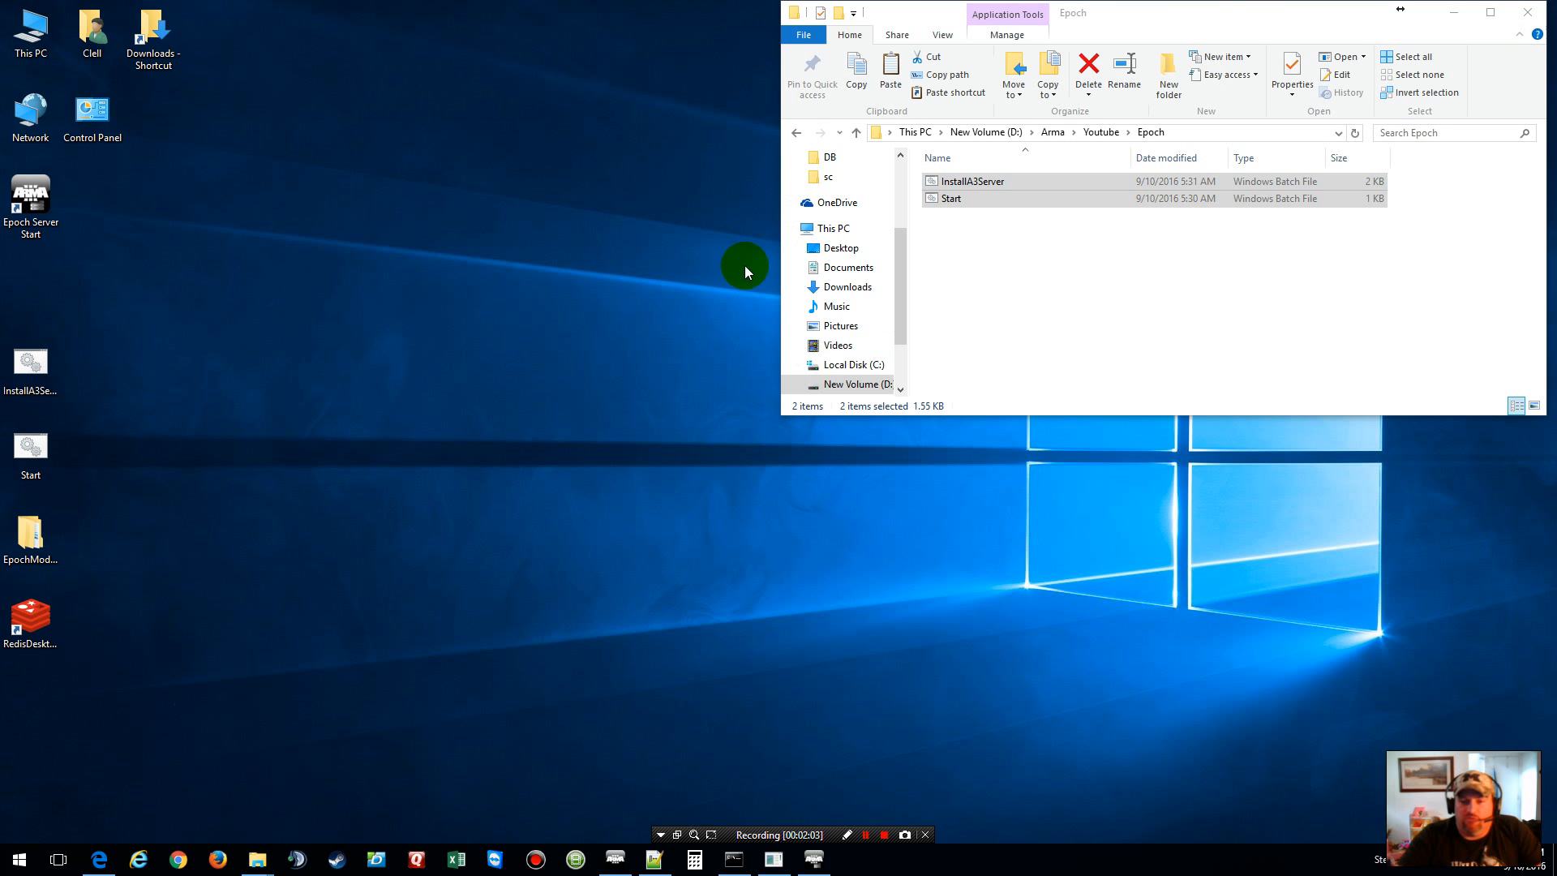
Step: Open D: in a new window and navigate to SteamLibrary\steamapps\common\Arma 3
right_click(852, 388)
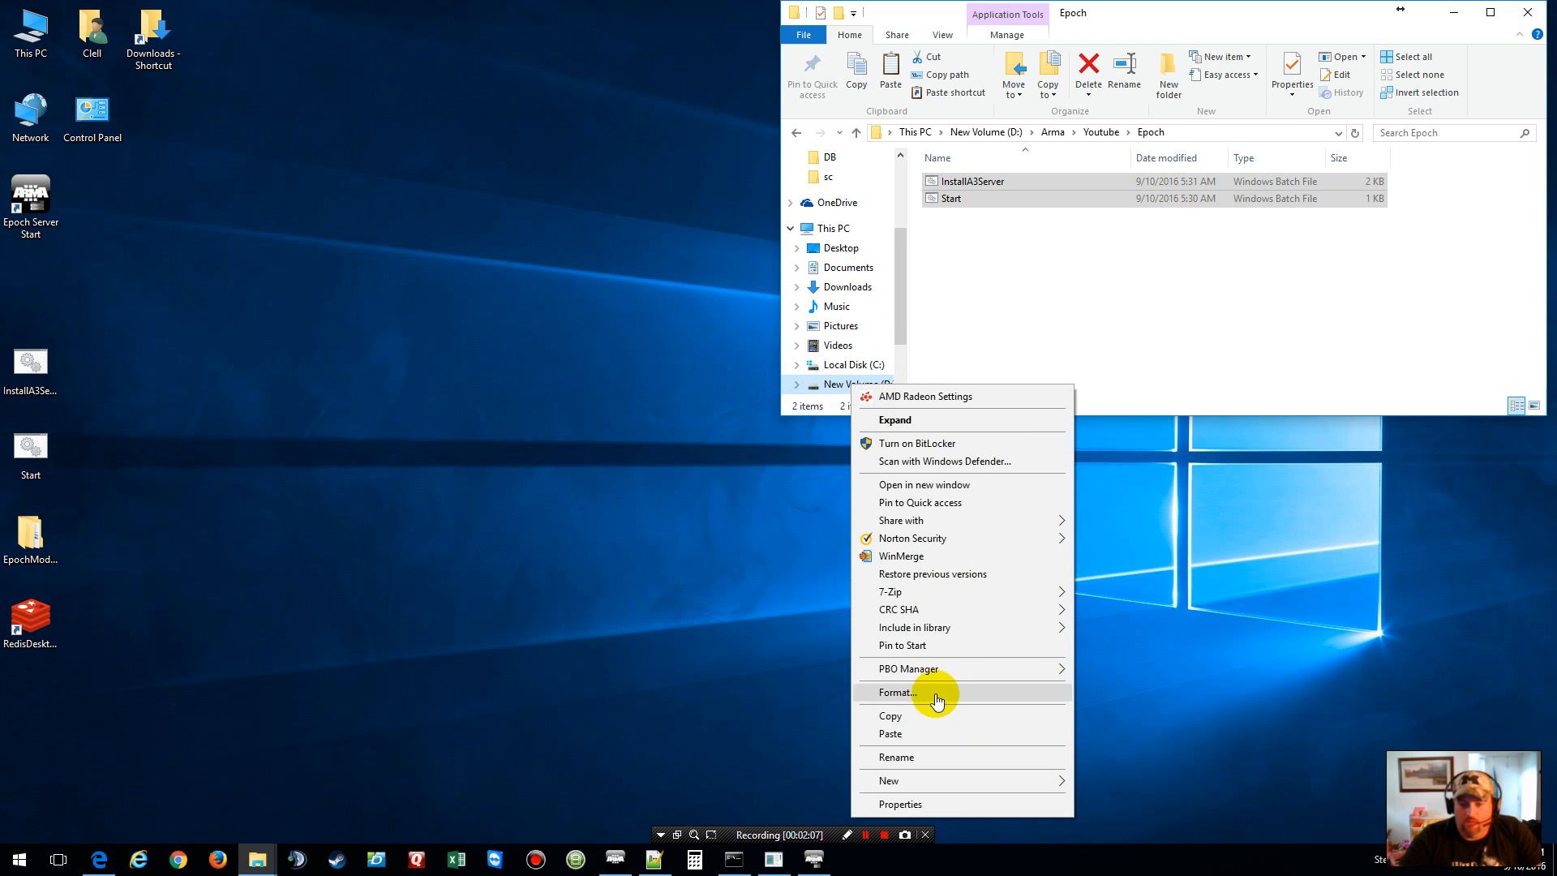
mouse_move(958, 791)
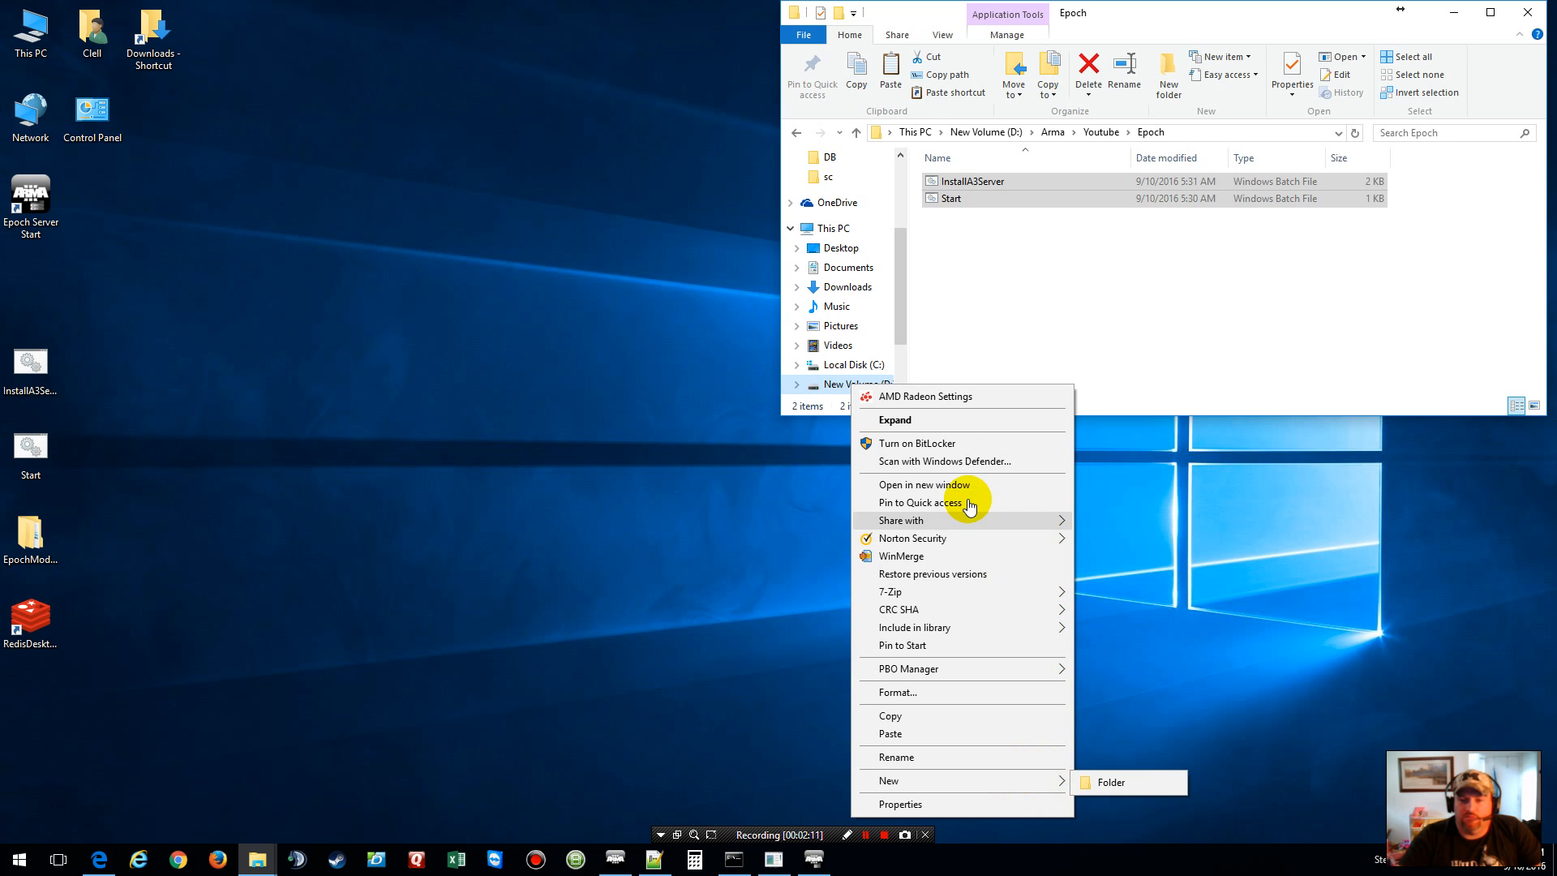
left_click(933, 484)
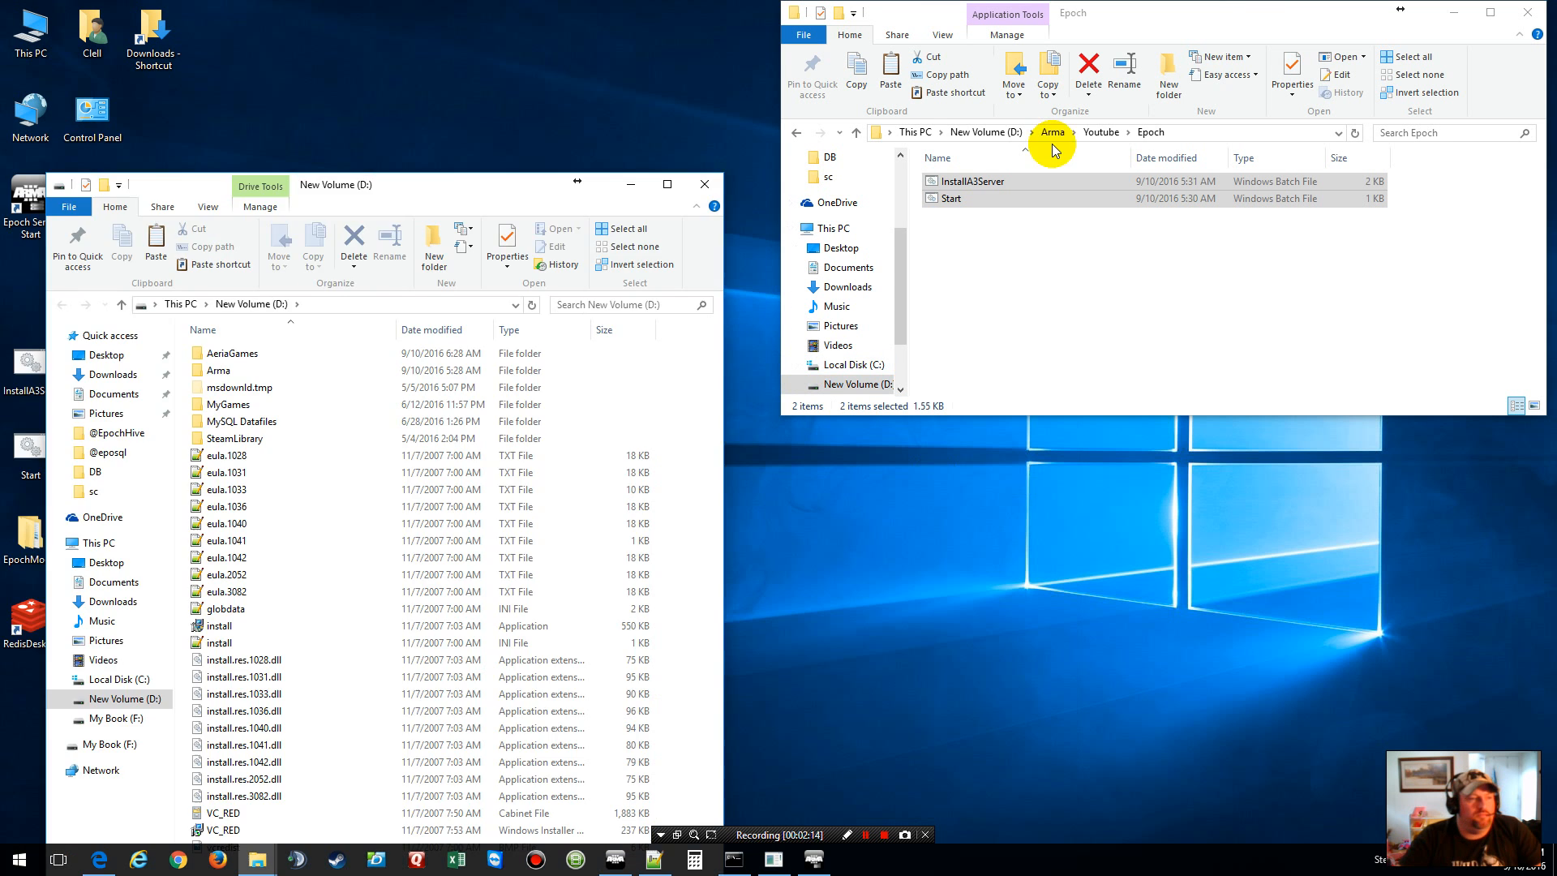
left_click_drag(425, 185, 507, 19)
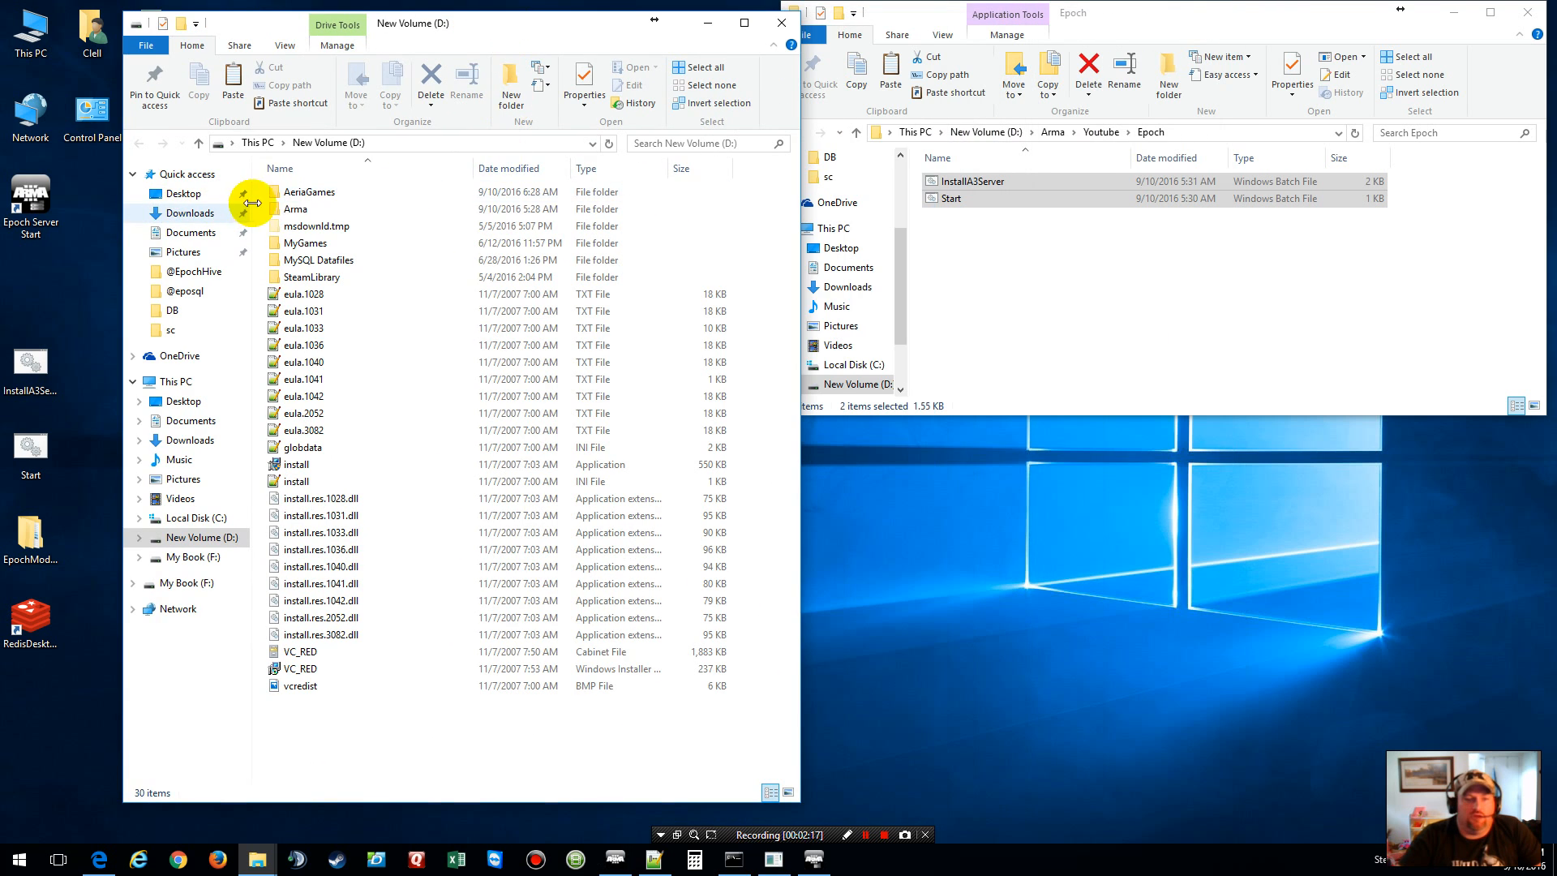
double_click(317, 276)
double_click(304, 196)
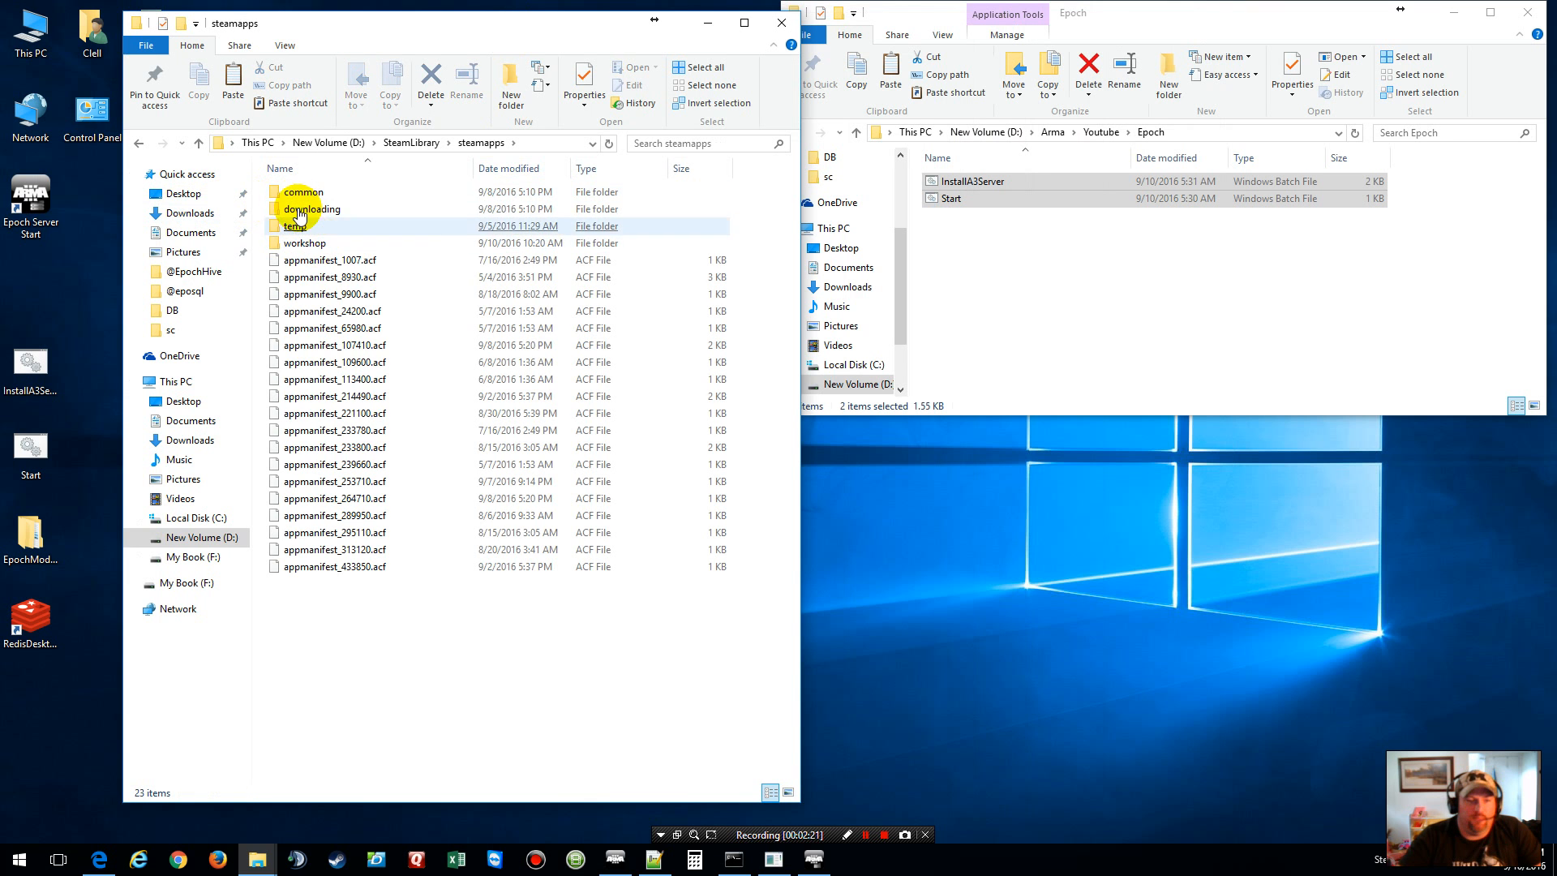
double_click(305, 195)
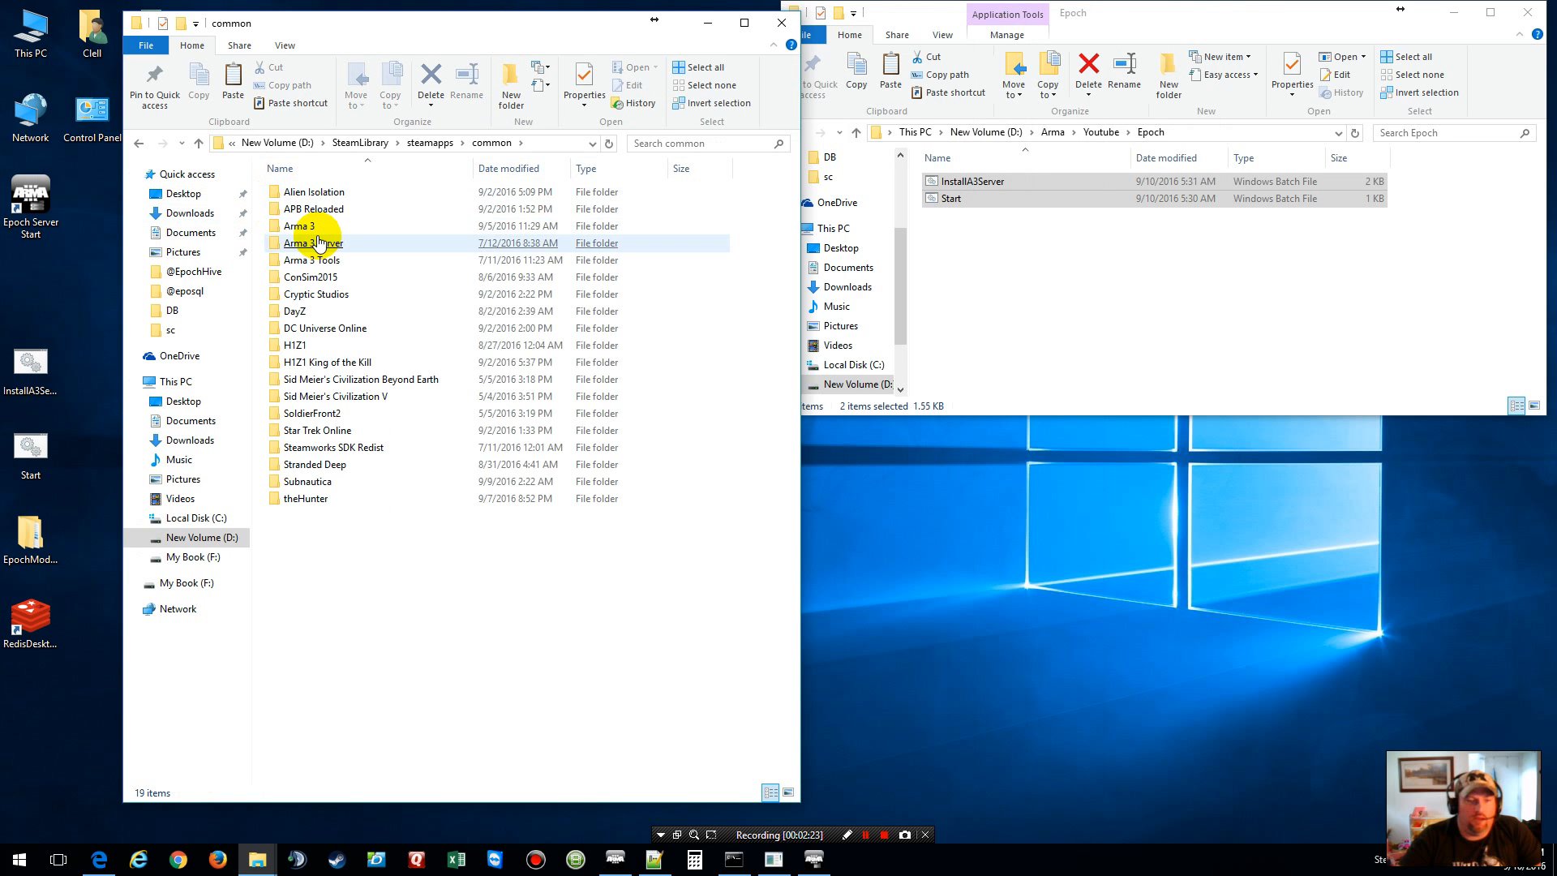
double_click(302, 227)
Step: Show hidden items and open the !Workshop folder
left_click(302, 228)
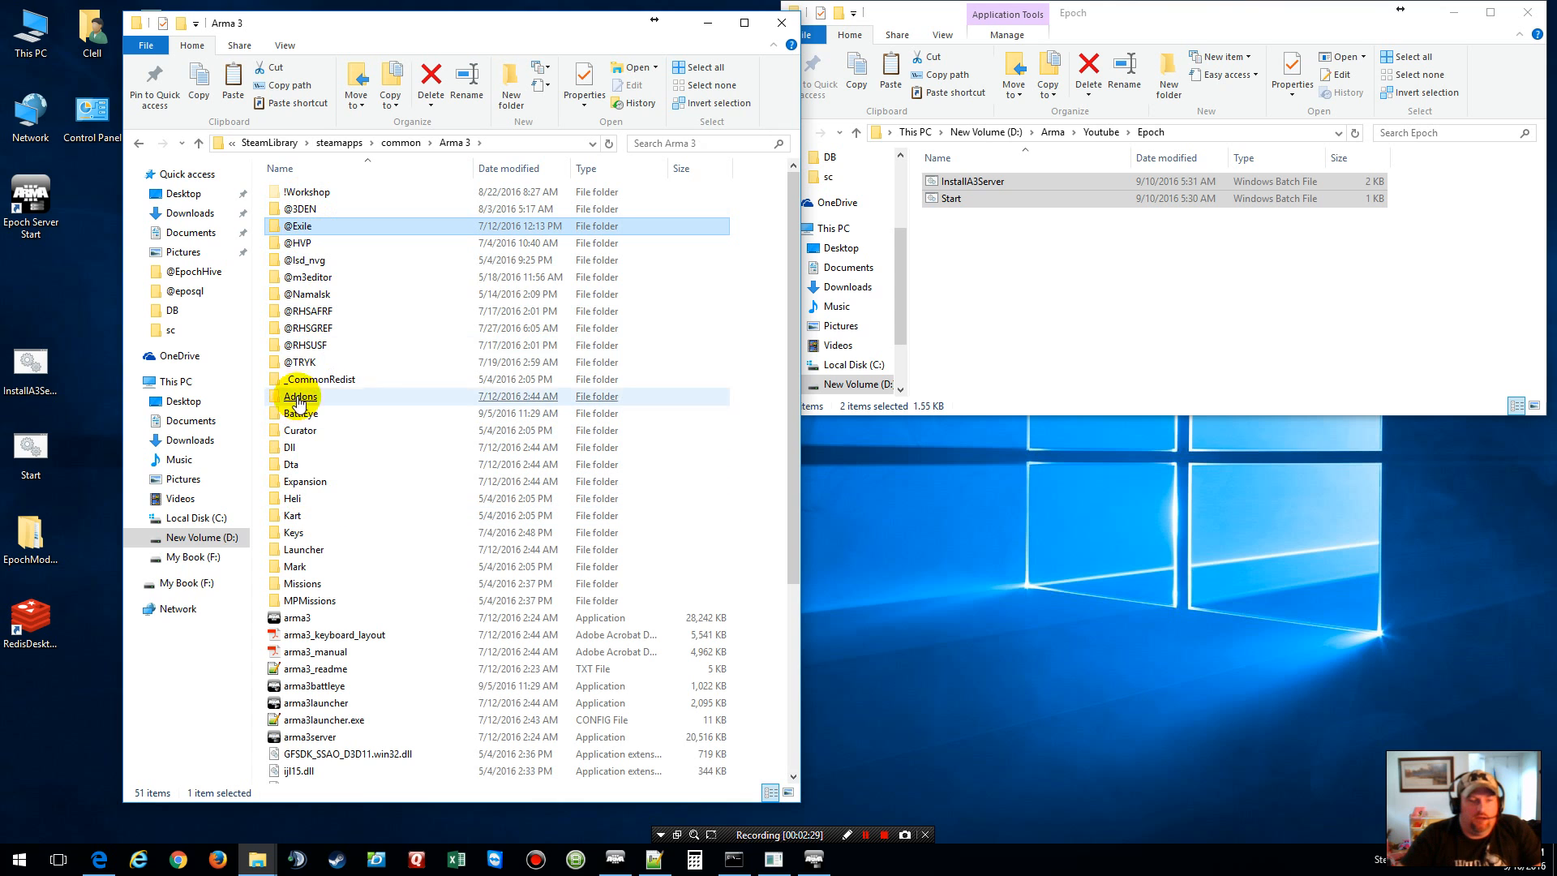
left_click(315, 195)
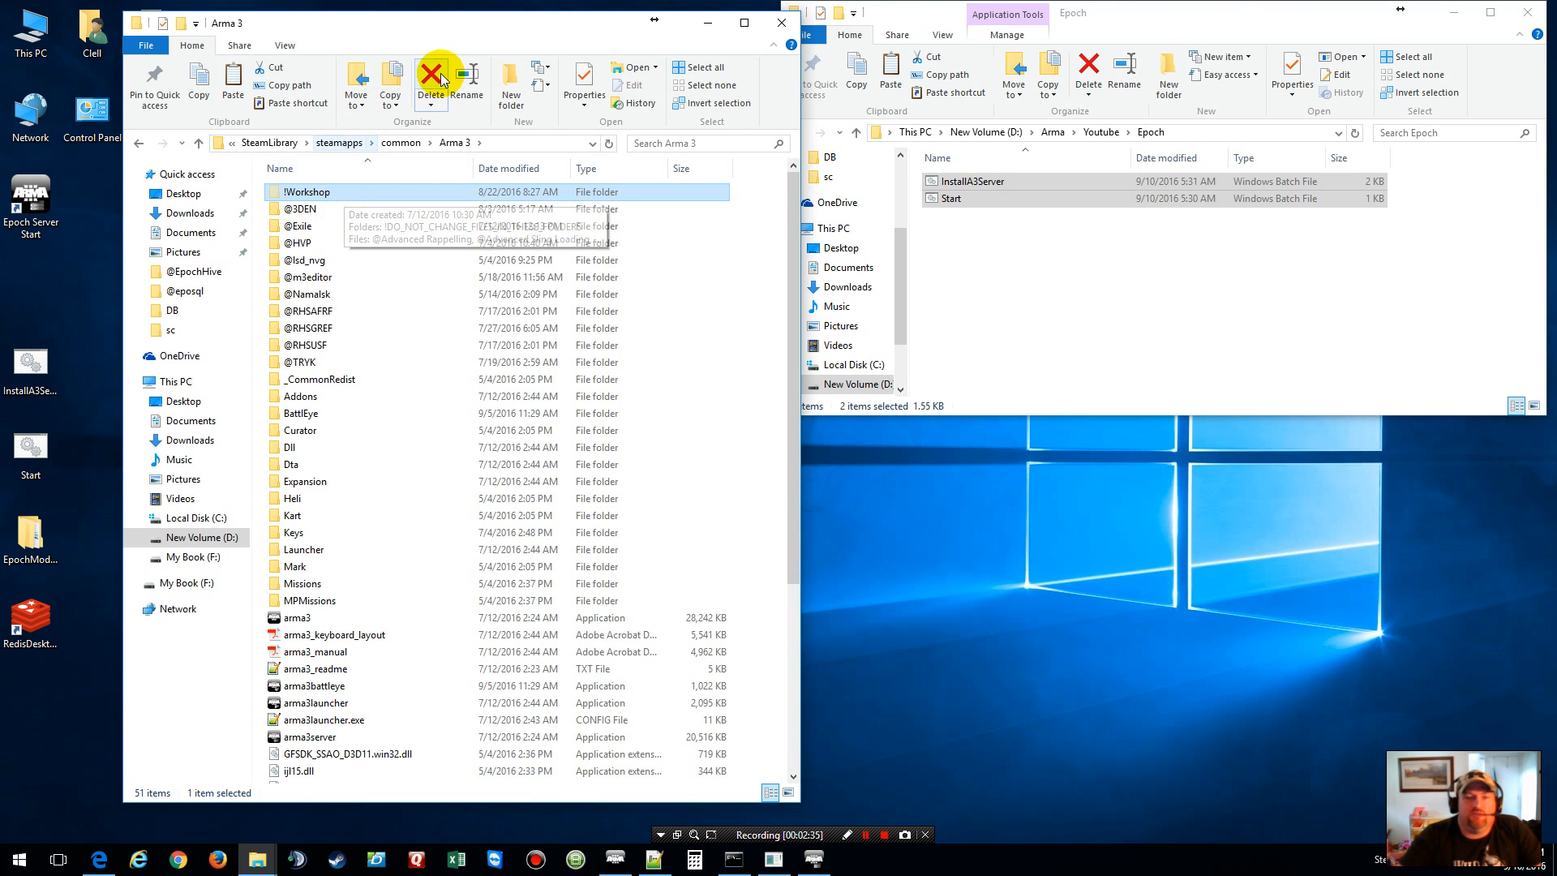
left_click(276, 47)
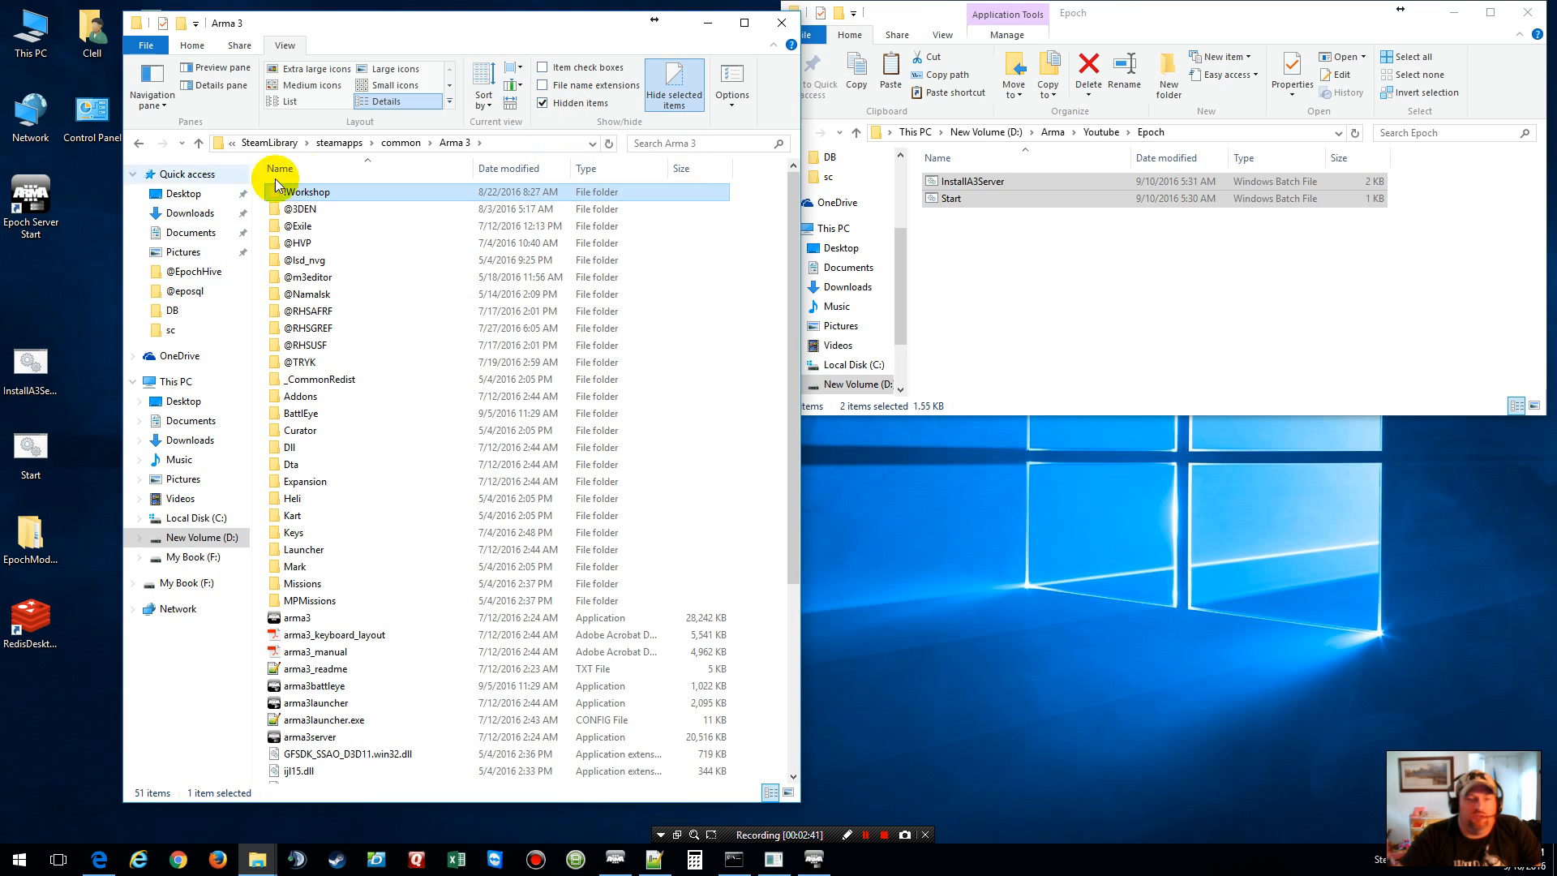
double_click(302, 195)
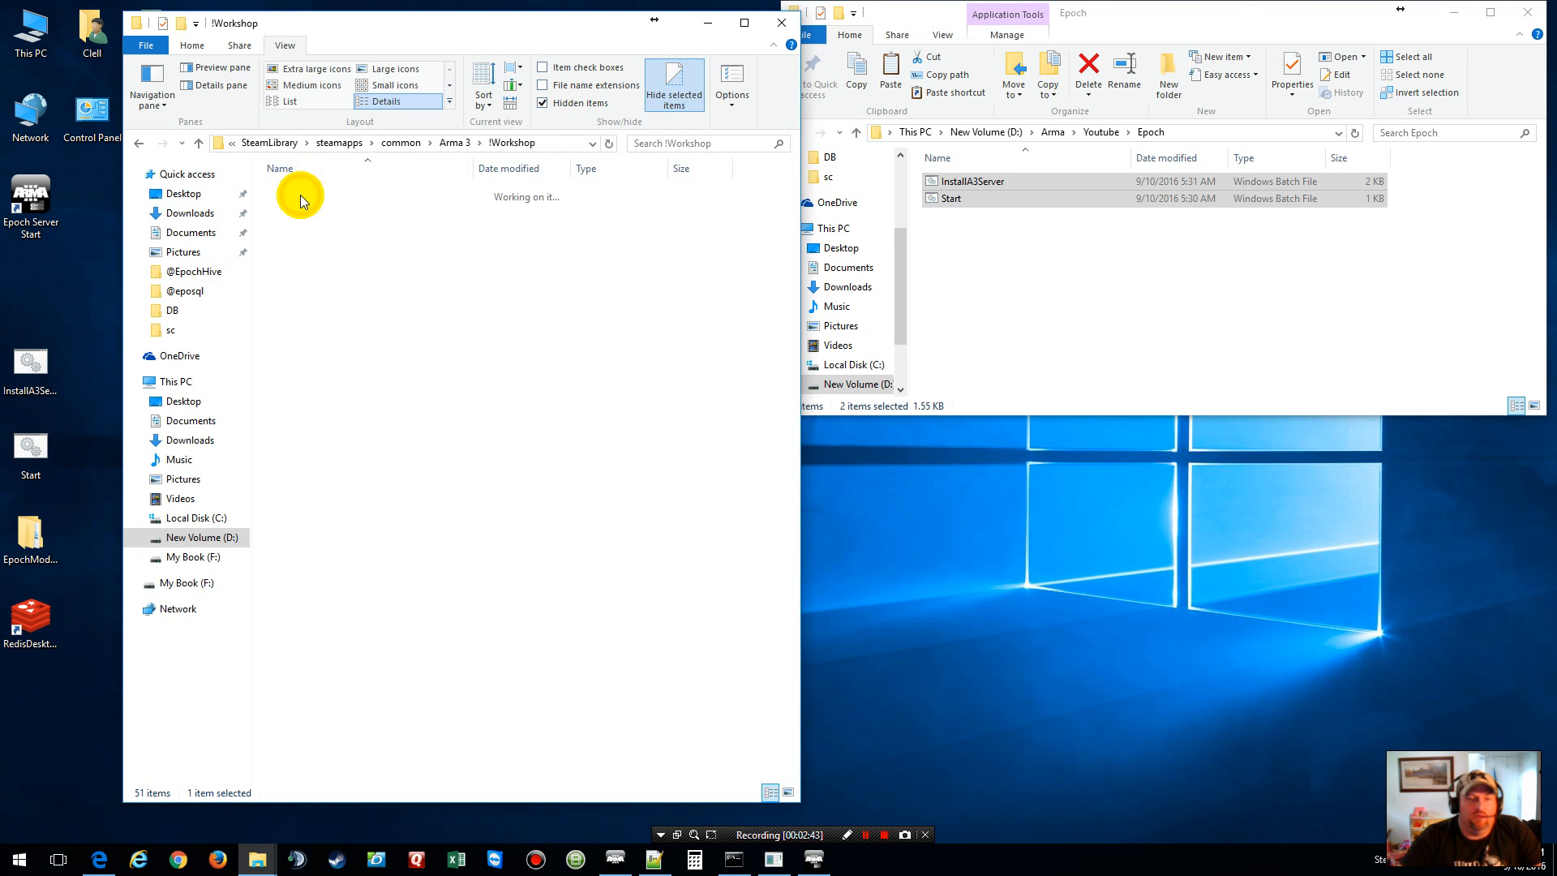
right_click(313, 428)
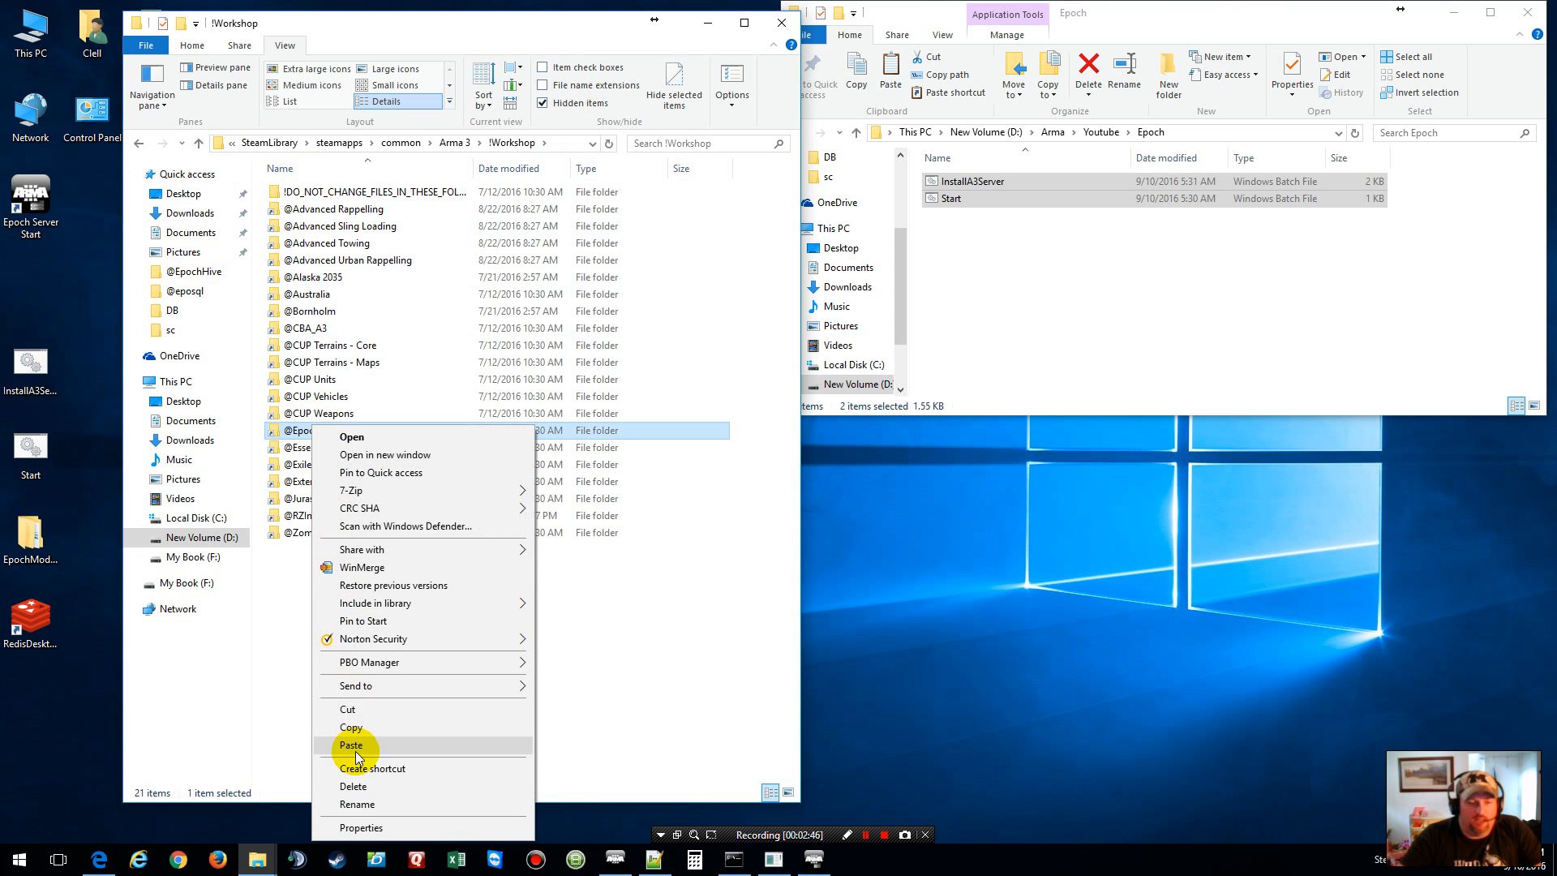
left_click(351, 727)
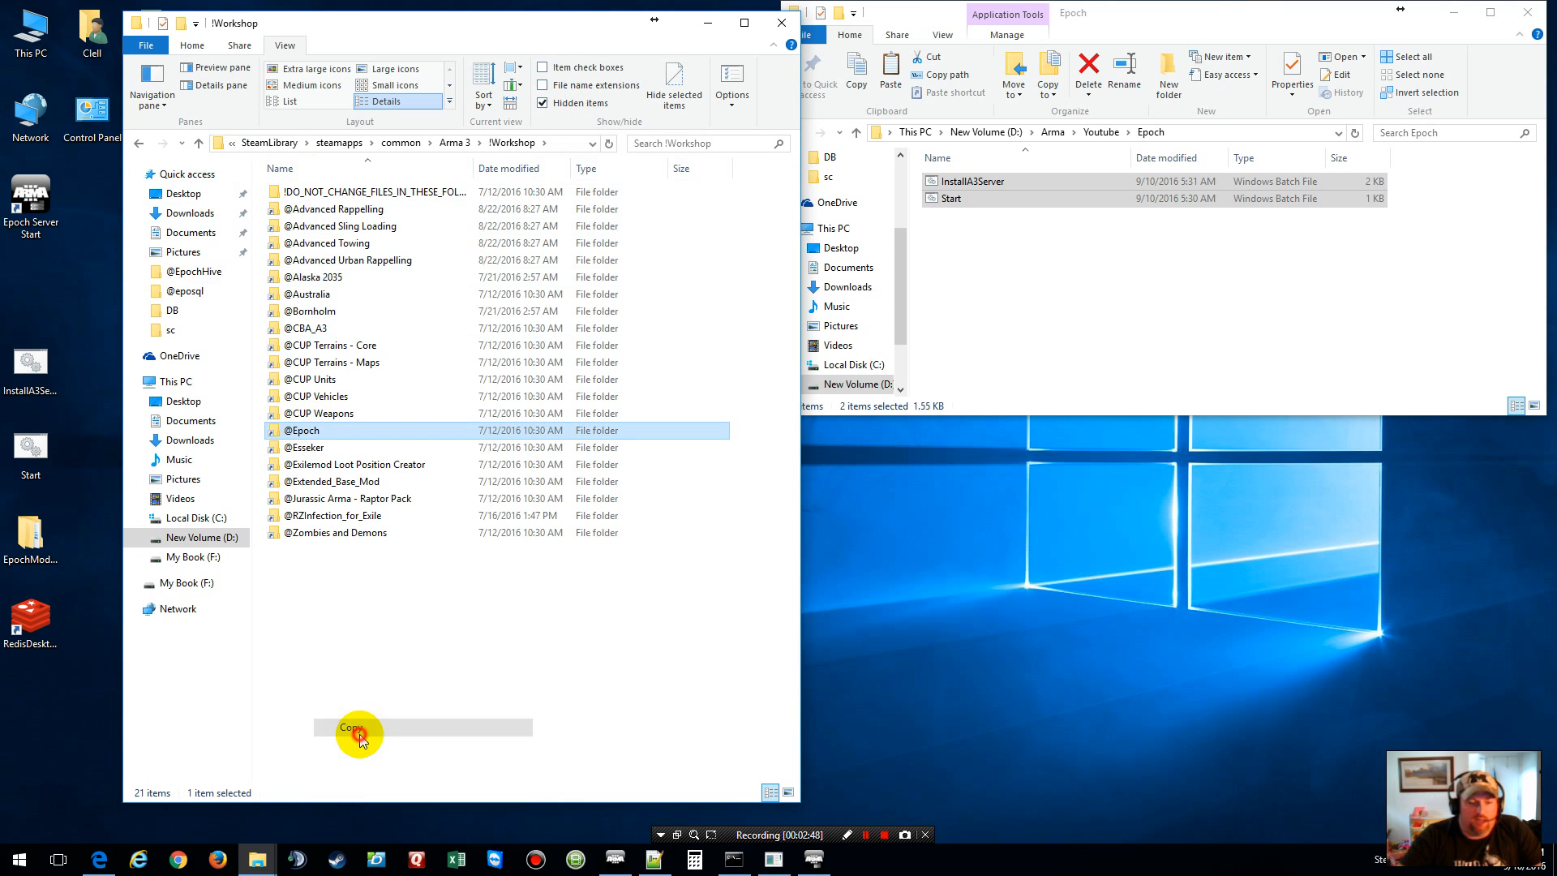
right_click(997, 265)
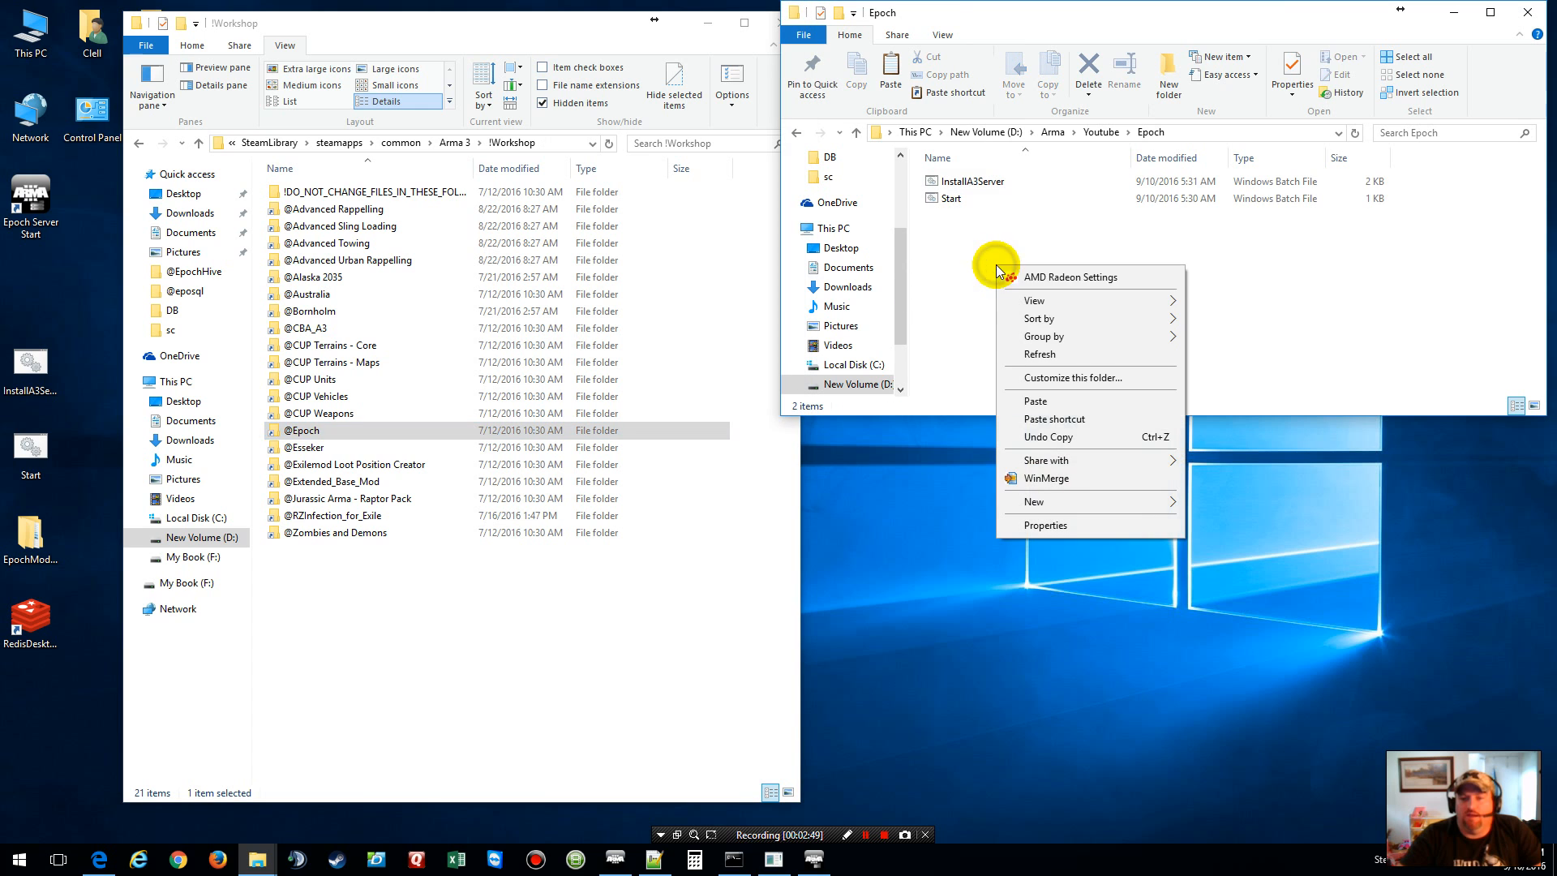
left_click(1056, 403)
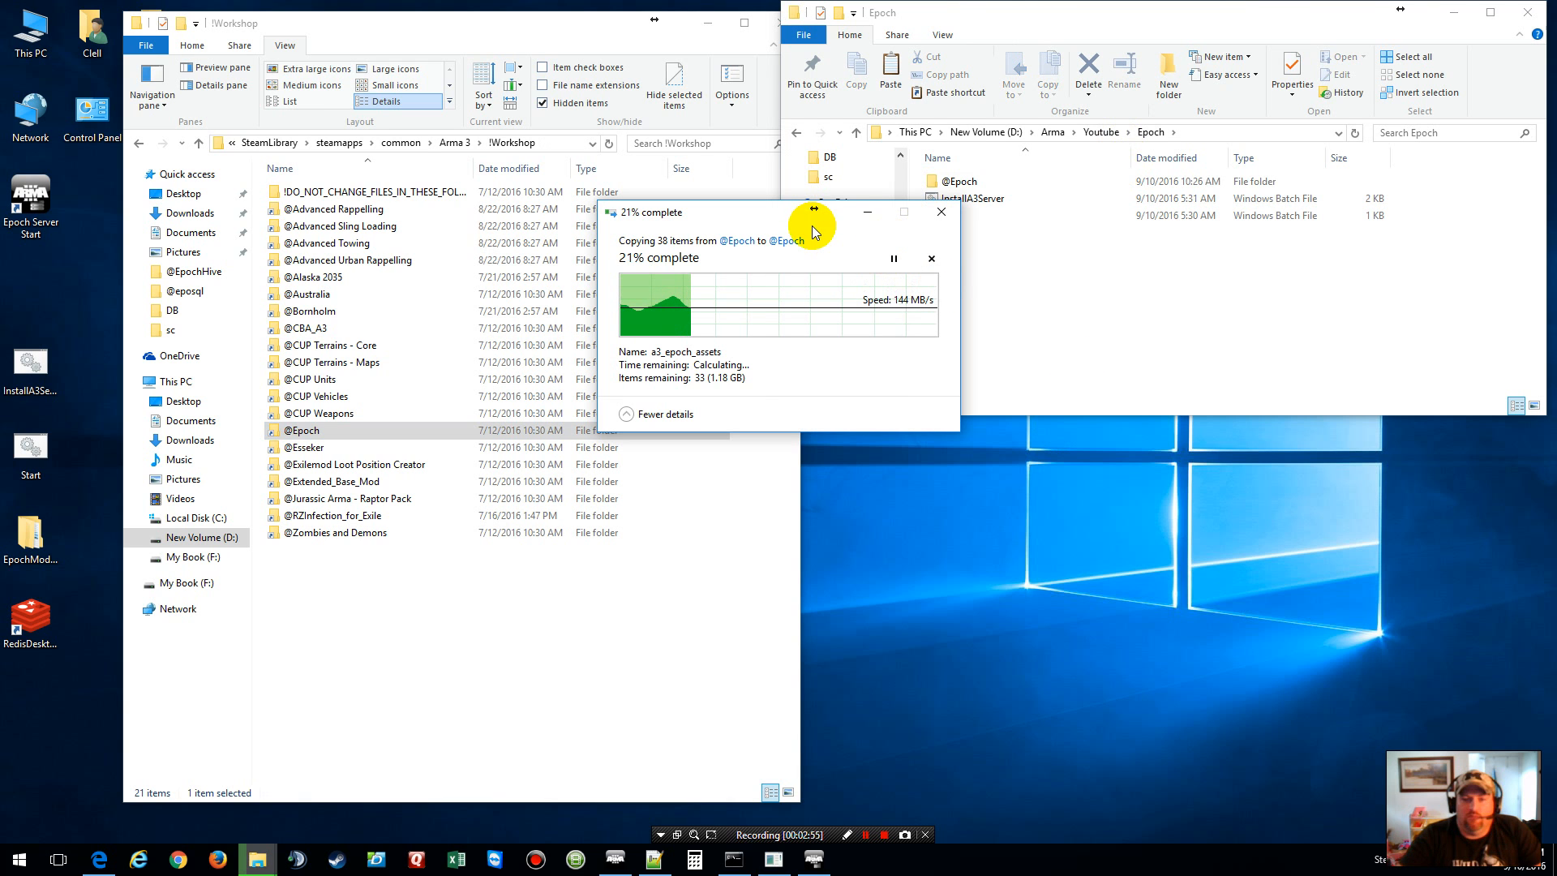
left_click(859, 216)
left_click(767, 22)
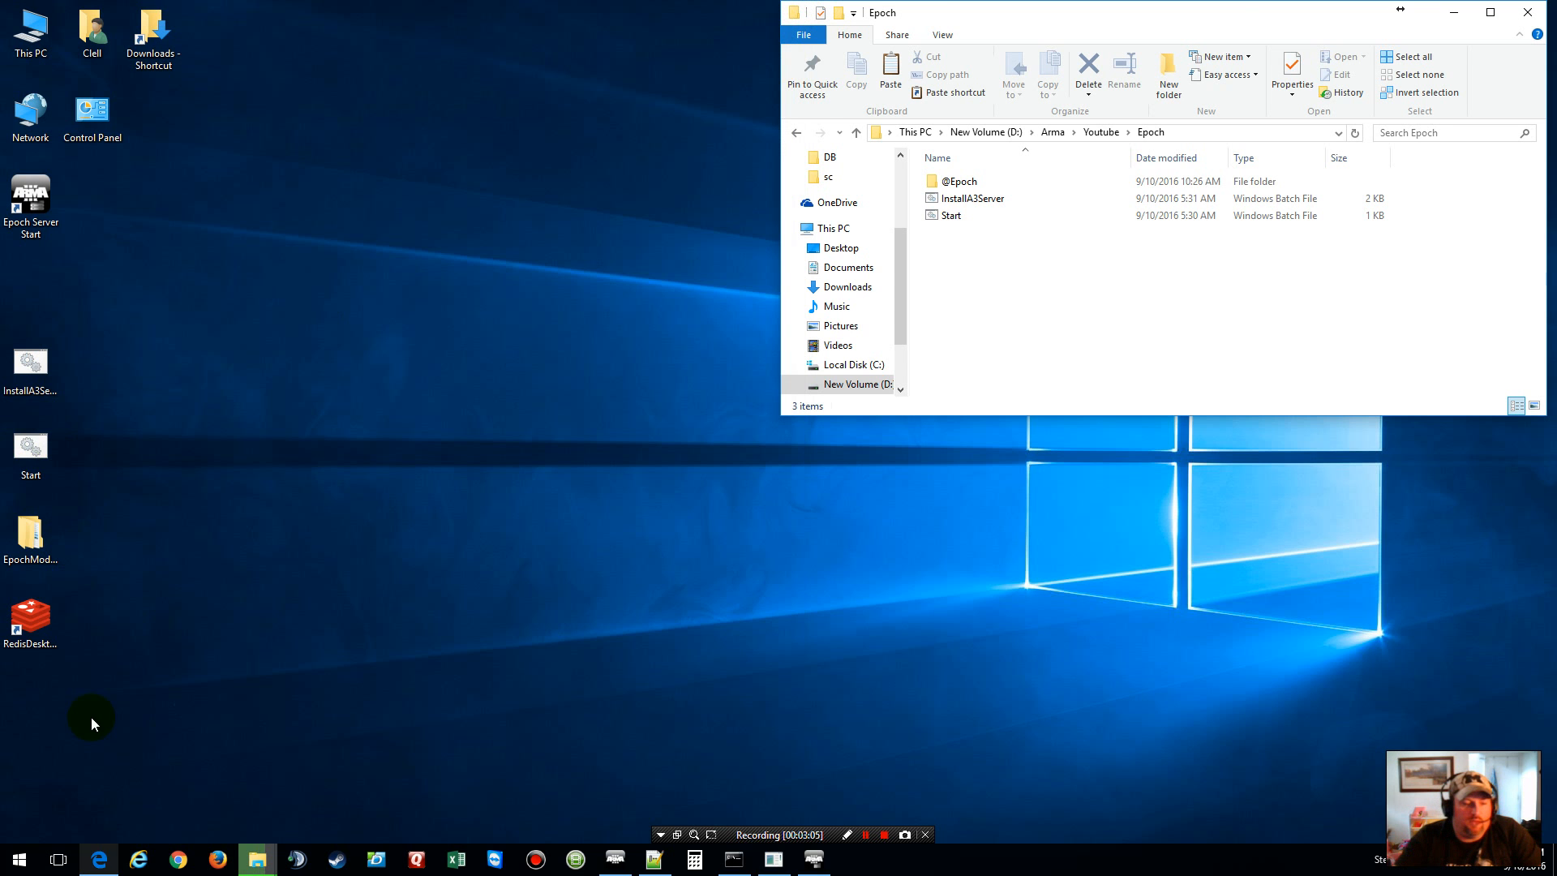
Step: Open Server_Install_Pack inside the desktop EpochMod\EpochModTeam-Epoch-dcfc352 folder
left_click(50, 548)
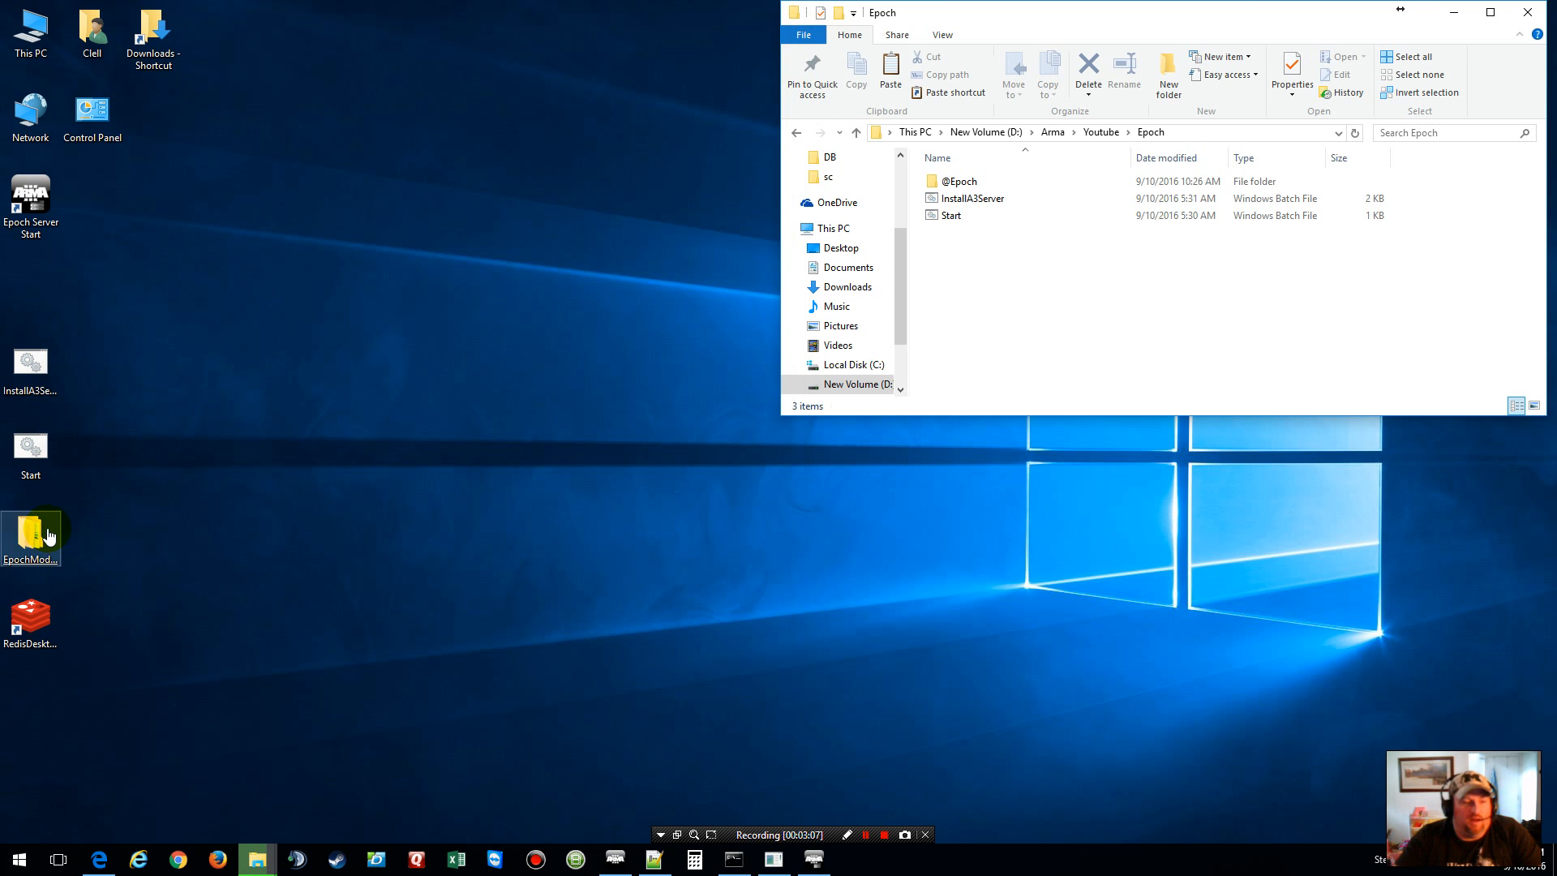
double_click(48, 537)
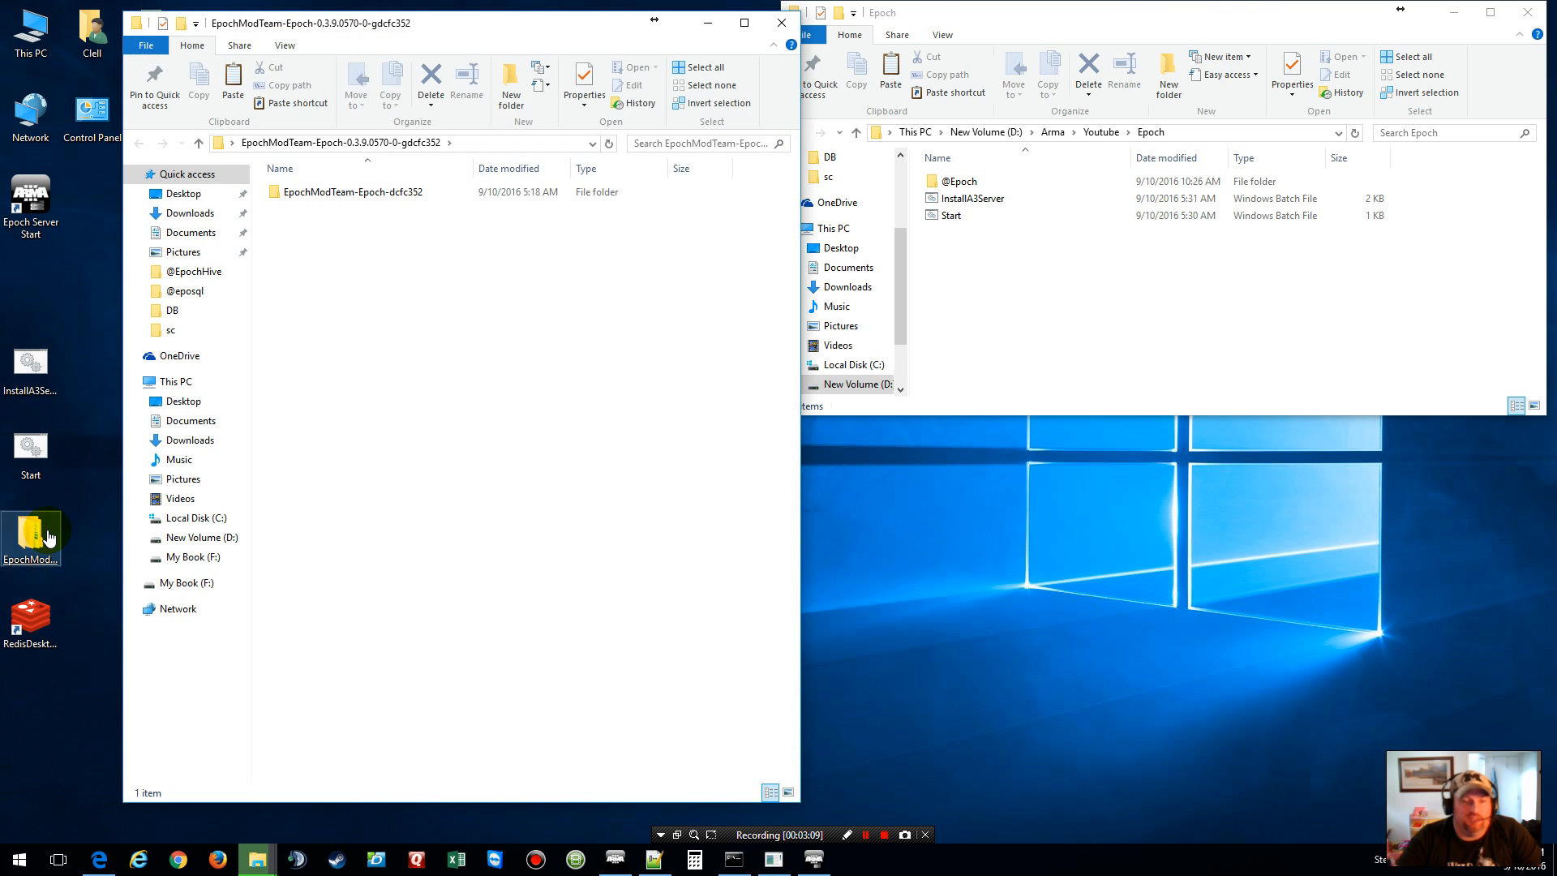
double_click(400, 192)
left_click(400, 192)
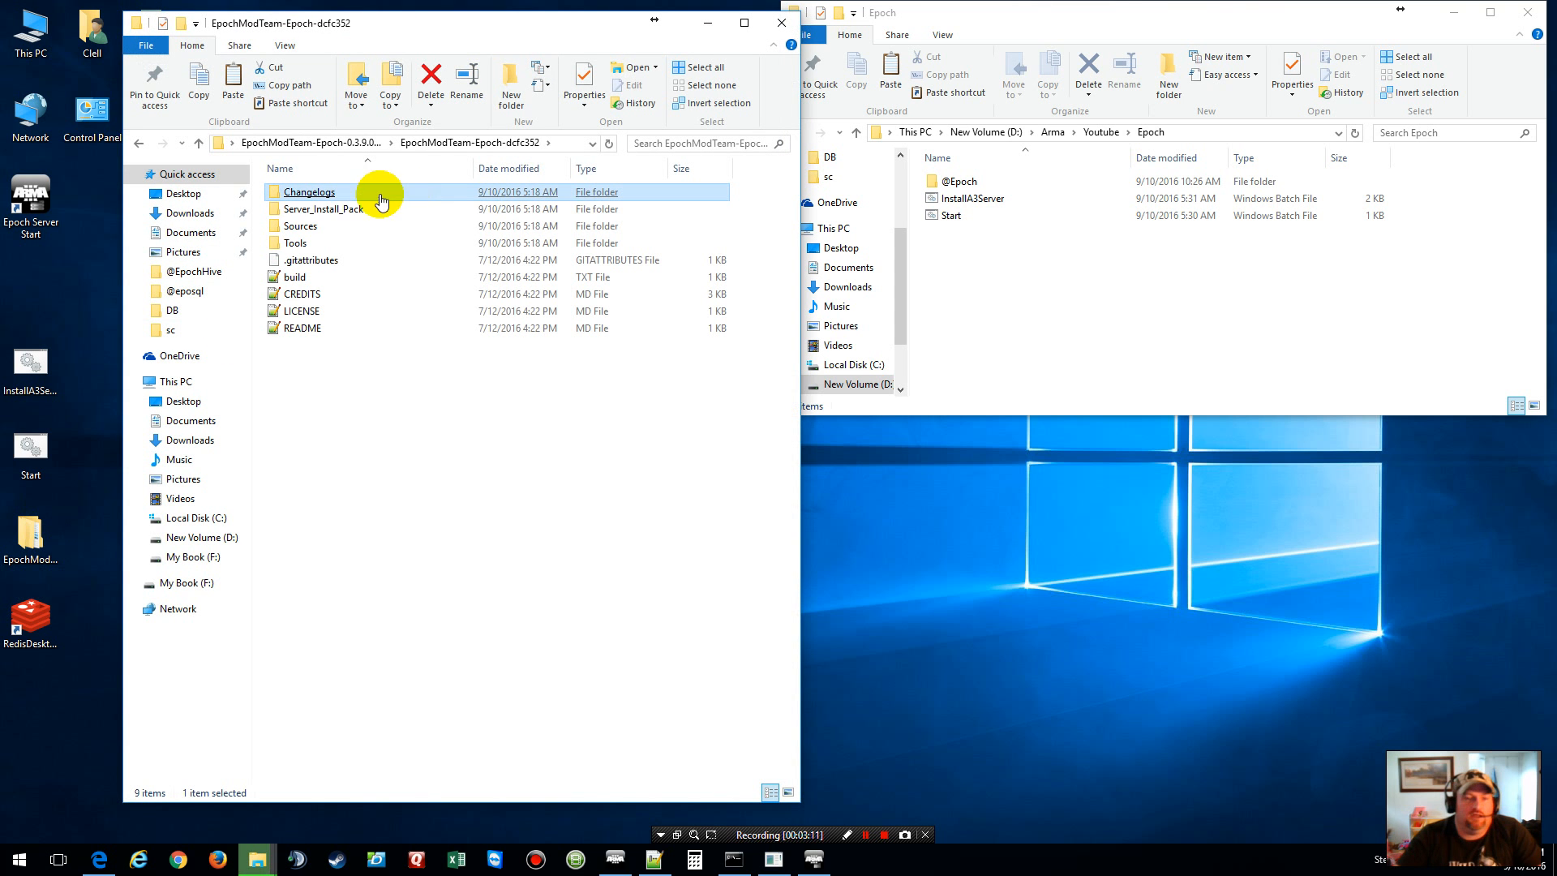
left_click(315, 212)
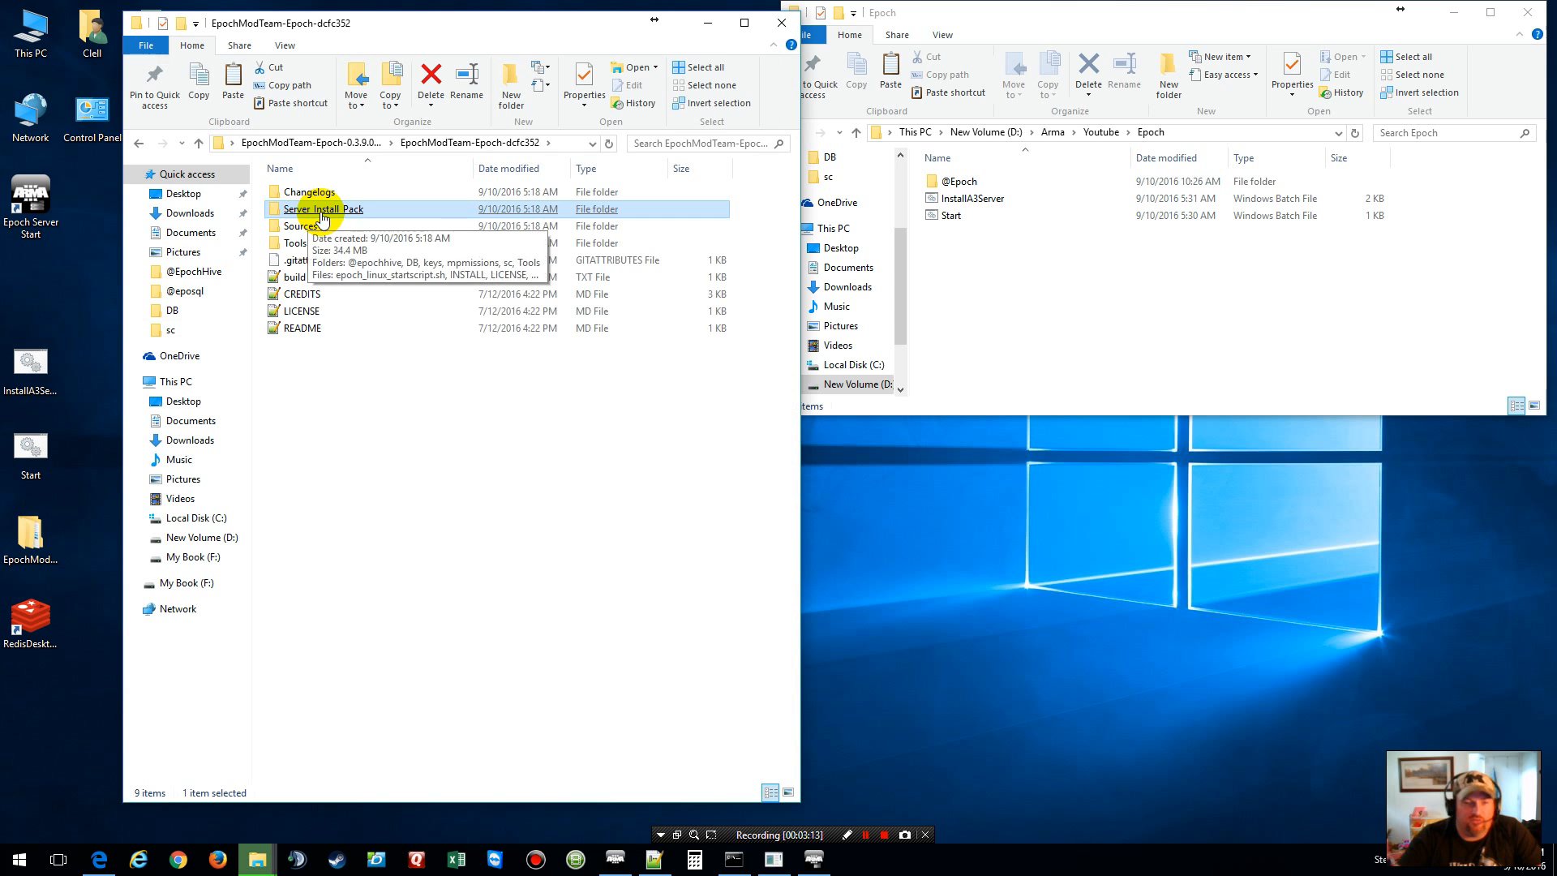
double_click(321, 216)
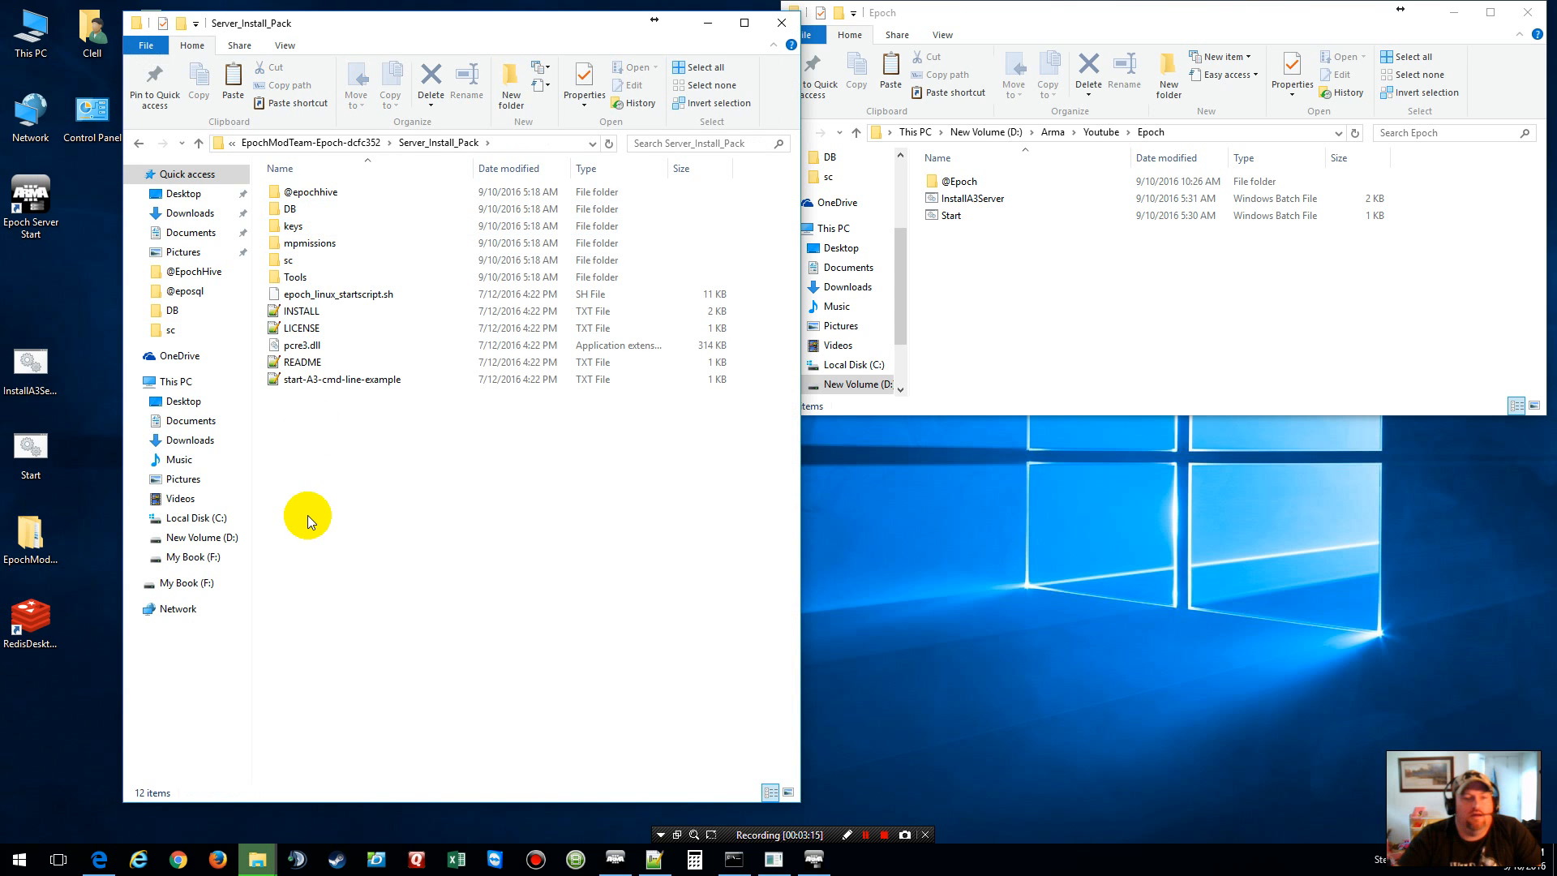
Step: Copy all 12 Server_Install_Pack items into the Epoch server folder
left_click_drag(260, 184, 367, 391)
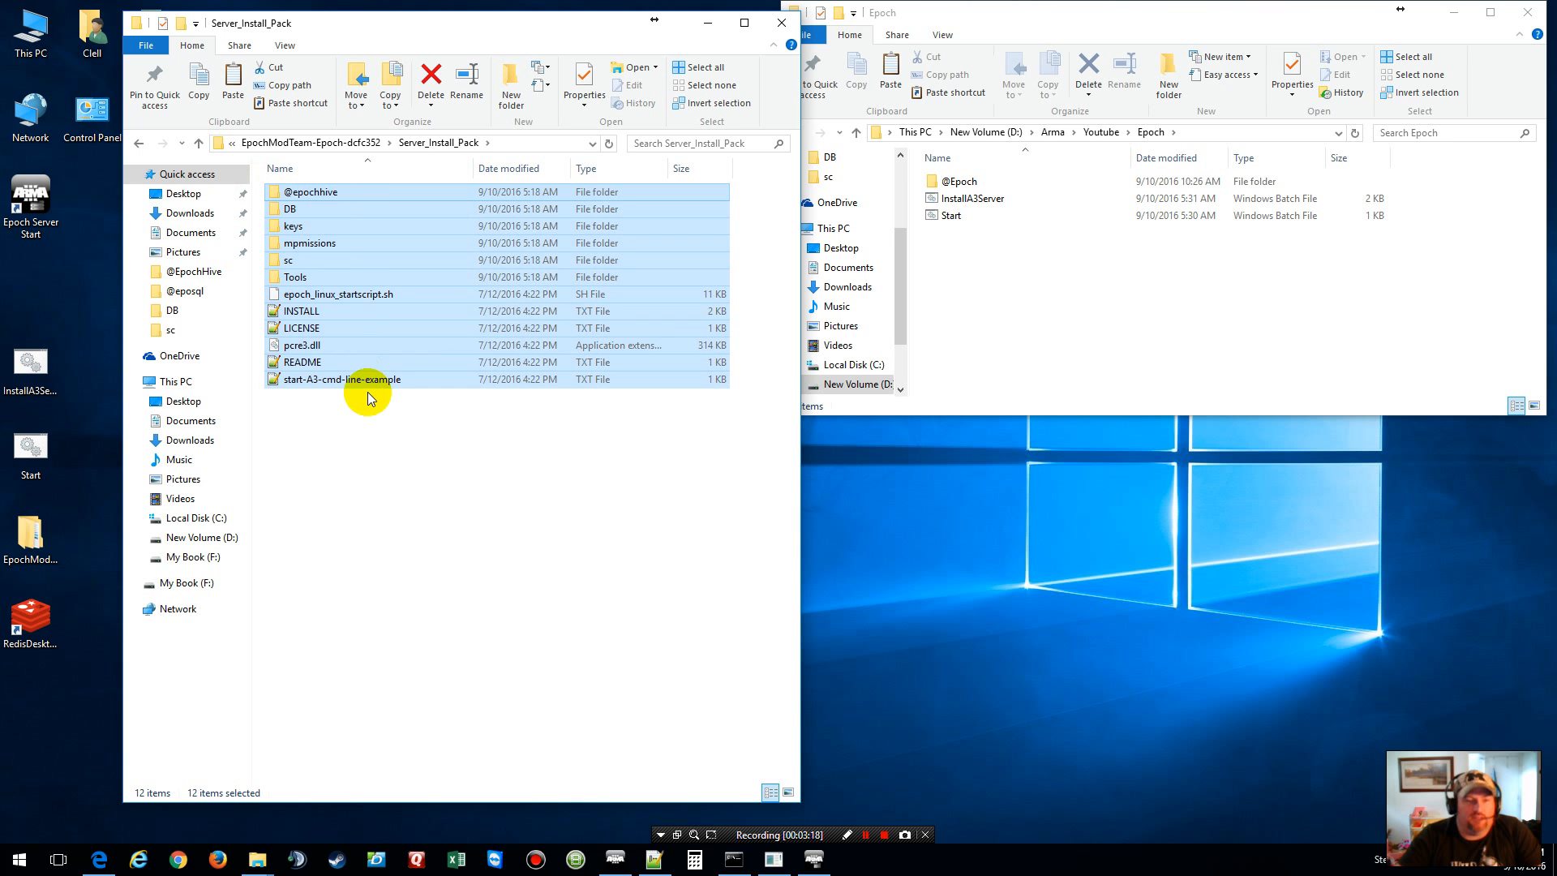
right_click(304, 285)
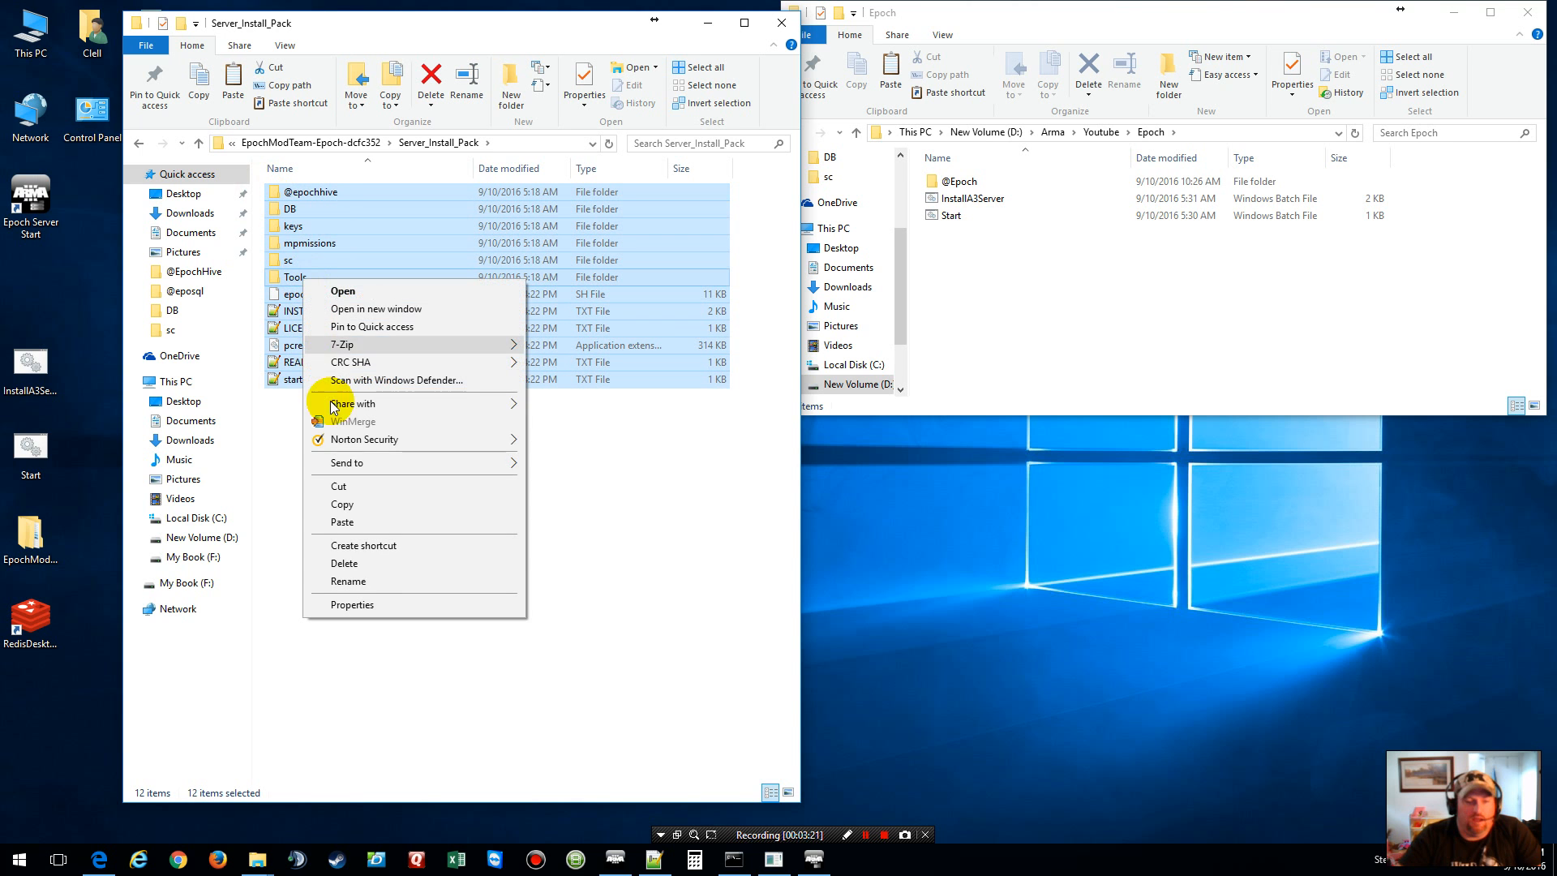
left_click(367, 509)
right_click(1067, 304)
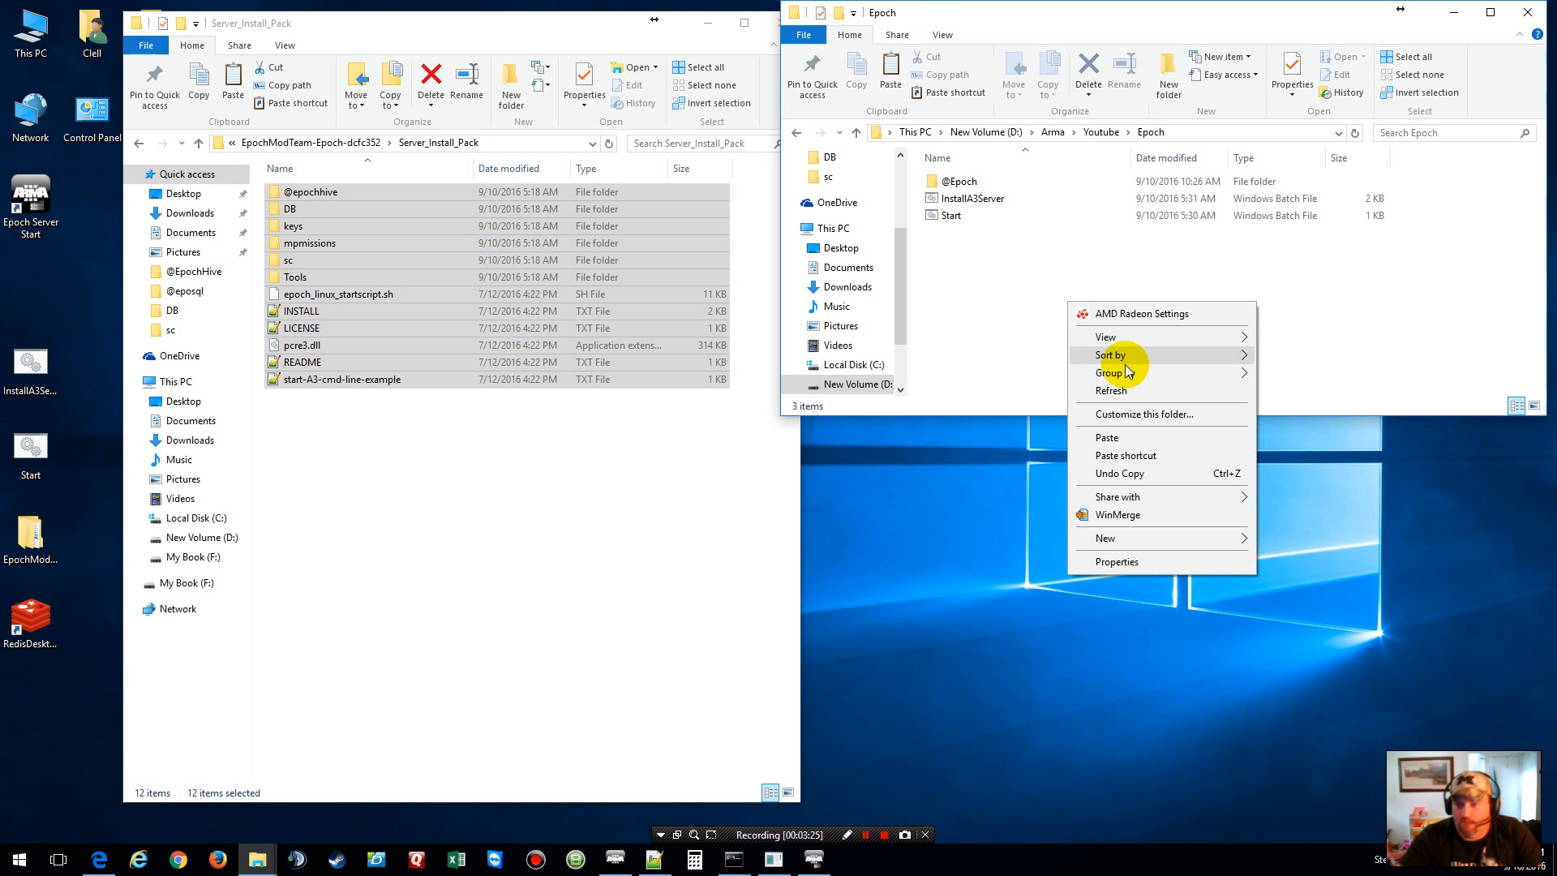
left_click(1143, 440)
left_click(1109, 336)
left_click(572, 24)
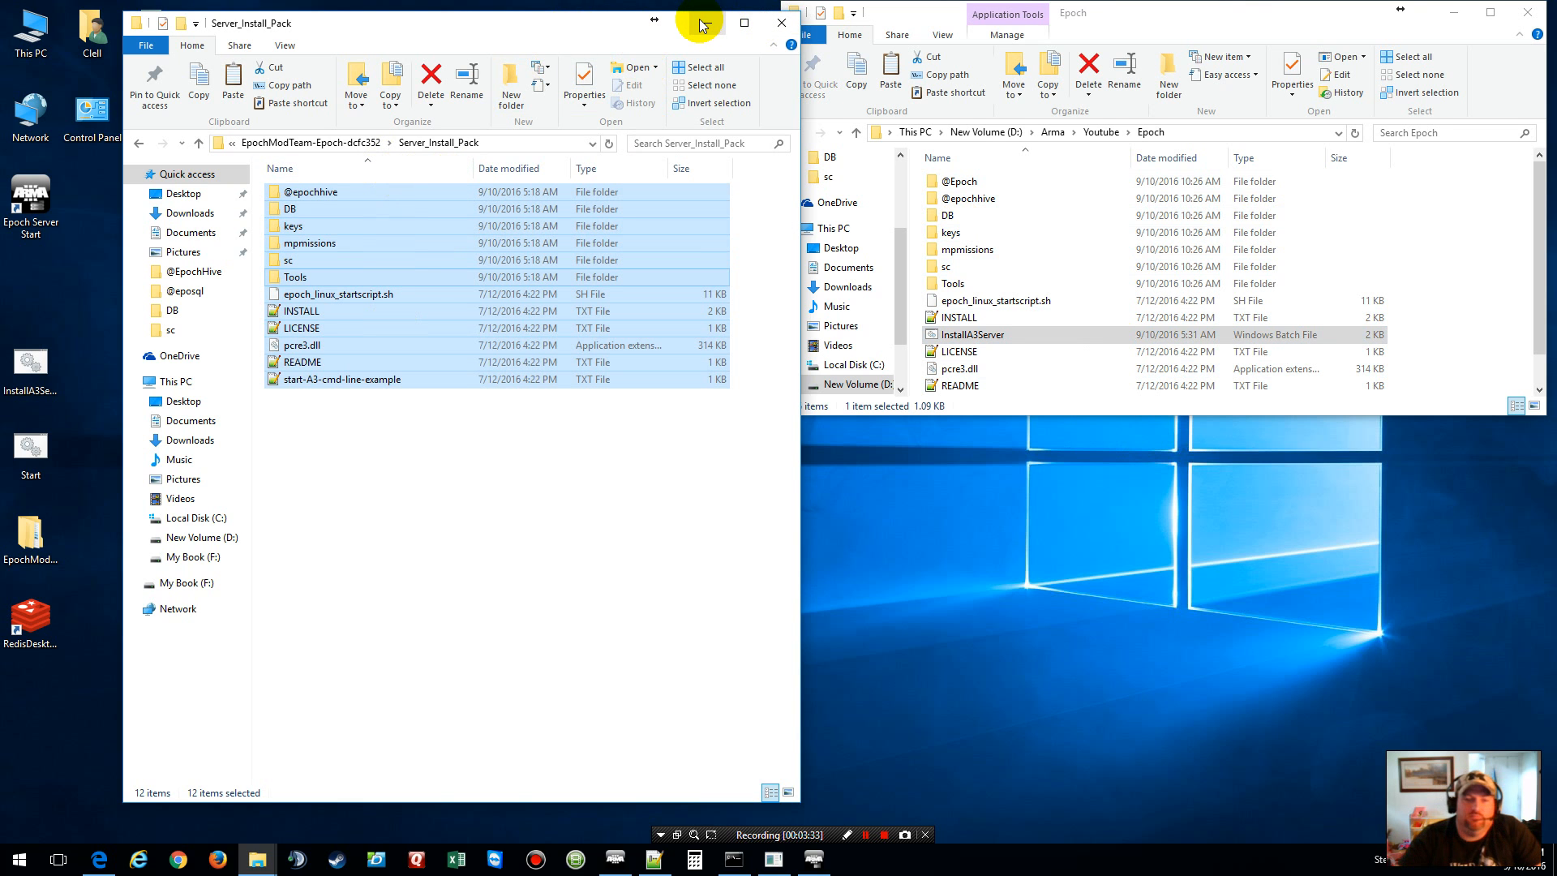
left_click(774, 23)
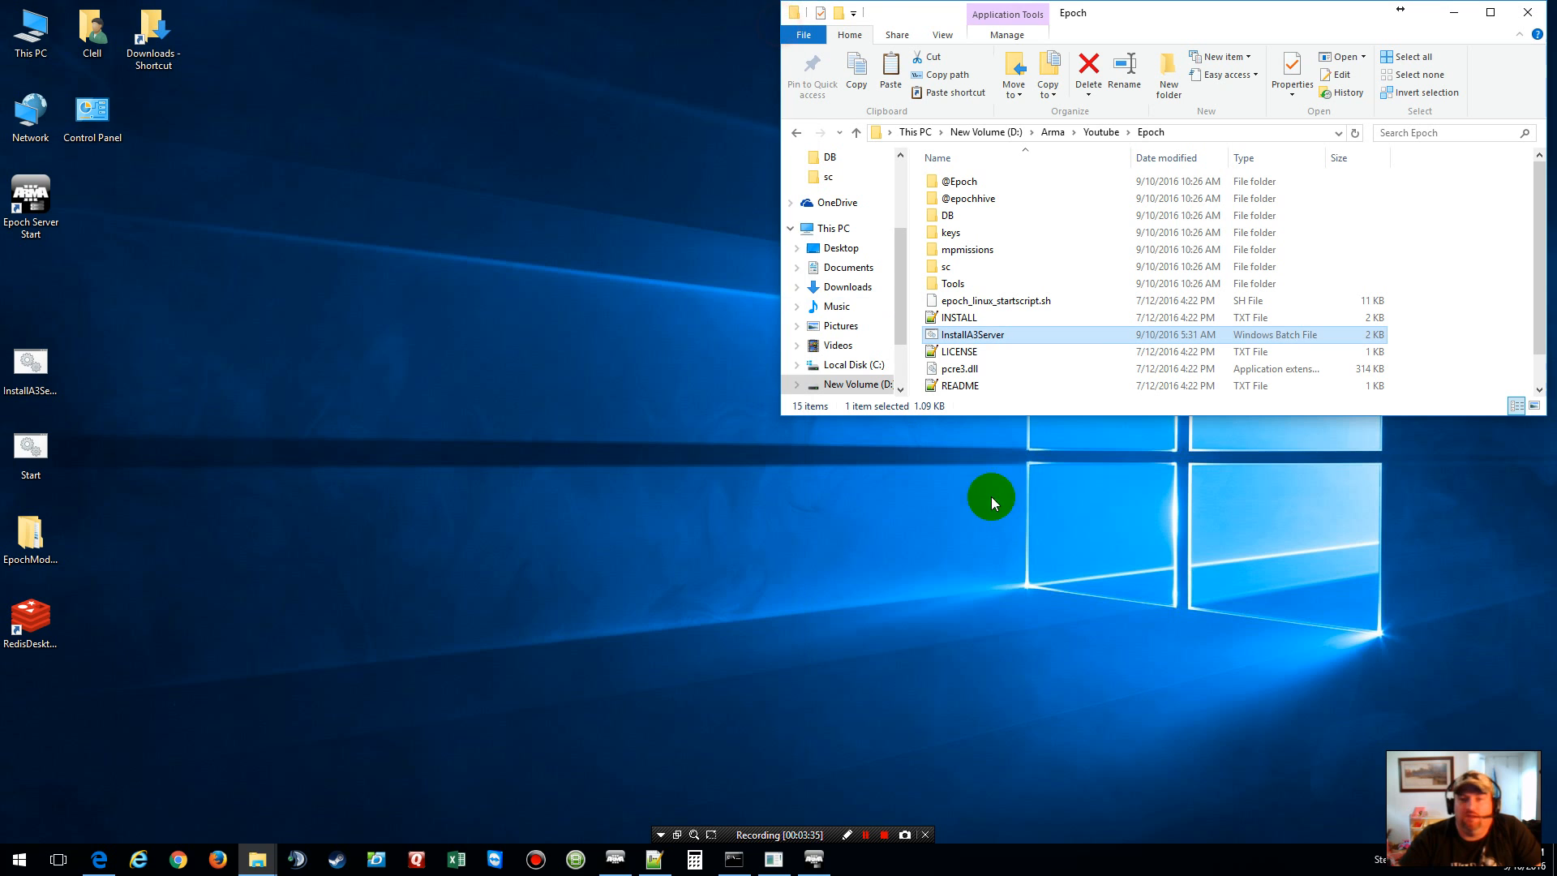
left_click(1442, 263)
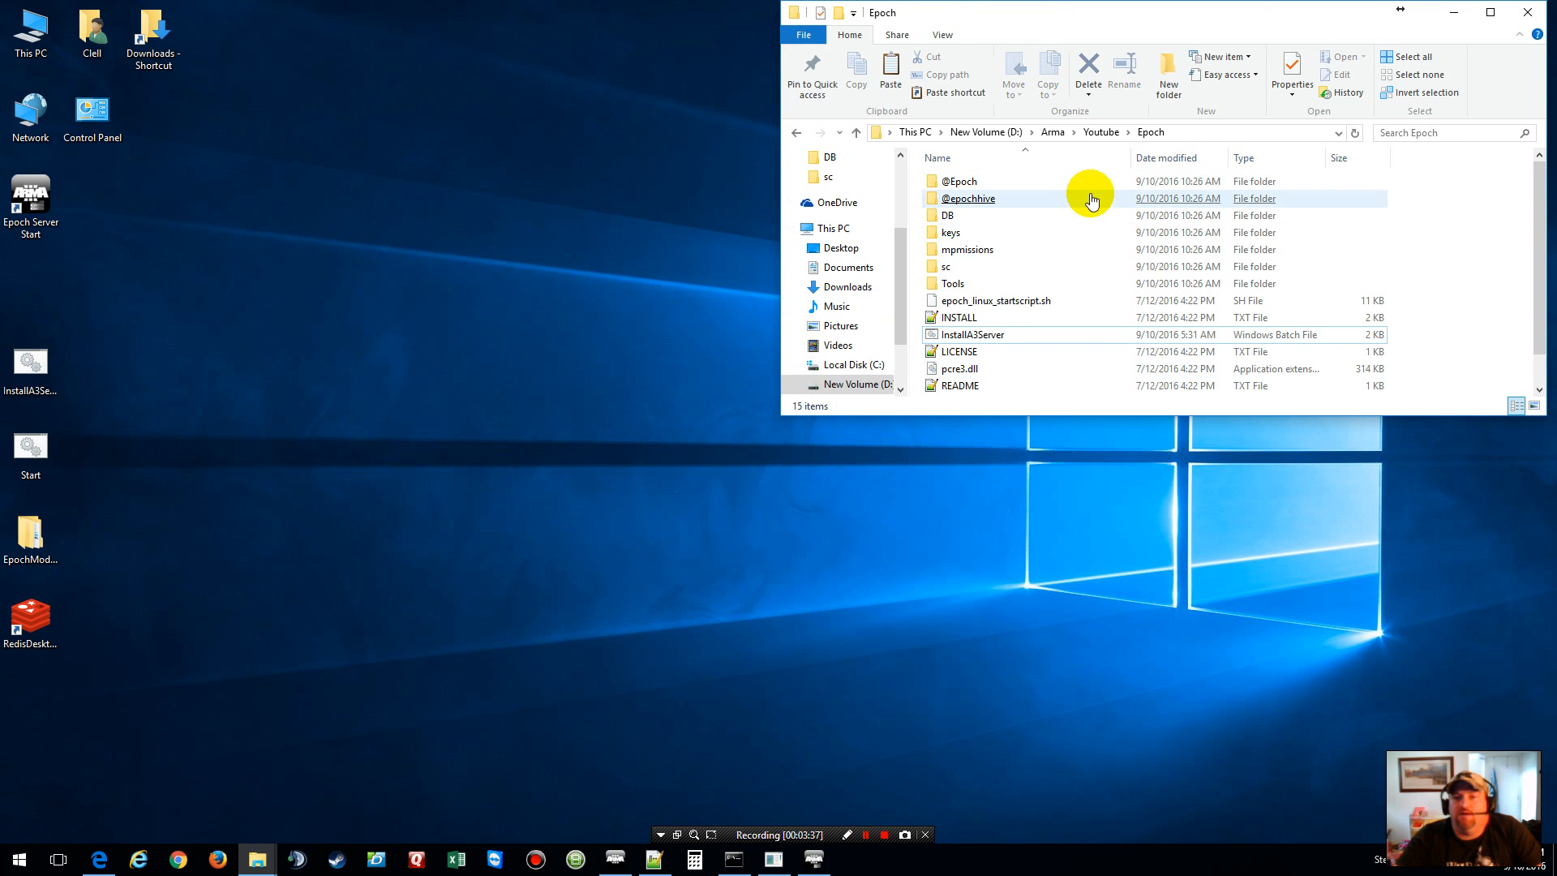
left_click(954, 205)
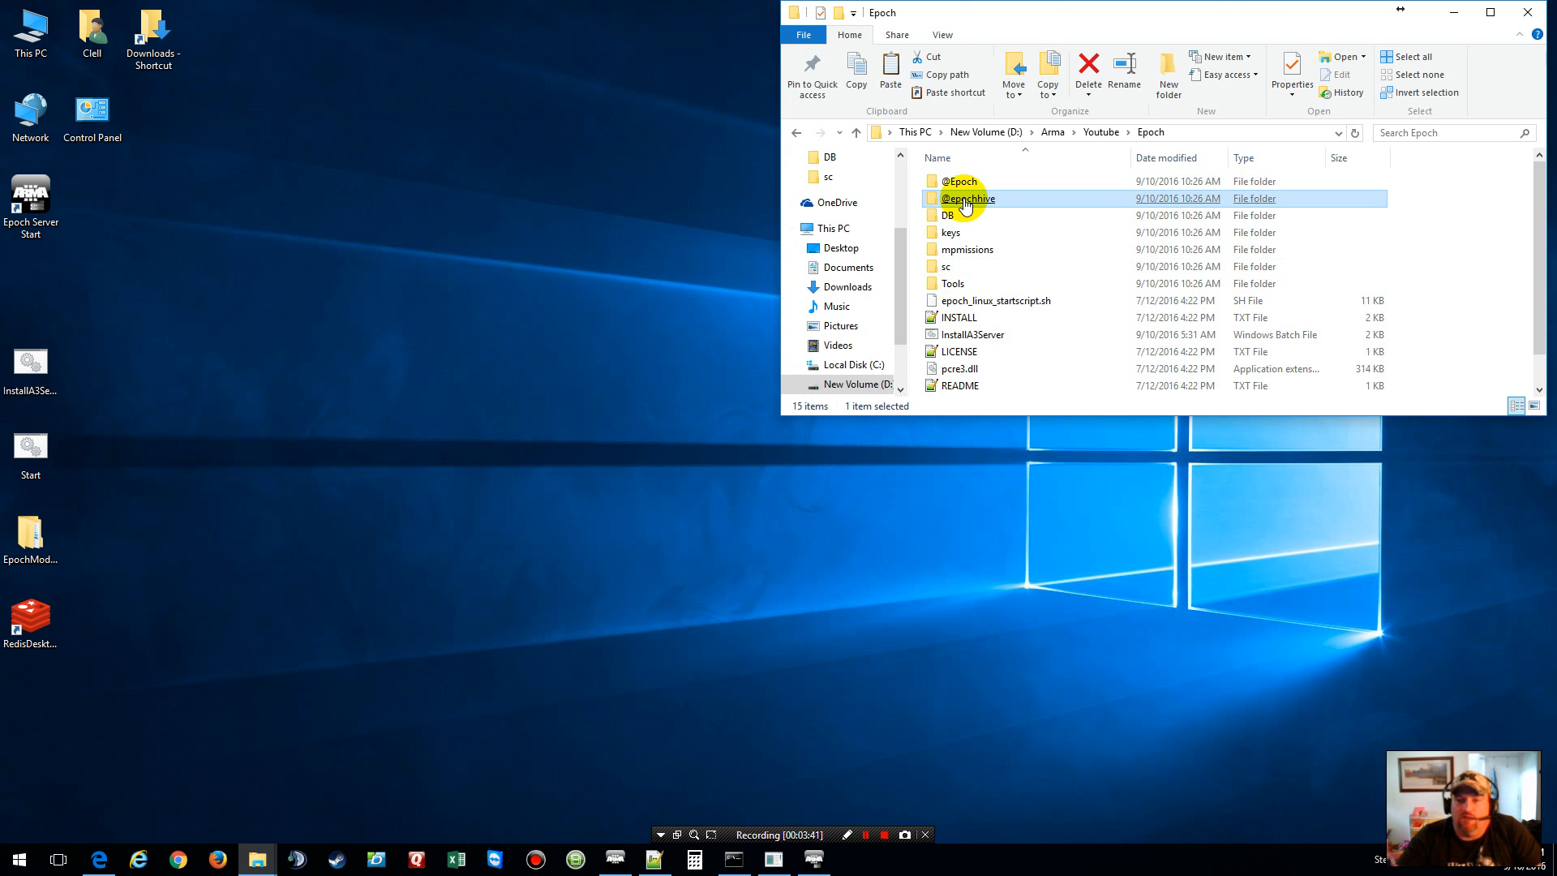
double_click(964, 205)
left_click(964, 206)
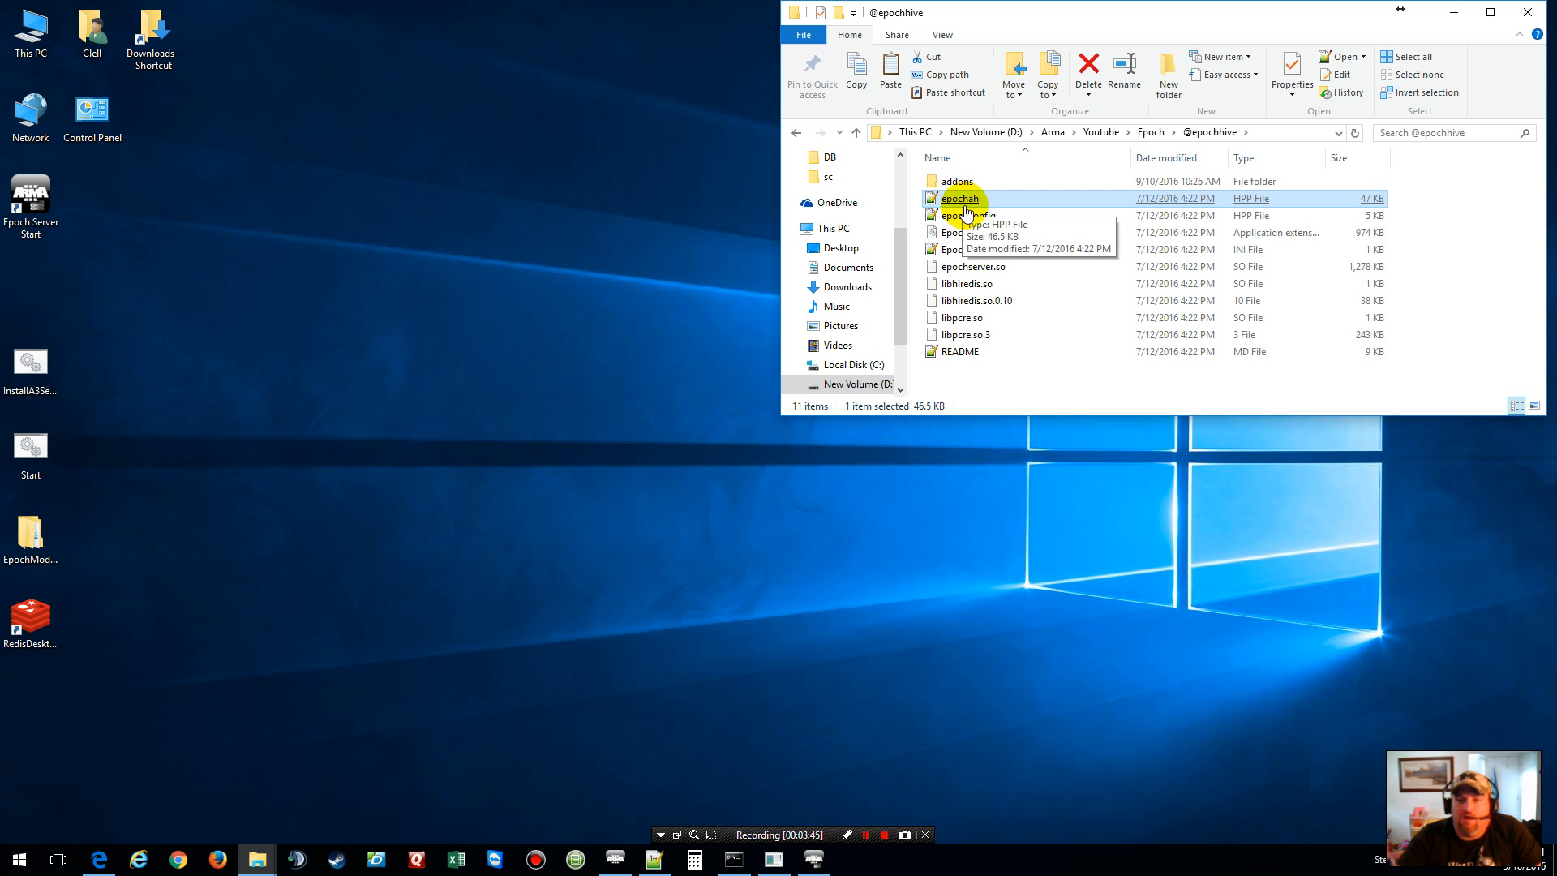
double_click(965, 218)
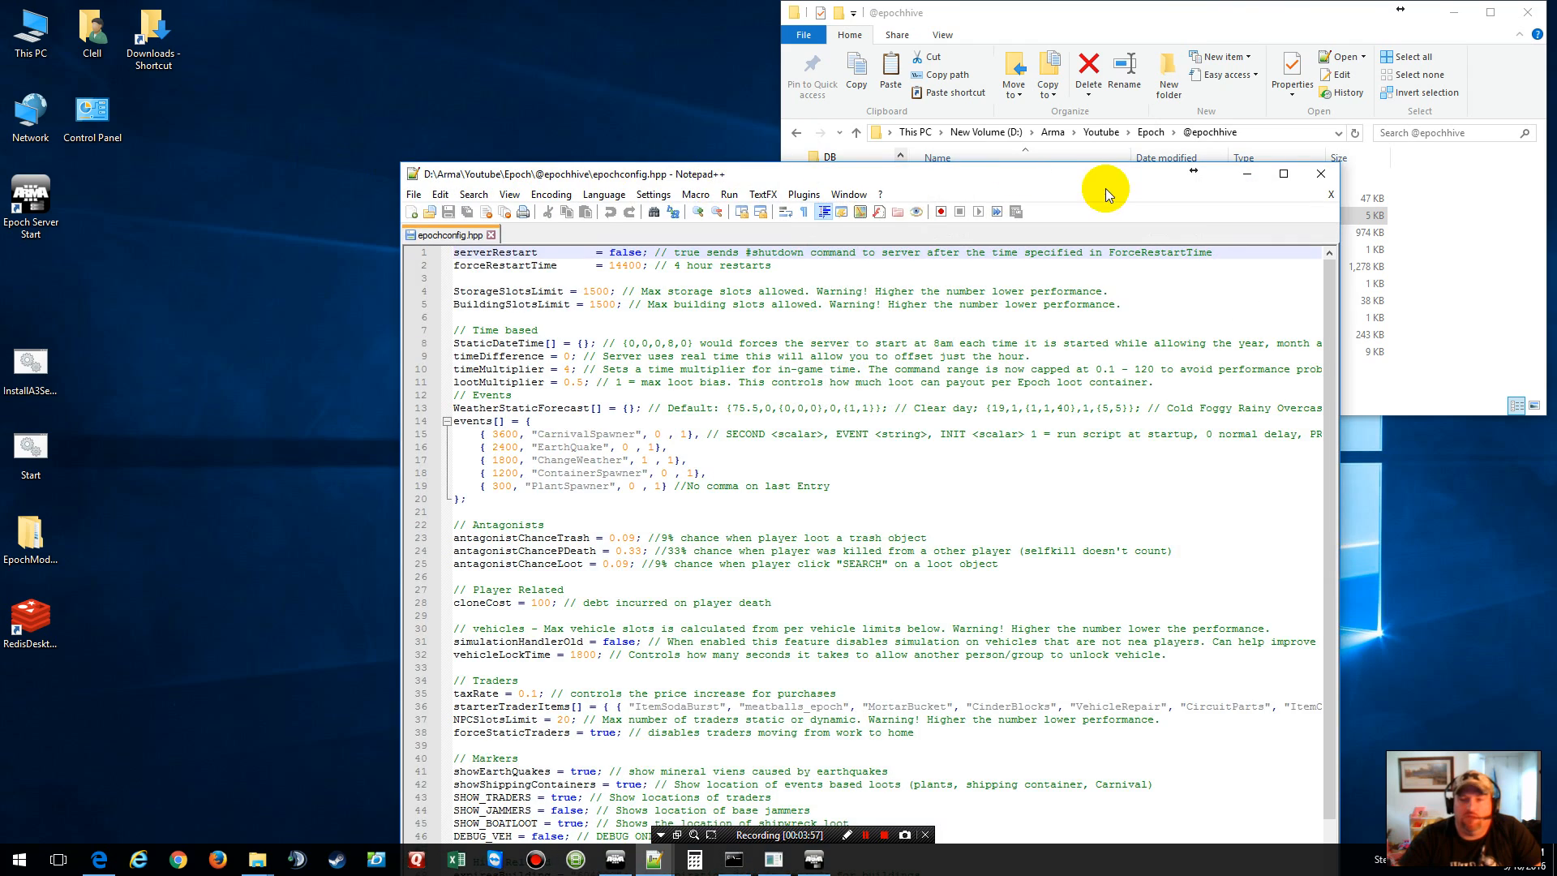
left_click_drag(1106, 188, 979, 46)
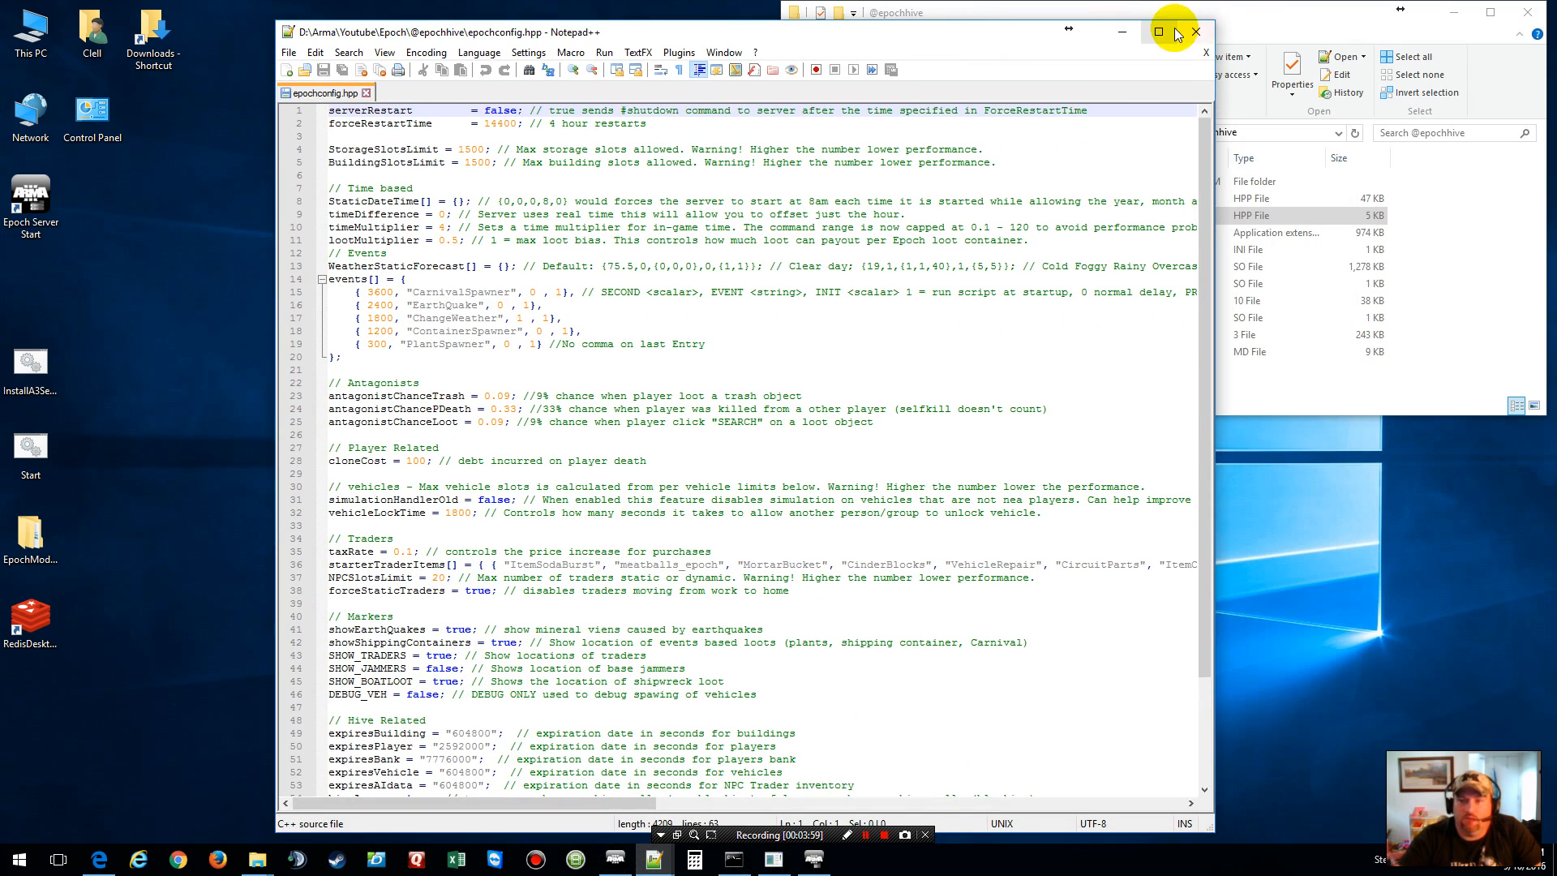
Step: Maximize Notepad++ and change serverRestart in epochconfig.hpp from false to True
left_click(1162, 32)
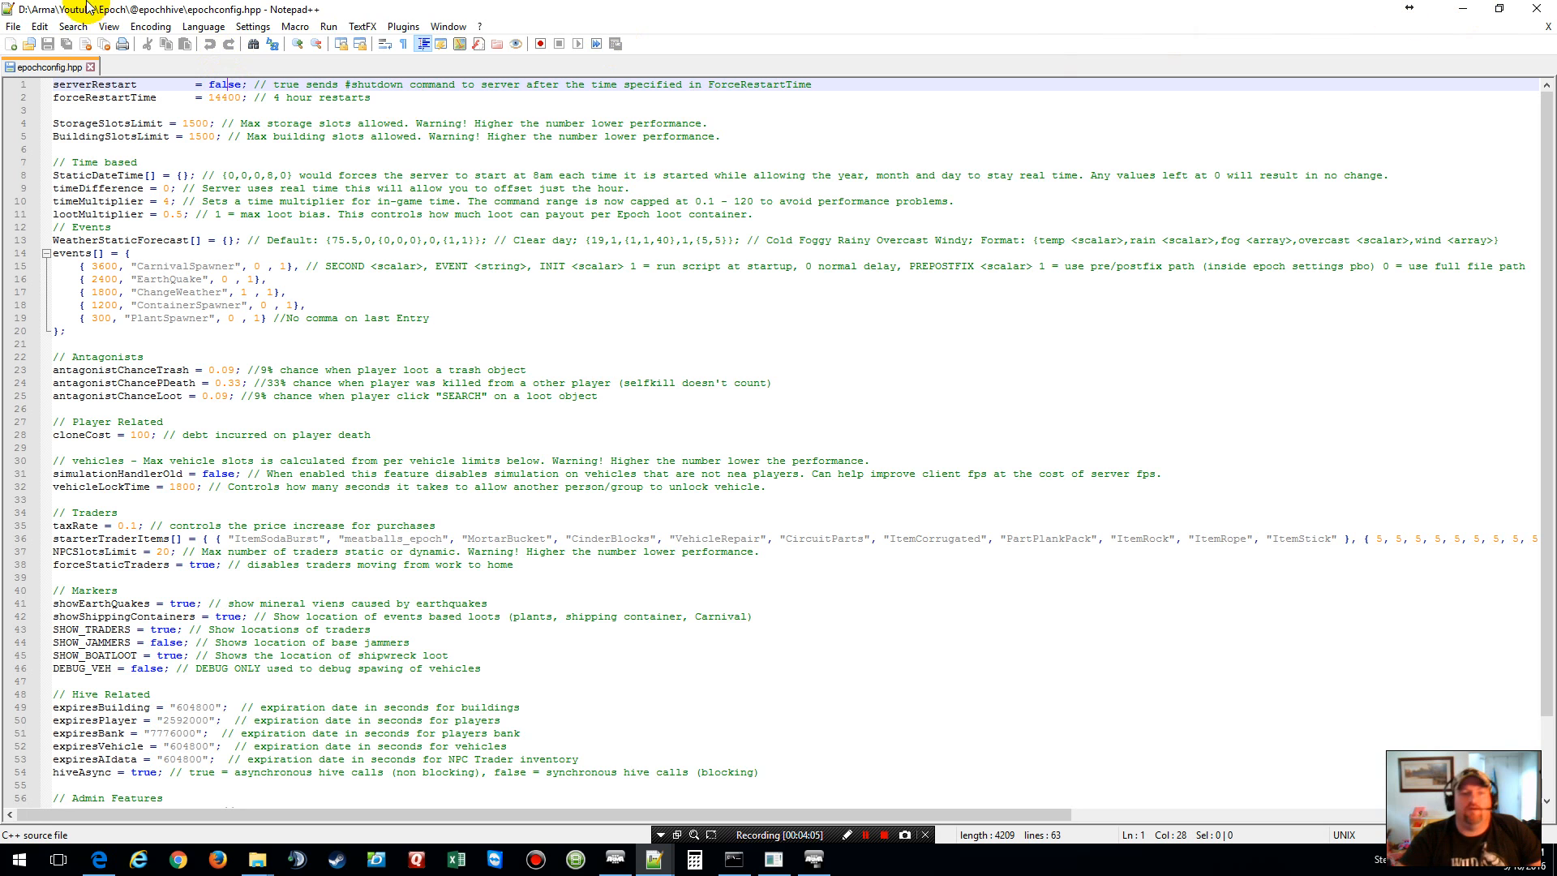
double_click(230, 84)
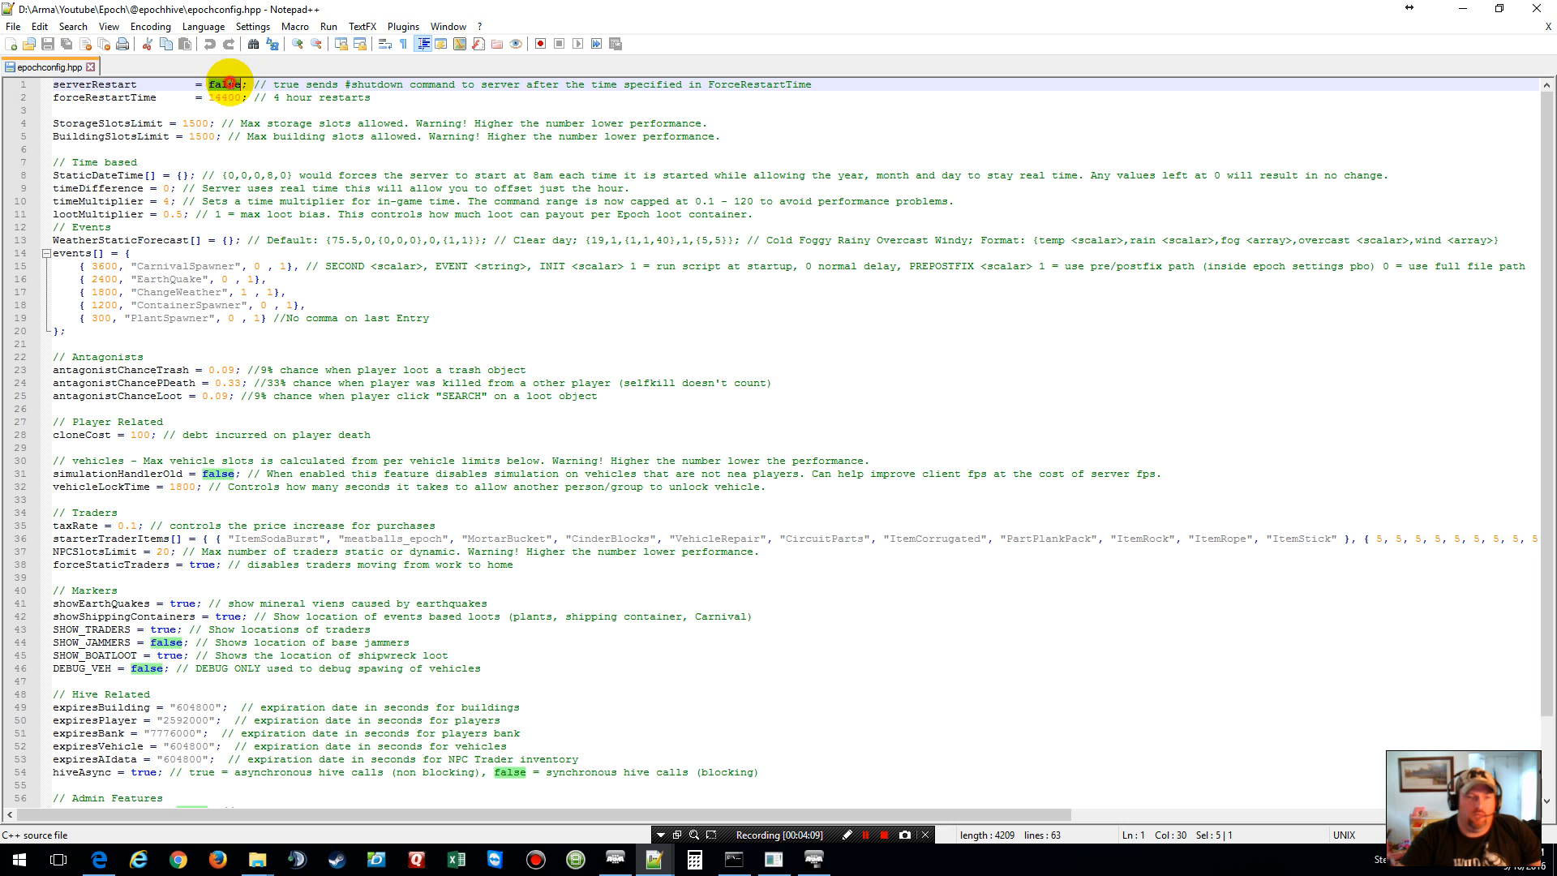
type("True")
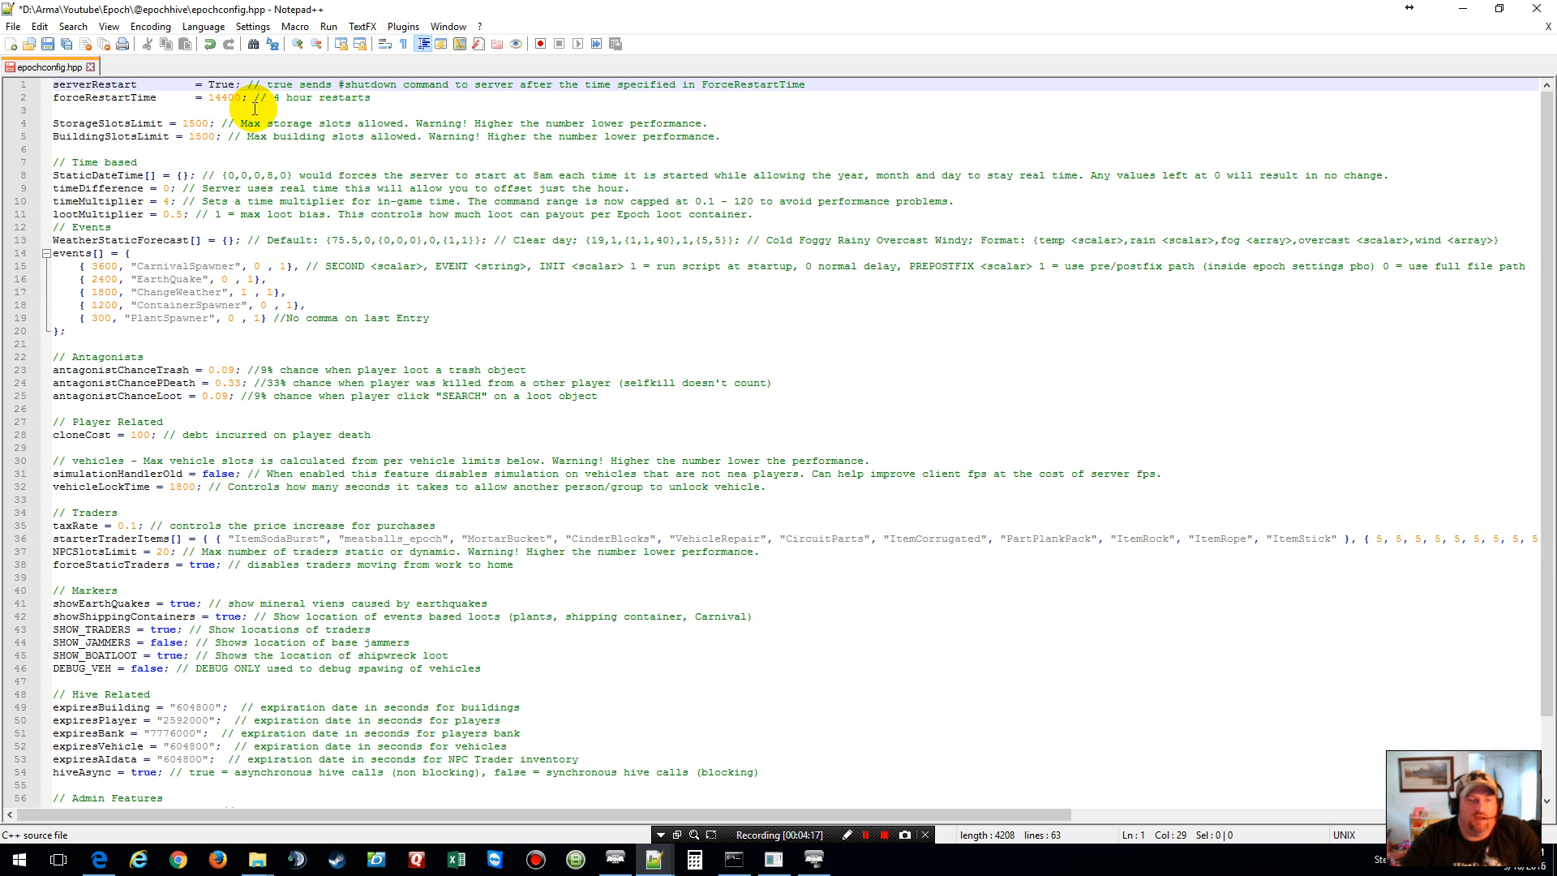
left_click(695, 861)
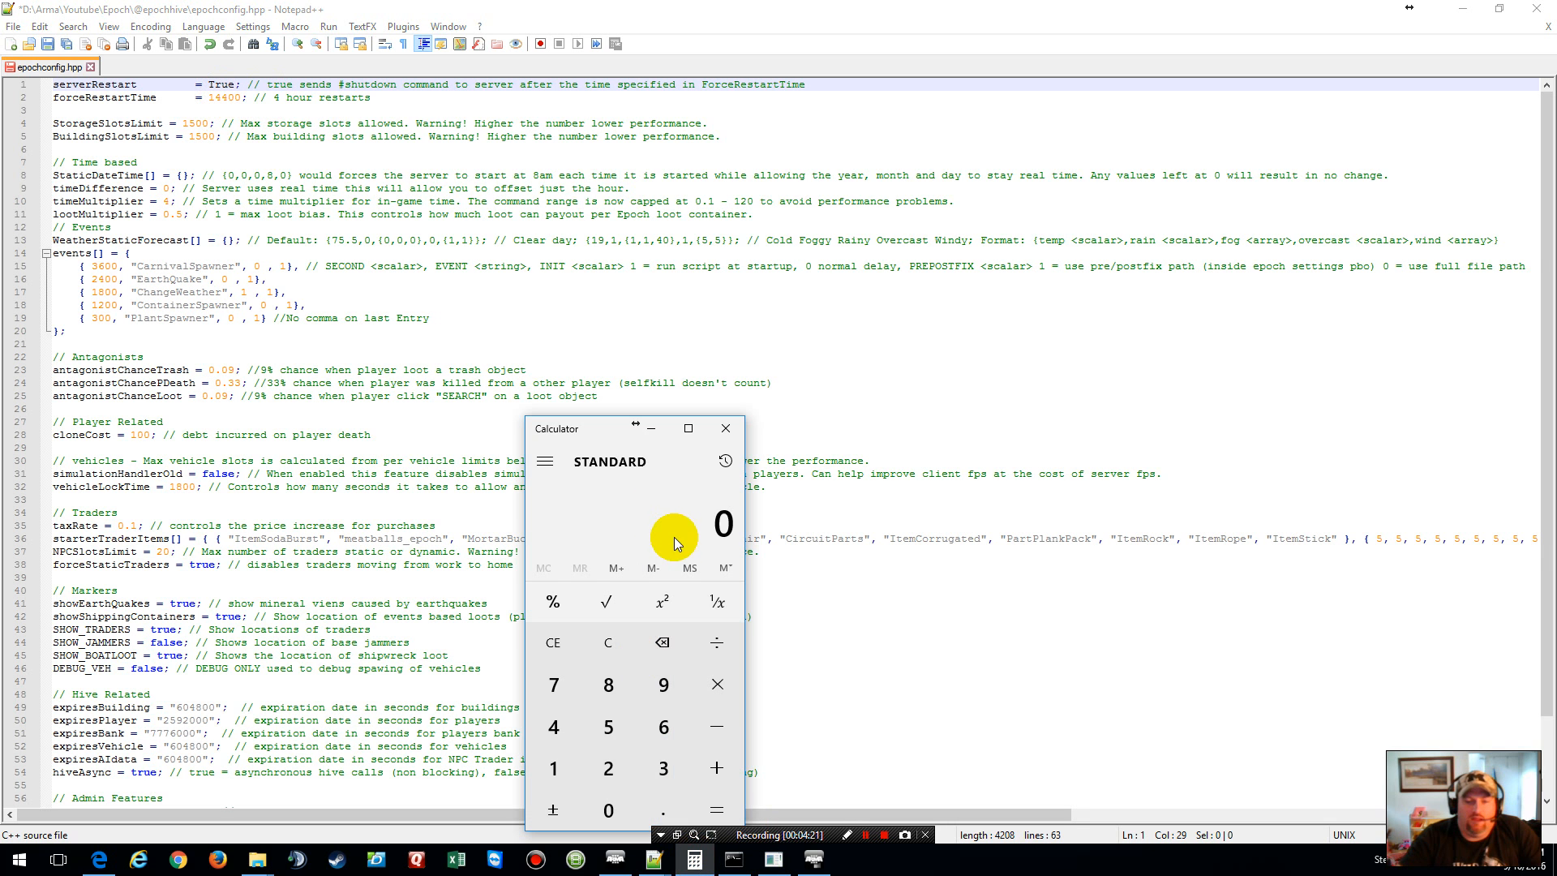
Step: Compute 60 × 60 × 4 = 14,400 seconds to verify forceRestartTime, then close Calculator
left_click(665, 728)
left_click(610, 809)
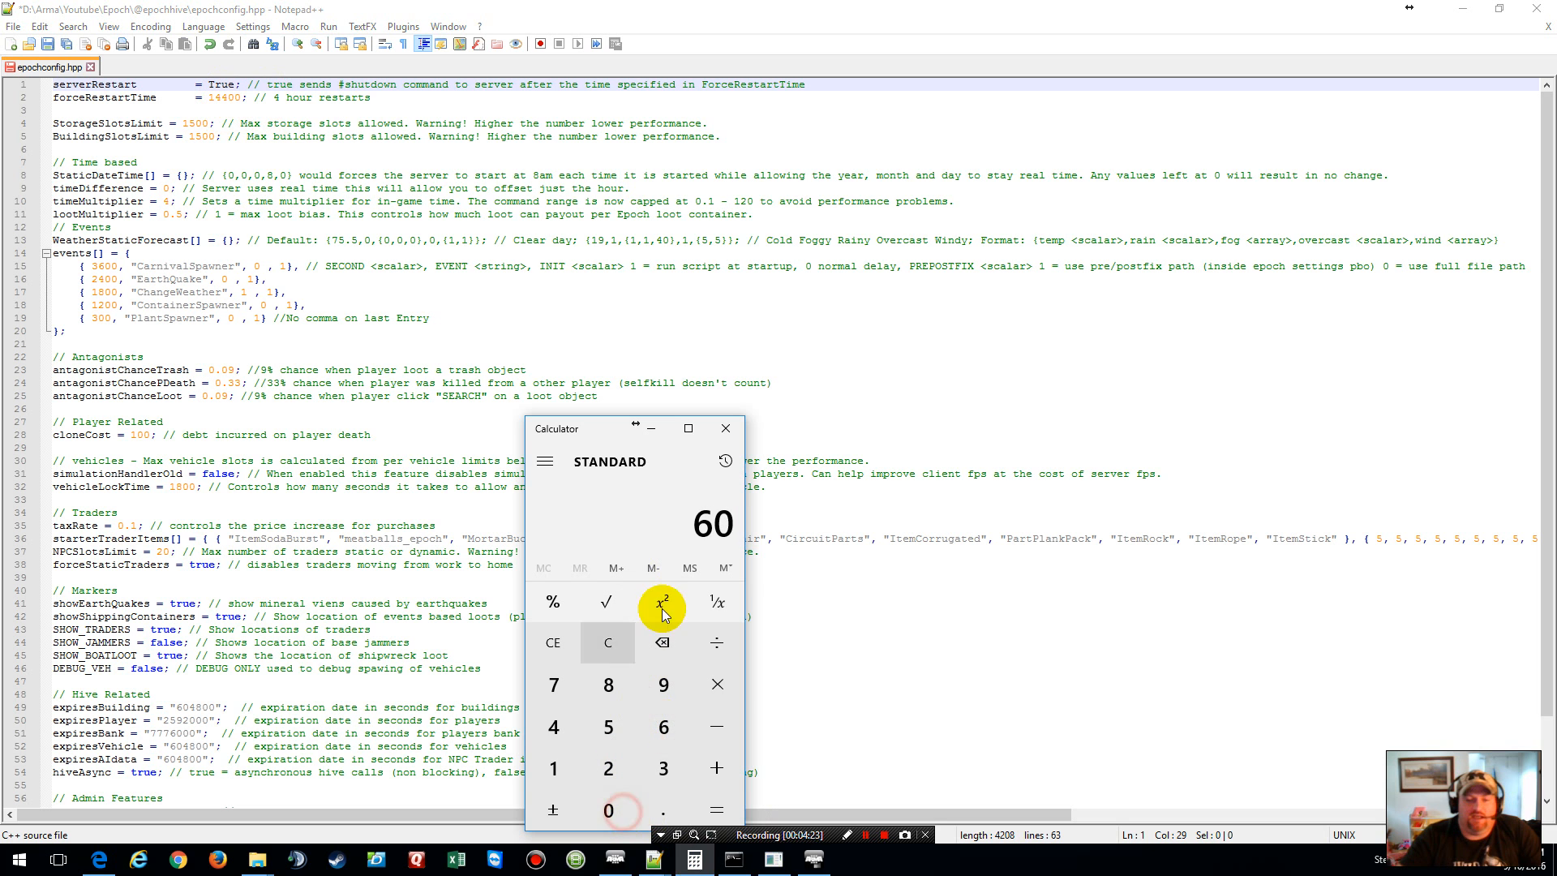
left_click(664, 728)
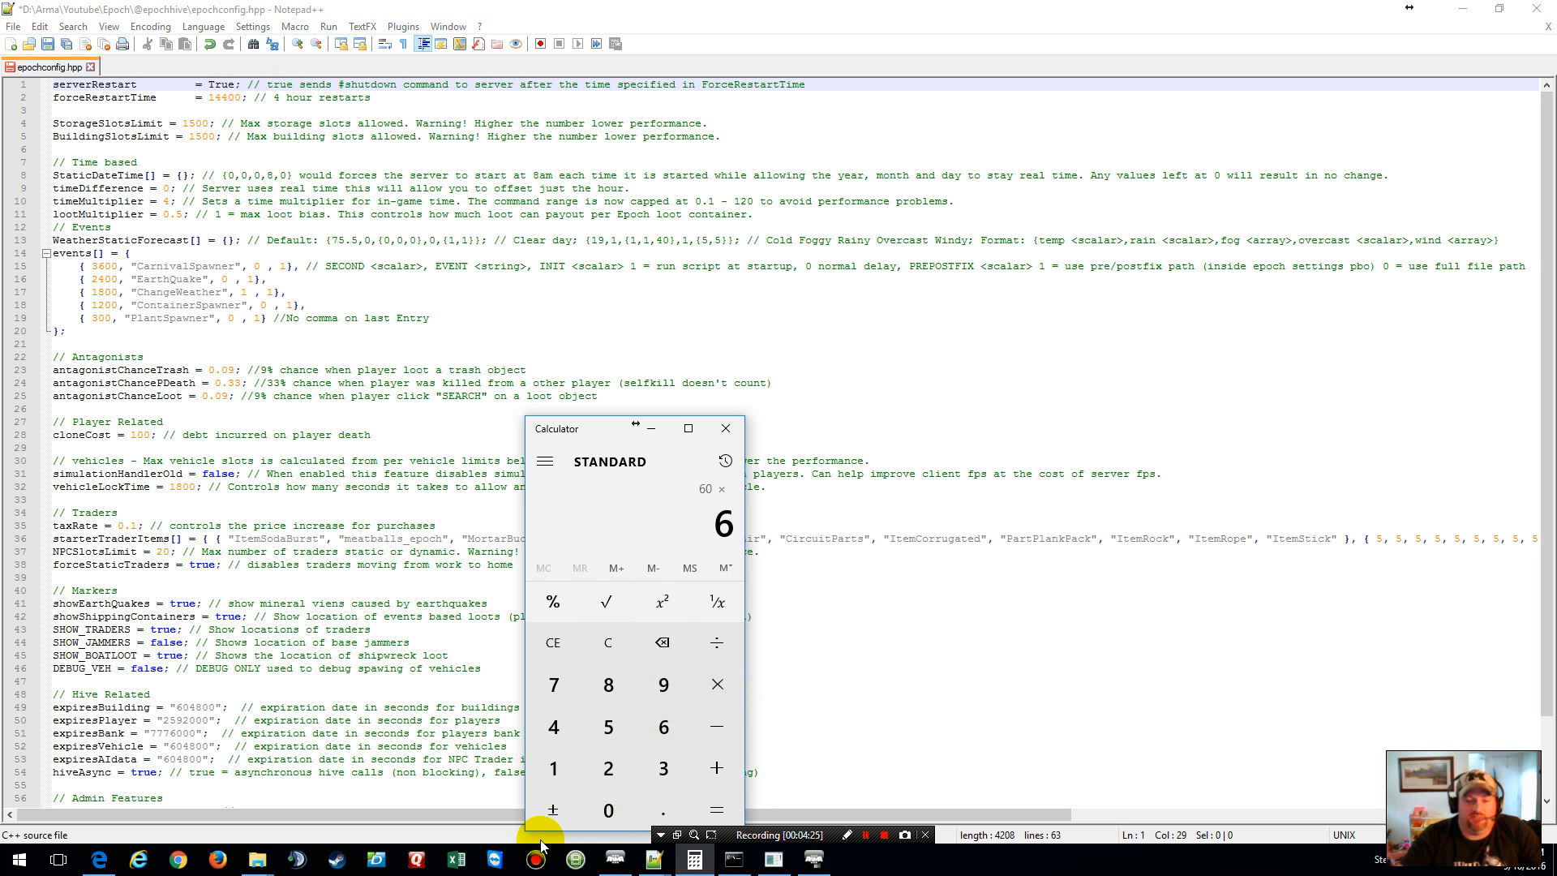
left_click(710, 808)
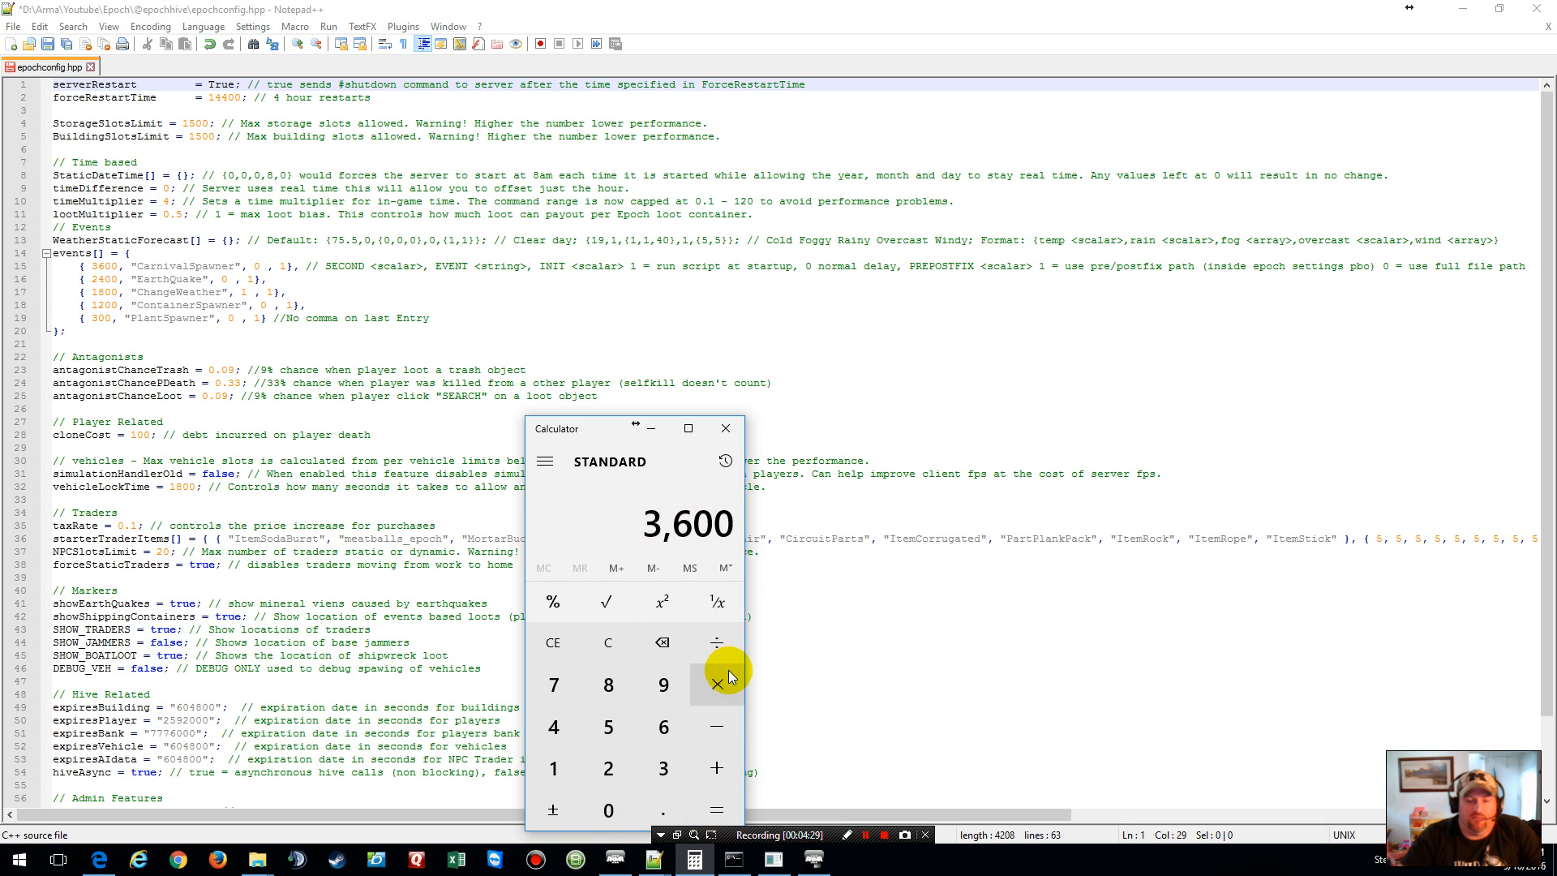
left_click(567, 722)
left_click(713, 807)
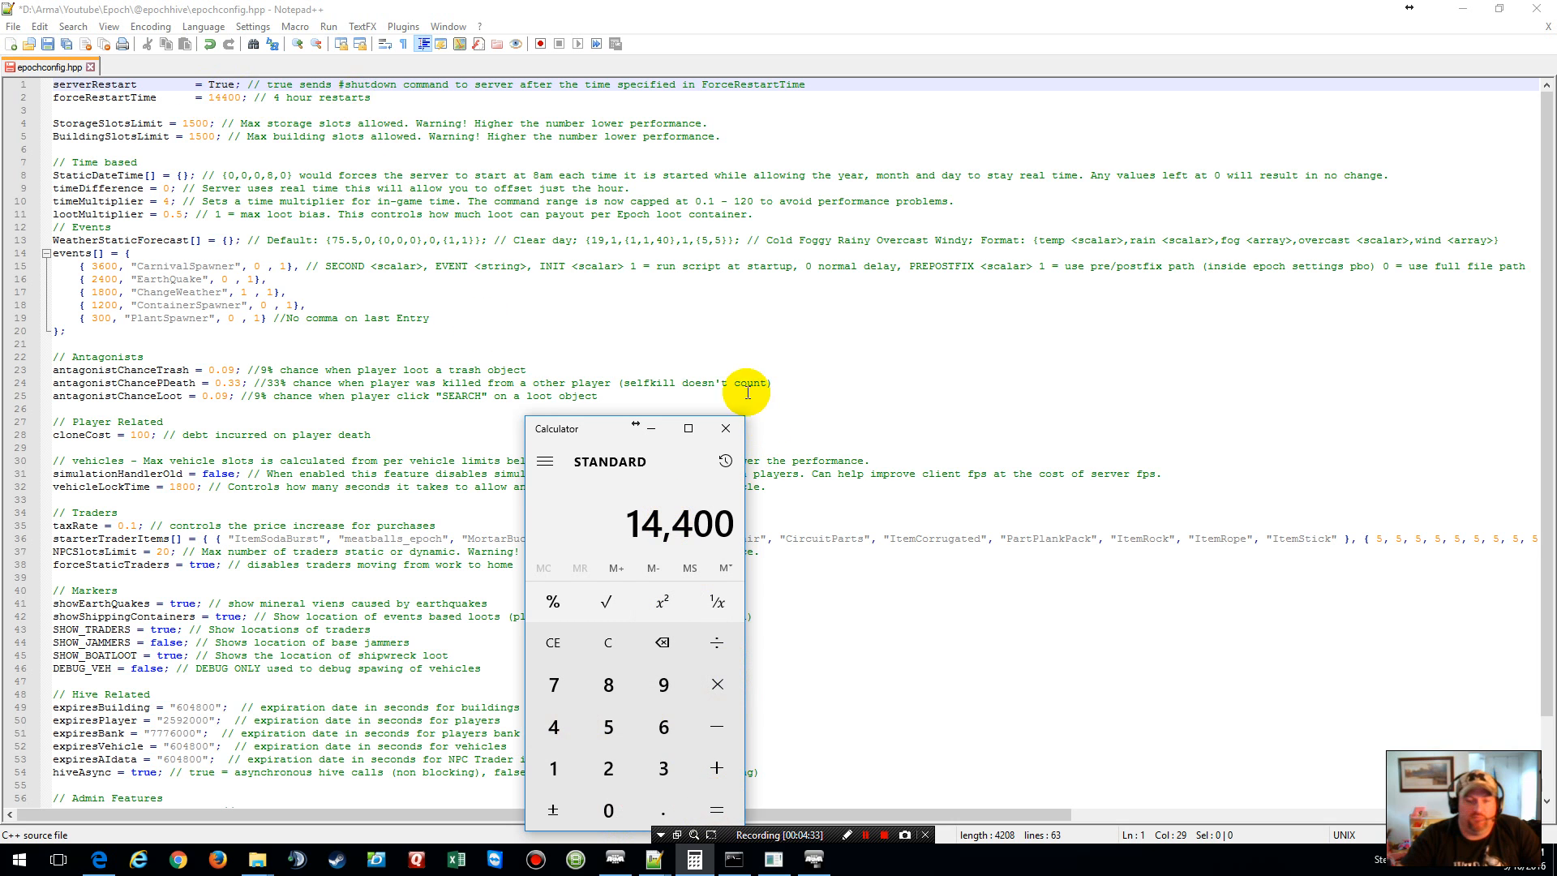
left_click(725, 429)
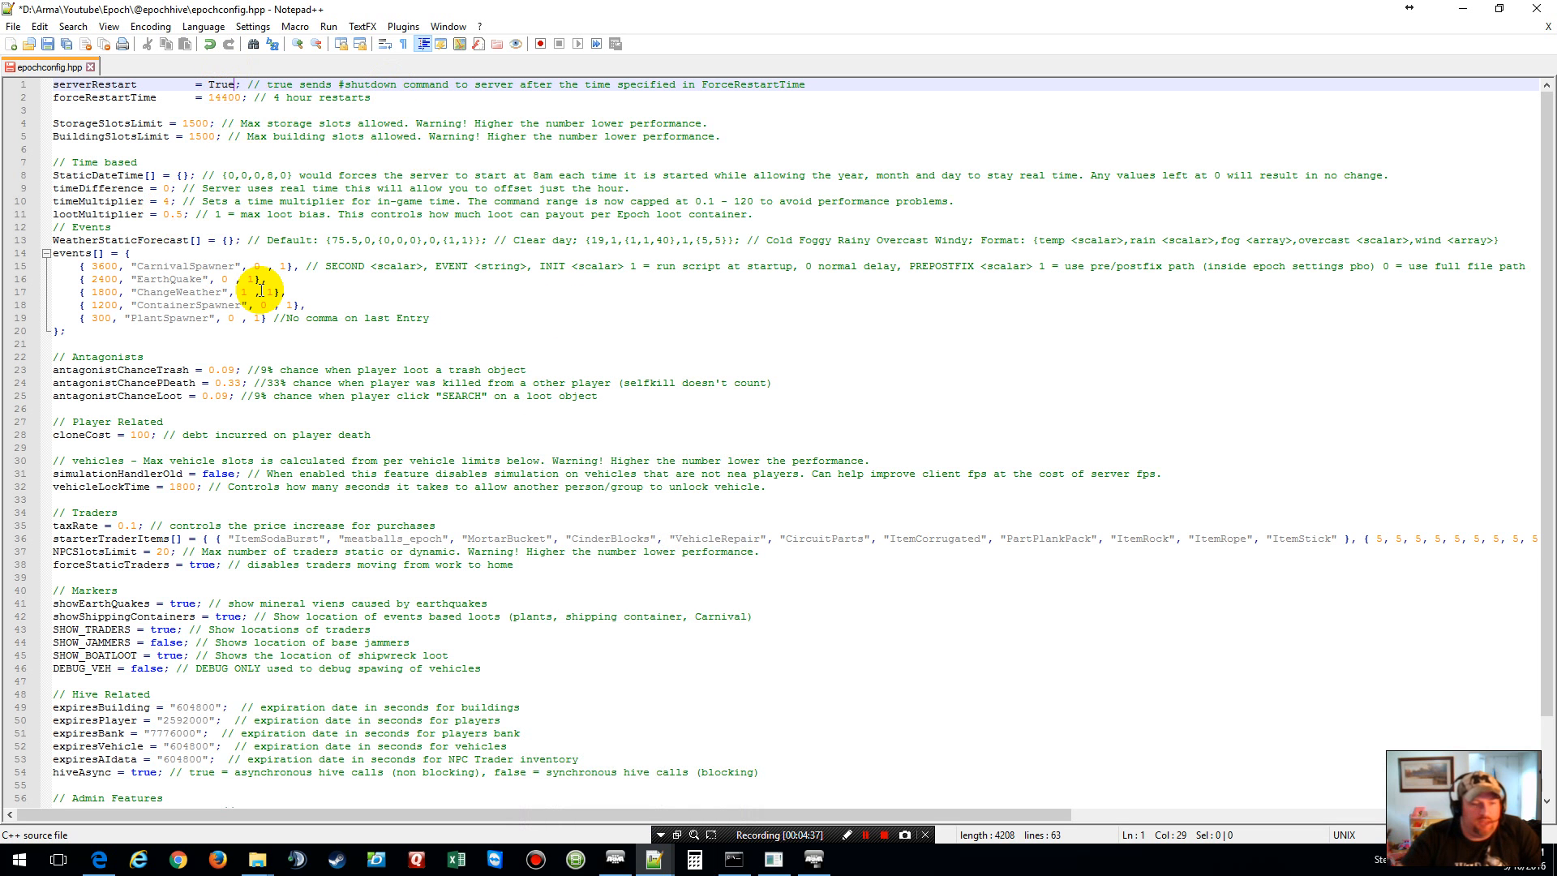
Step: Save epochconfig.hpp, close Notepad++, and select the epochah file in Explorer
scroll(260, 290, "down", 2)
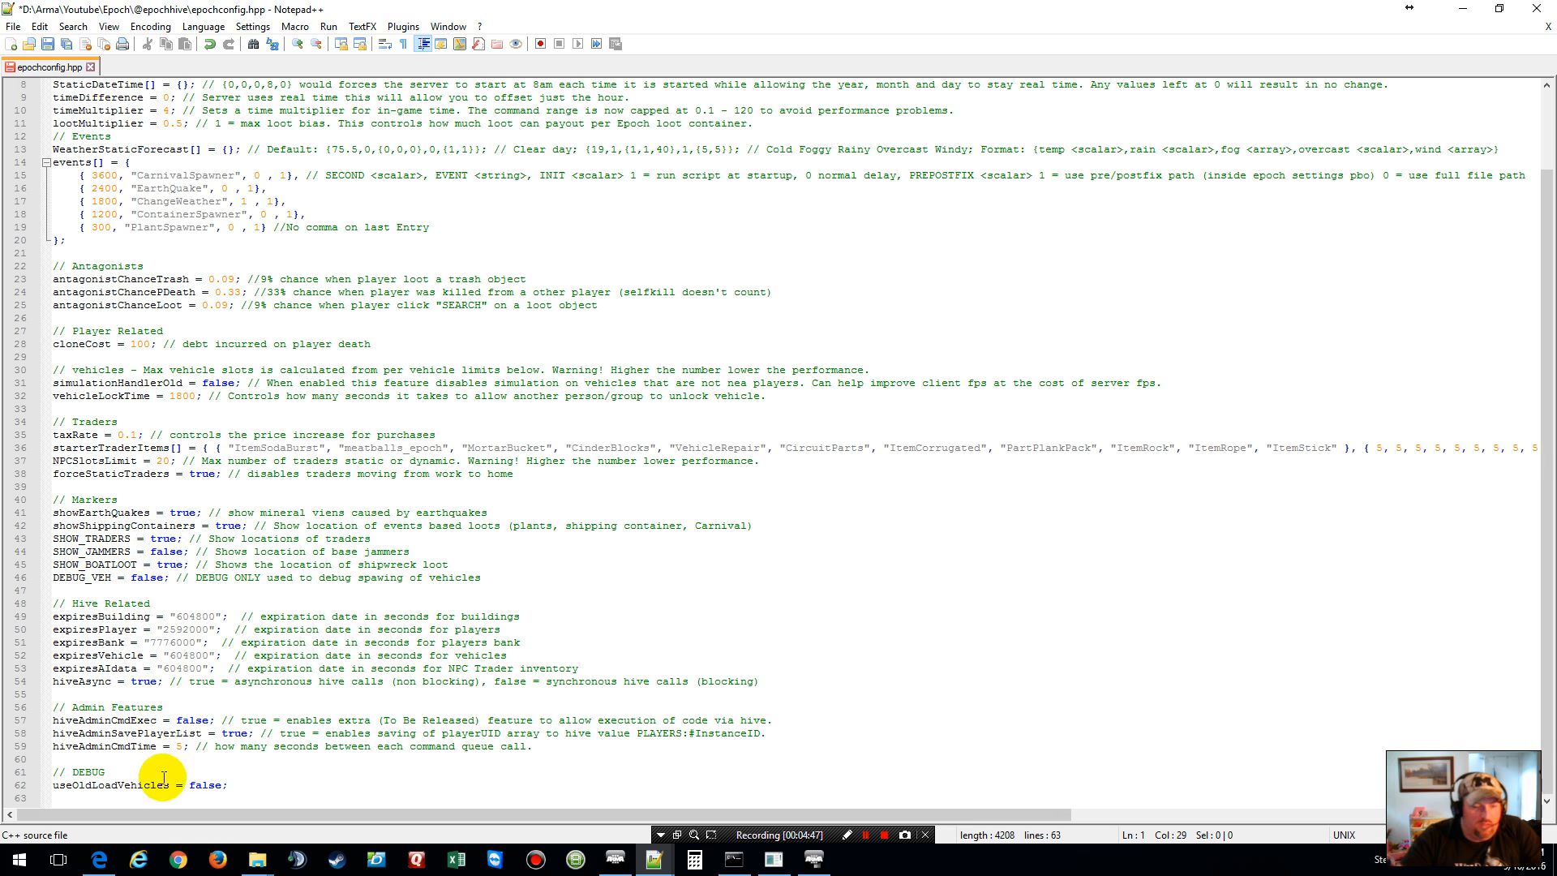
left_click(47, 45)
left_click(1548, 26)
left_click(1536, 10)
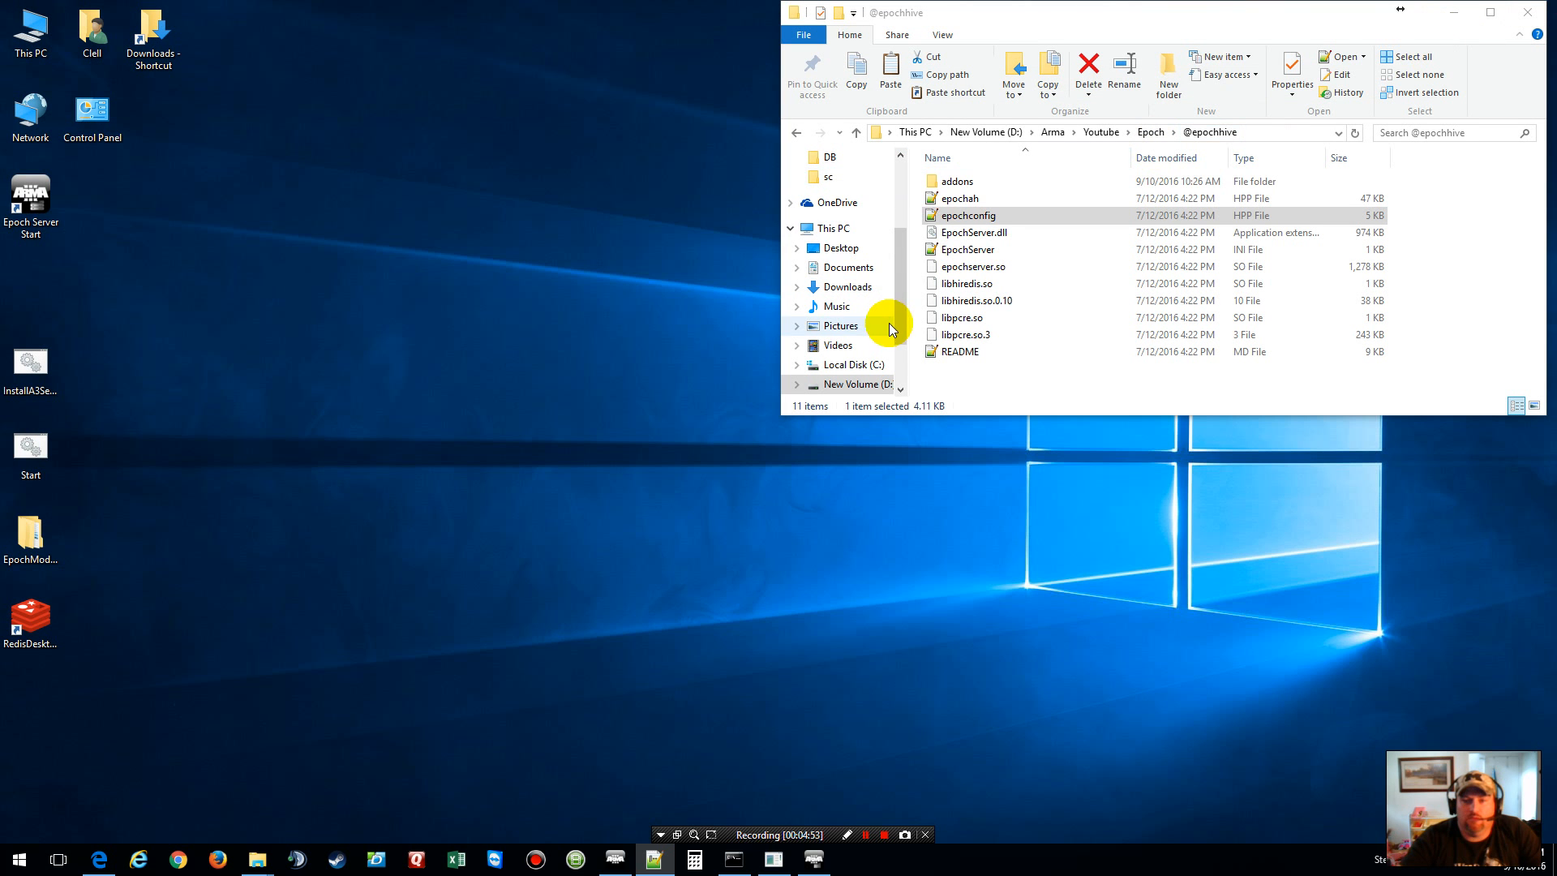
left_click(968, 205)
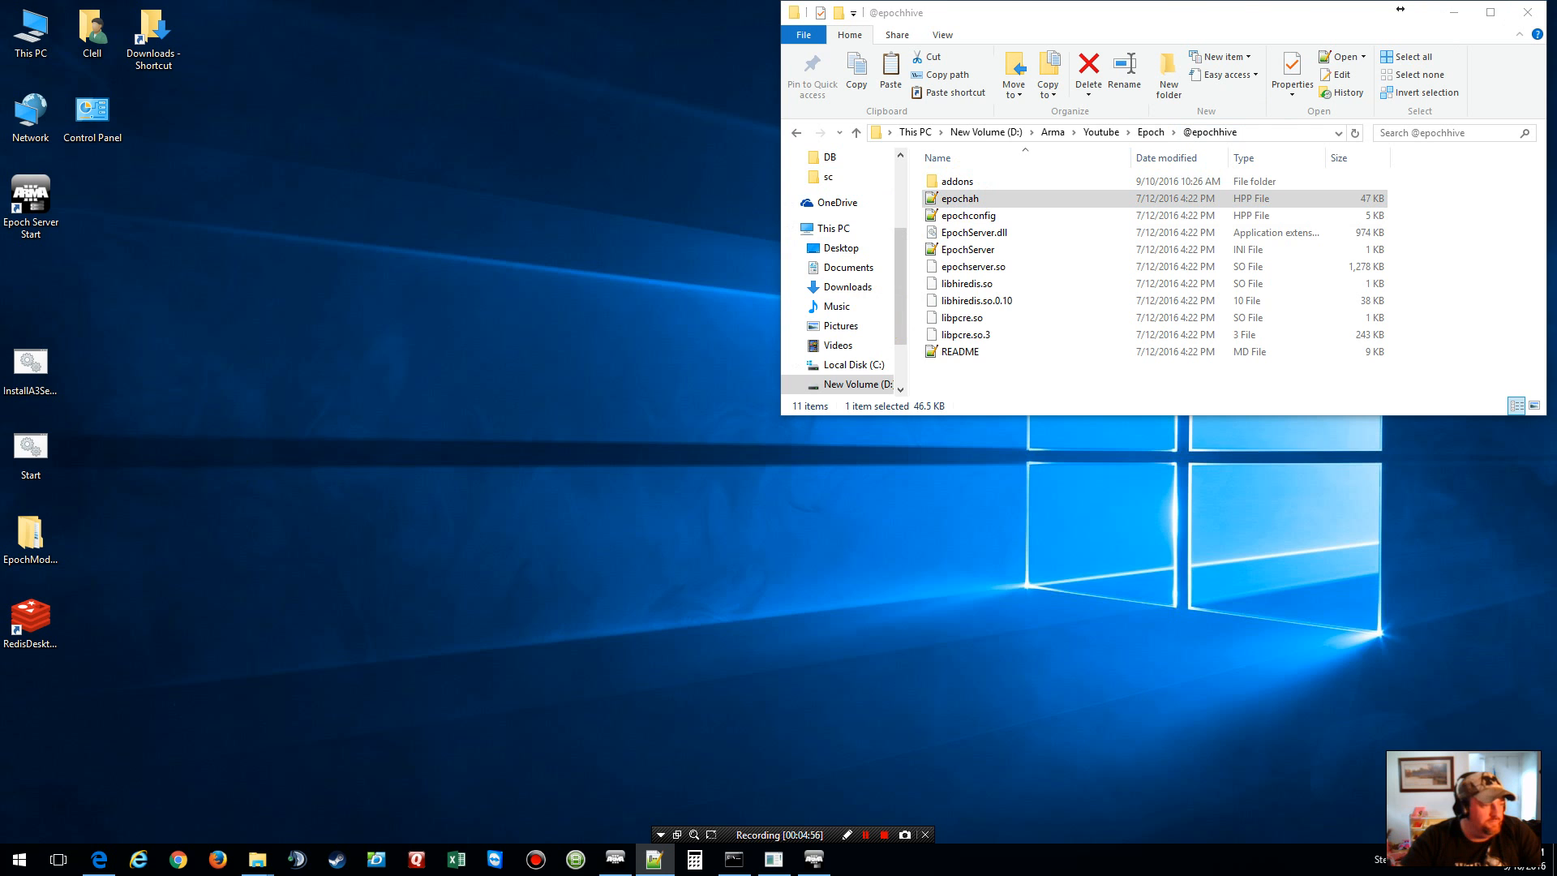
Step: Open epochah.hpp and add an owner entry with the admin's Steam ID and player name to adminMenu_Owner
key("Return")
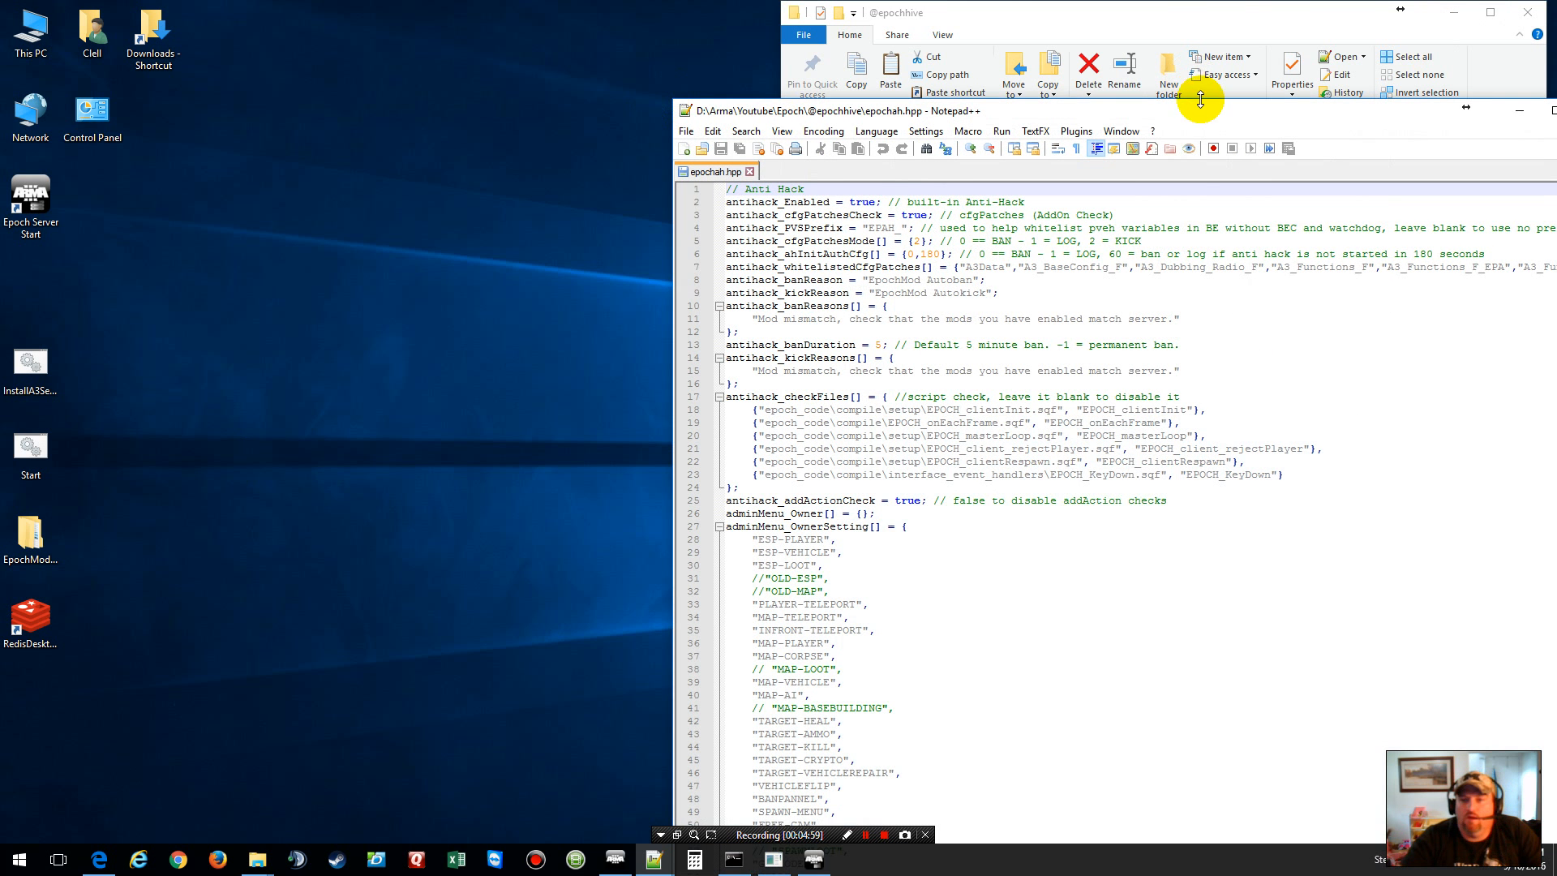
left_click_drag(1206, 111, 810, 13)
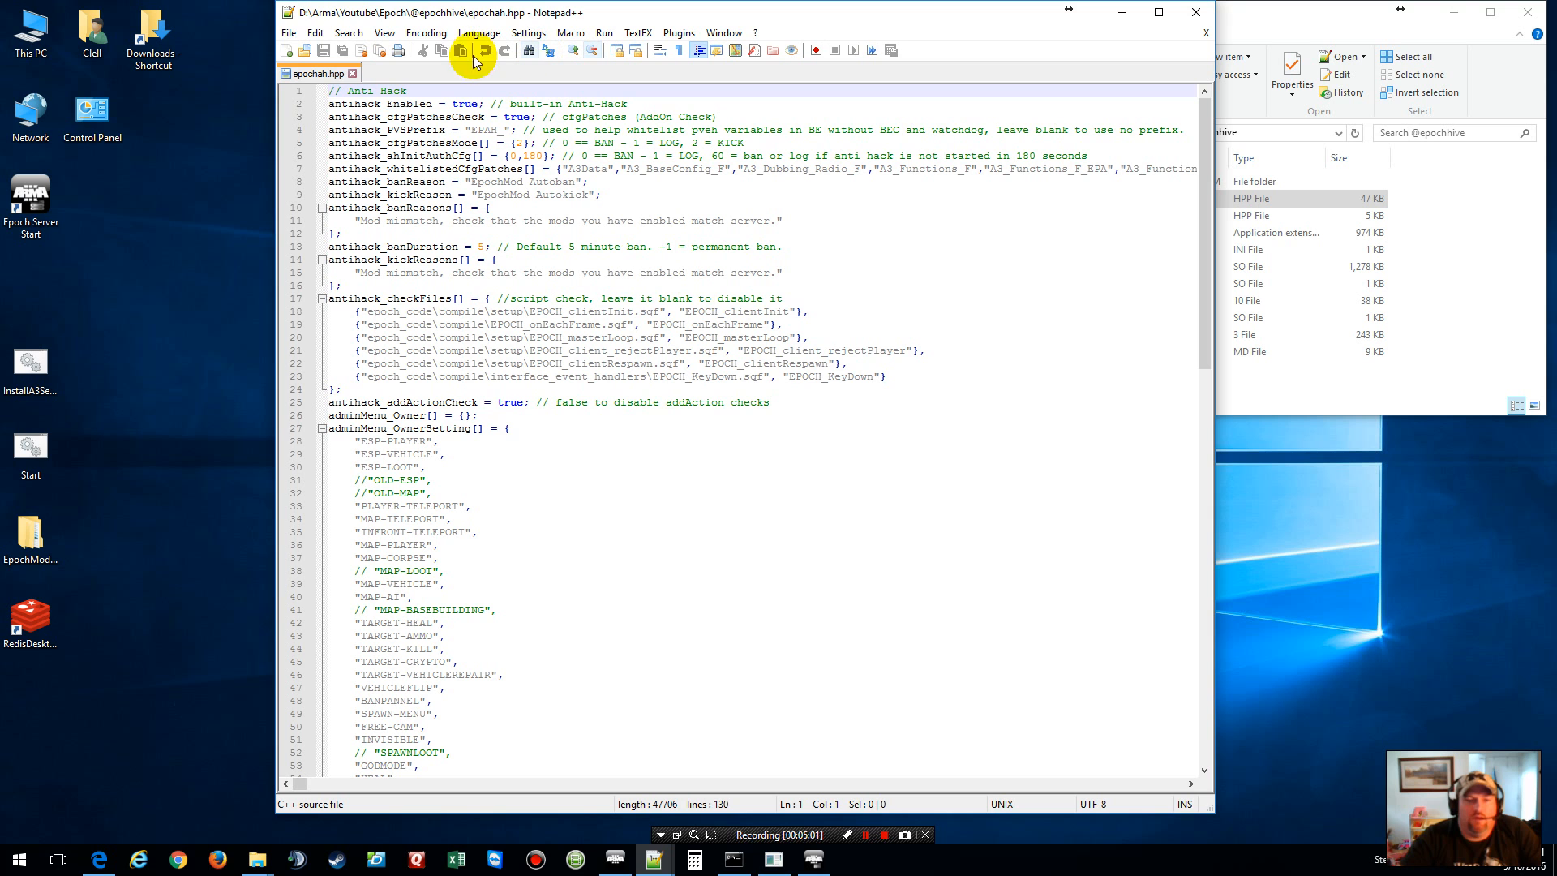
left_click(463, 416)
key("Return")
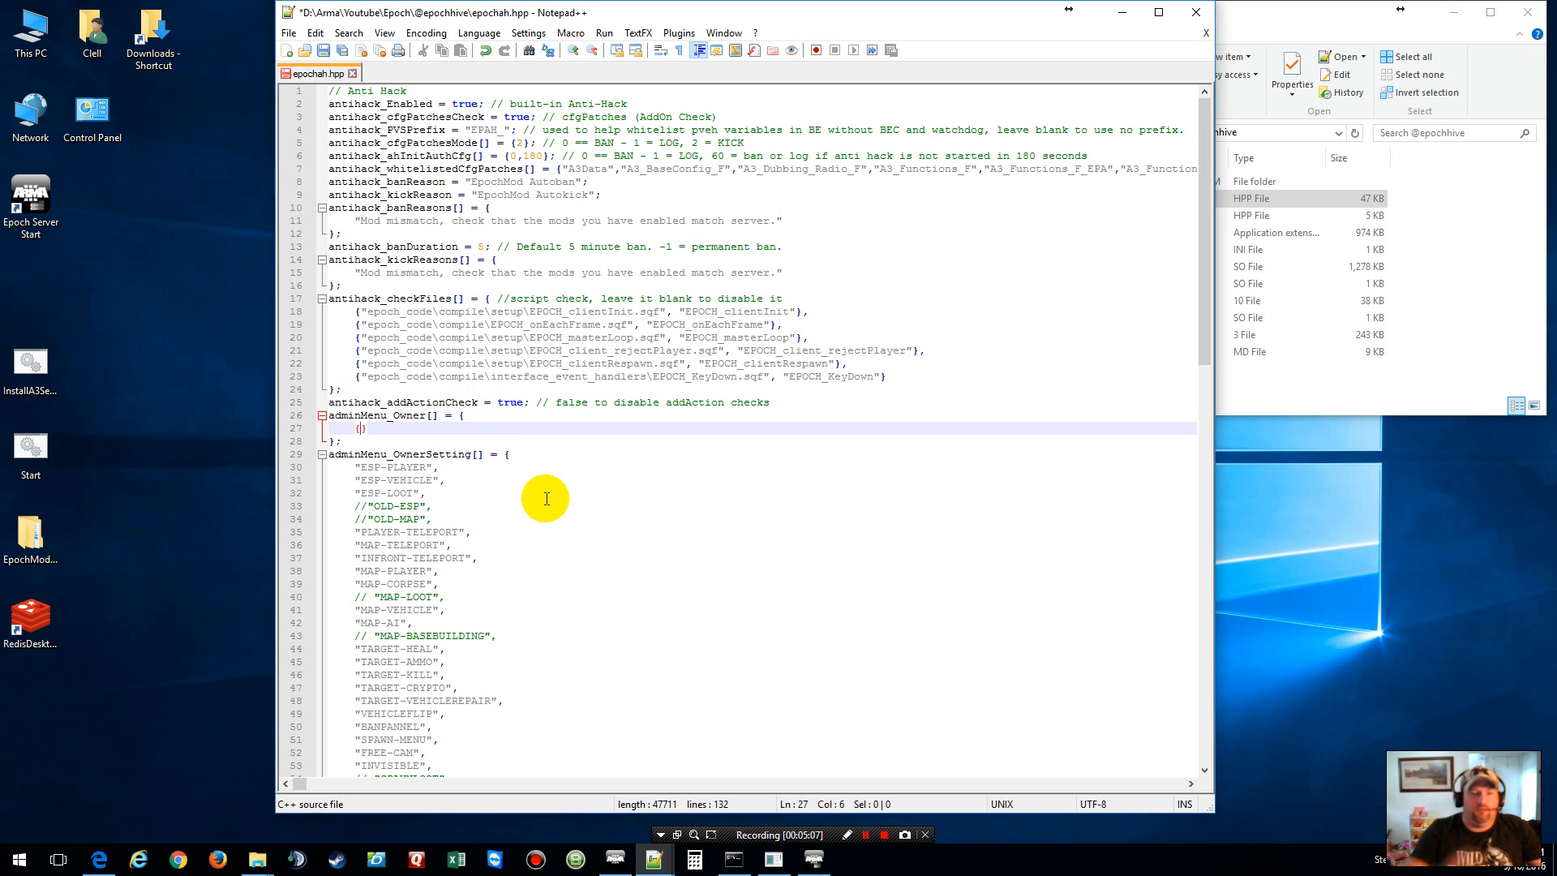
type("872638623872376")
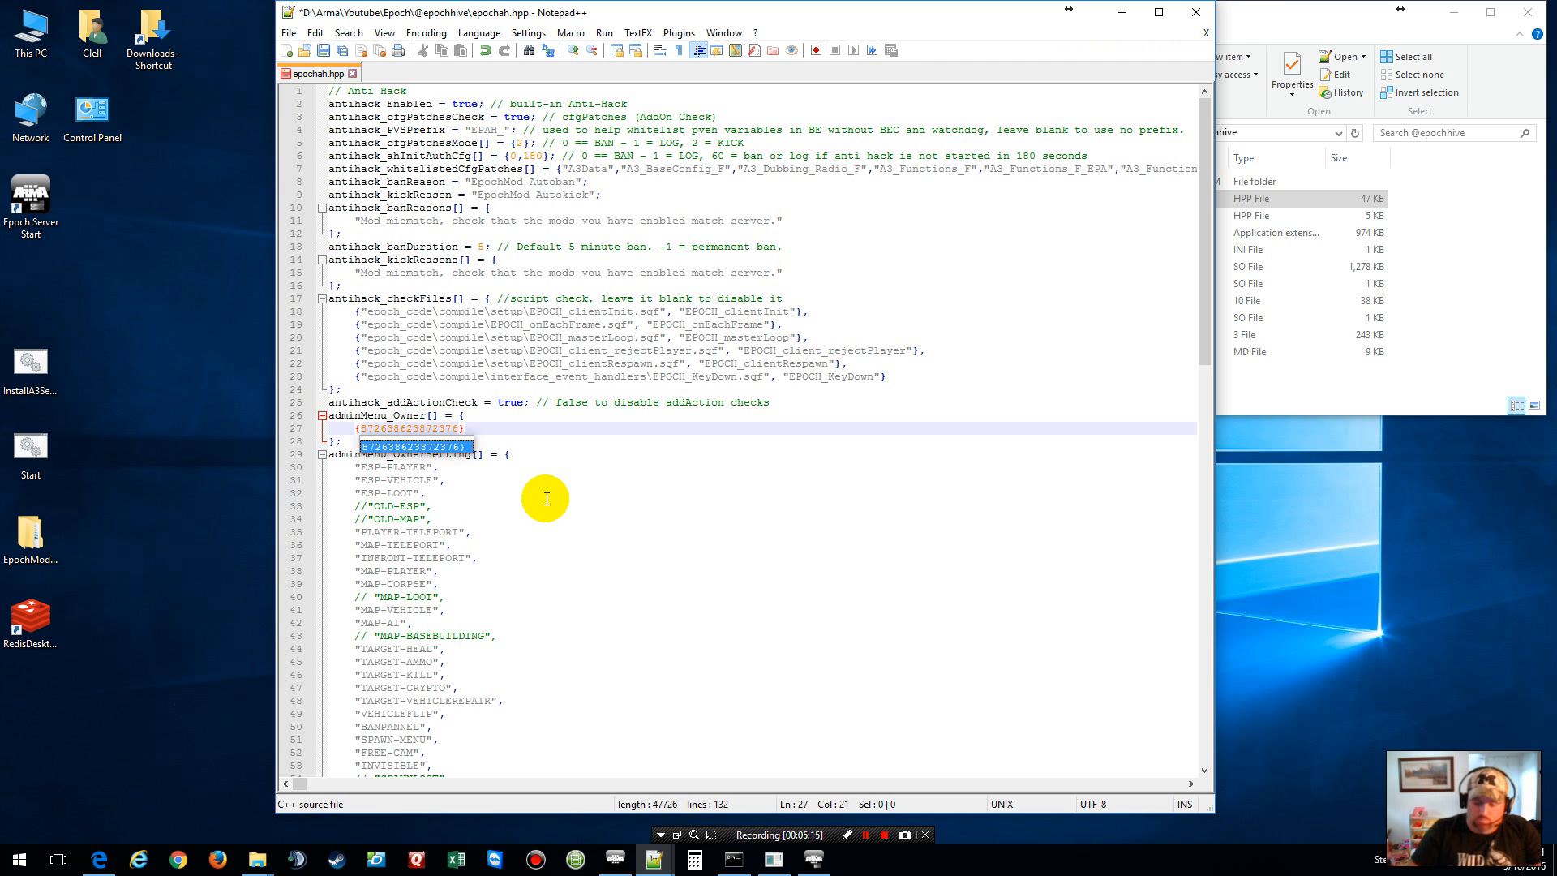
key("Left")
type("\"")
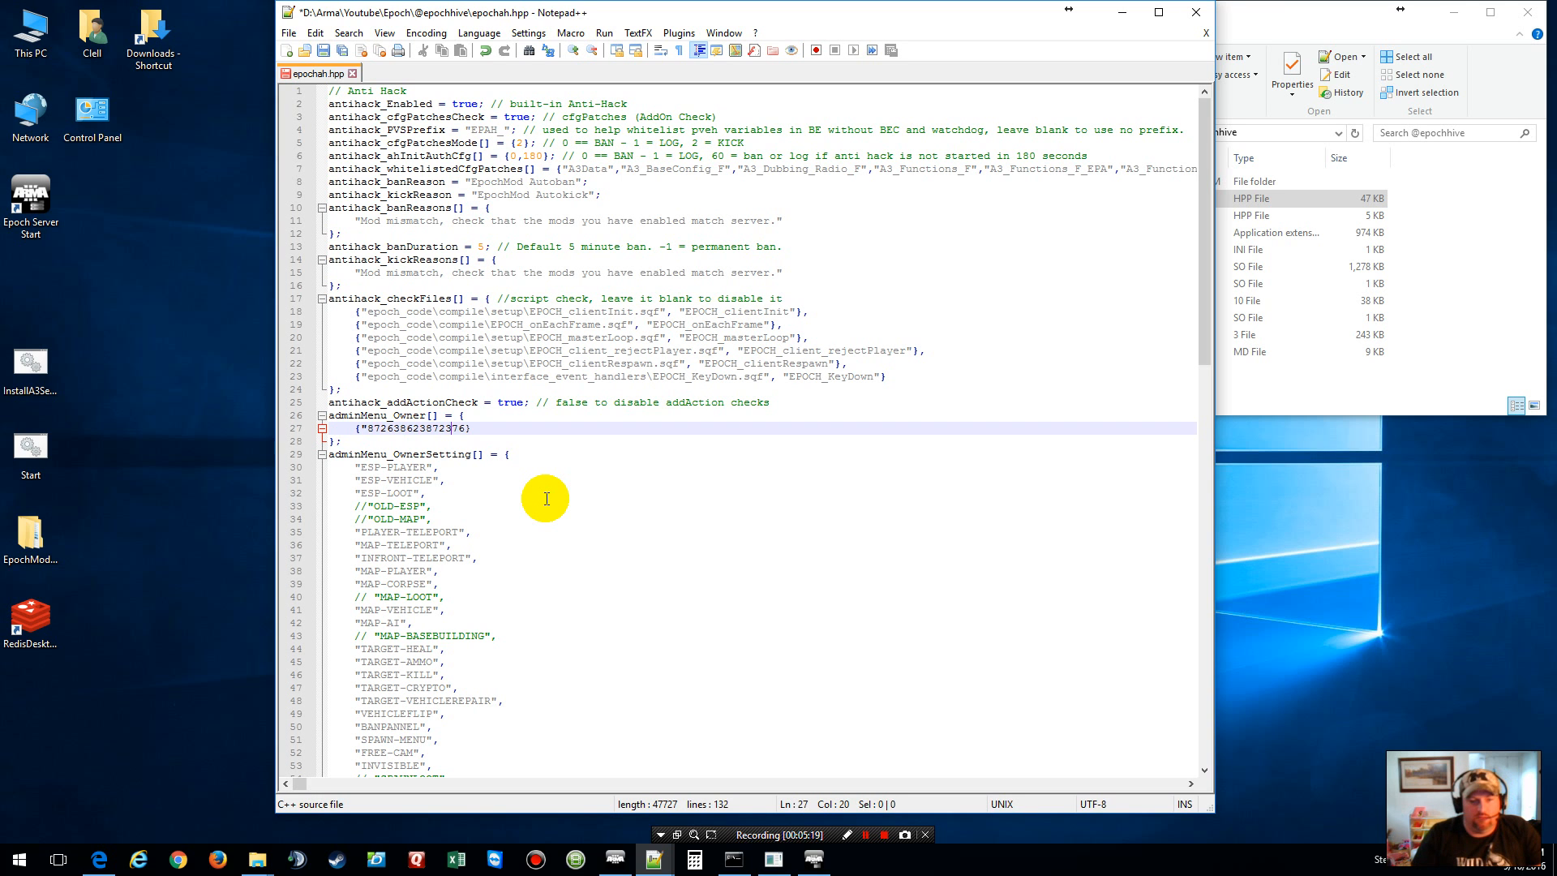
type("\"")
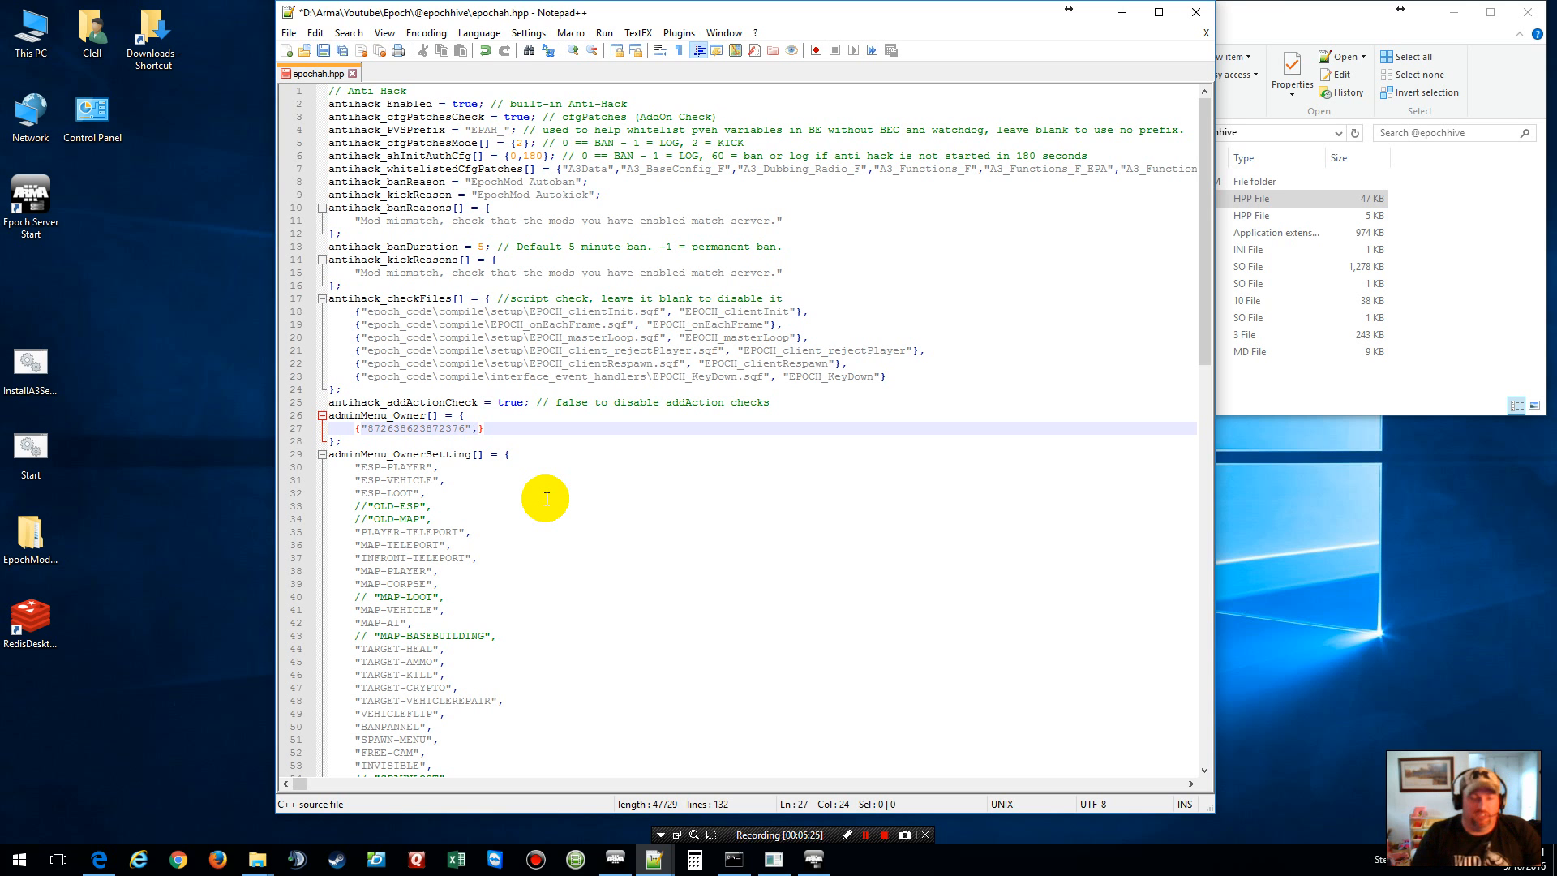
type(",\"Taylor")
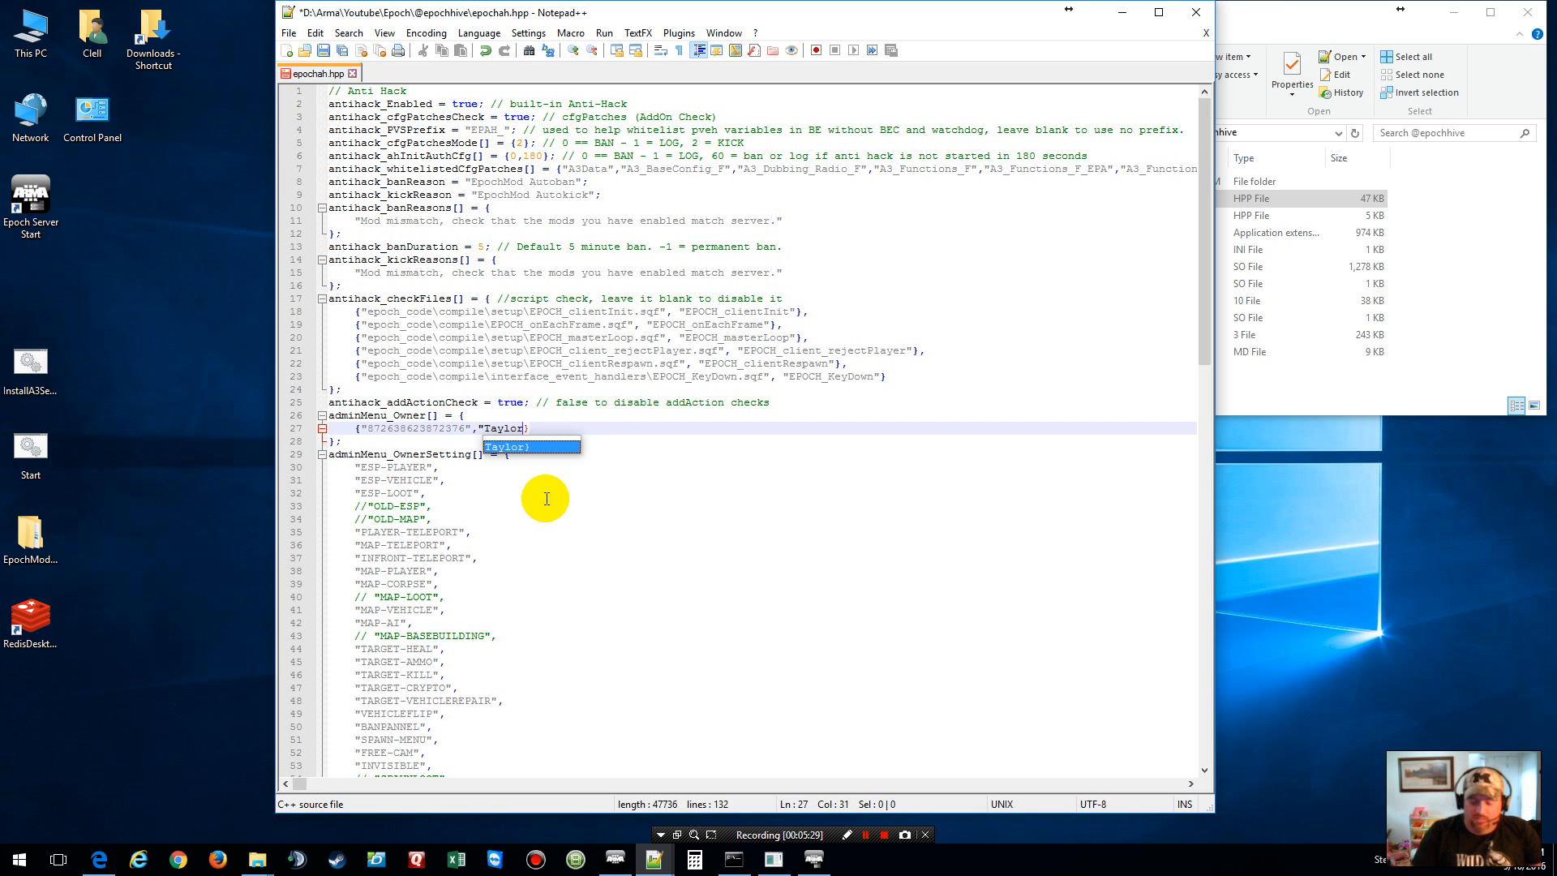
type("\"")
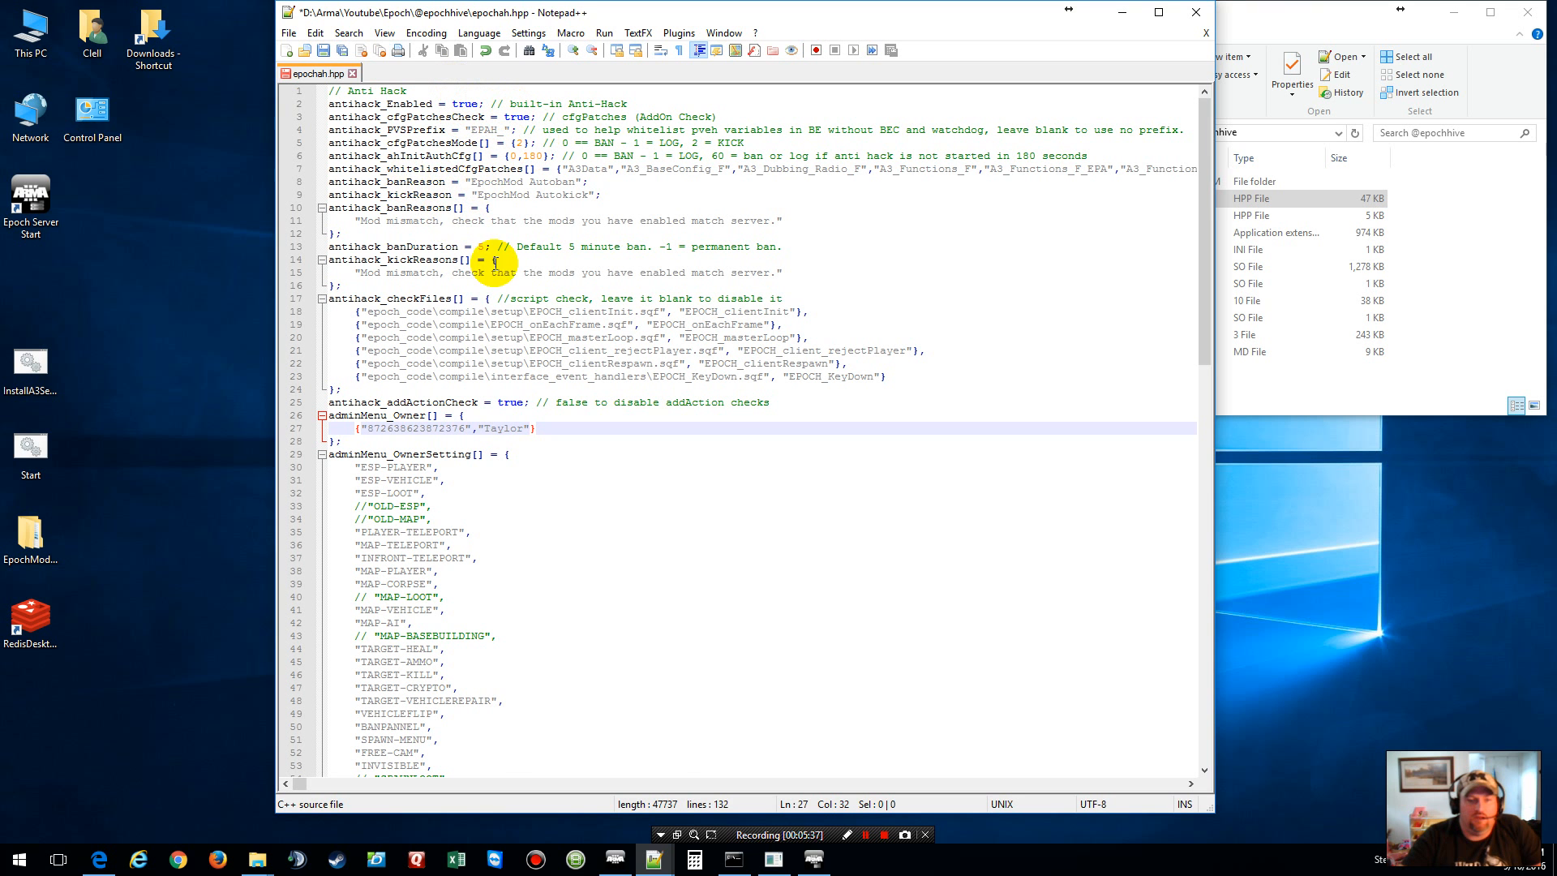
scroll(532, 291, "down", 7)
Step: Check the new adminMenu_Owner entry against the example admin entries in the AH config readme
scroll(533, 290, "down", 12)
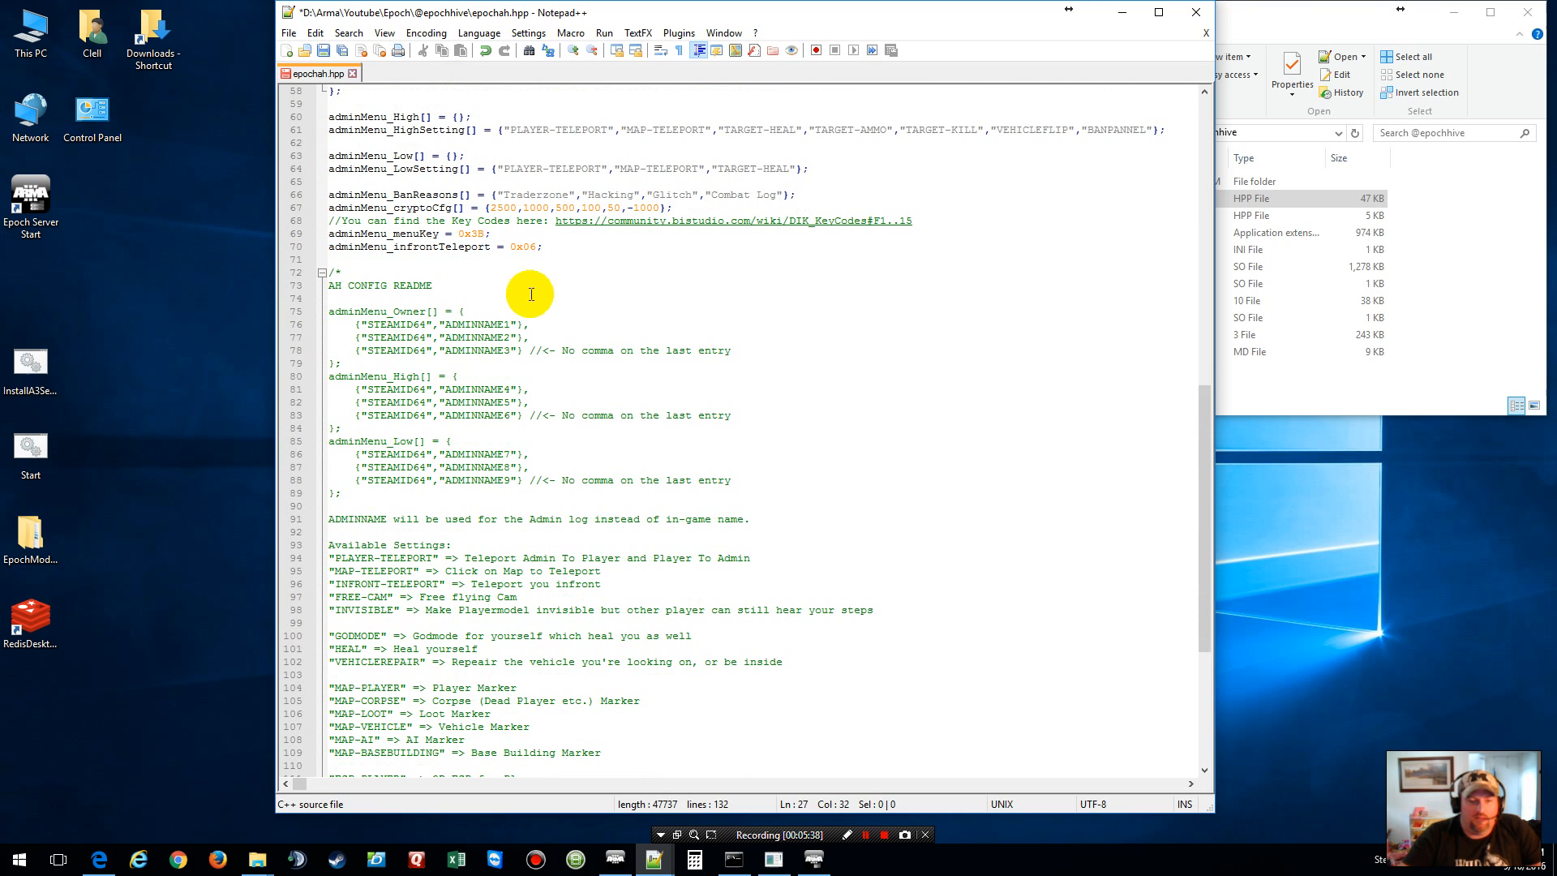
left_click_drag(373, 324, 568, 533)
left_click(625, 417)
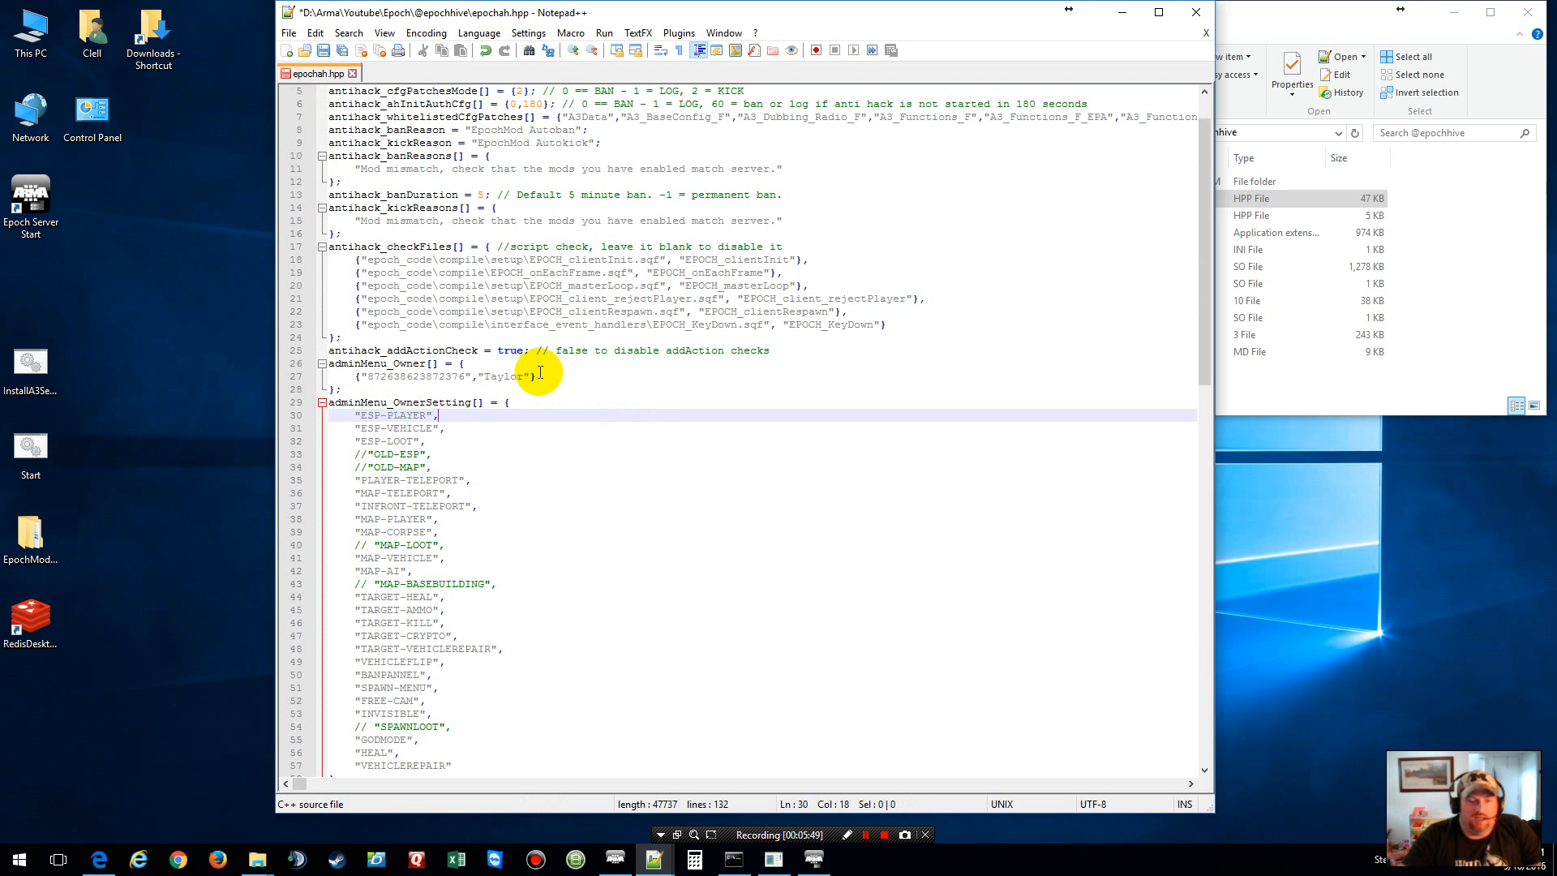
left_click_drag(542, 376, 538, 367)
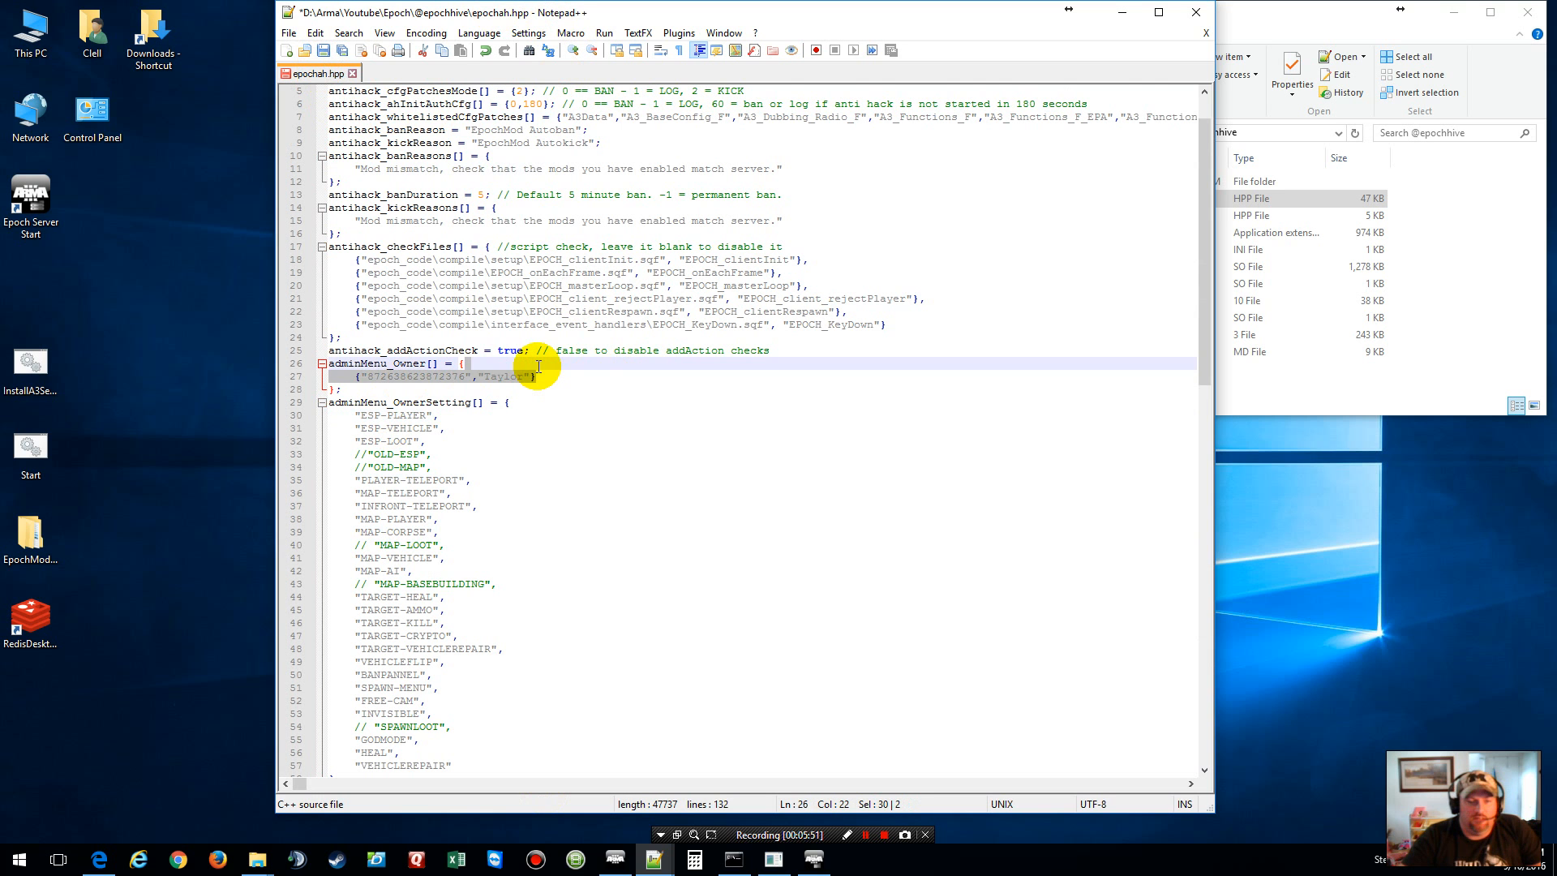
left_click(537, 375)
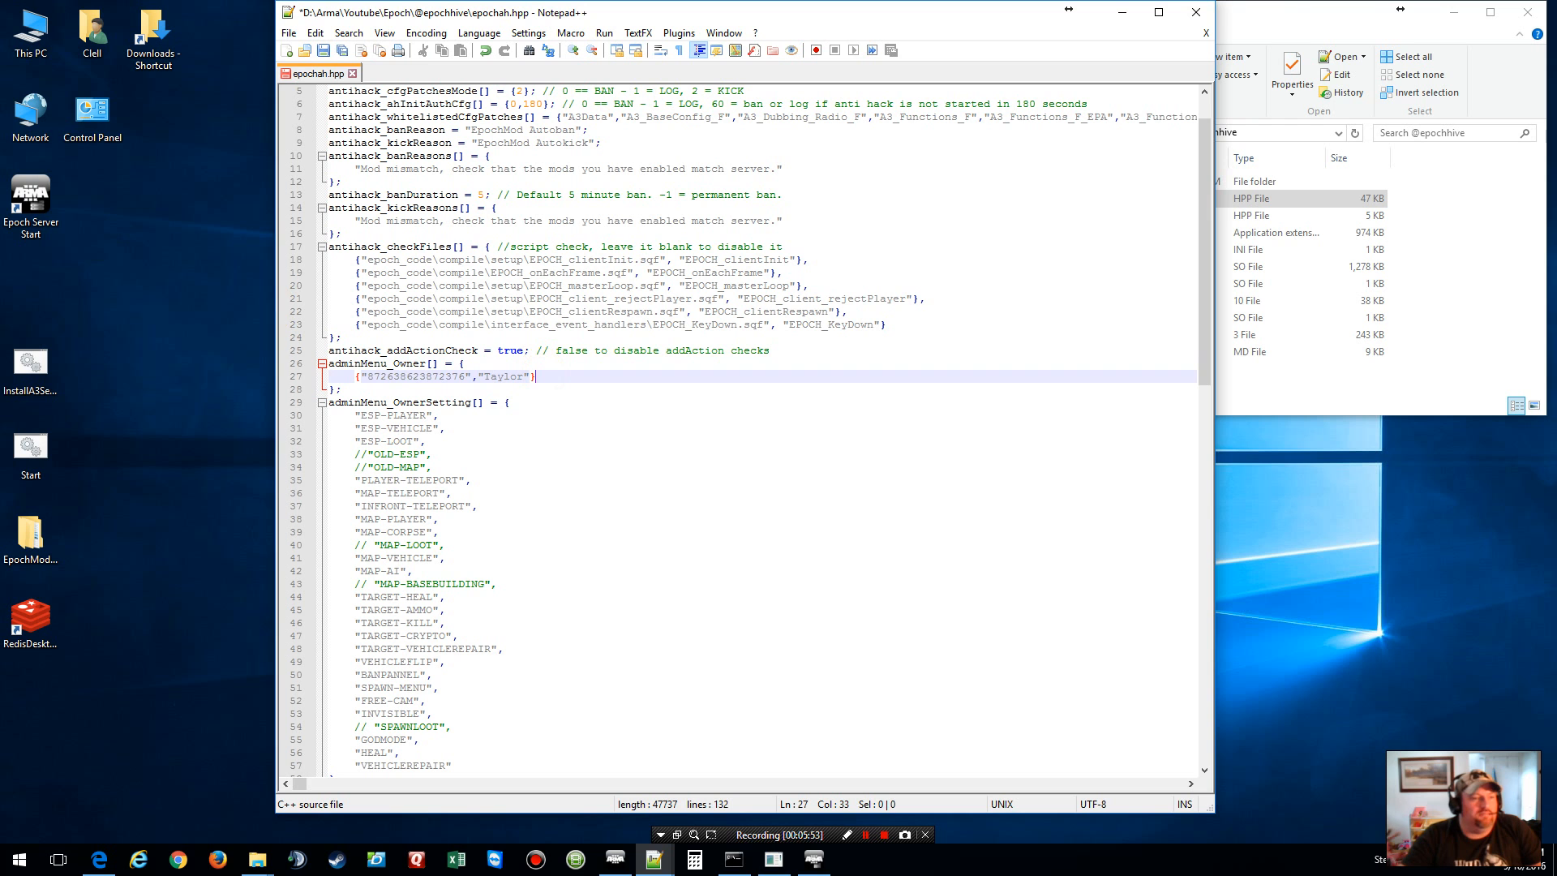
left_click(867, 835)
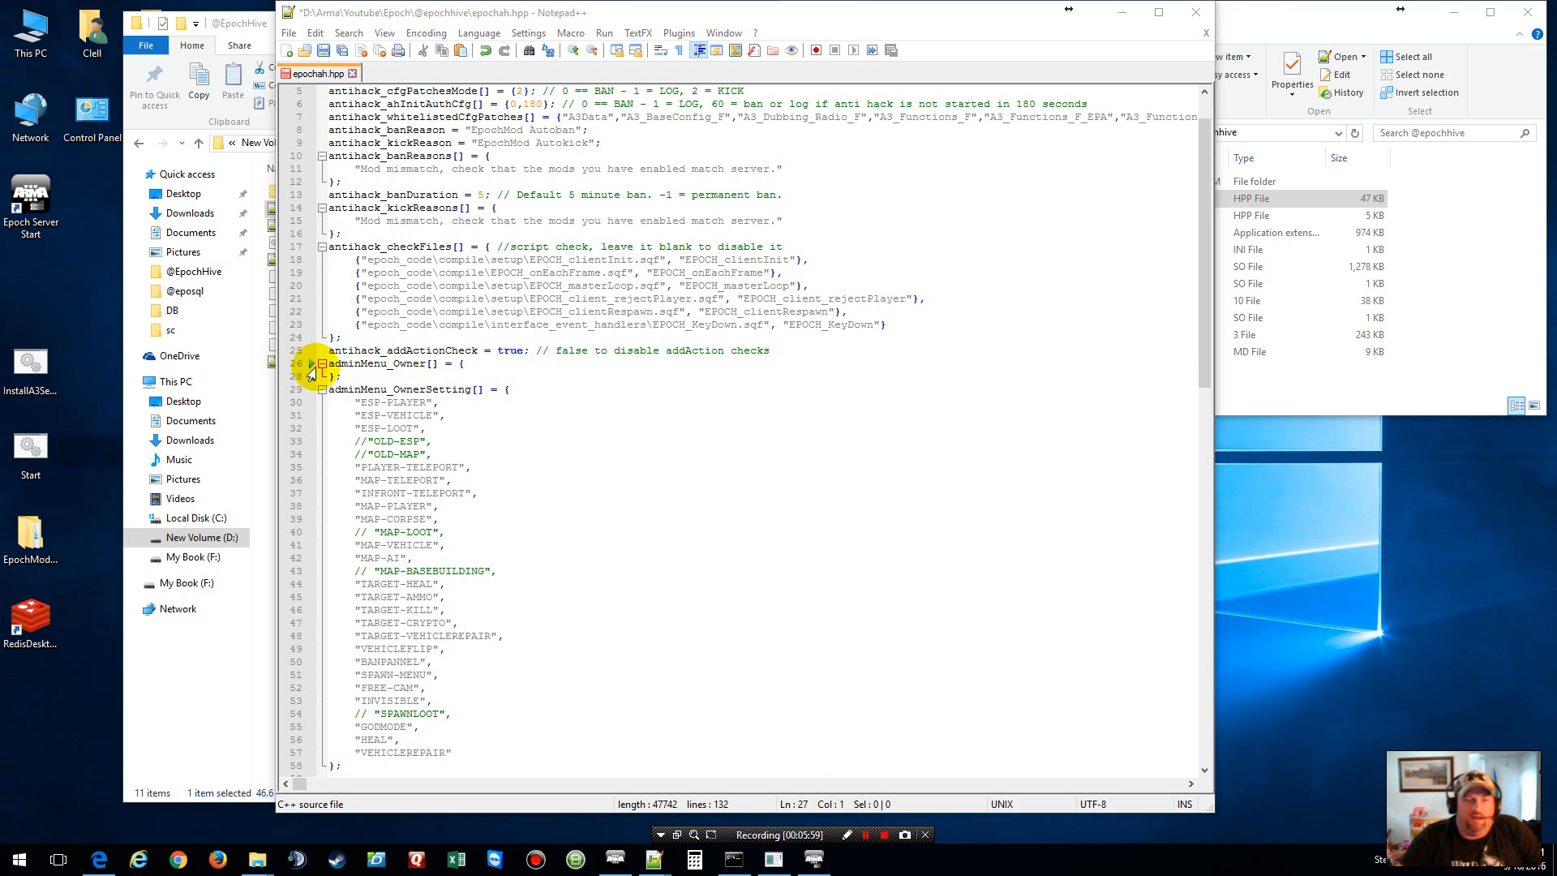
Step: Save epochah.hpp and close Notepad++
left_click(323, 50)
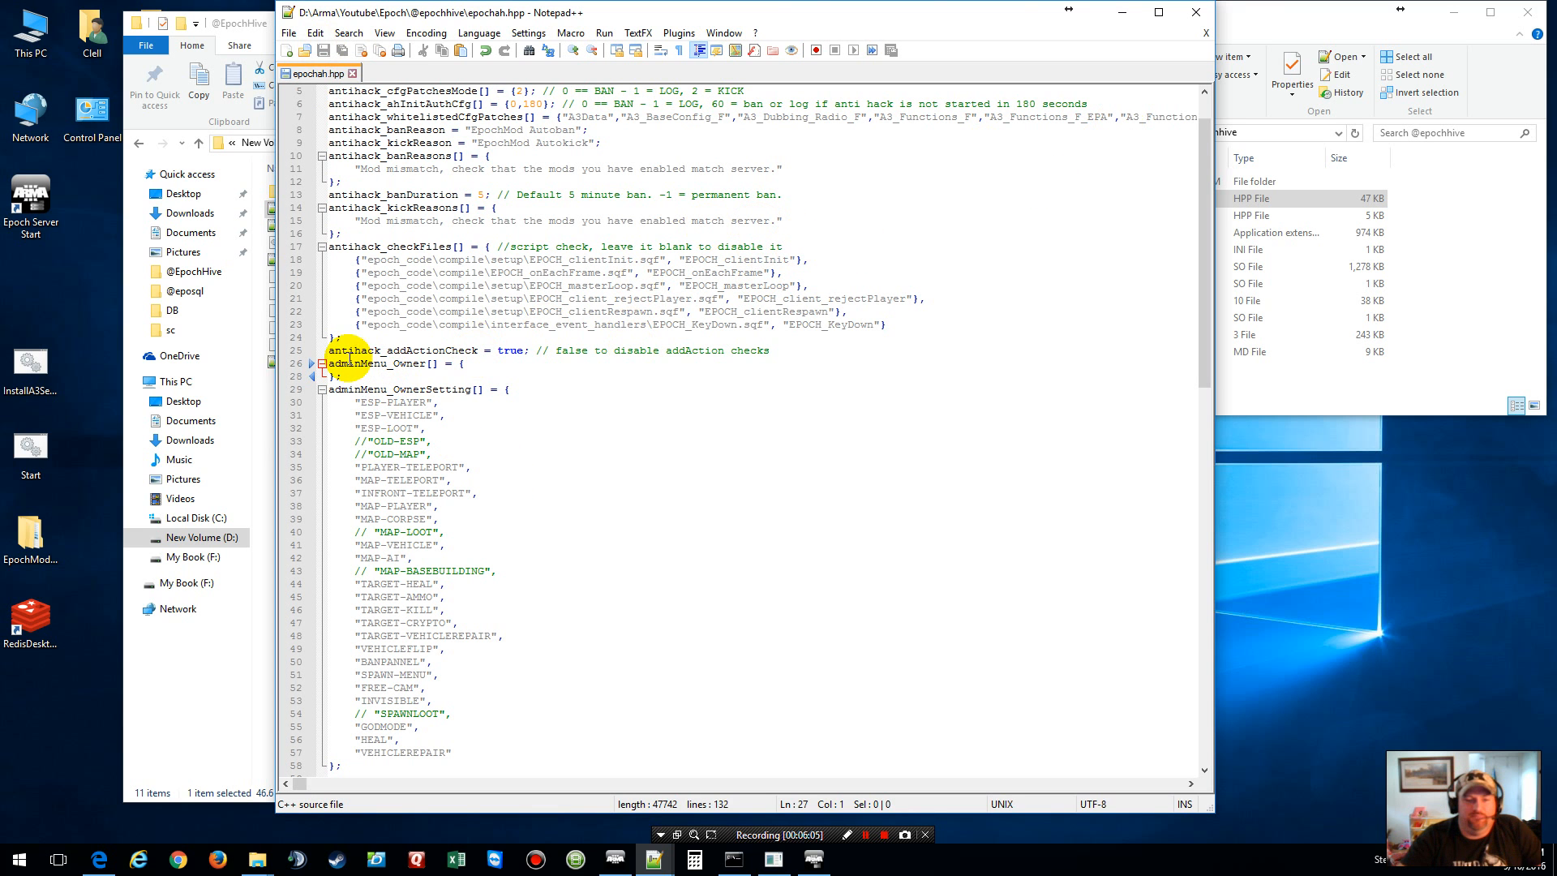
left_click(1205, 34)
left_click(1196, 12)
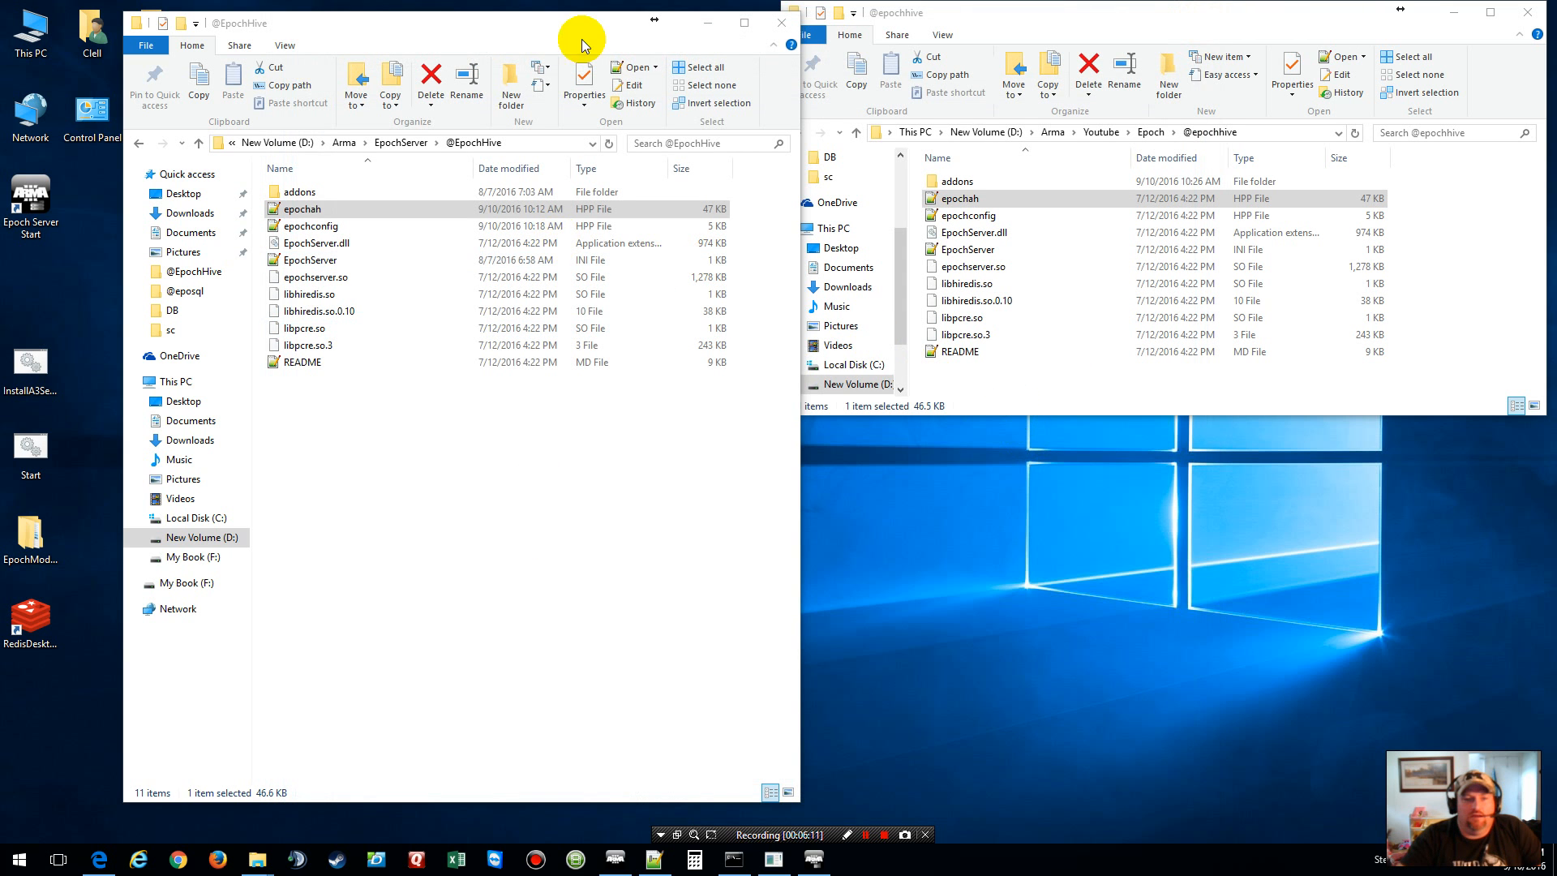
left_click(780, 24)
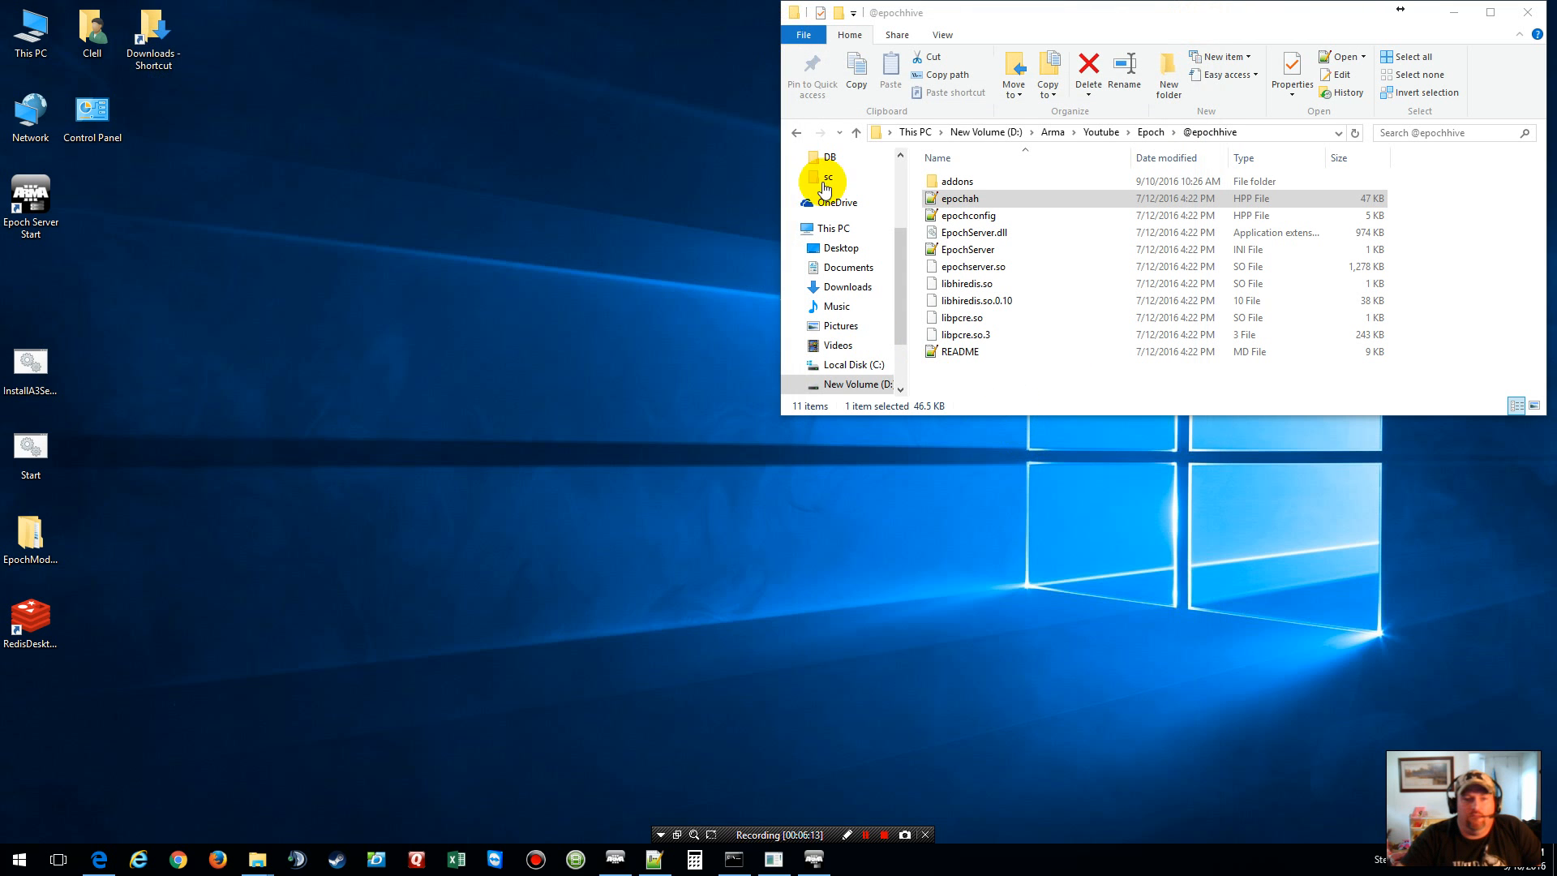
left_click(985, 256)
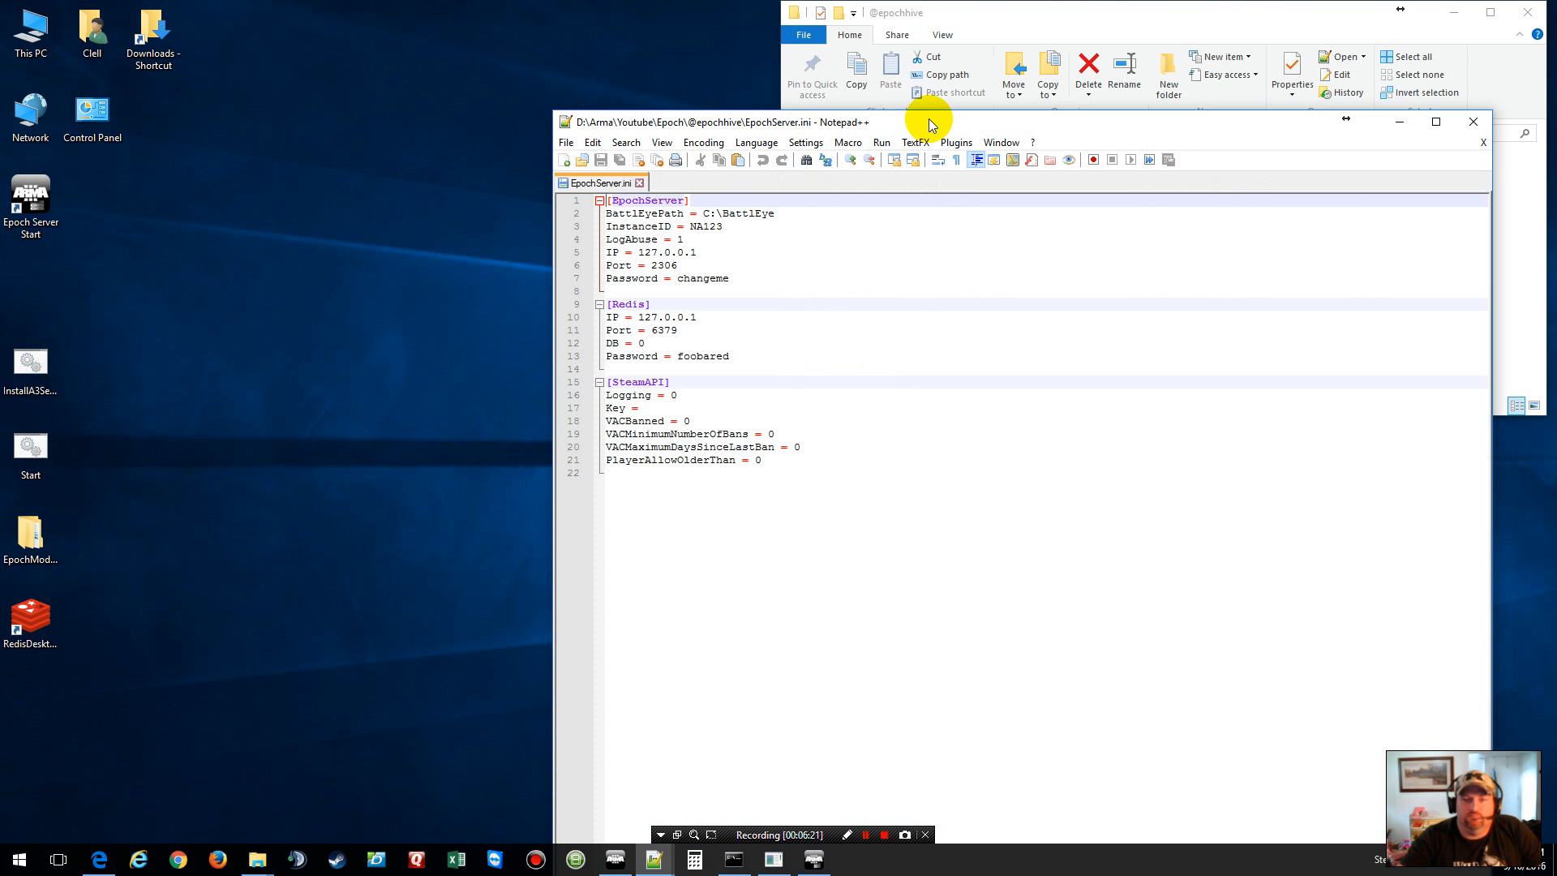
Step: In EpochServer.ini, replace the default server password and select Port 2306 to change it to 3802
left_click_drag(931, 120, 735, 19)
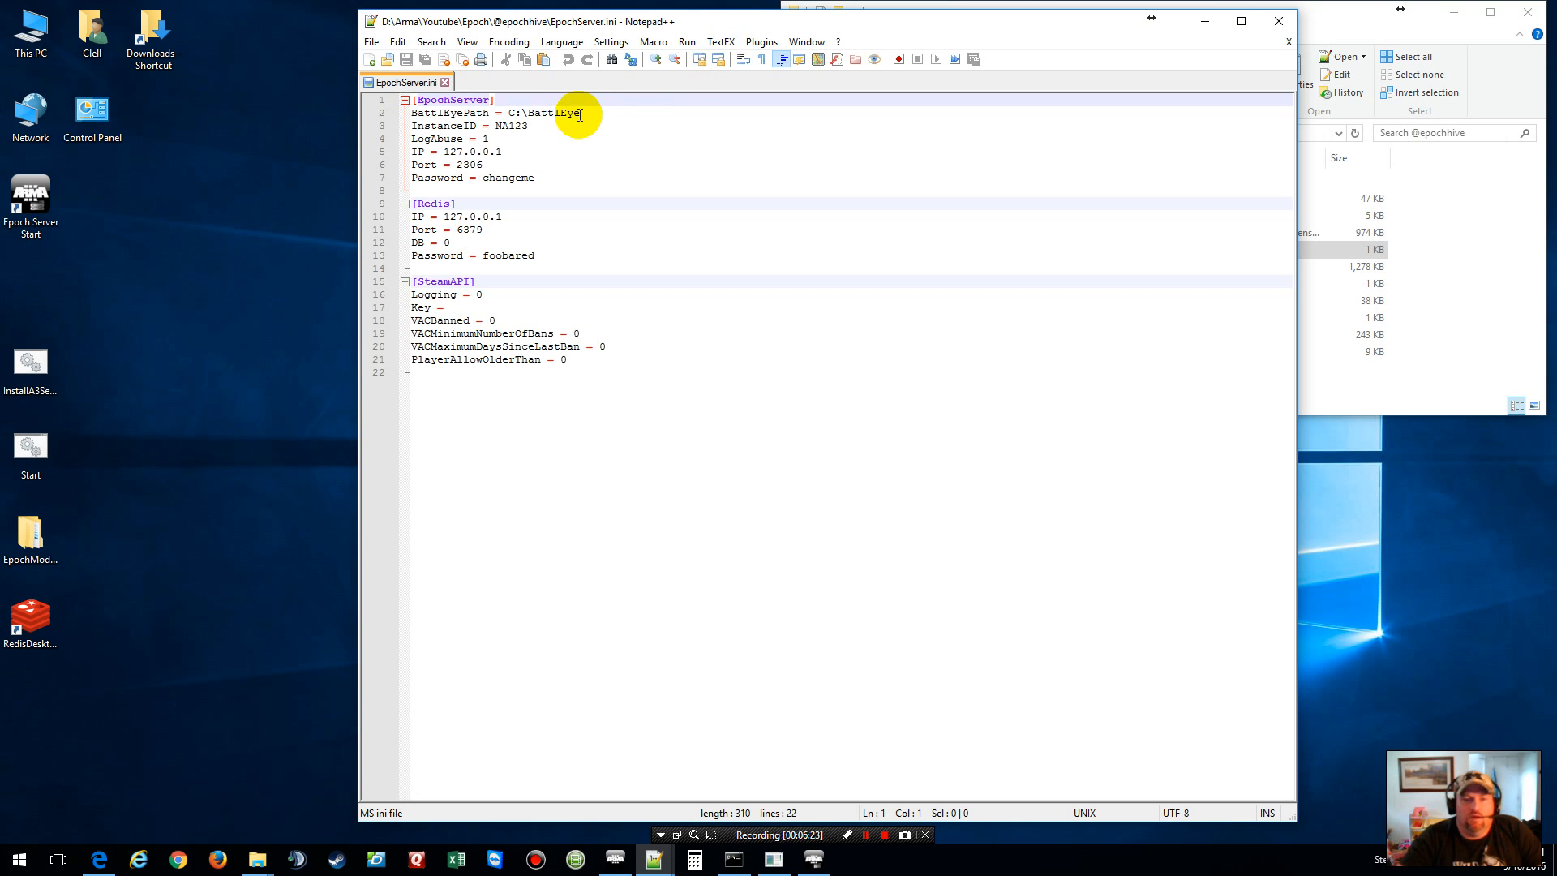
left_click_drag(688, 24, 398, 19)
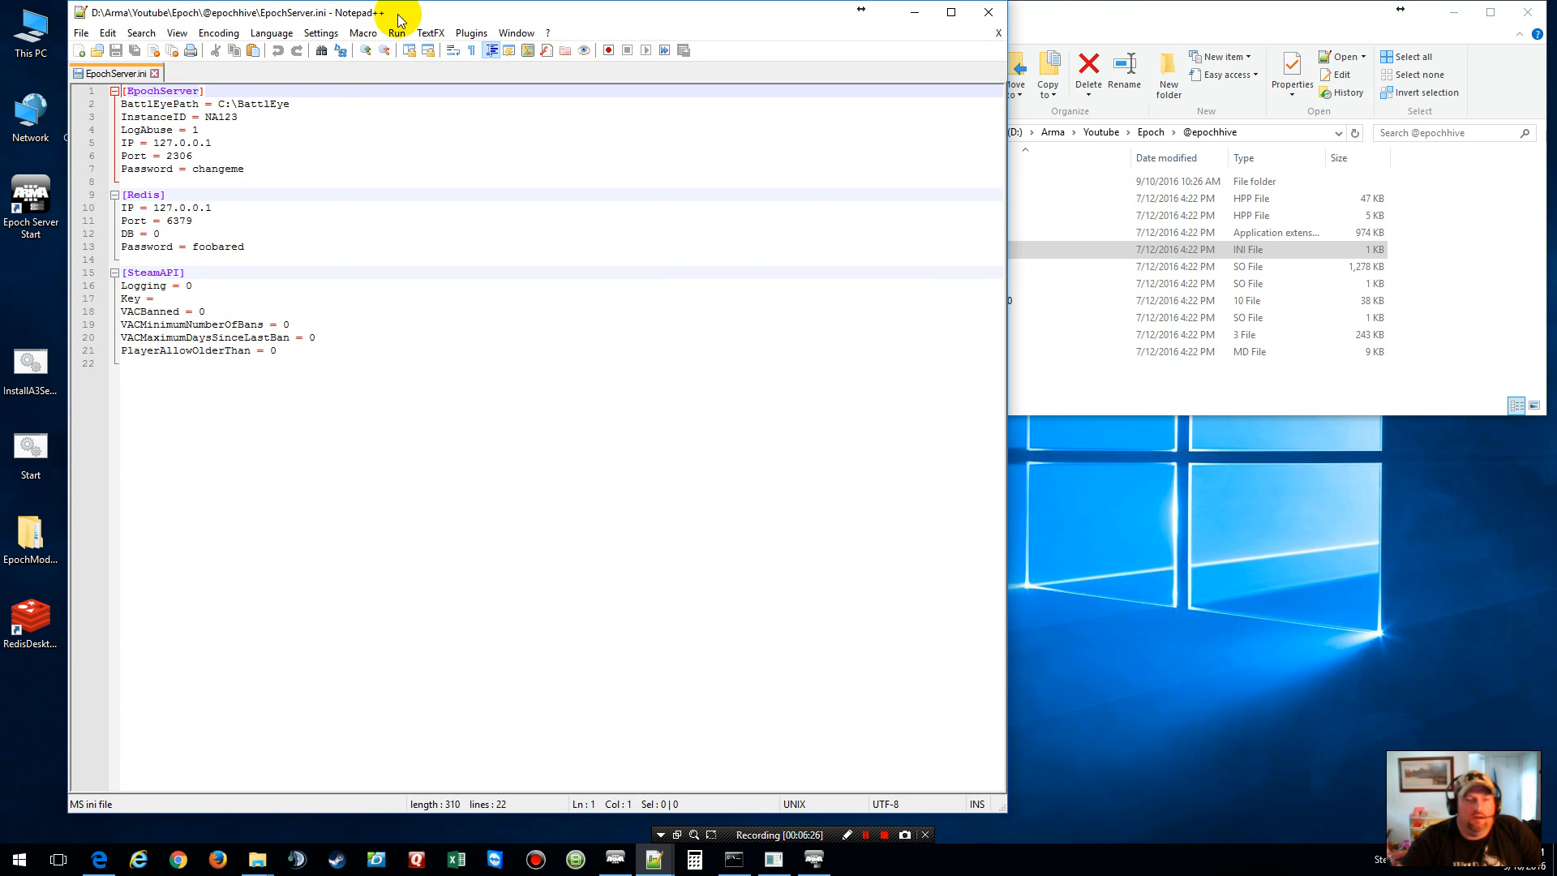
double_click(217, 169)
type("Test")
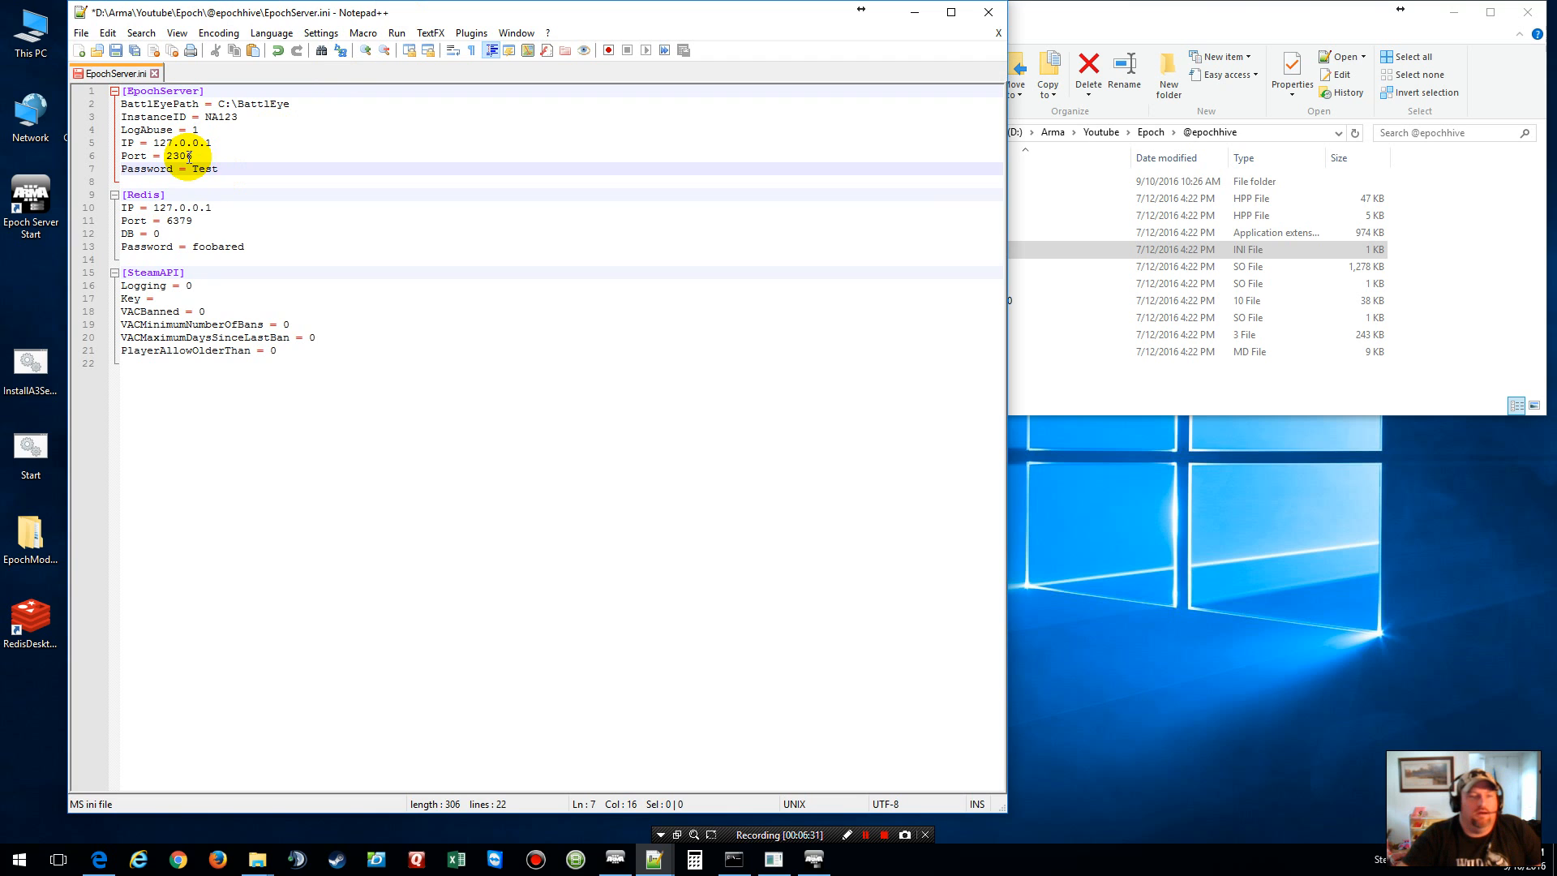
left_click_drag(192, 155, 167, 156)
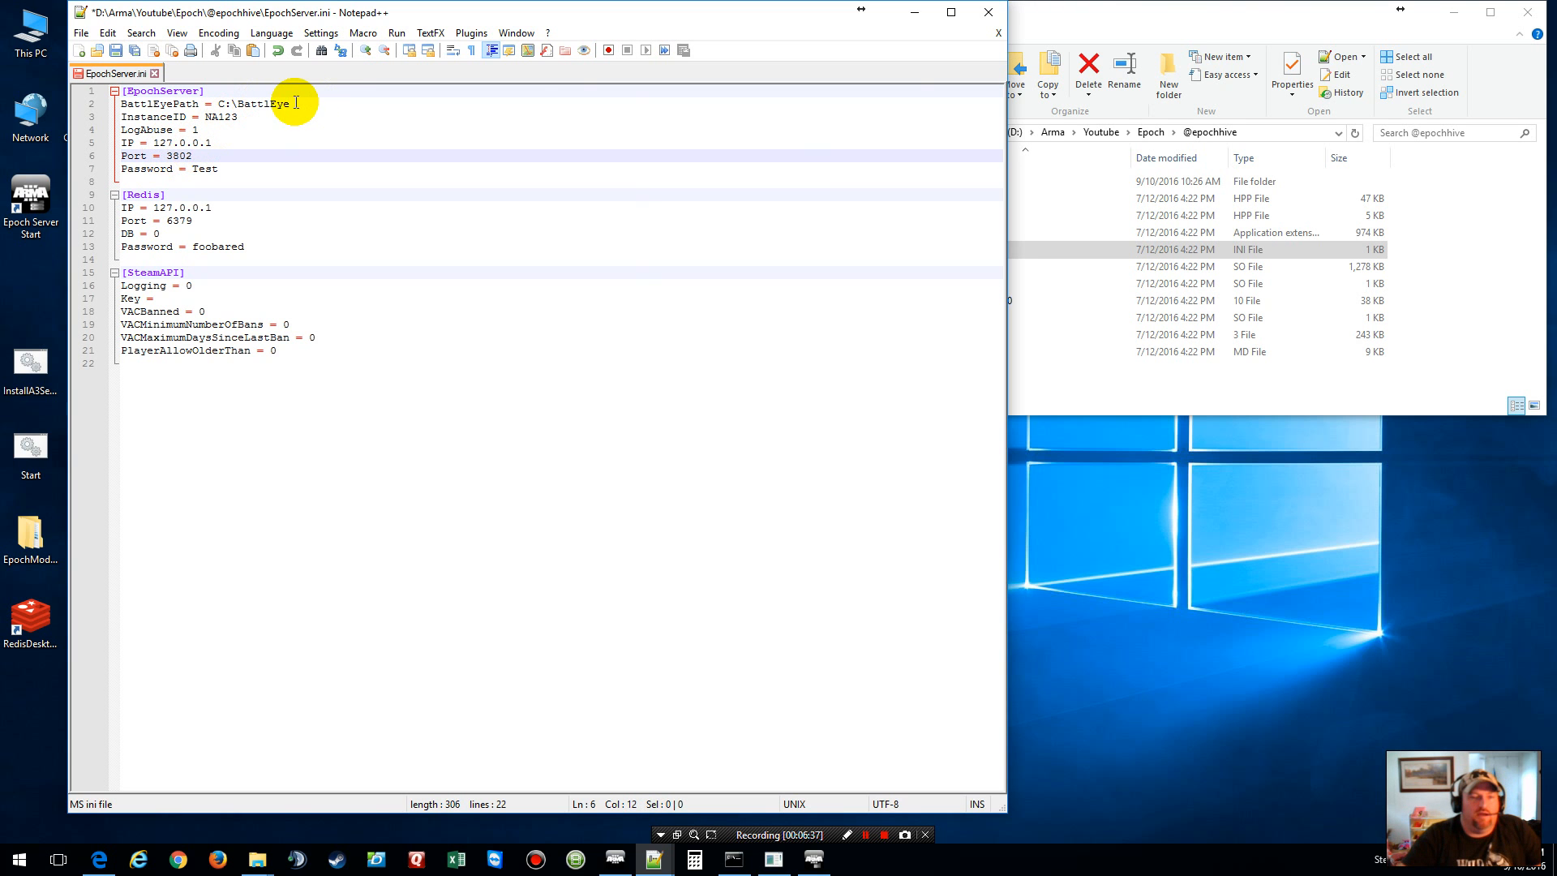
Step: Browse to the sc\BattlEye folder and reveal its full path D:\Arma\Youtube\Epoch\sc\BattlEye for copying
left_click(1033, 11)
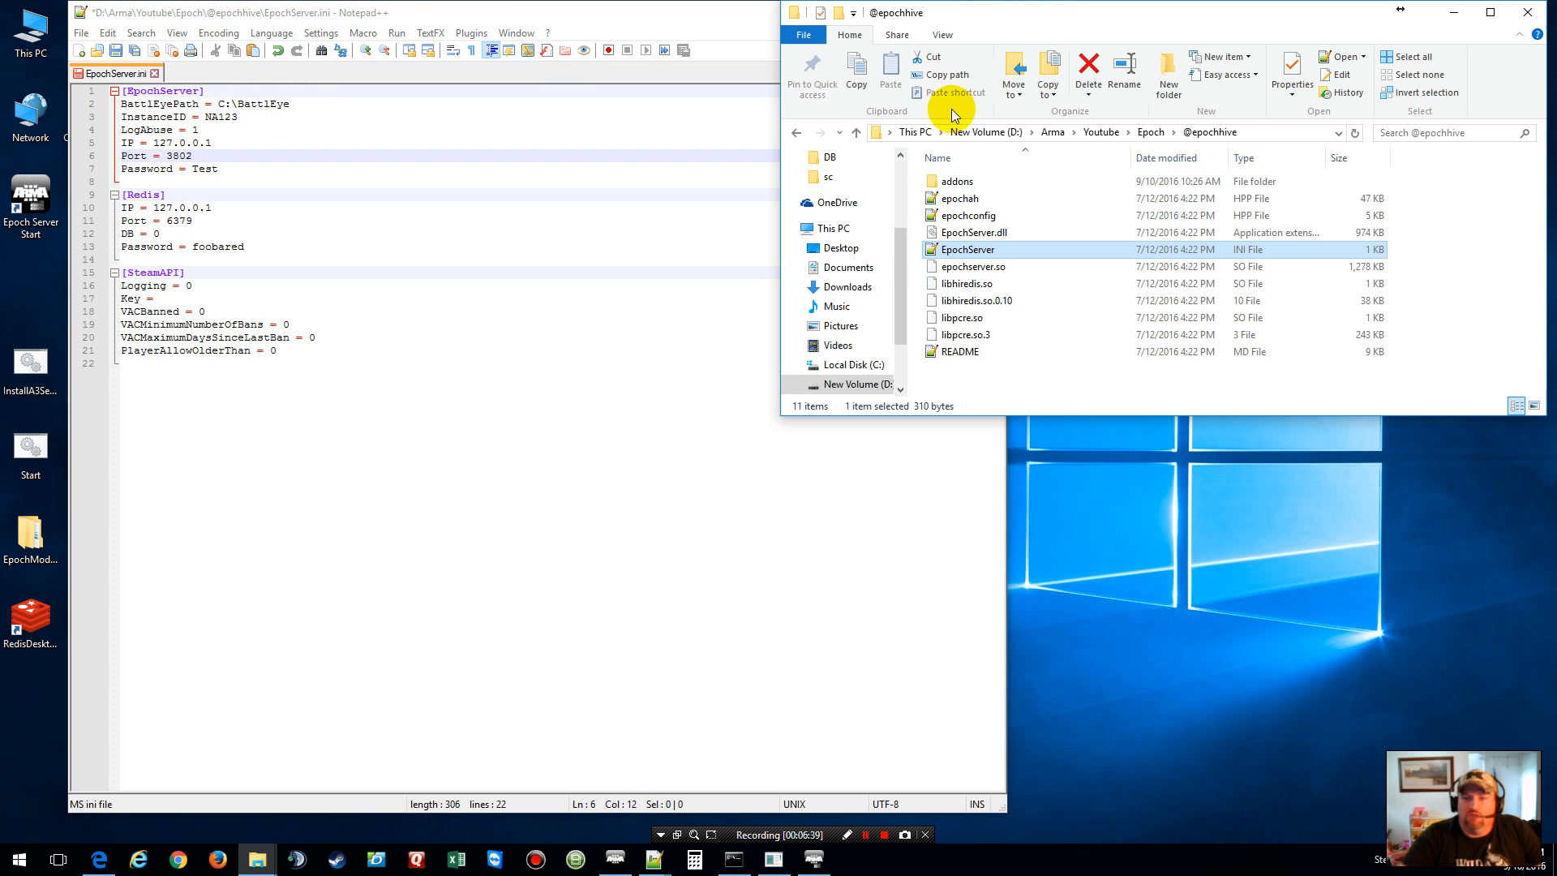
left_click(1151, 132)
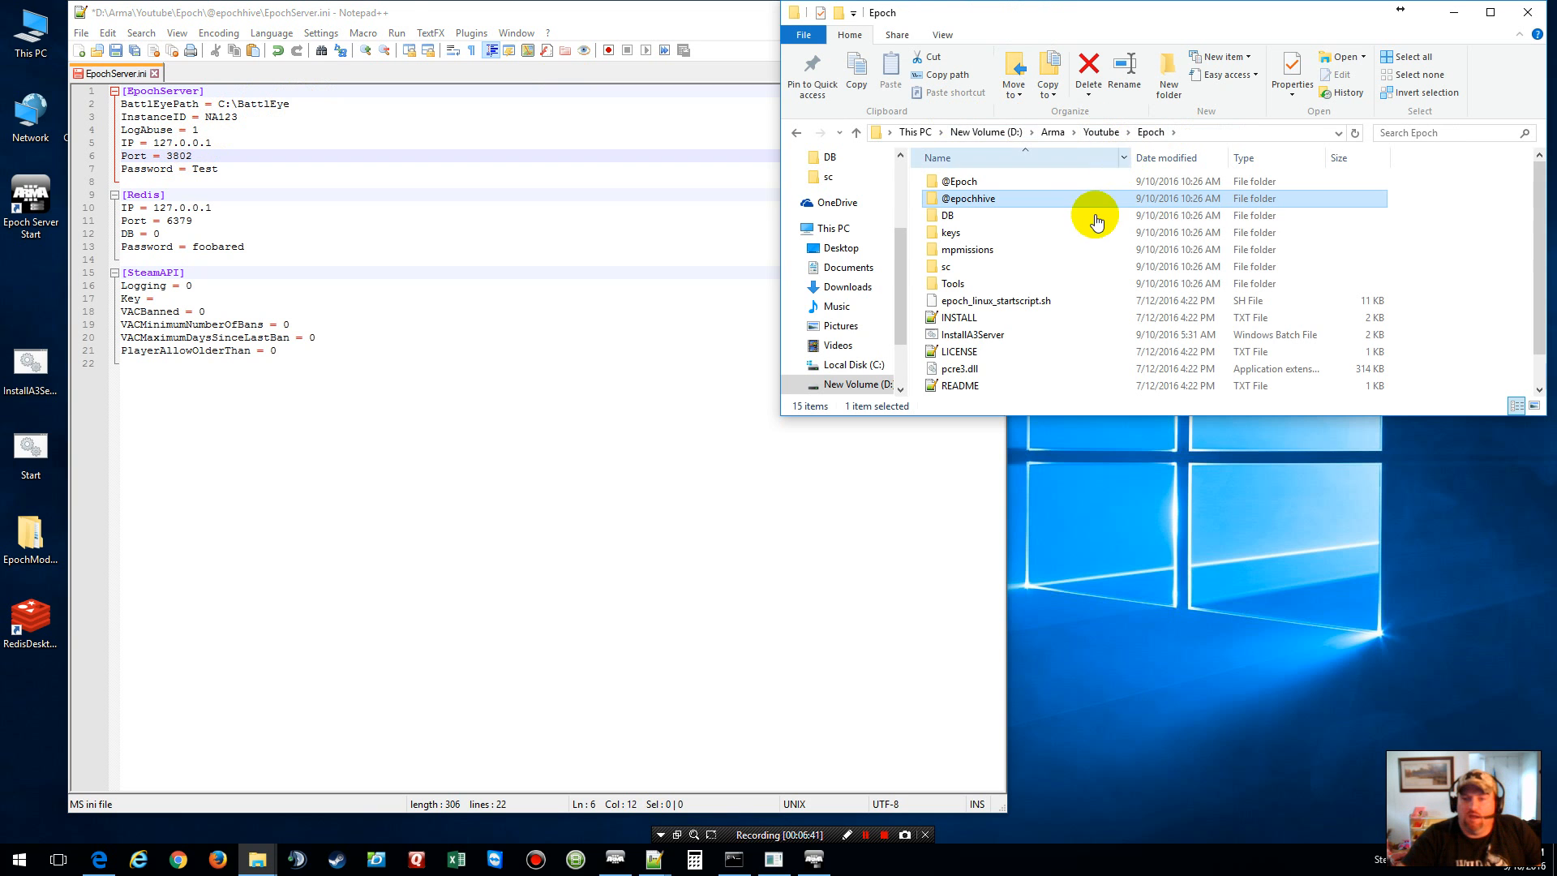
left_click(1016, 251)
double_click(950, 268)
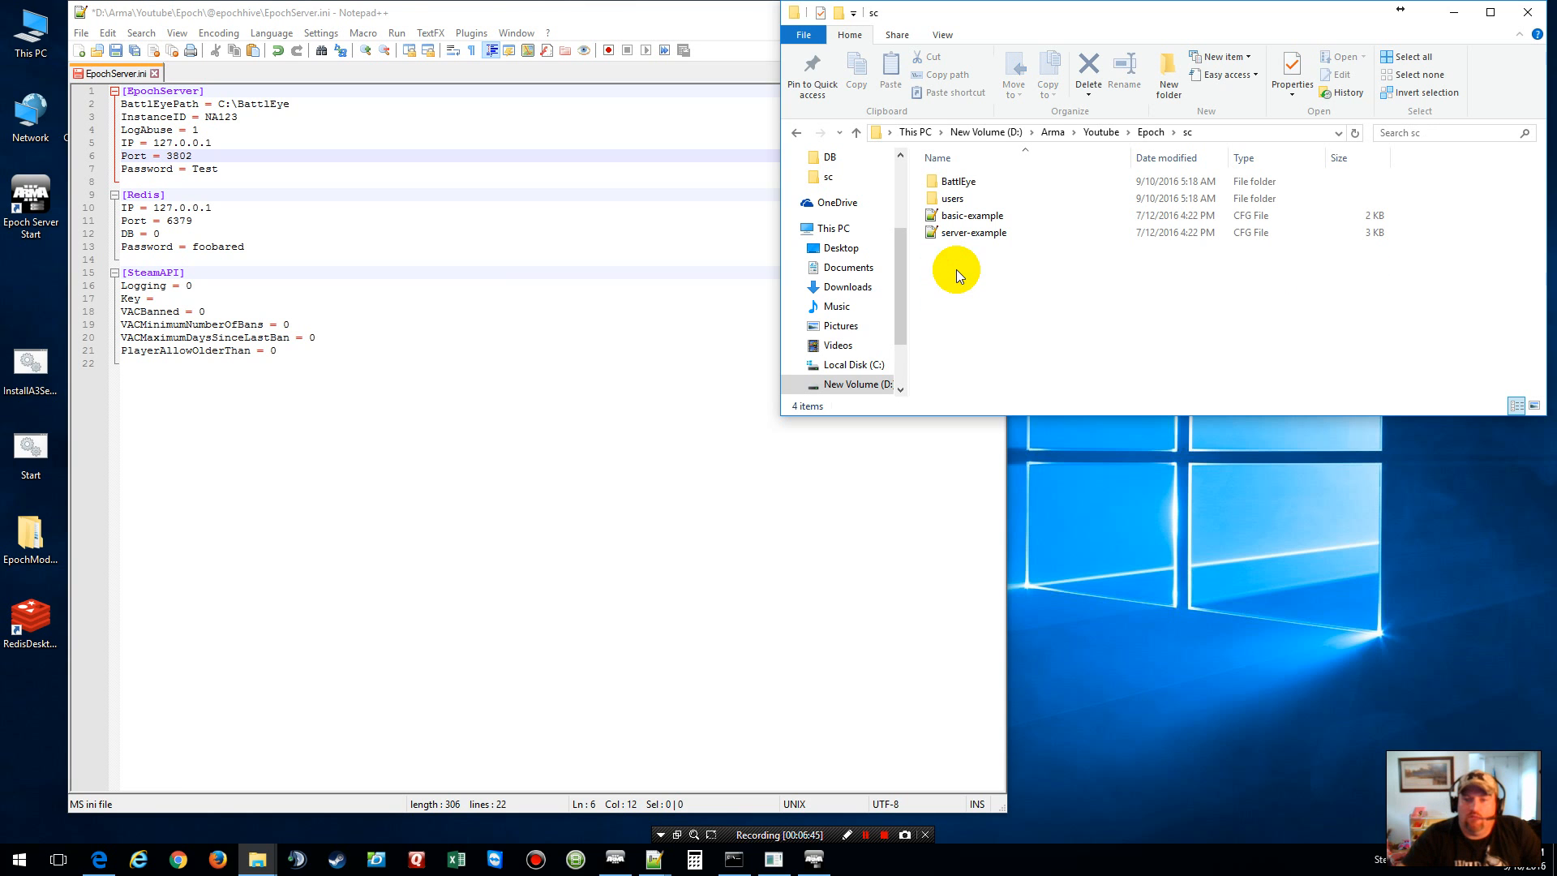
left_click(868, 835)
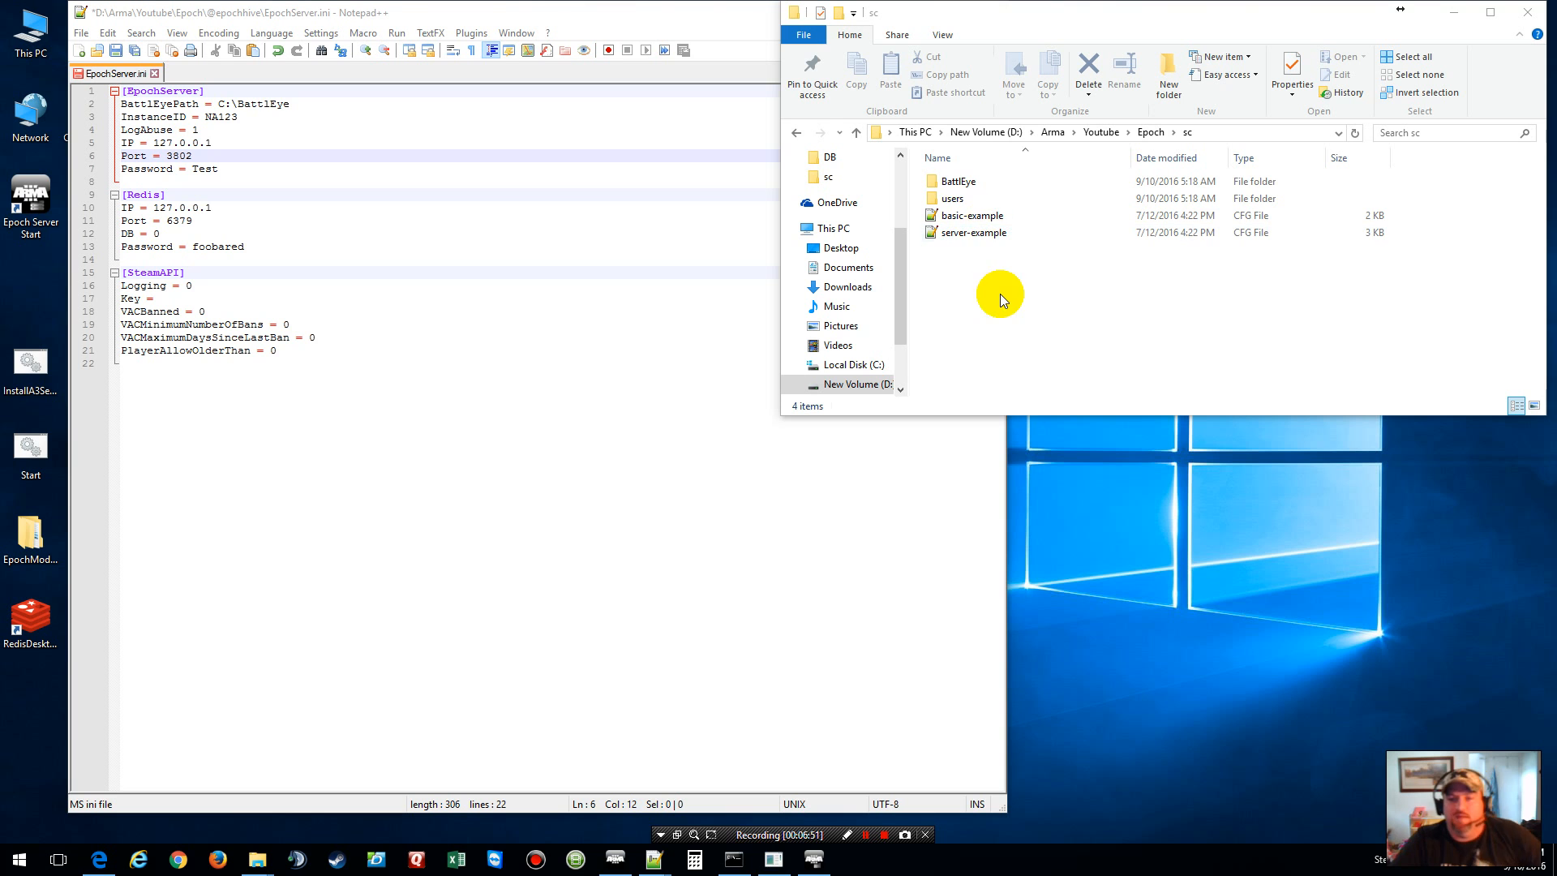
double_click(959, 181)
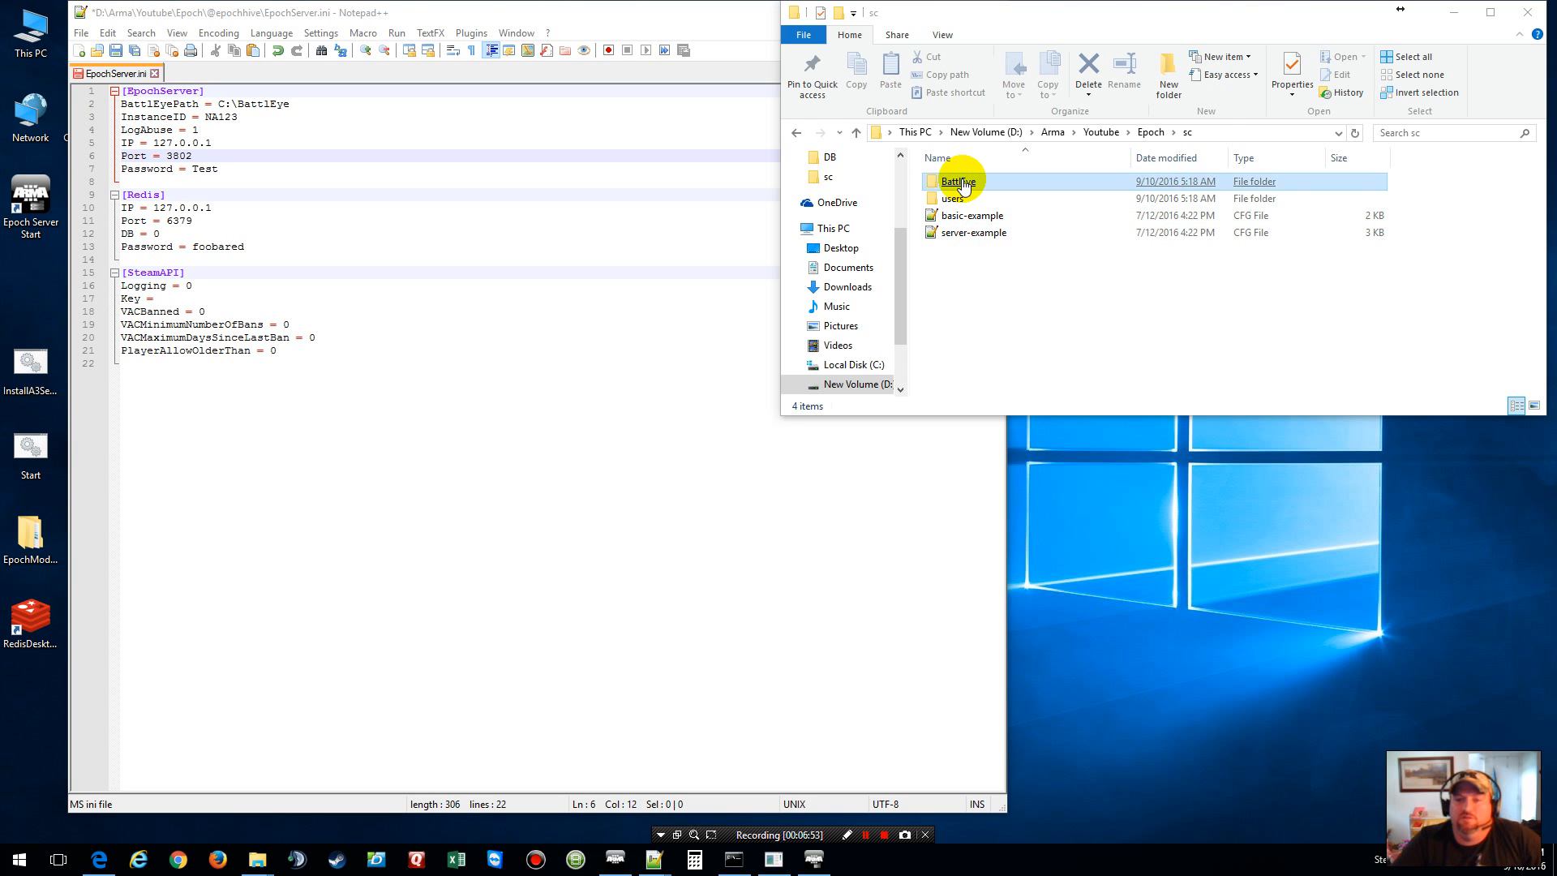
left_click(962, 180)
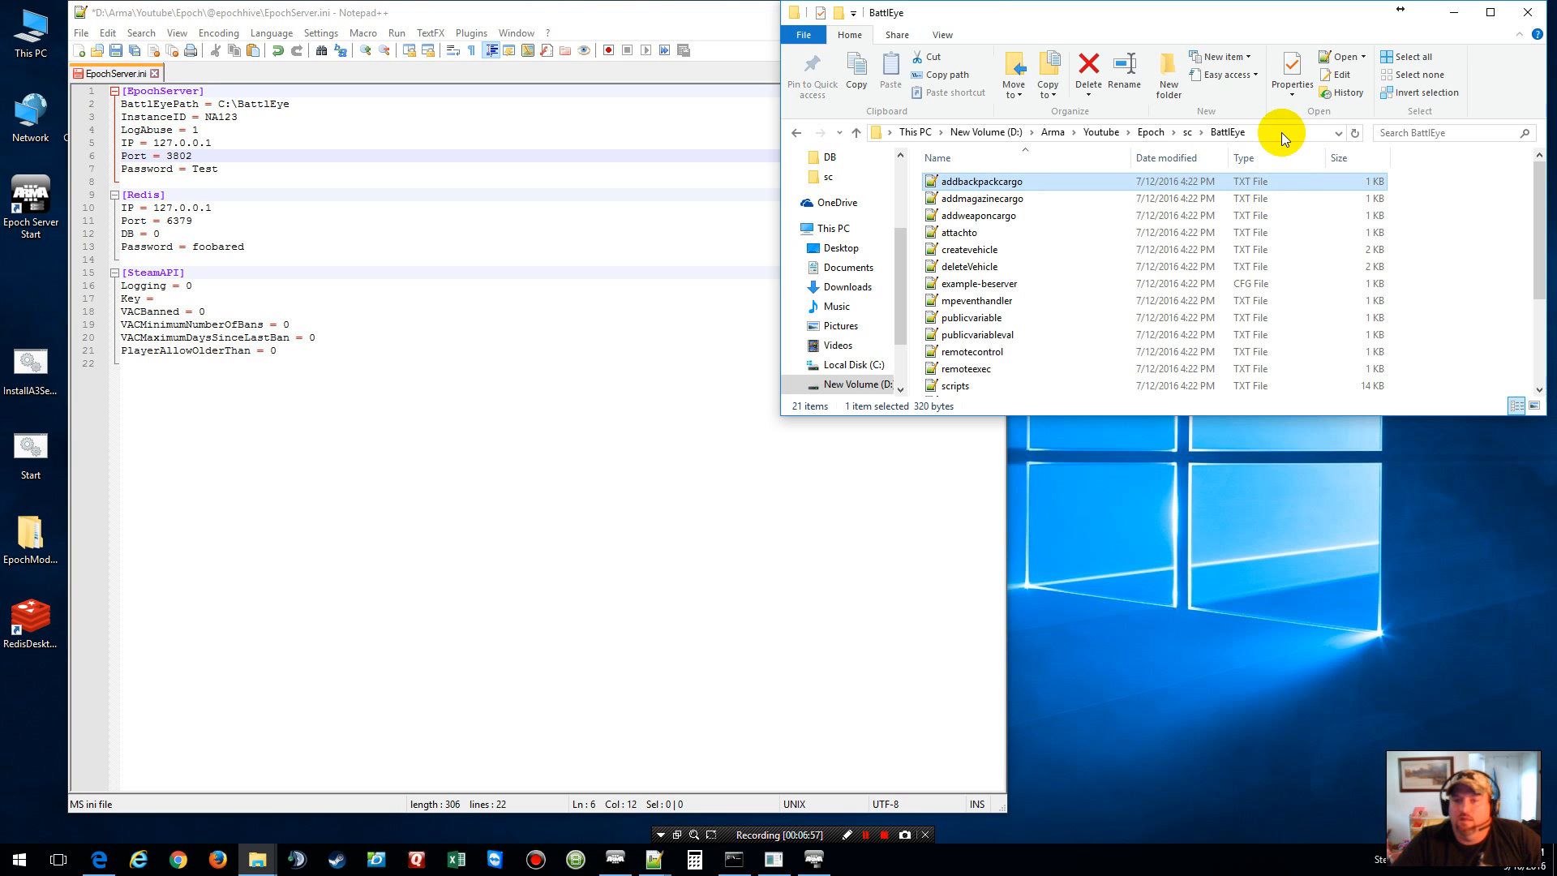
left_click(1281, 133)
key("ctrl+c")
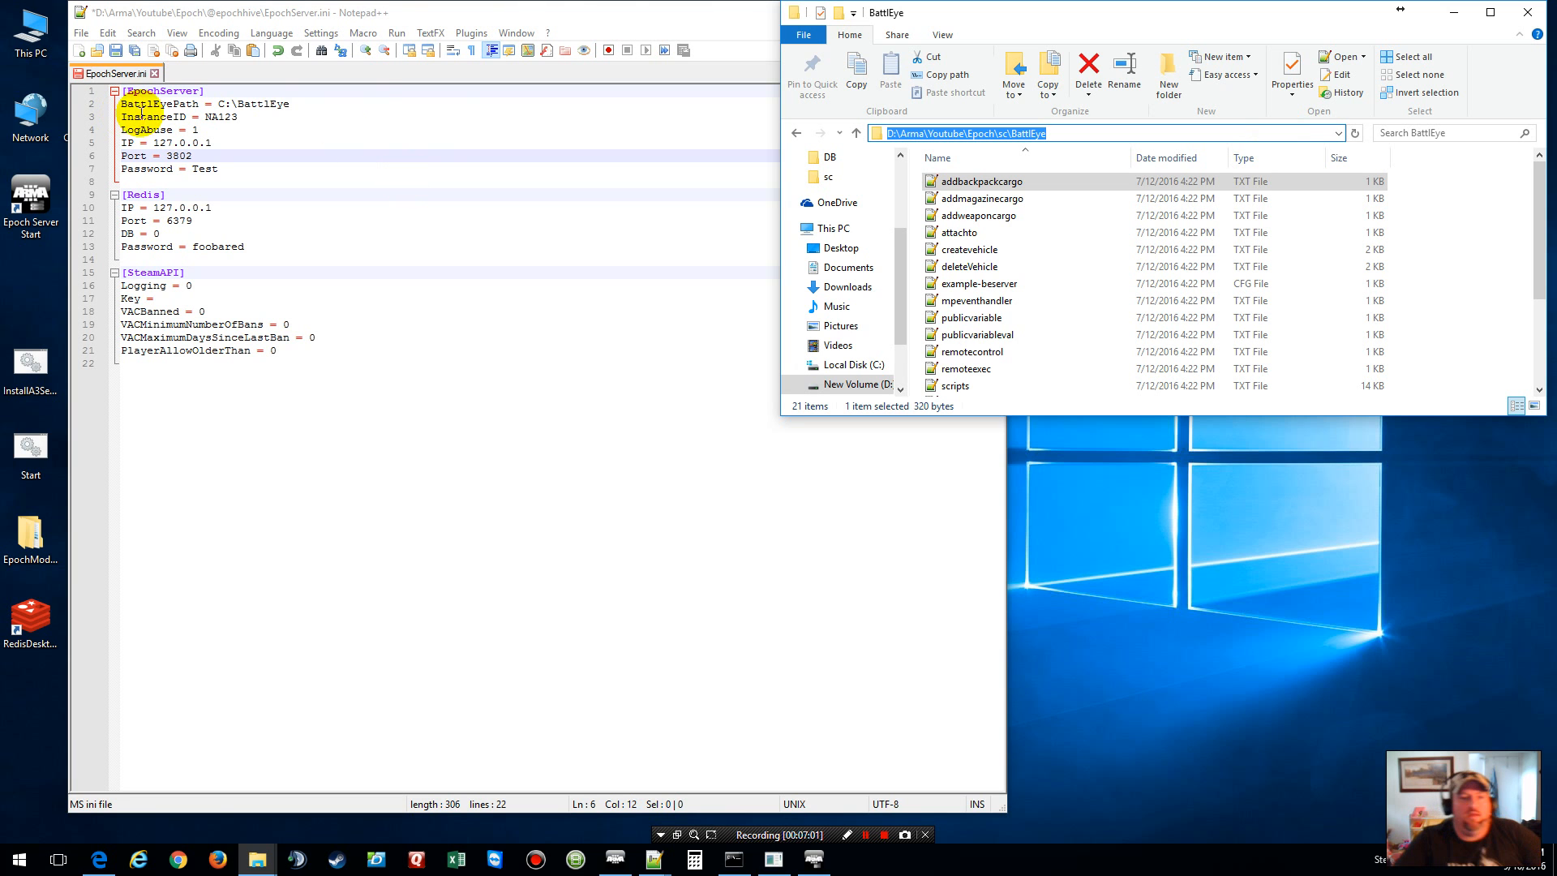
left_click(313, 102)
Step: Set BattlEyePath to D:\Arma\Youtube\Epoch\sc\BattlEye, replace the Redis password, and save EpochServer.ini
left_click_drag(291, 104, 222, 96)
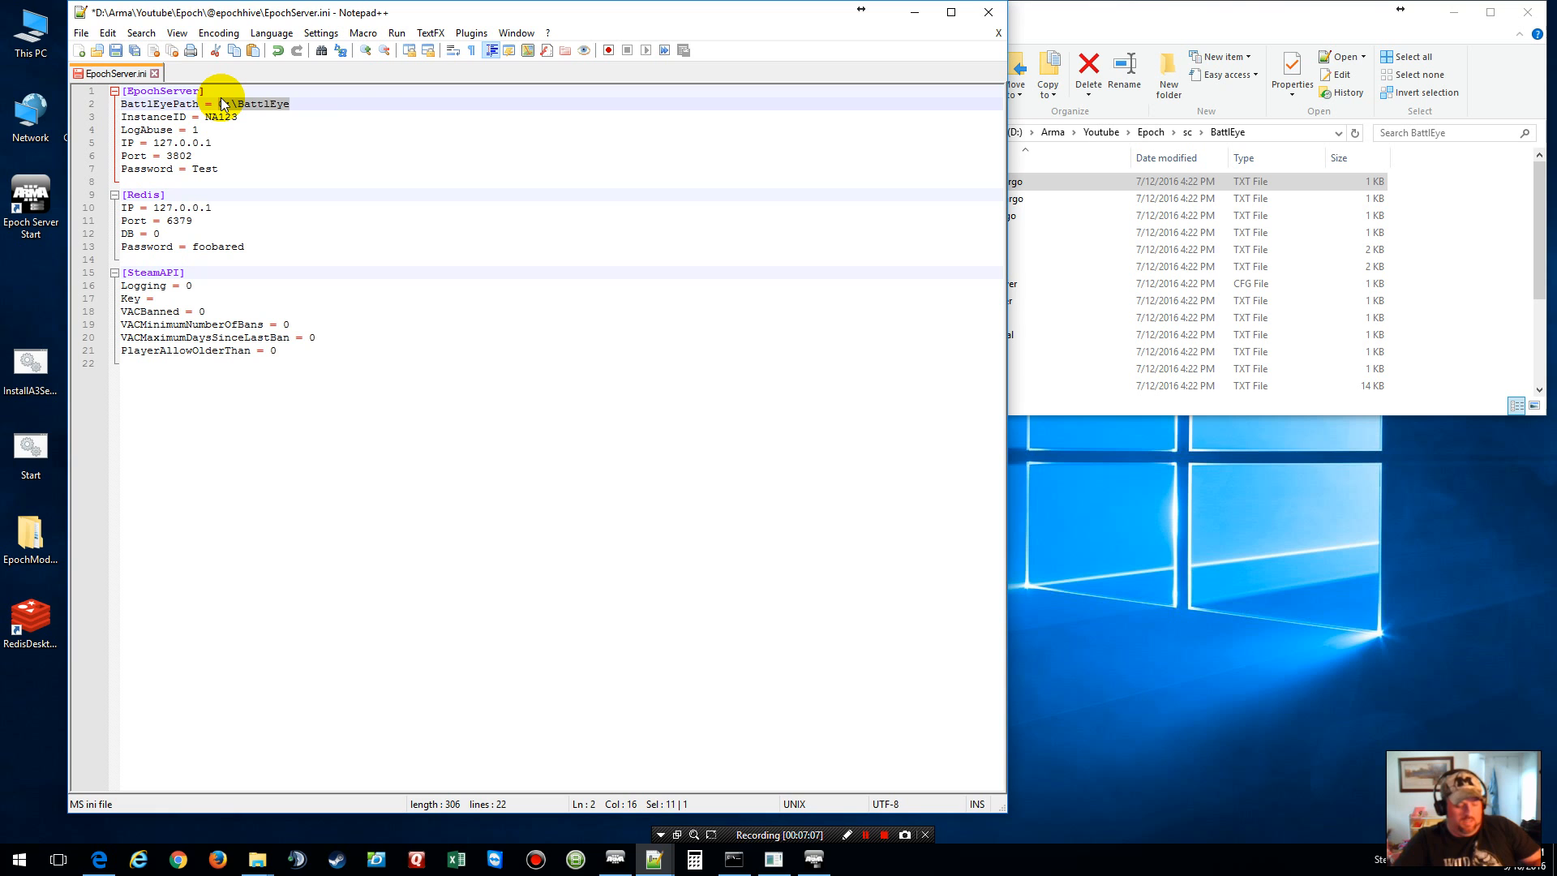
key("ctrl+v")
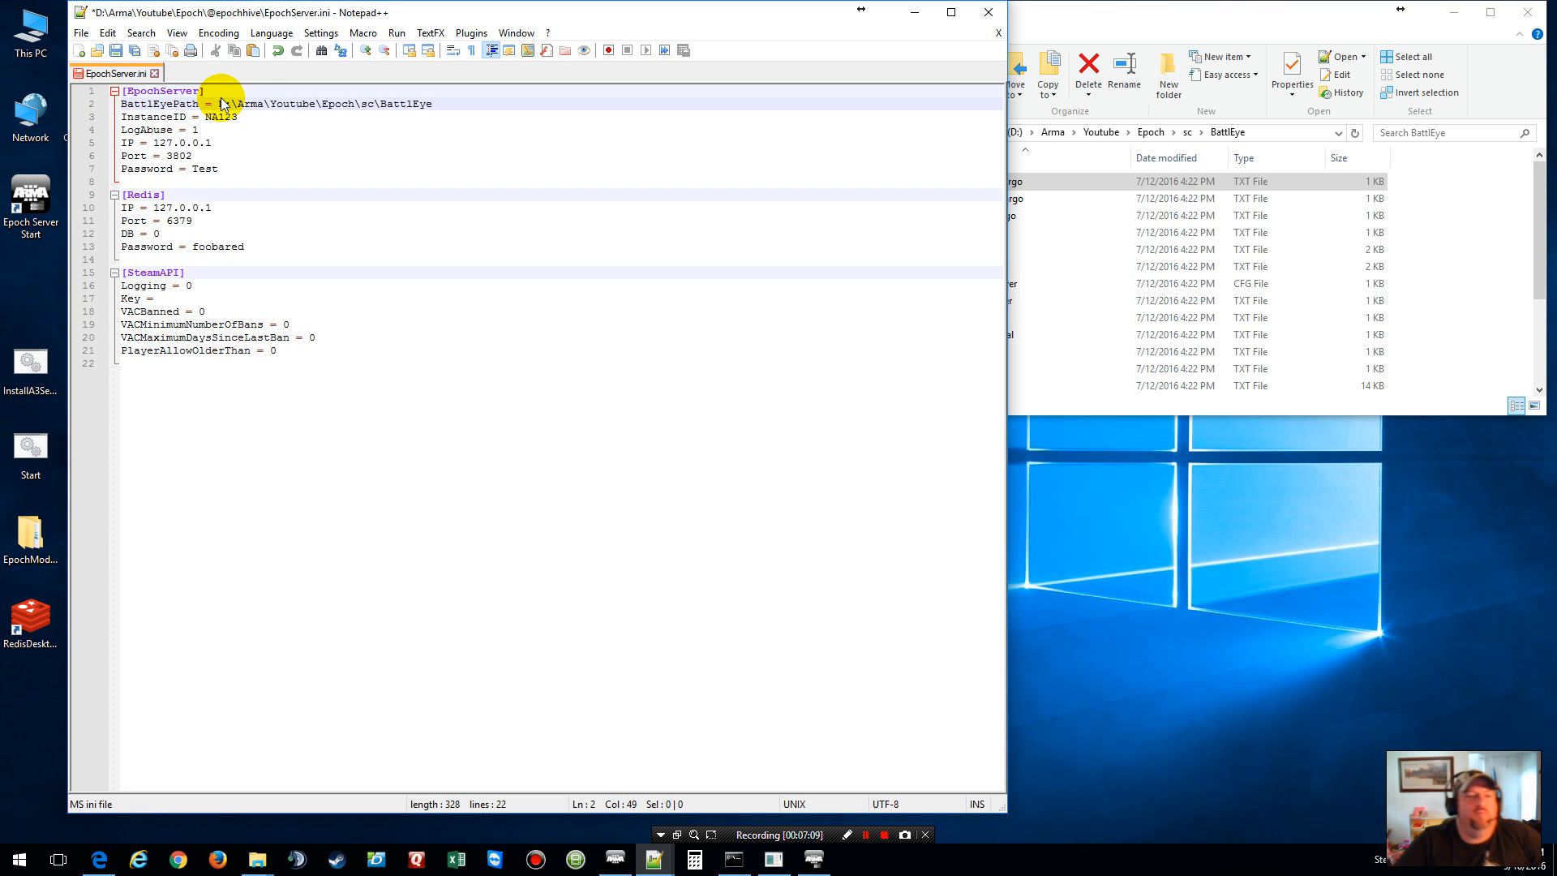
double_click(226, 247)
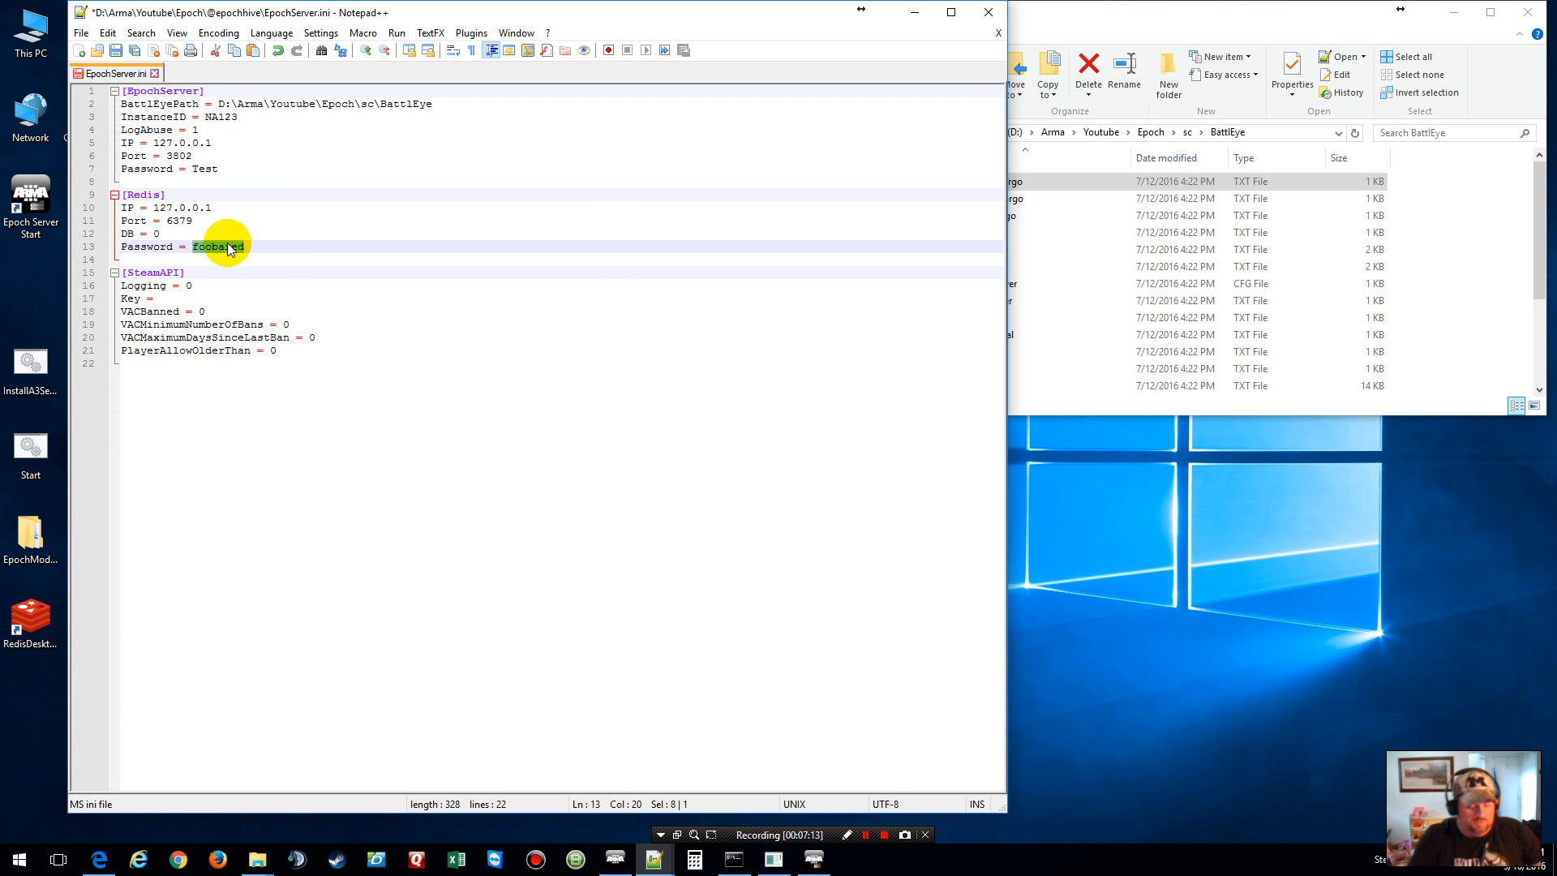
type("Test")
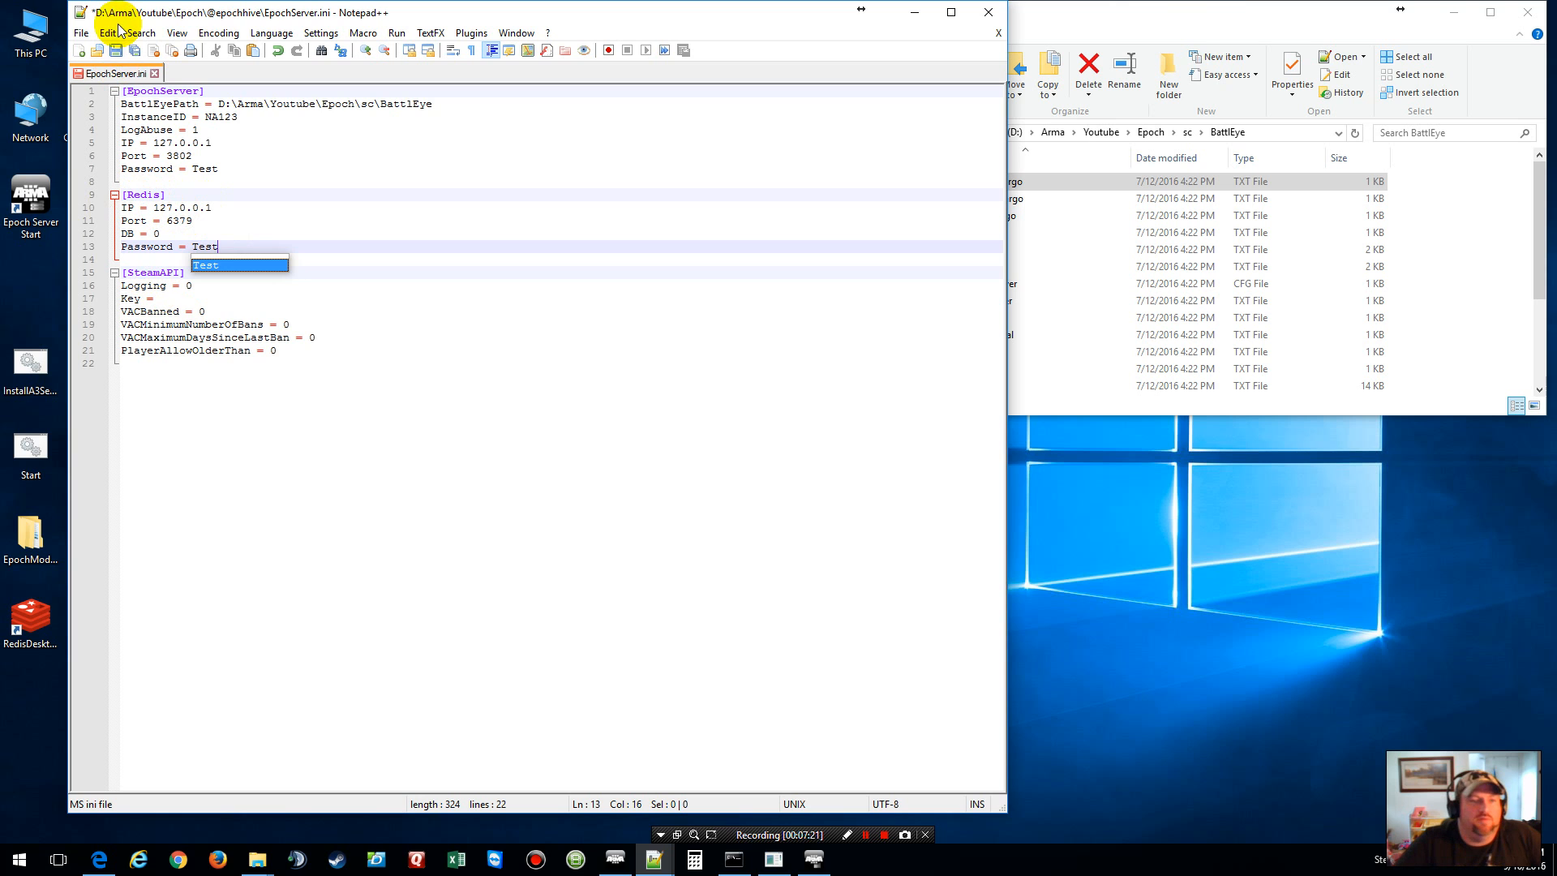
left_click(120, 52)
Step: Close EpochServer.ini and locate the example-beserver config among the 21 BattlEye folder files
left_click(1004, 27)
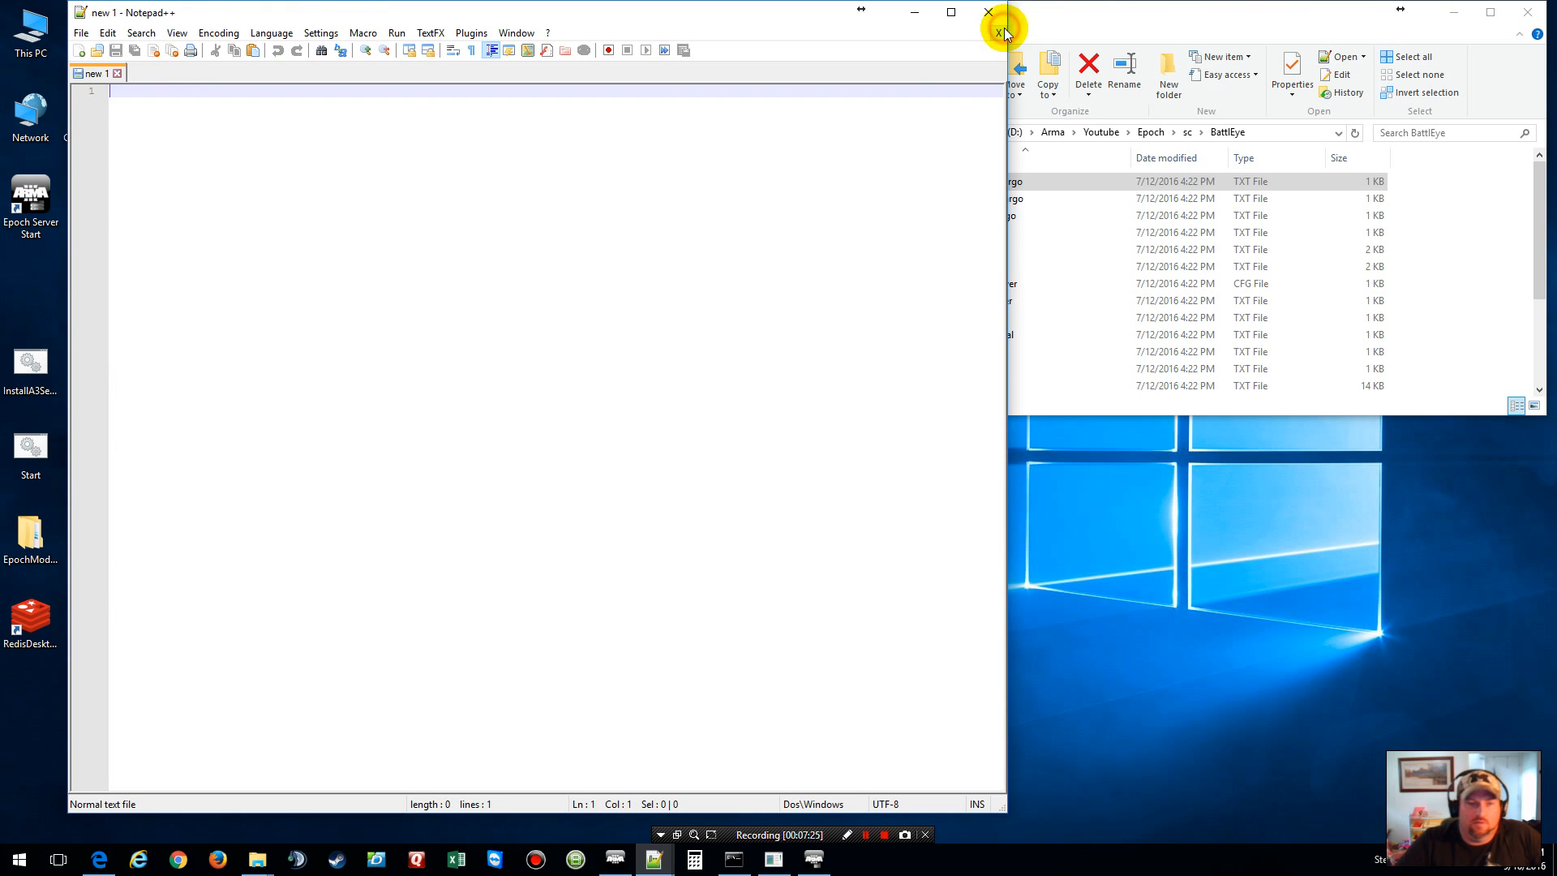
left_click(1214, 16)
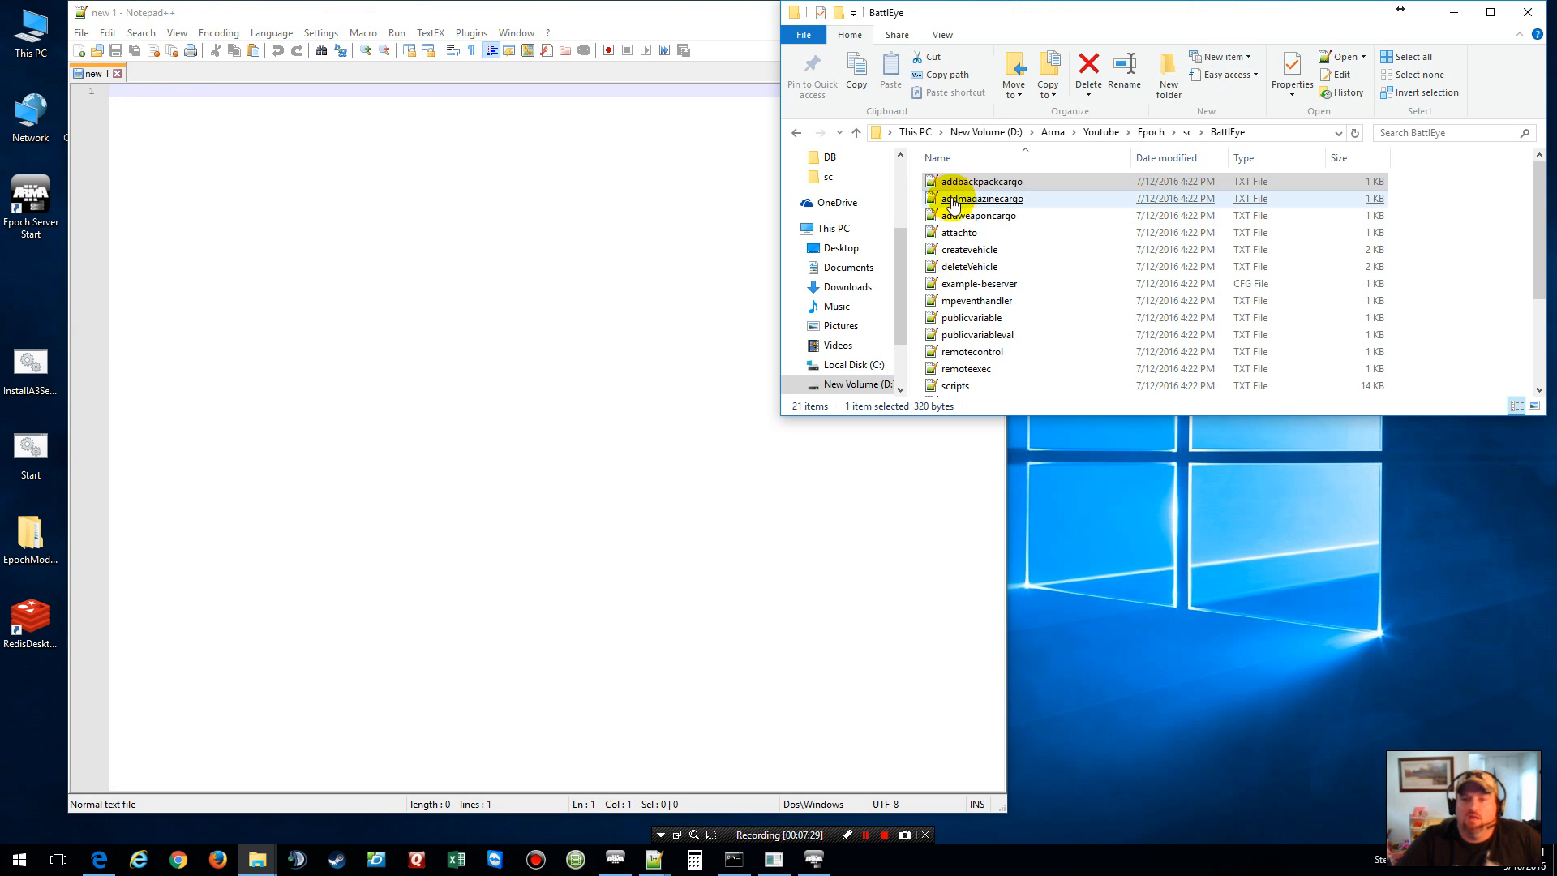
left_click(916, 177)
left_click_drag(916, 177, 1028, 387)
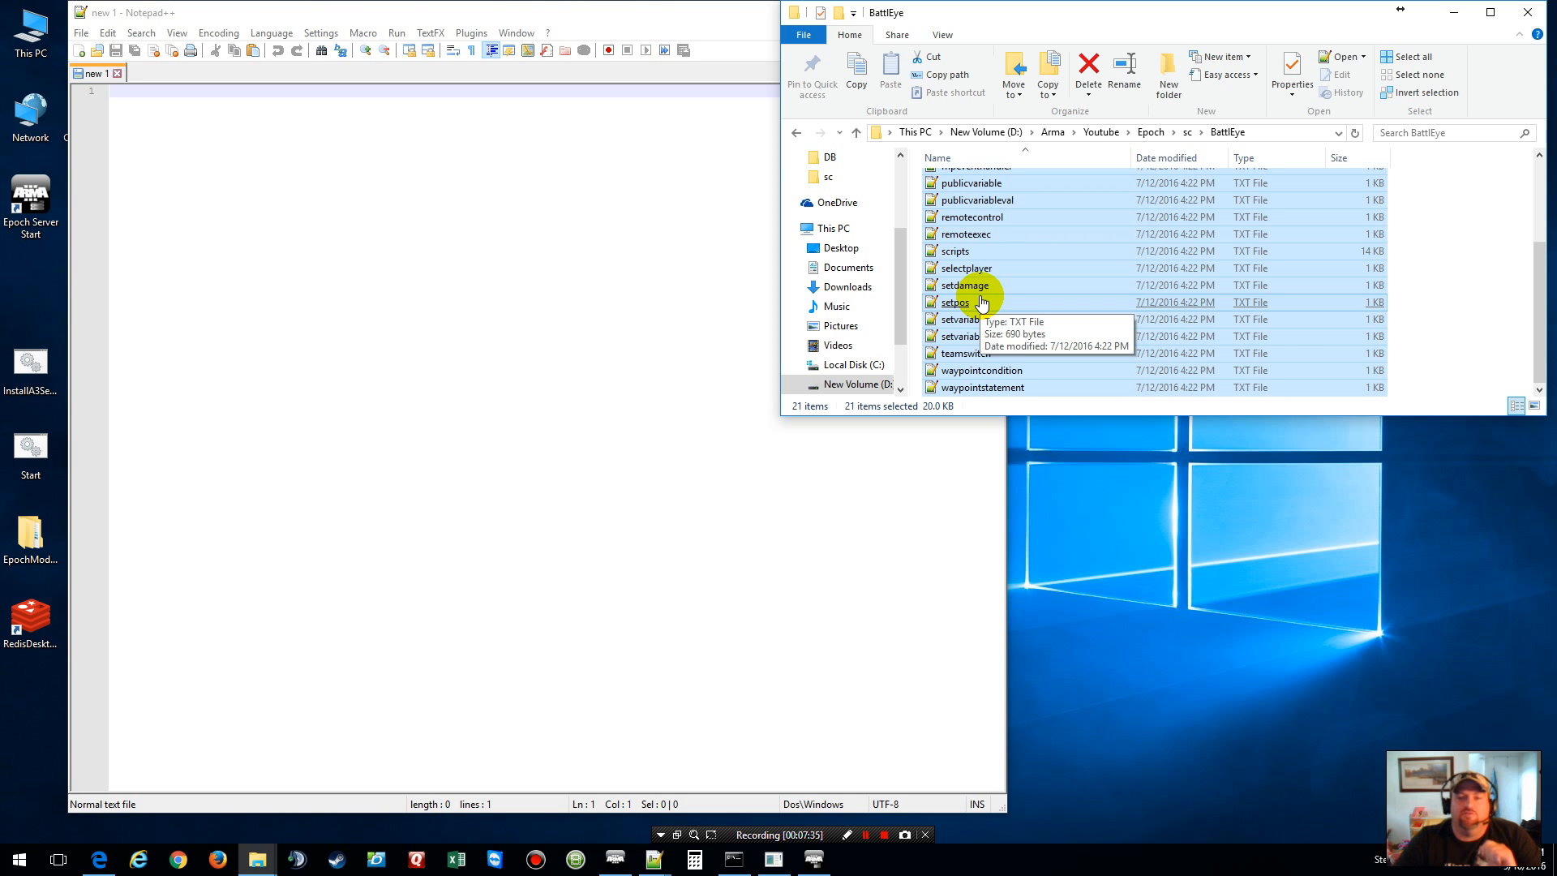
left_click(1476, 294)
left_click(1276, 293)
scroll(1277, 293, "up", 3)
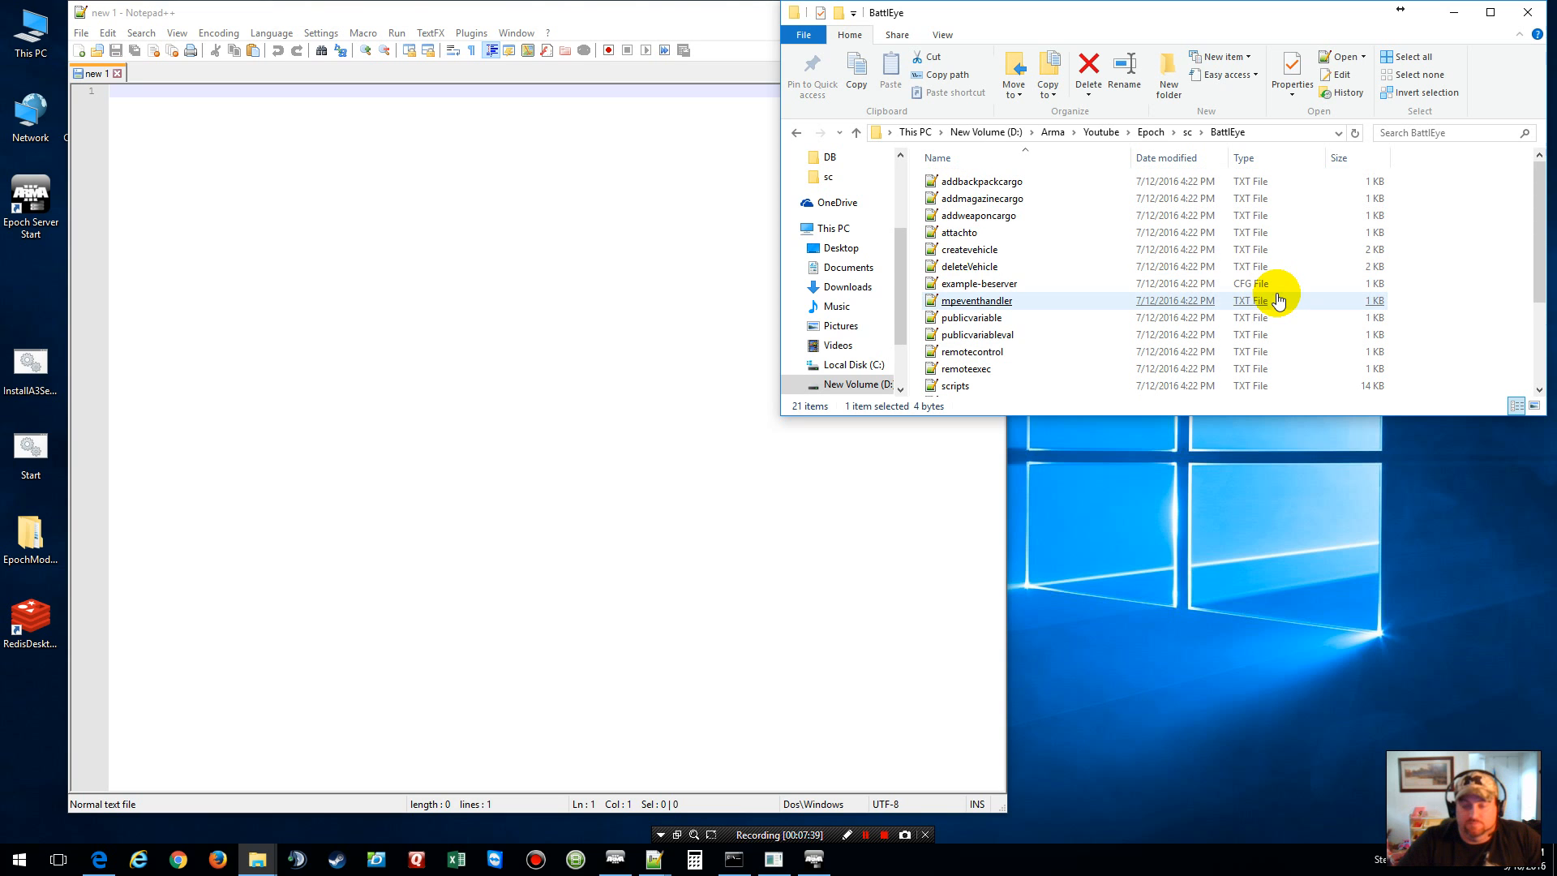
left_click(990, 289)
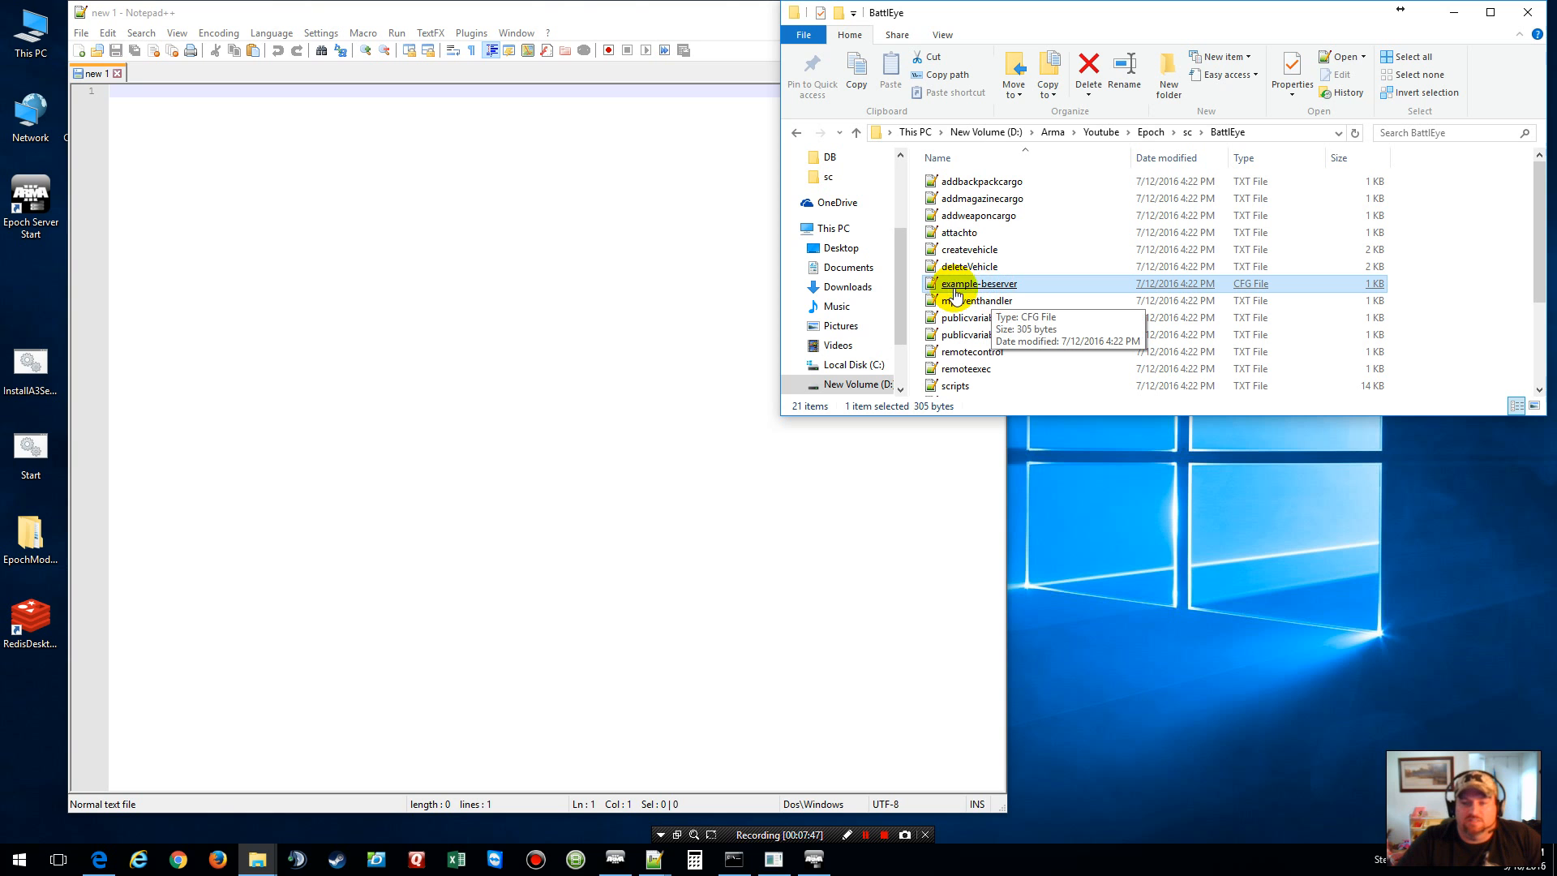
Step: Rename example-beserver to beserver and open it in Notepad++
right_click(984, 289)
left_click(1058, 563)
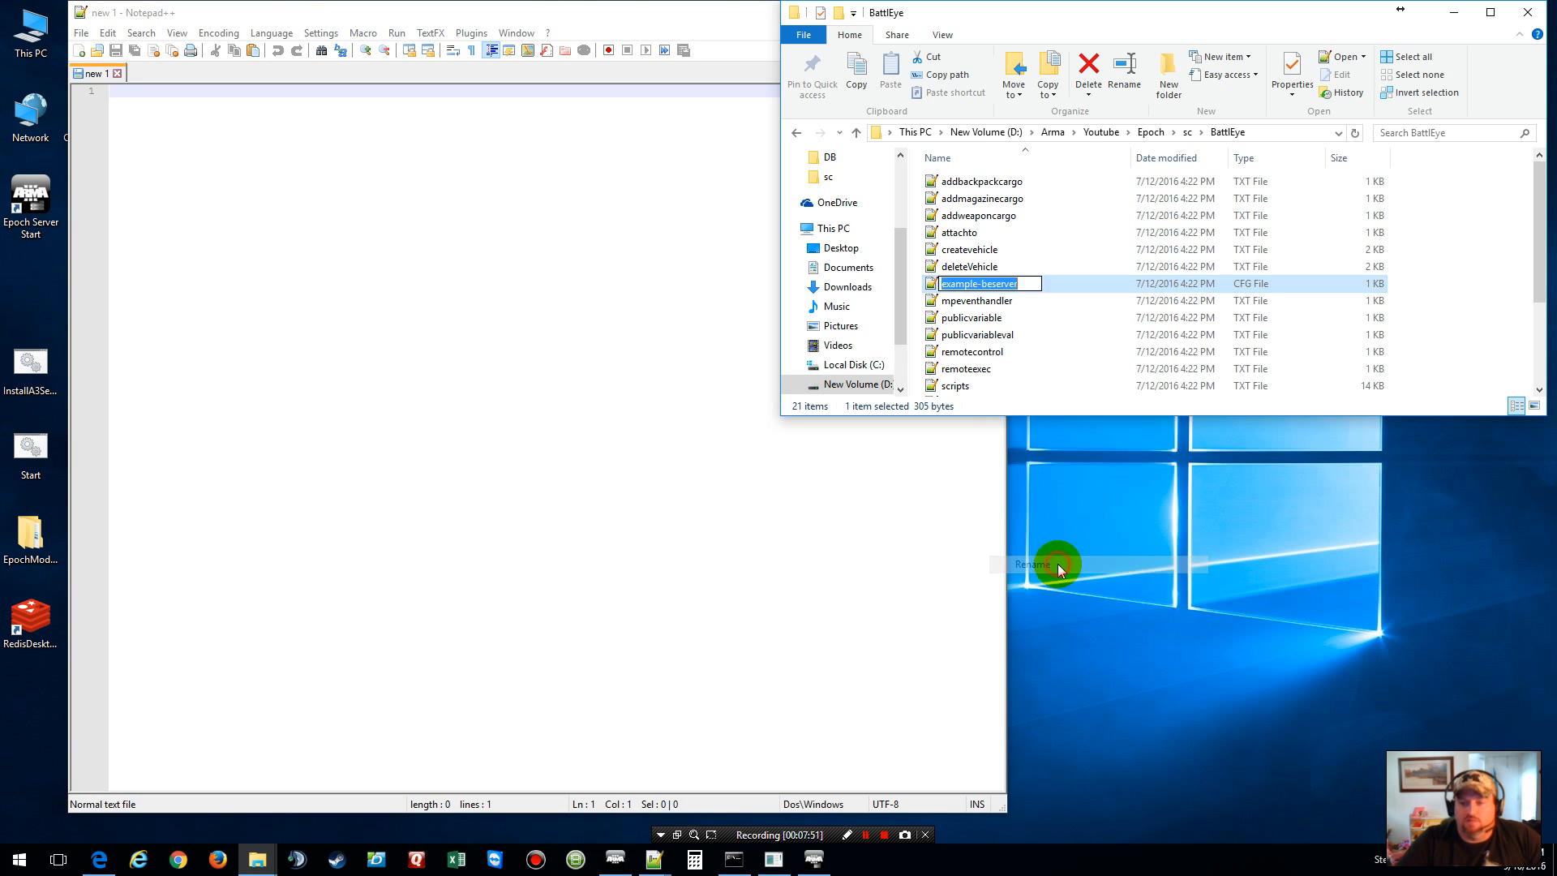
key("End")
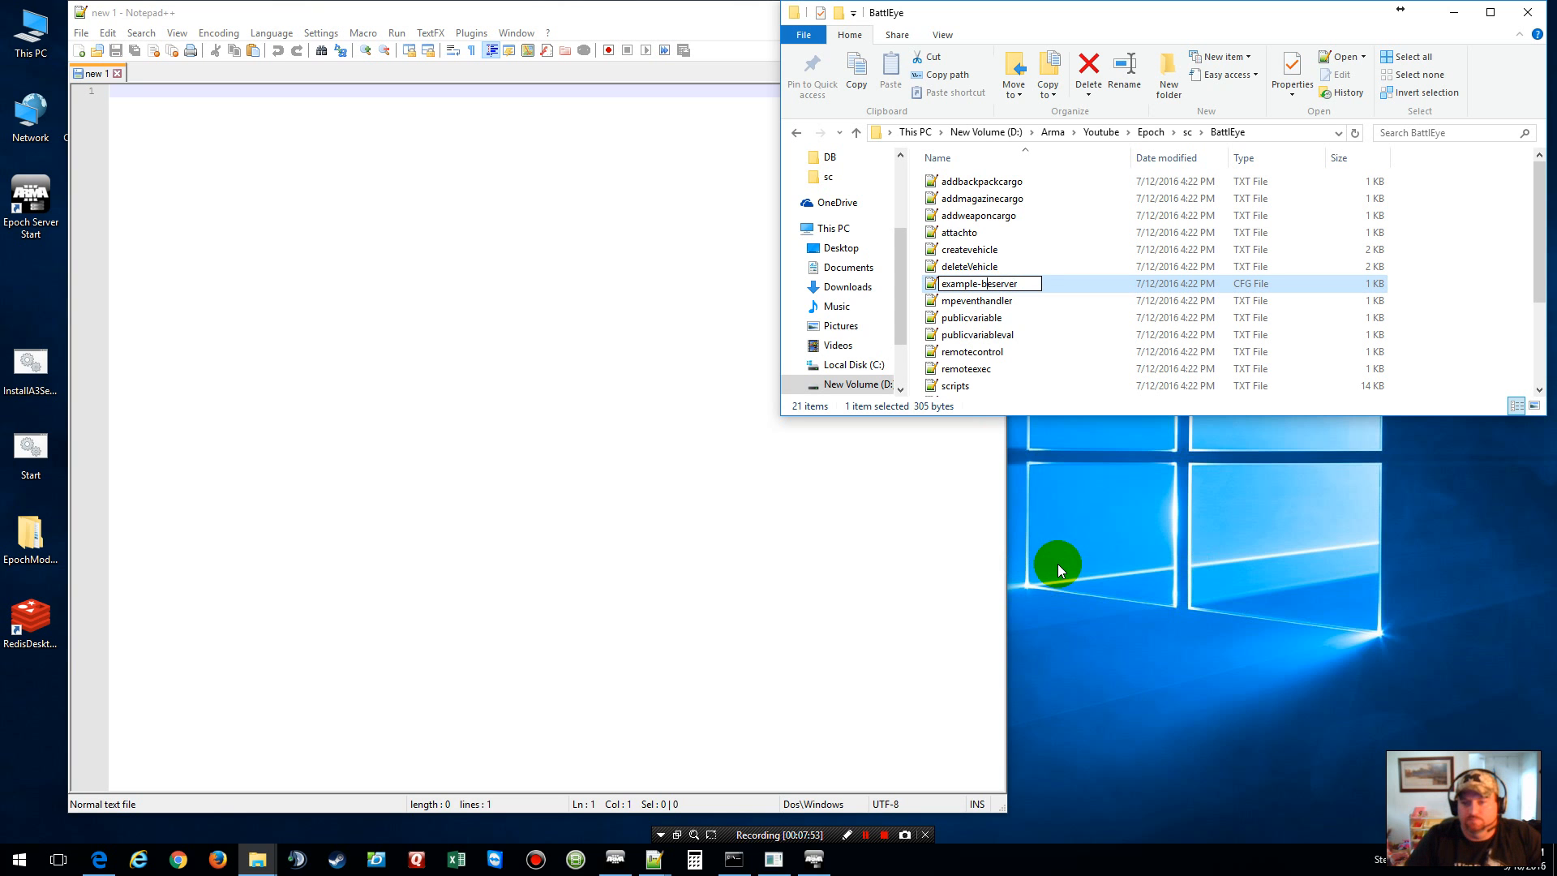
key("BackSpace")
key("BackSpace")
key("BackSpace")
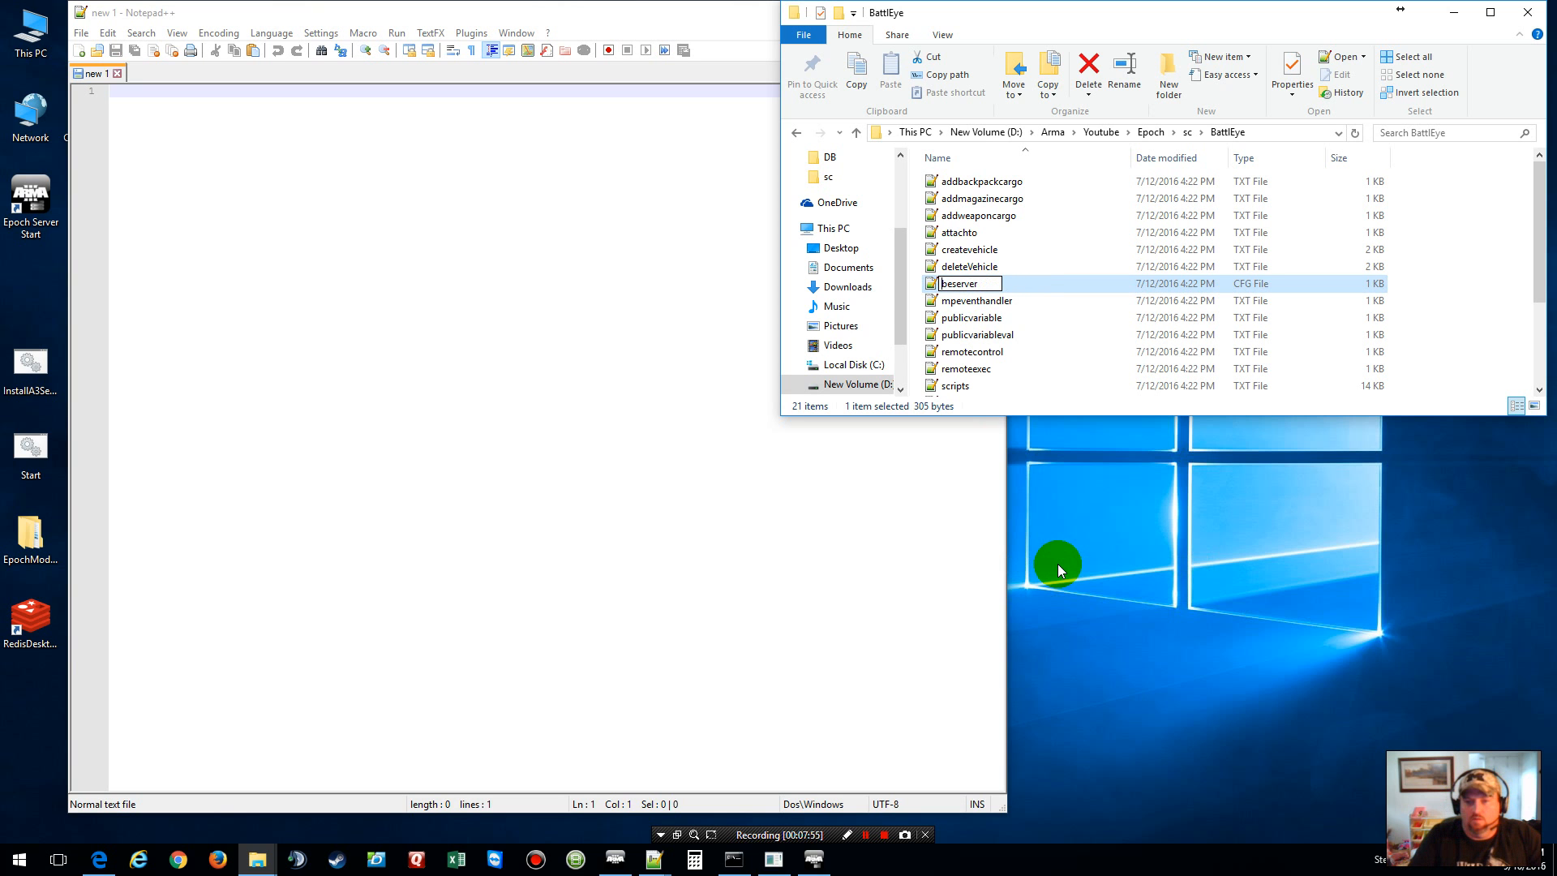
left_click(1408, 289)
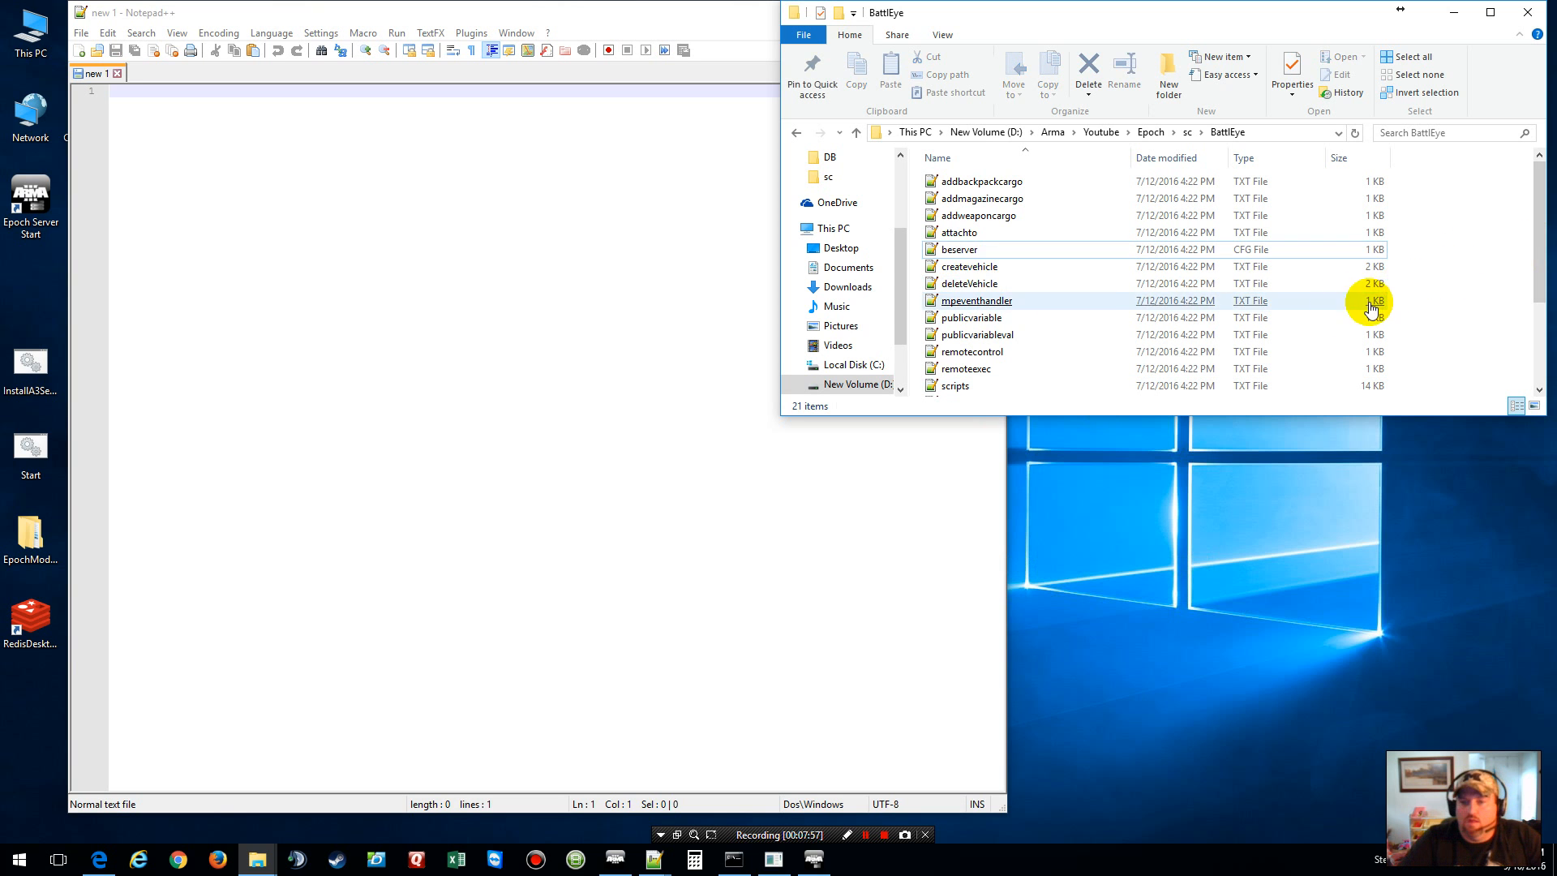
double_click(1011, 255)
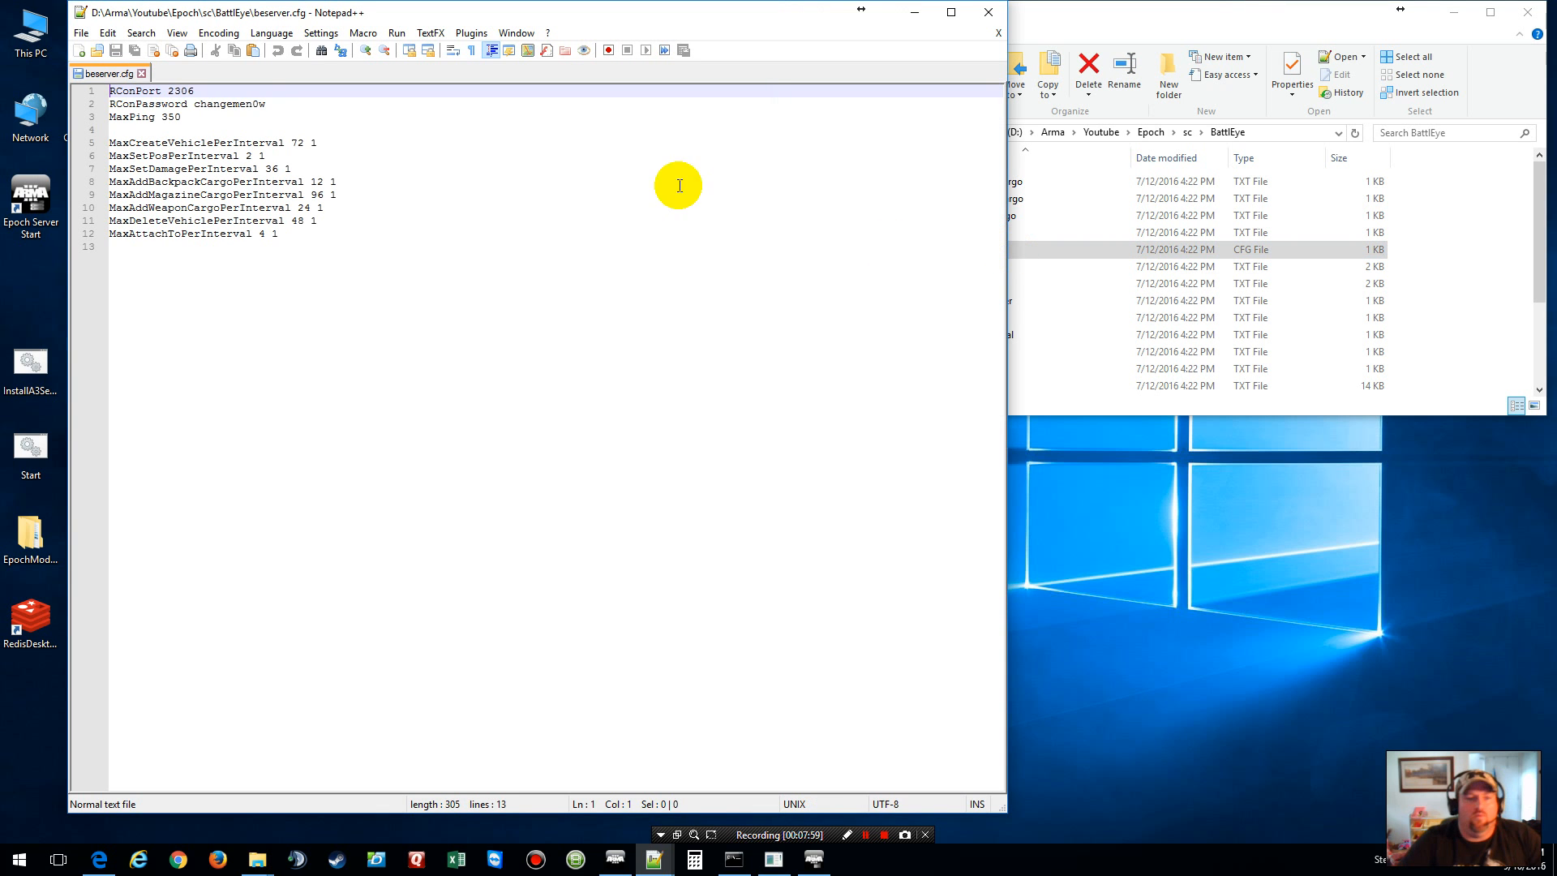
Step: Set the RCon password to the server password and RConPort to 3777, then save and close beserver.cfg
double_click(257, 104)
type("Test")
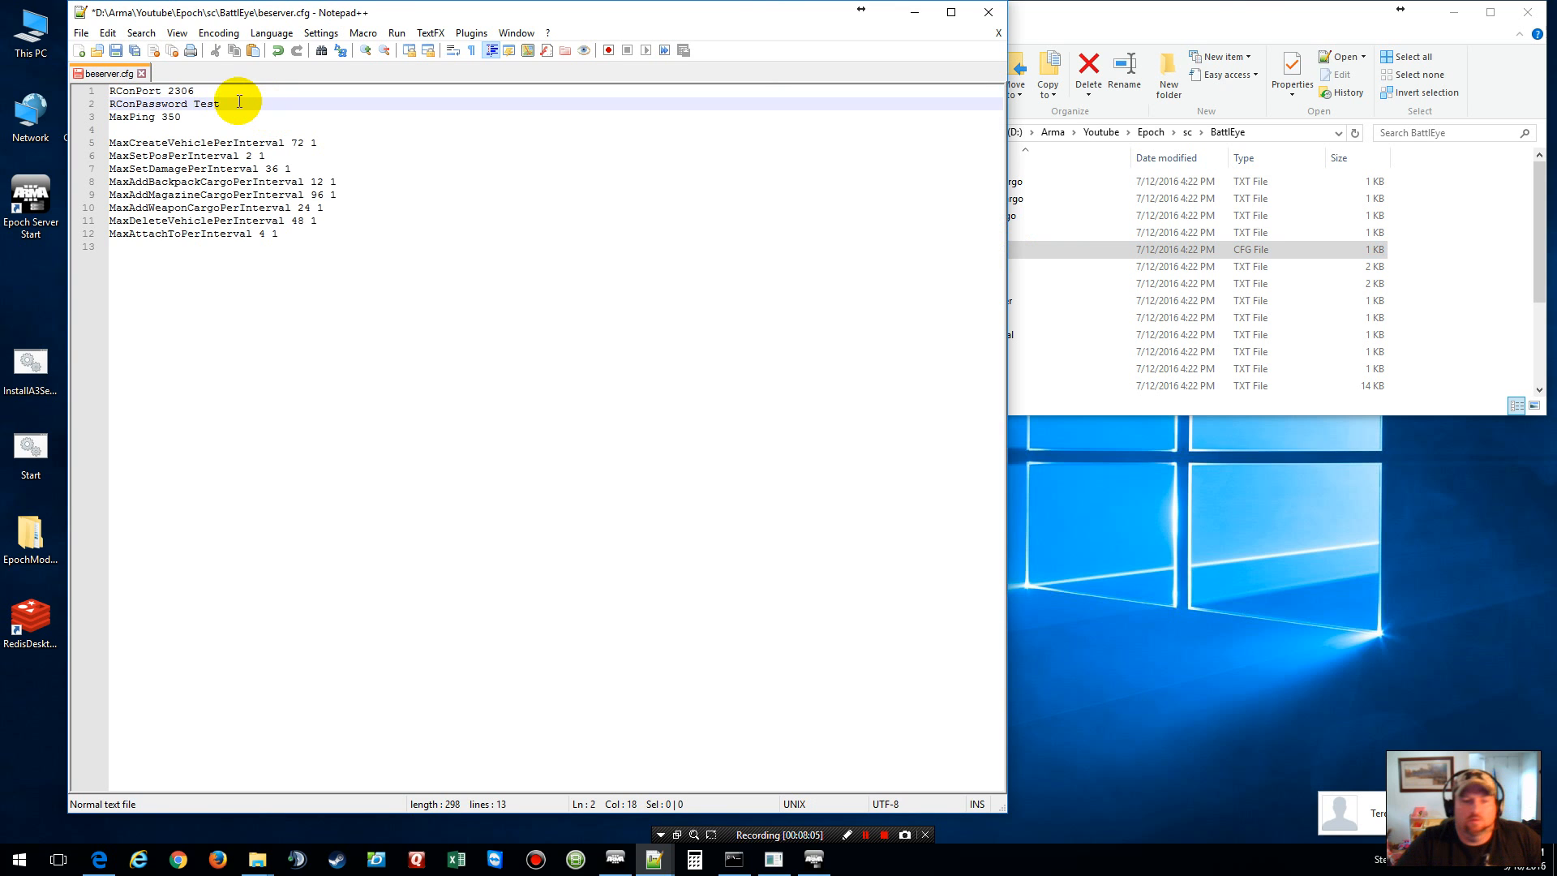
double_click(179, 90)
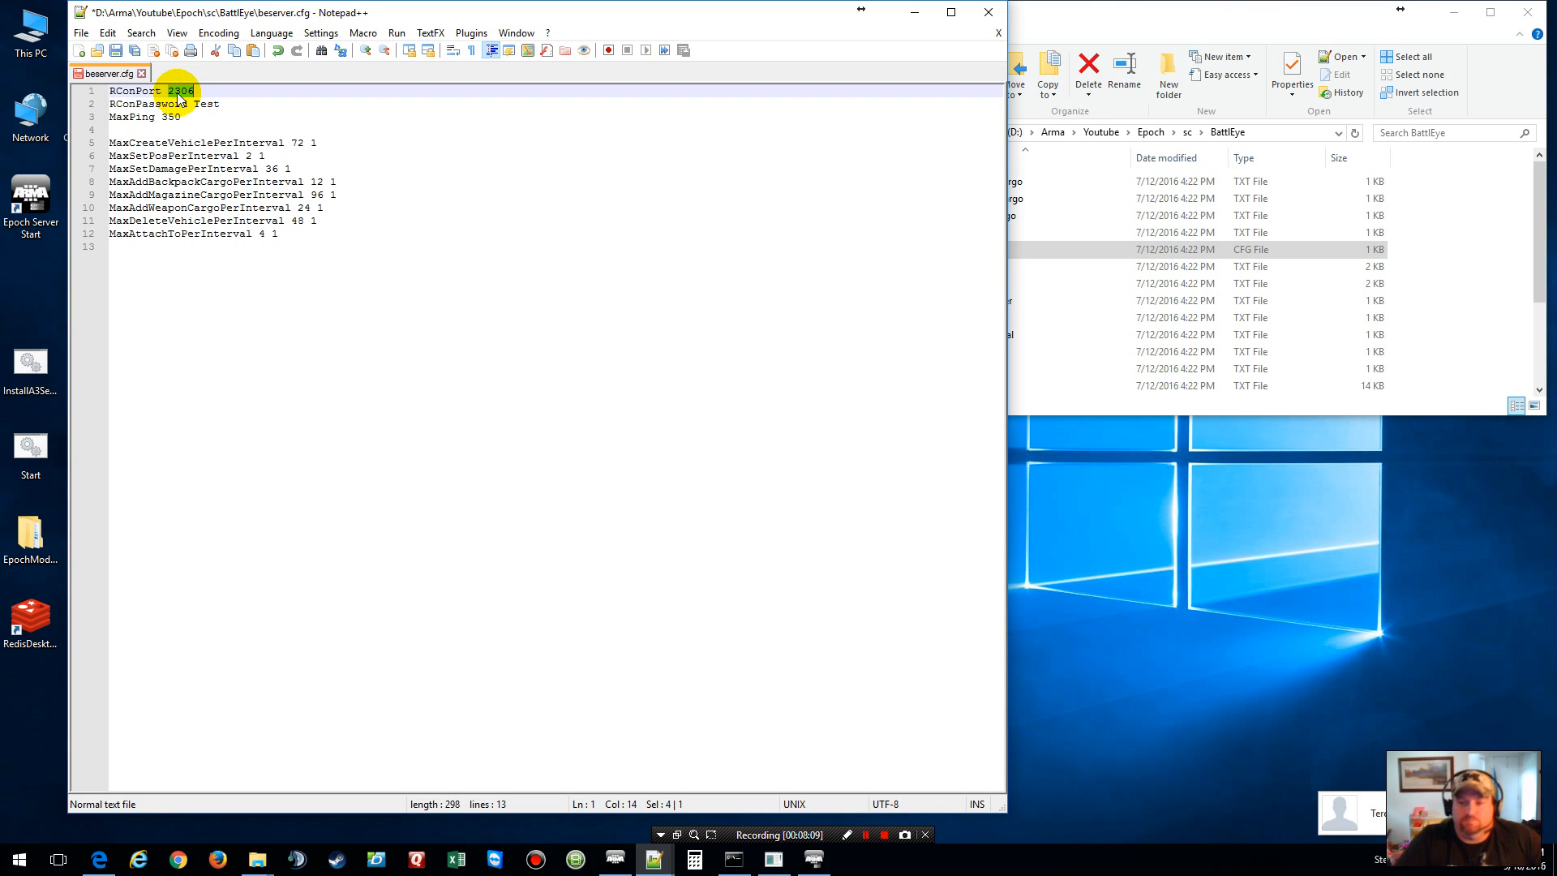
type("307")
key("ctrl+End")
type("7")
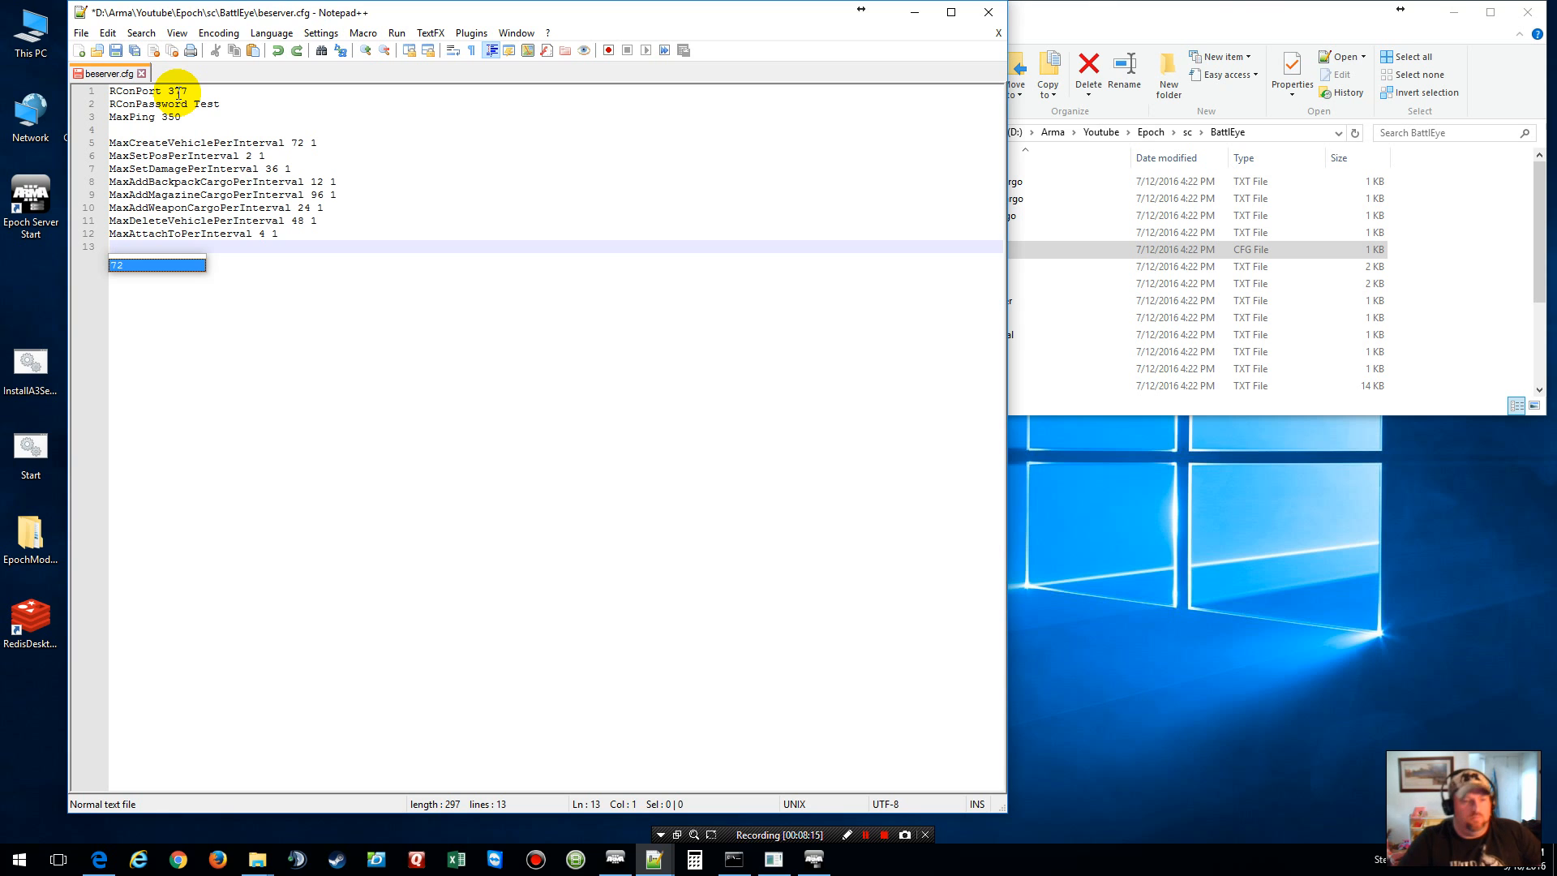
left_click(178, 93)
key("BackSpace")
key("BackSpace")
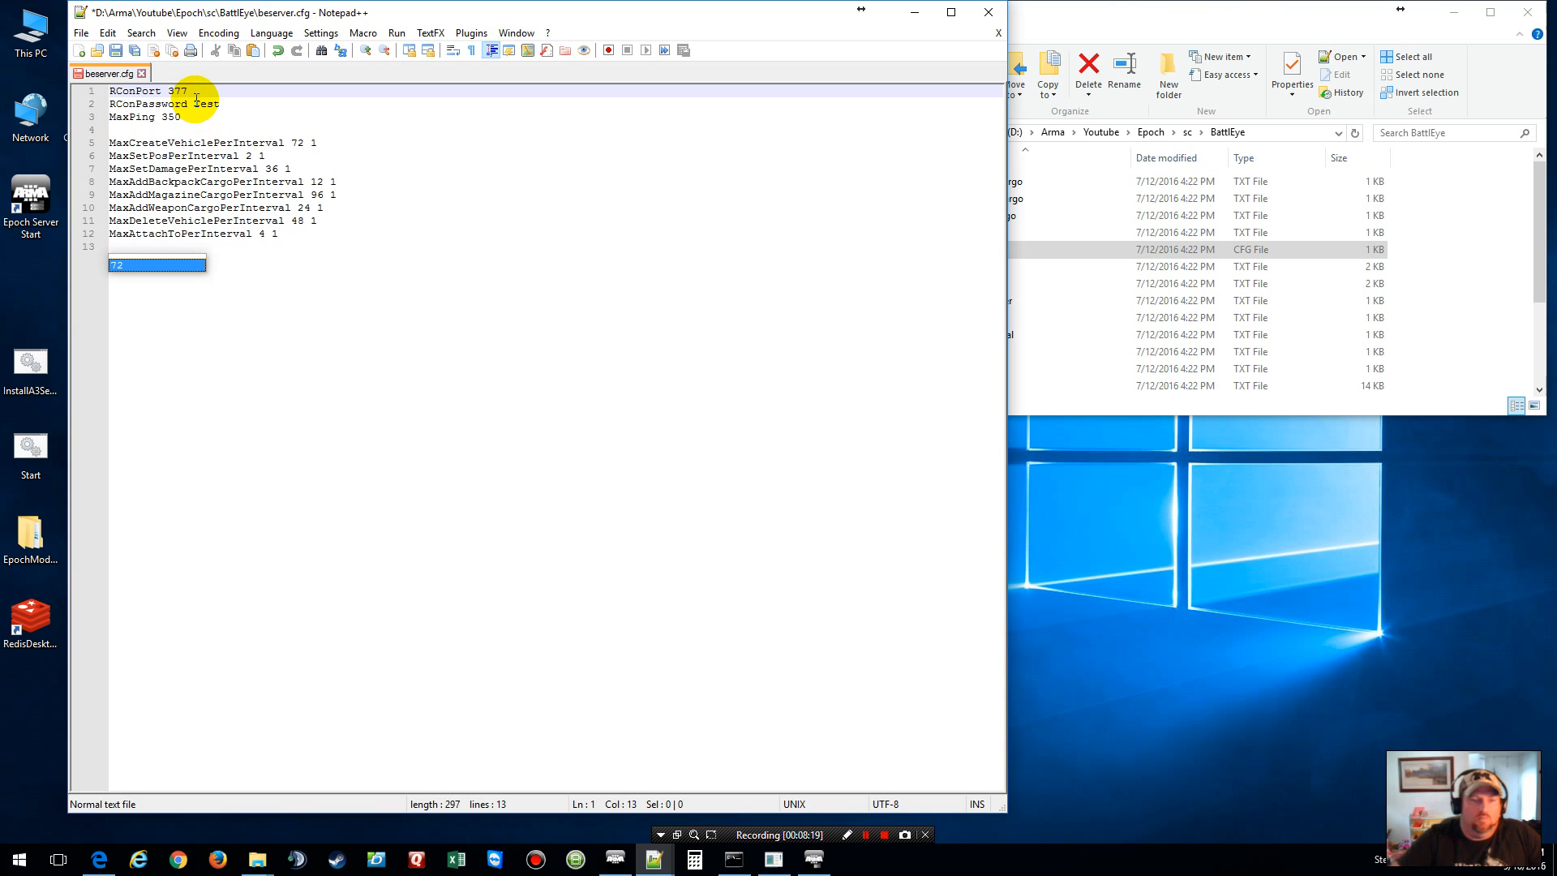
left_click(521, 324)
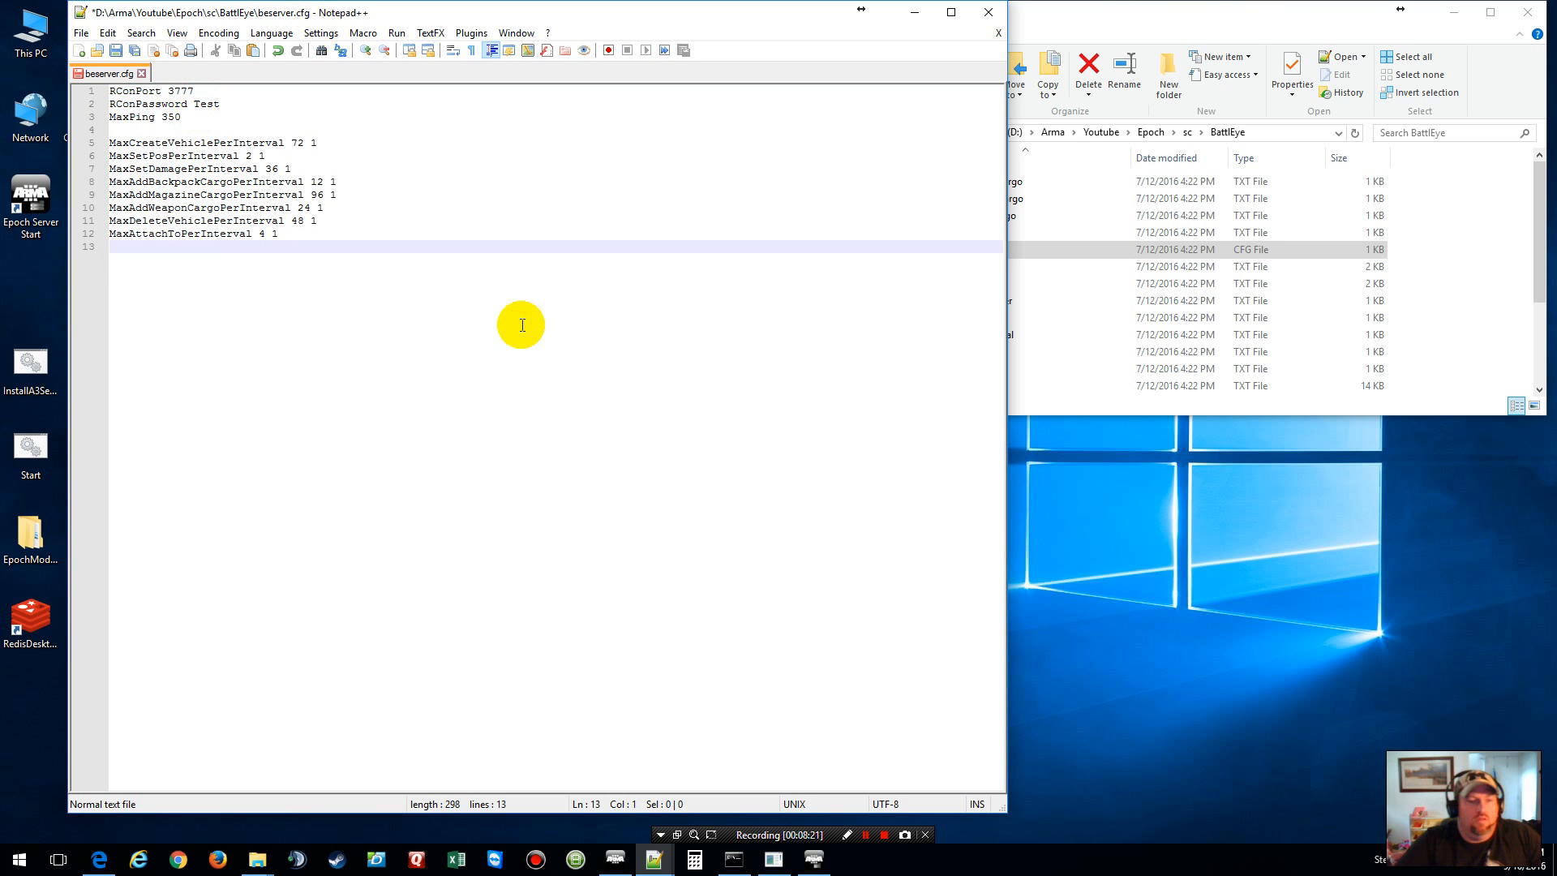
left_click(116, 50)
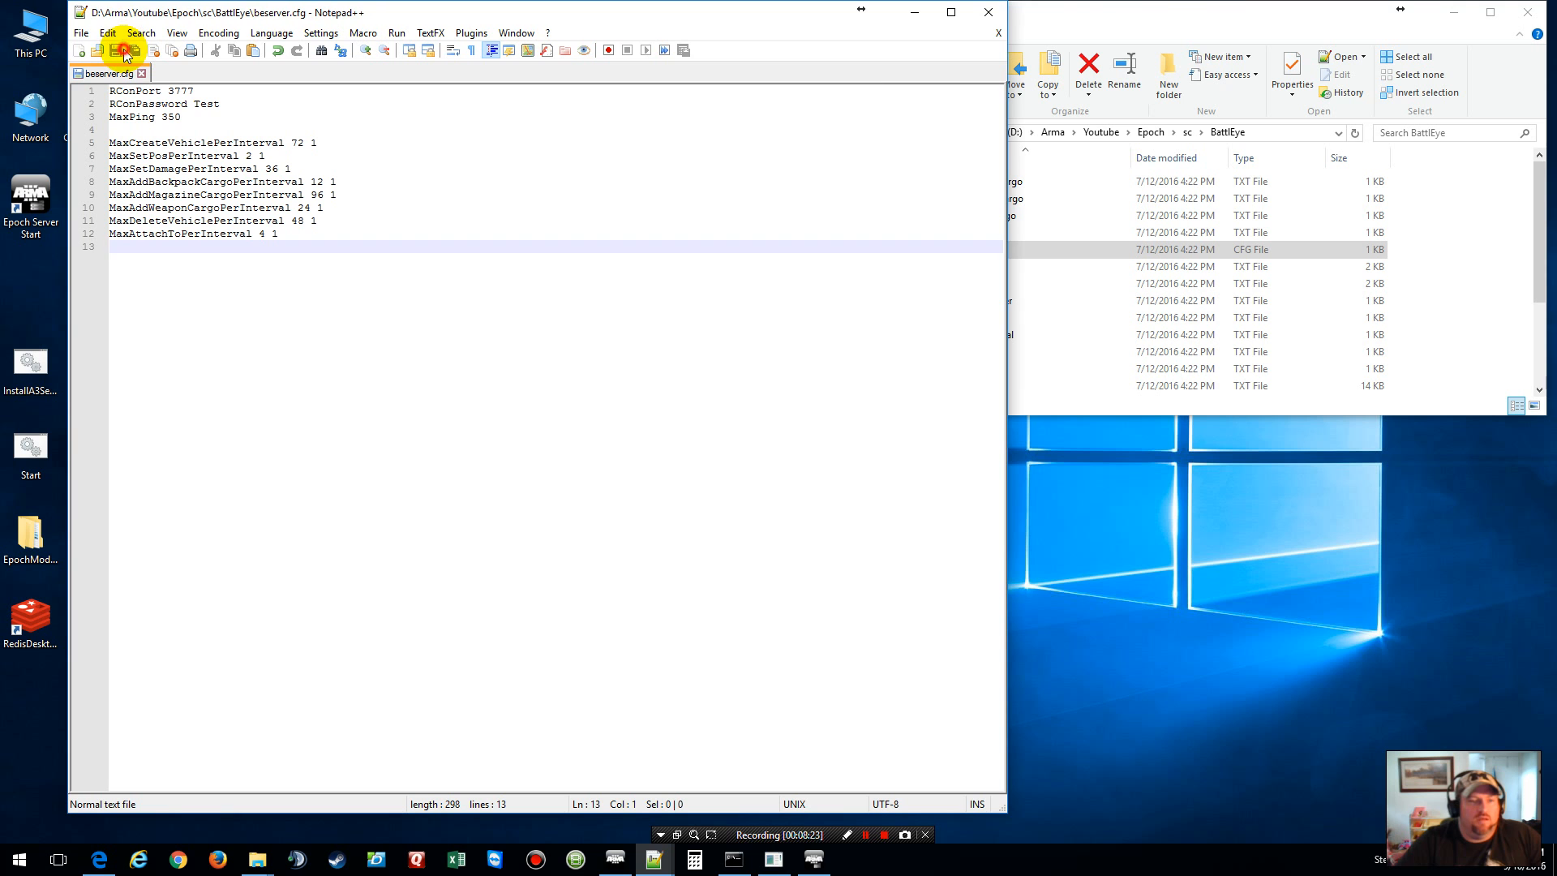
left_click(997, 32)
Step: Go up to the sc folder and rename server-example to server
left_click(1113, 24)
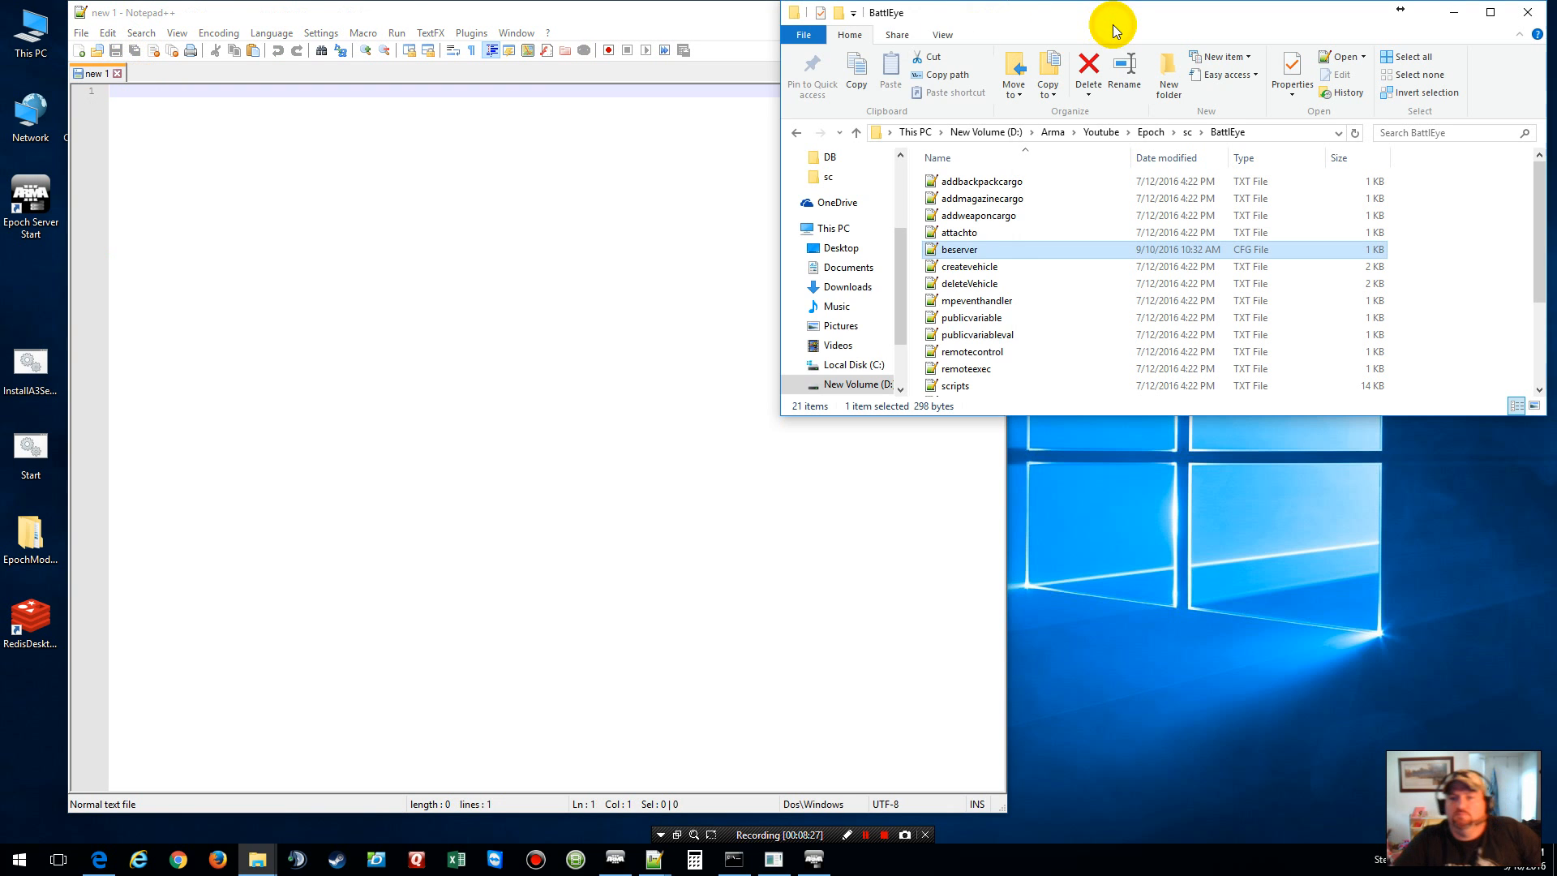
scroll(1067, 342, "down", 3)
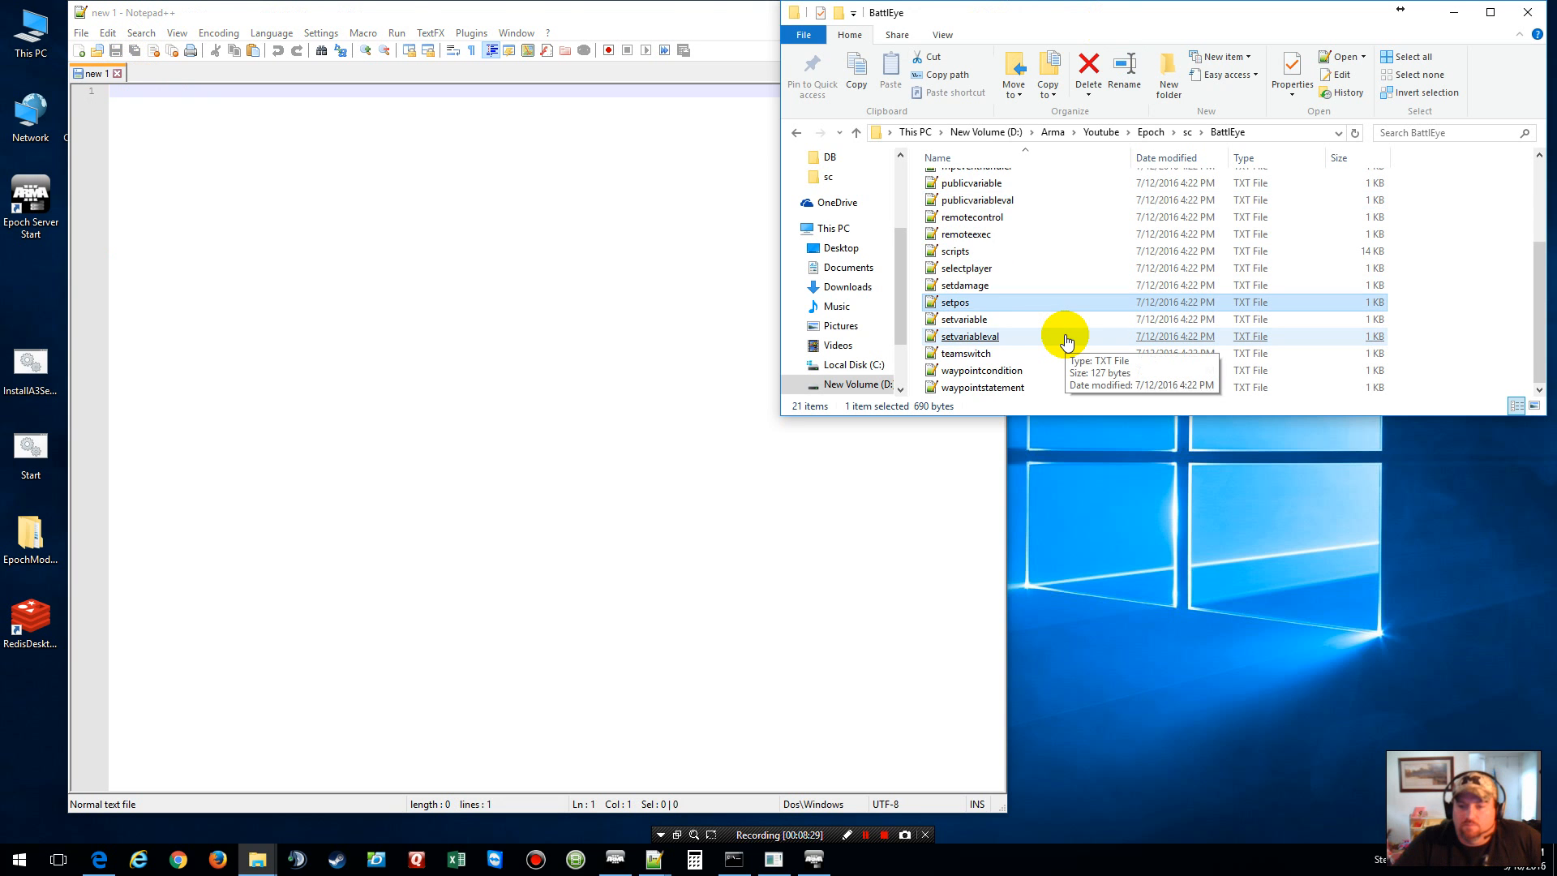
scroll(1067, 343, "up", 3)
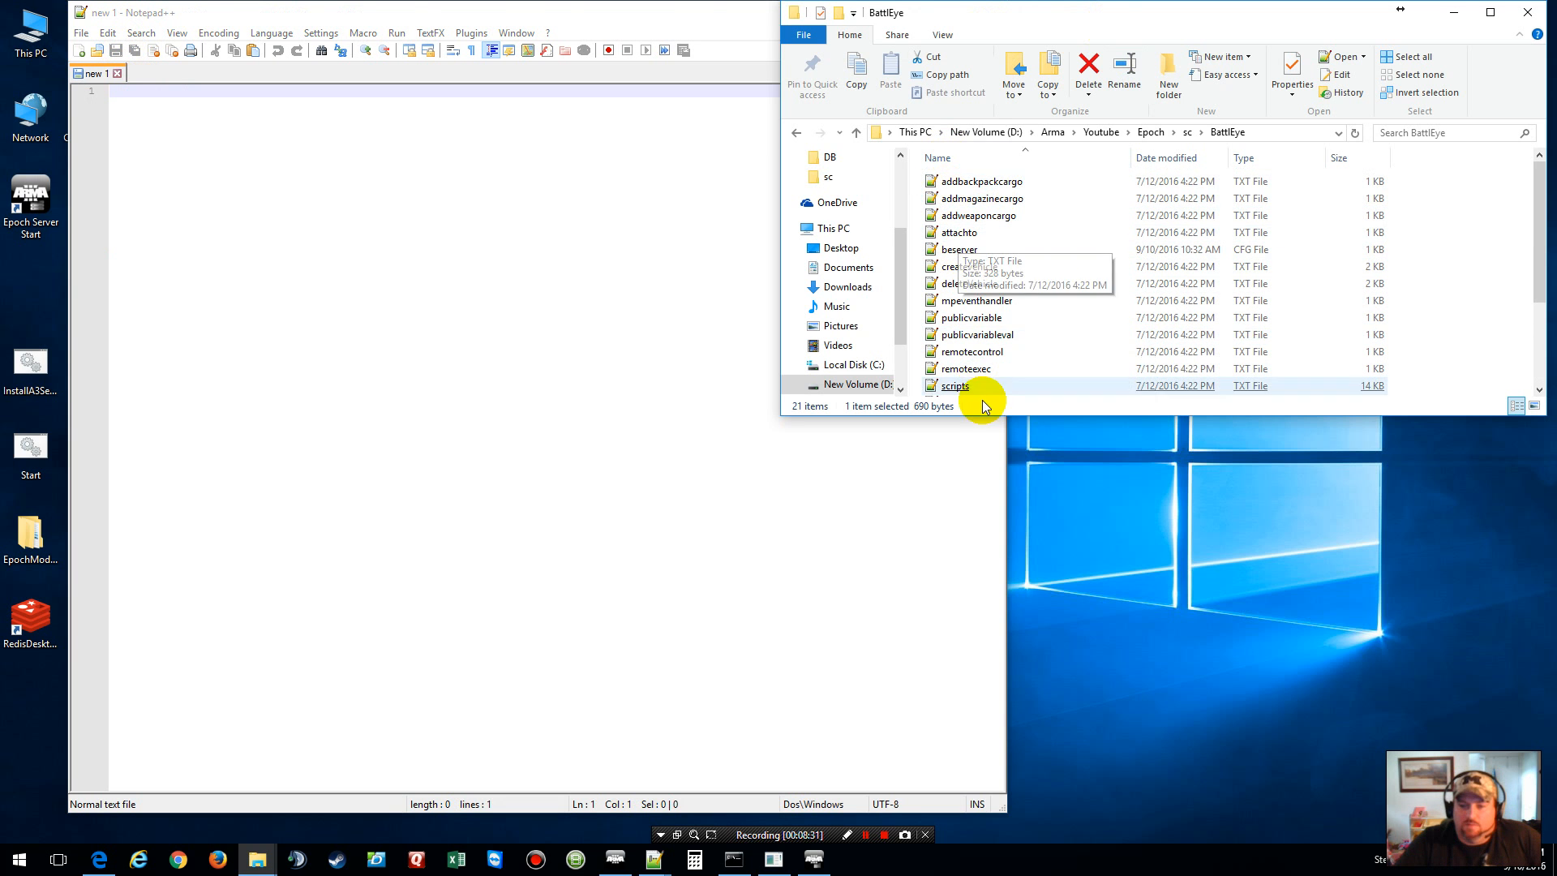
left_click(1187, 133)
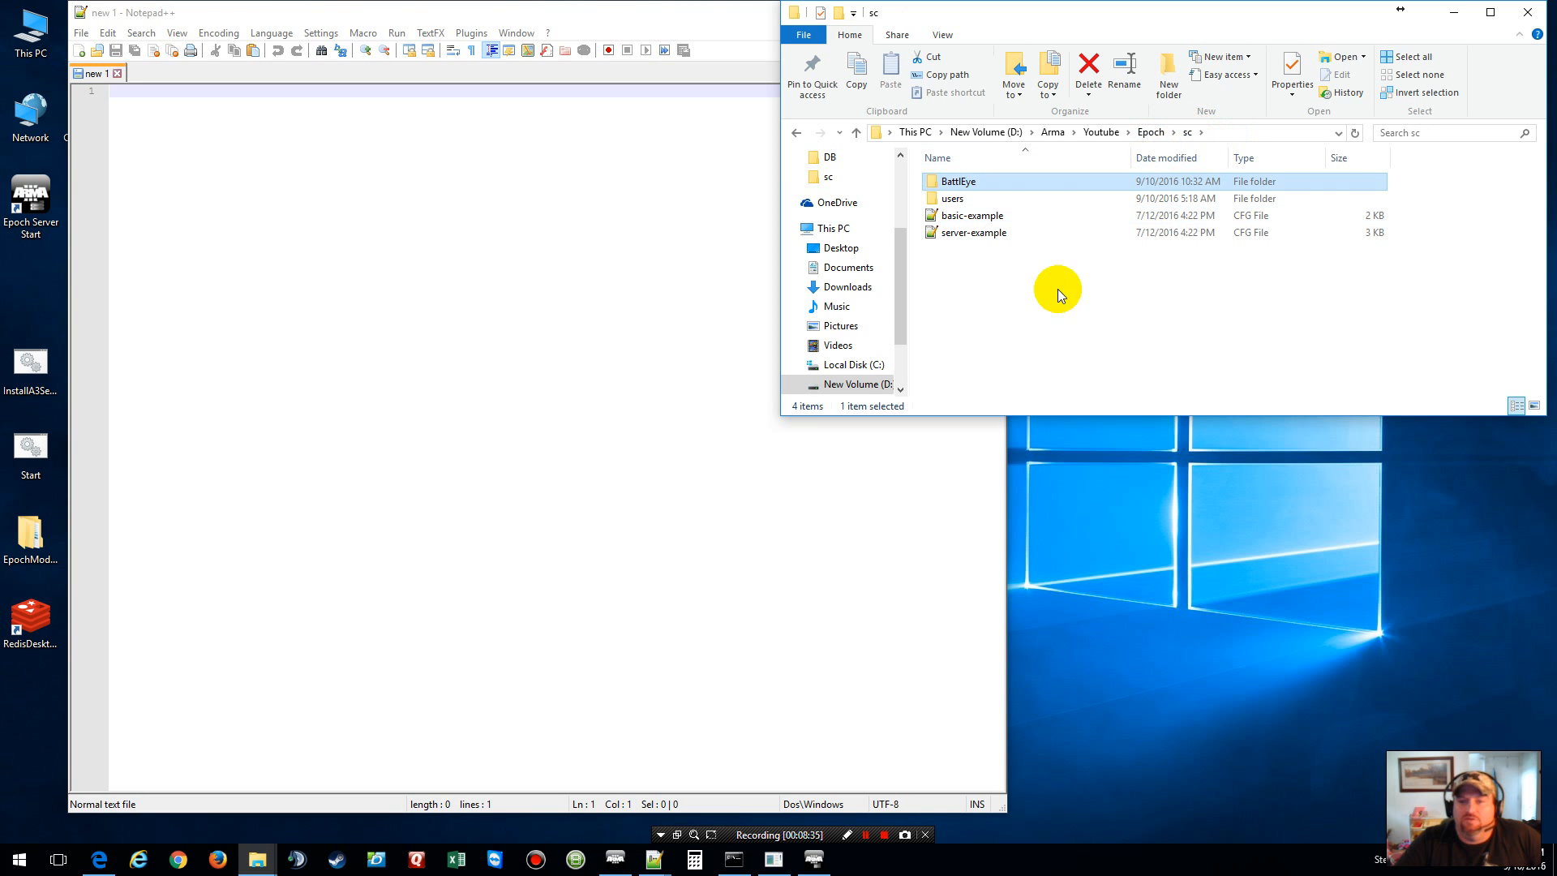
right_click(963, 234)
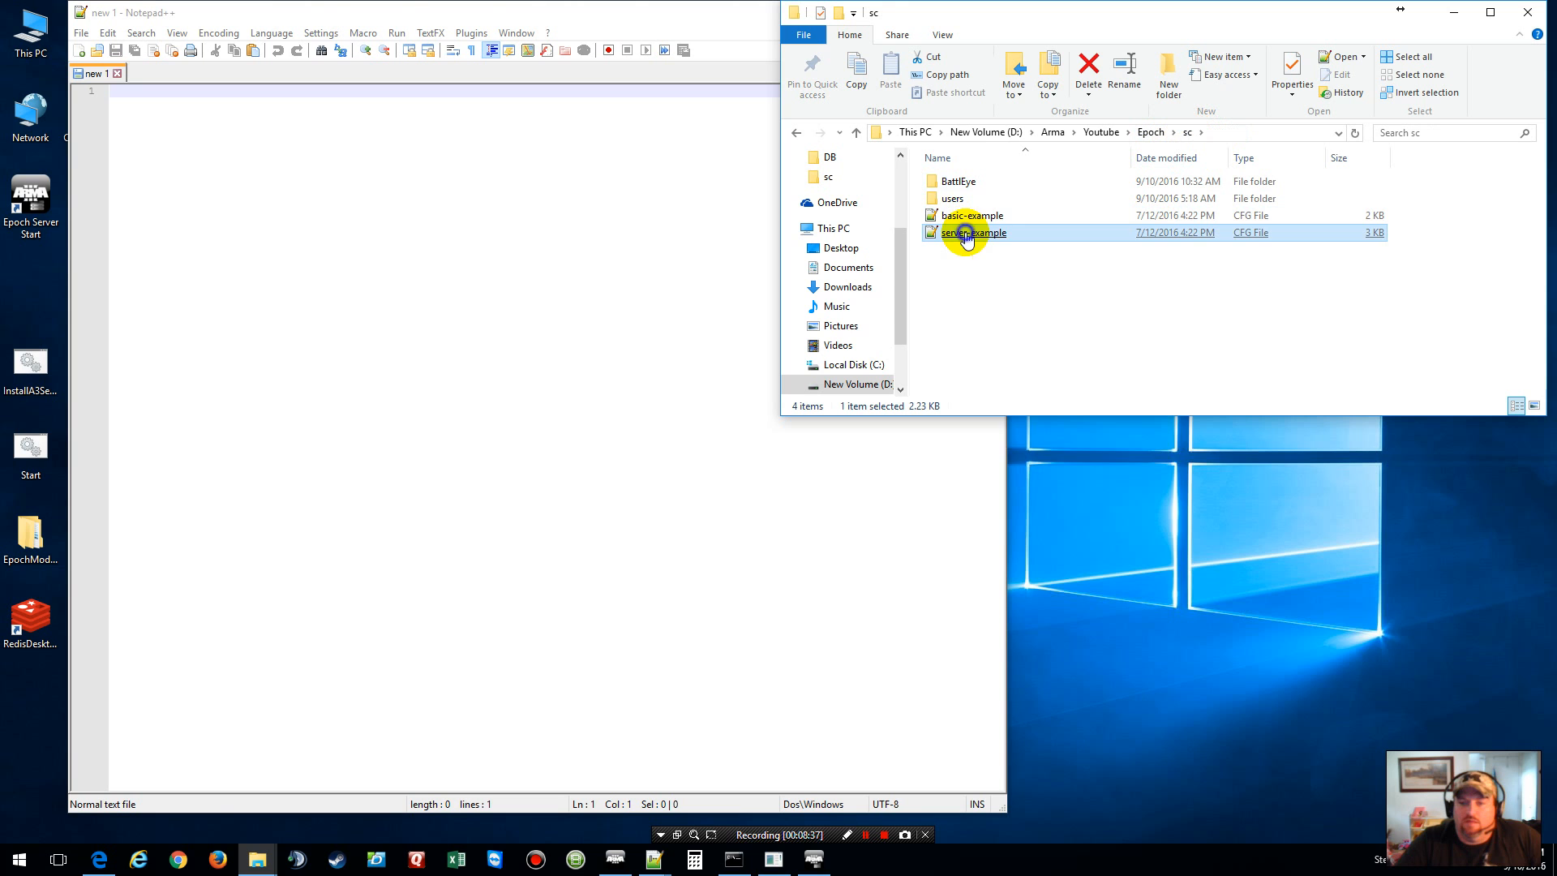
left_click(1037, 513)
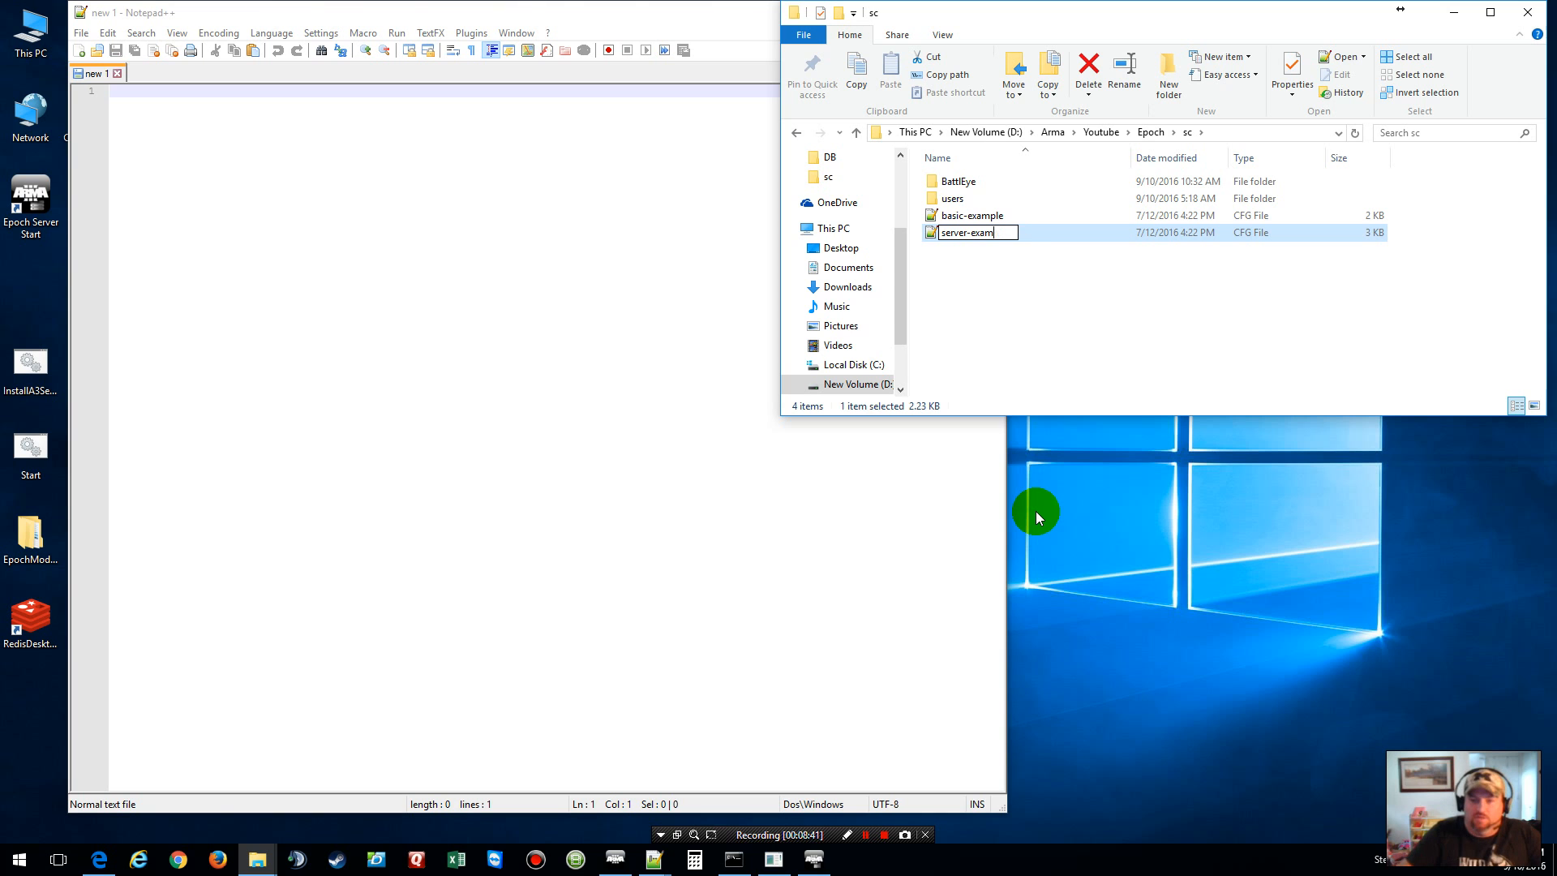
type("server")
left_click(973, 361)
left_click(866, 835)
left_click(865, 835)
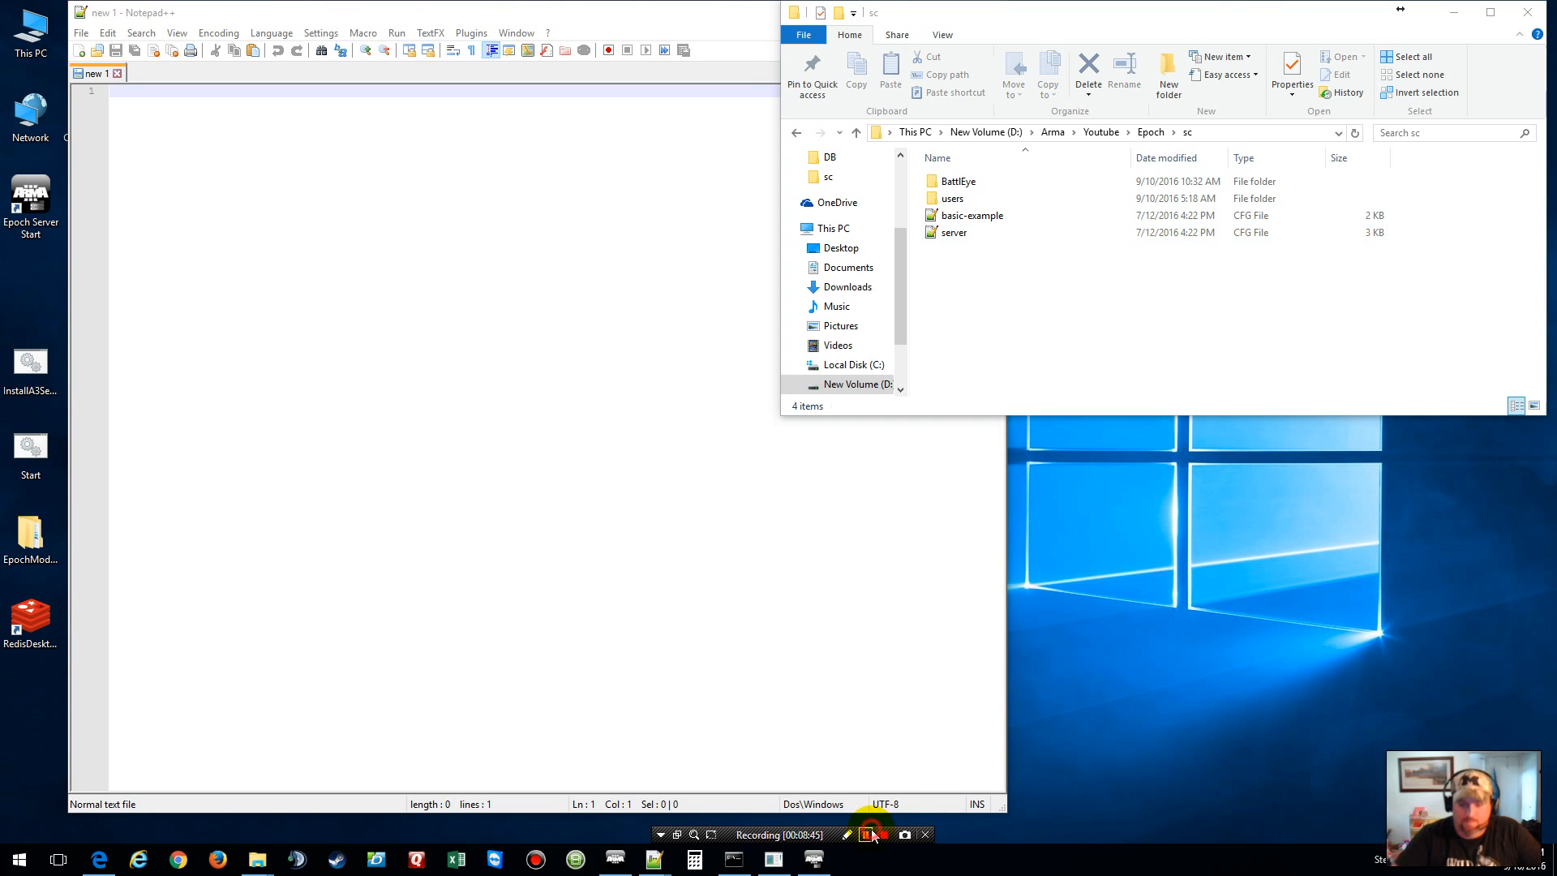
Step: Rename basic-example.cfg to basic, view and close it, then open server.cfg in Notepad++
right_click(981, 216)
left_click(1028, 497)
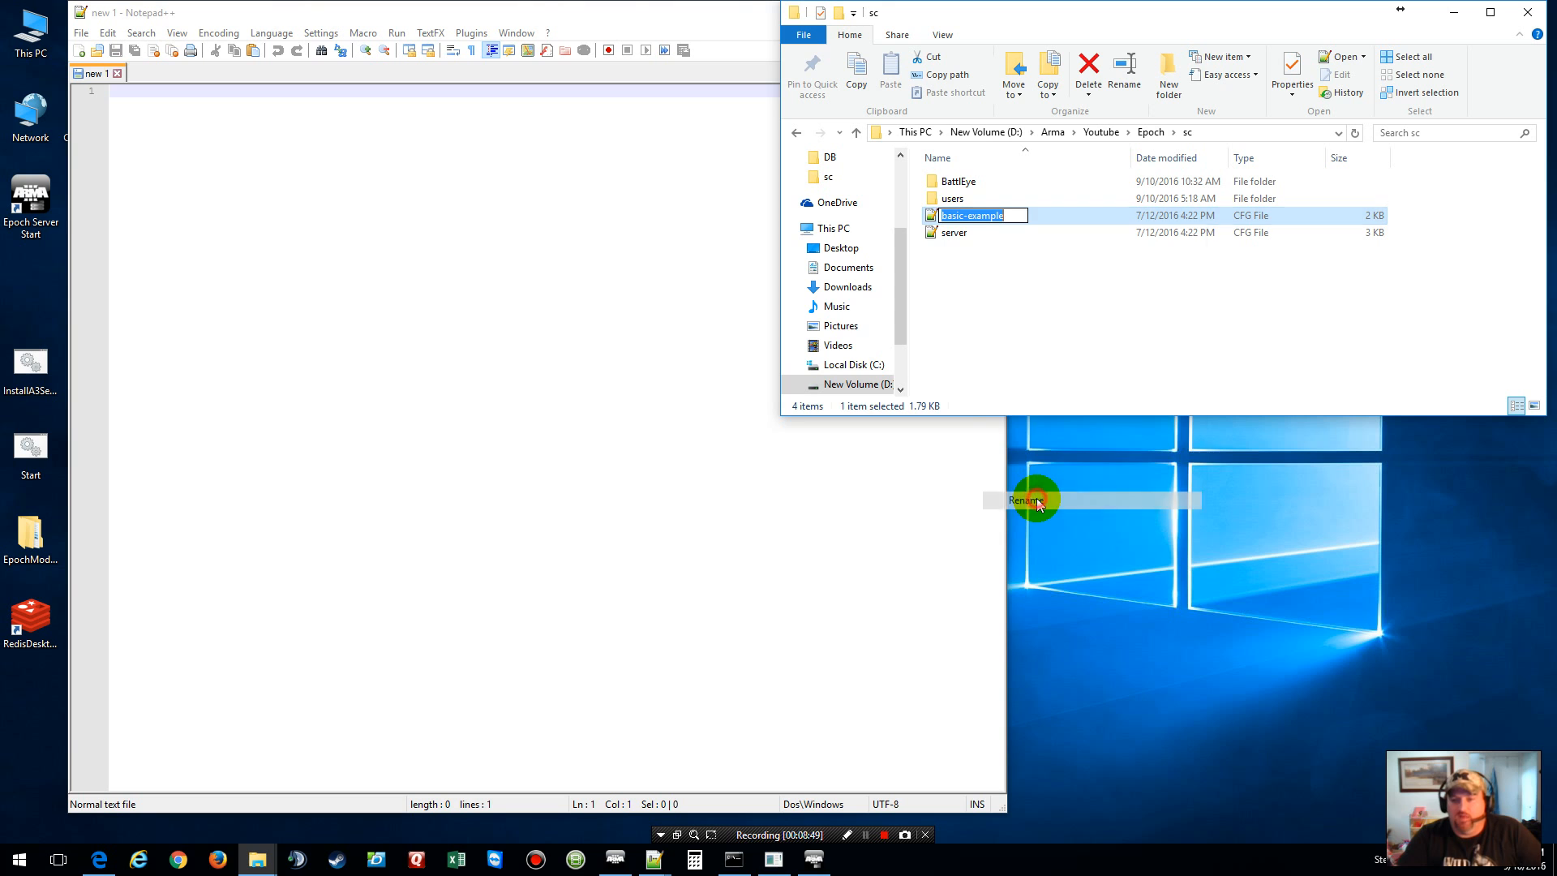
key("End")
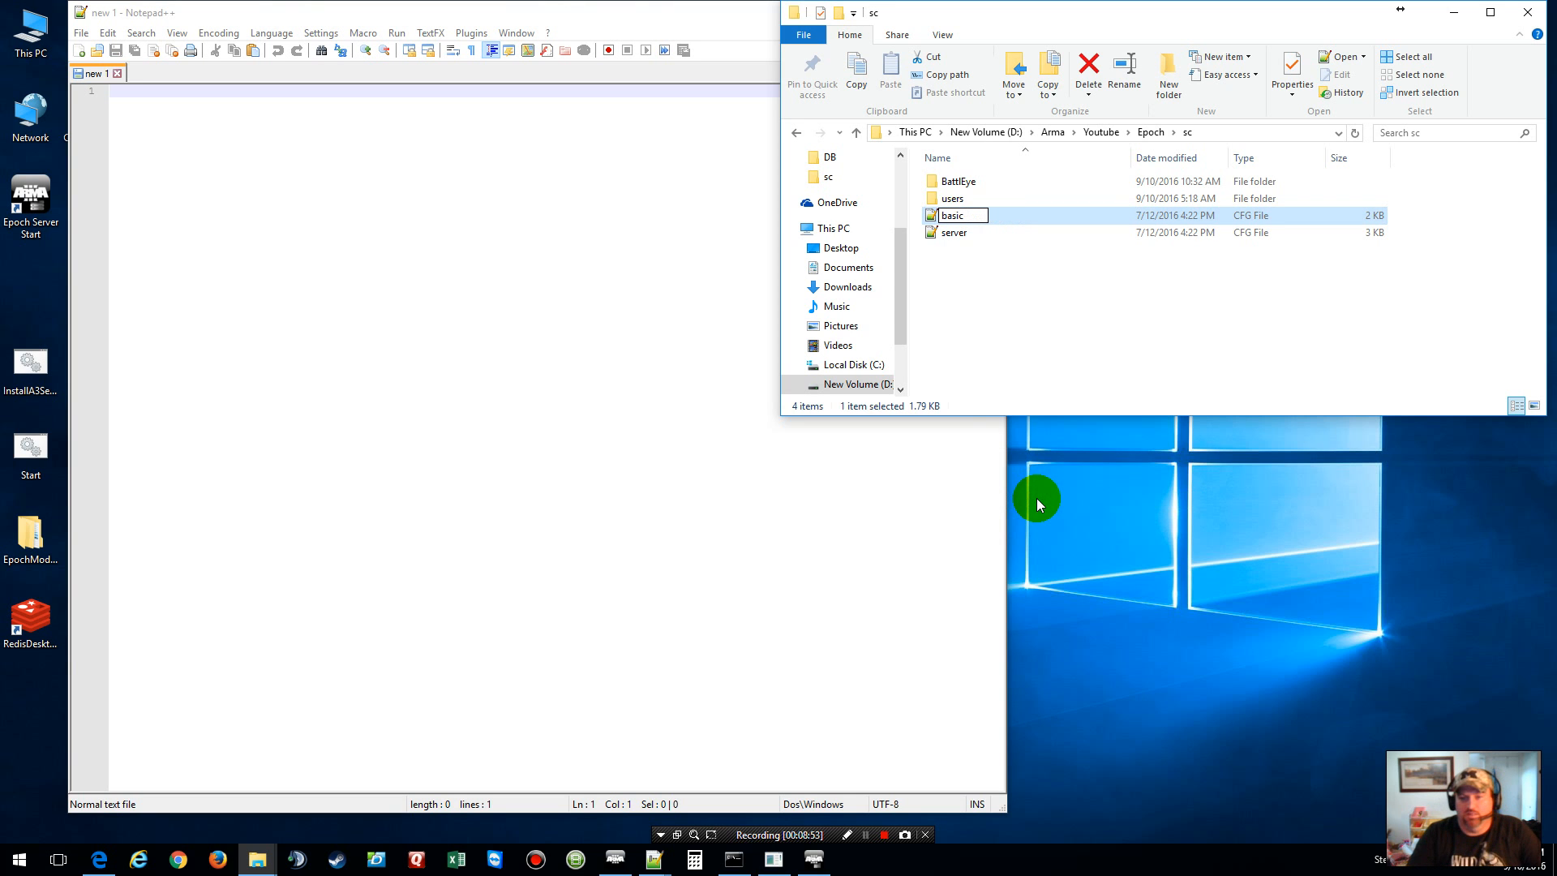
left_click(1028, 474)
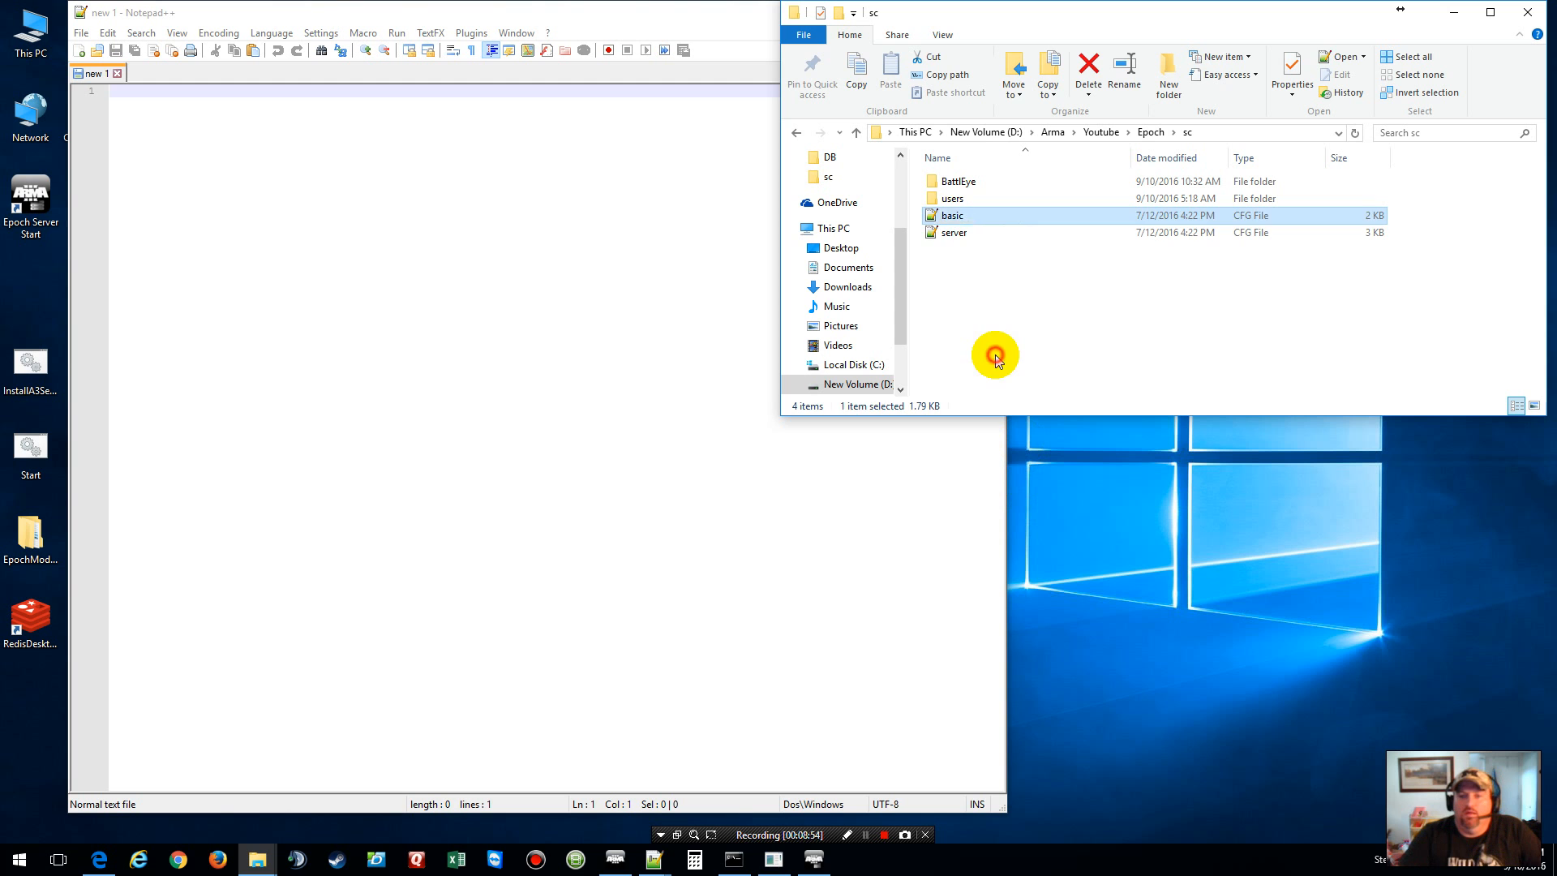
double_click(954, 219)
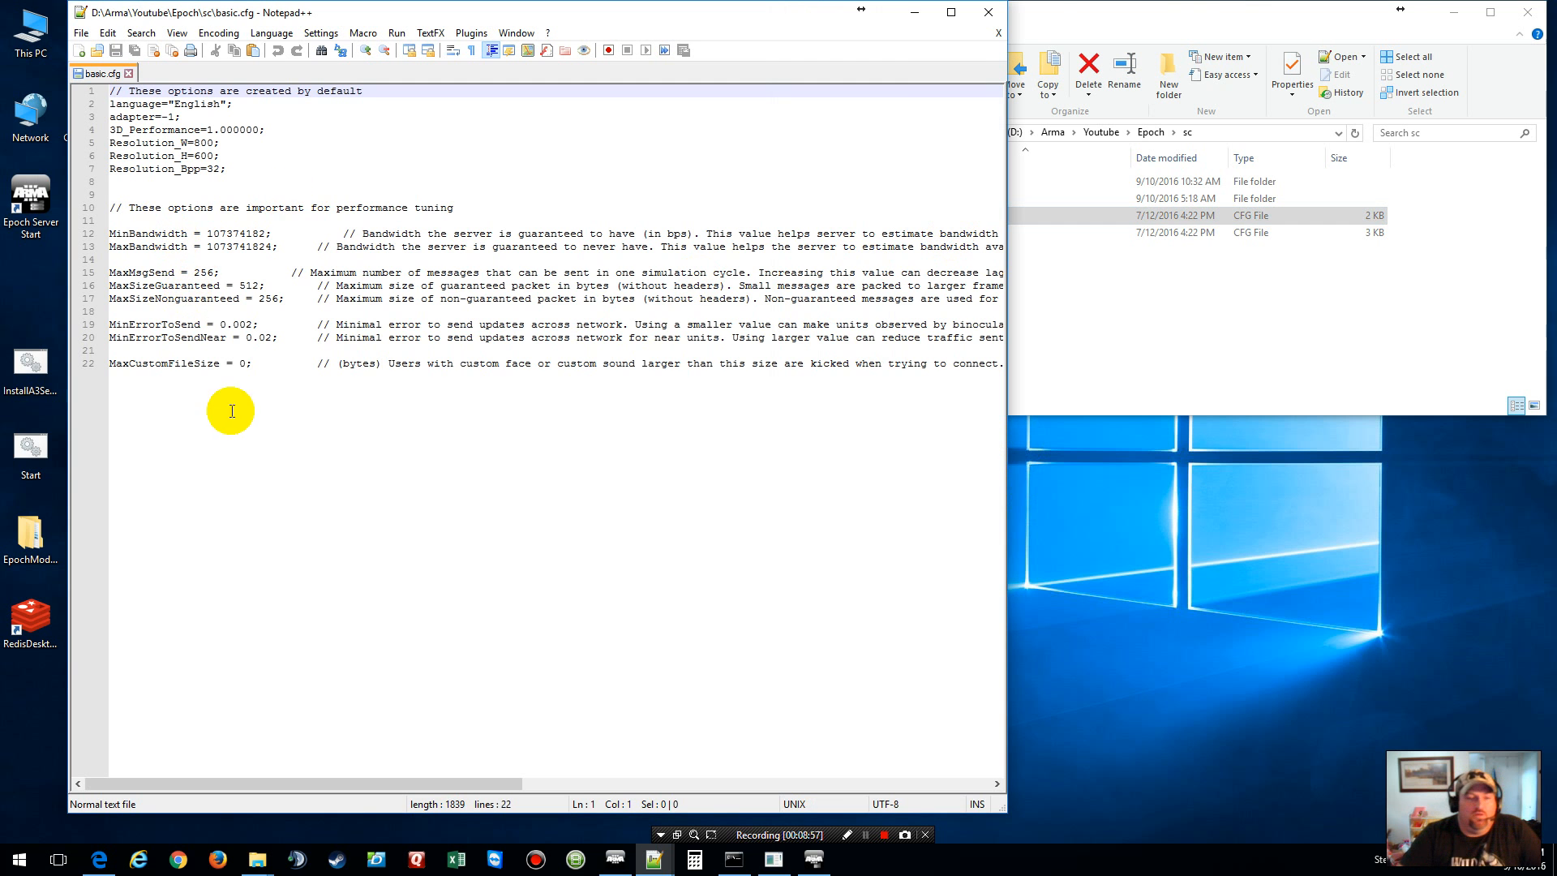
left_click(999, 33)
left_click(1020, 214)
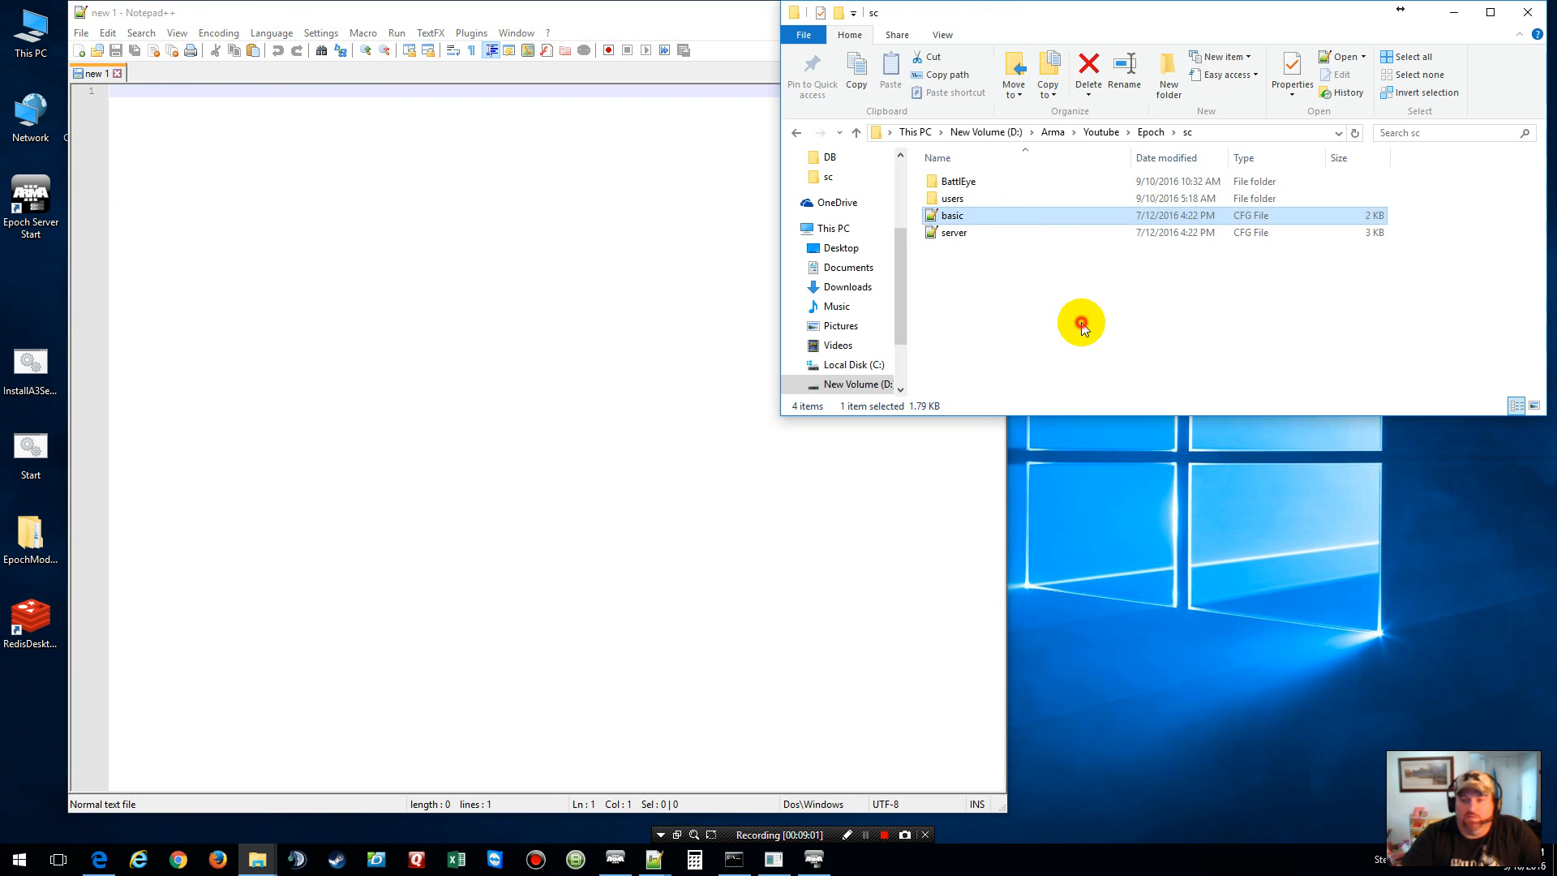
double_click(931, 233)
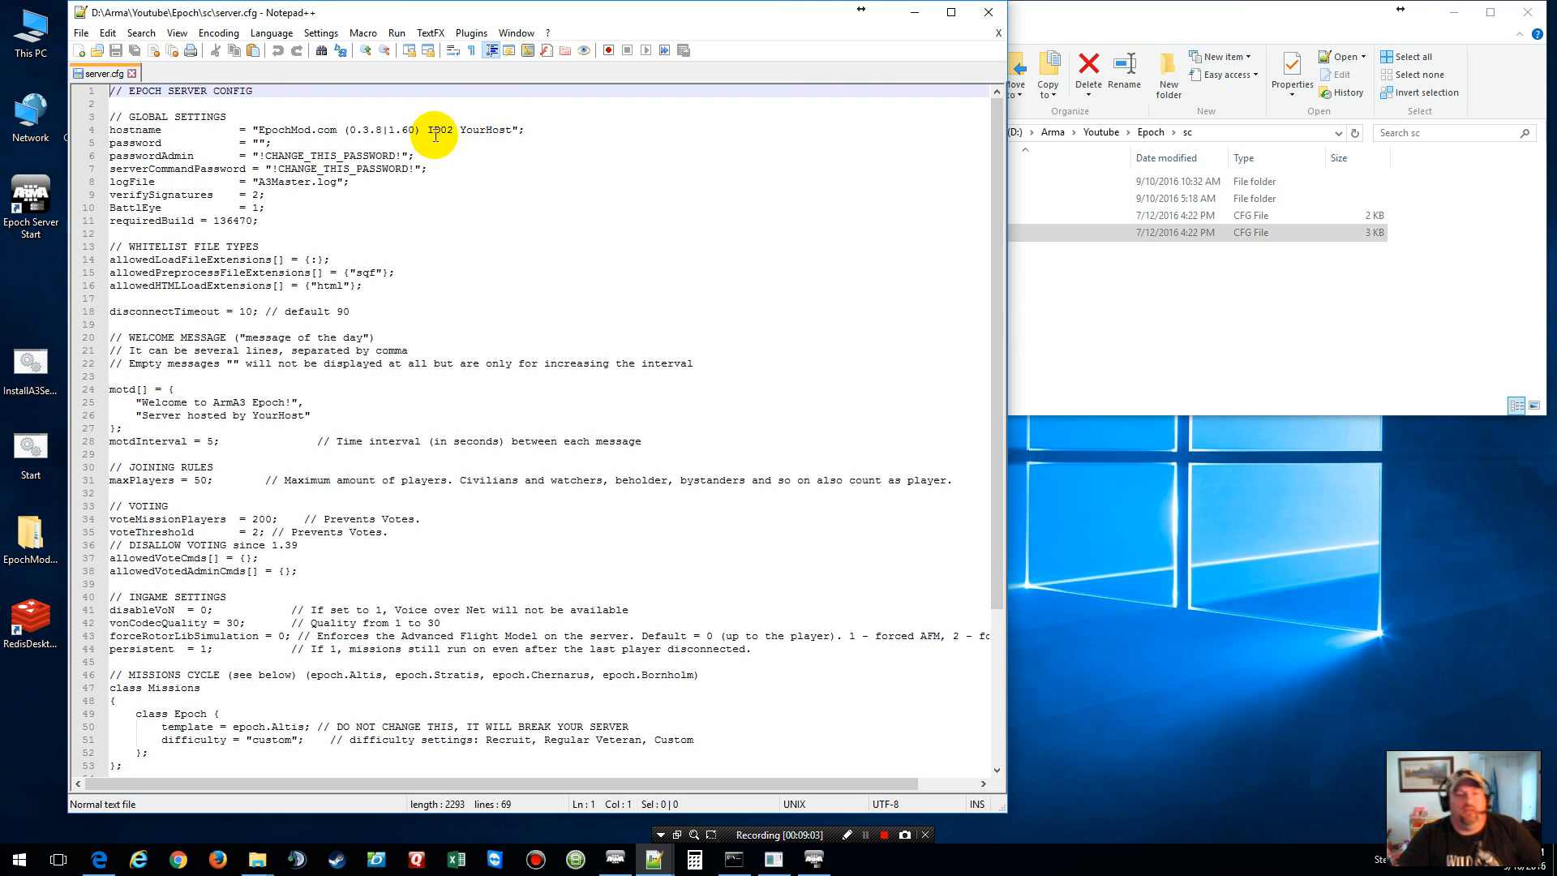
Step: Replace the server hostname with 'Youtube Test Server Epoch'
left_click(511, 129)
left_click_drag(511, 129, 261, 133)
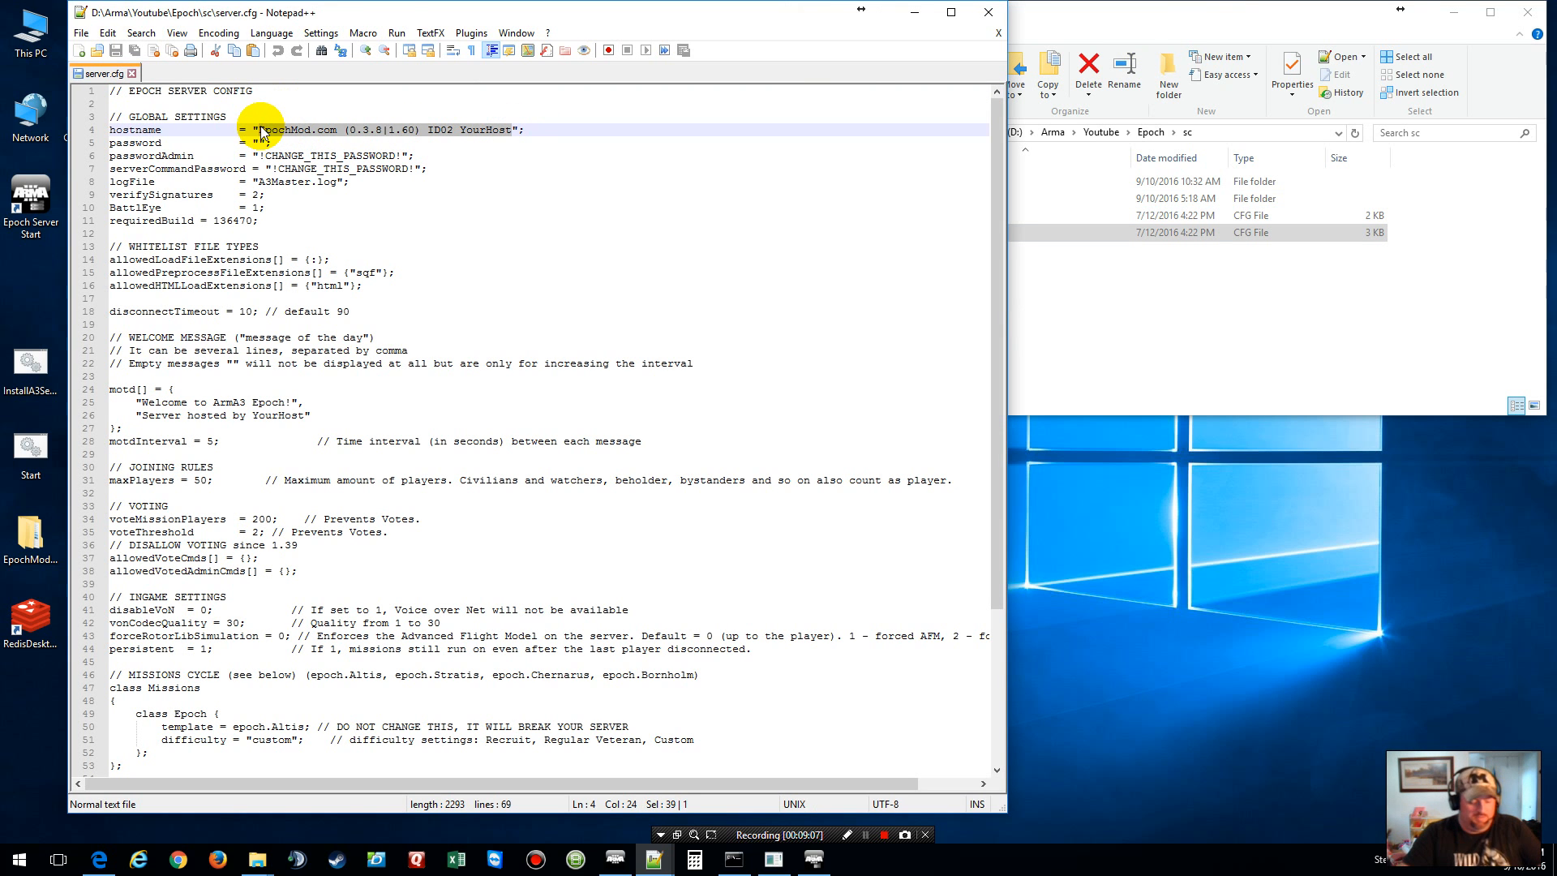
type("Yout")
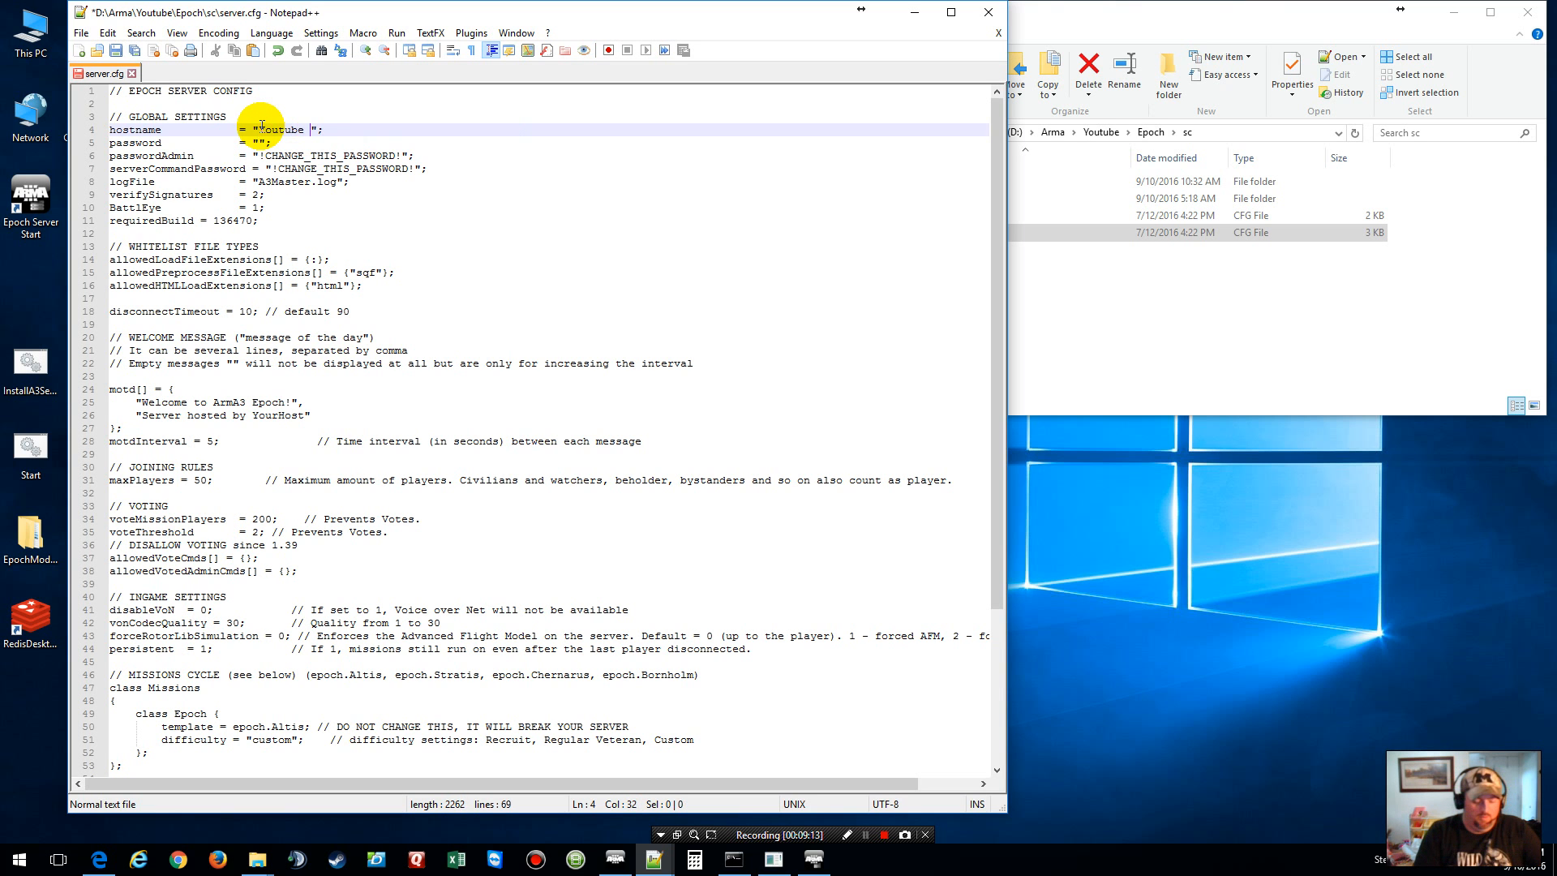
type("ube Tes")
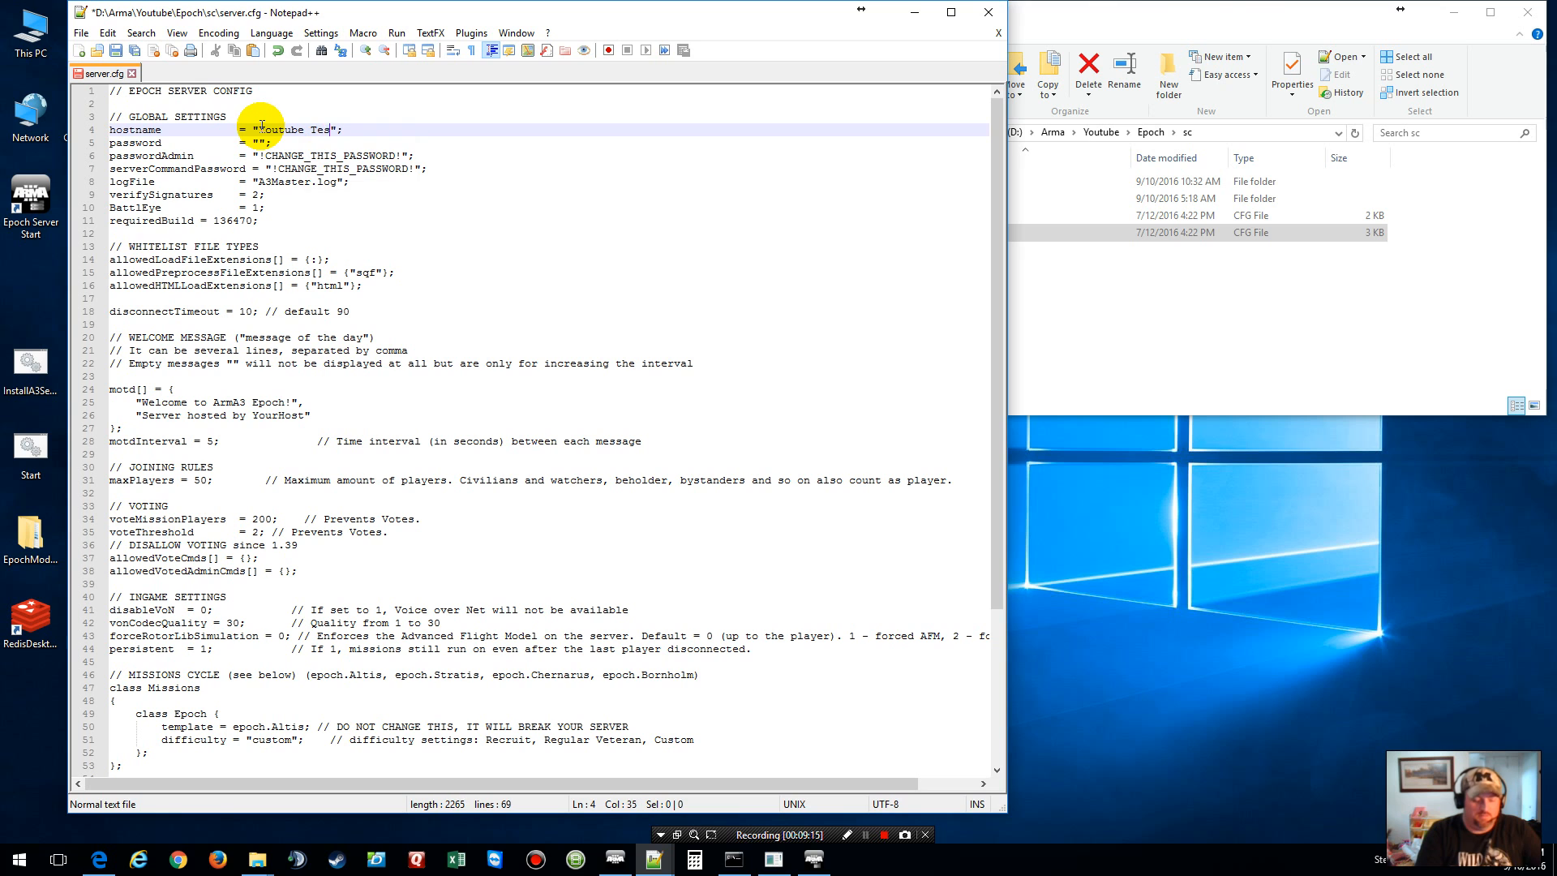
type("t Server Epo")
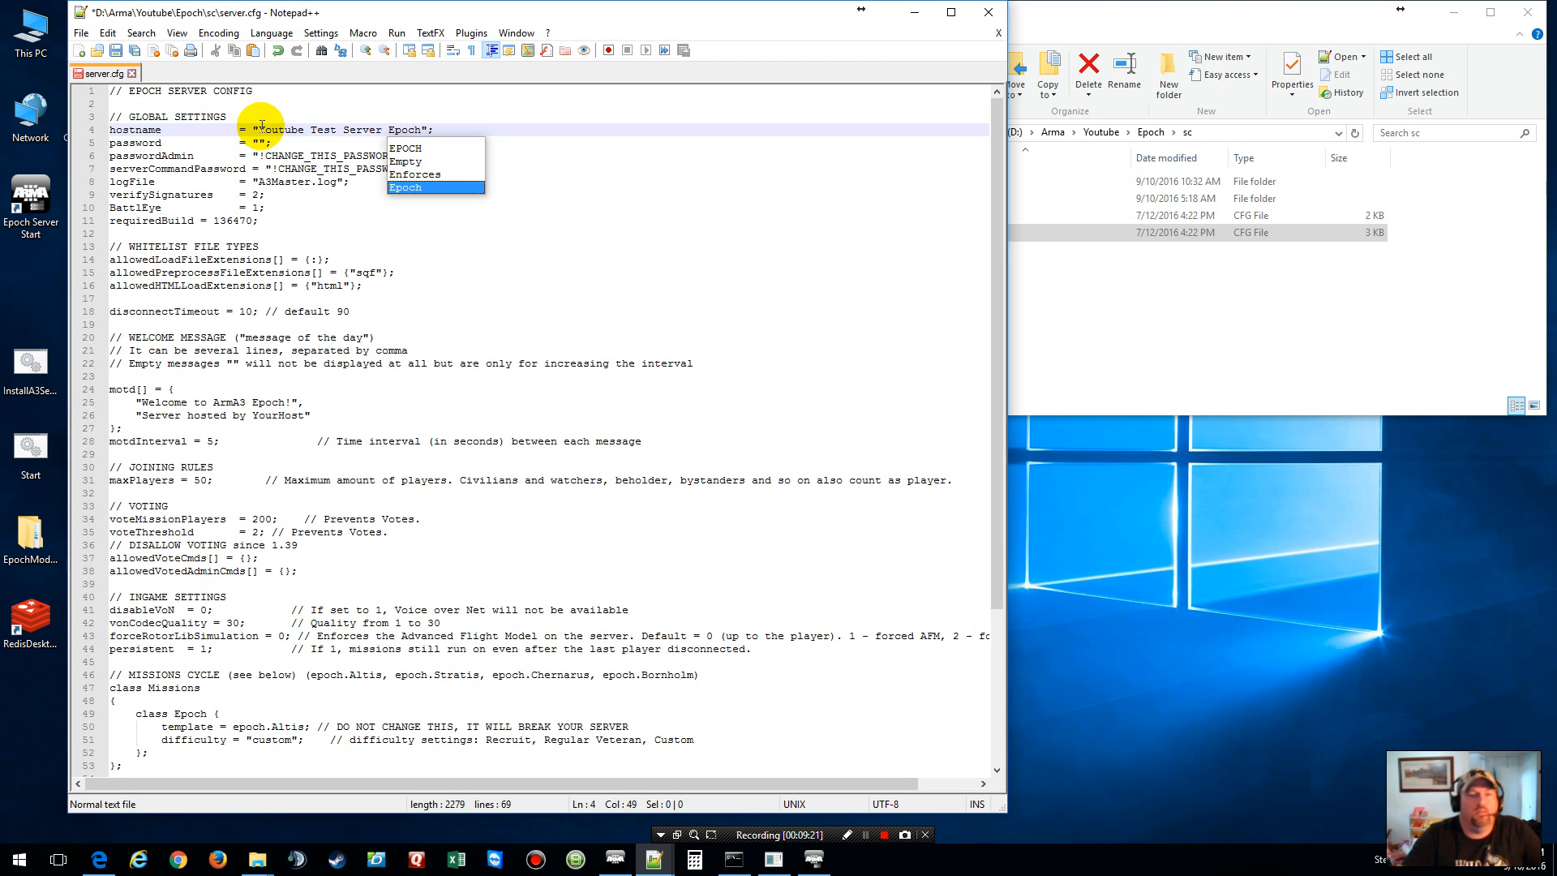
type("ch")
Step: Fill in the join password, admin password and server-command password values
left_click(257, 143)
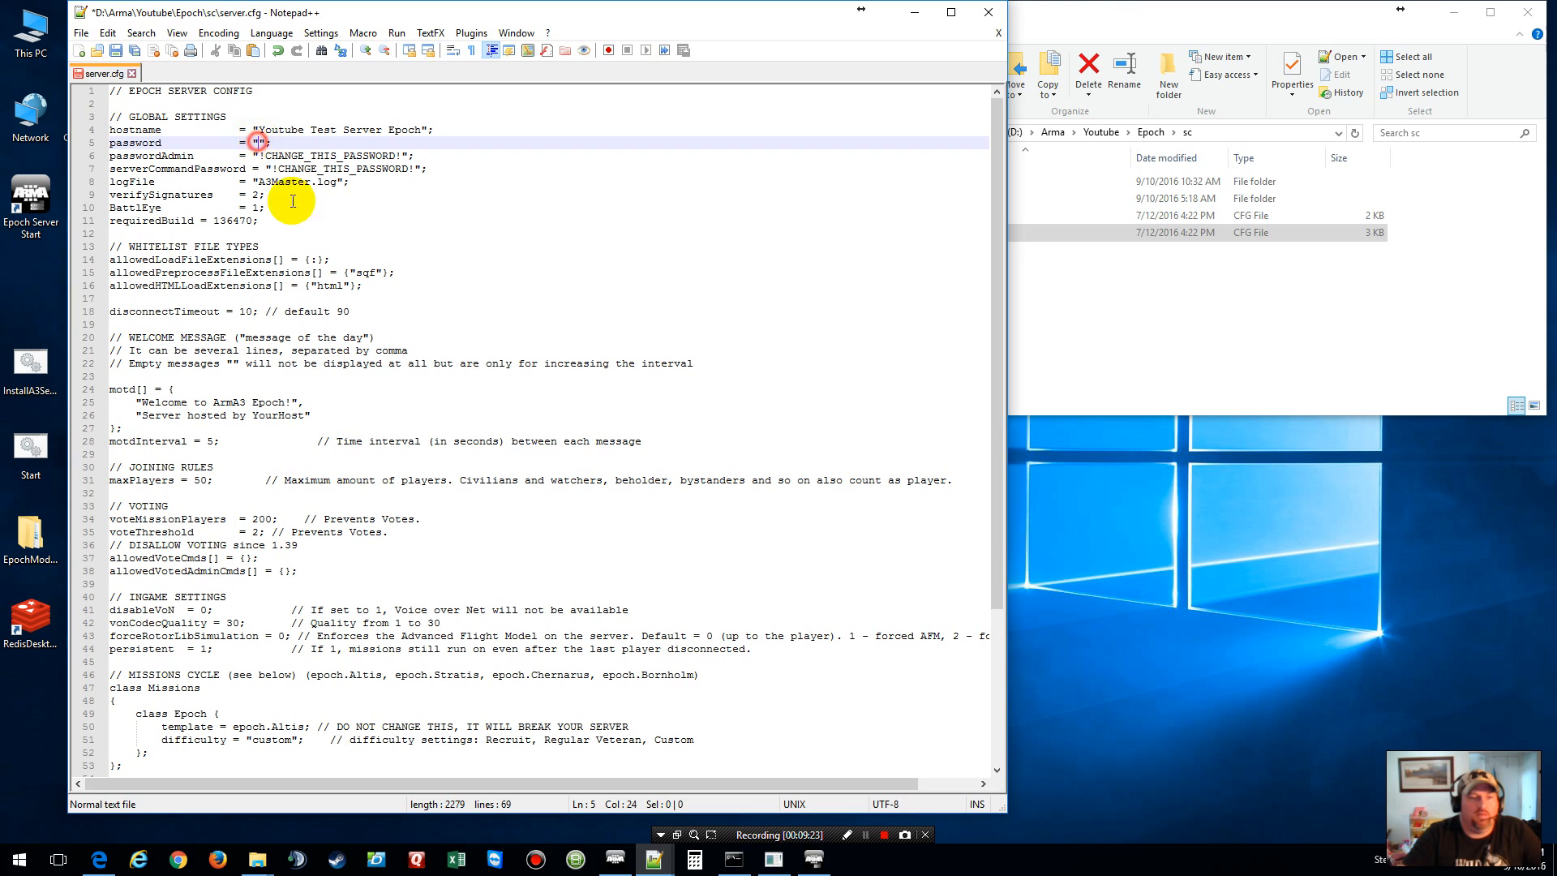
type("test")
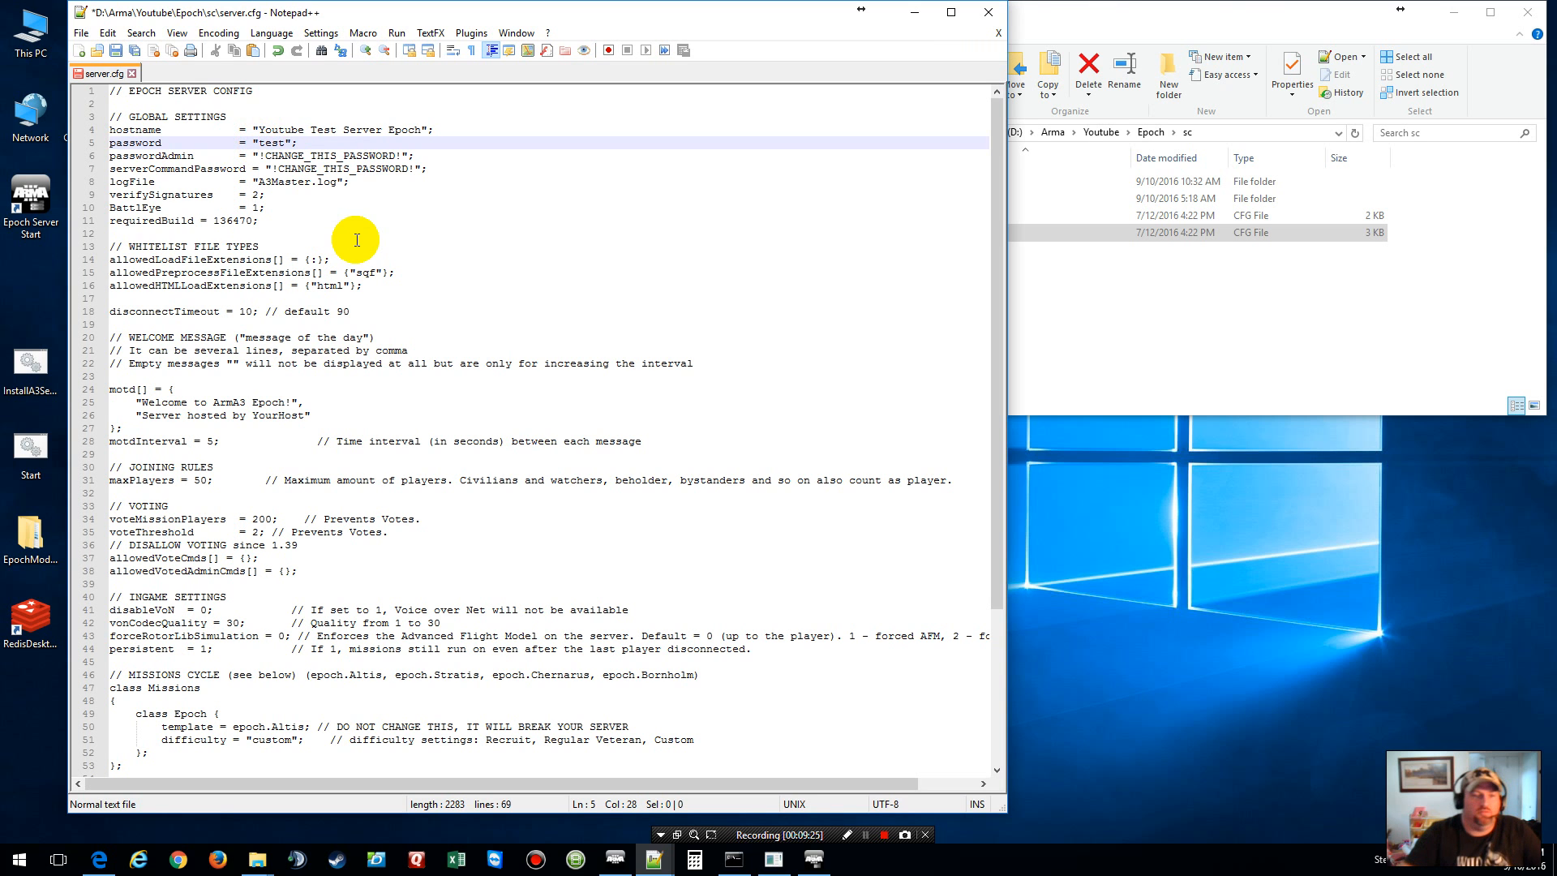
left_click_drag(401, 155, 260, 154)
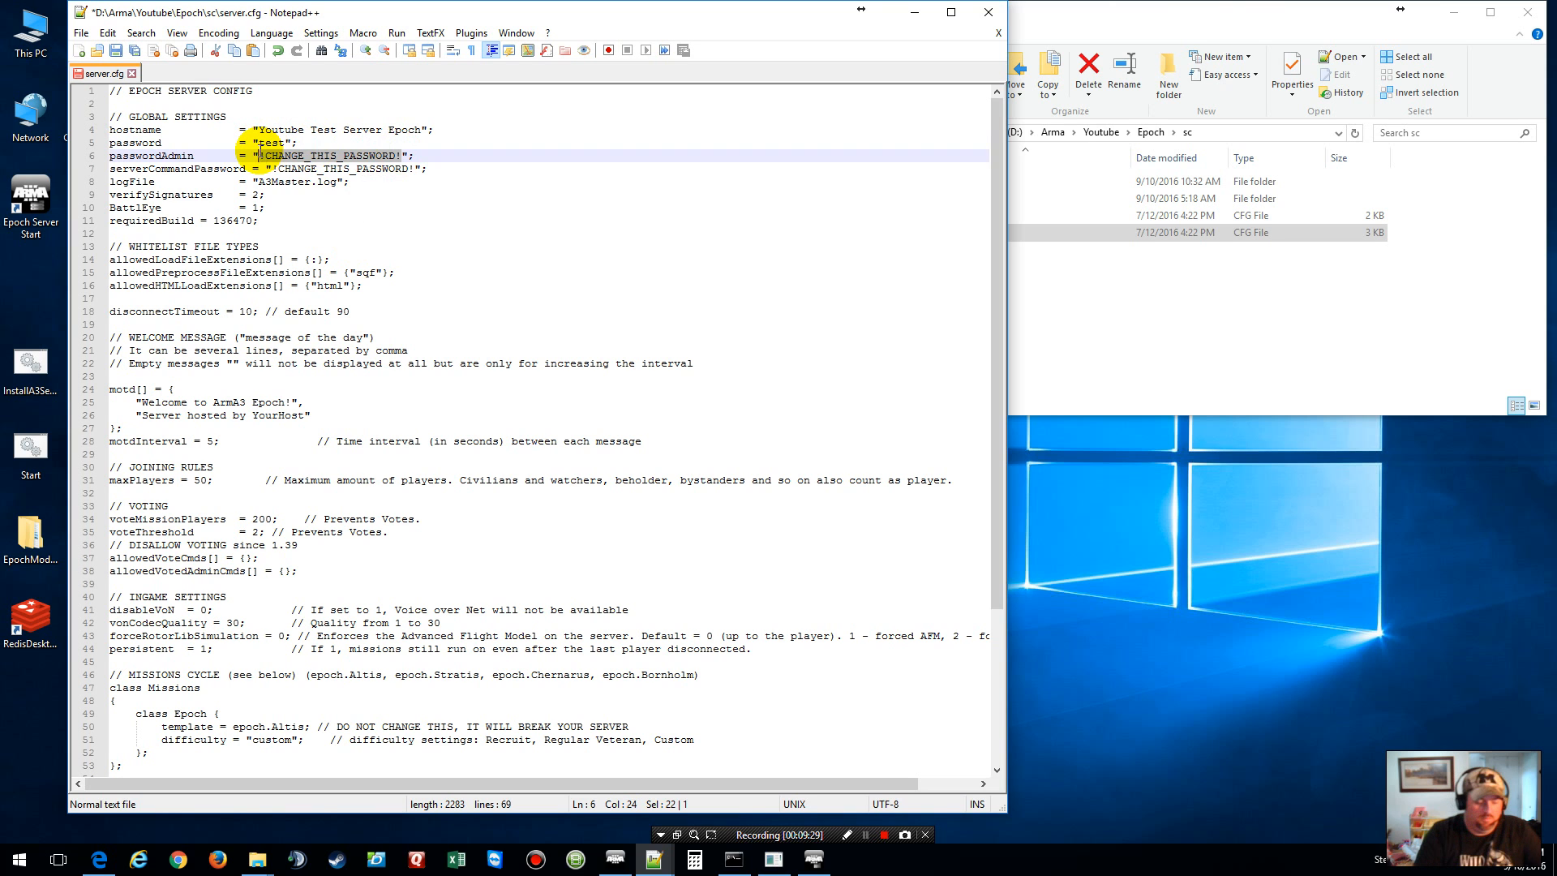
type("Test")
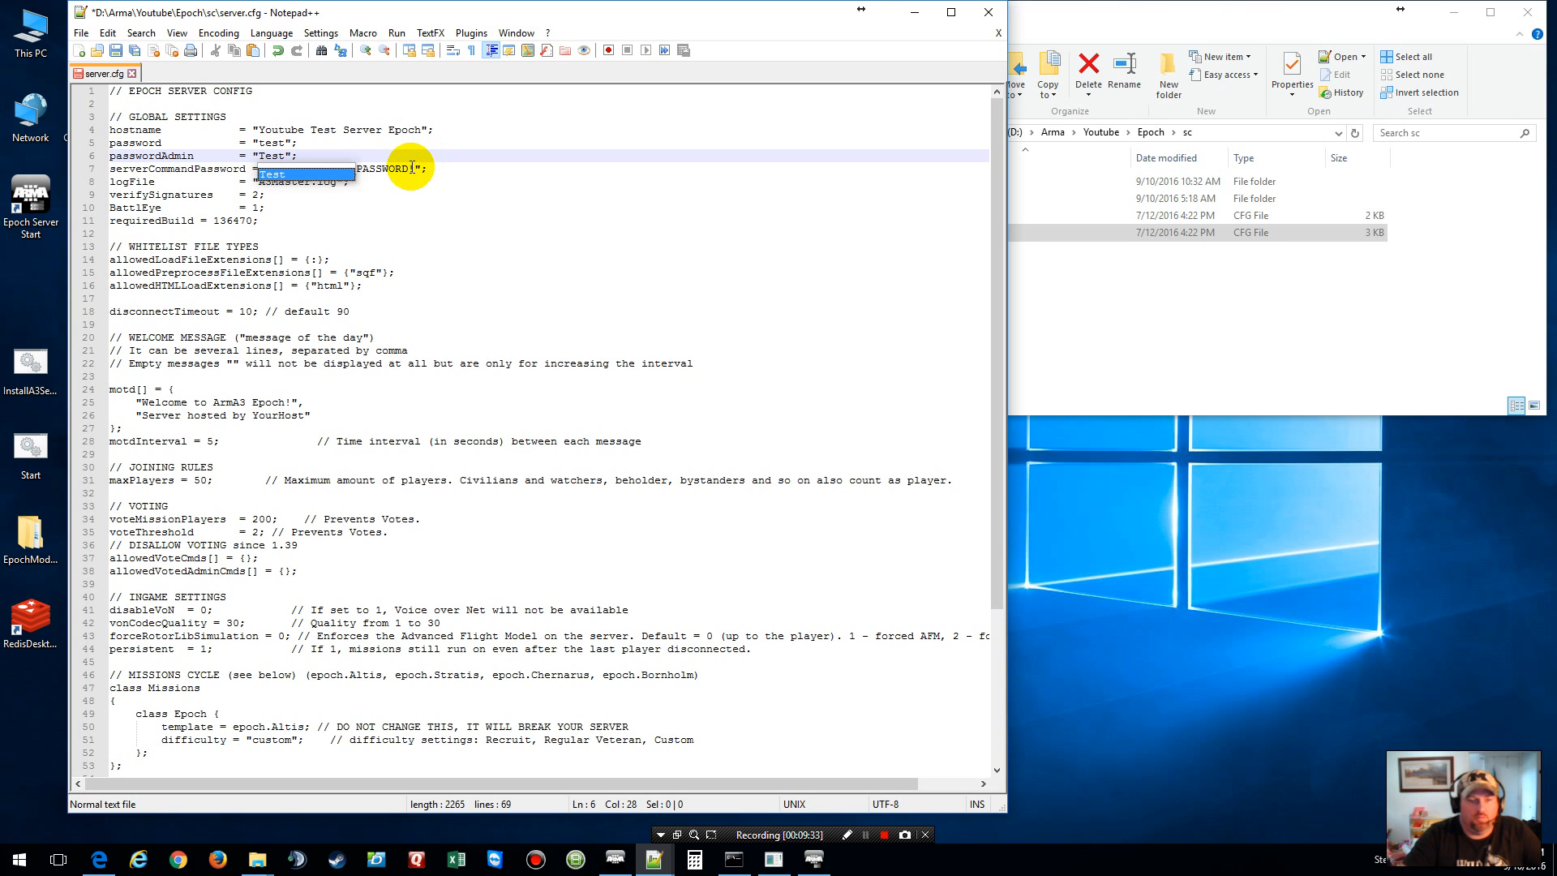
left_click_drag(414, 168, 270, 168)
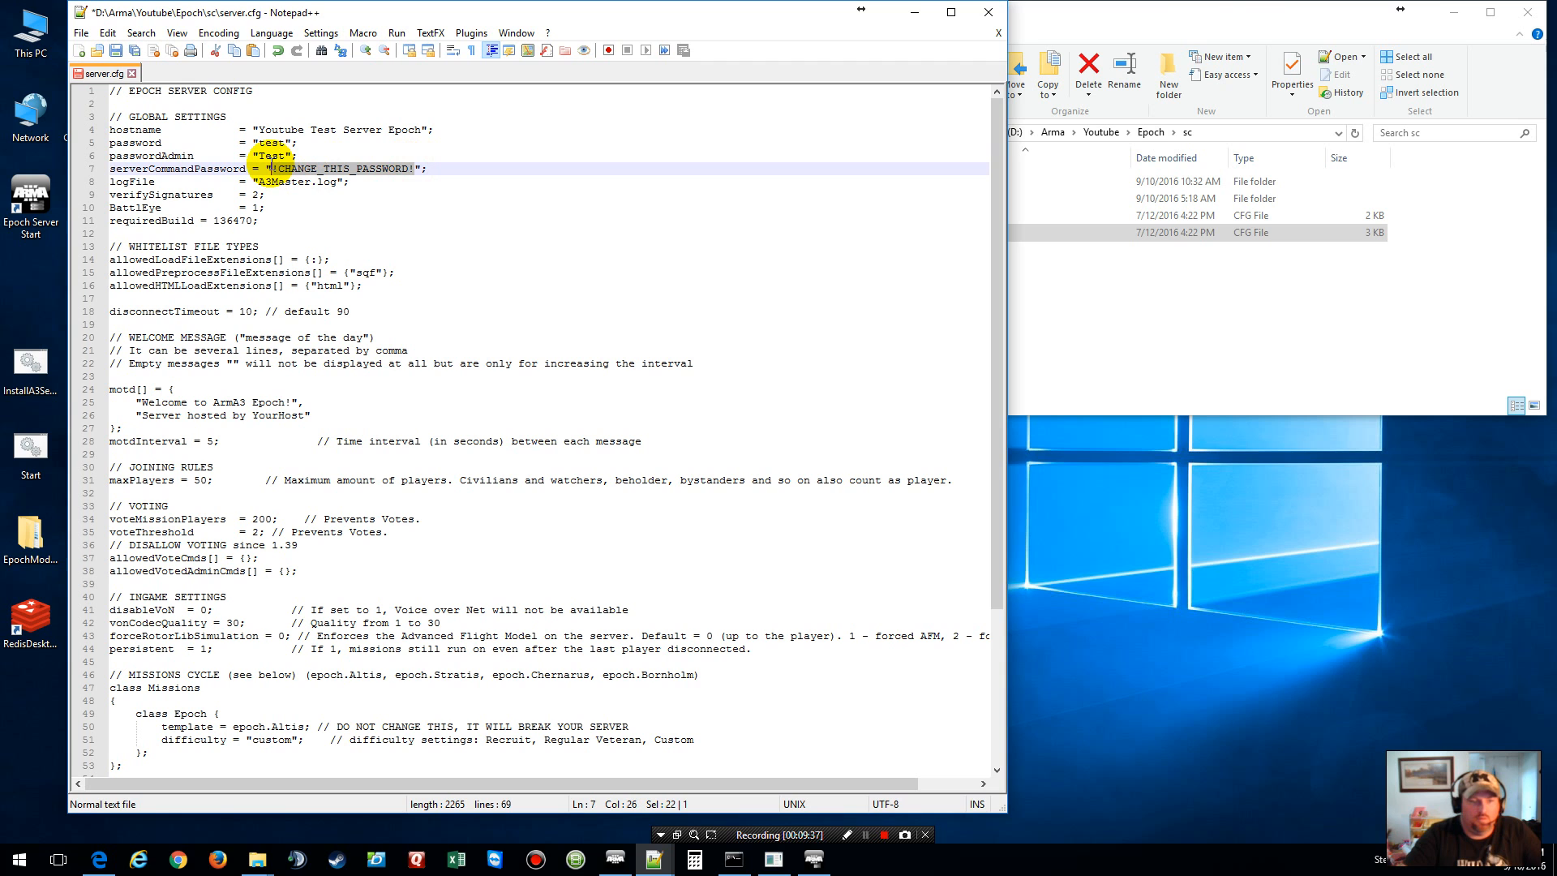
type("Test")
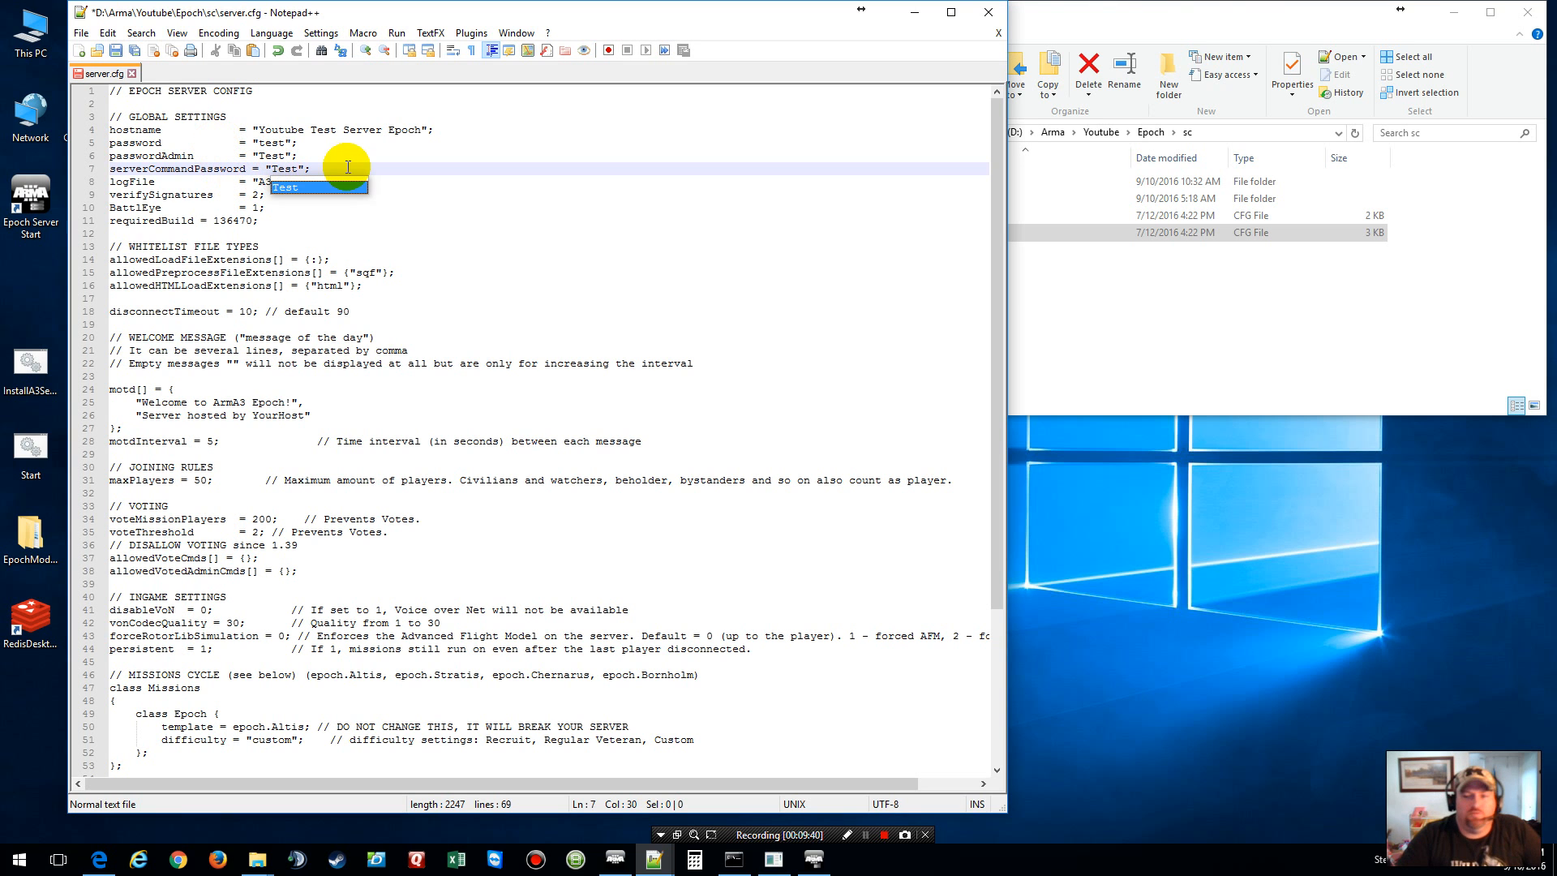
left_click(1161, 12)
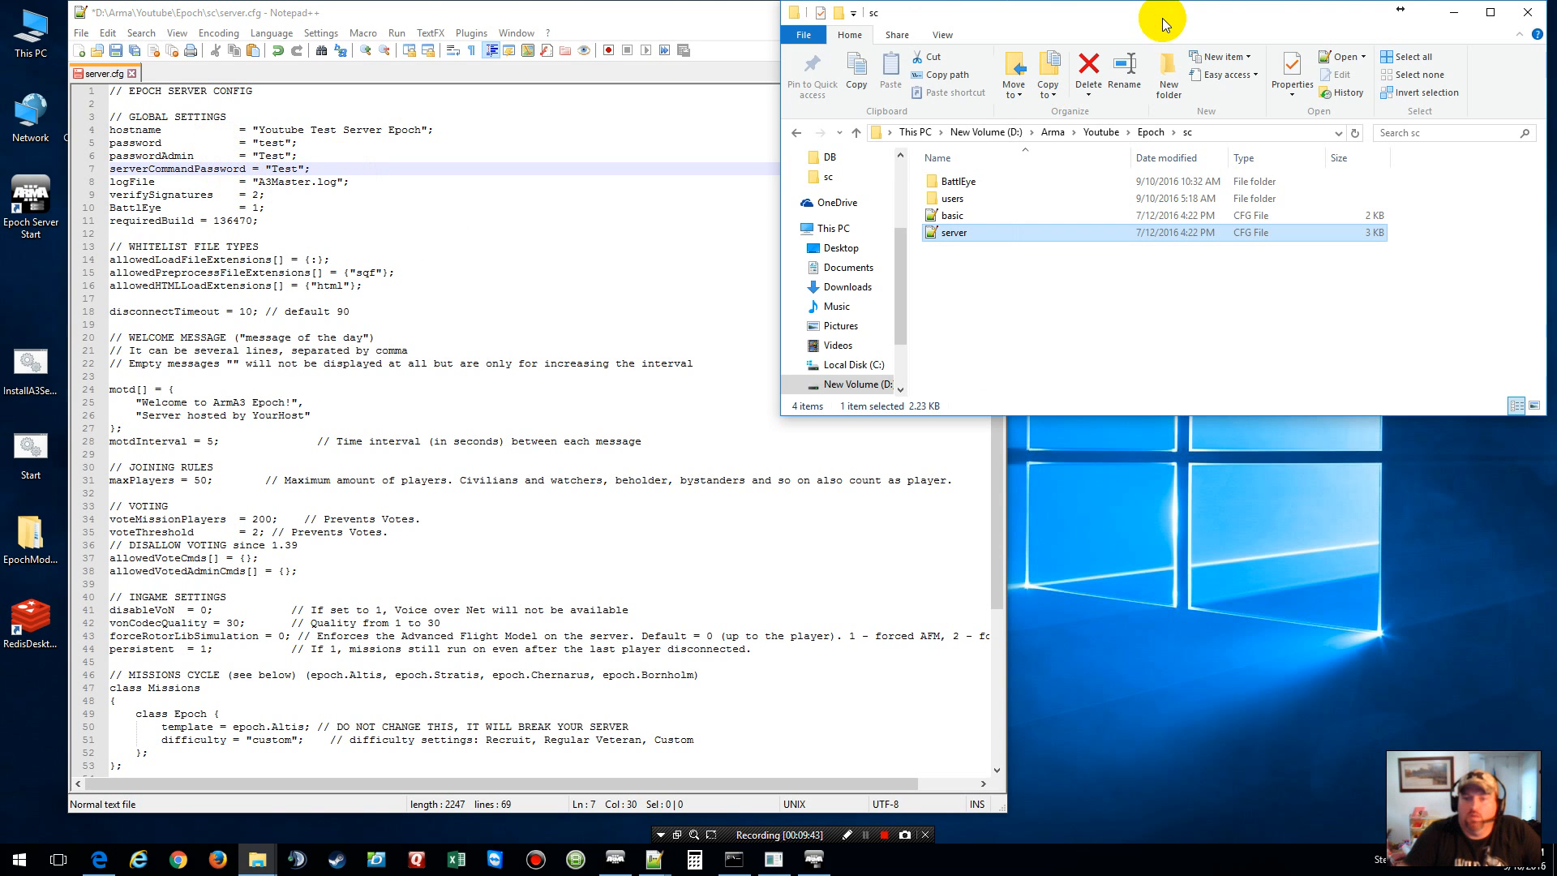
left_click(1149, 132)
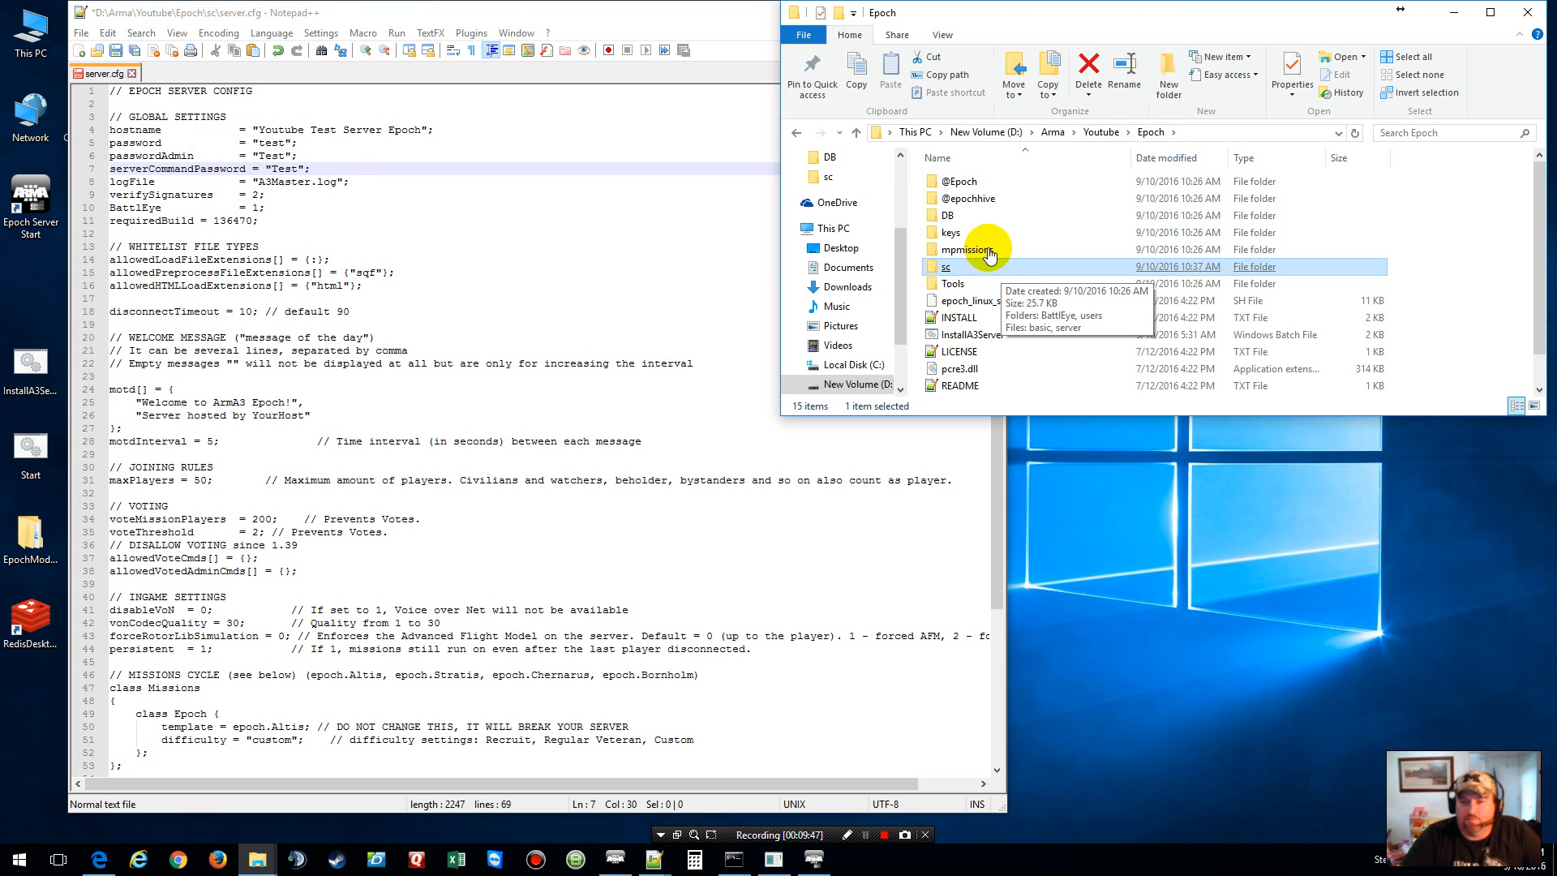
double_click(970, 200)
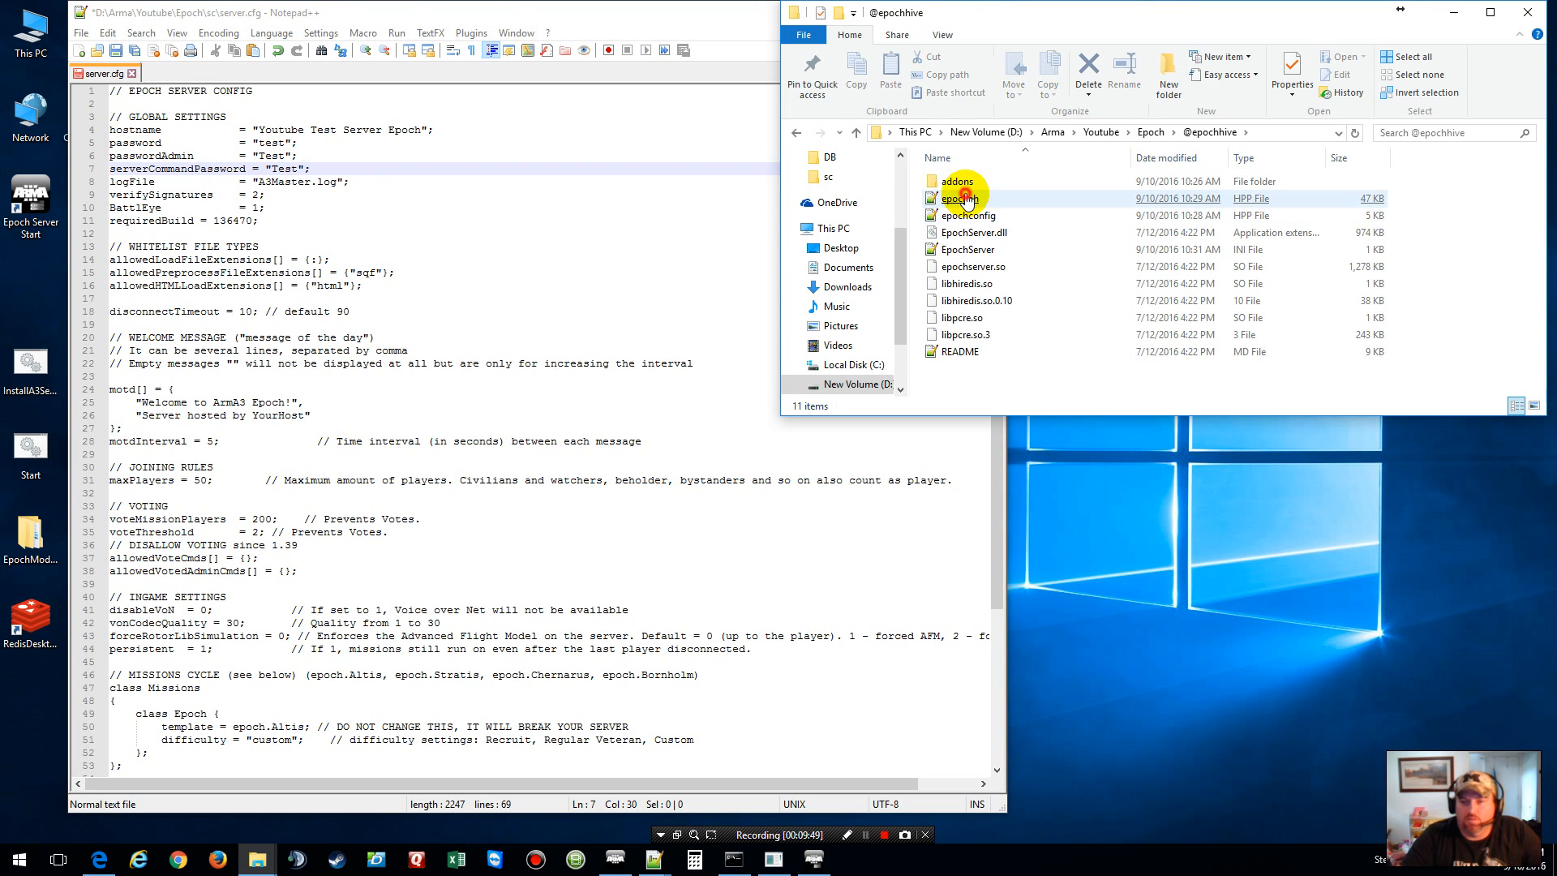
double_click(969, 199)
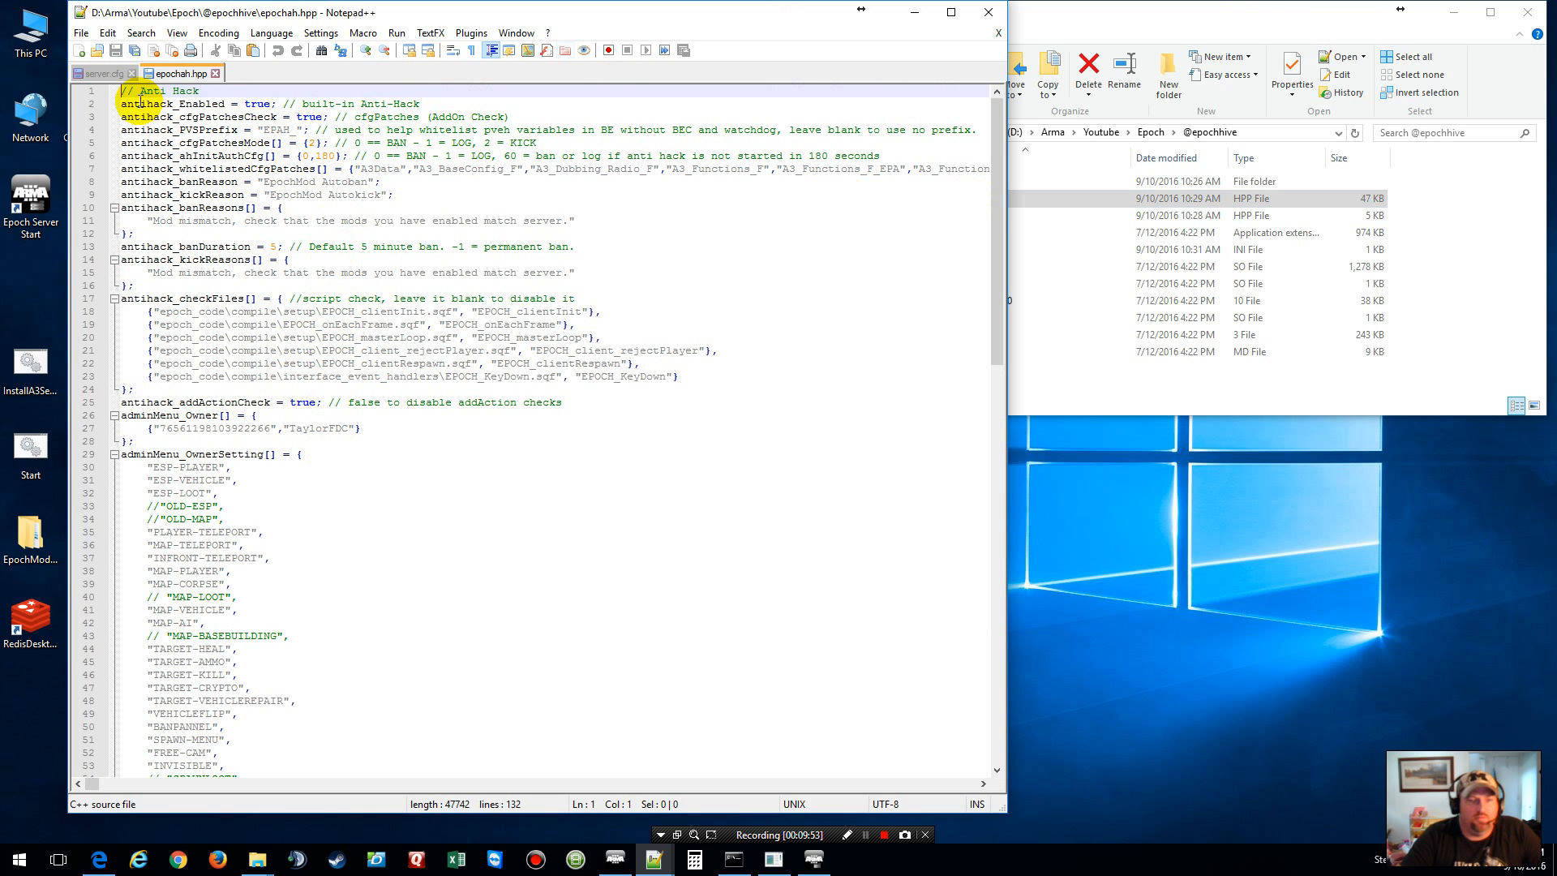
left_click(215, 73)
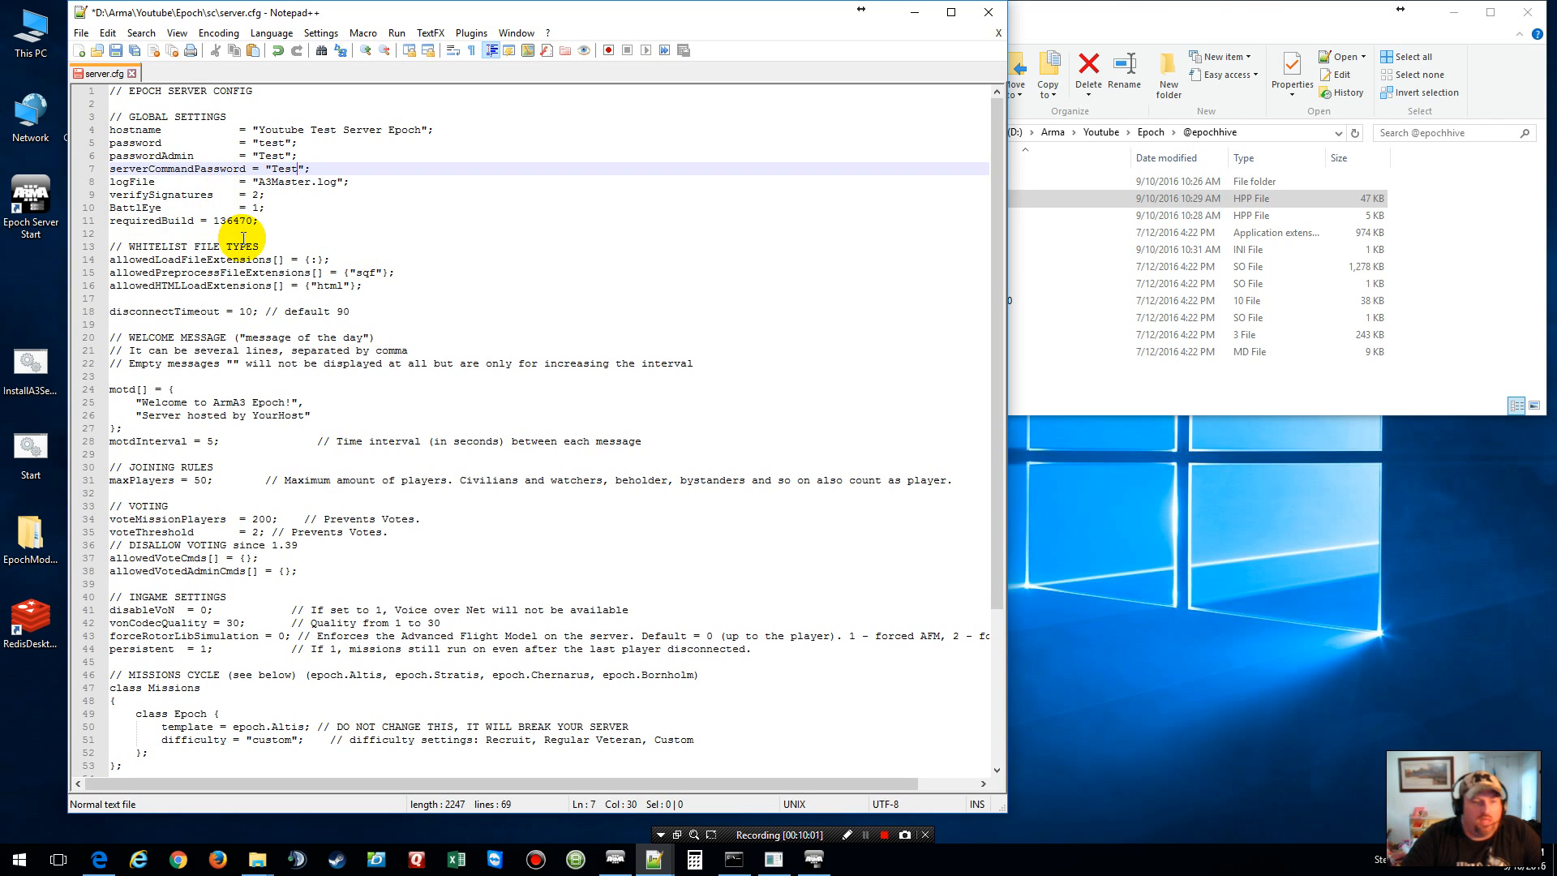
Step: Change 'YourHost' to 'Me' in the welcome message, then save and close server.cfg
scroll(243, 239, "down", 2)
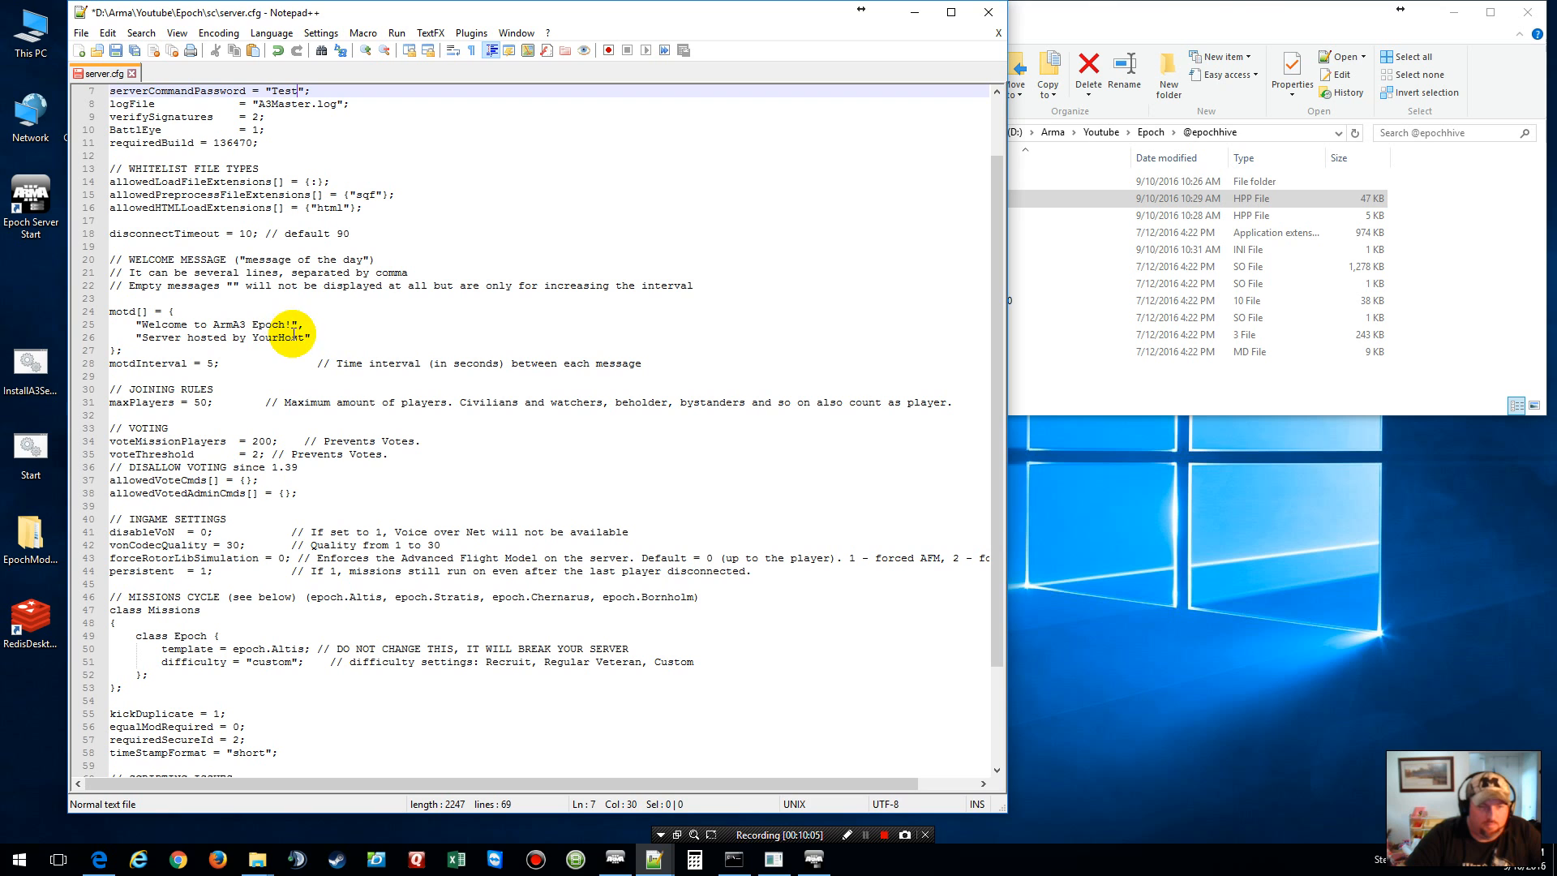
left_click_drag(304, 337, 254, 334)
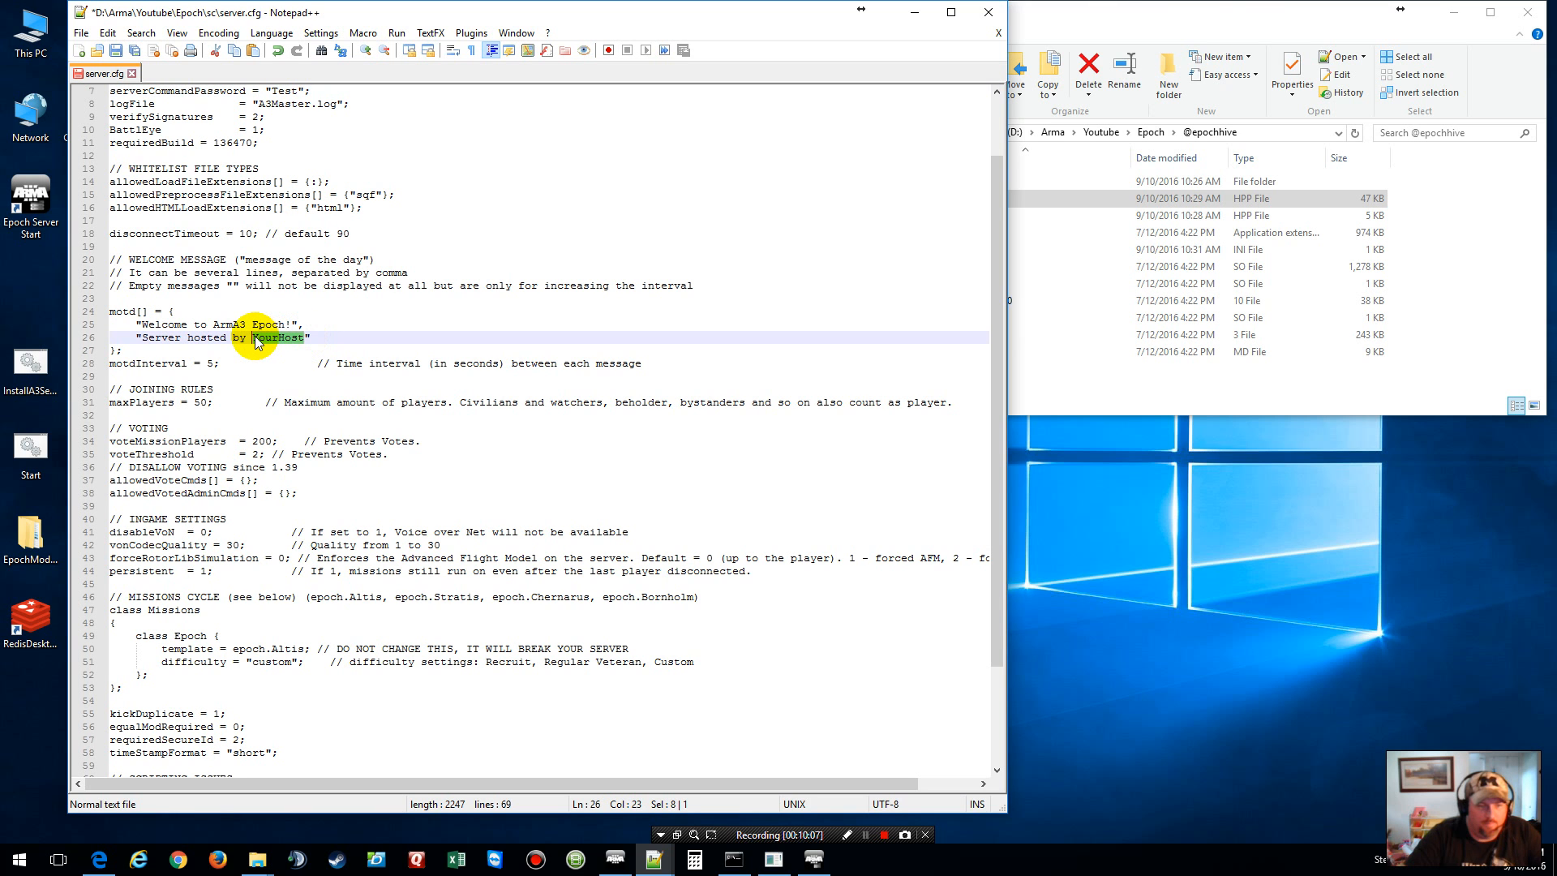
type("Me")
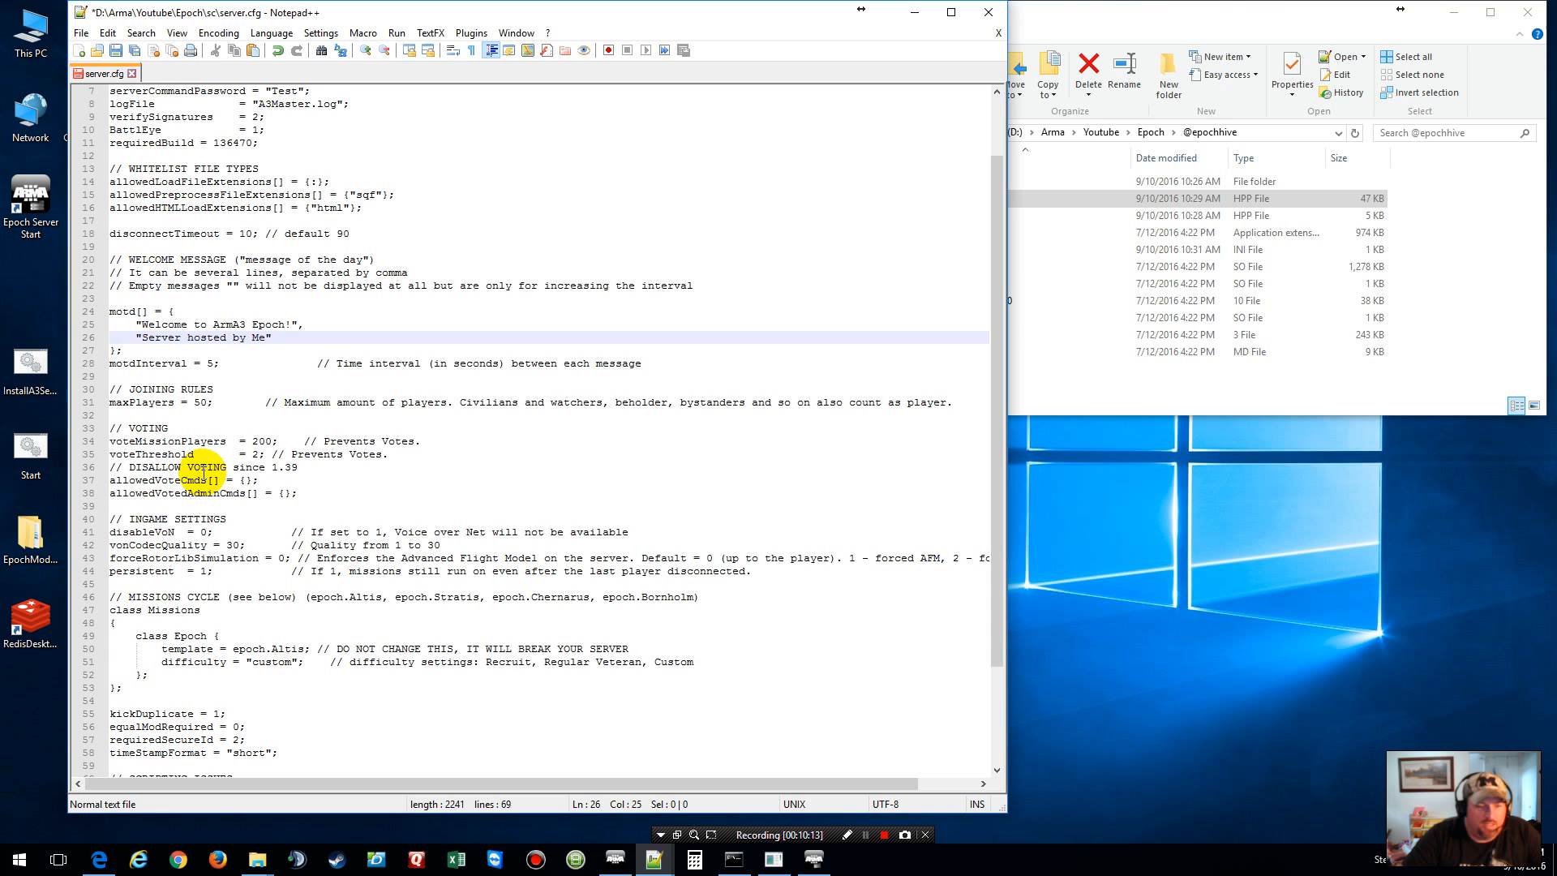
scroll(204, 472, "down", 4)
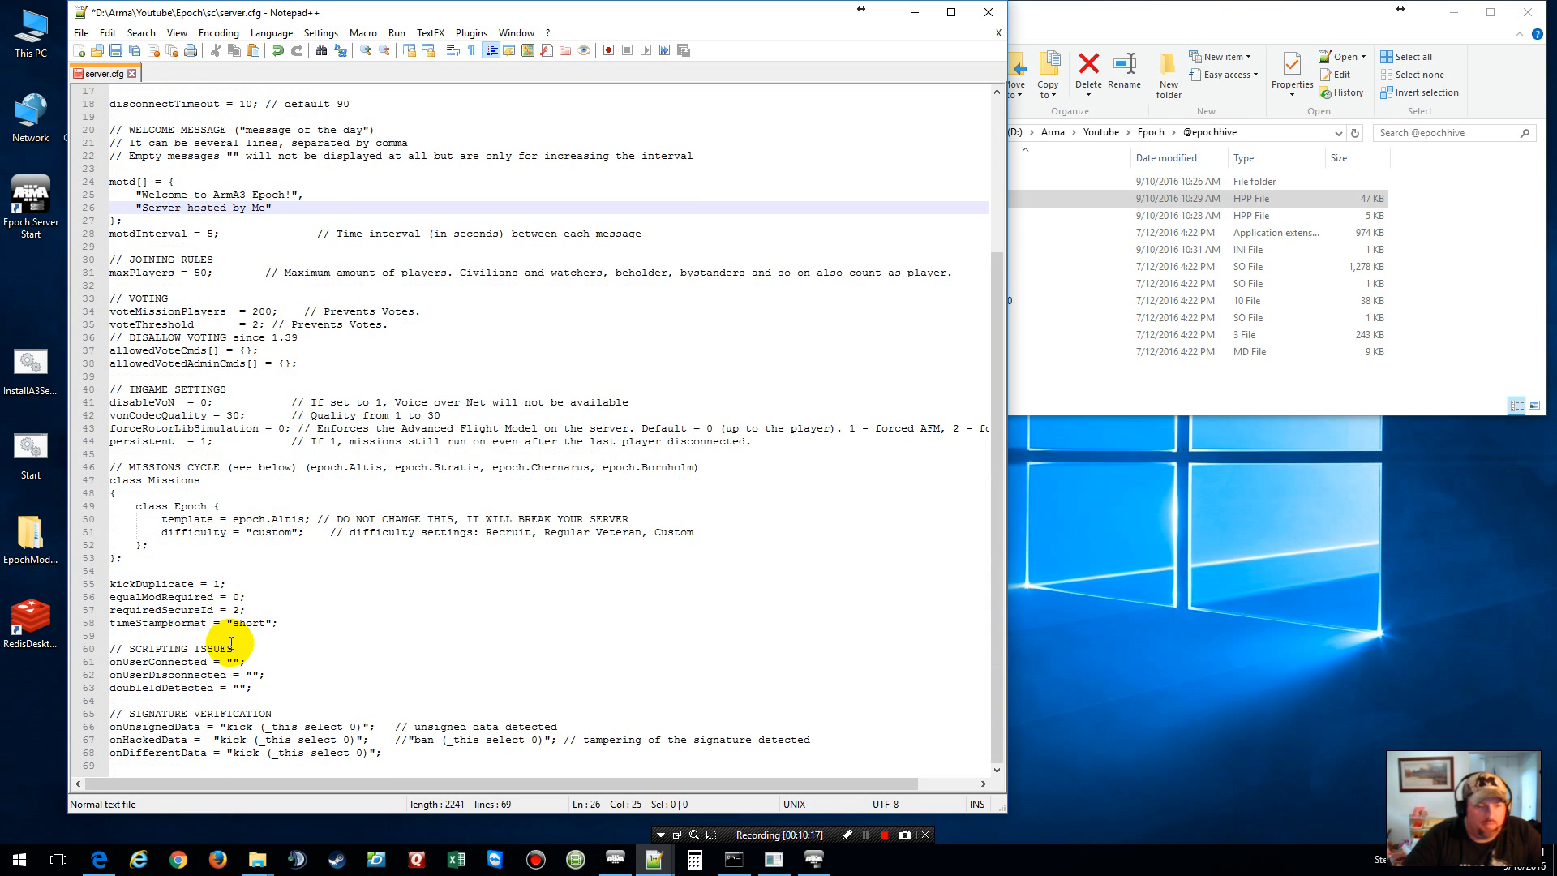
scroll(272, 376, "up", 5)
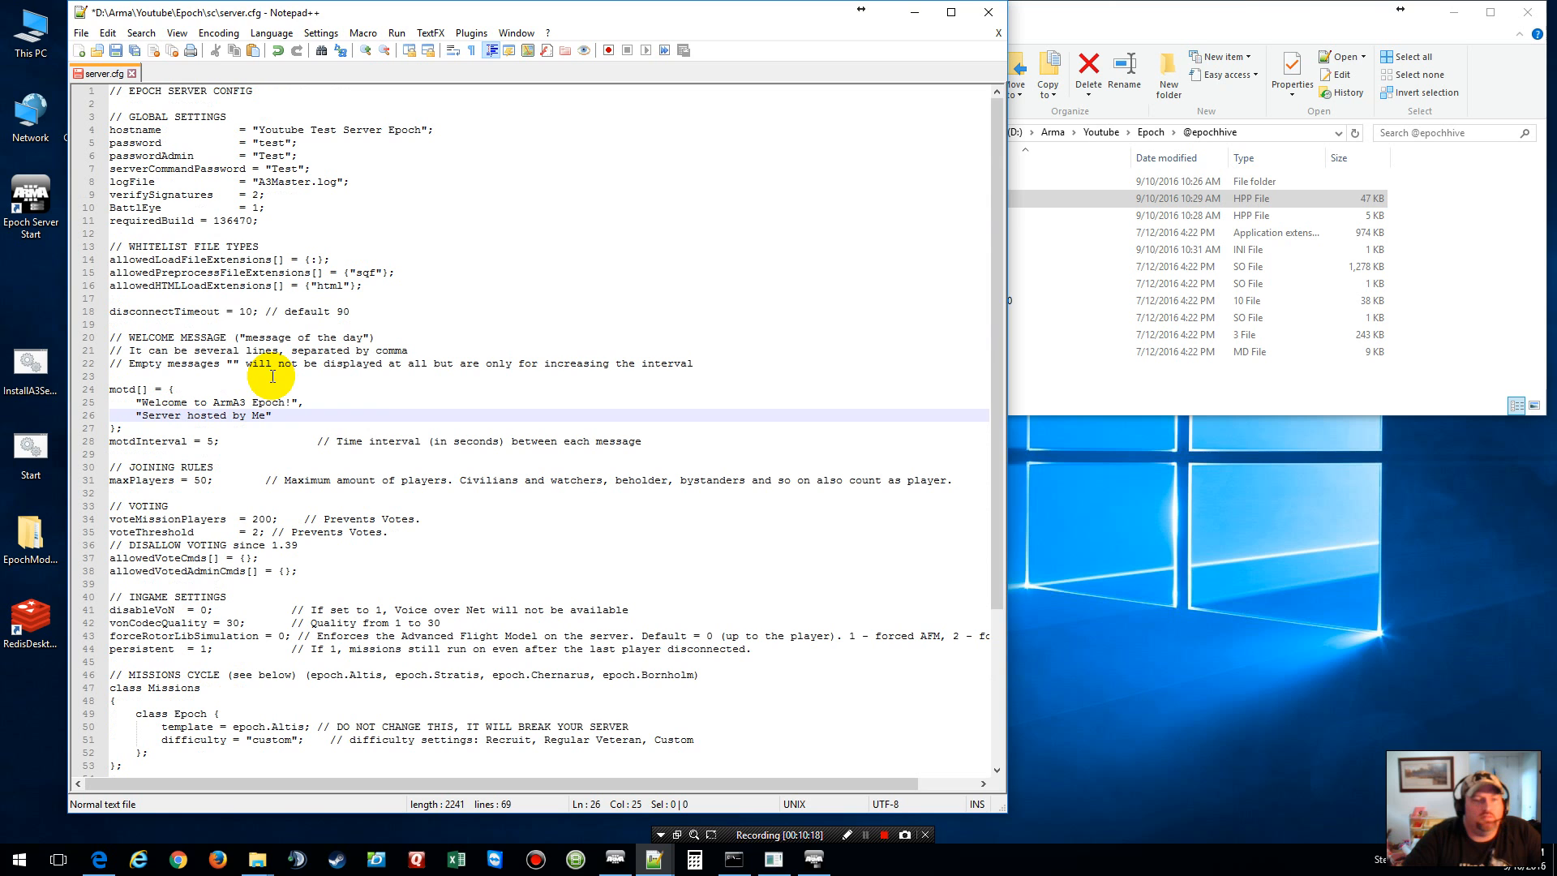
left_click(117, 52)
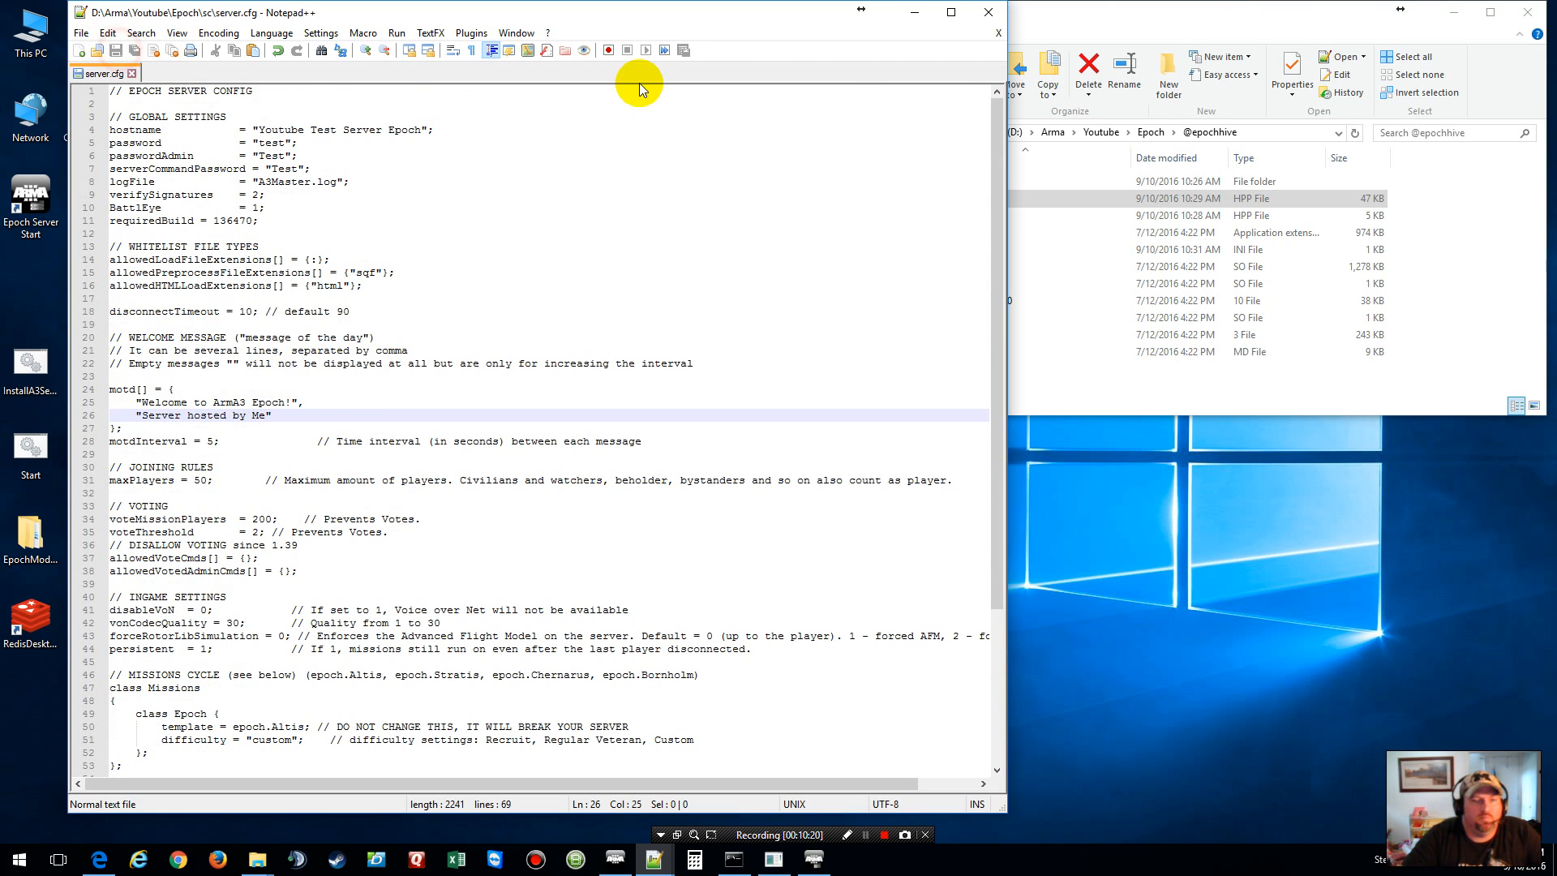
left_click(999, 32)
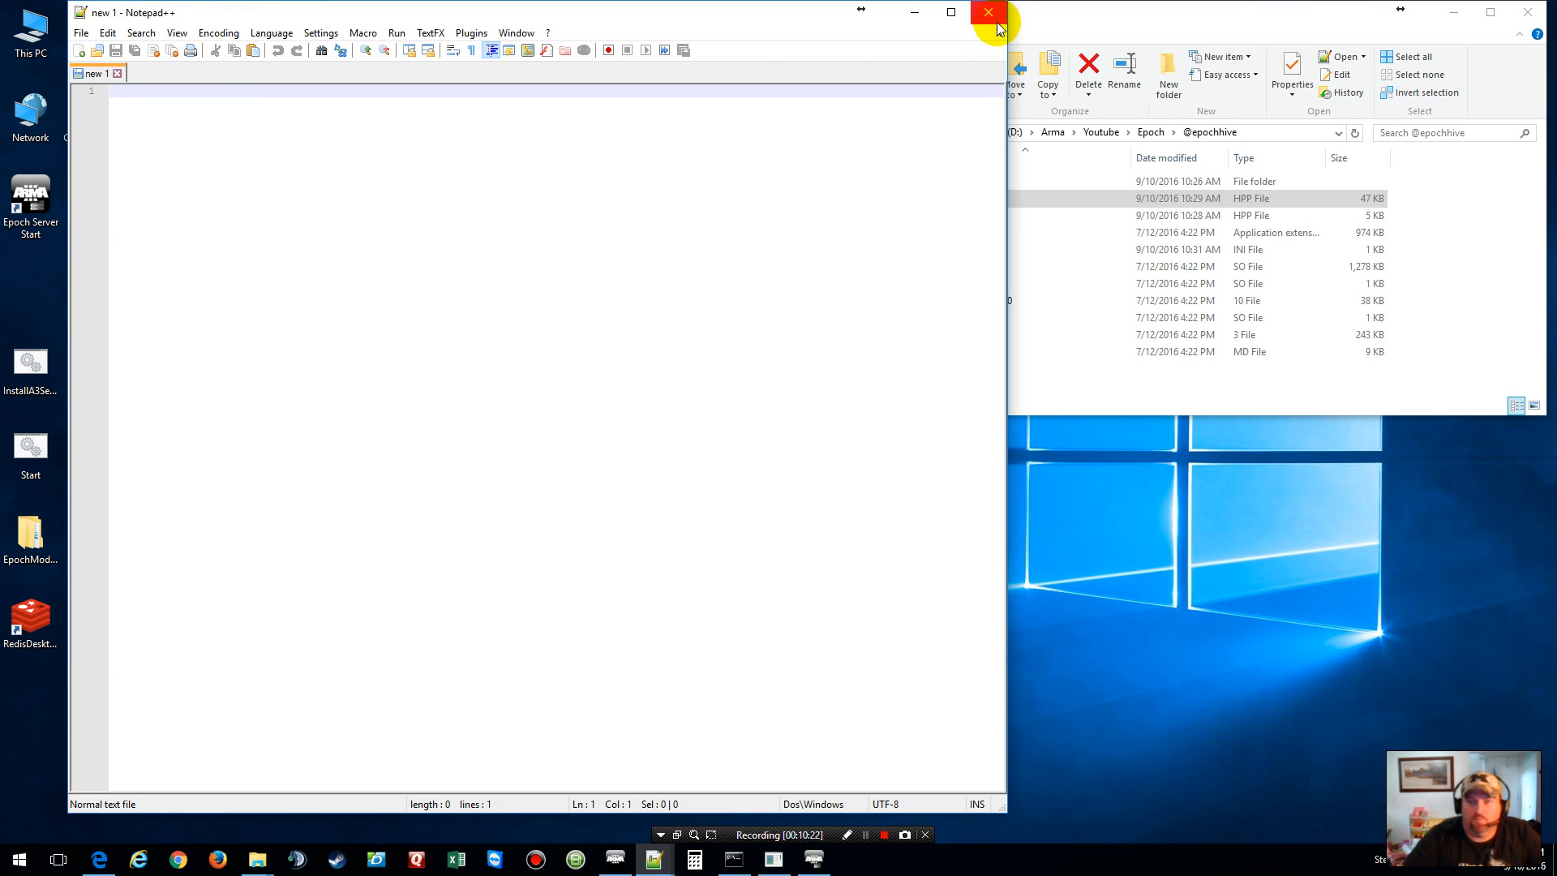
Step: Open EpochServer.ini in Notepad++ and close it again
left_click(989, 12)
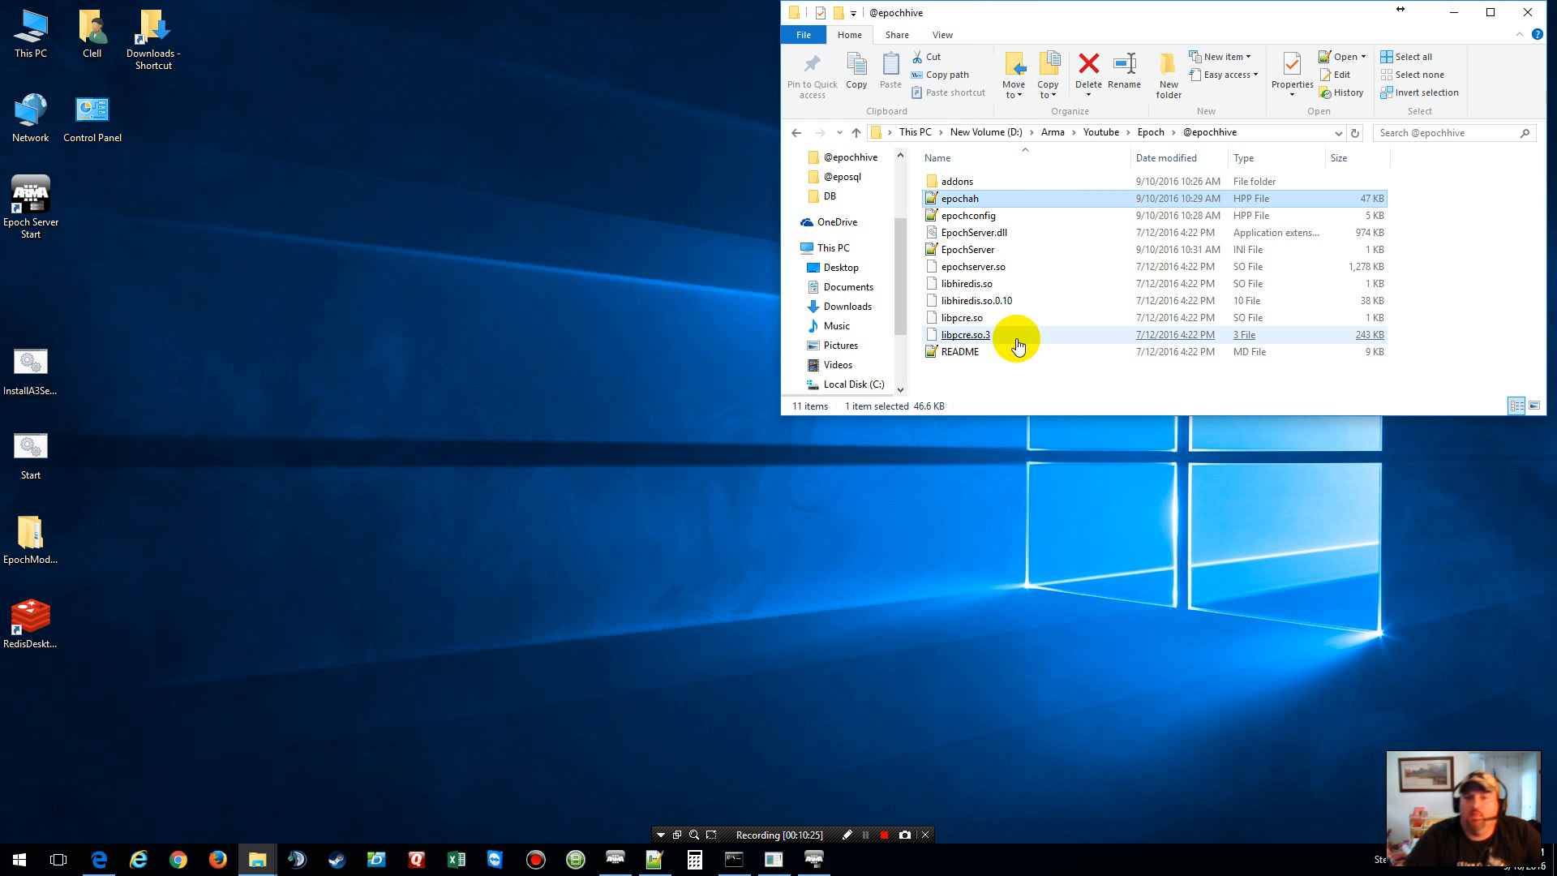
double_click(974, 252)
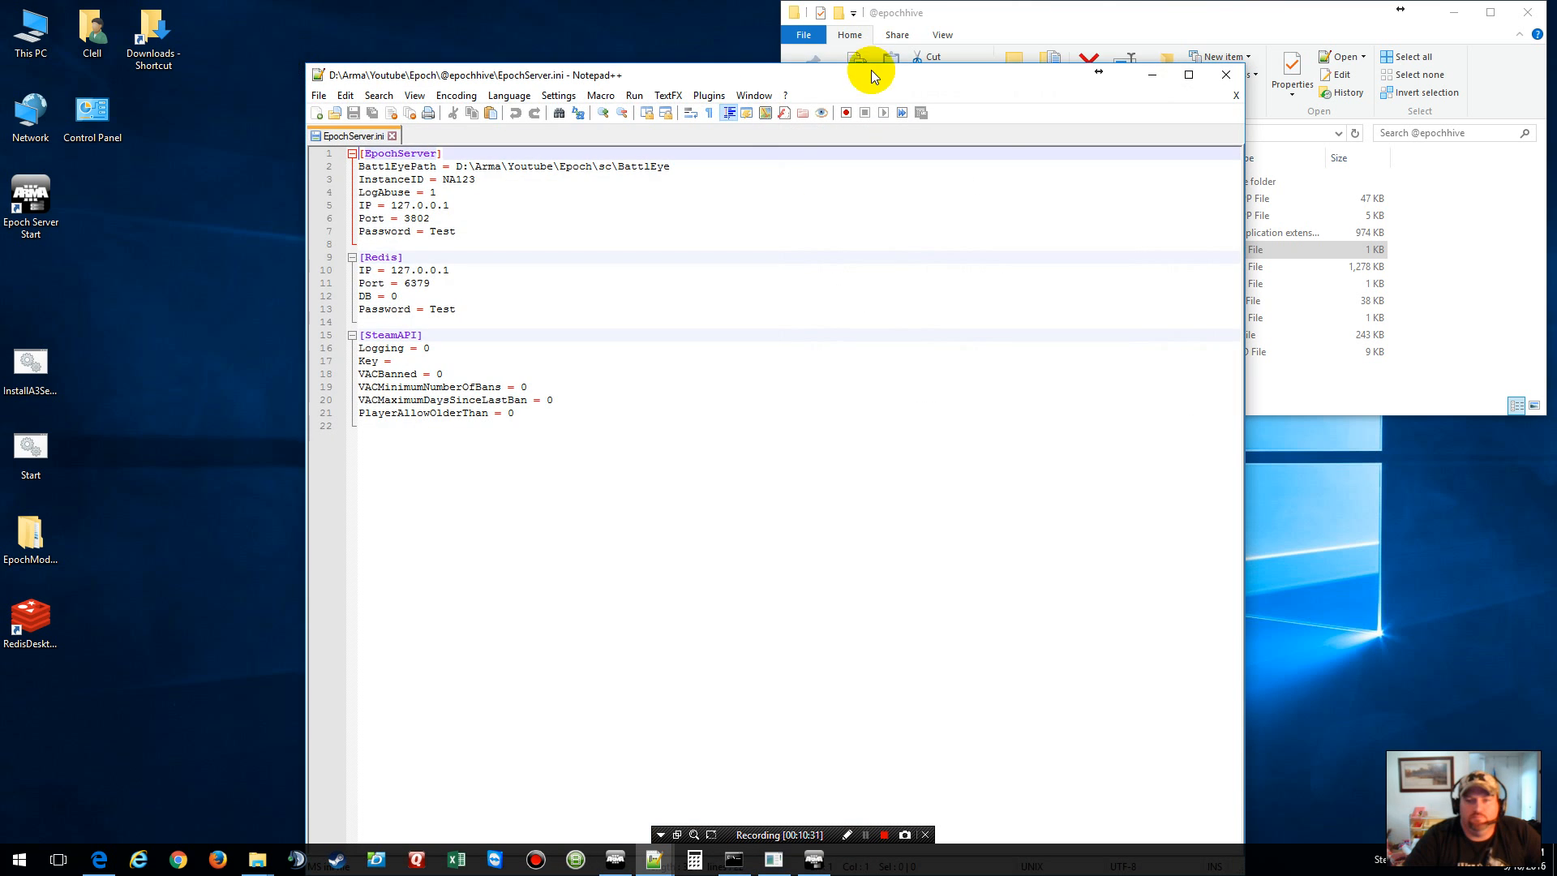
left_click_drag(871, 70, 636, 12)
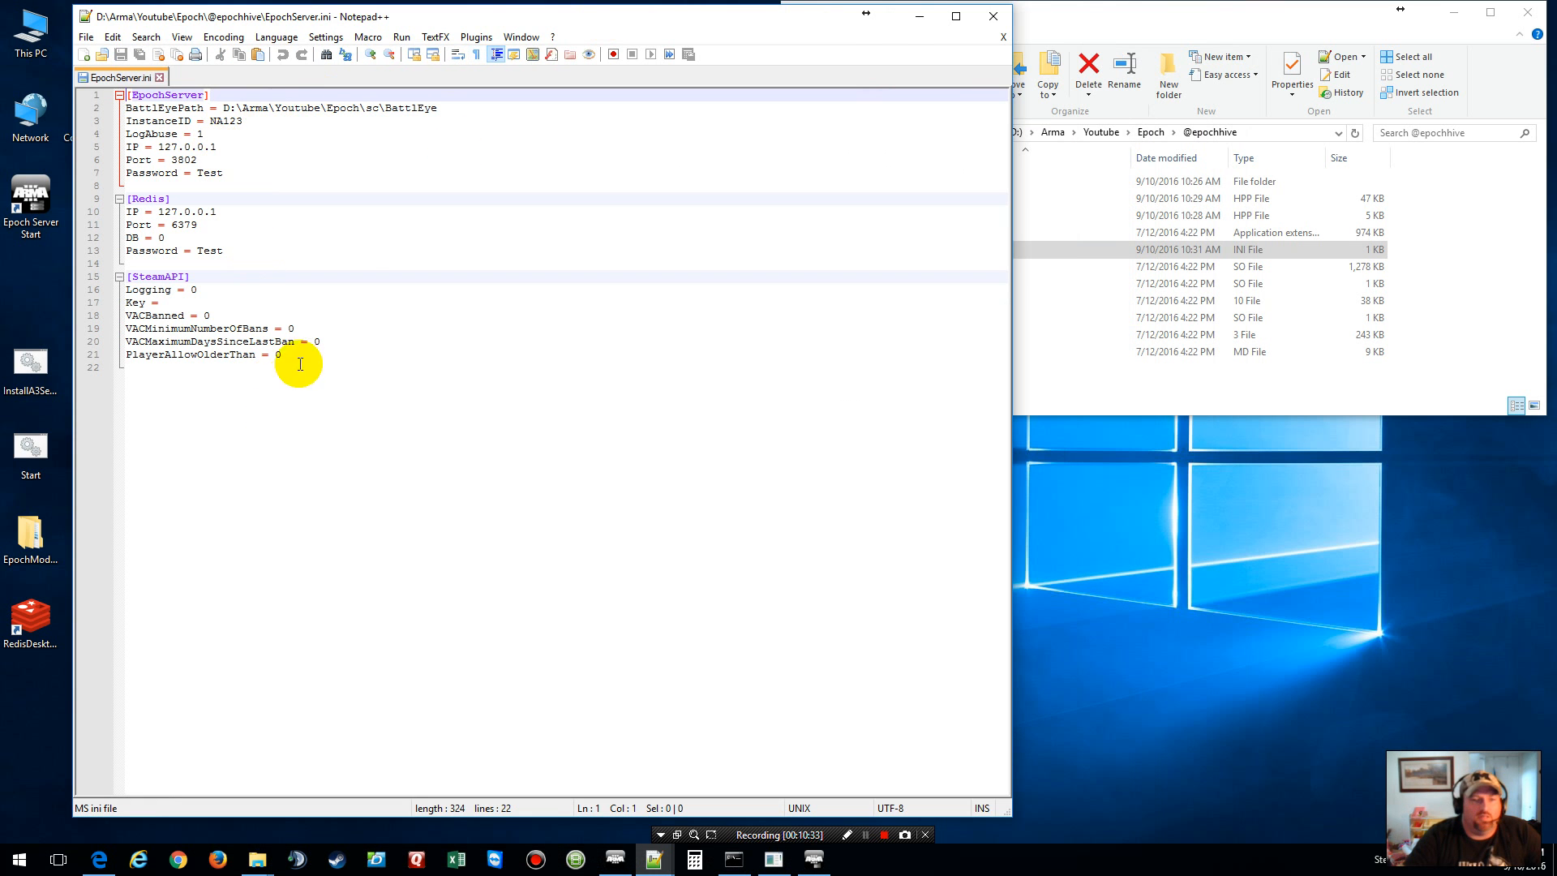
left_click(1002, 38)
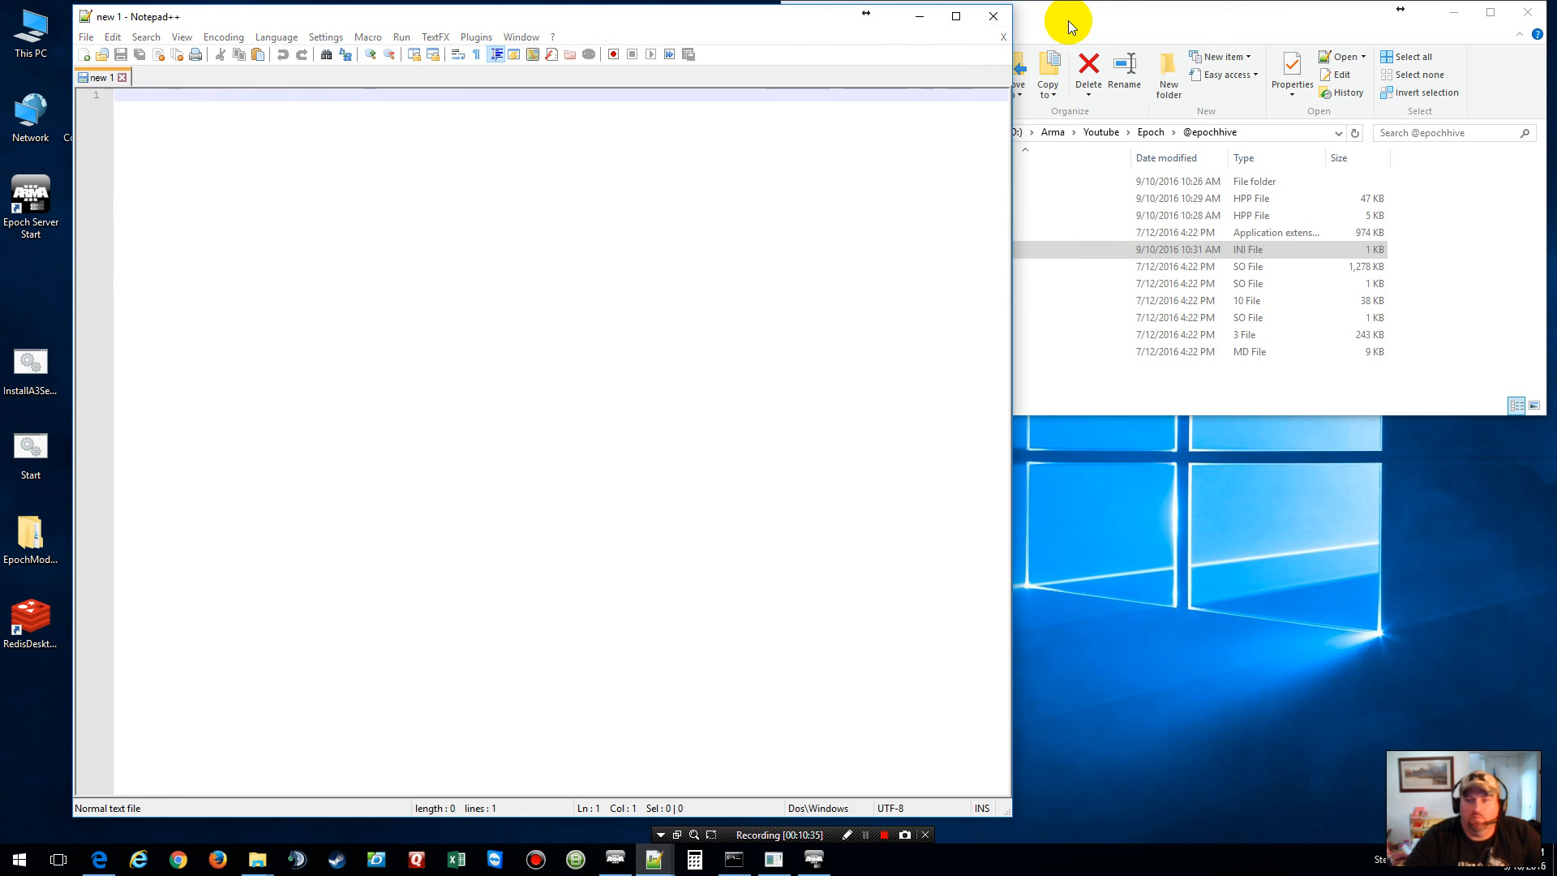
Step: Return to the Epoch folder and select InstallA3Server
left_click(1069, 21)
left_click(1151, 132)
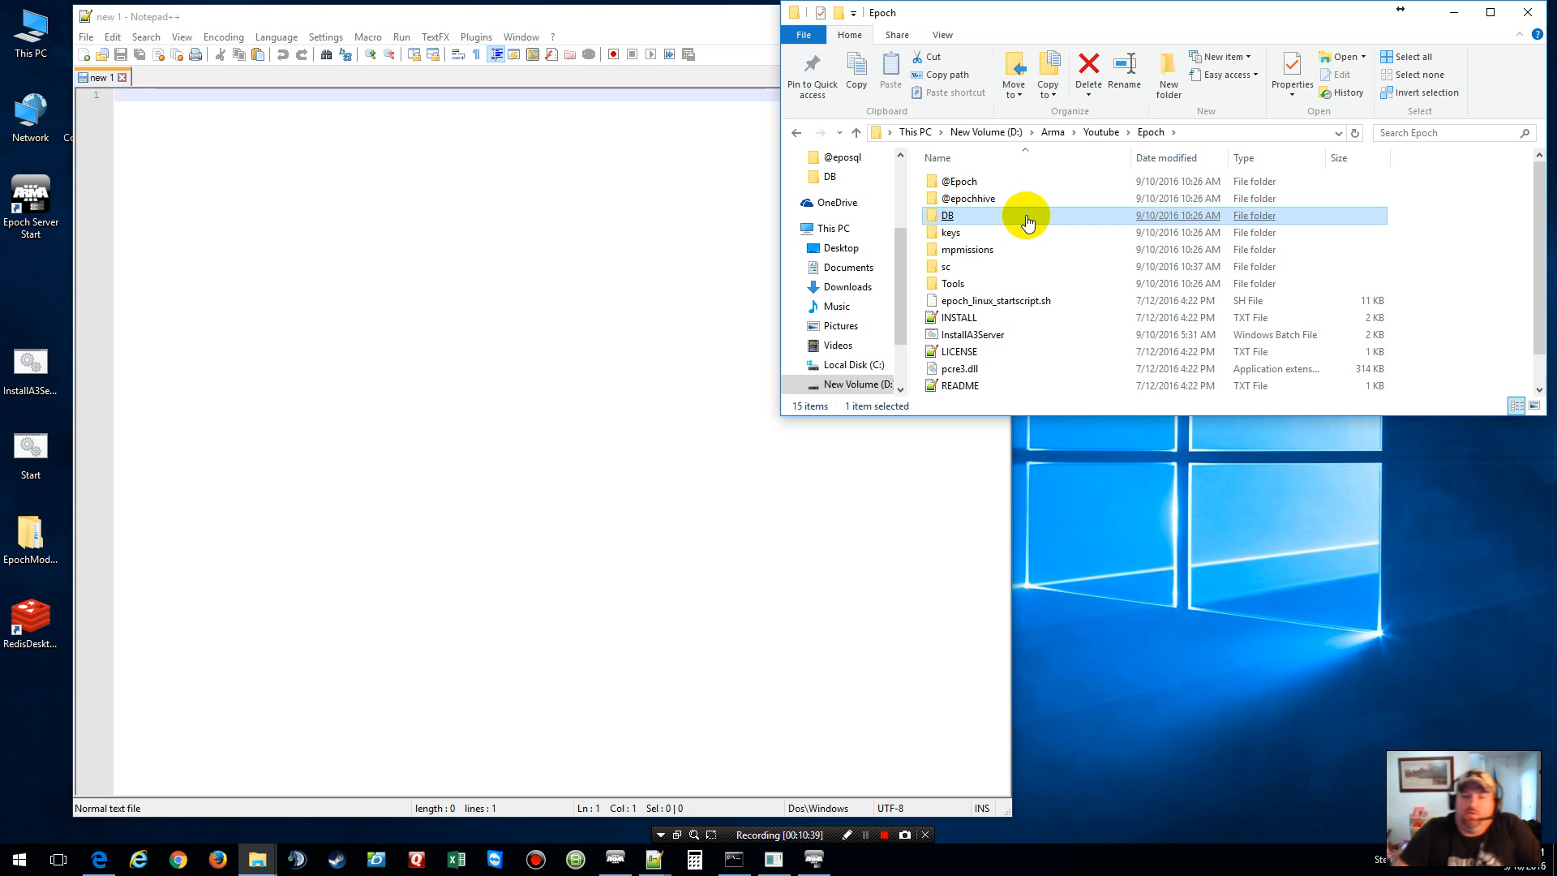
left_click(947, 340)
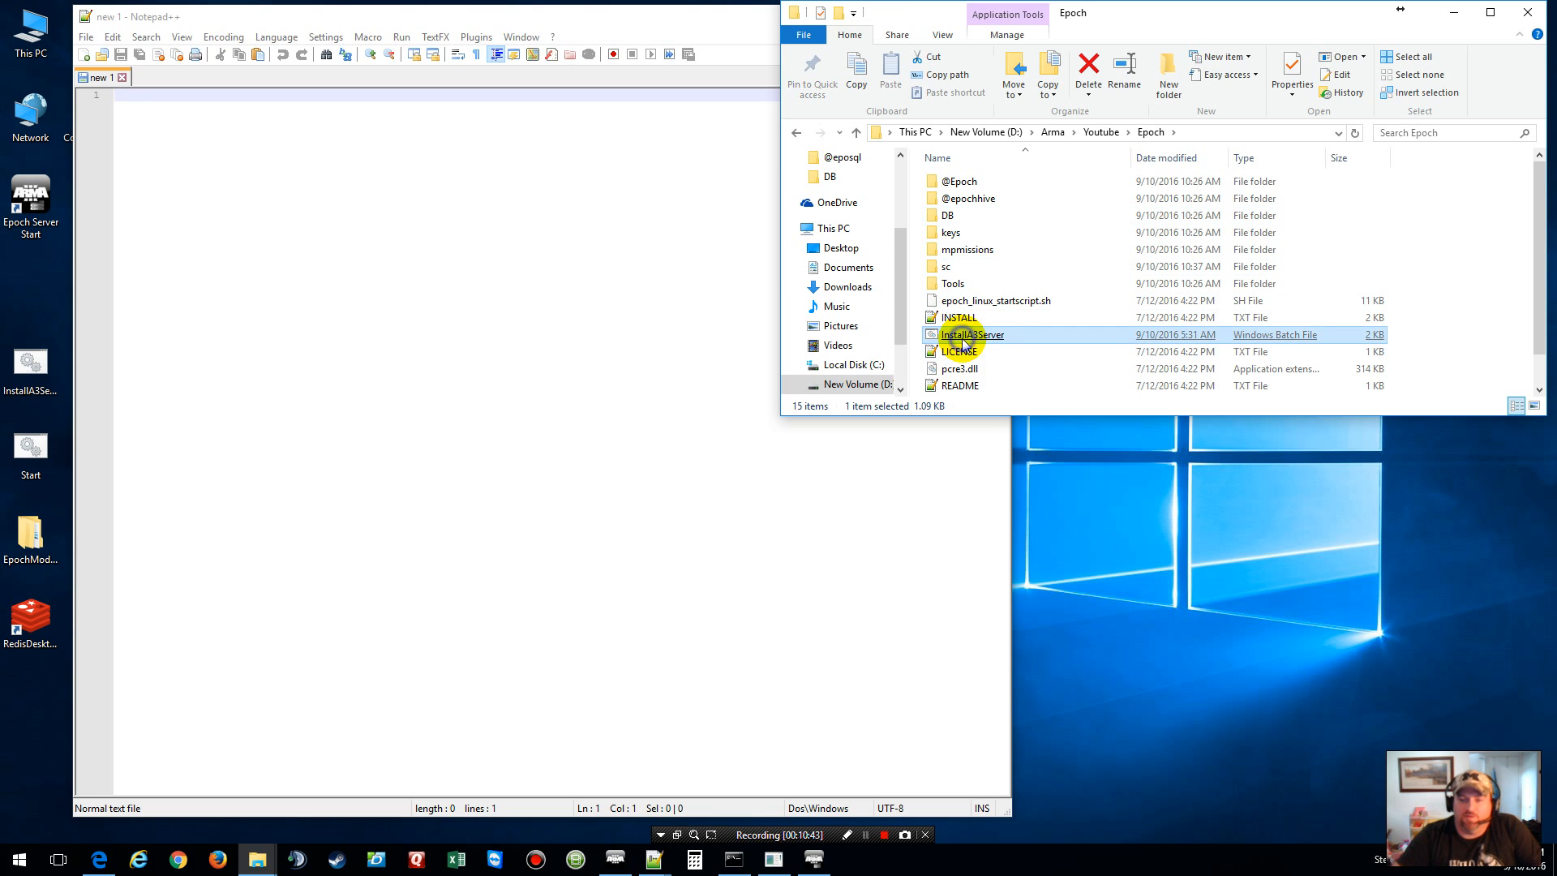
Step: Open InstallA3Server.bat in Notepad++, hide its STEAMLOGIN line 7, then select the keys folder
right_click(963, 341)
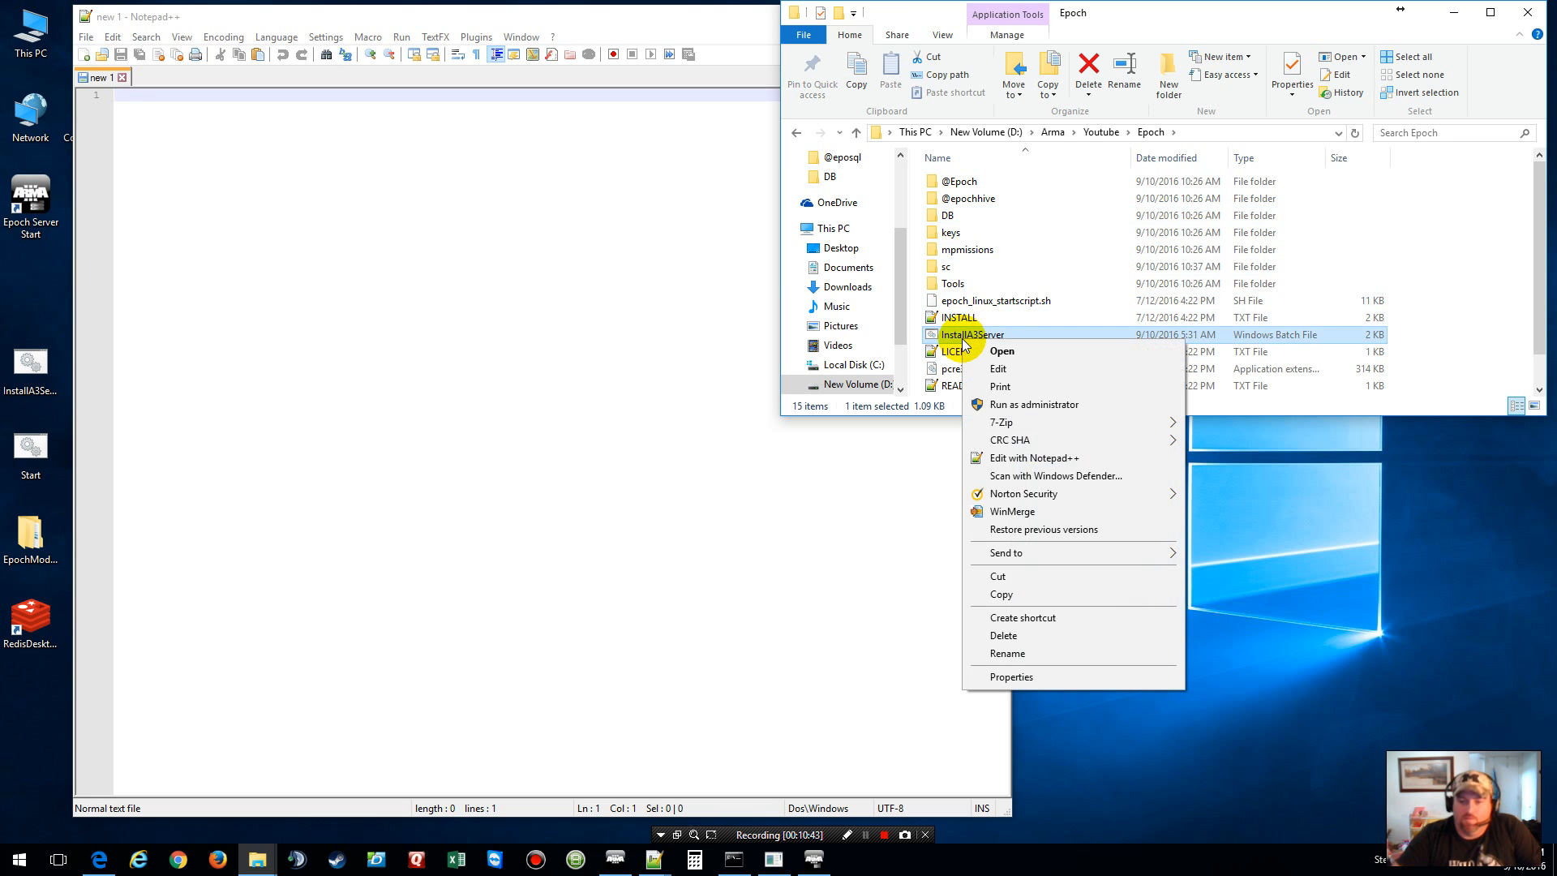
left_click(1046, 459)
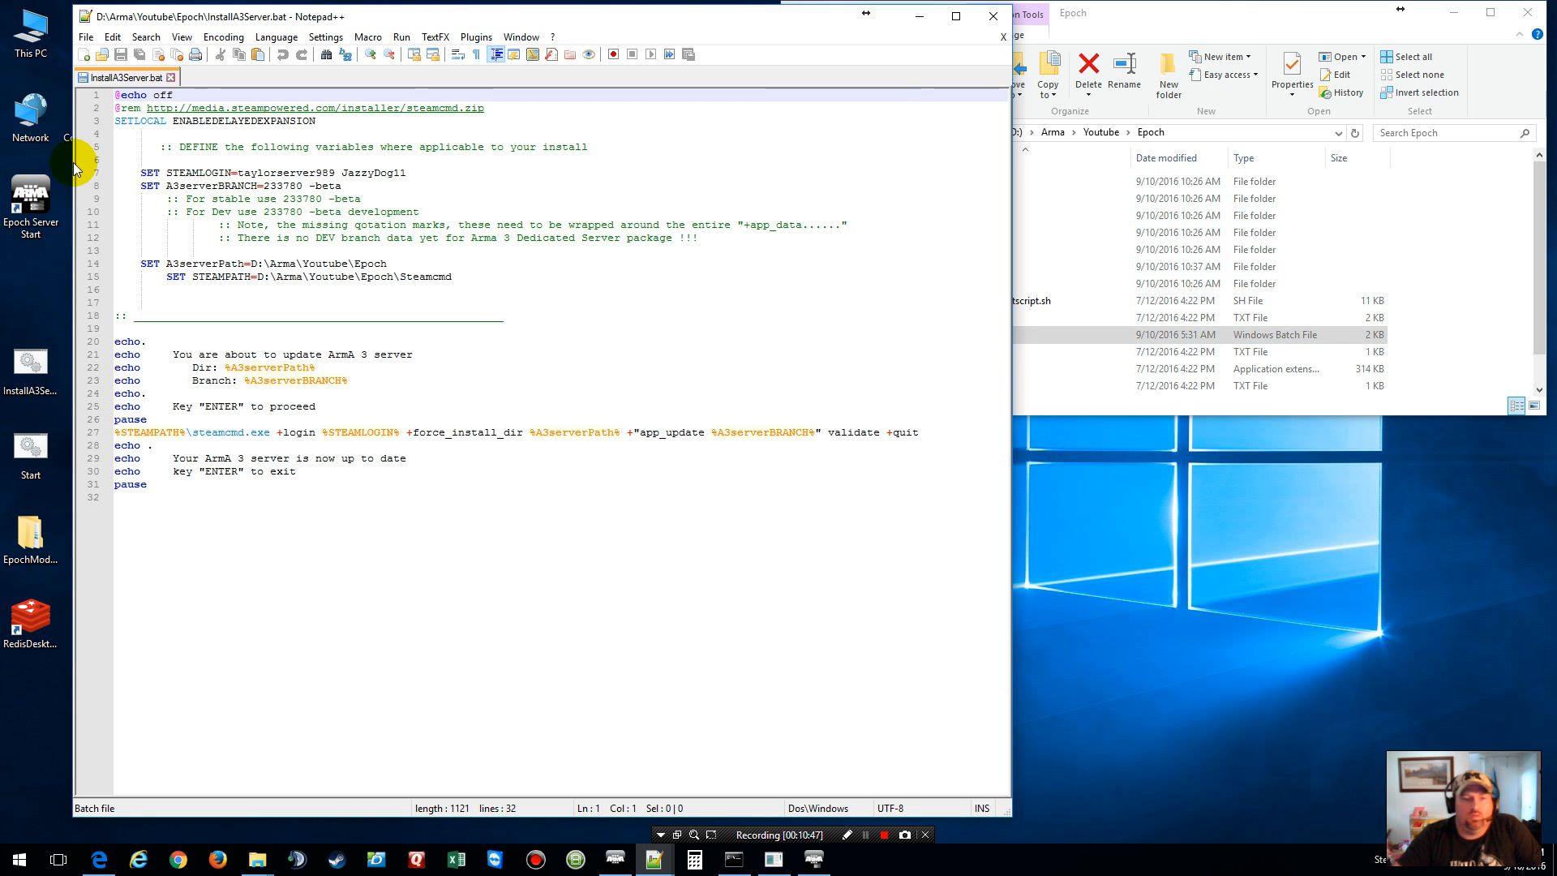
left_click(114, 172)
right_click(114, 173)
left_click(194, 484)
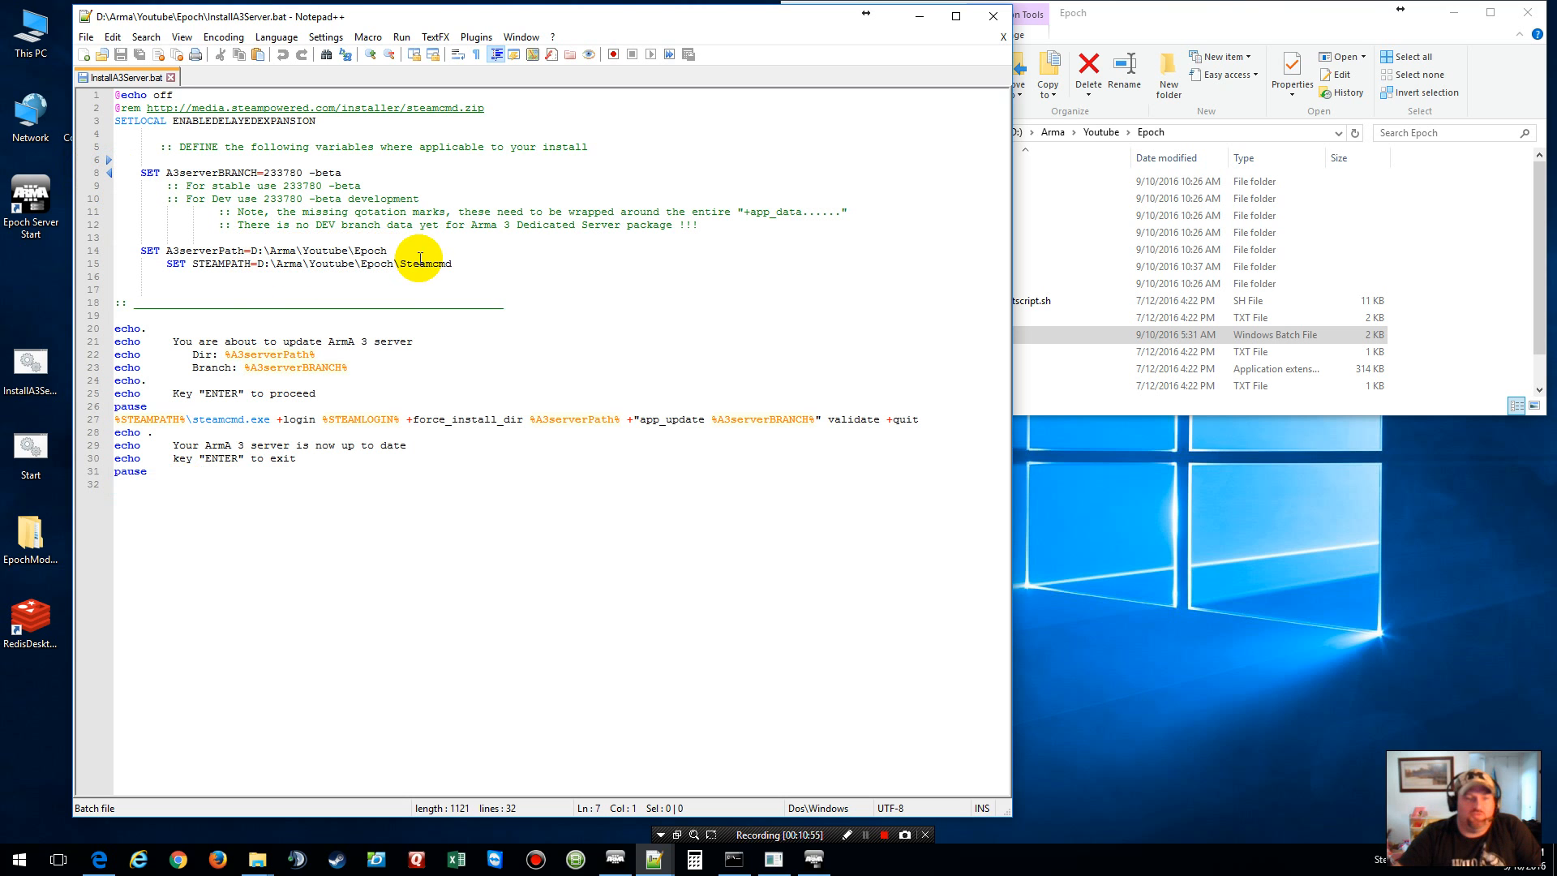
left_click(1180, 12)
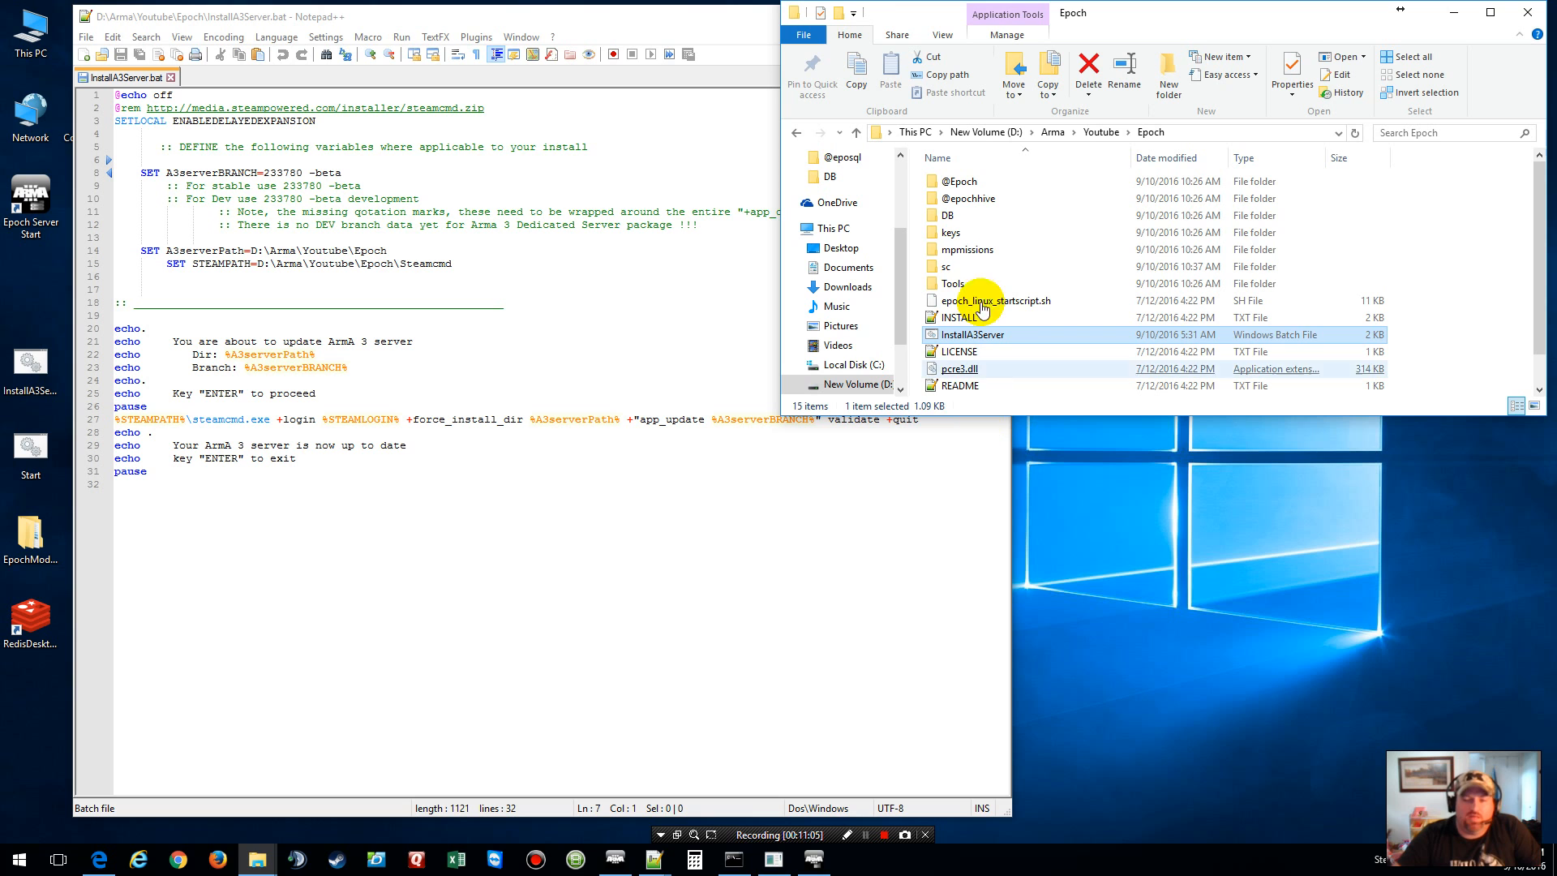
left_click(966, 232)
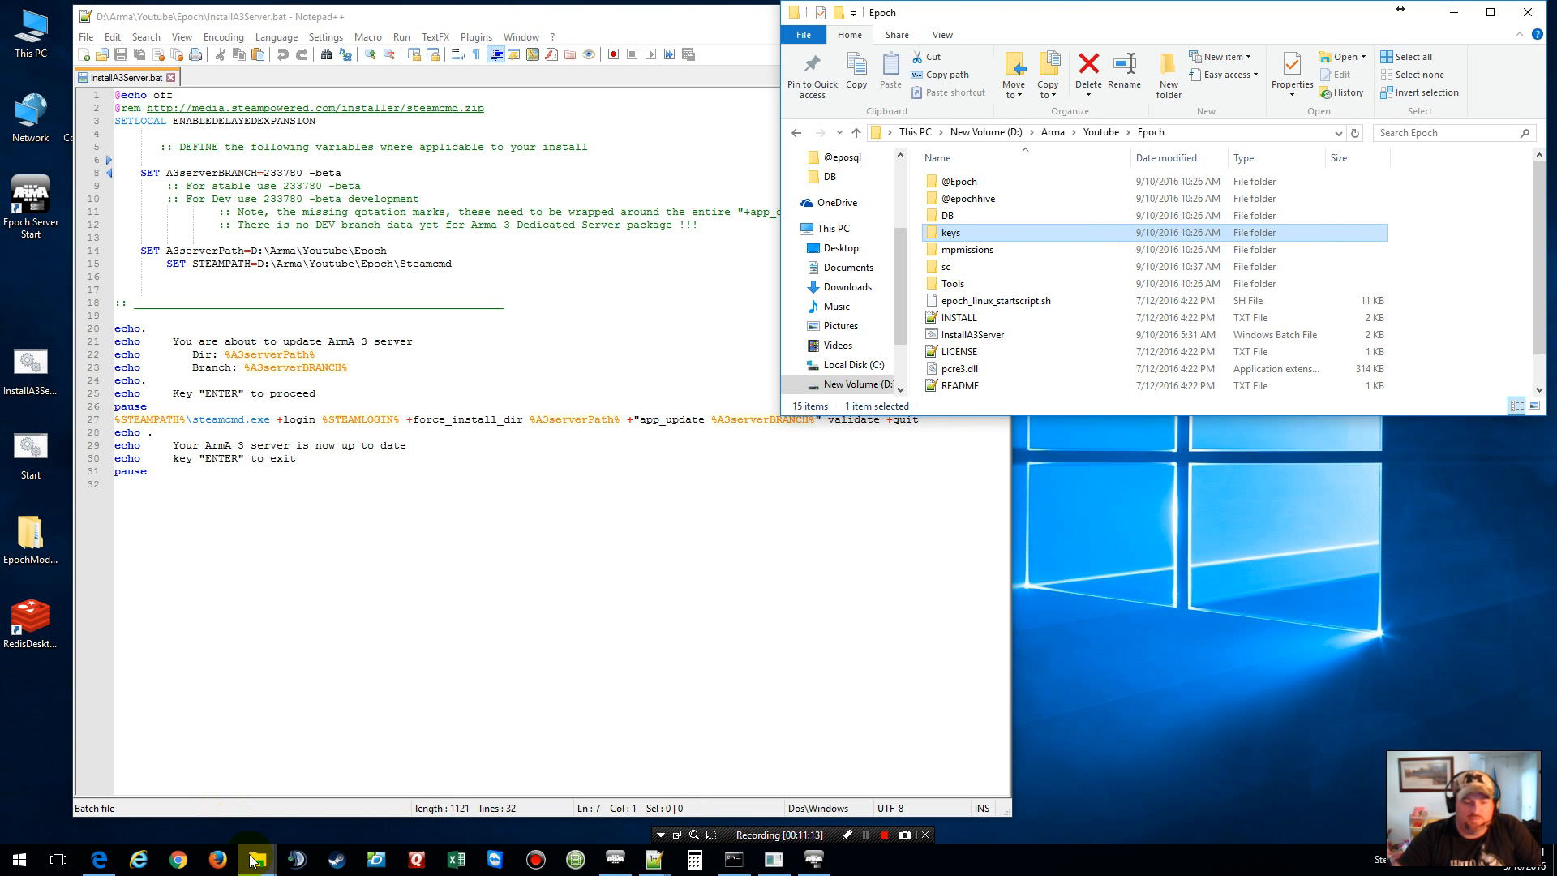
Step: Open New Volume (D:) in a second Explorer window
mouse_move(252, 861)
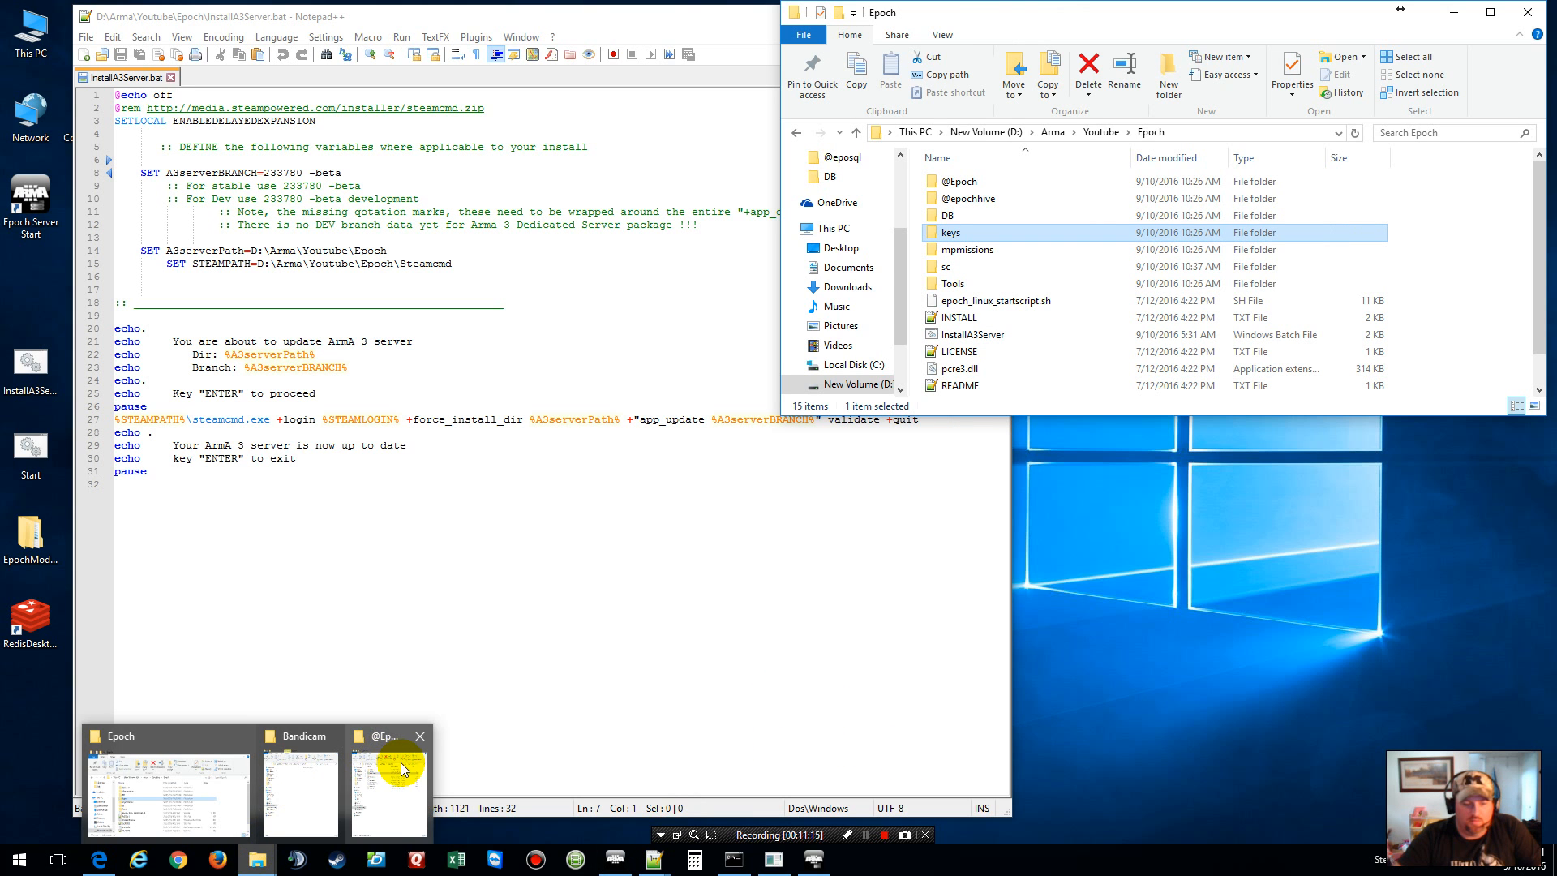
mouse_move(401, 762)
mouse_move(202, 742)
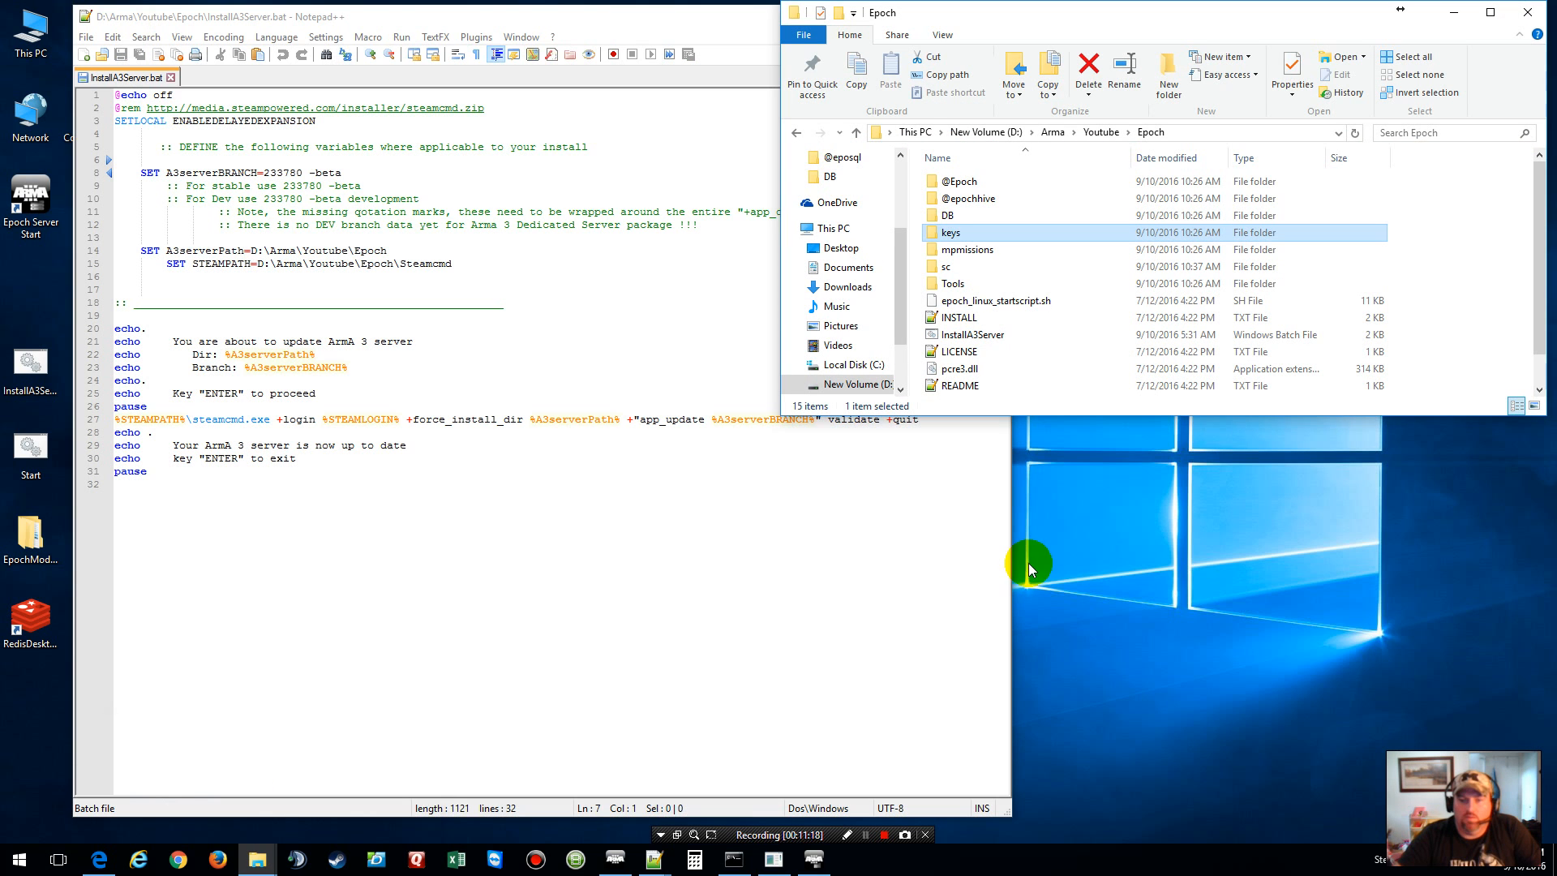
left_click(1278, 533)
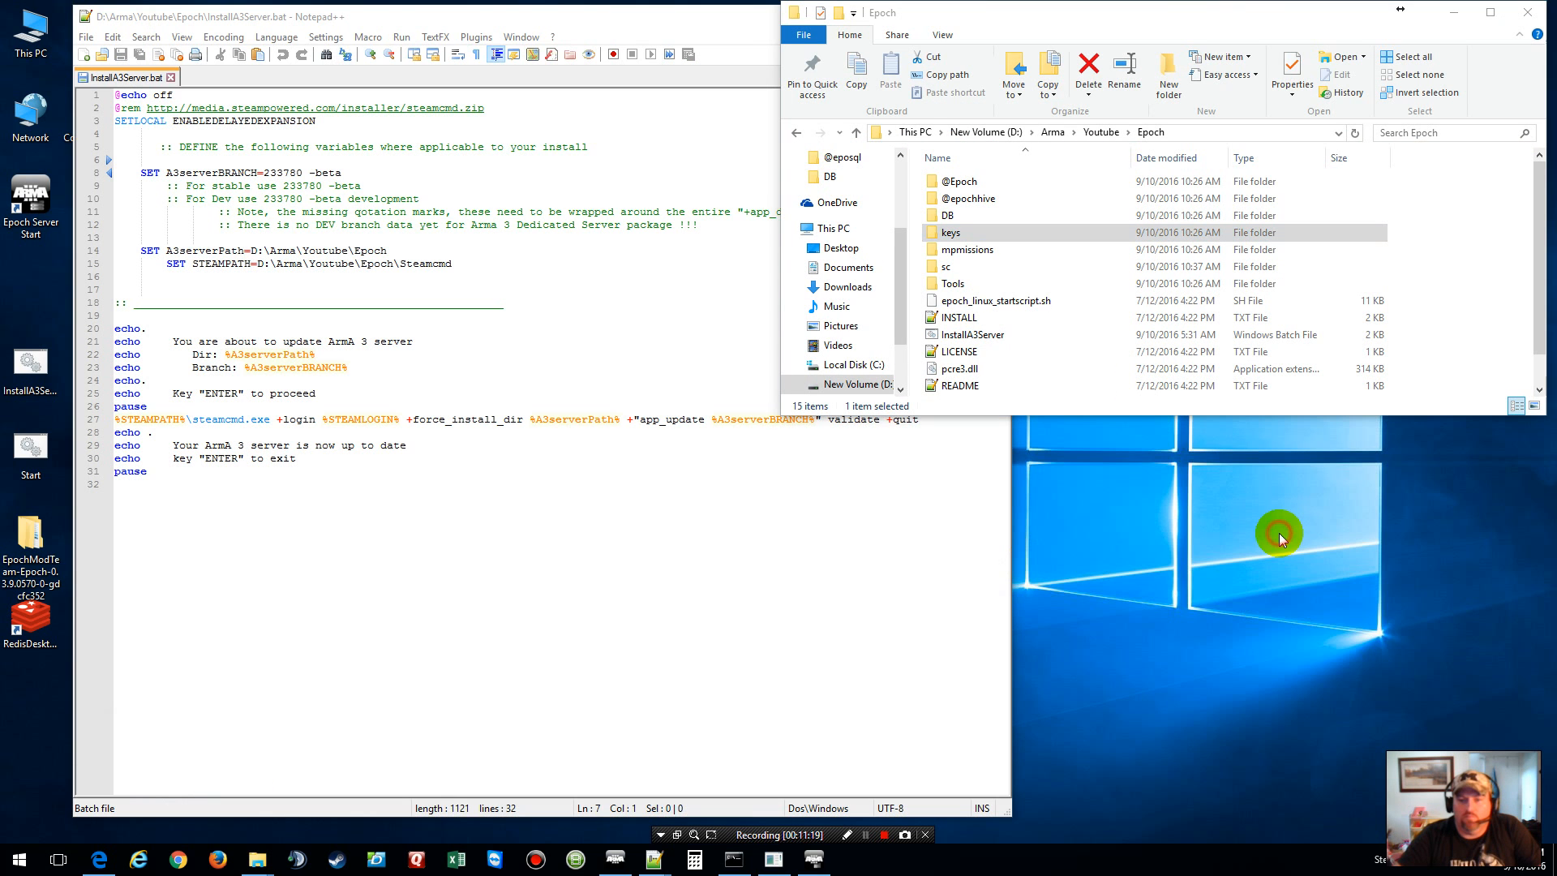
right_click(845, 392)
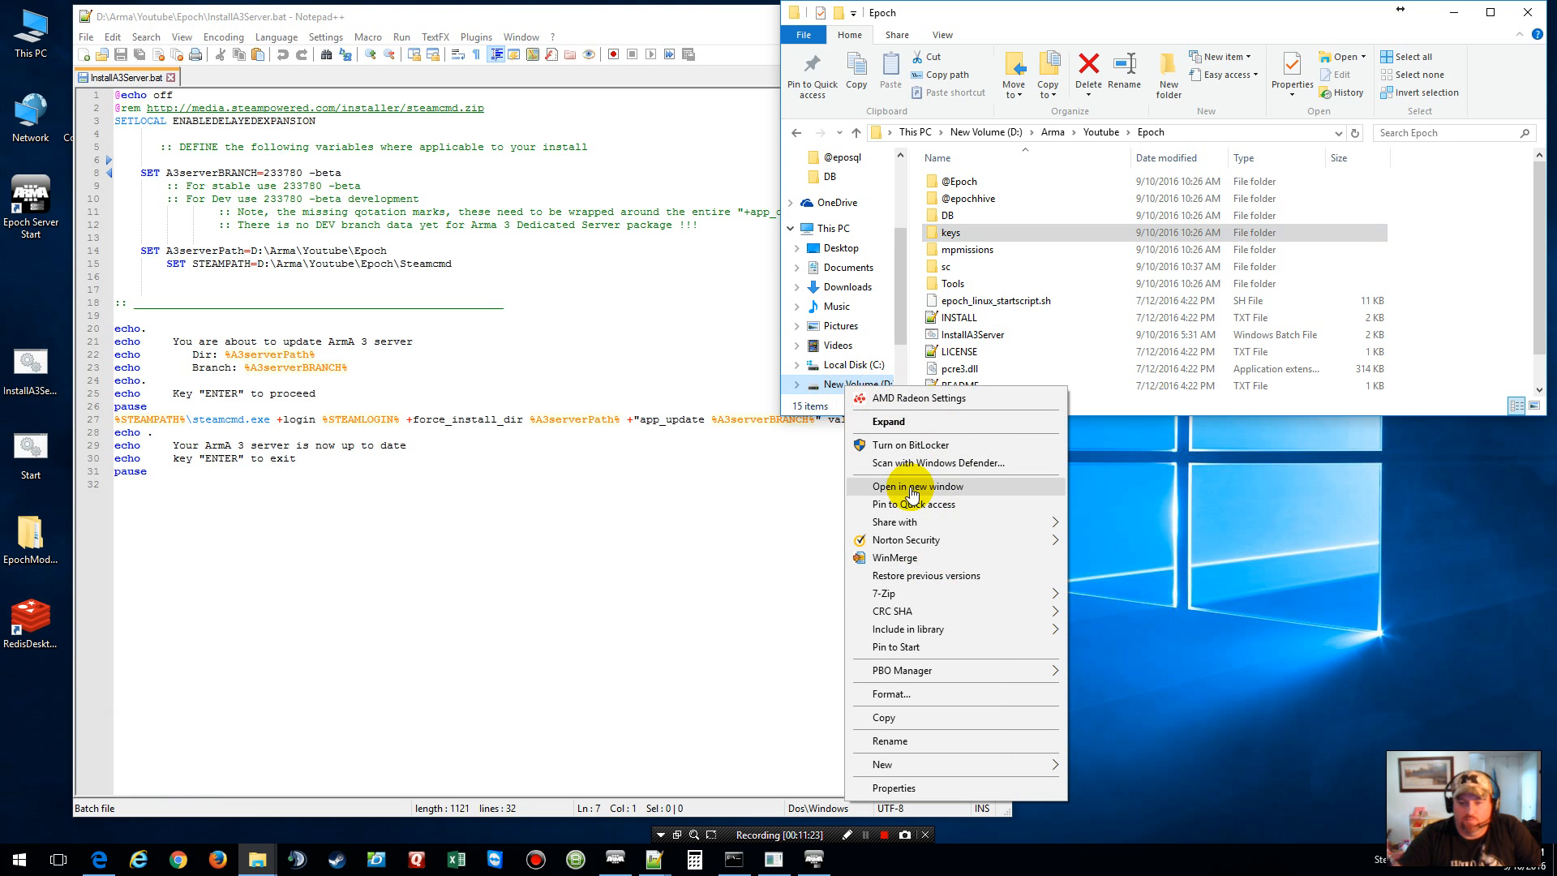
left_click(916, 486)
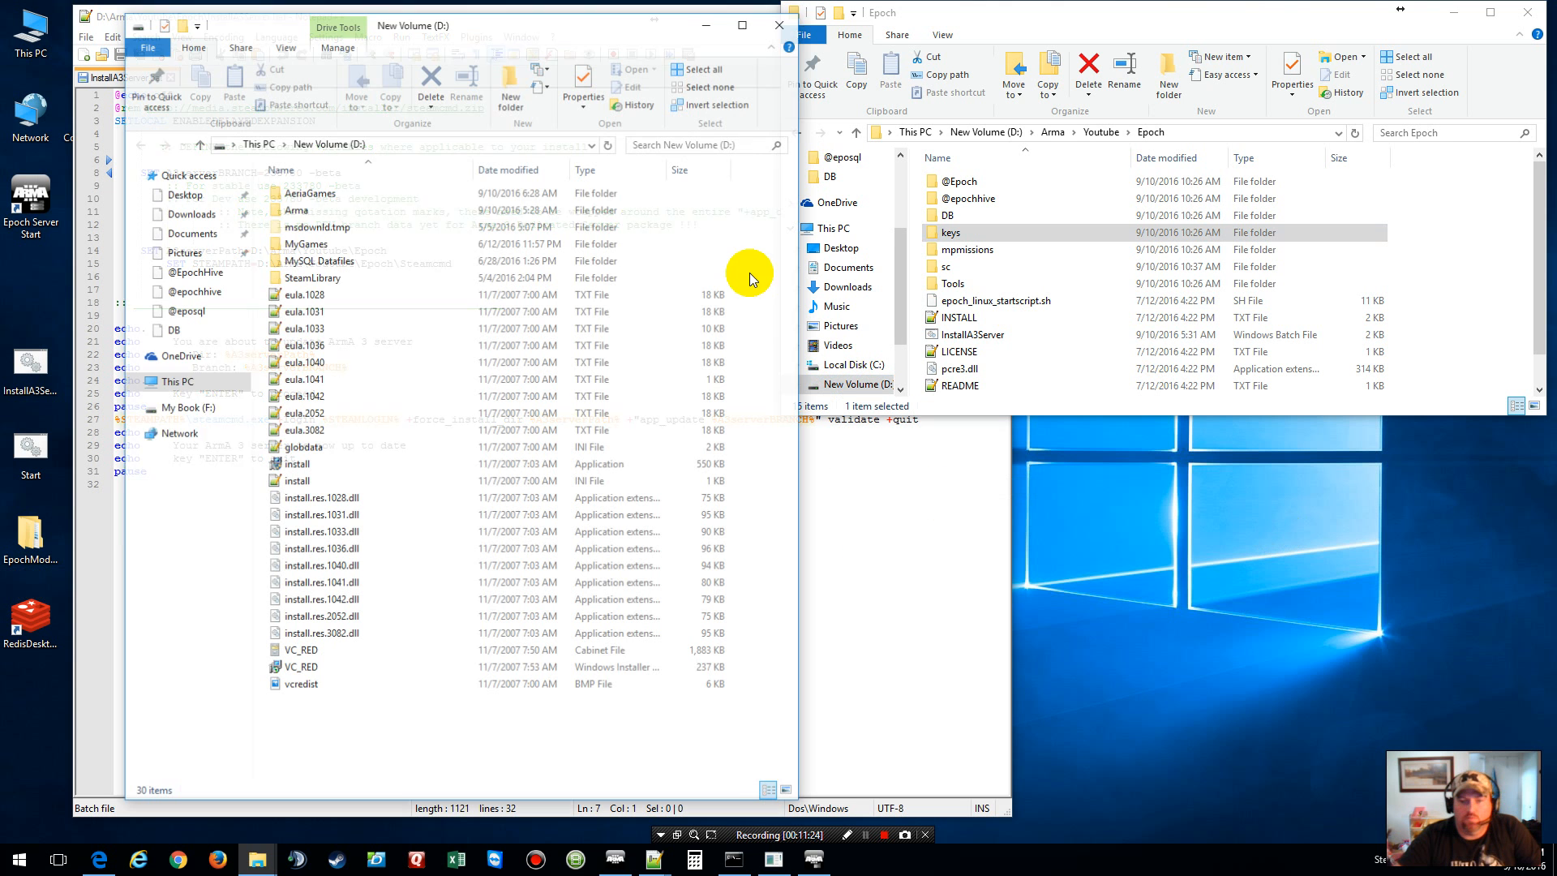
Step: Browse into SteamLibrary > steamapps > common > Arma 3 Server
left_click(333, 277)
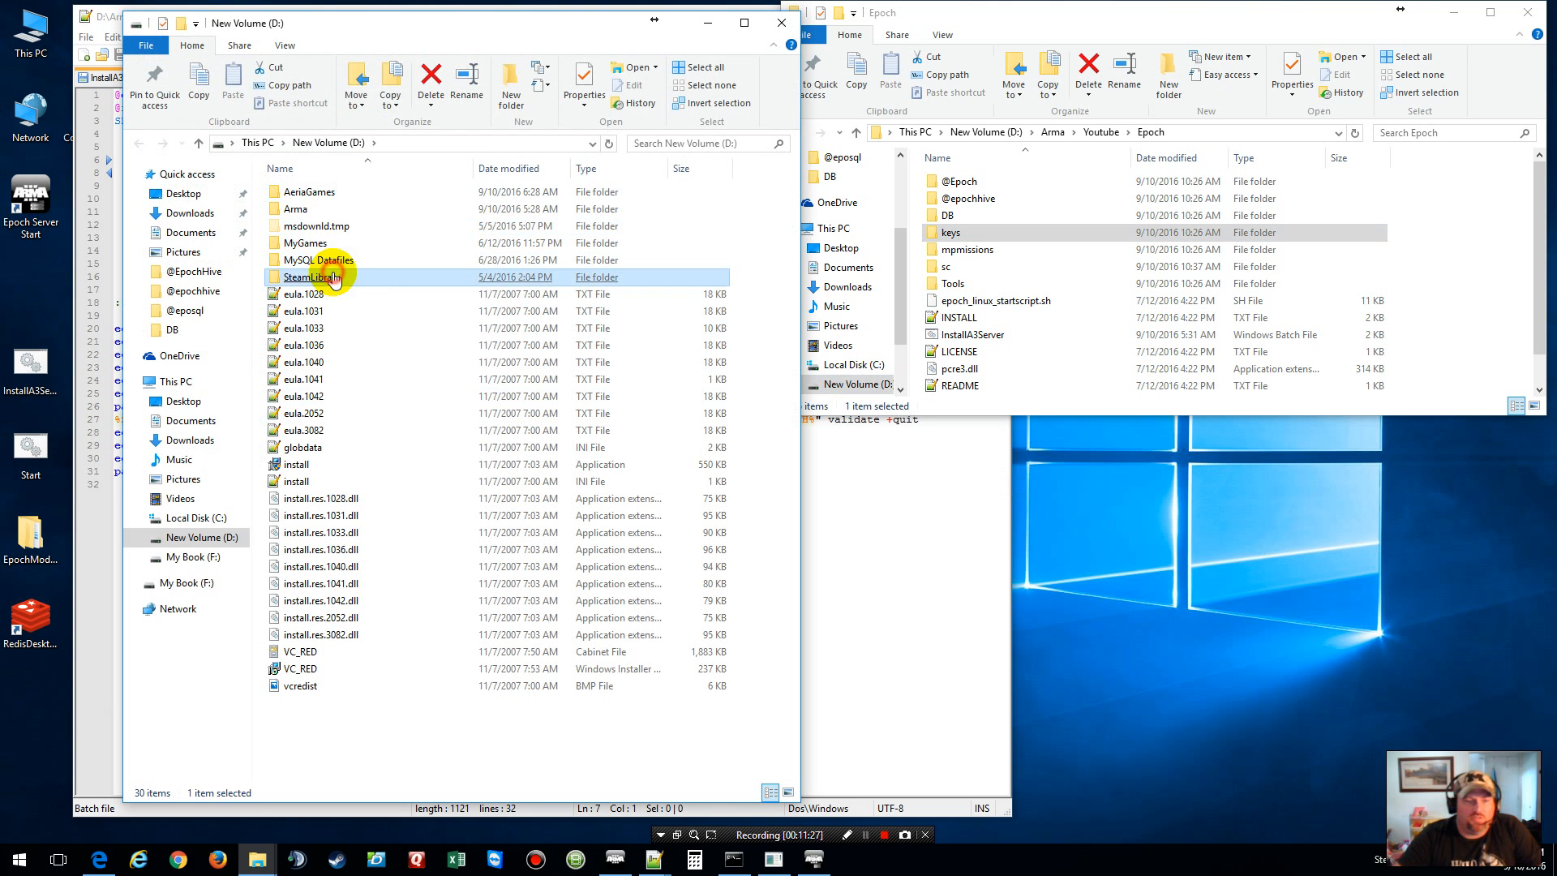
double_click(333, 278)
double_click(299, 192)
left_click(298, 192)
double_click(298, 192)
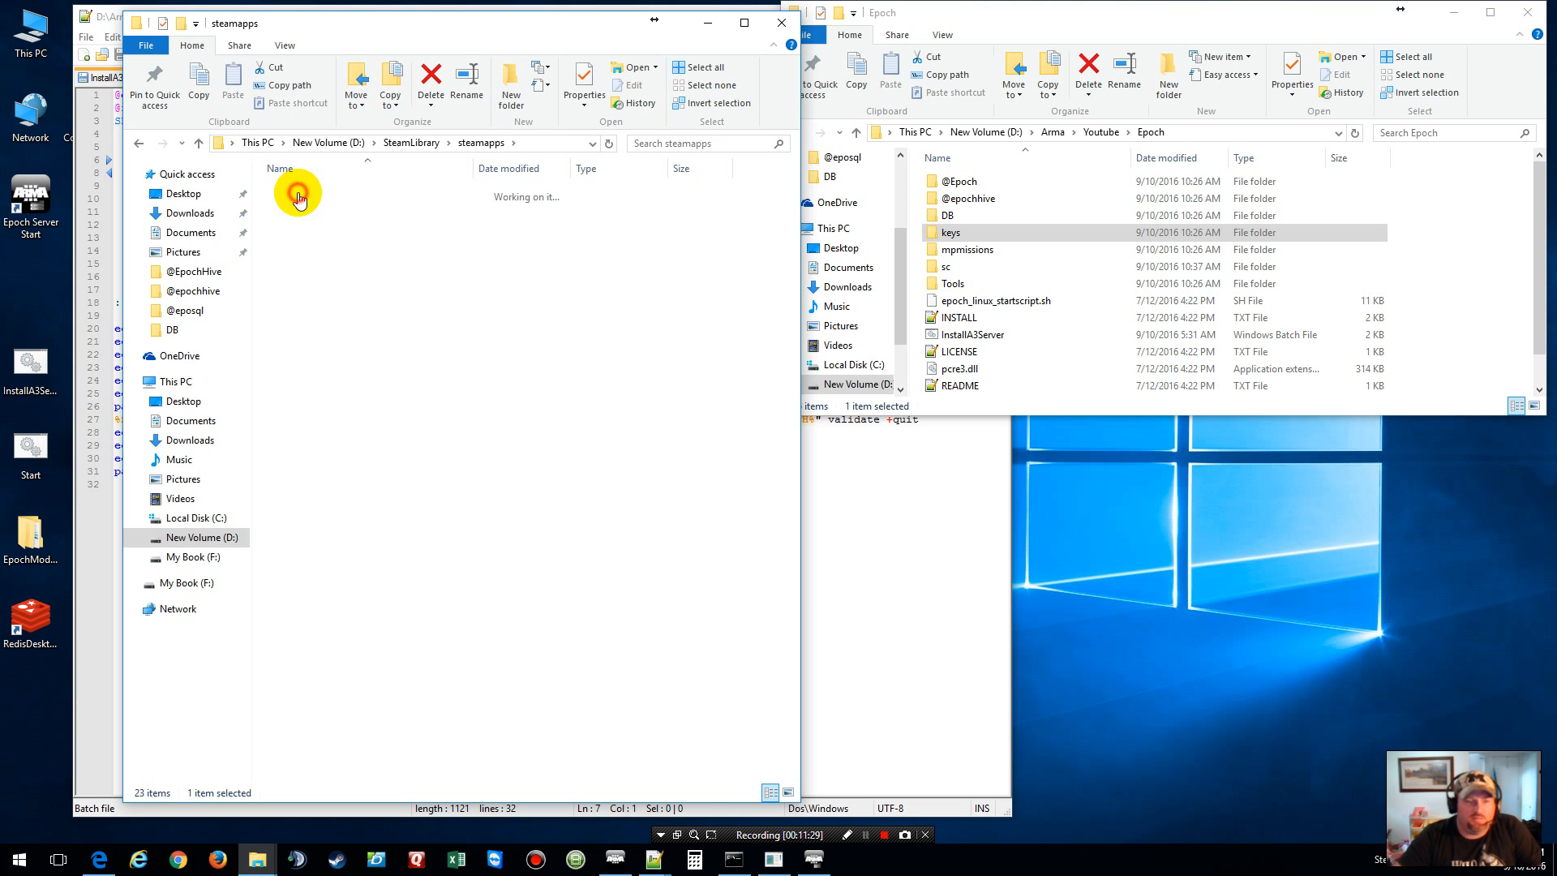
left_click(301, 243)
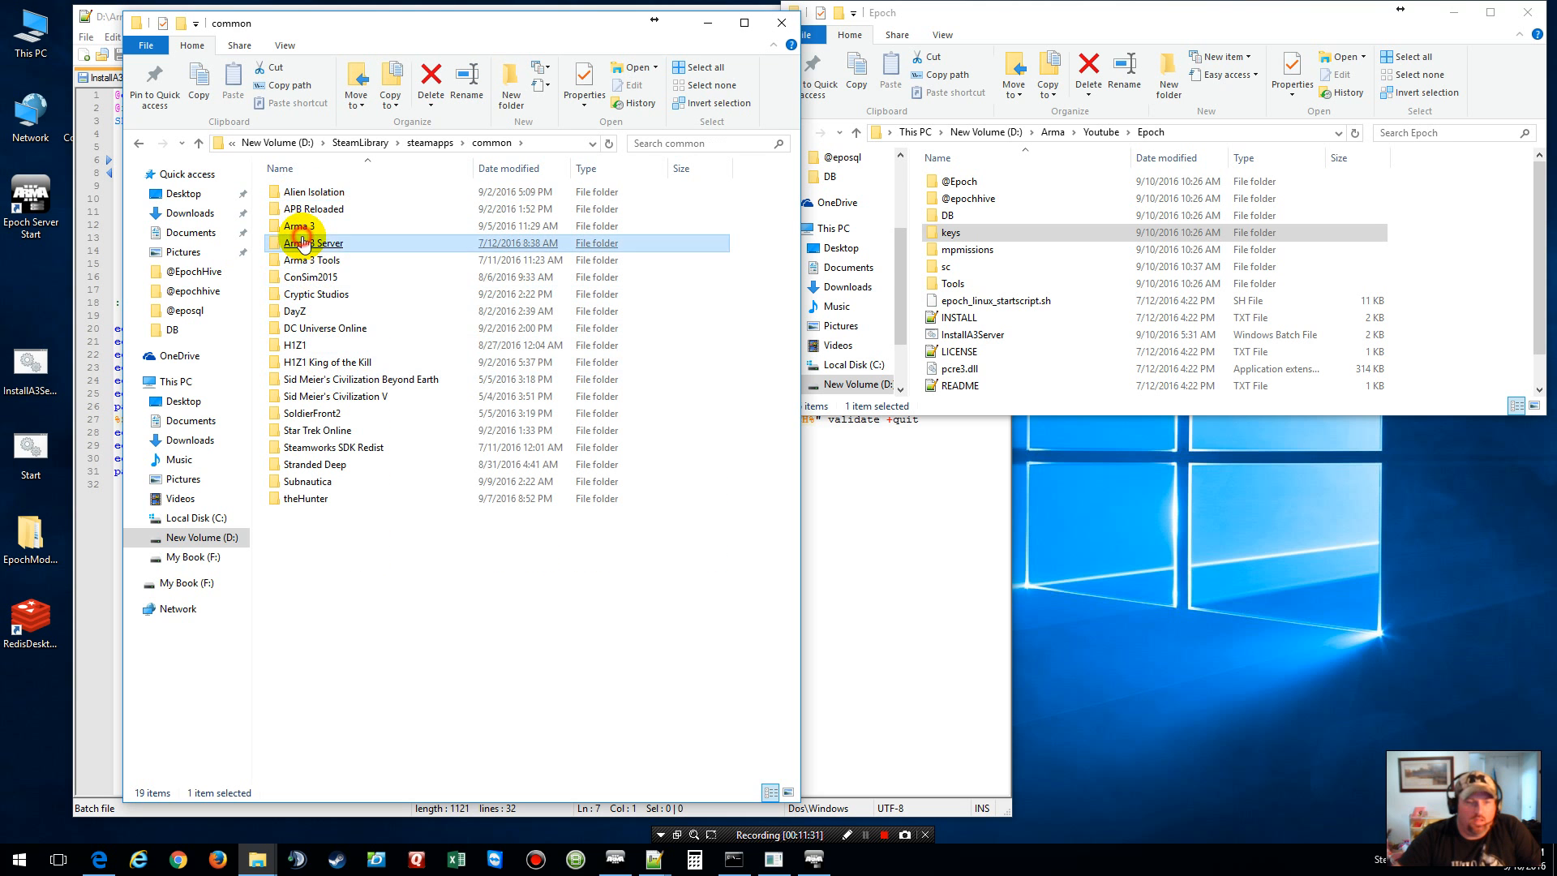
double_click(302, 243)
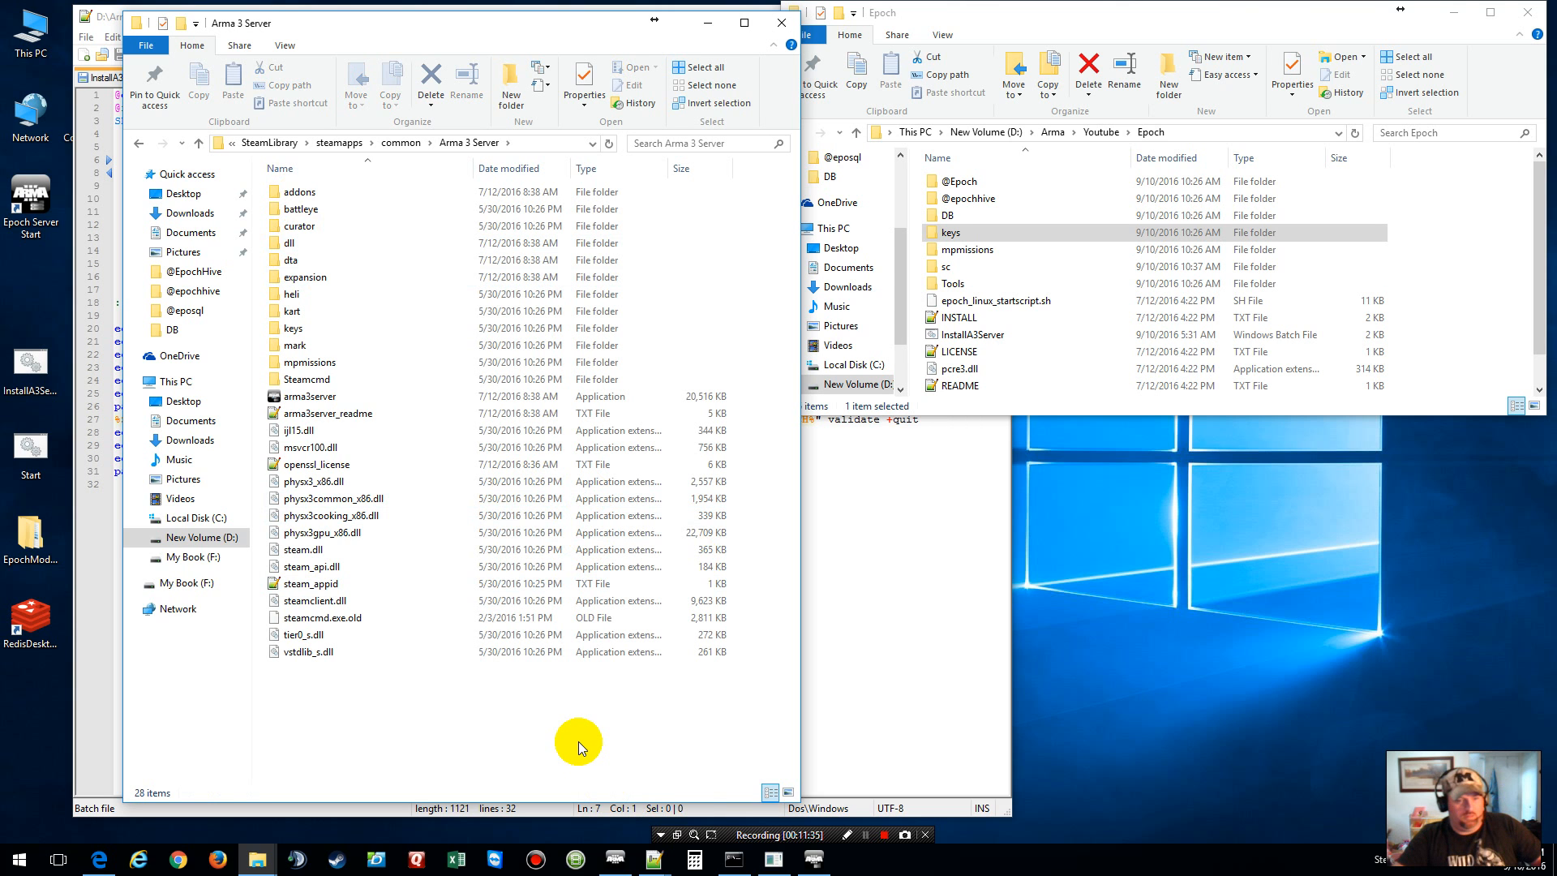
Step: Copy all Arma 3 Server files into the Epoch folder and close that window
key("ctrl+a")
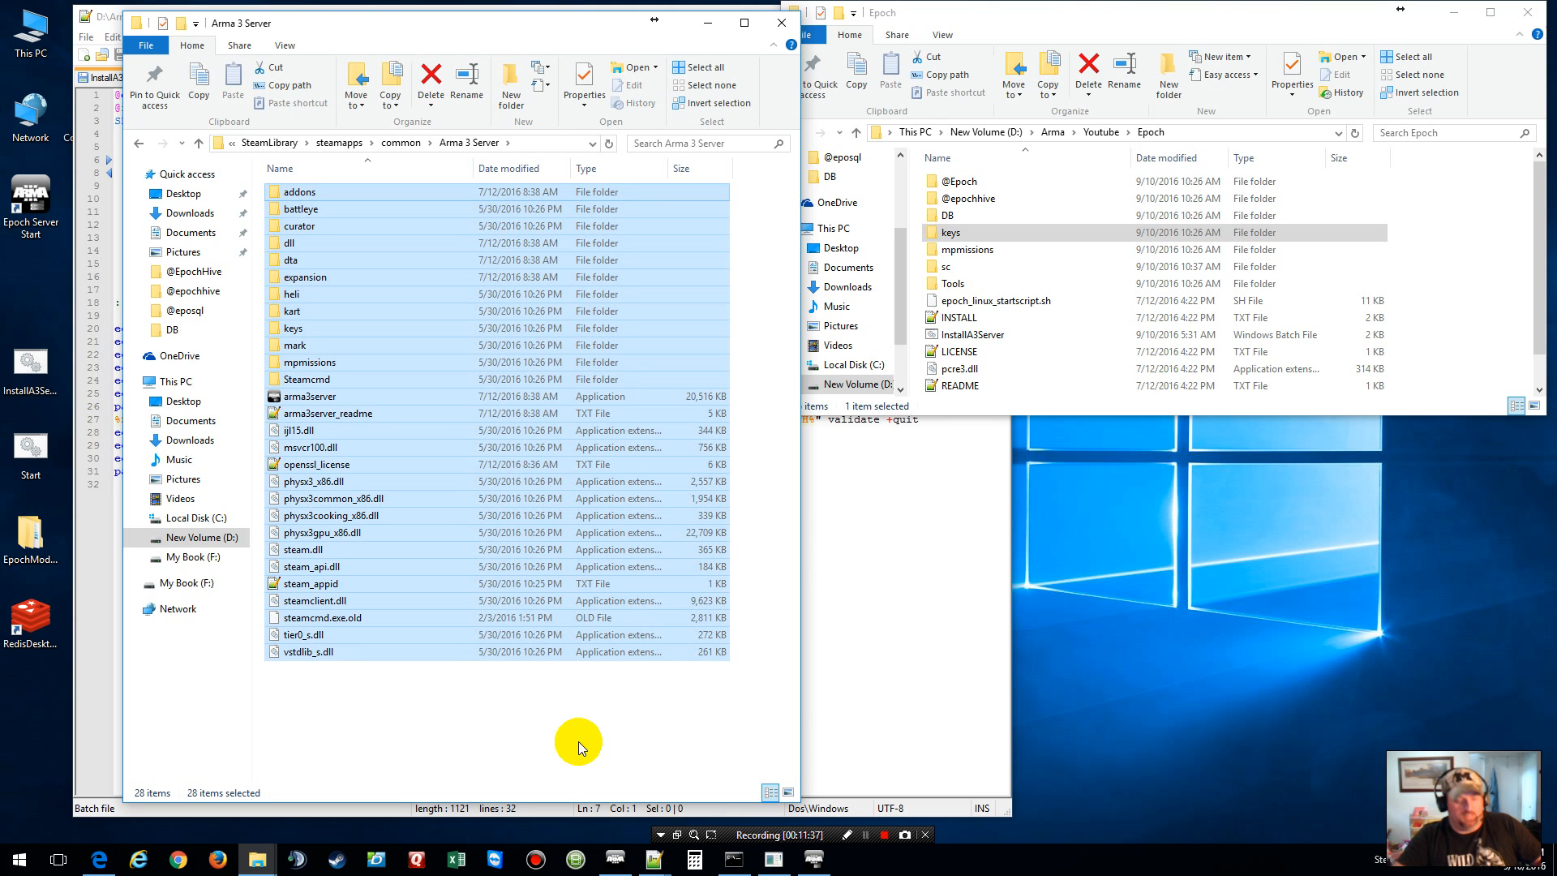
key("ctrl+c")
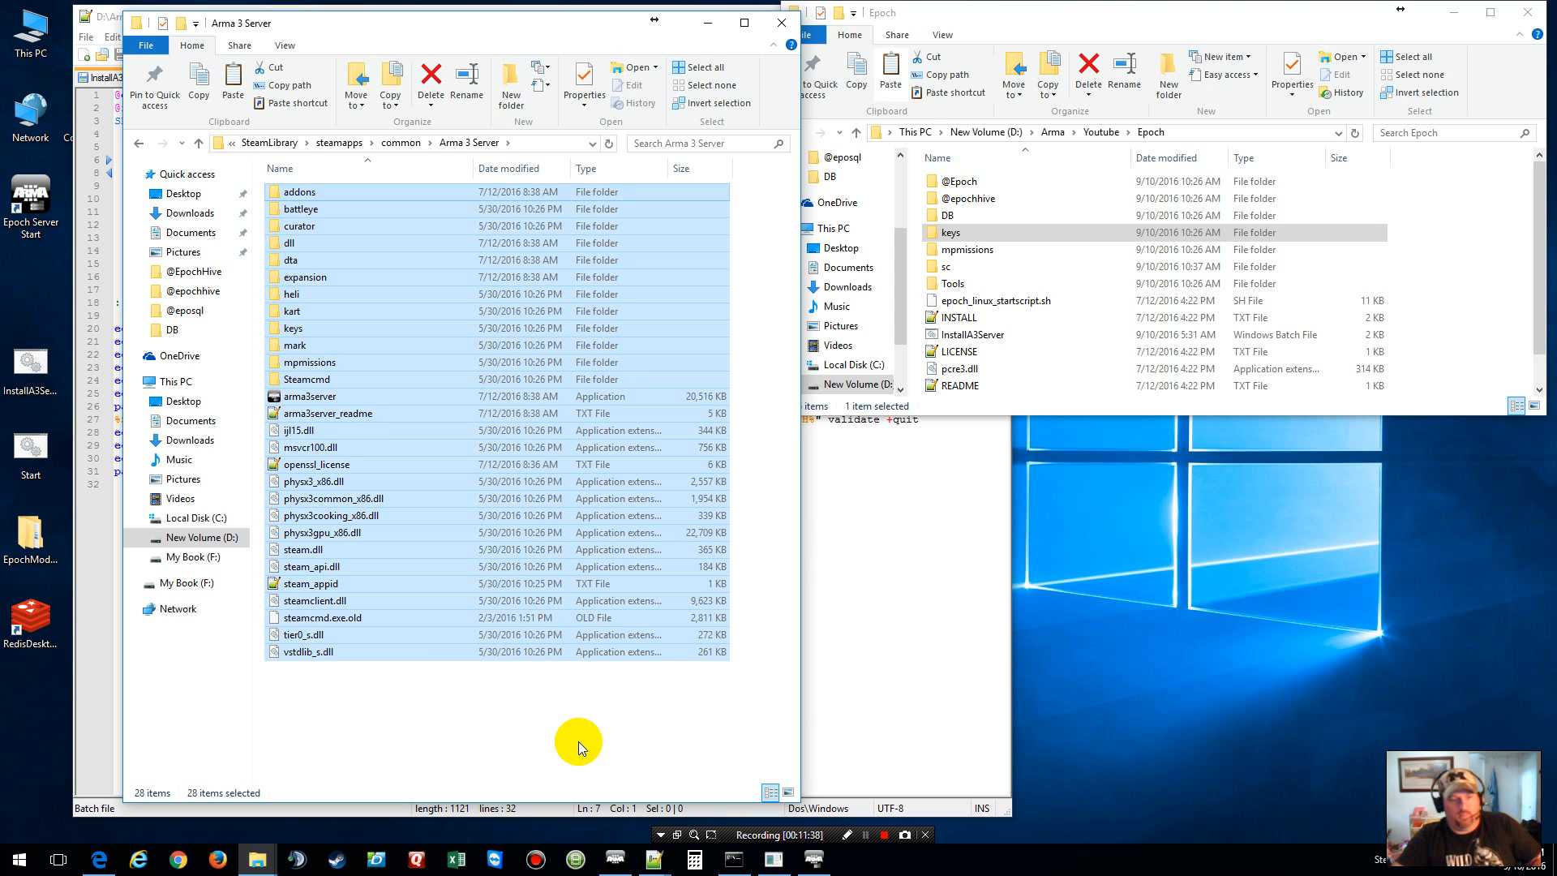
right_click(1510, 315)
left_click(1471, 436)
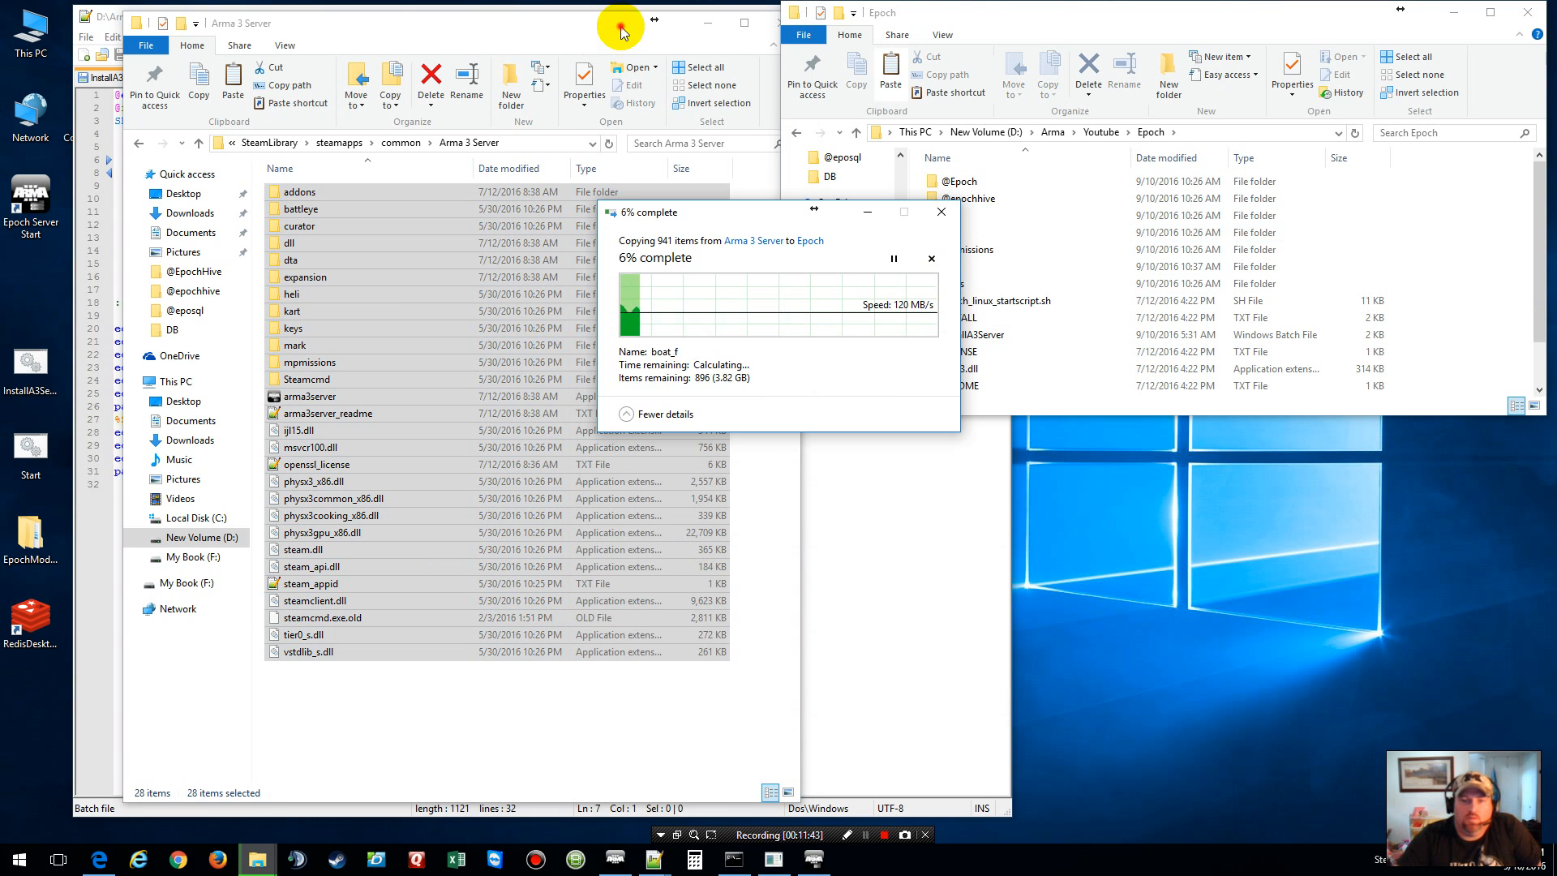
left_click(775, 22)
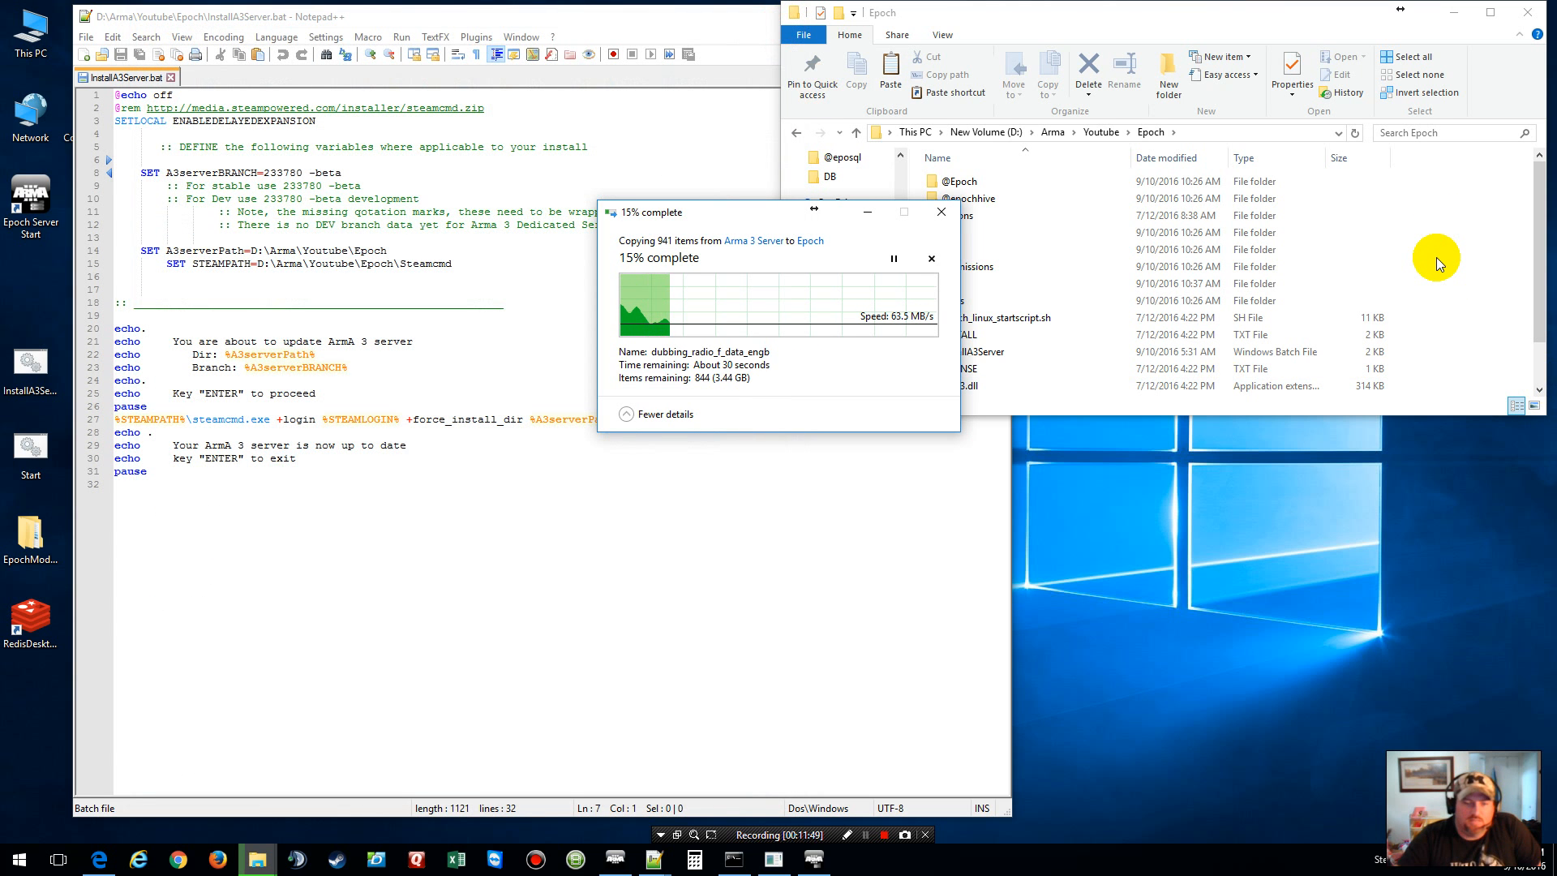
Step: Close InstallA3Server.bat in Notepad++
right_click(17, 209)
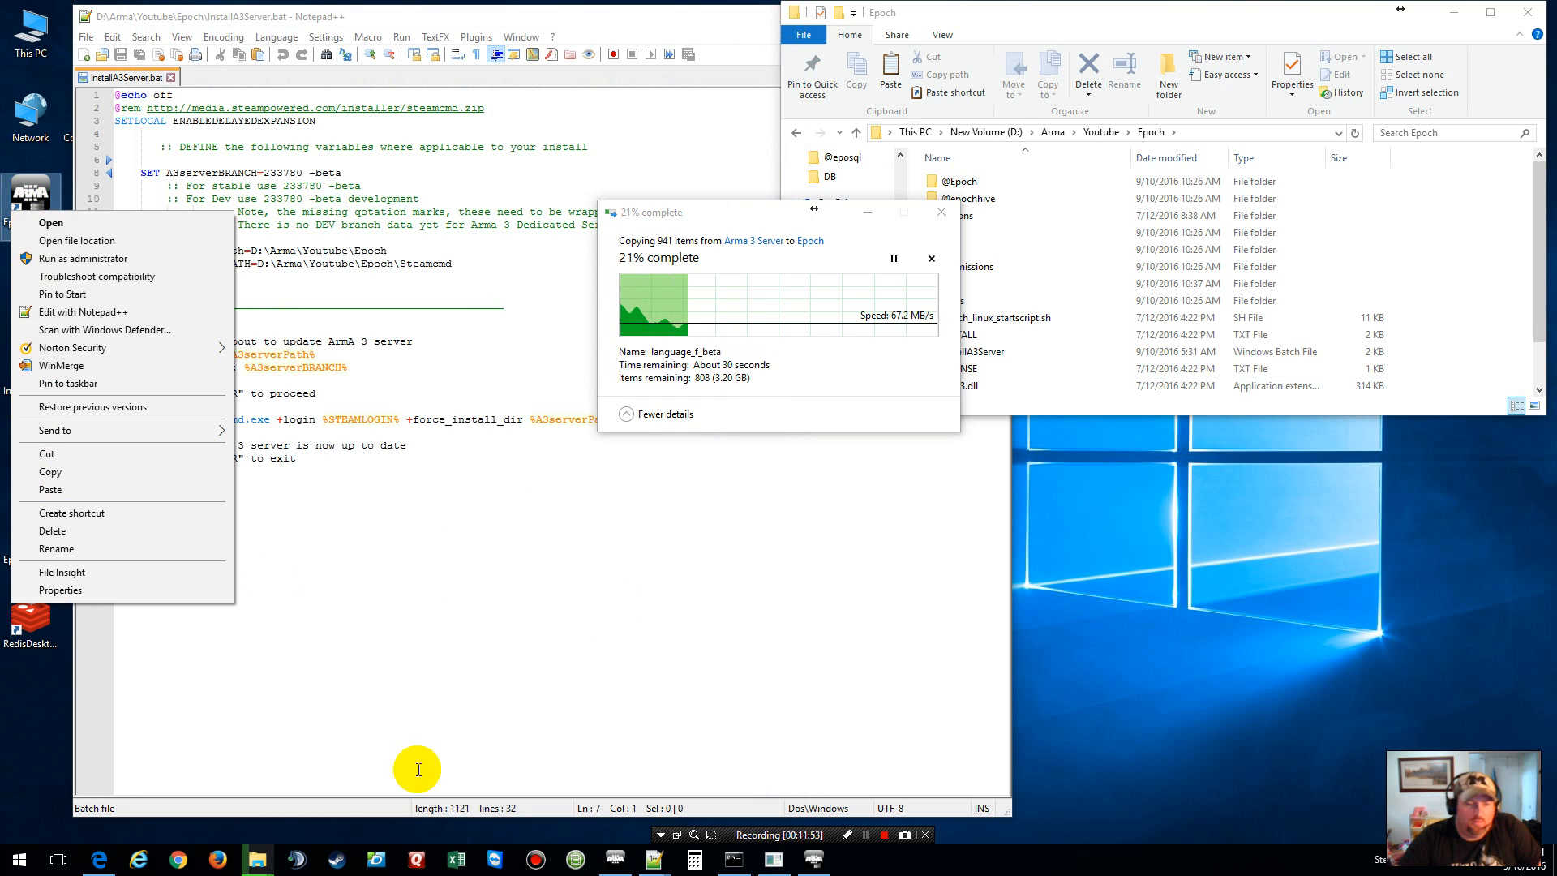
left_click(406, 729)
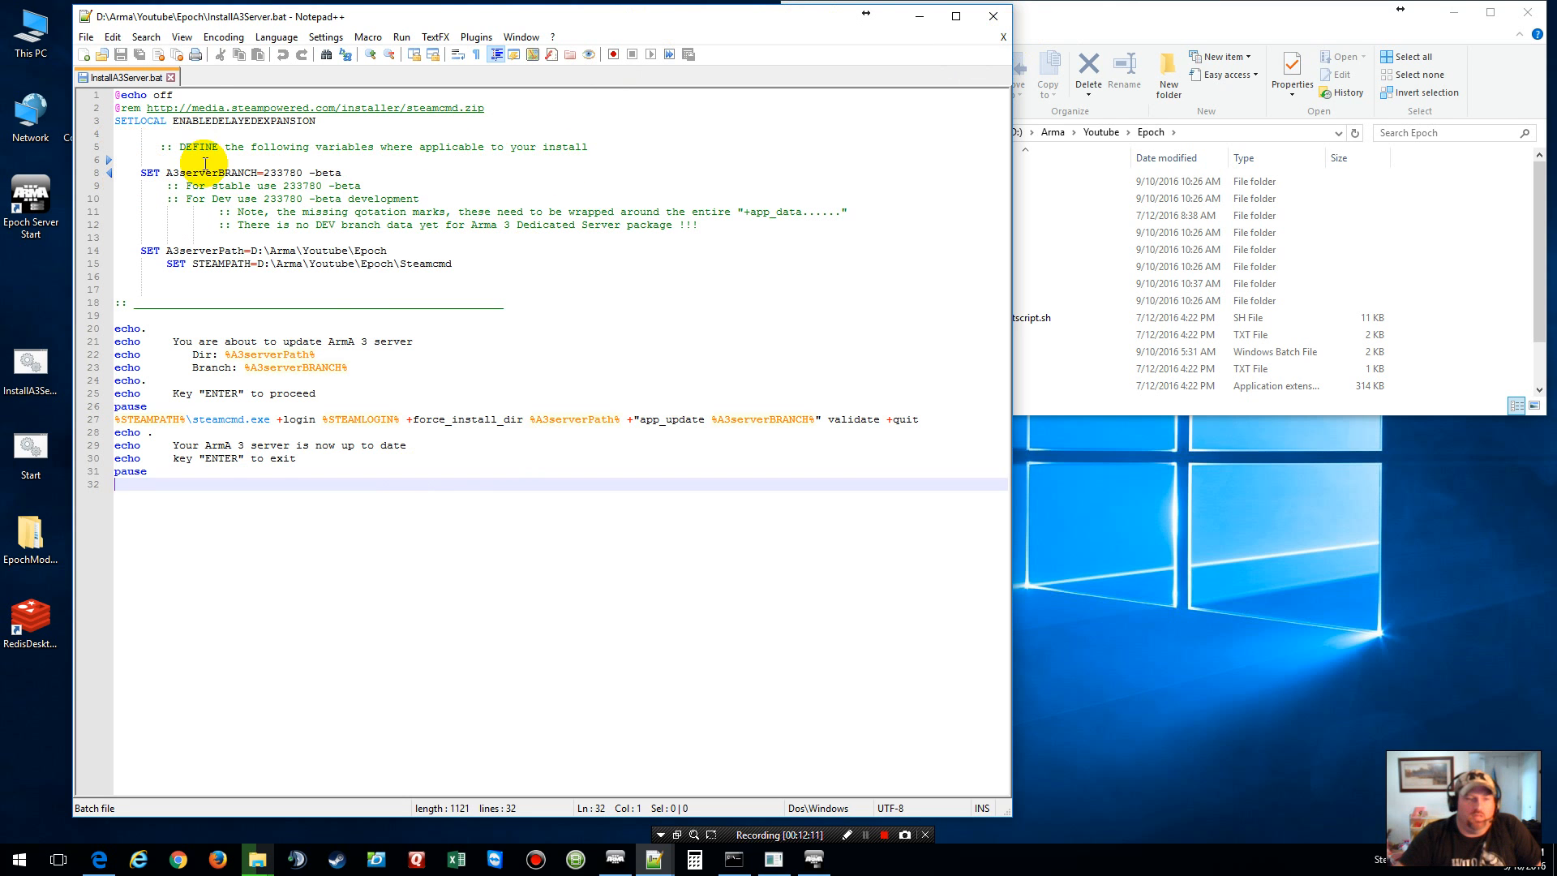
left_click(1006, 36)
Step: Open the desktop Start.bat in Notepad++ and add a new line 4 starting with 'start'
left_click(993, 15)
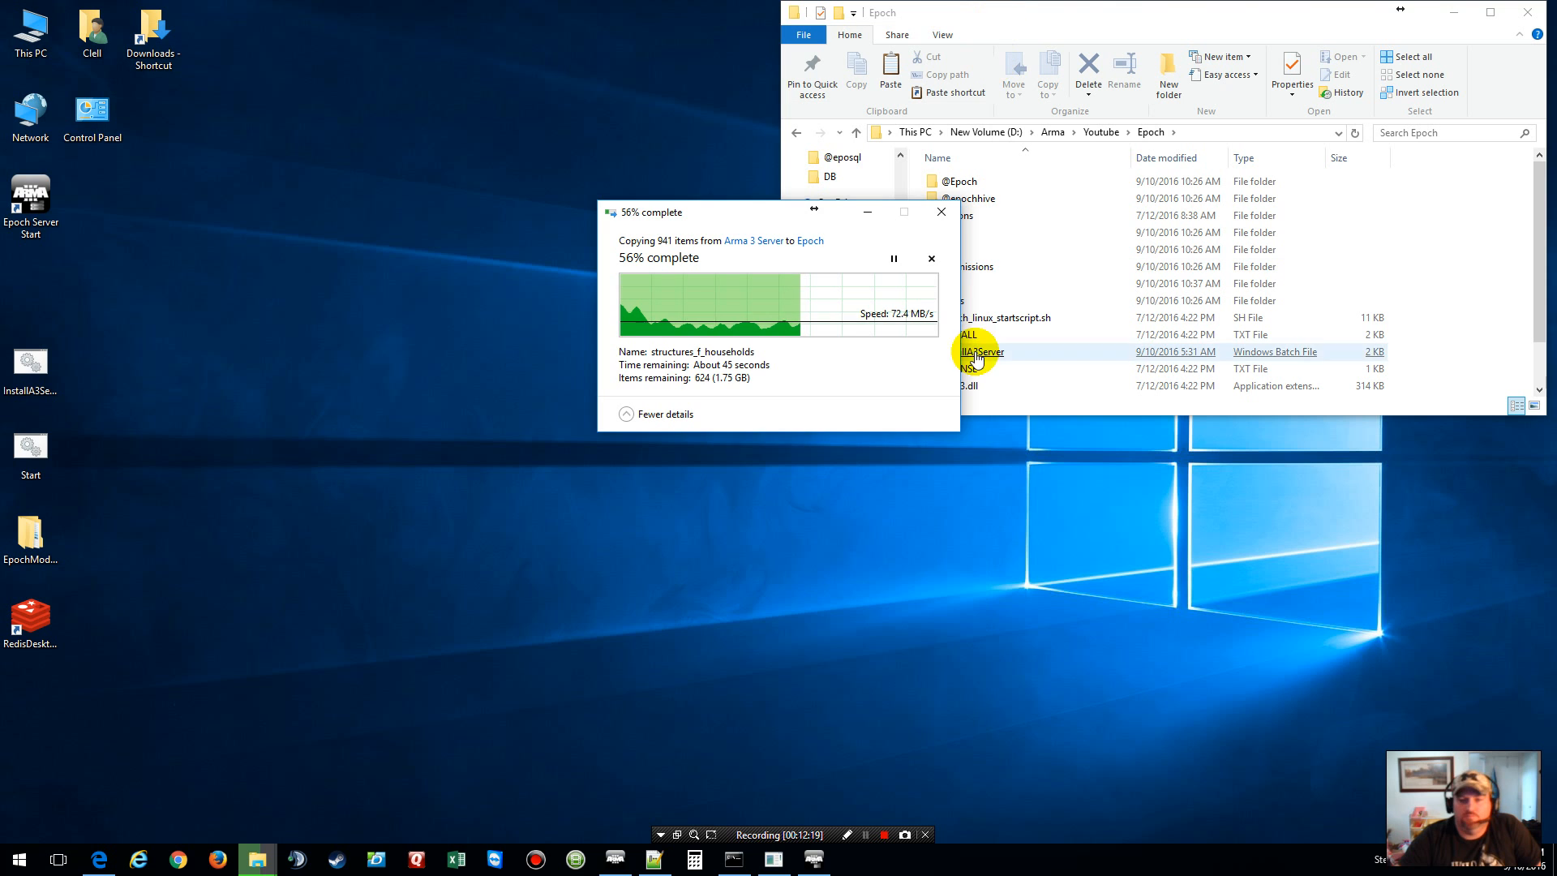
left_click(1027, 537)
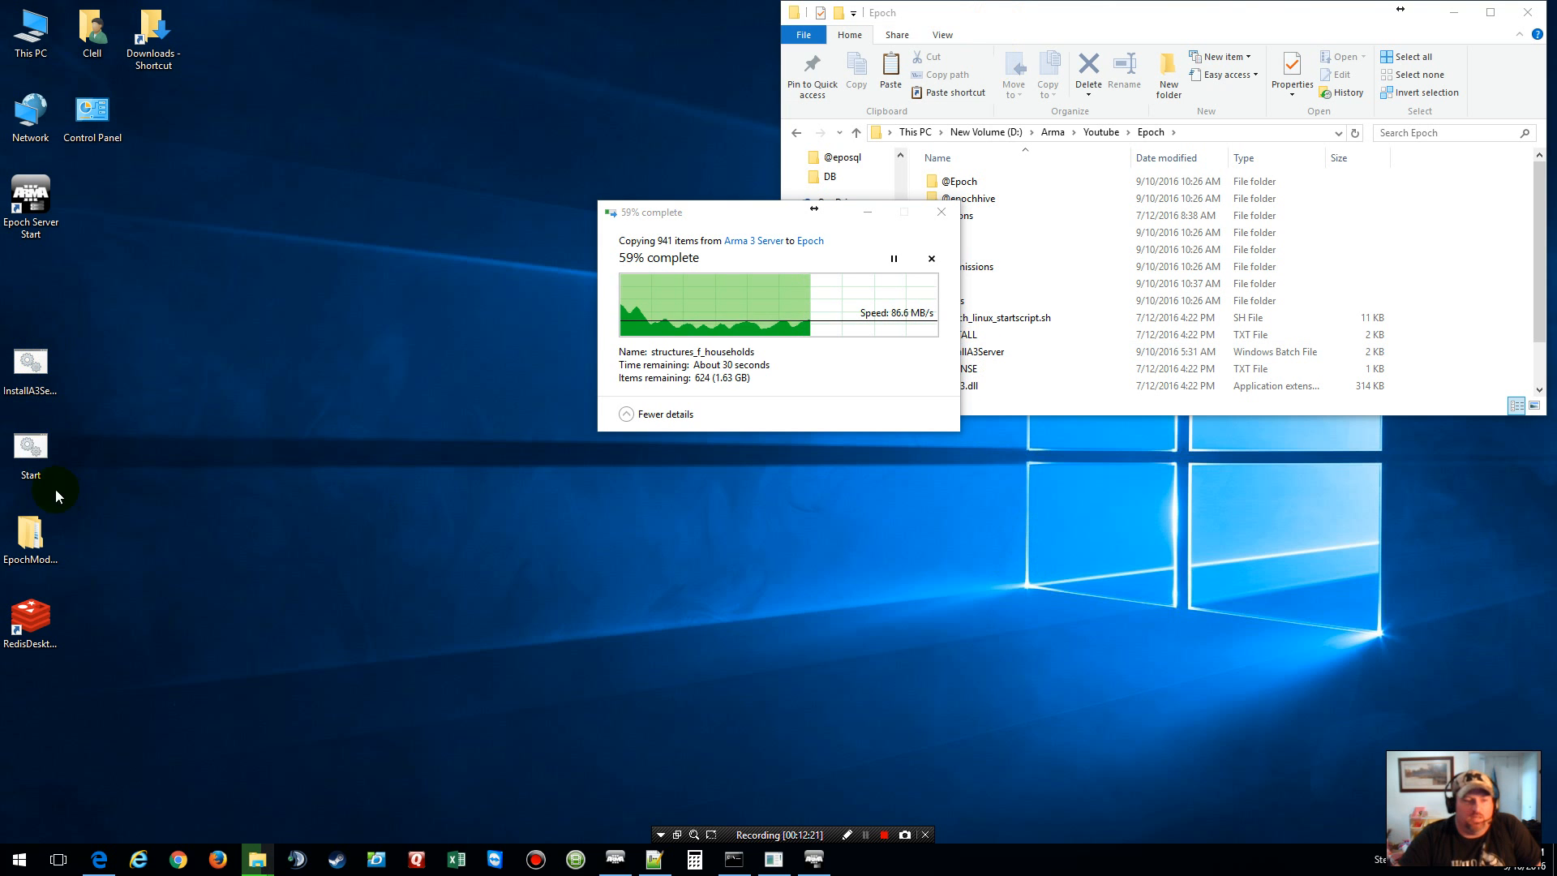
left_click(38, 462)
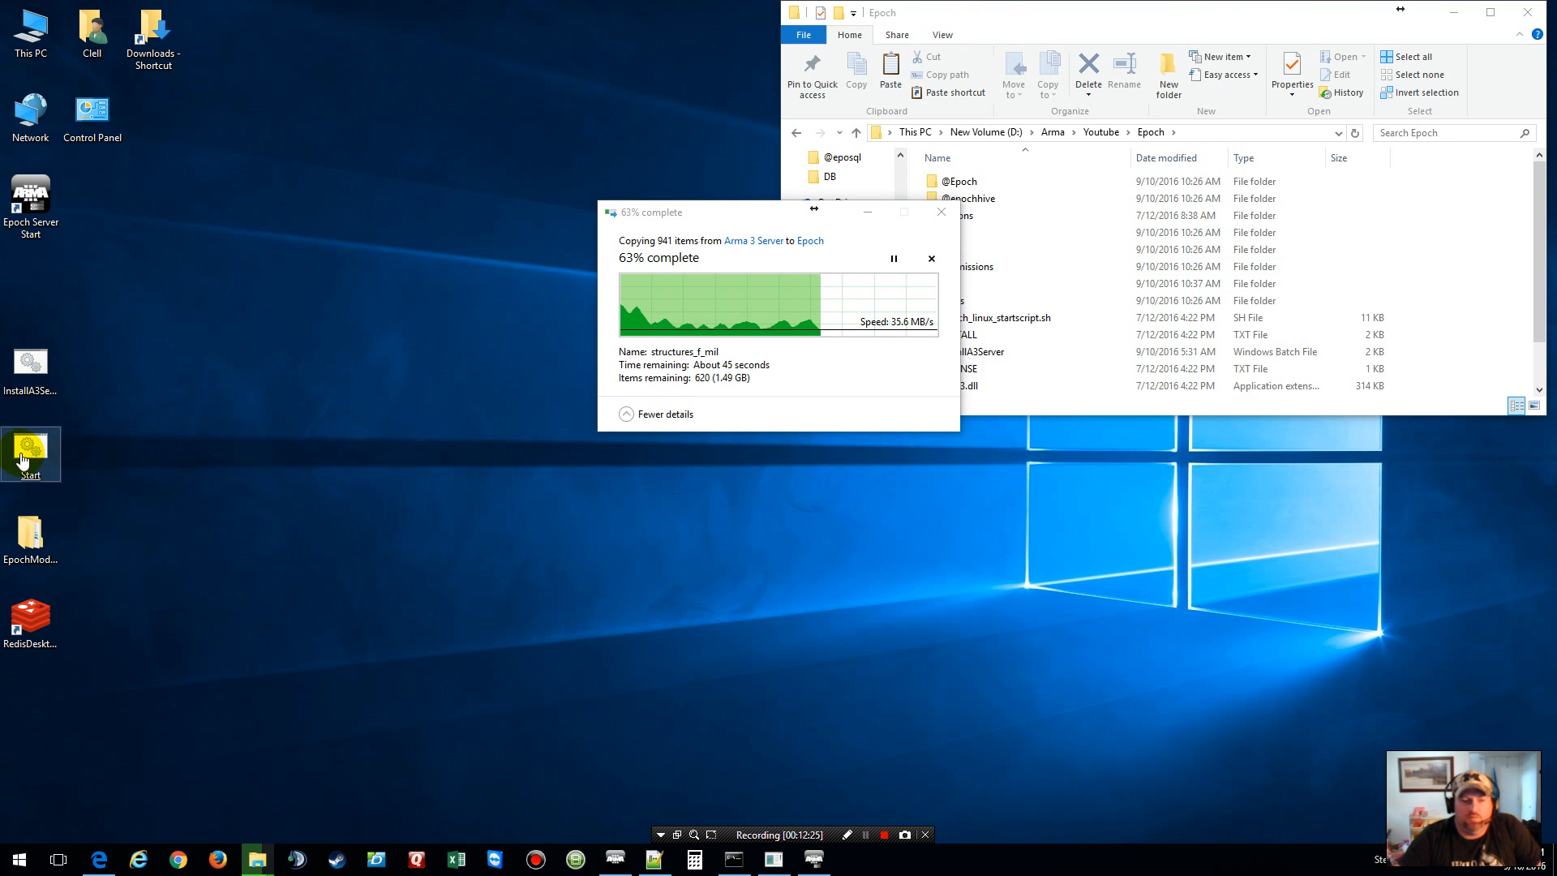
right_click(22, 459)
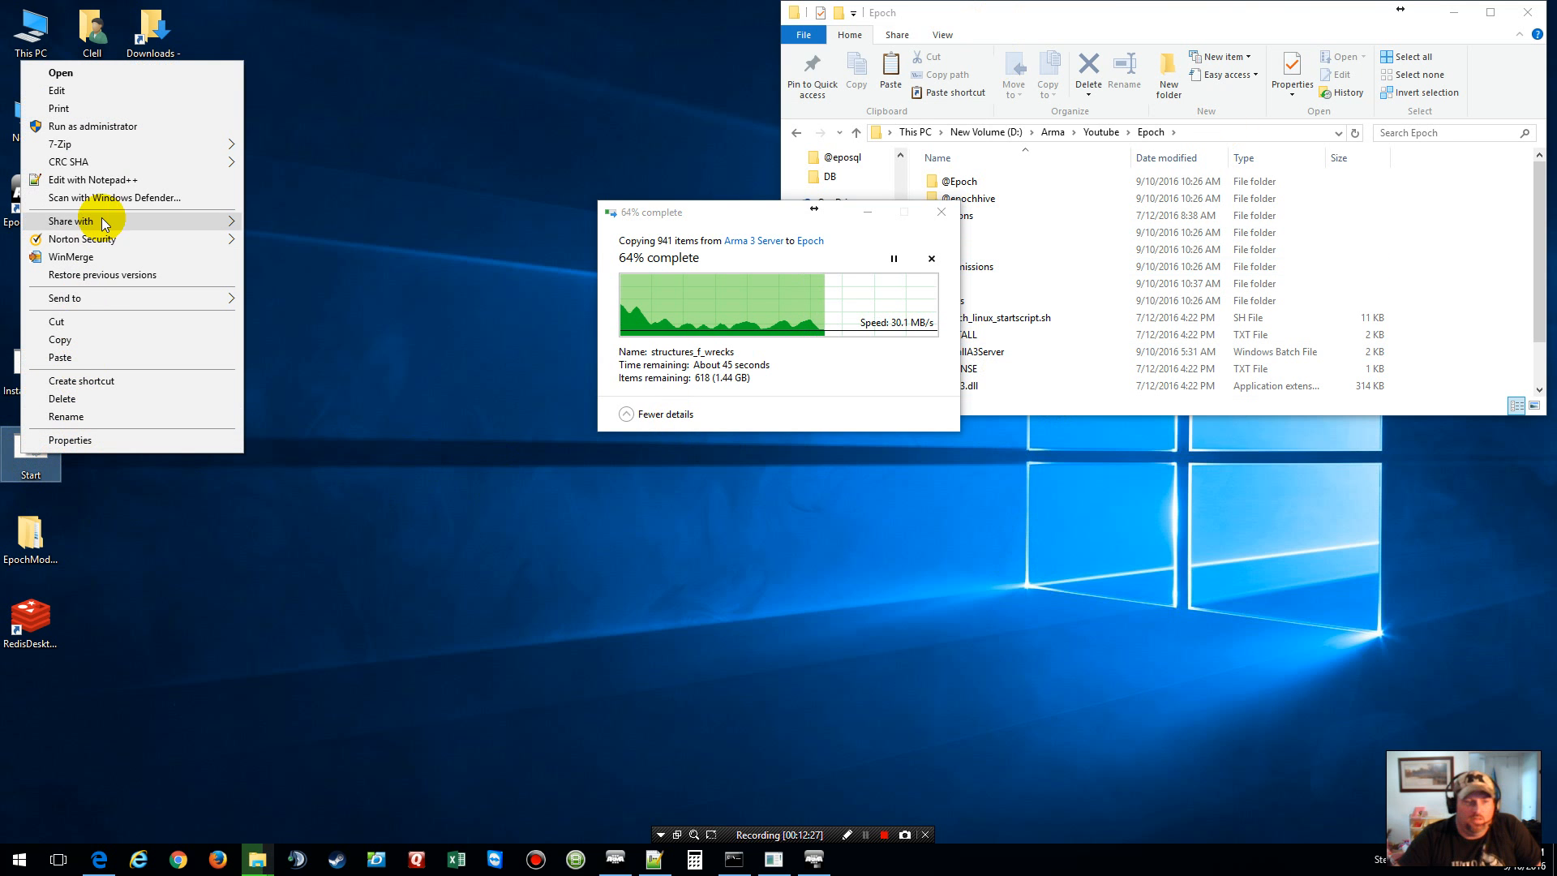
left_click(96, 181)
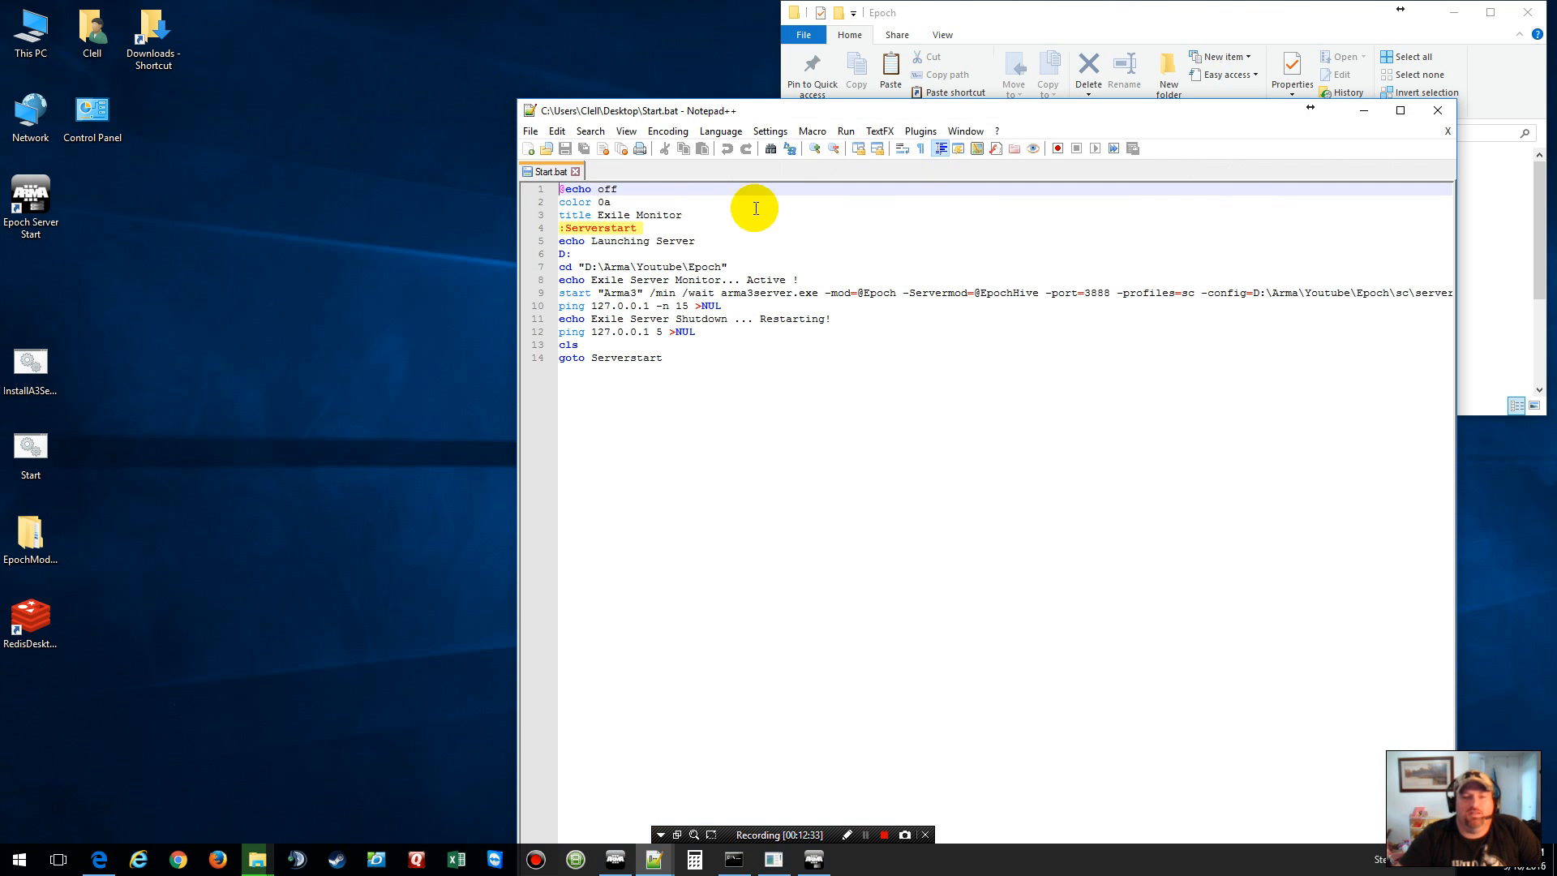
left_click(695, 219)
key("Return")
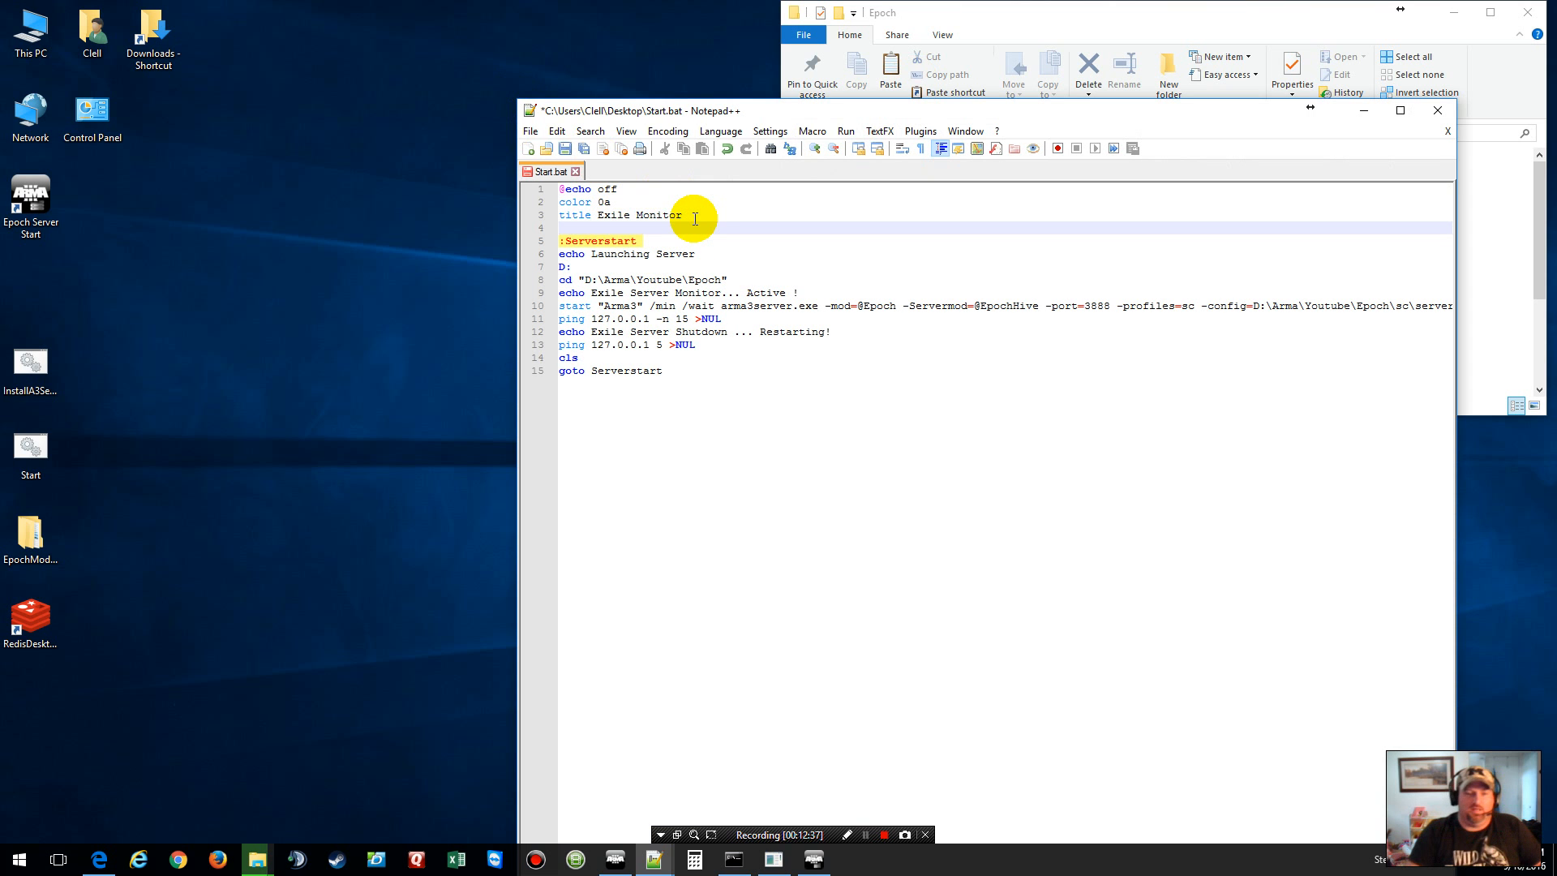
type("st")
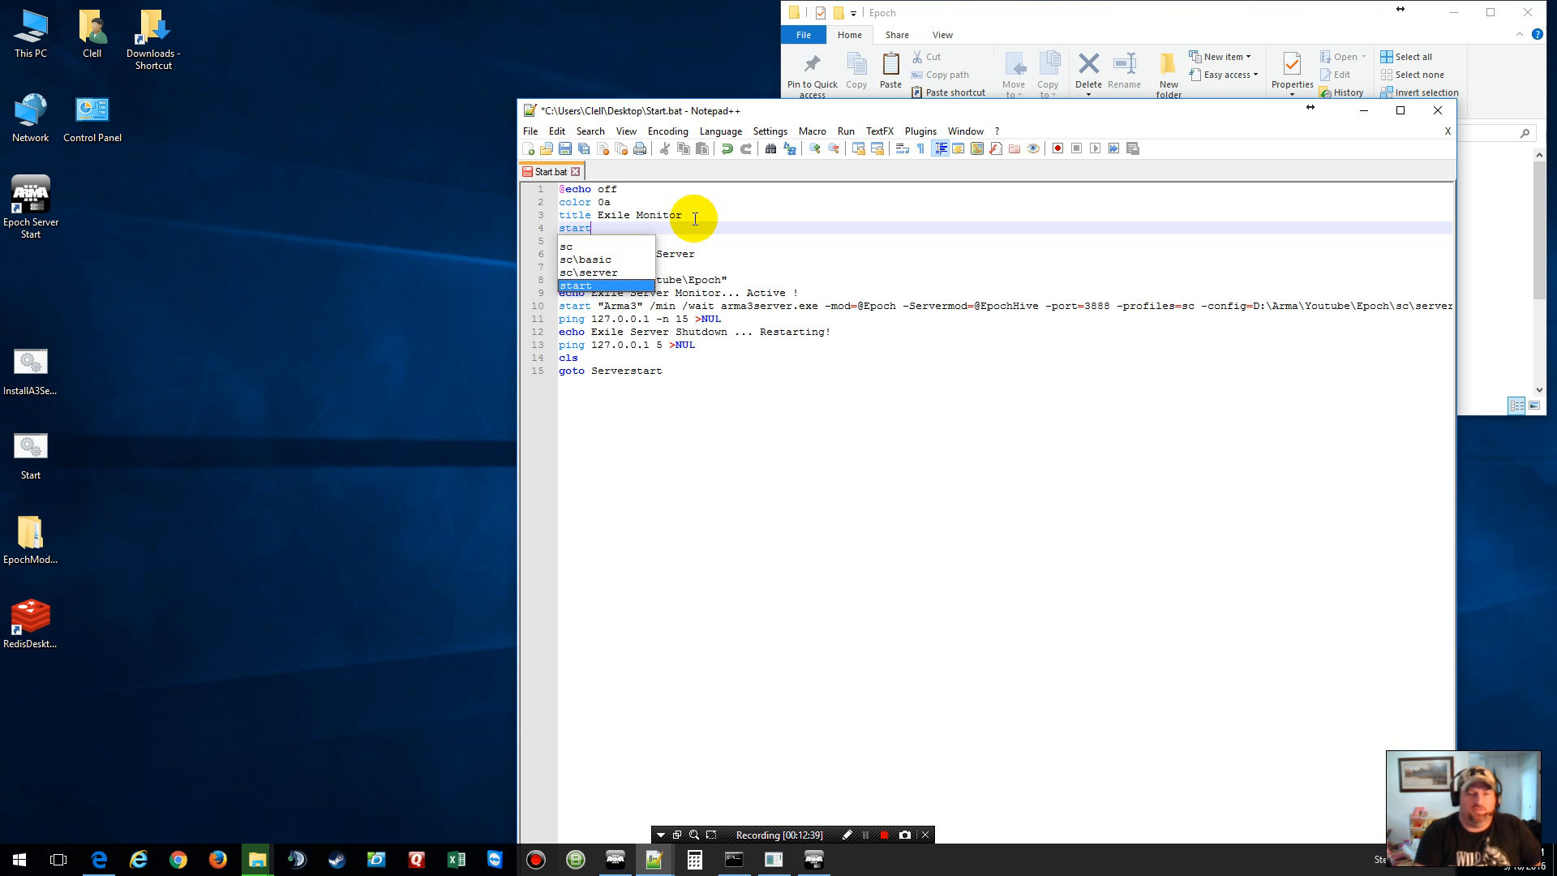
type("art")
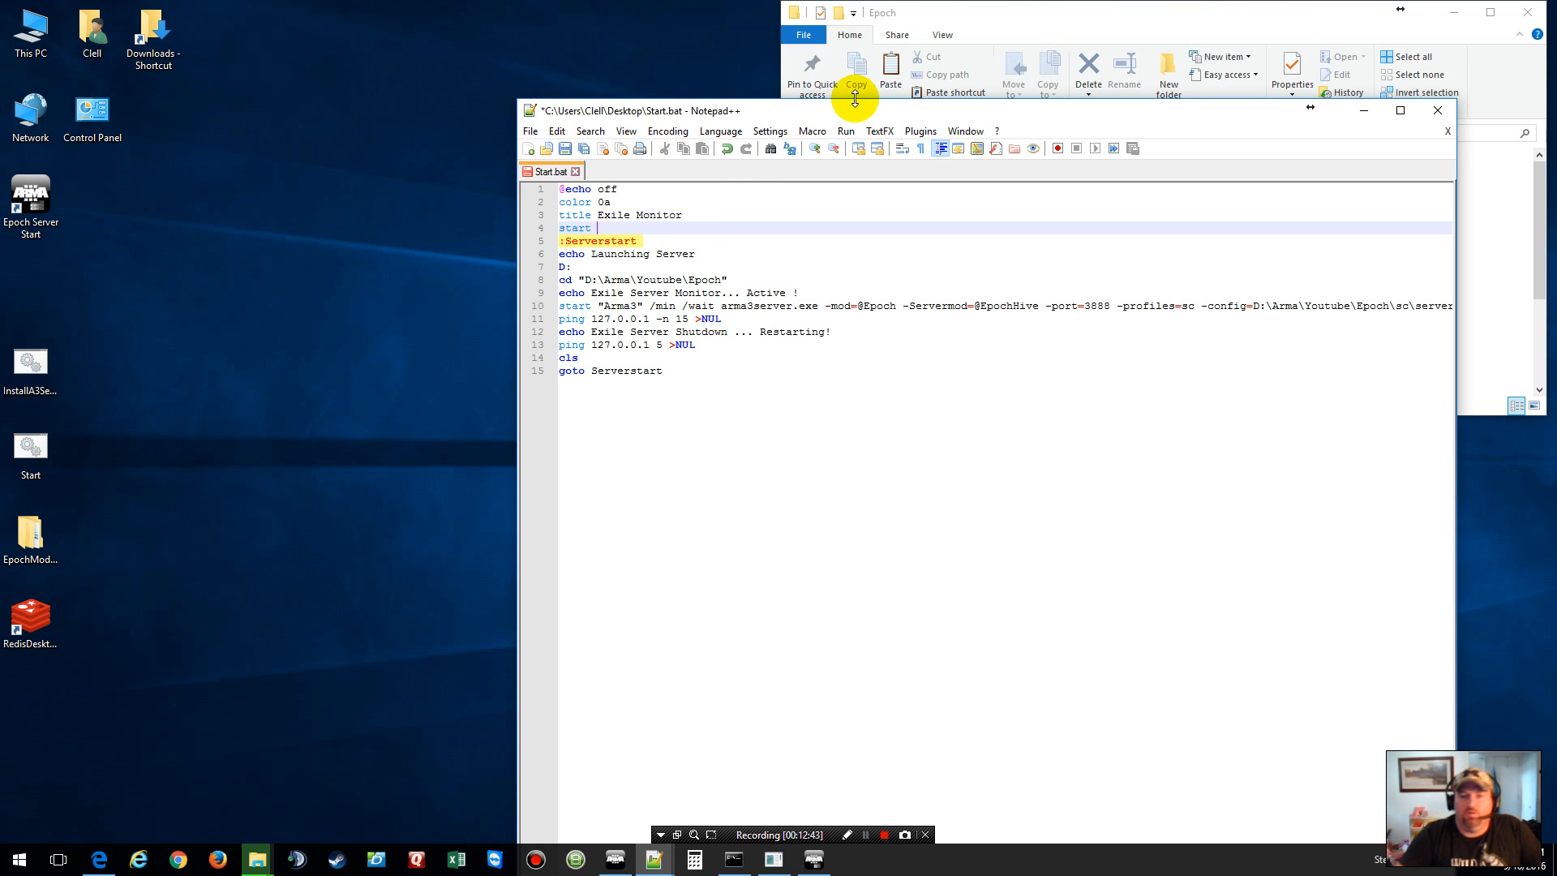
Step: Copy the D:\Arma\Youtube\Epoch\DB\ folder path into line 4 after 'start'
left_click(1033, 8)
left_click(1038, 215)
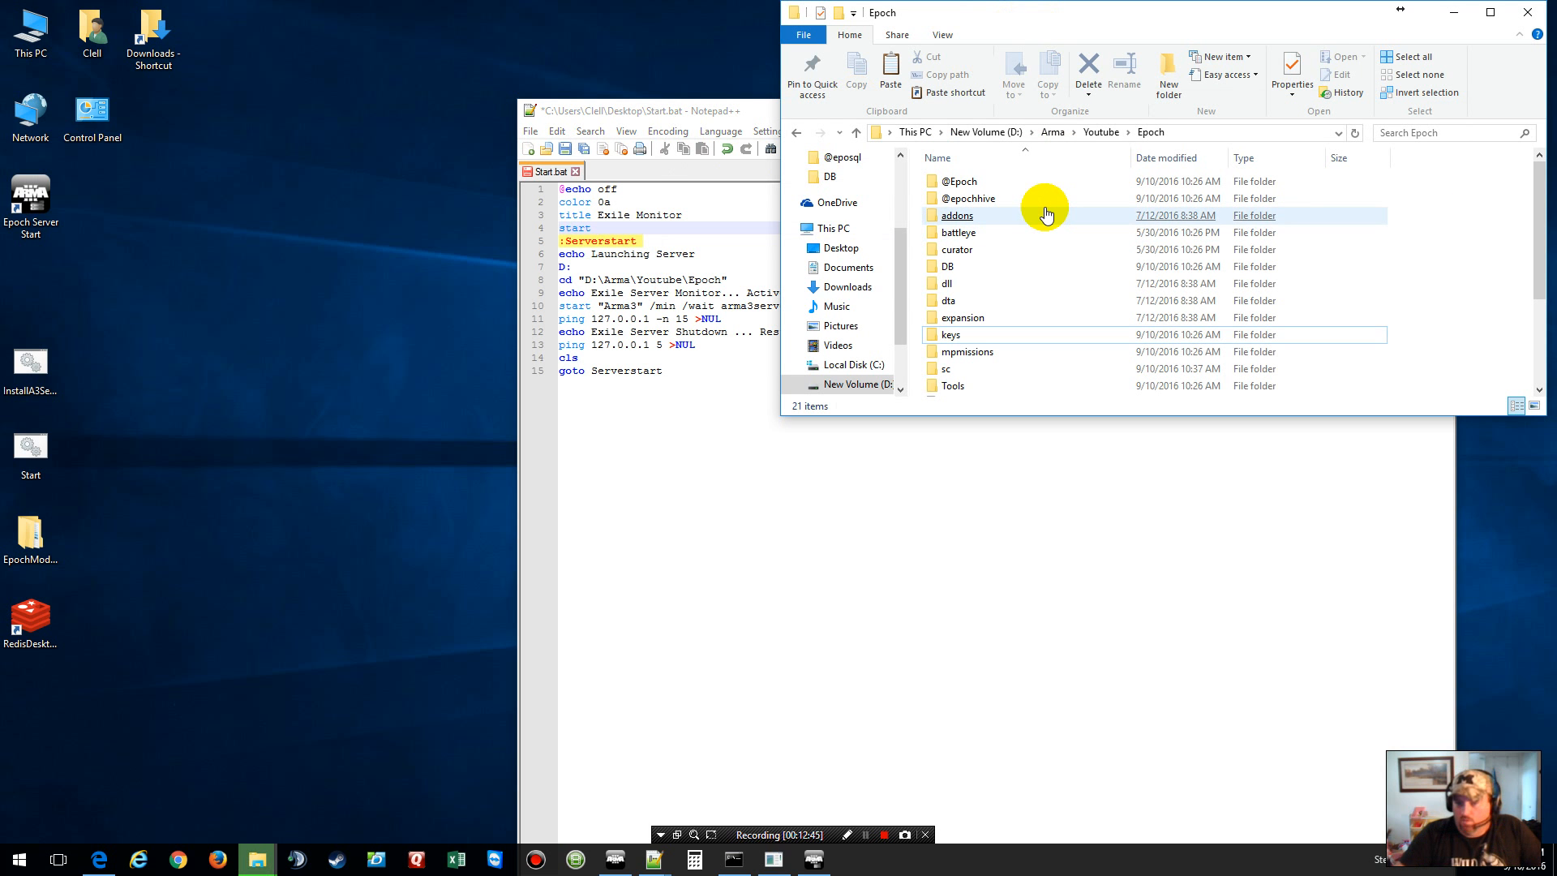
double_click(965, 267)
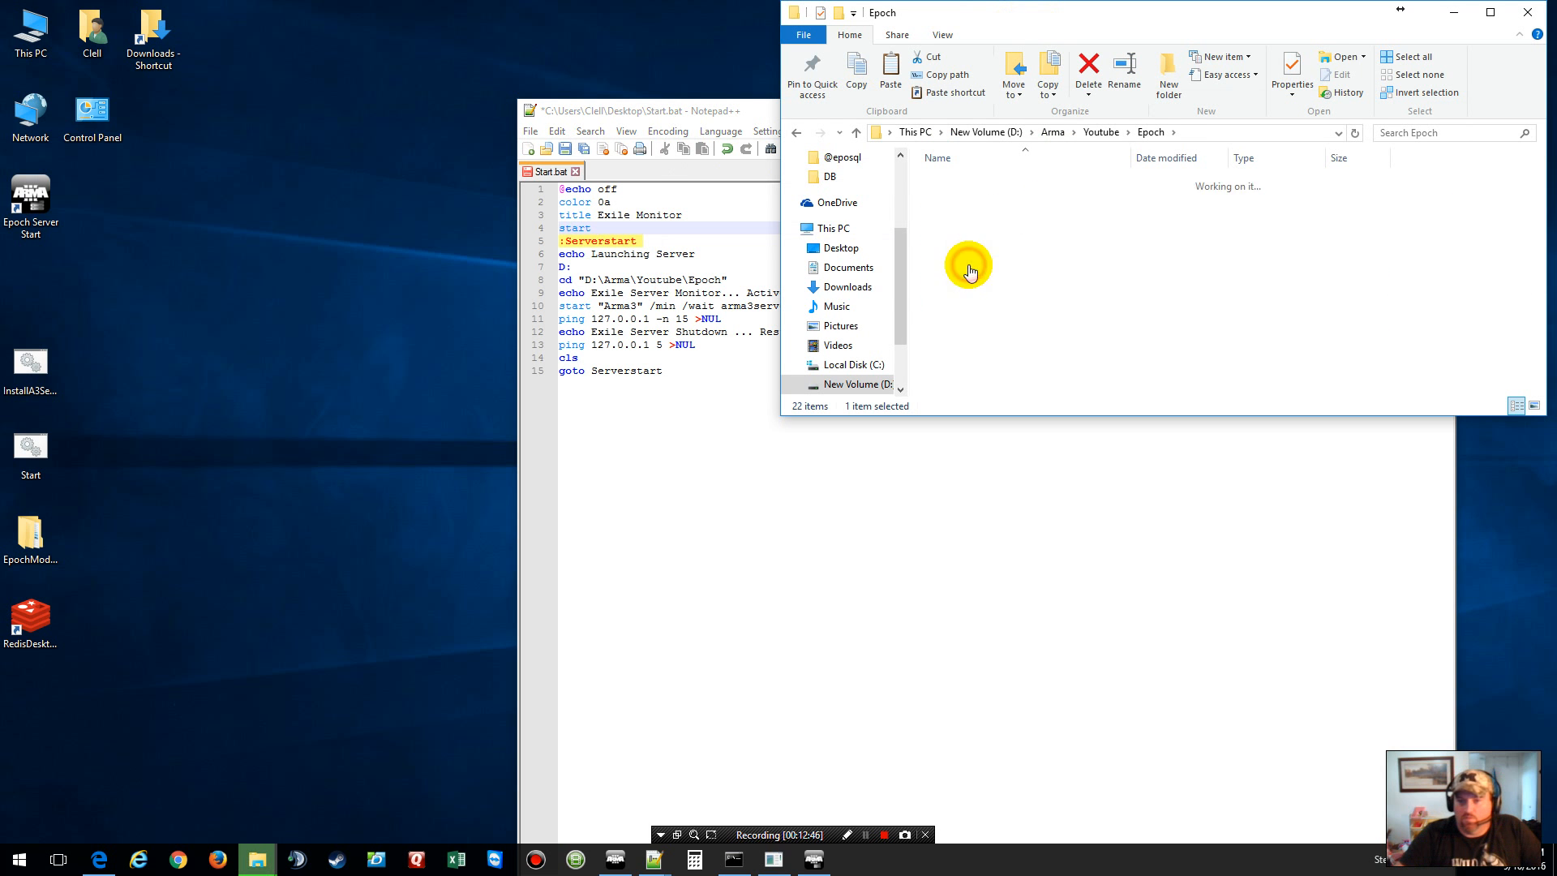
left_click(1229, 135)
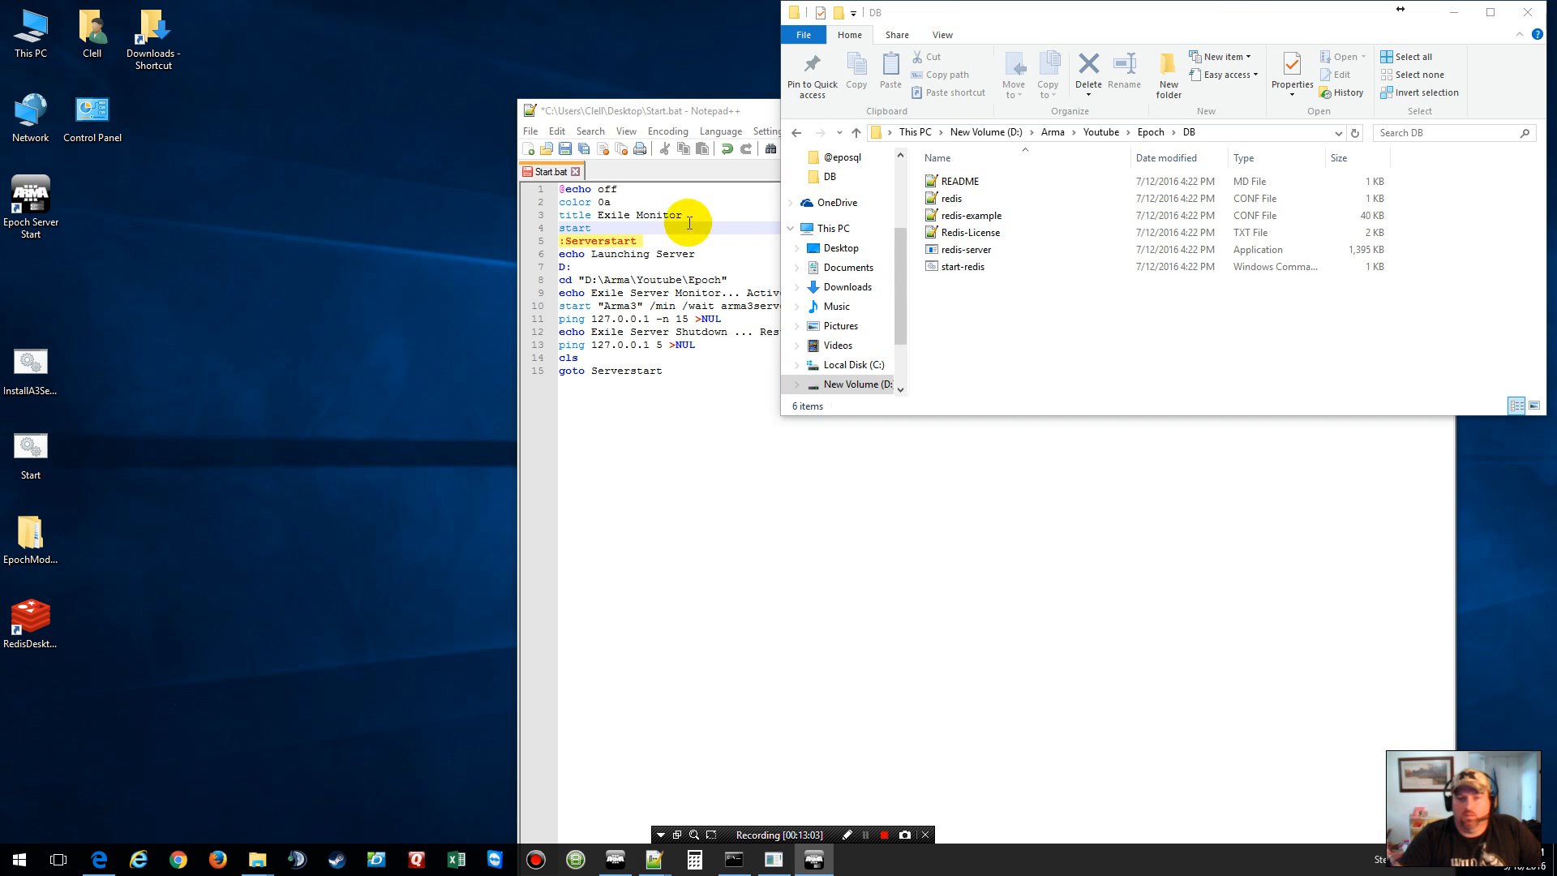
left_click(616, 228)
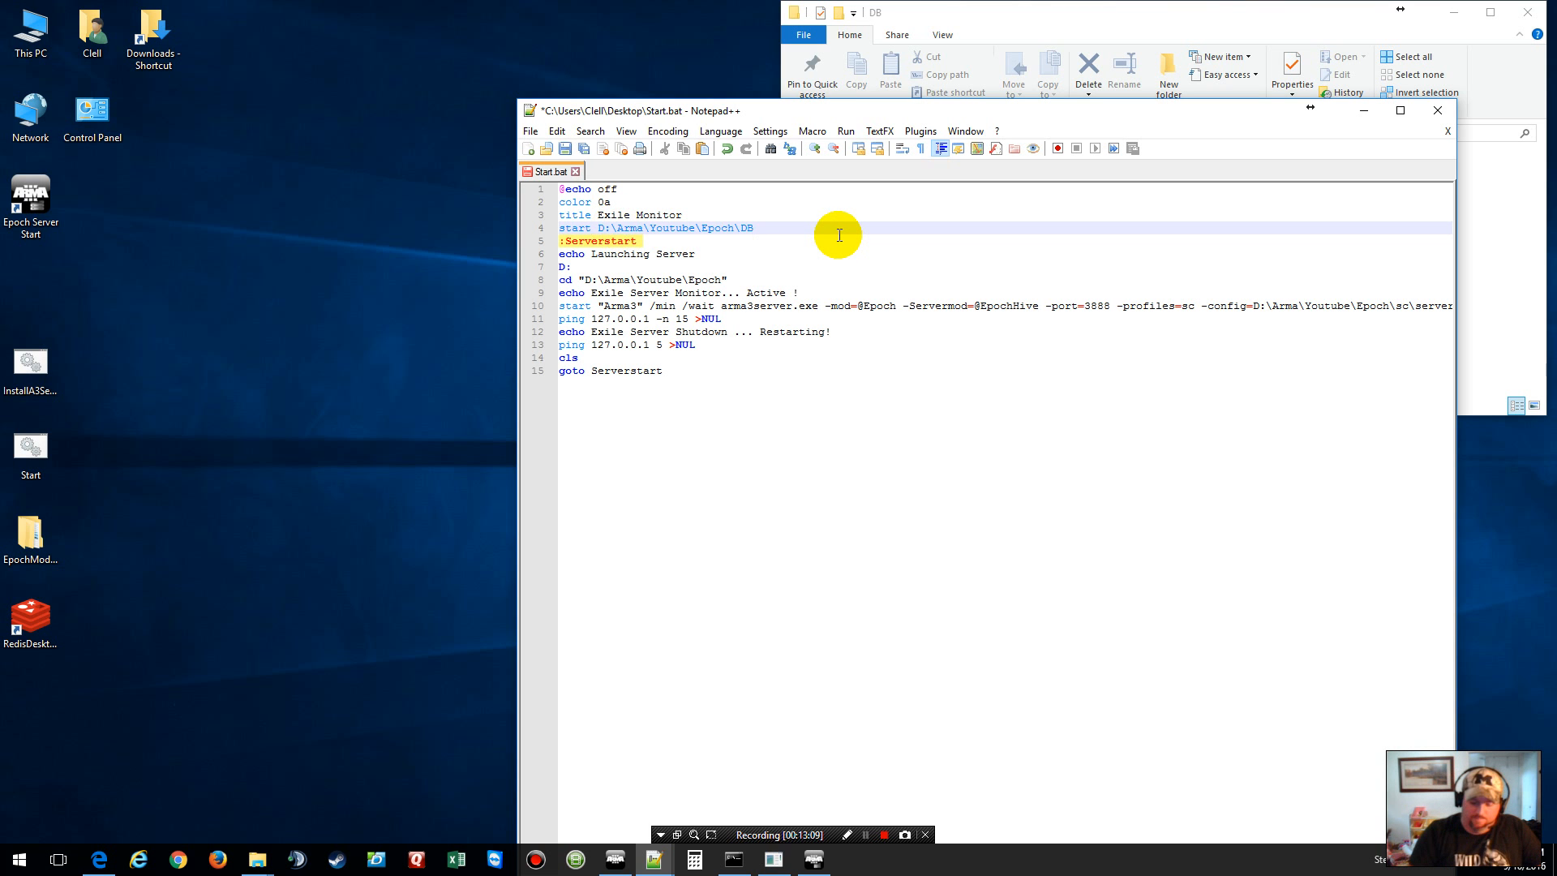
left_click_drag(1025, 114, 927, 311)
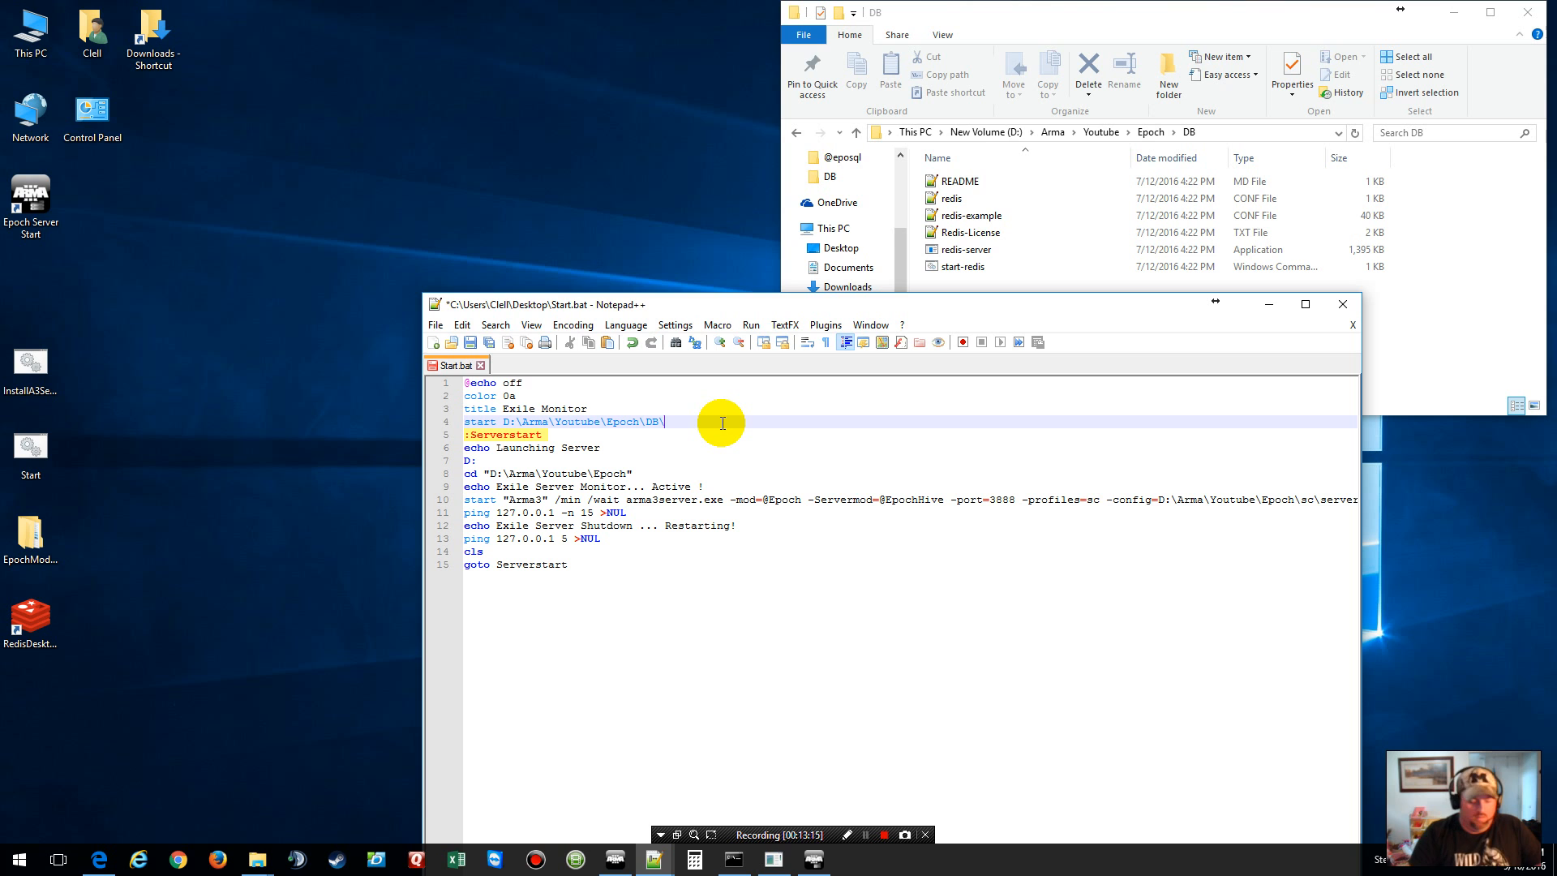
Step: Finish line 4 as start D:\Arma\Youtube\Epoch\DB\redis-server.exe and save Start.bat
left_click(925, 255)
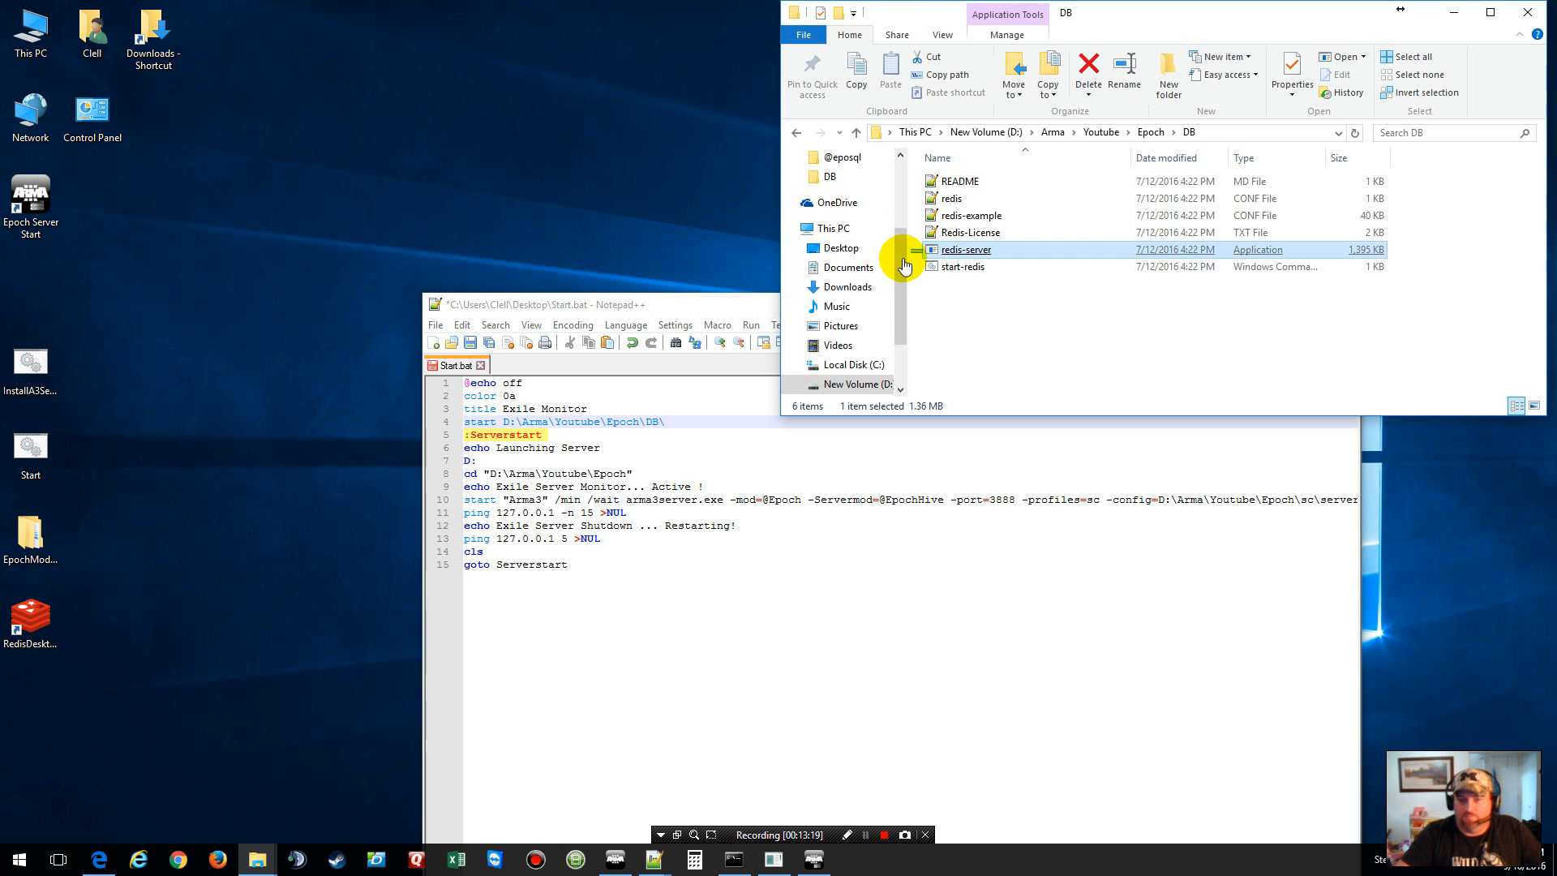
left_click(689, 425)
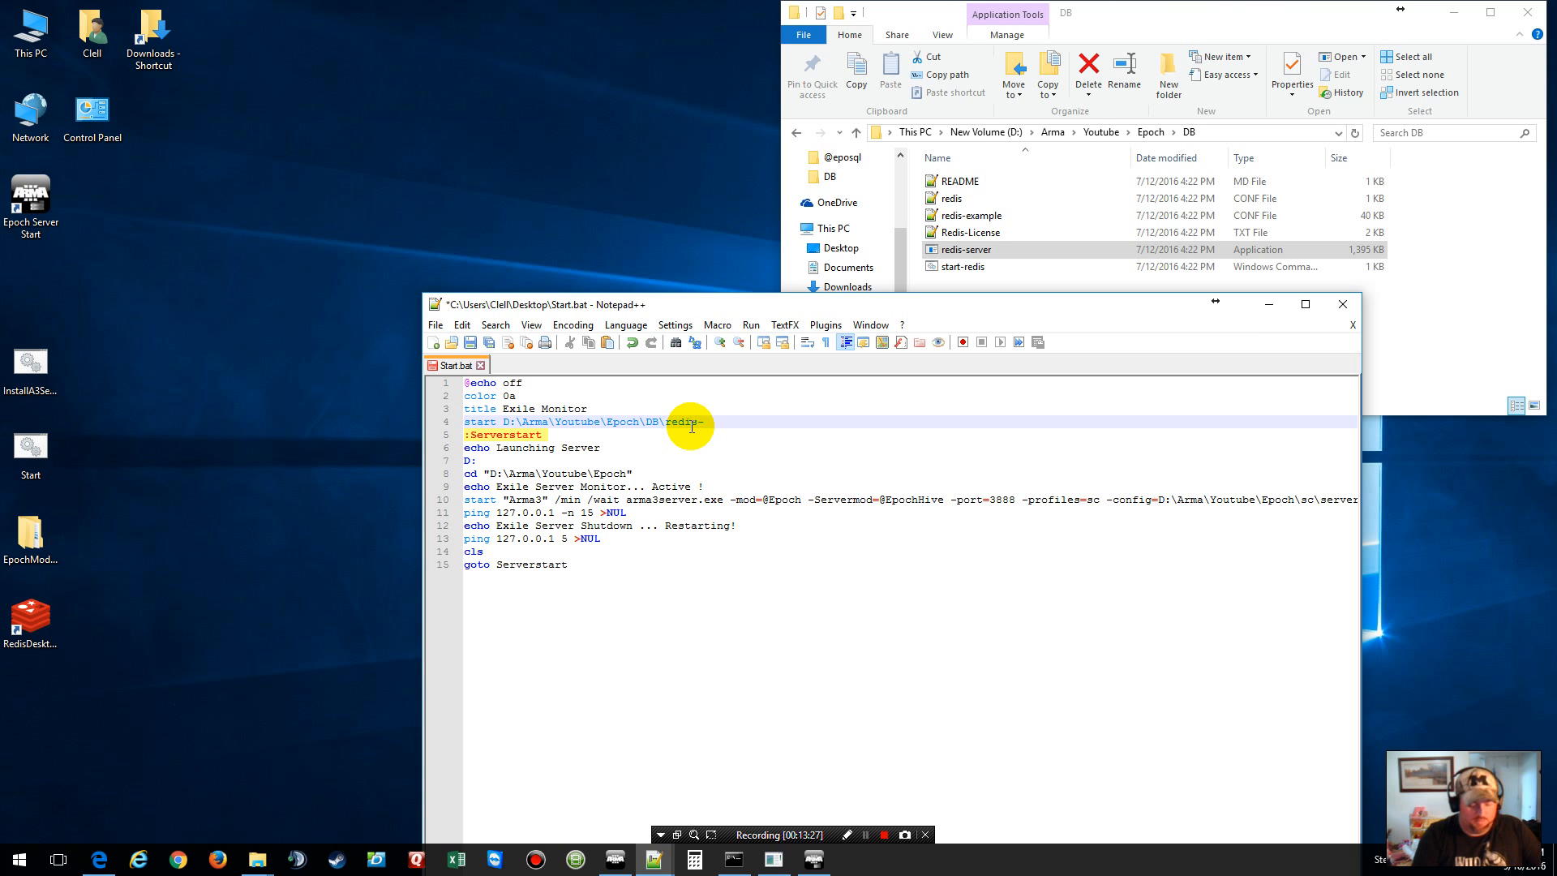
type("server")
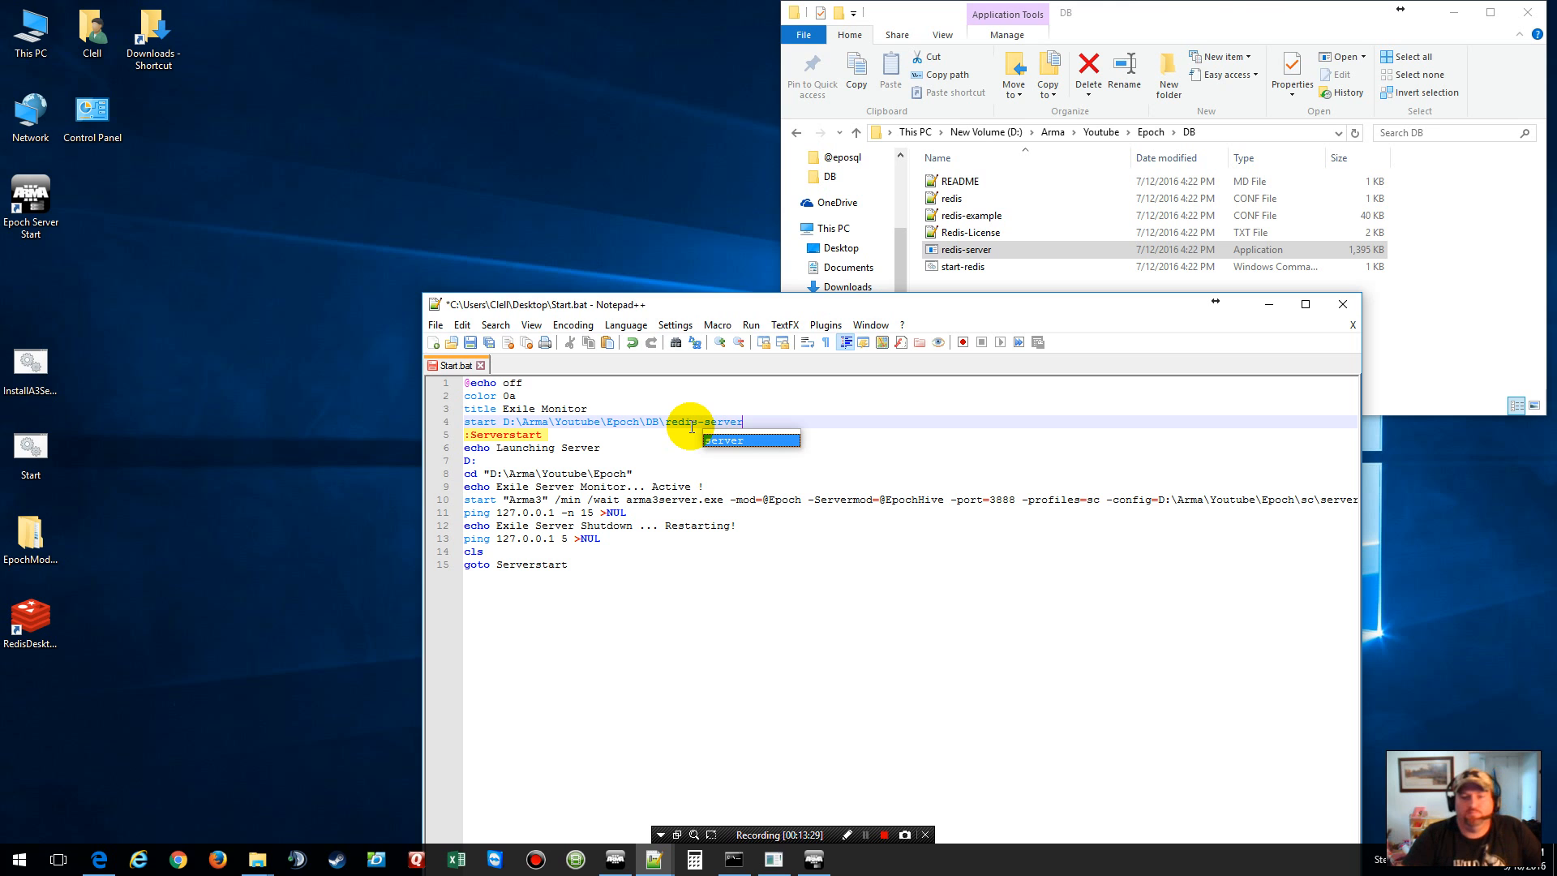
type(".e")
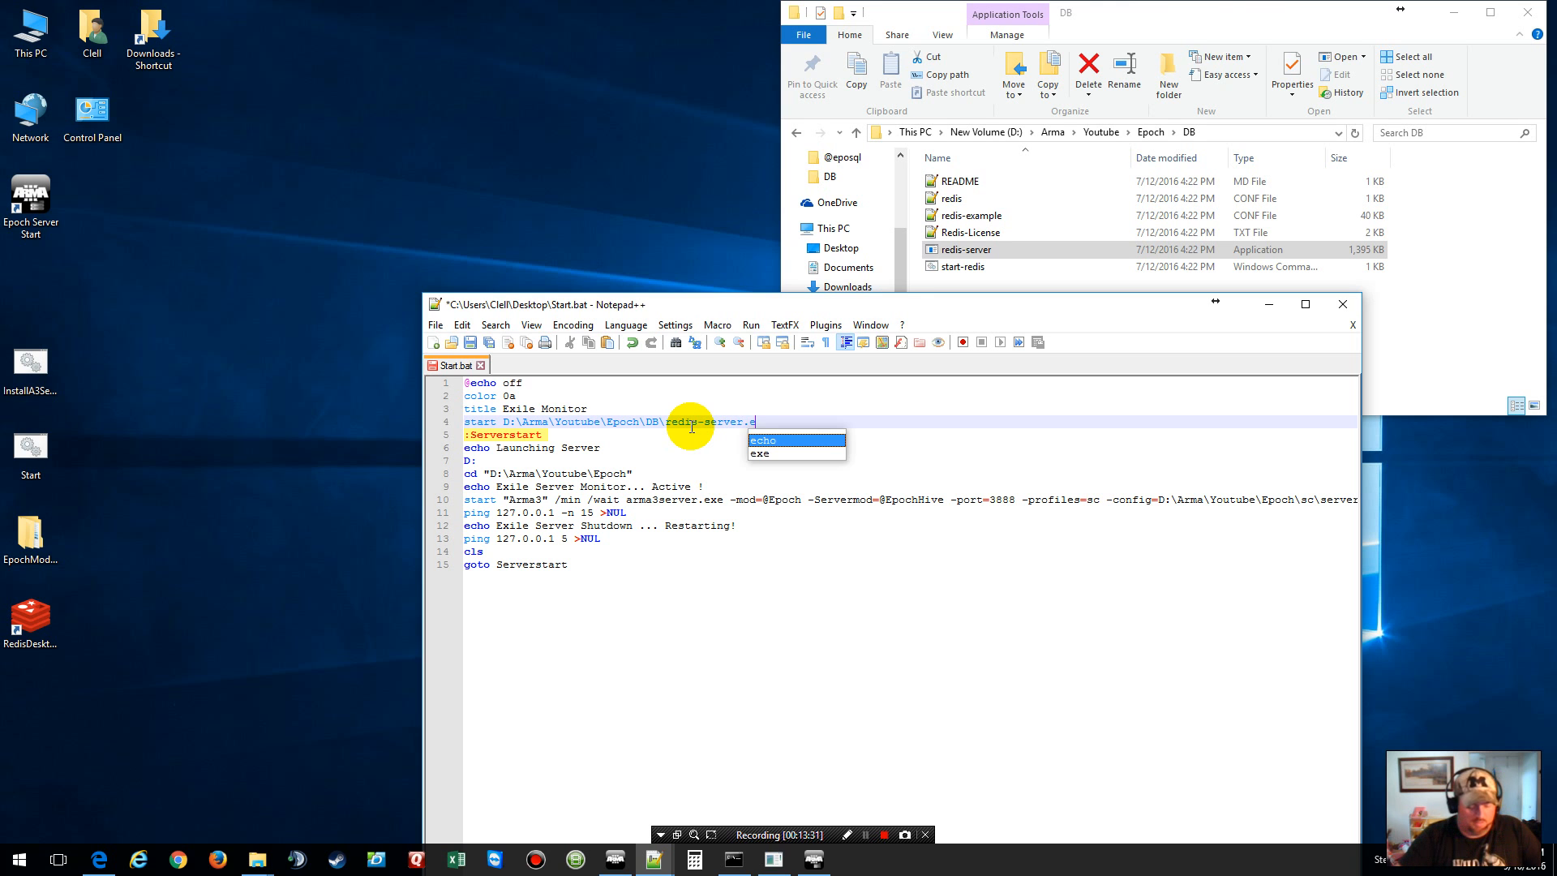
type("xe")
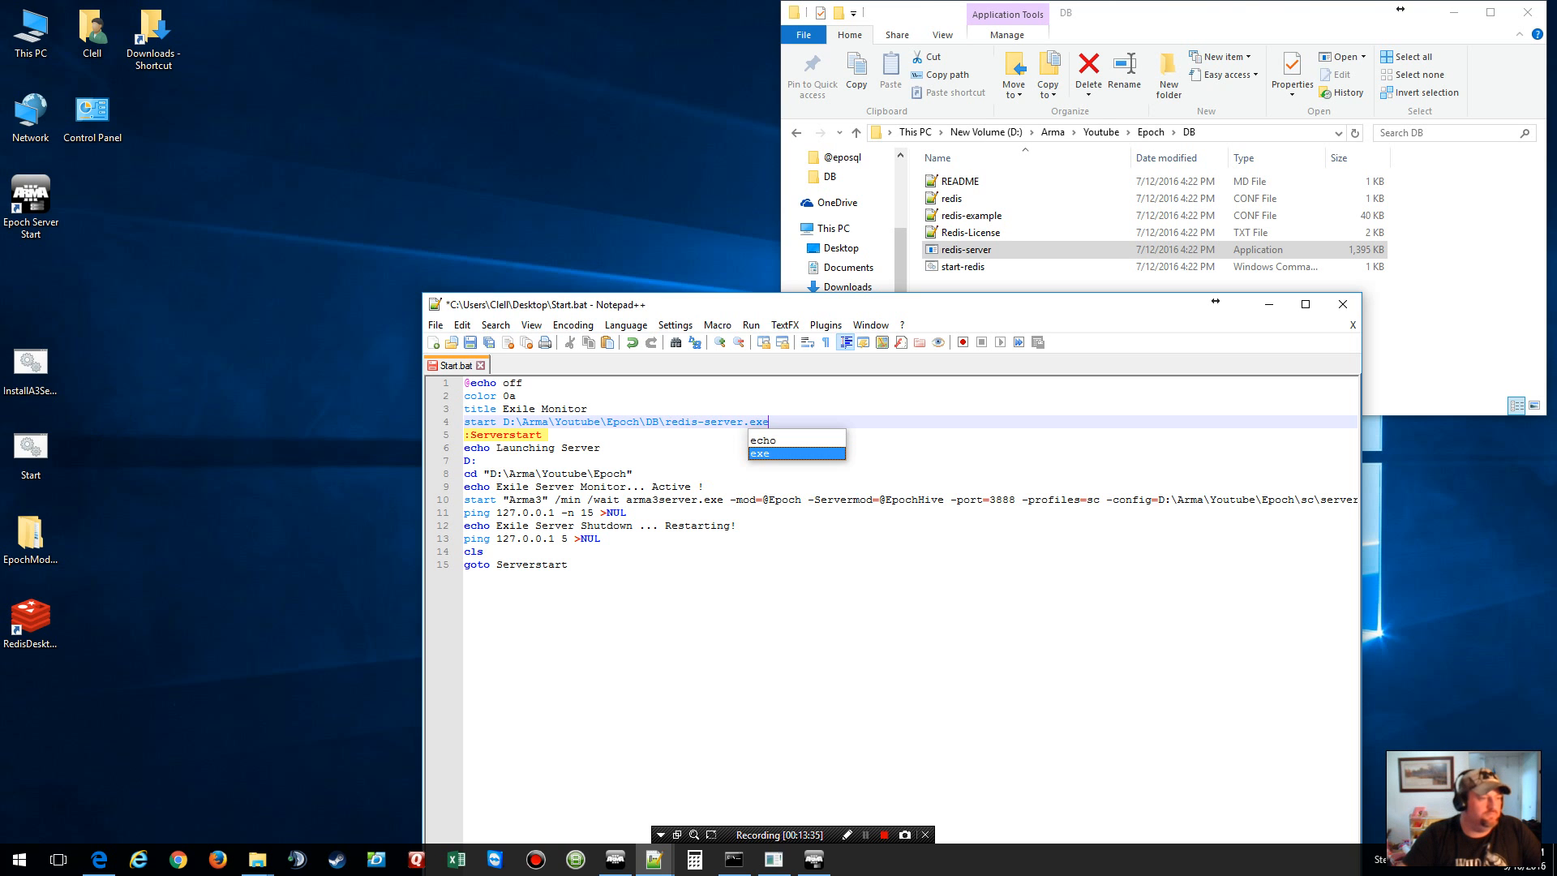
left_click(578, 323)
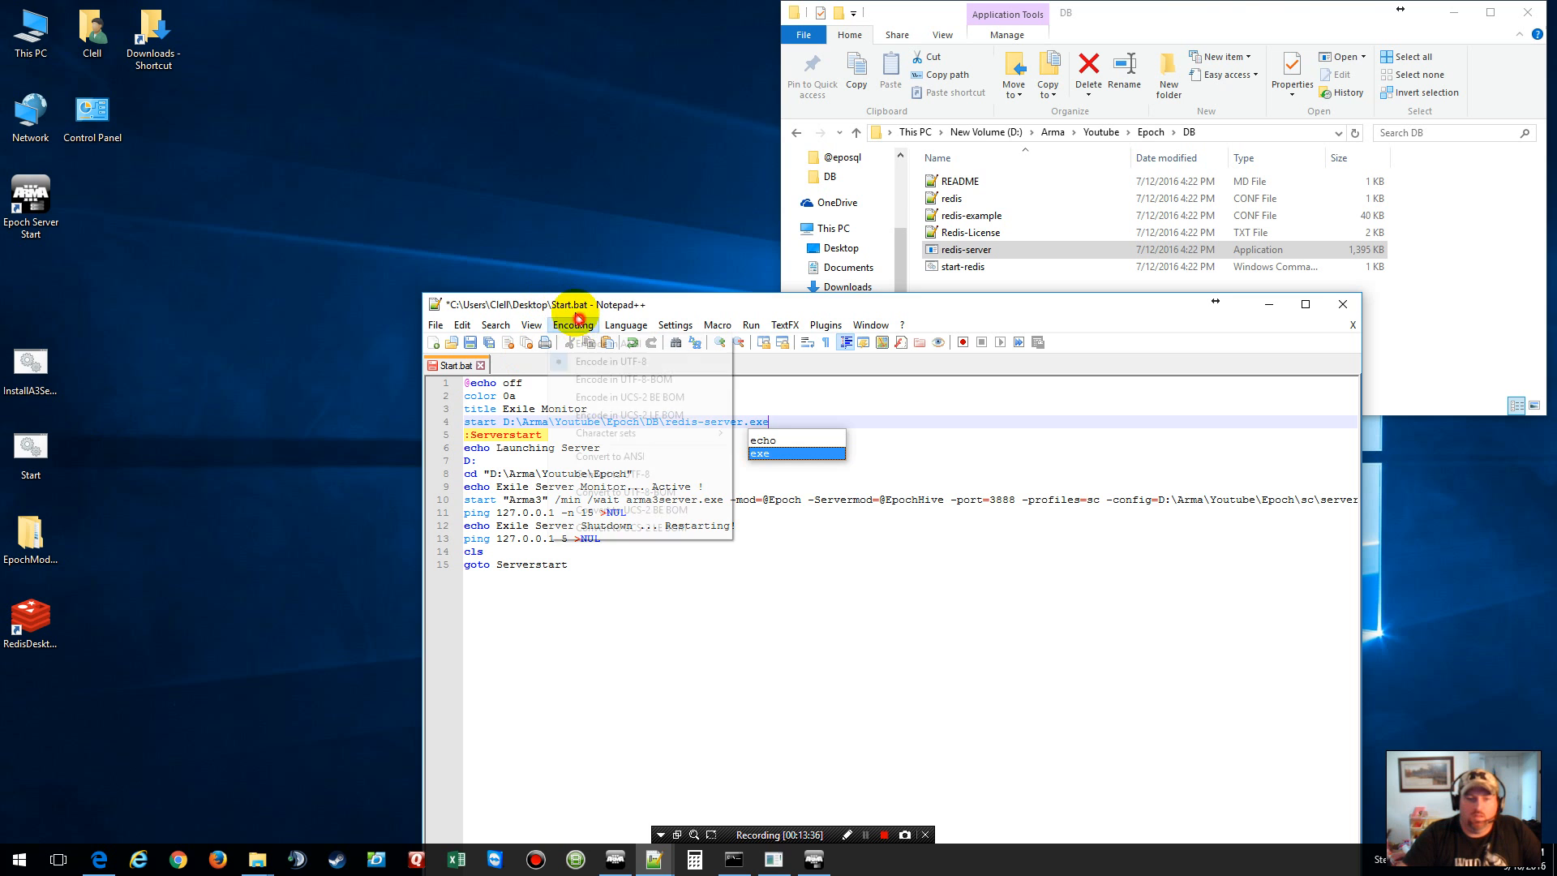
left_click_drag(662, 297, 398, 122)
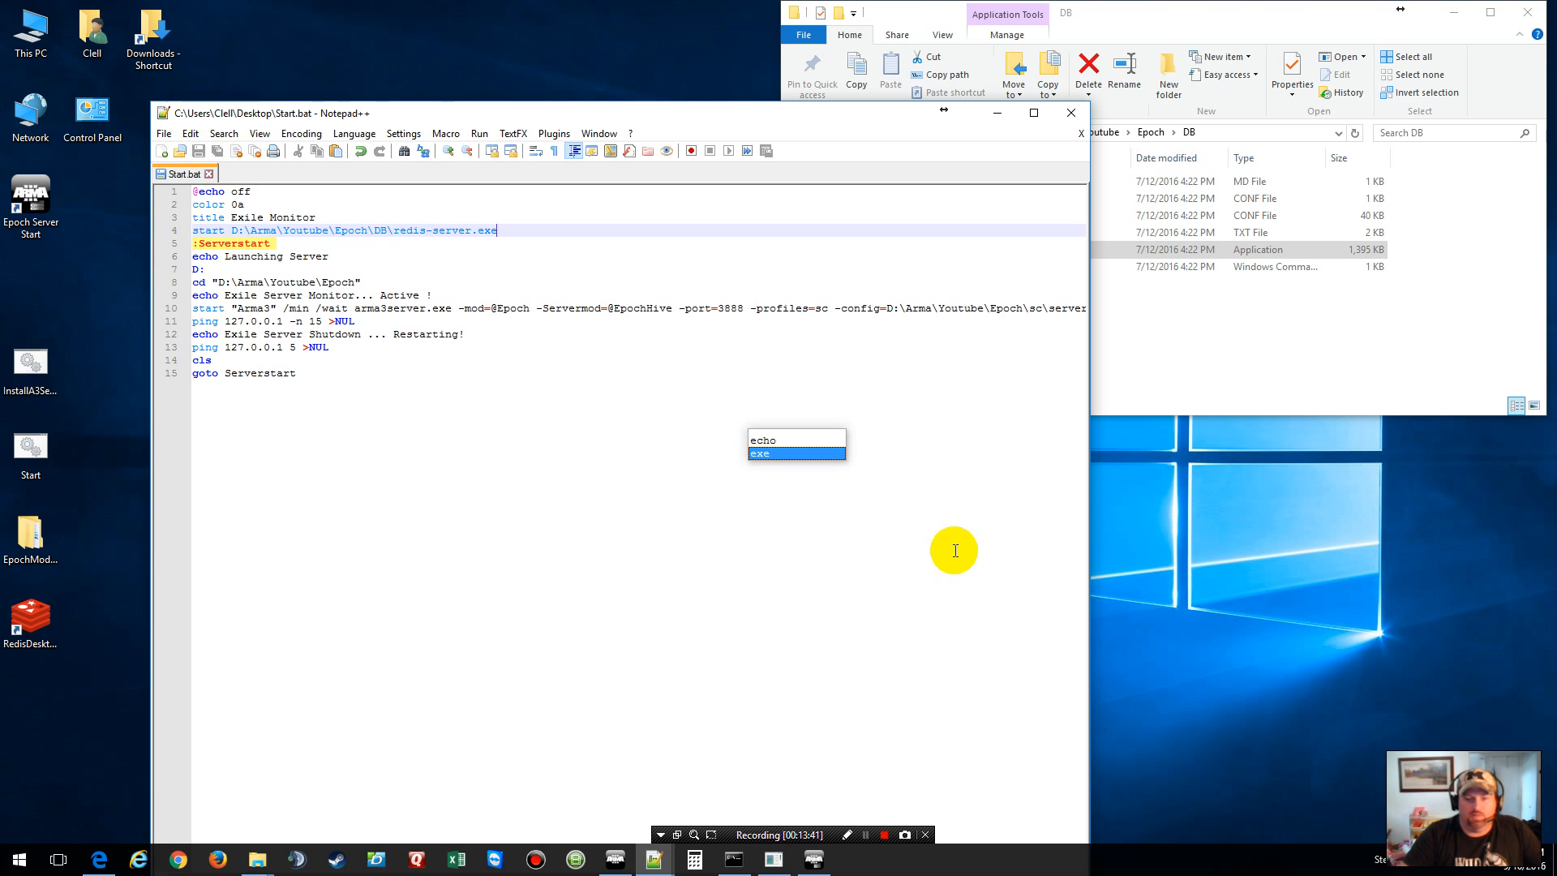
Step: Check the server folder path on line 8 and config path on line 10
left_click(952, 550)
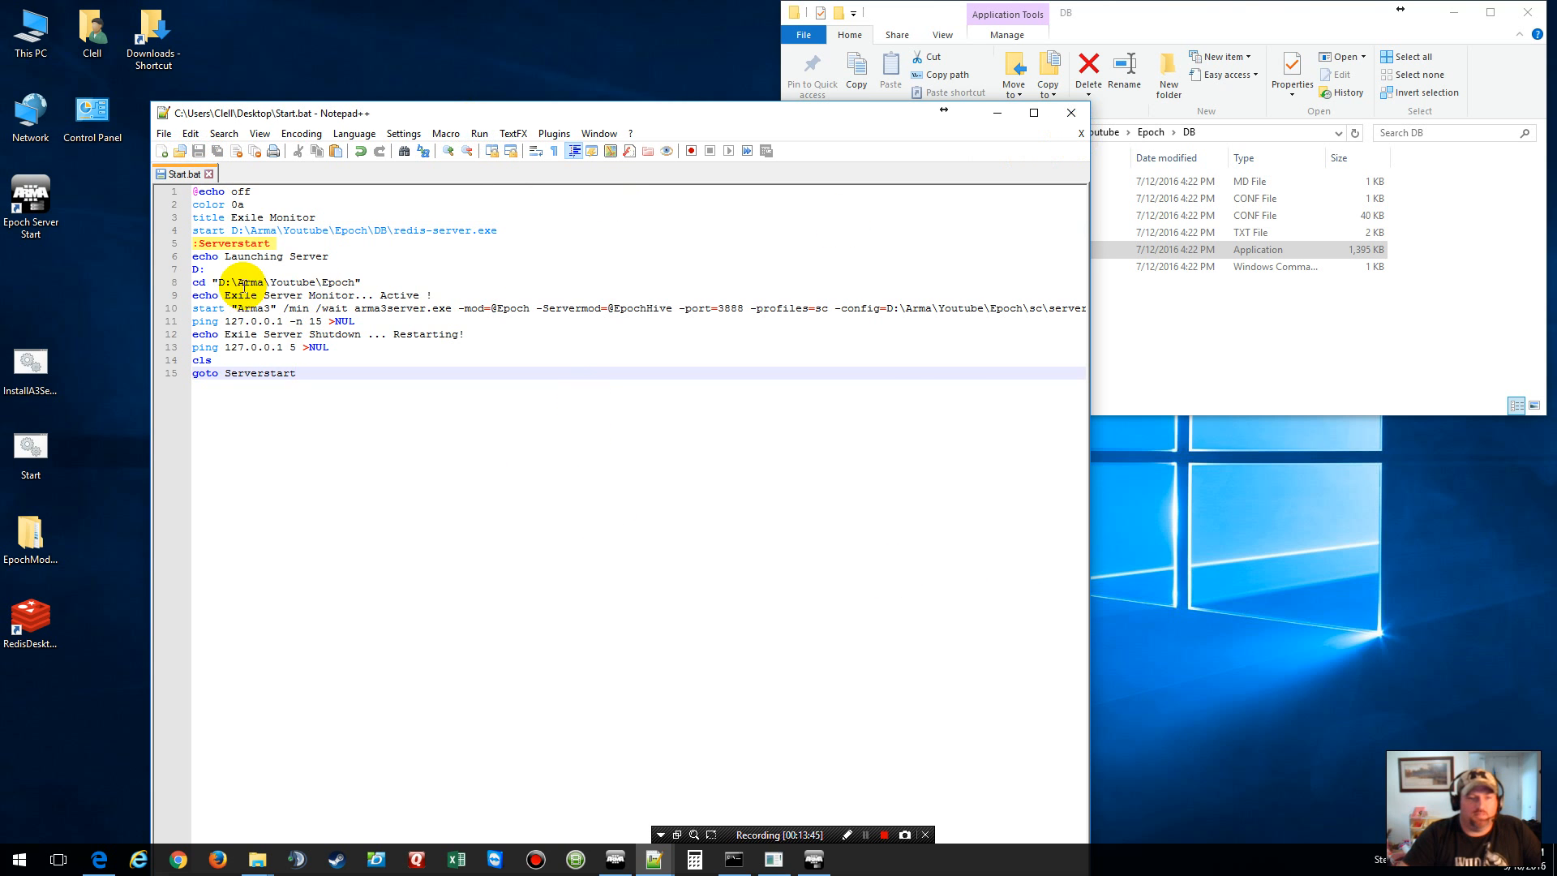
left_click_drag(355, 284, 216, 285)
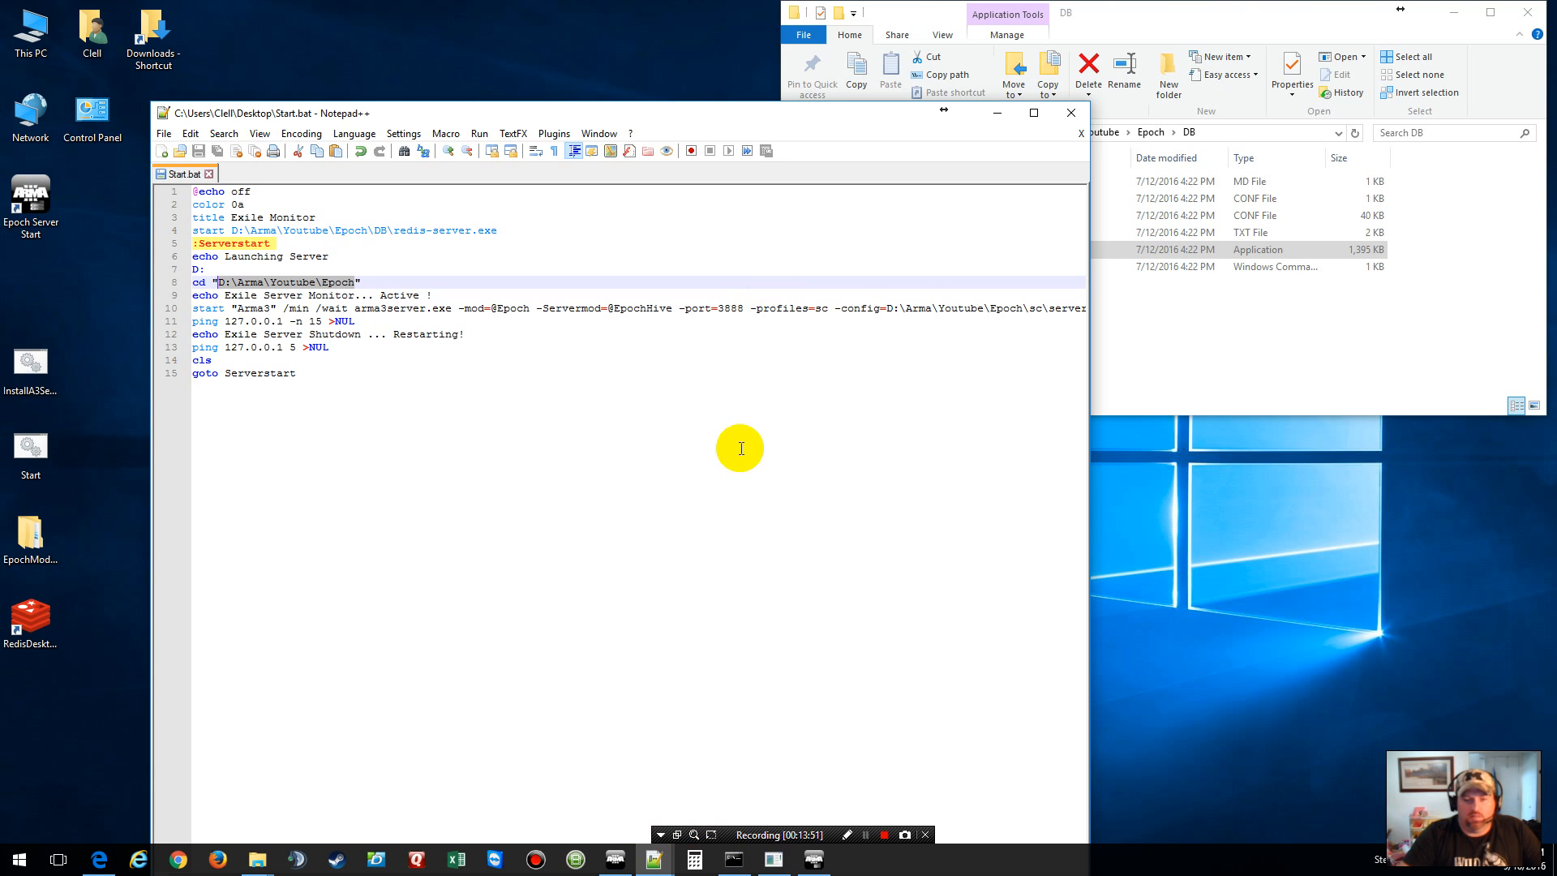
left_click_drag(889, 308, 1042, 312)
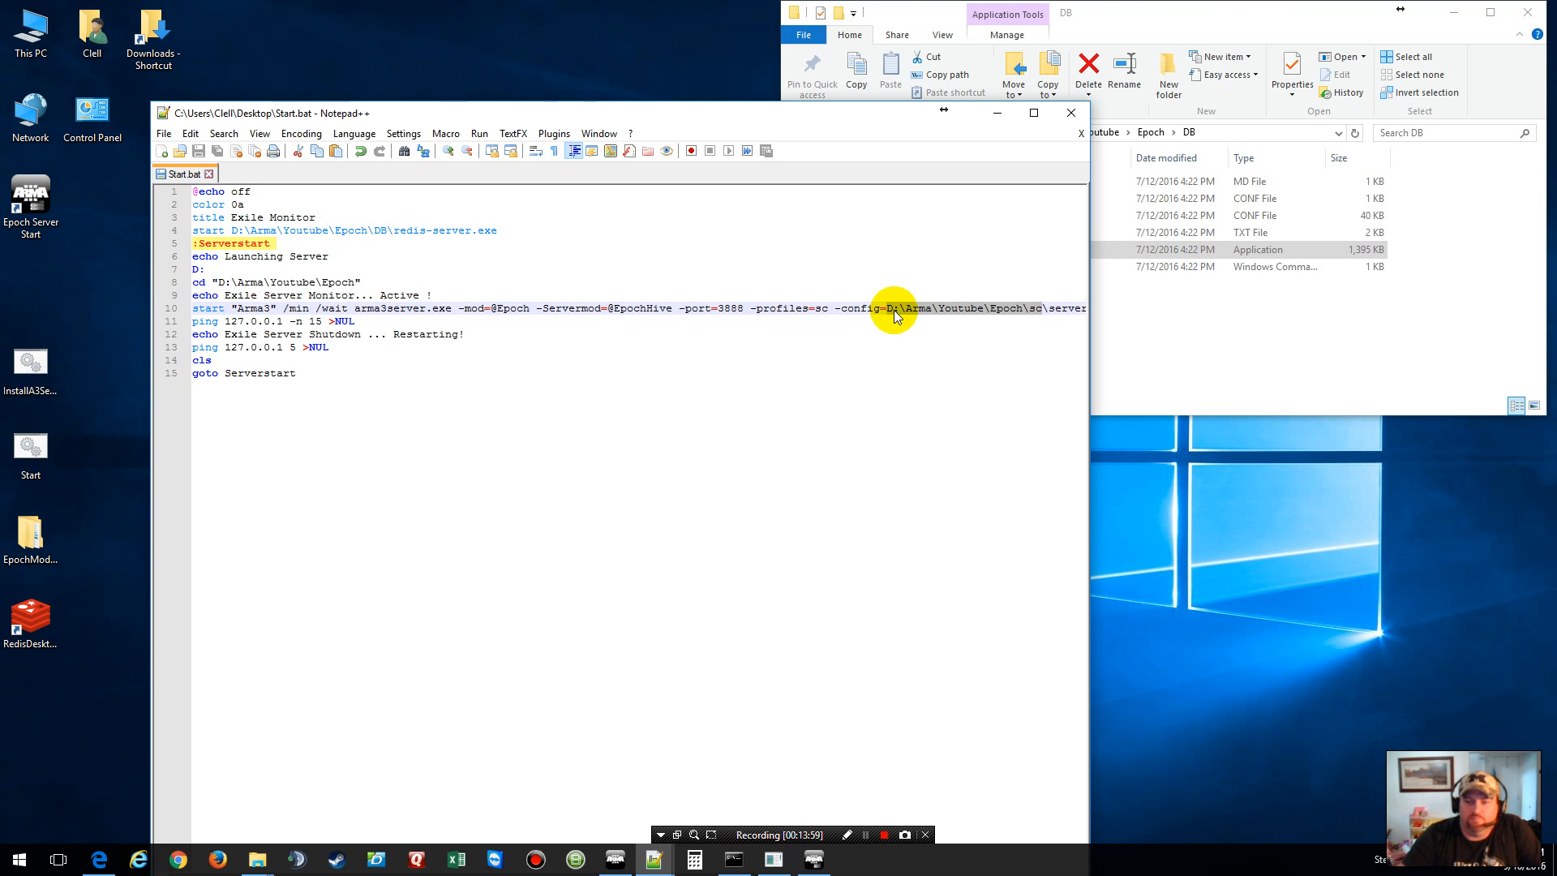
left_click(1012, 347)
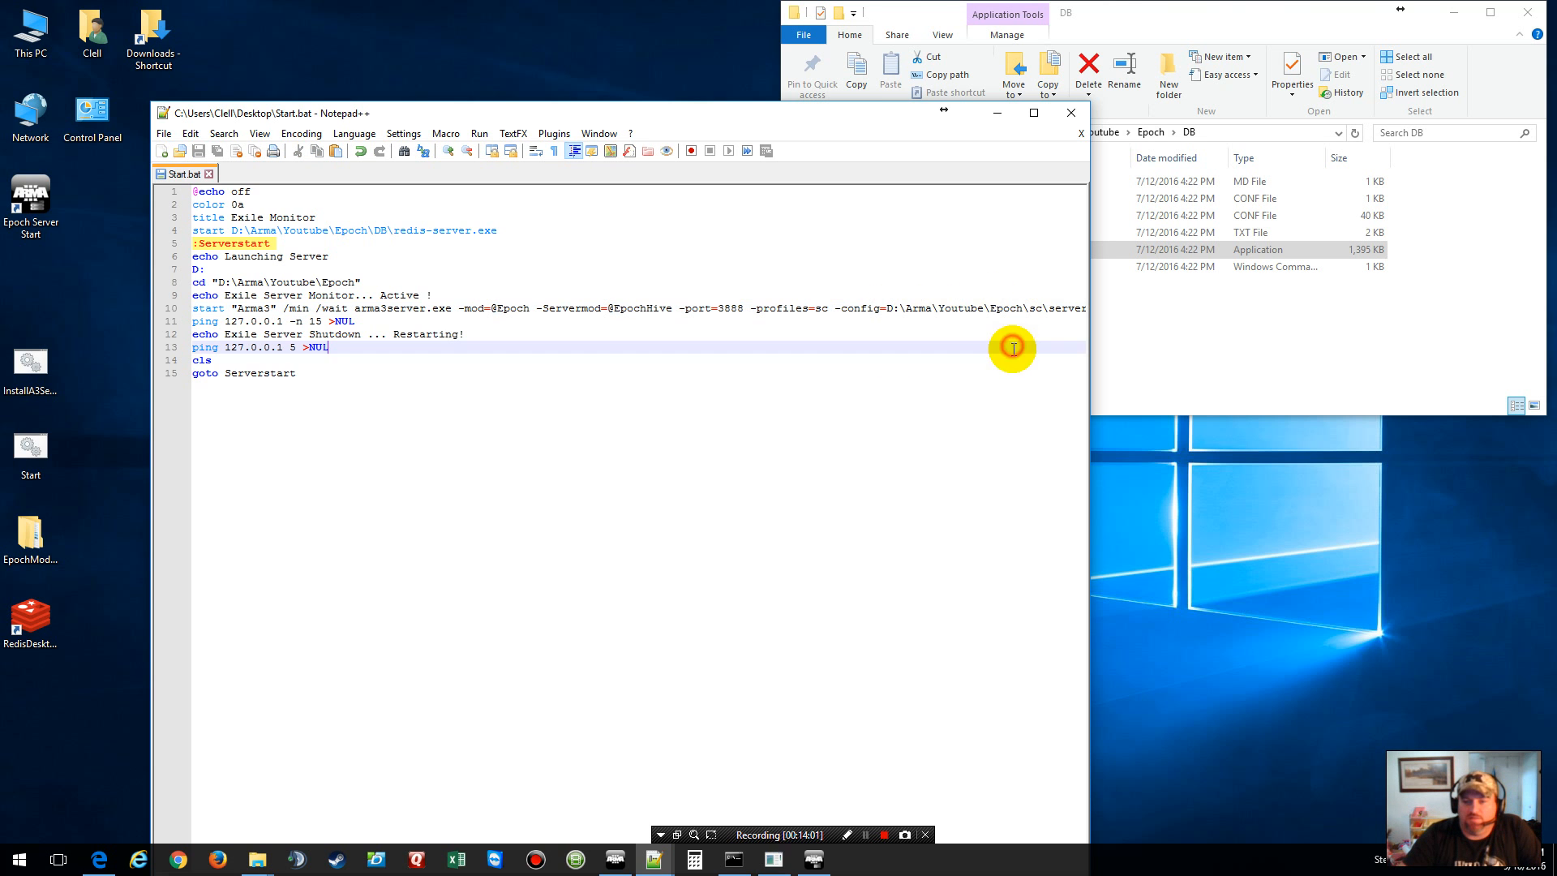
left_click_drag(730, 112, 674, 43)
Step: Review line 10's arma3server.exe launch command, then close Start.bat and Notepad++
triple_click(923, 238)
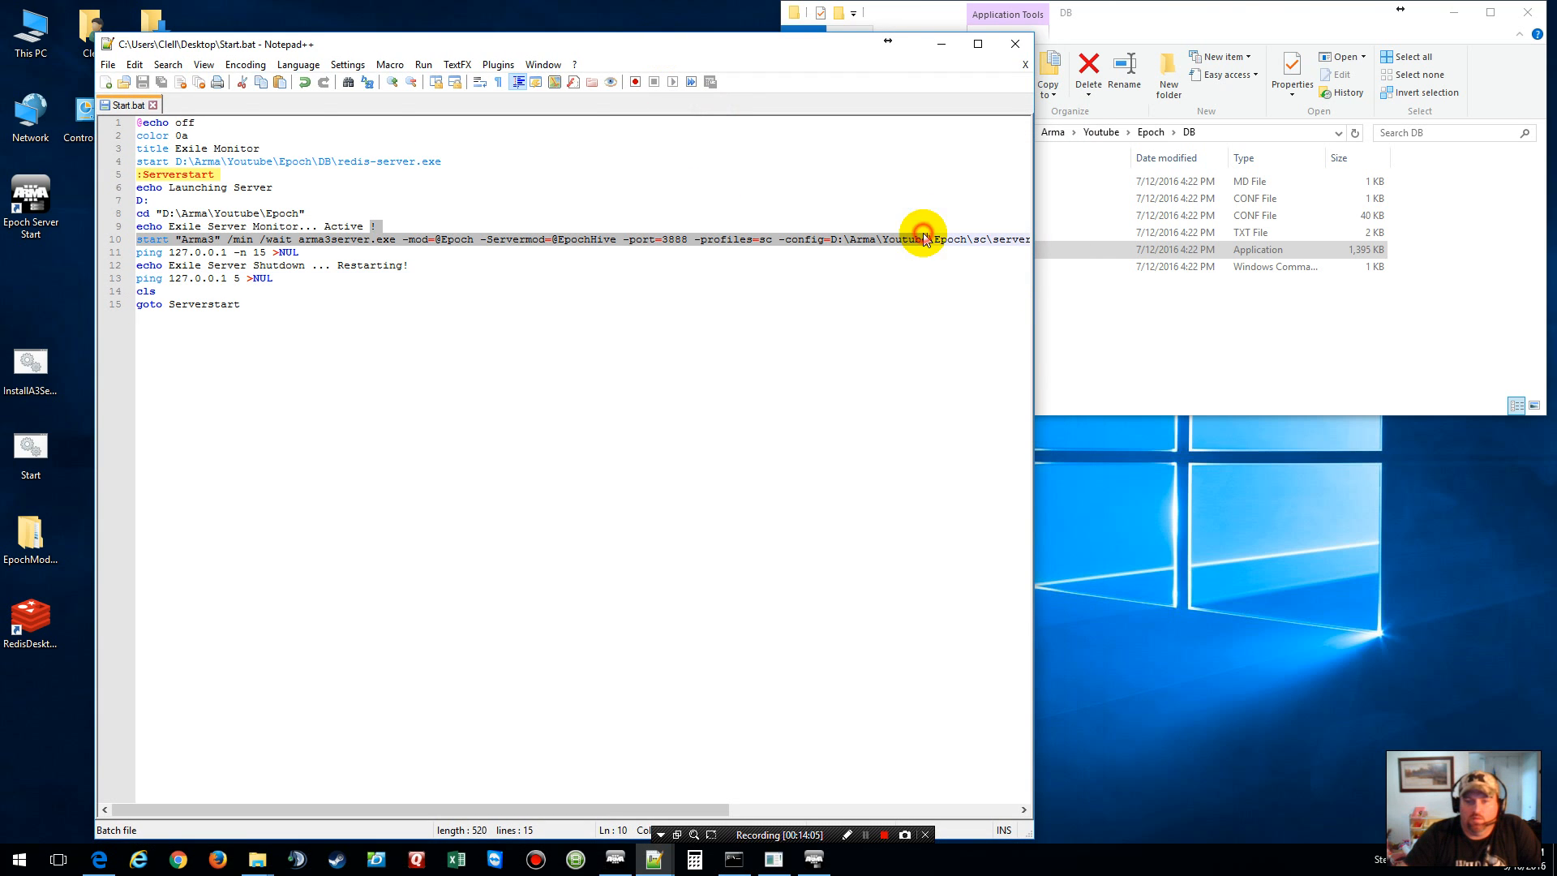
left_click_drag(697, 809, 941, 811)
mouse_move(752, 246)
left_mouse_down()
mouse_move(808, 242)
mouse_move(730, 235)
left_mouse_up()
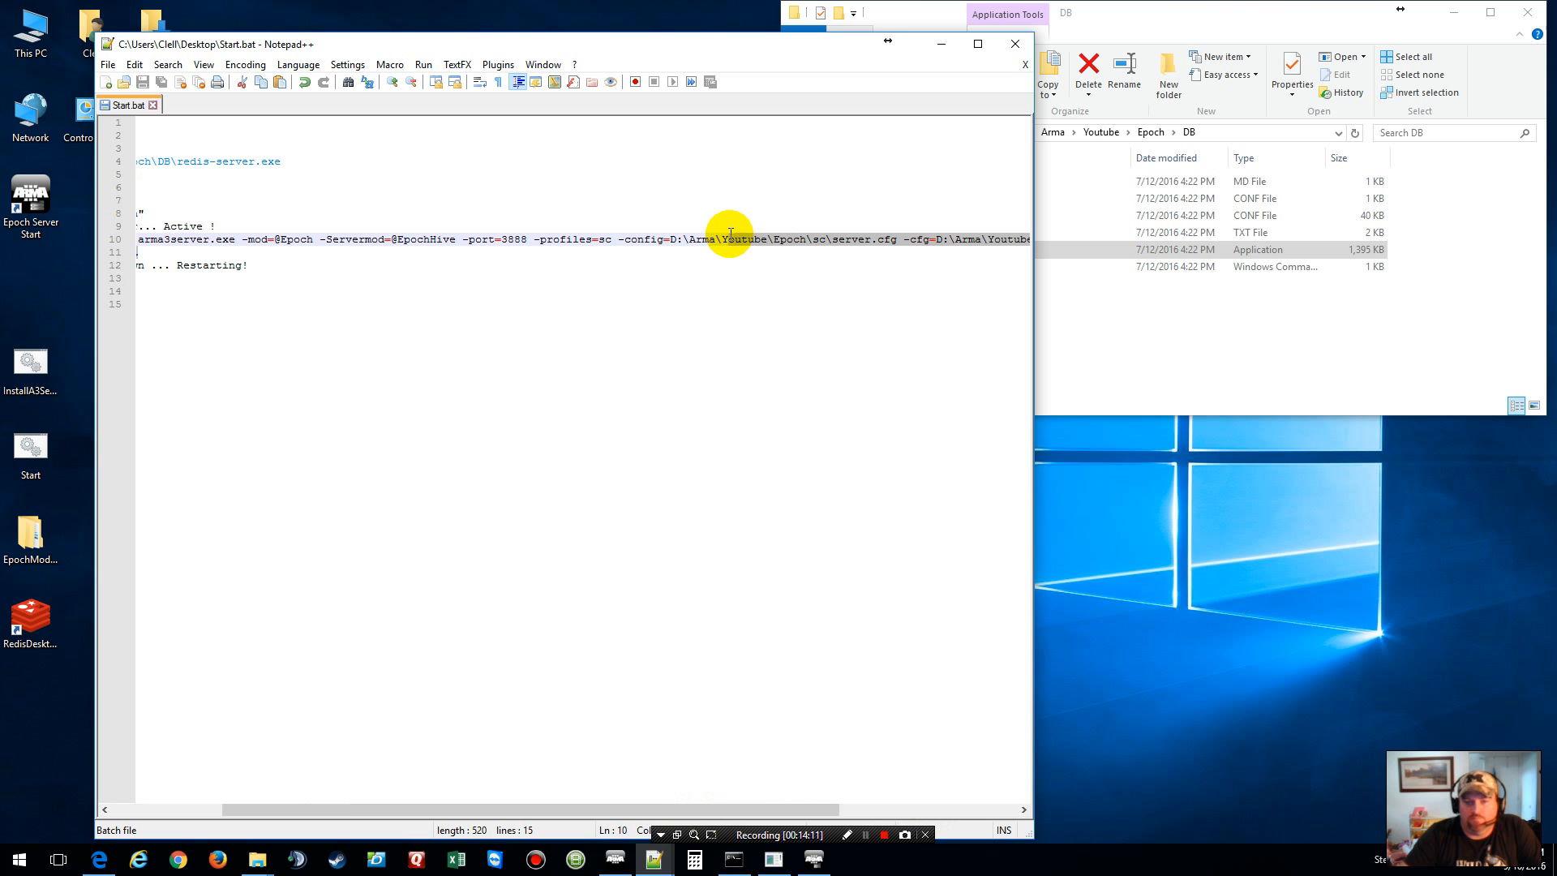
left_click_drag(778, 809, 916, 801)
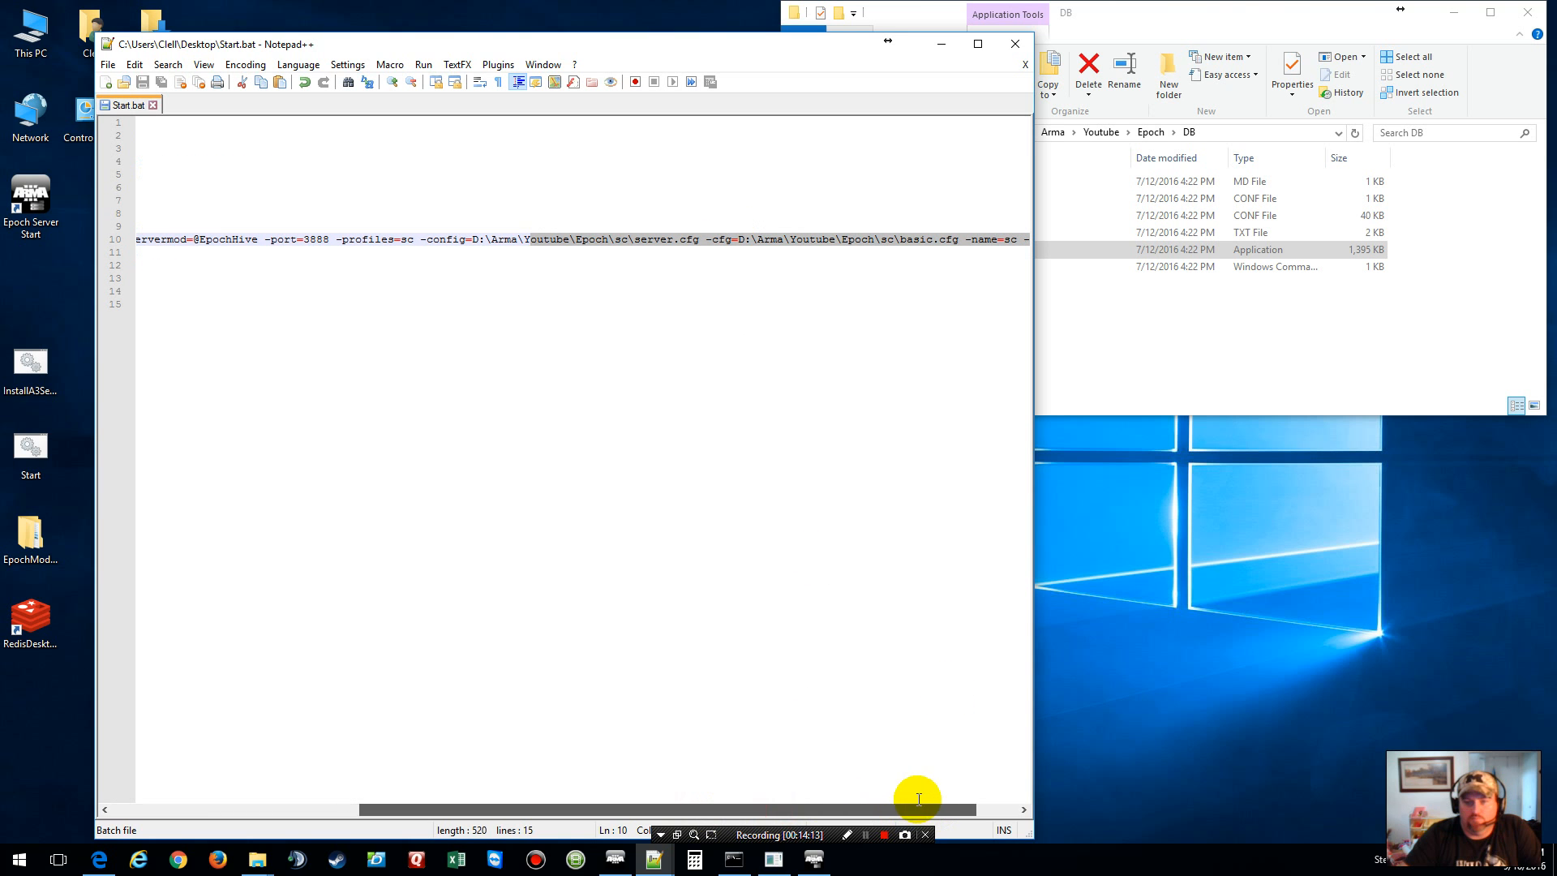
left_click(831, 236)
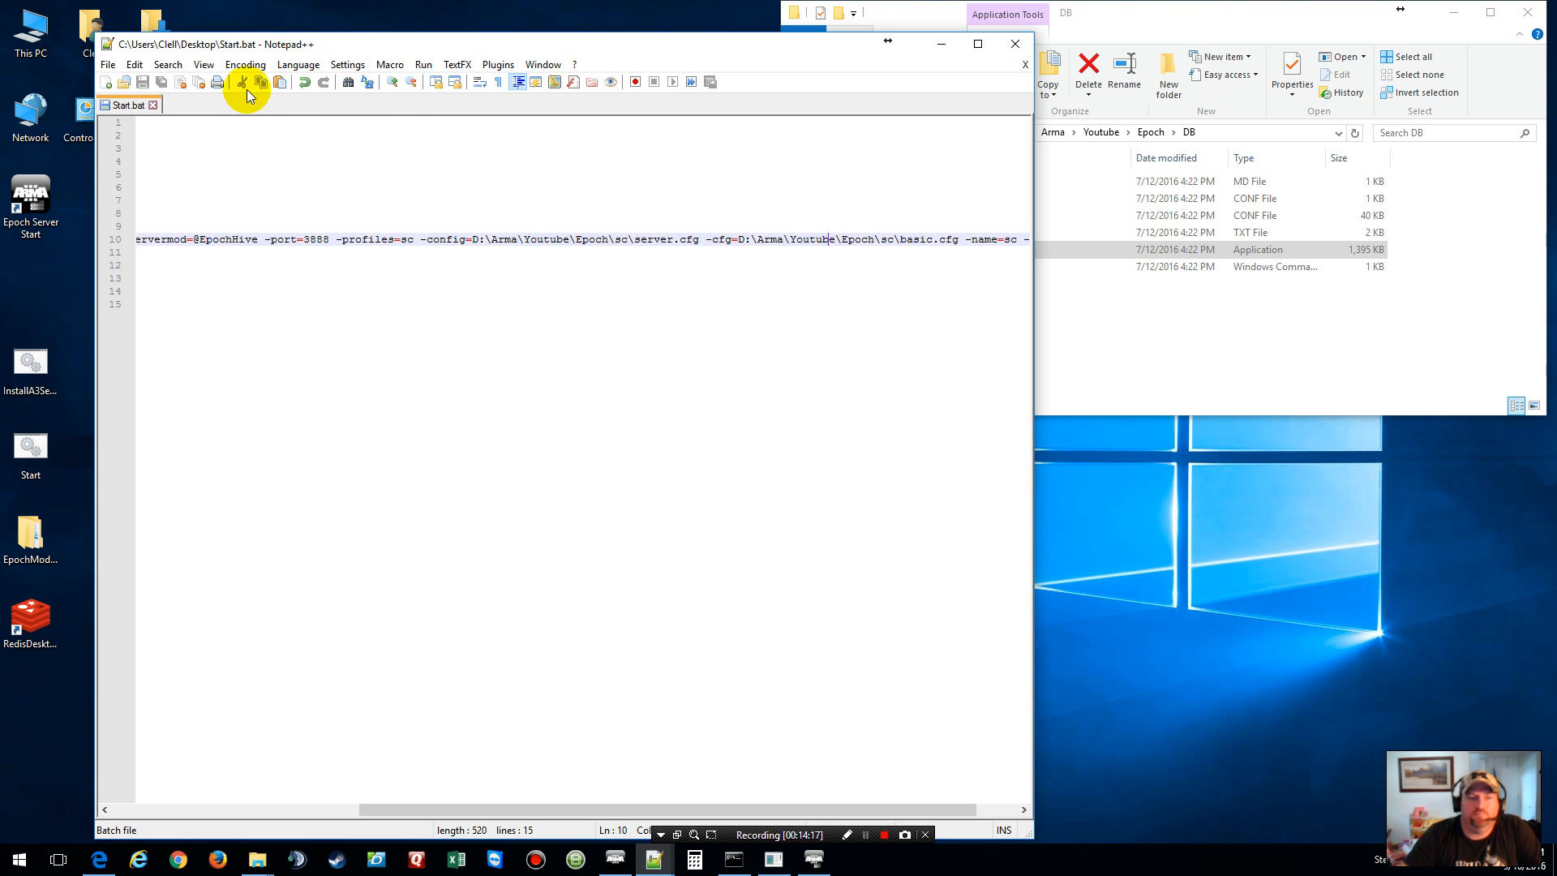
left_click(1024, 65)
left_click(1014, 44)
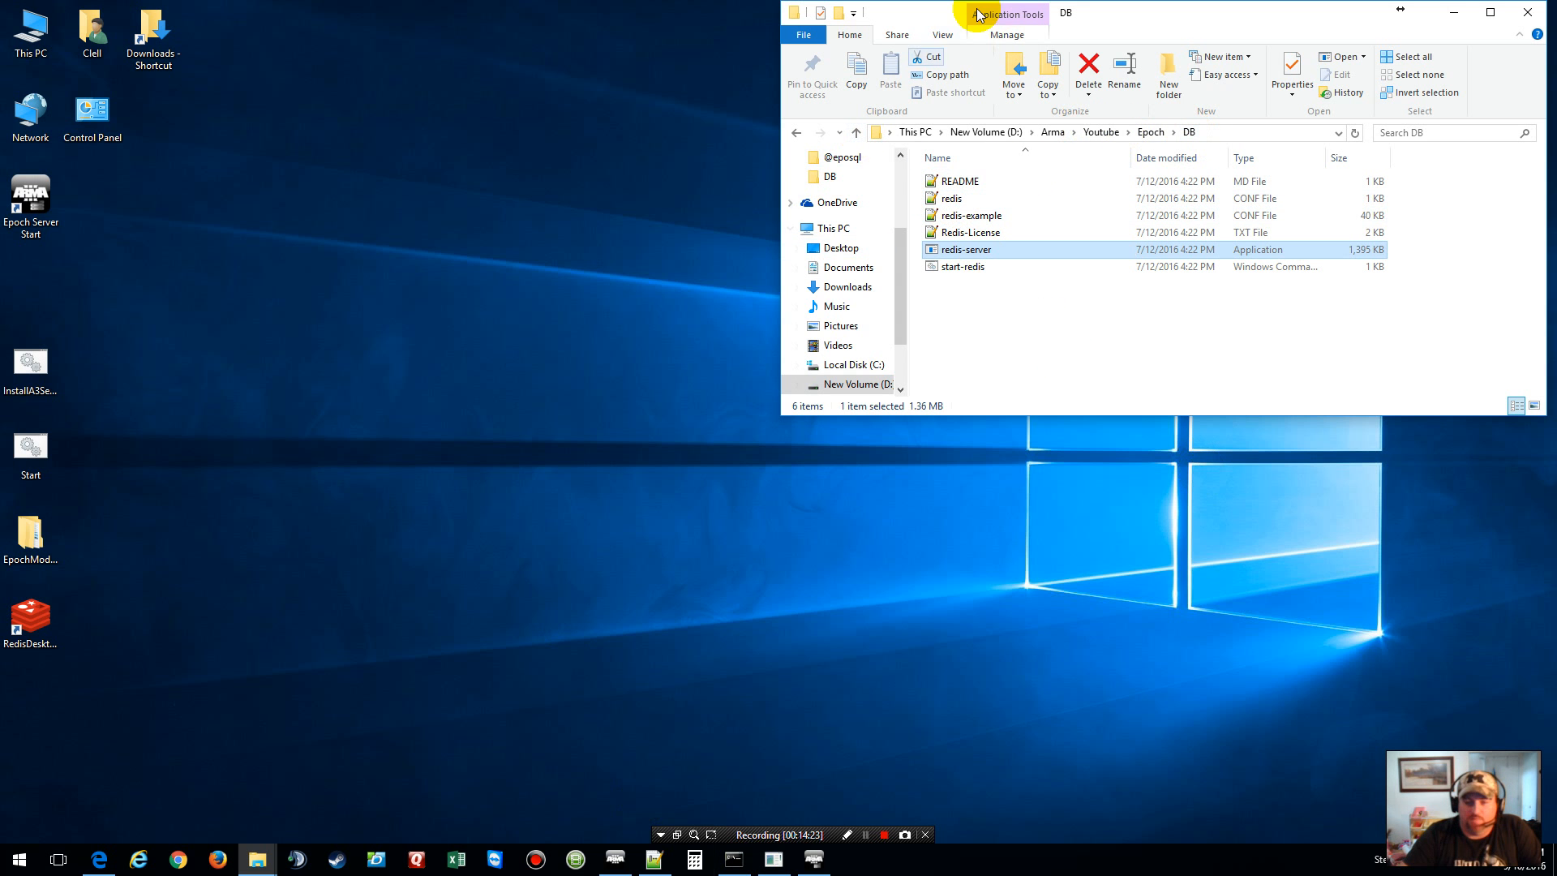
Step: Browse from Epoch via keys into the DB folder and open redis.conf in Notepad++
left_click(1148, 132)
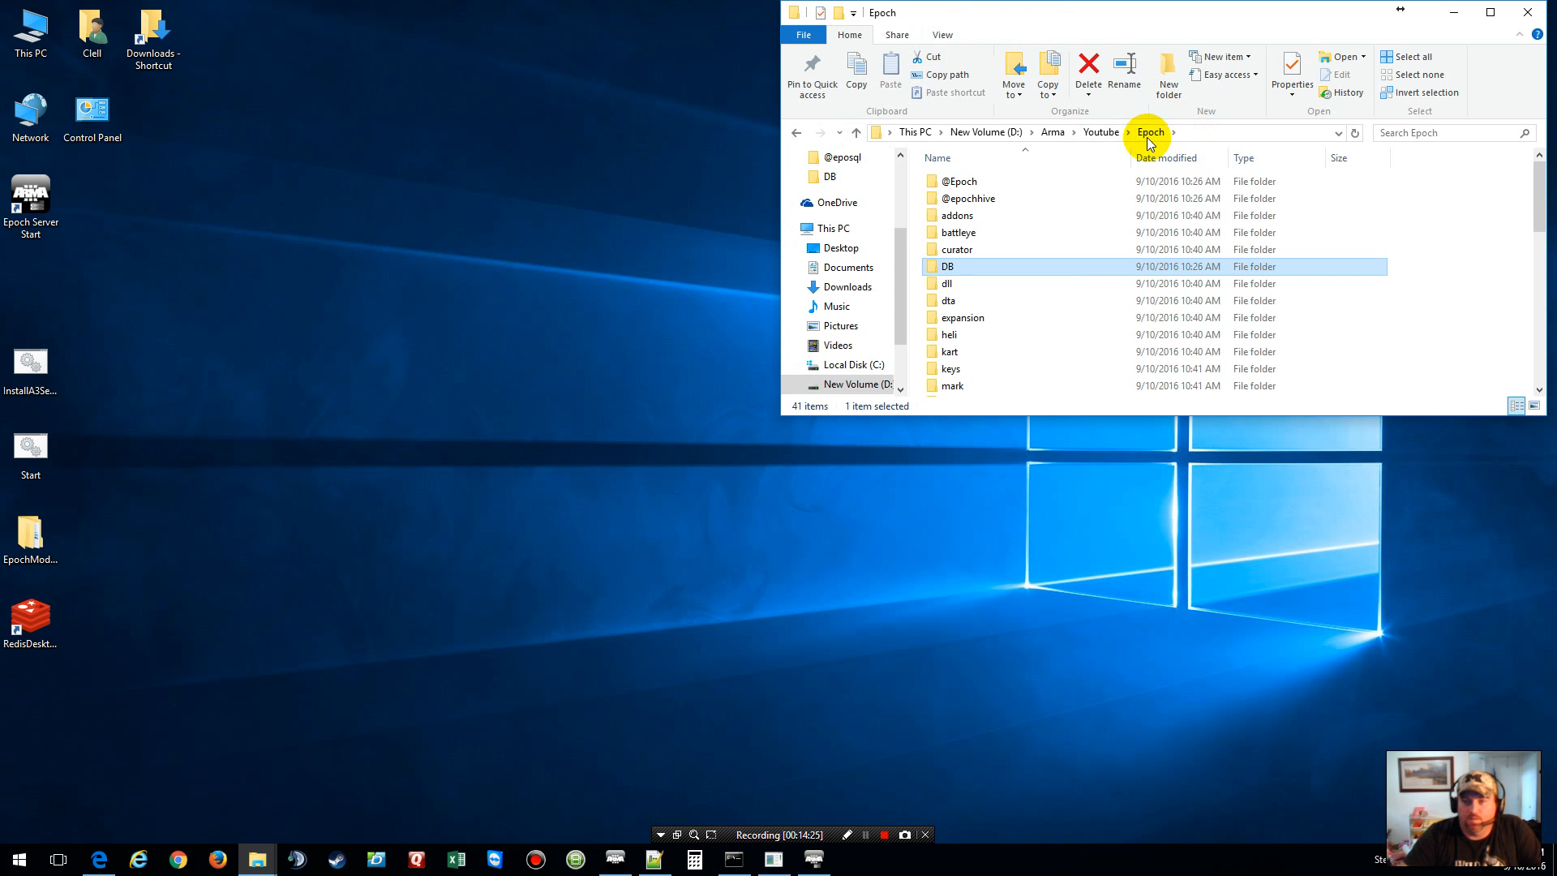
double_click(950, 368)
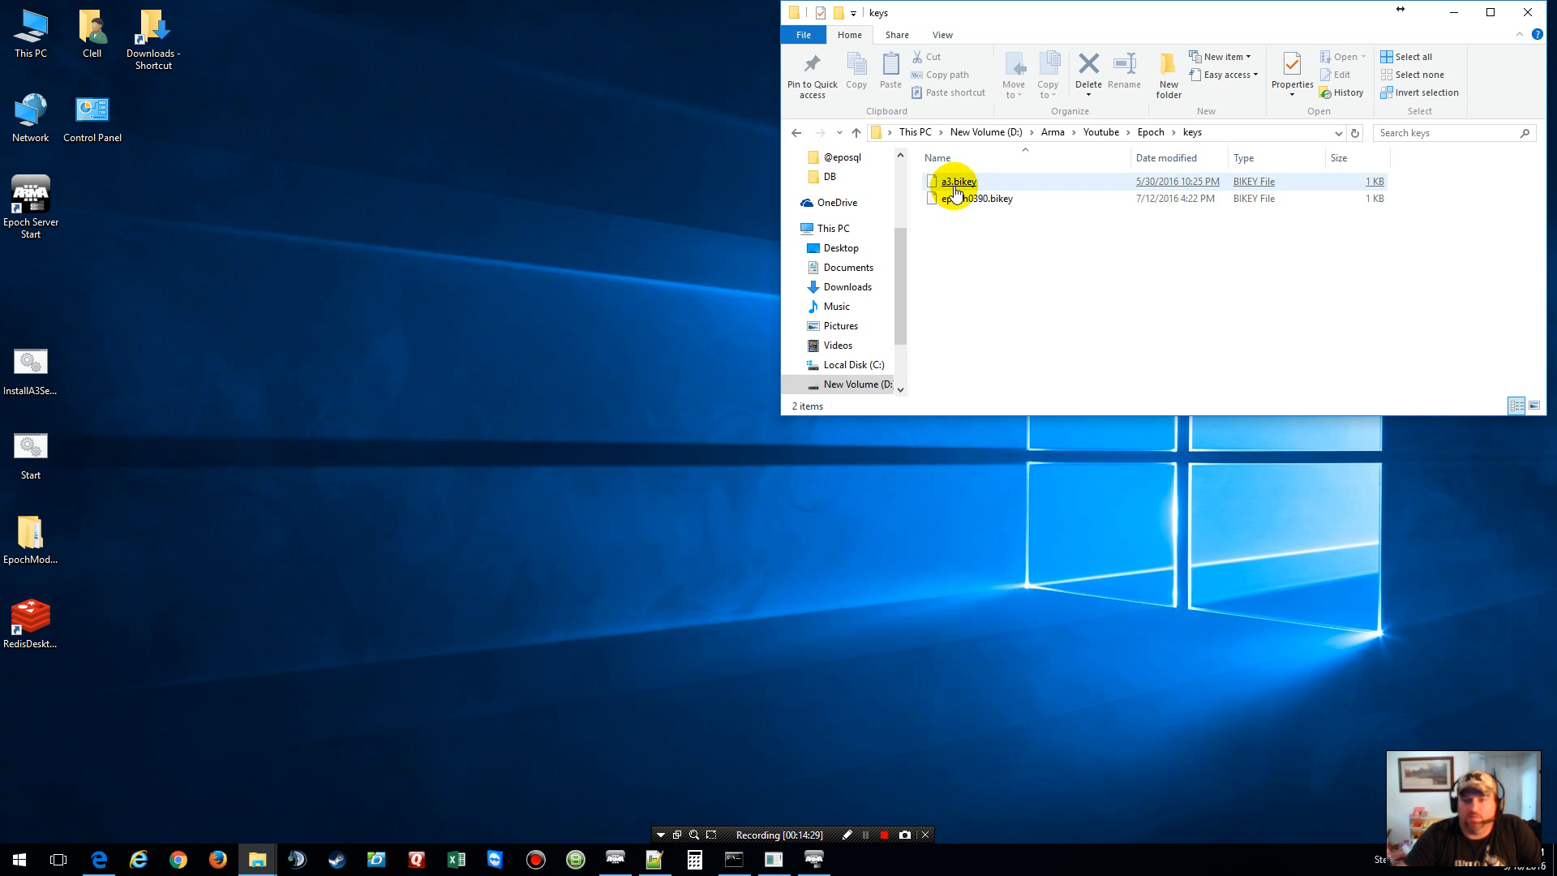
left_click(1164, 132)
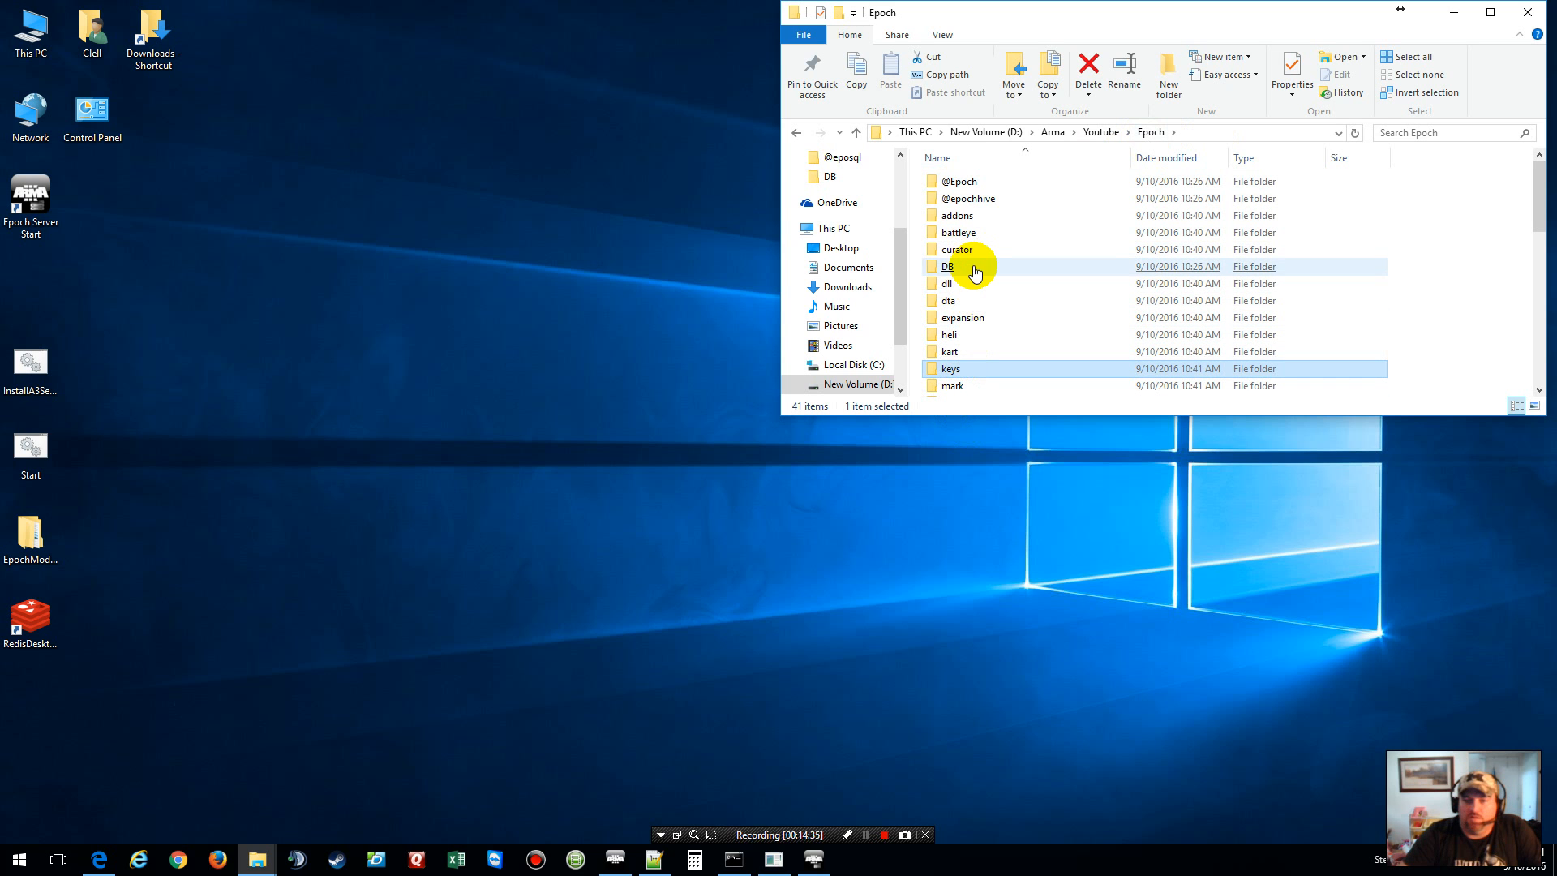
left_click(941, 273)
double_click(945, 274)
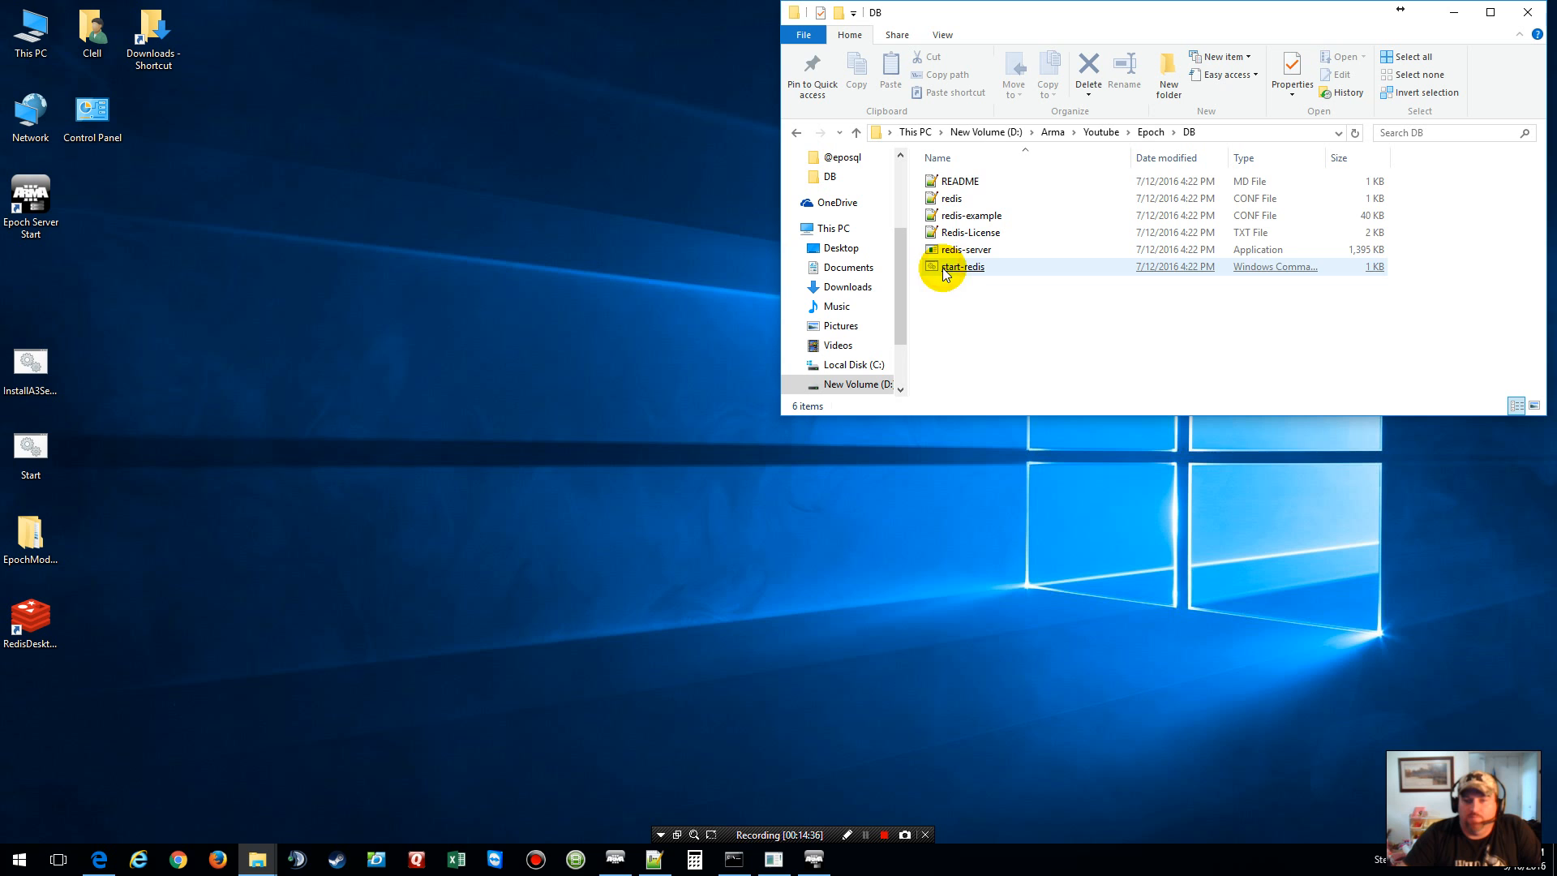
double_click(953, 201)
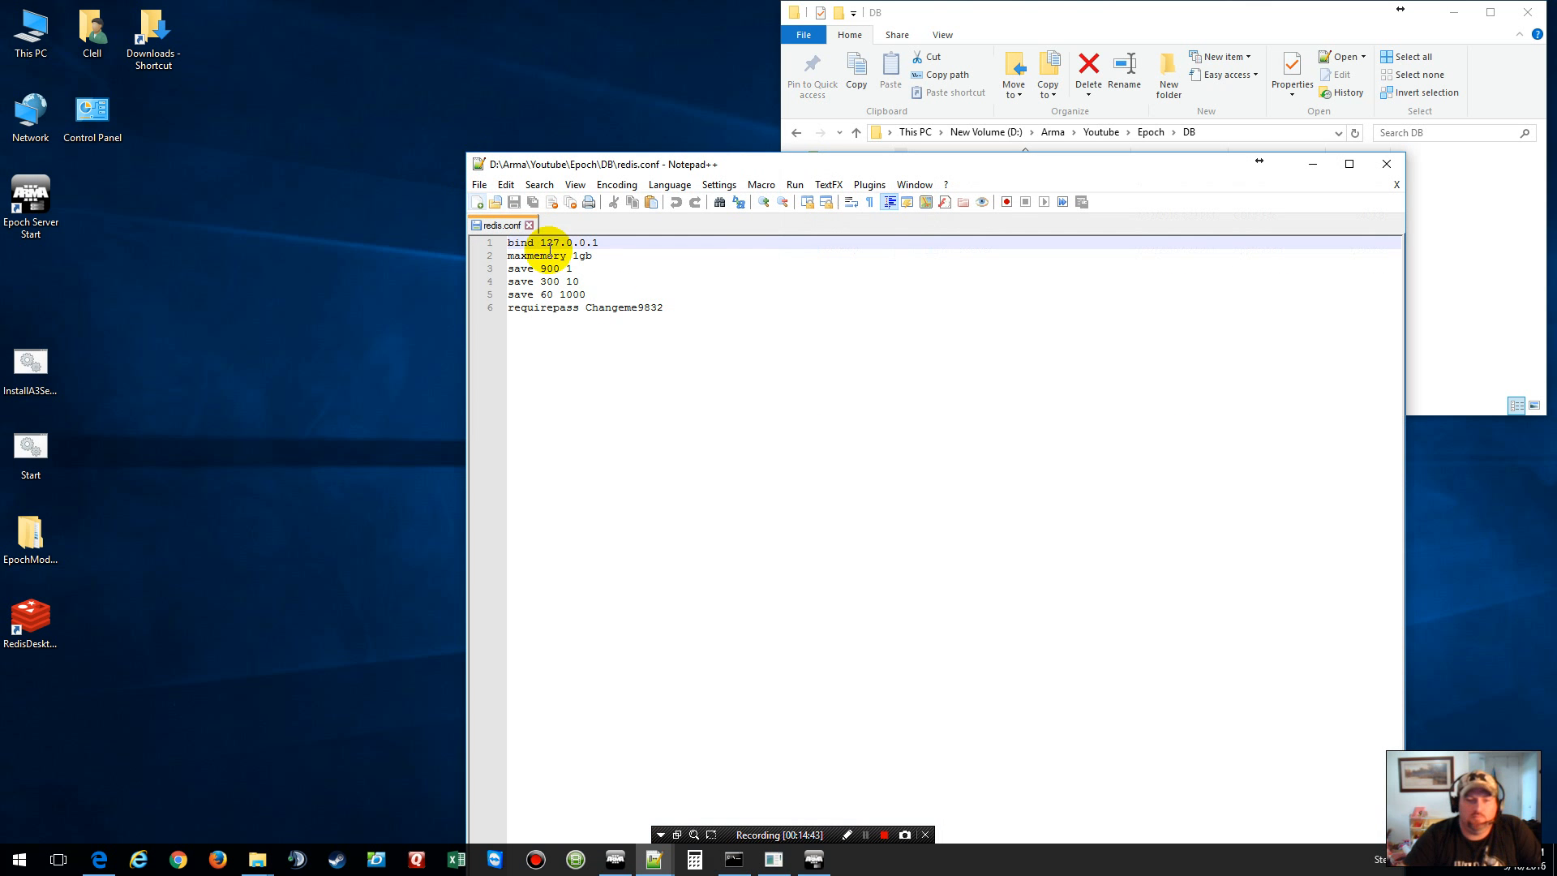
Step: Replace the requirepass value in redis.conf with the new Redis password, save, and close the file
left_click(629, 308)
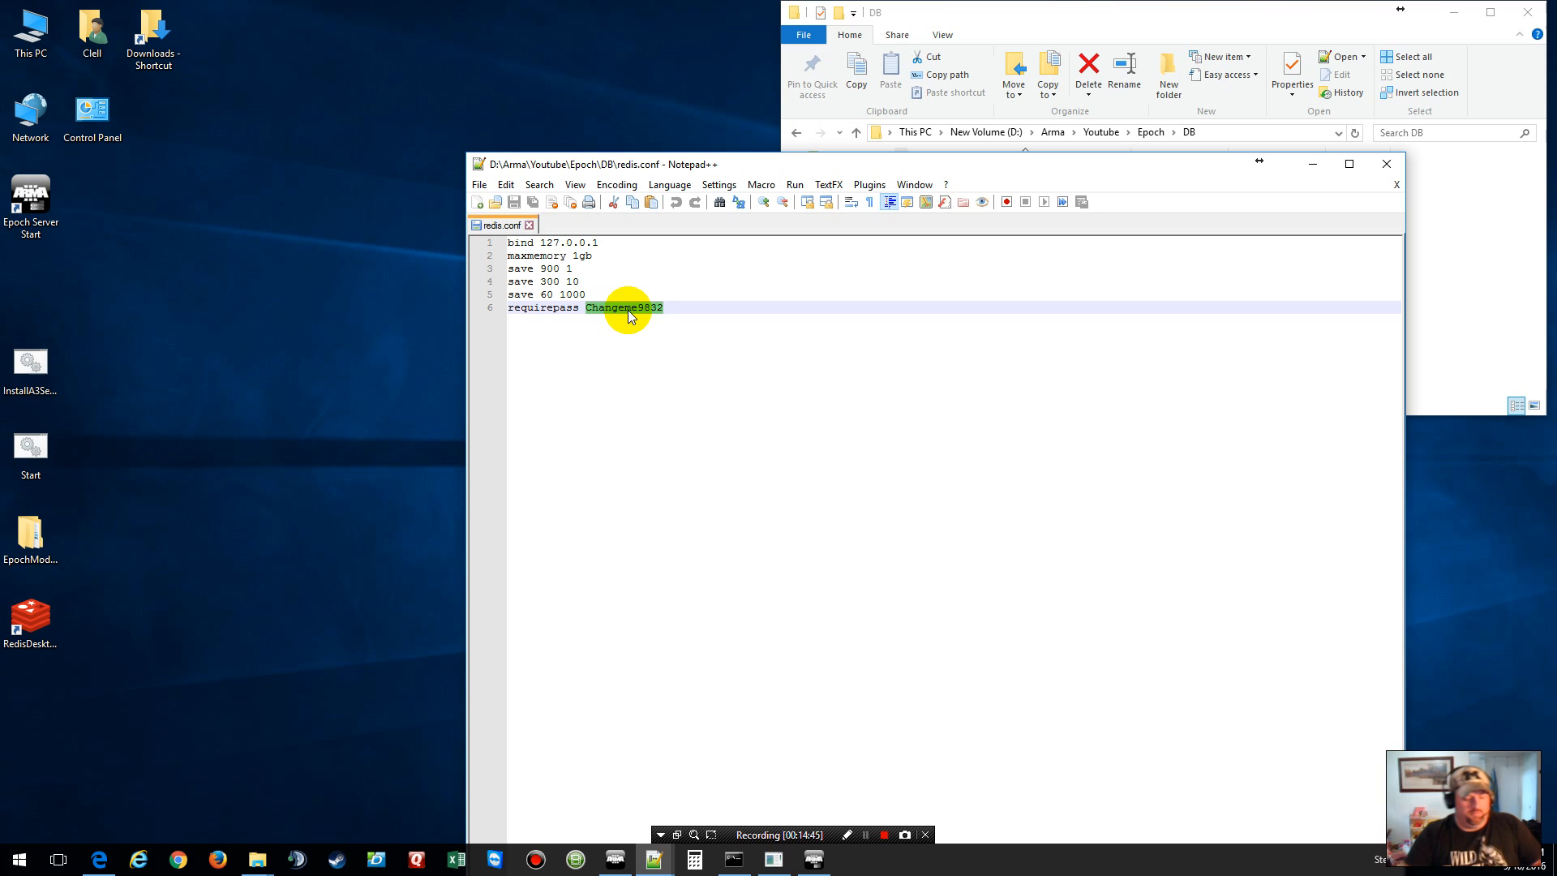
type("Test")
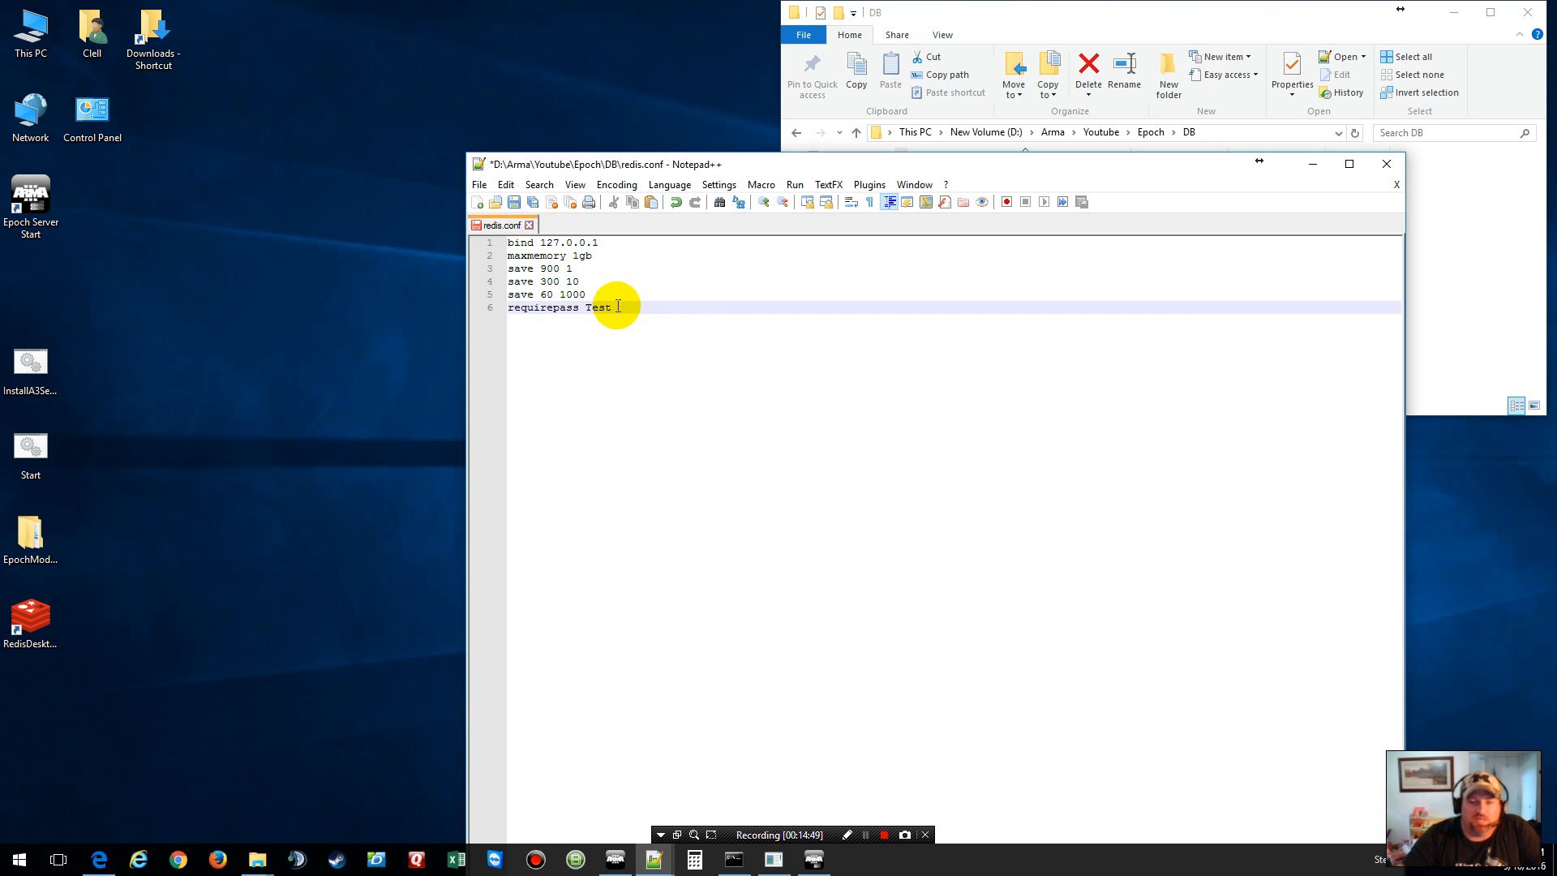
left_click_drag(922, 159, 489, 32)
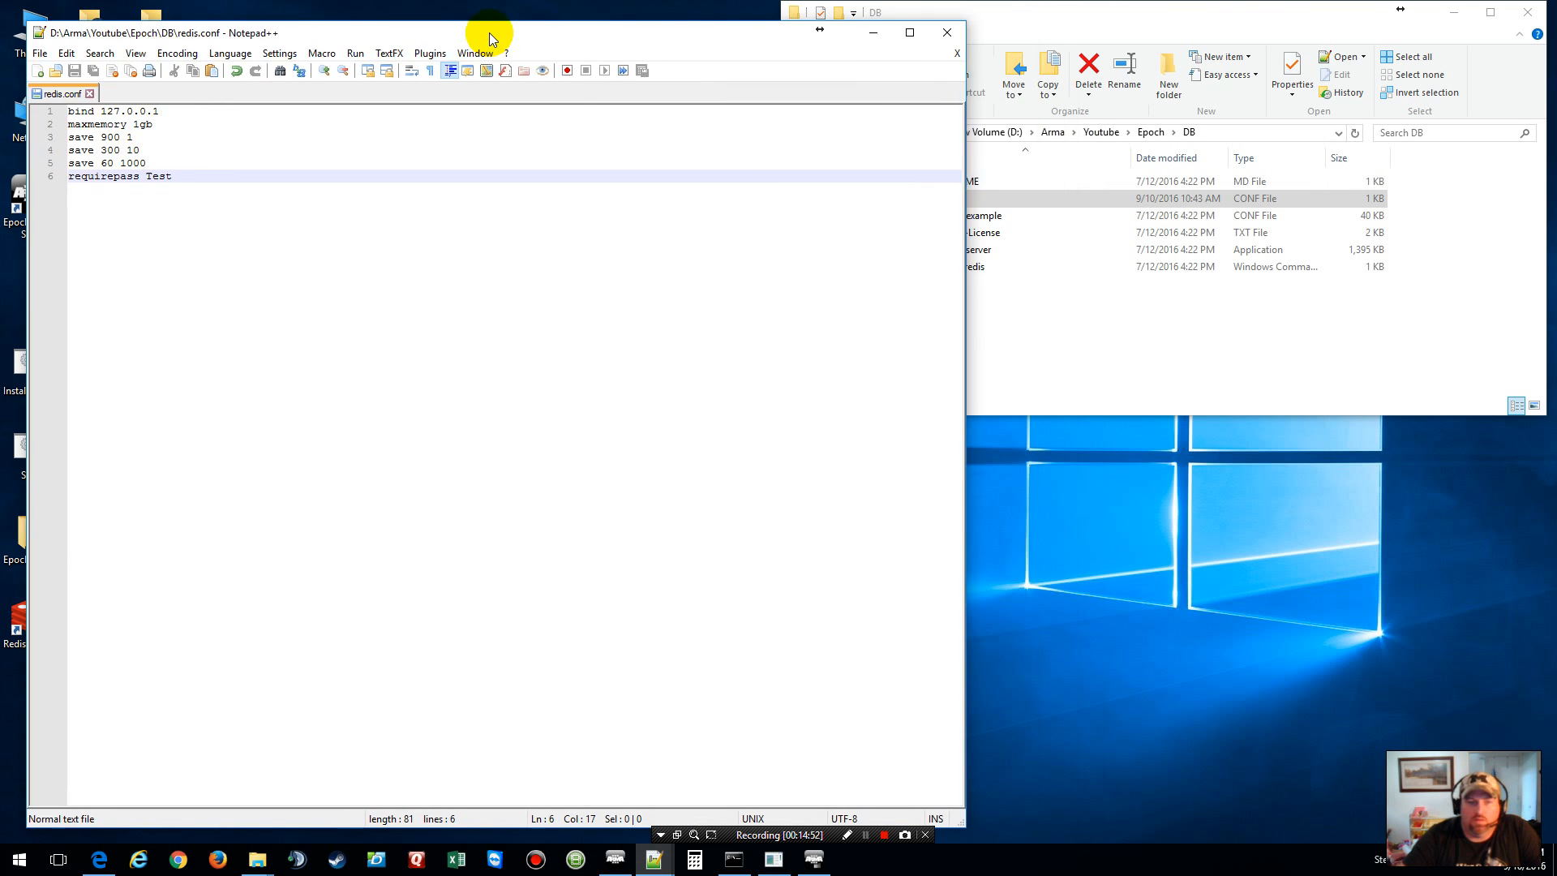
left_click(959, 54)
left_click(1077, 305)
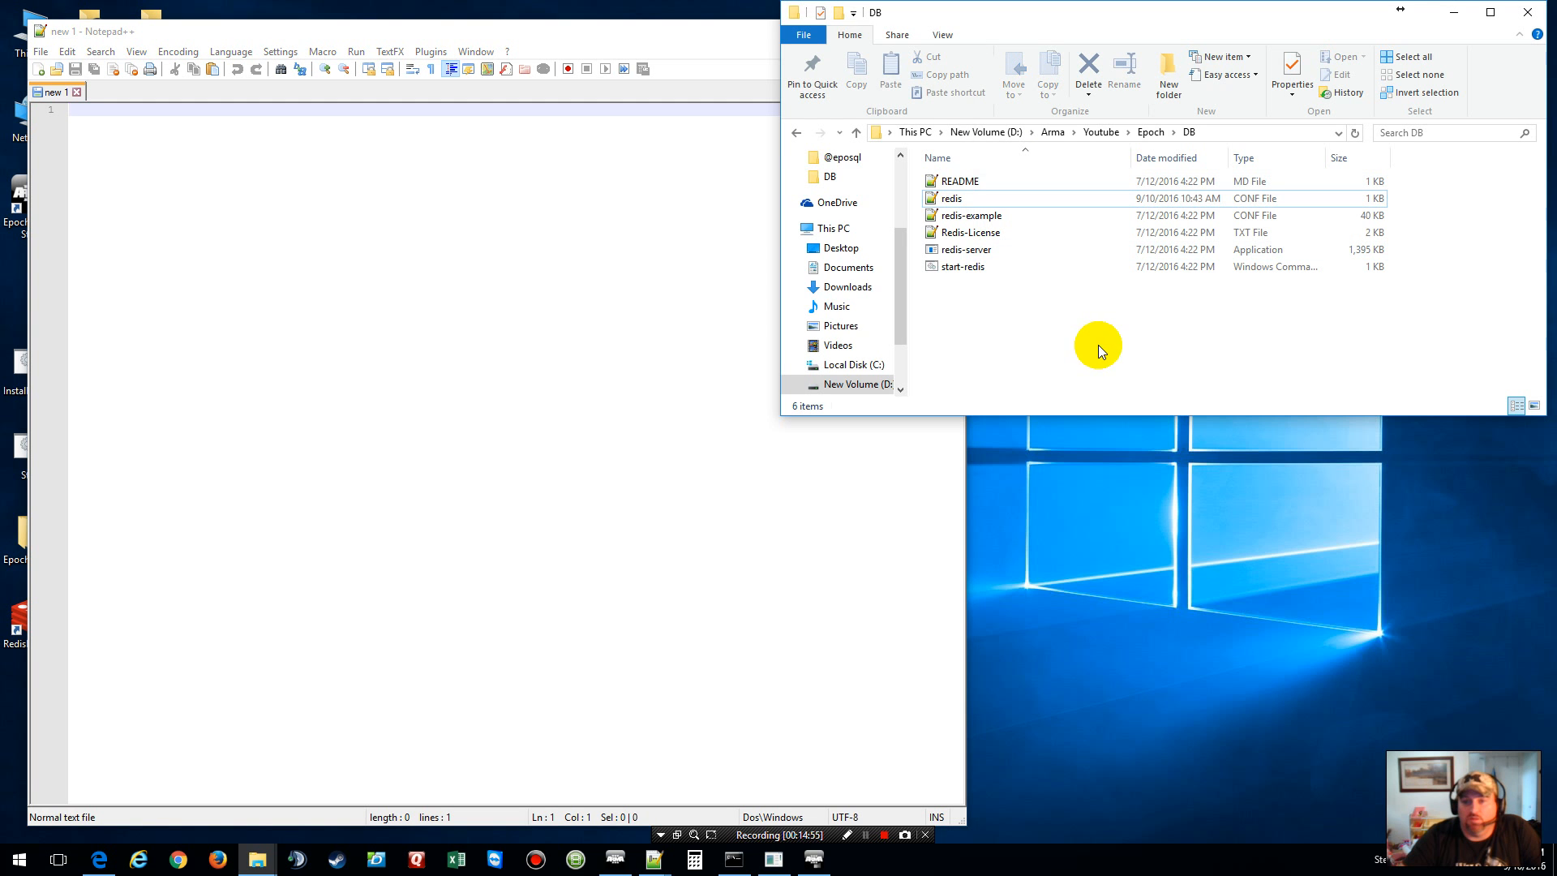
Step: Open redis-example.conf from the Epoch DB folder and read through it
left_click(1150, 131)
left_click(1047, 252)
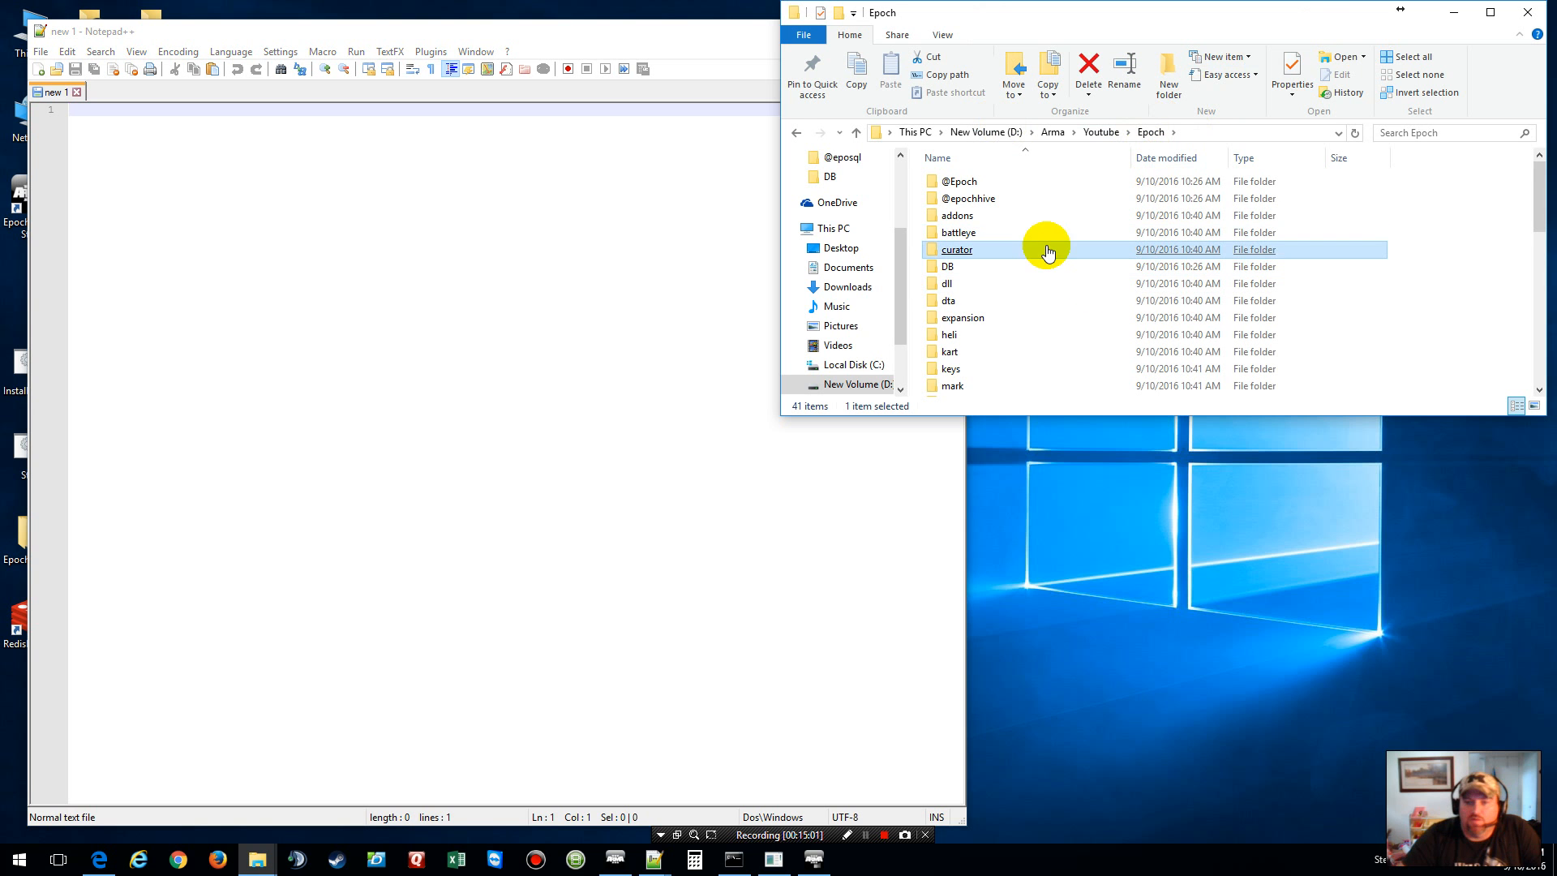
double_click(974, 266)
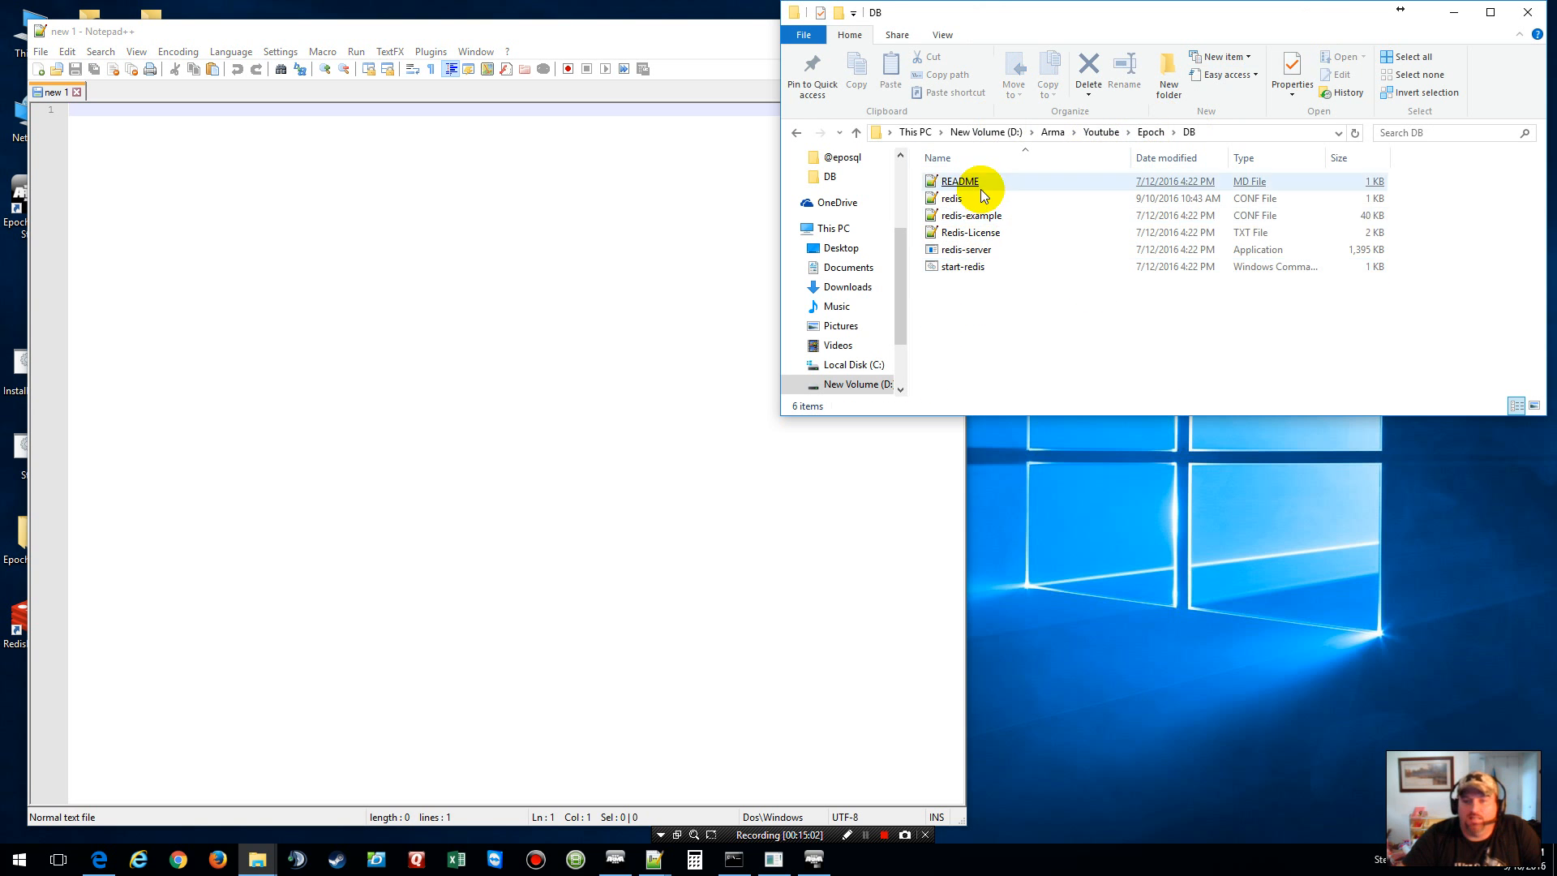
left_click(988, 216)
double_click(991, 217)
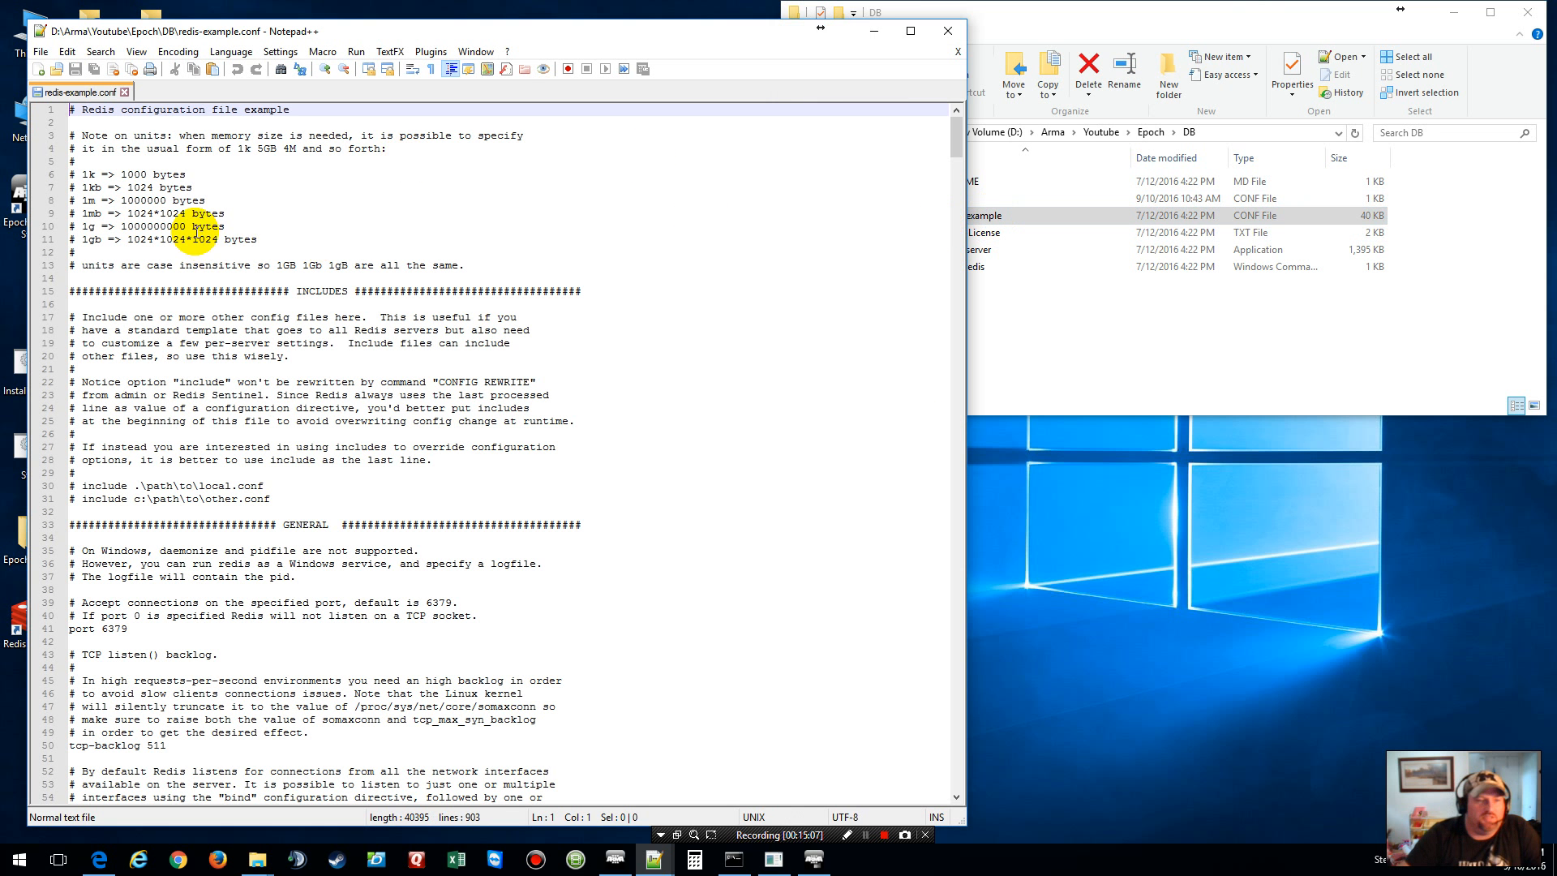
scroll(196, 232, "down", 13)
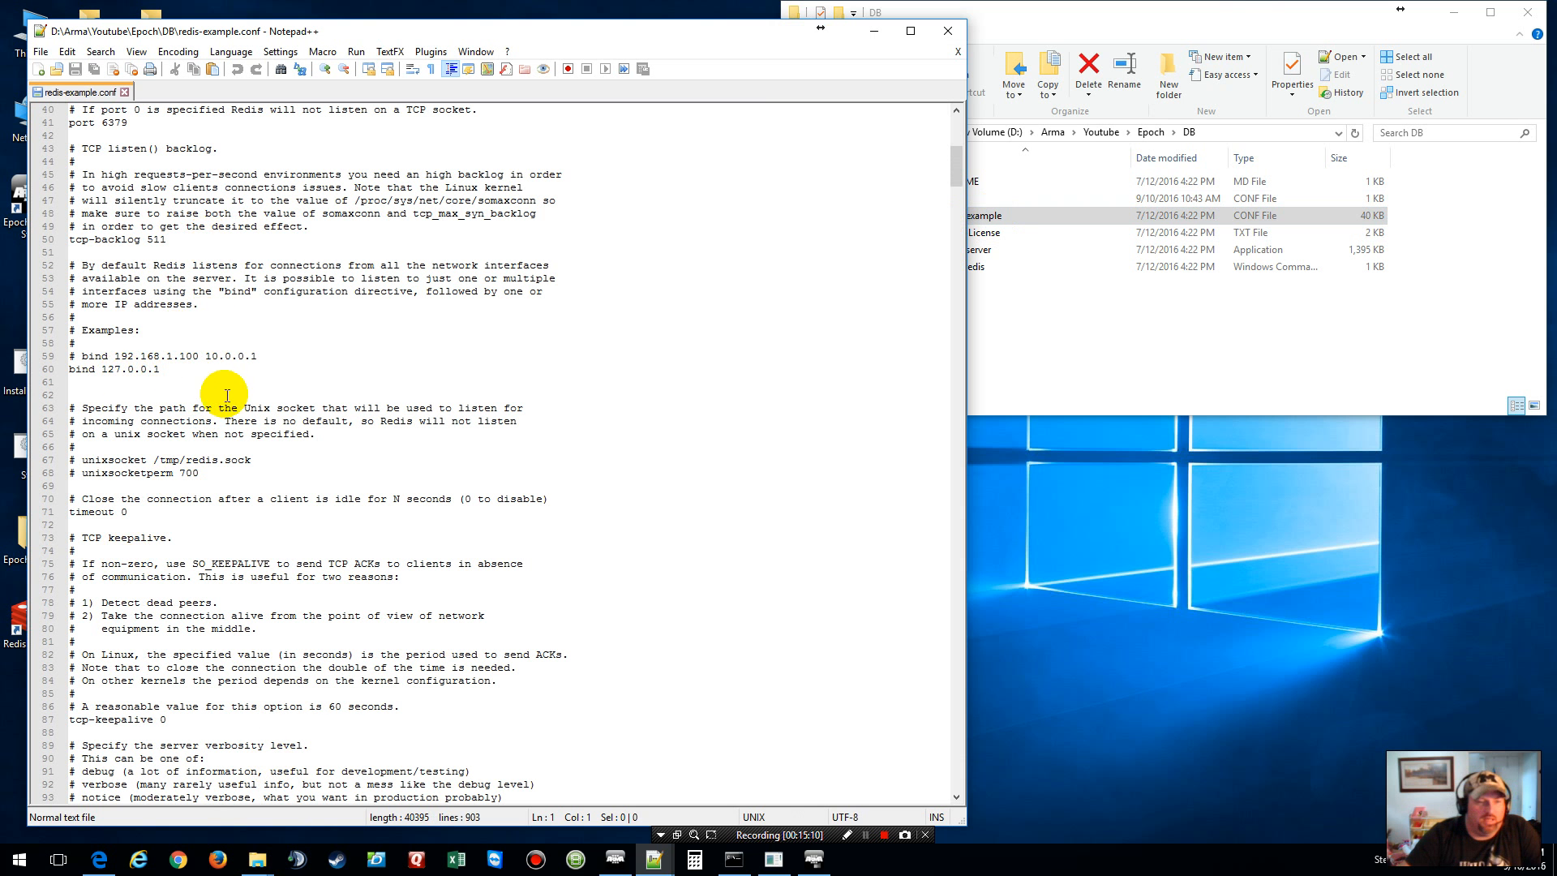
scroll(230, 397, "down", 10)
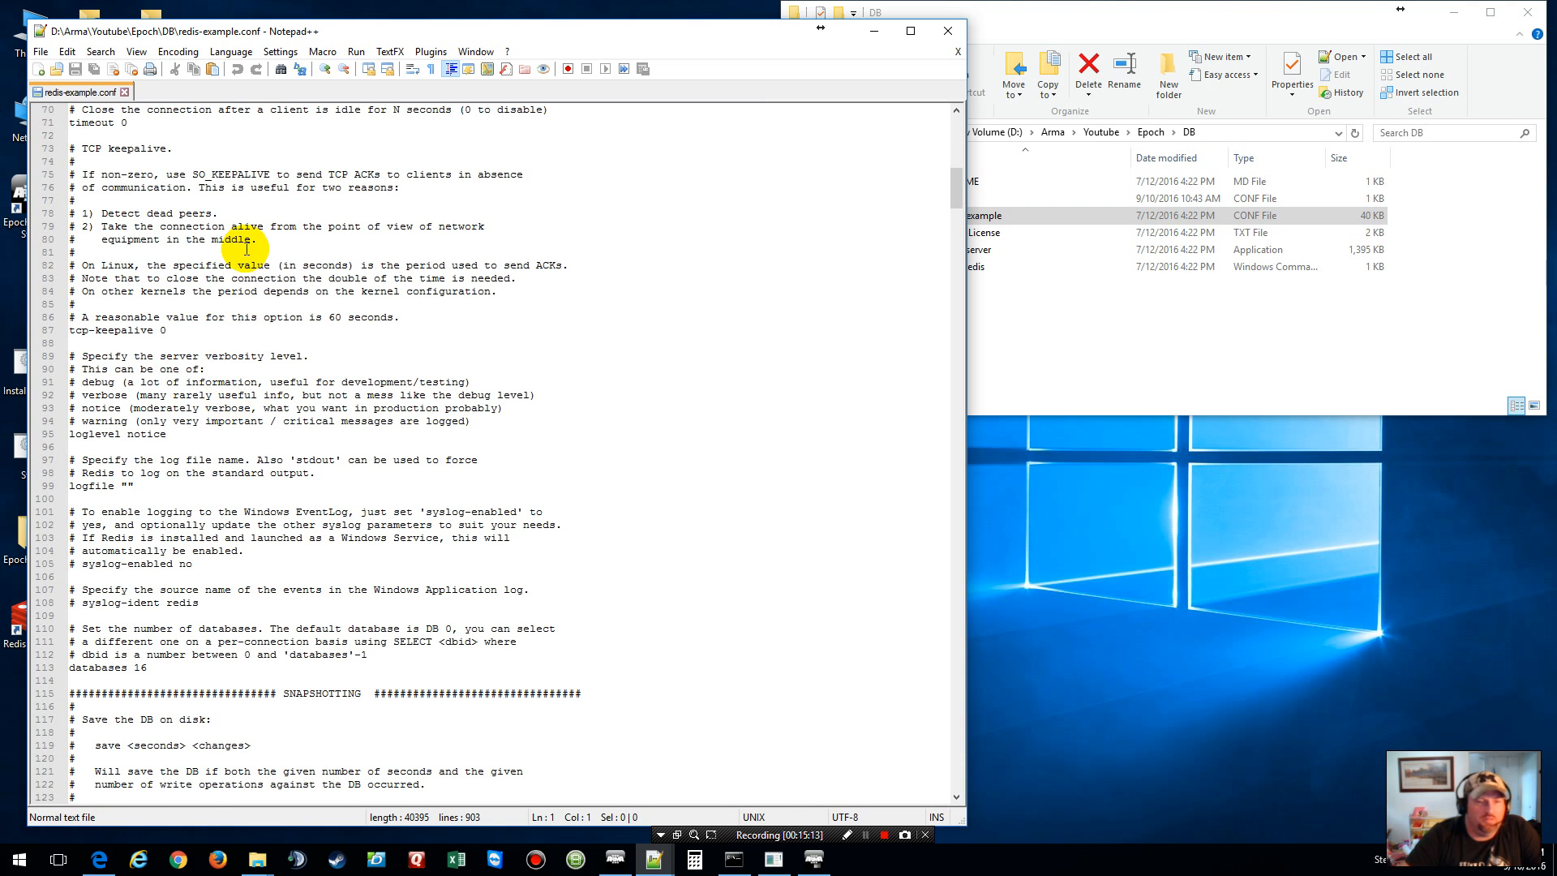
Step: Reopen redis.conf beside it, compare the settings, then close redis-example.conf
left_click(1044, 370)
double_click(934, 198)
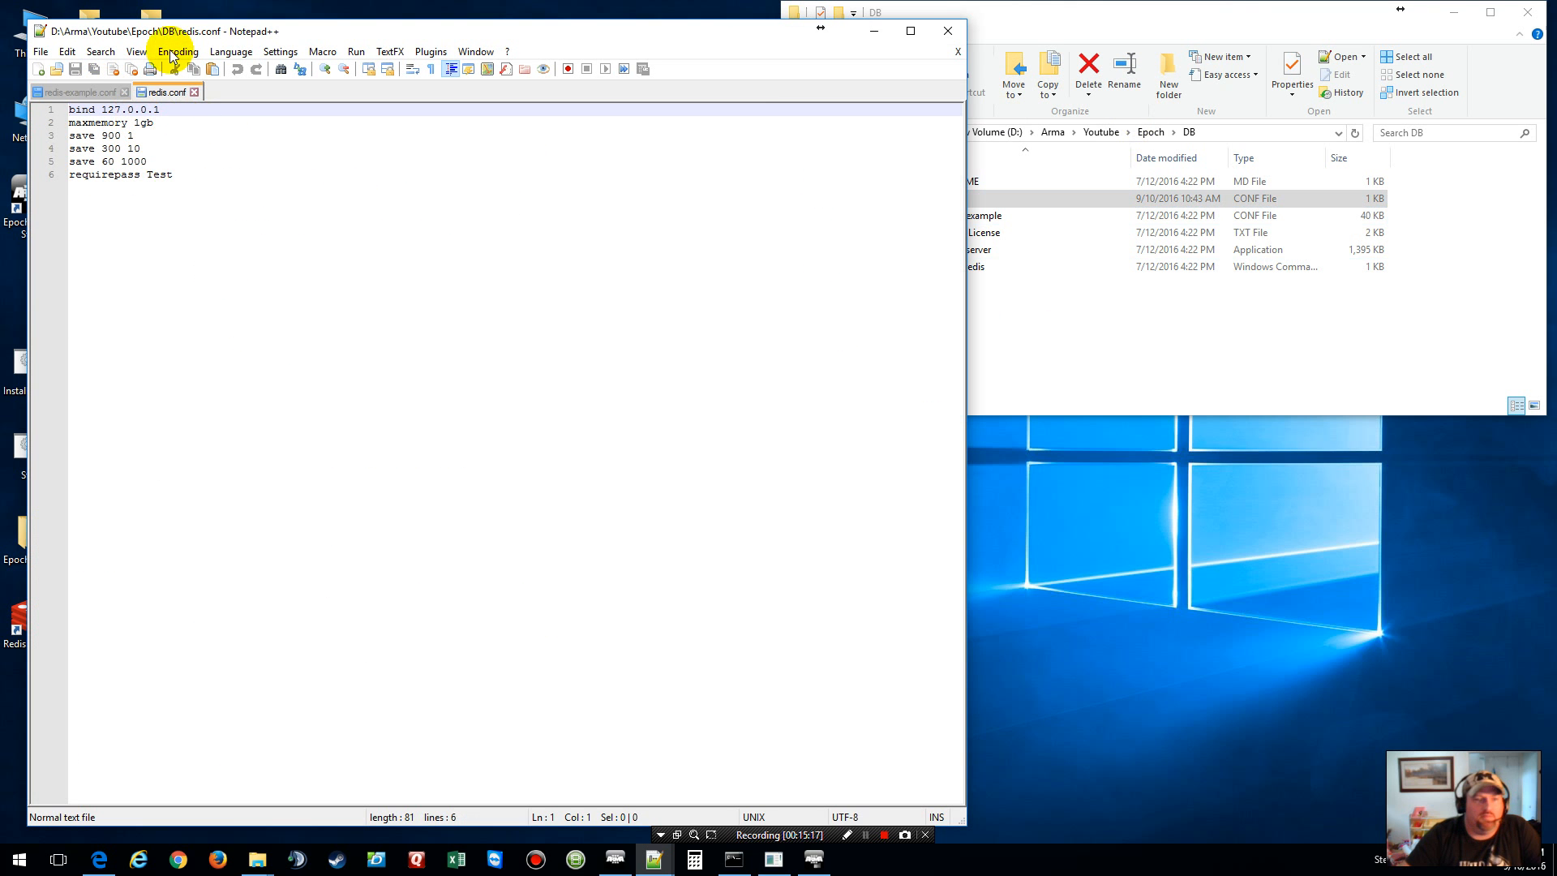
left_click(99, 92)
scroll(390, 454, "down", 20)
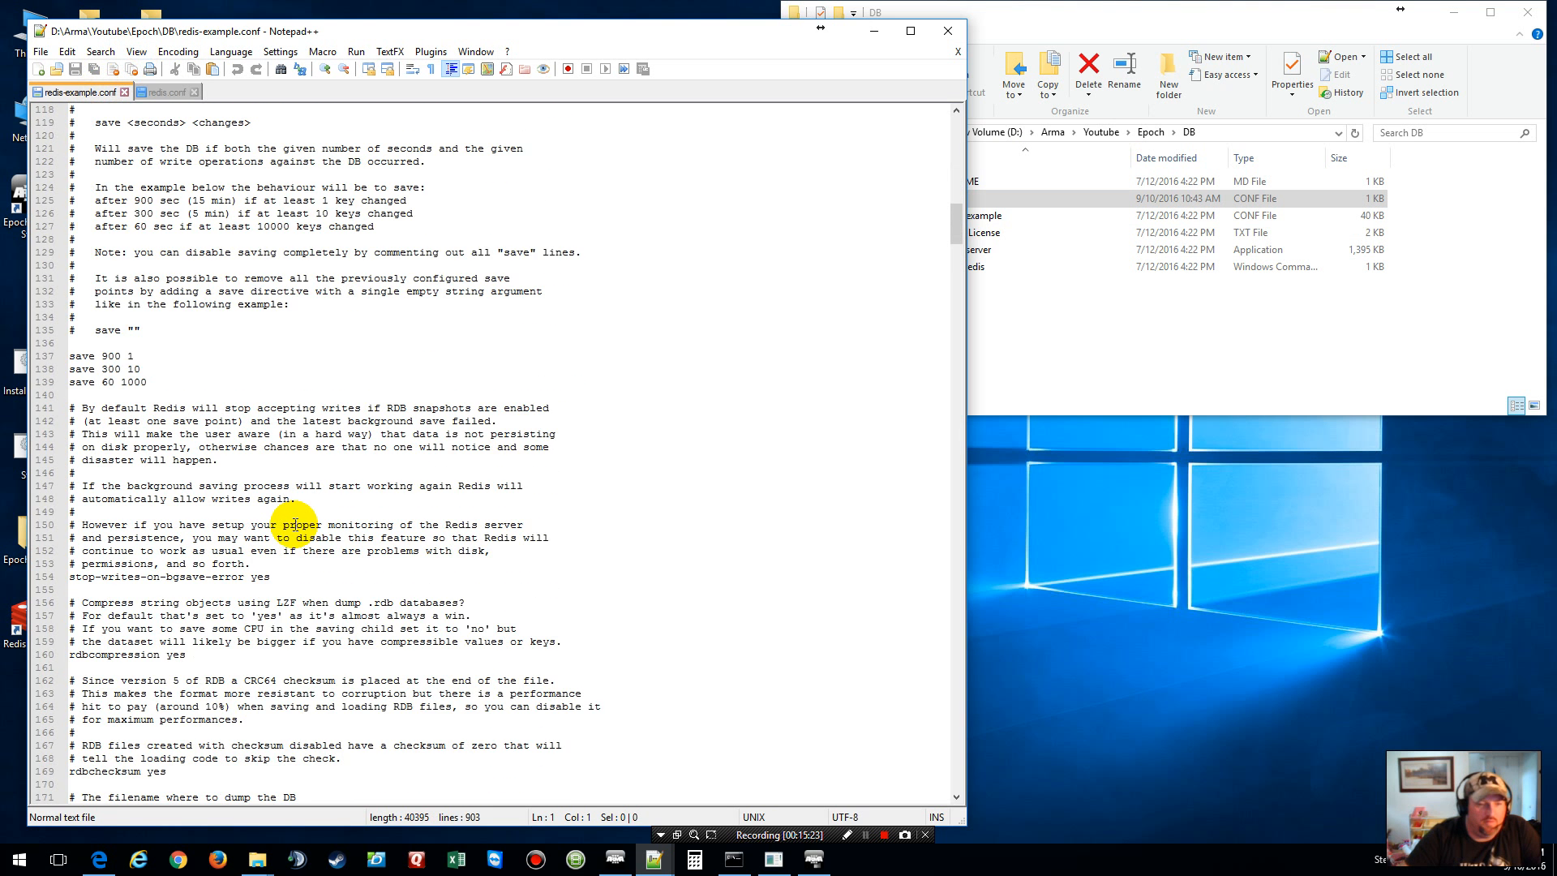
scroll(295, 524, "down", 20)
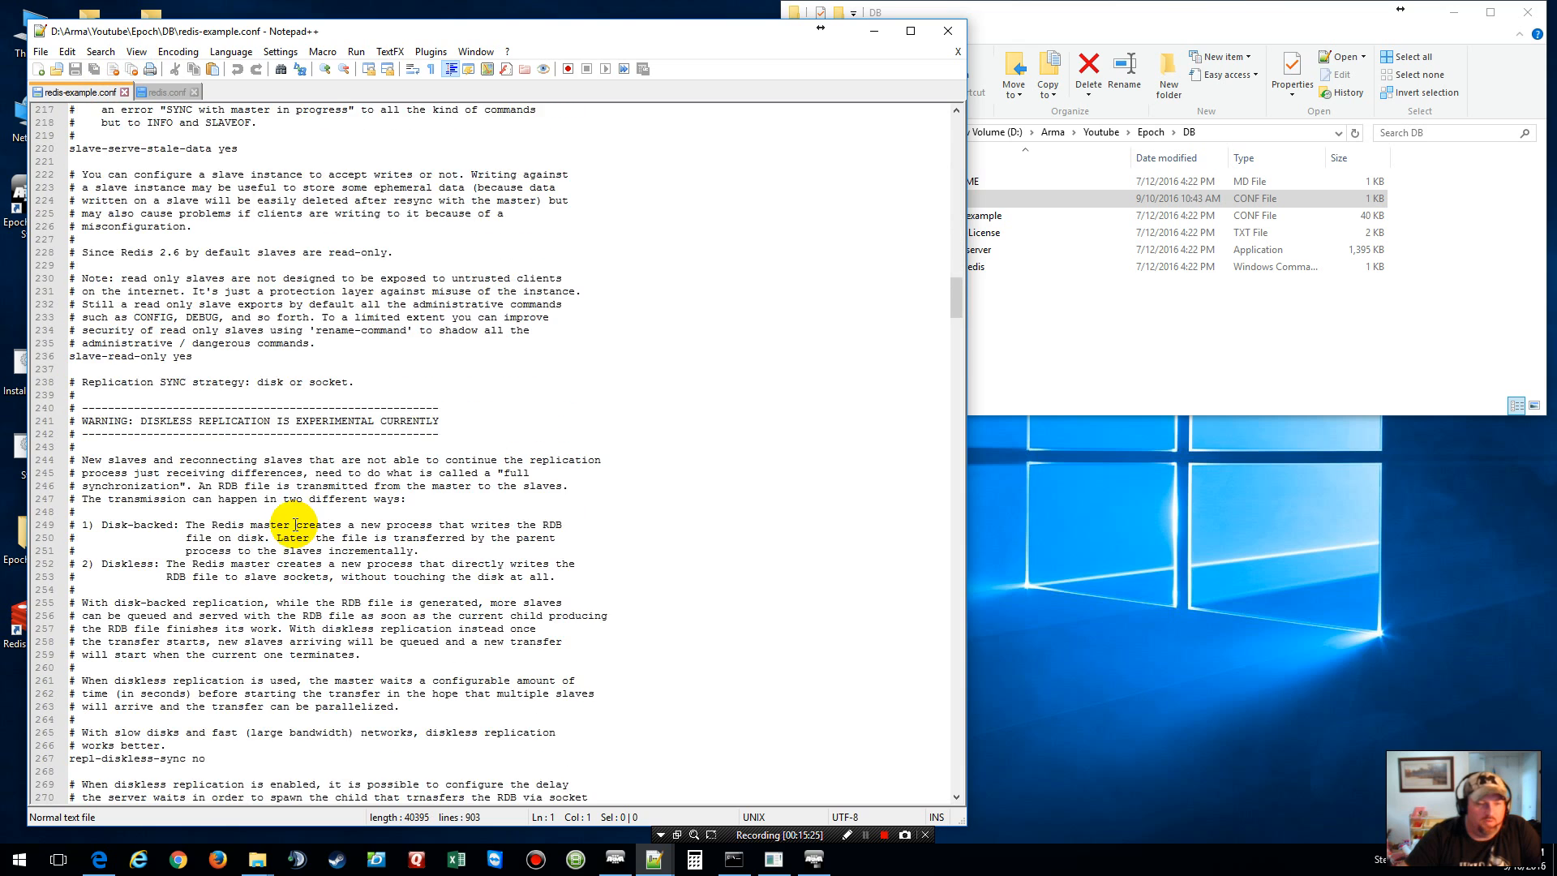
left_click(124, 92)
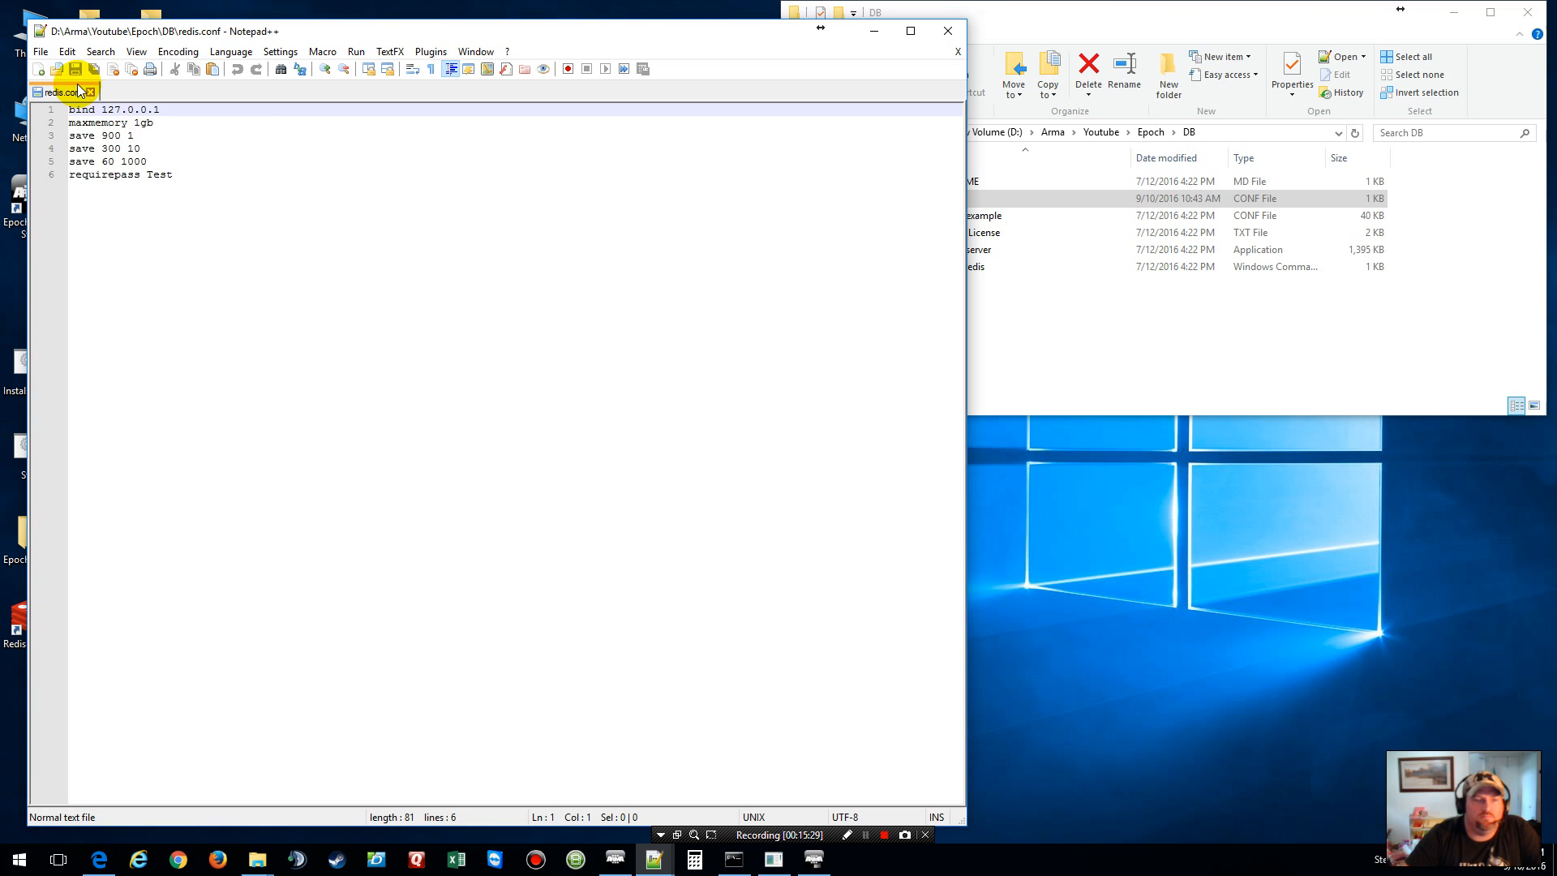
Step: Close redis.conf and browse the Epoch folder's sc subfolder
left_click(96, 92)
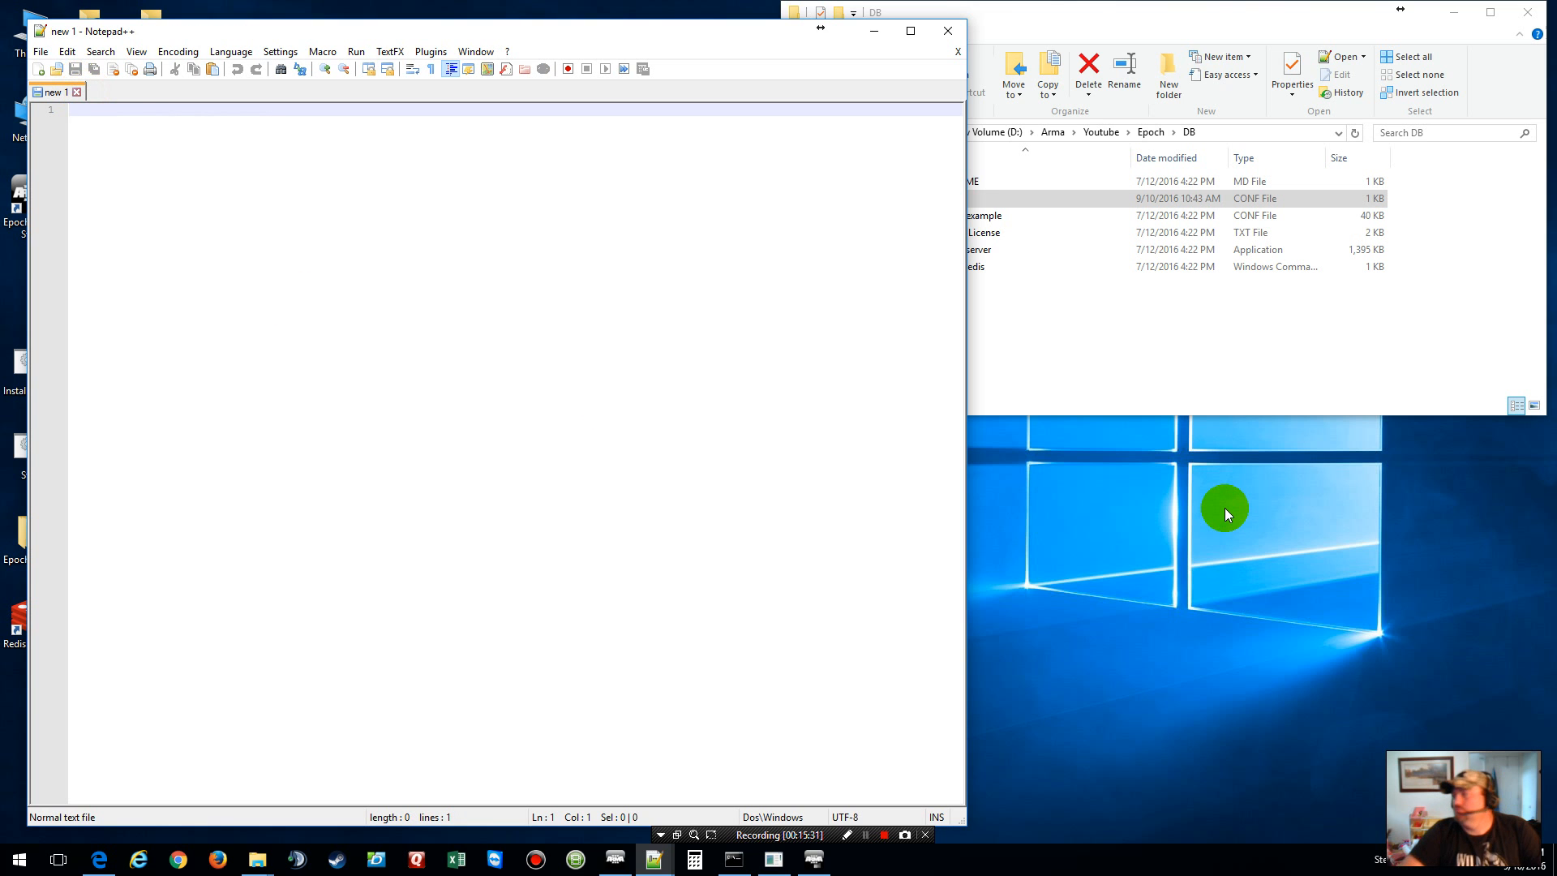
left_click(1092, 348)
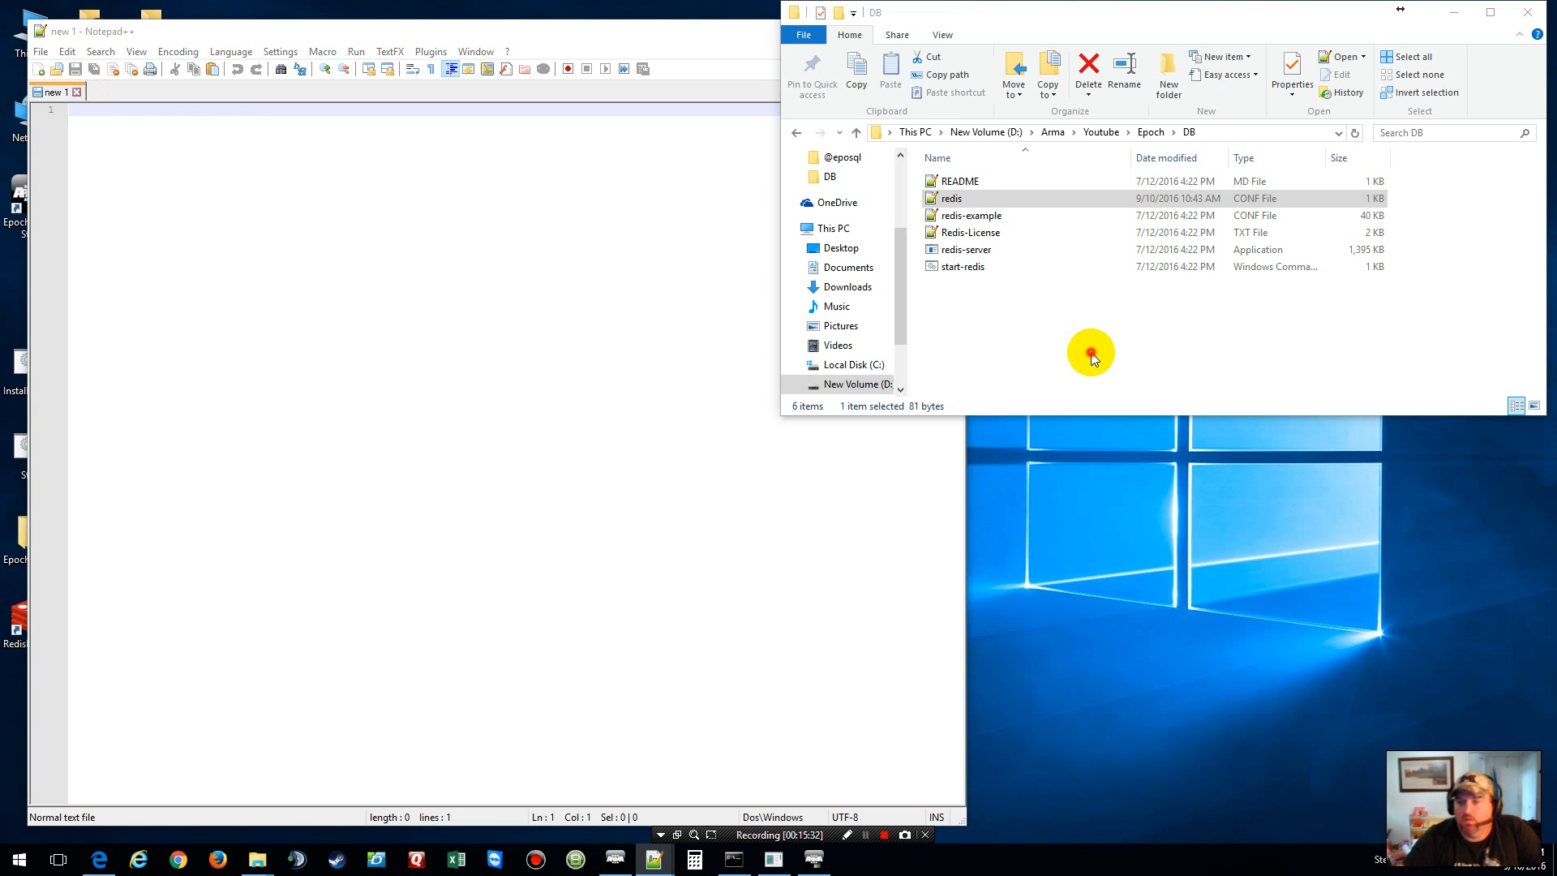
left_click(1152, 132)
left_click(1157, 283)
left_click(987, 202)
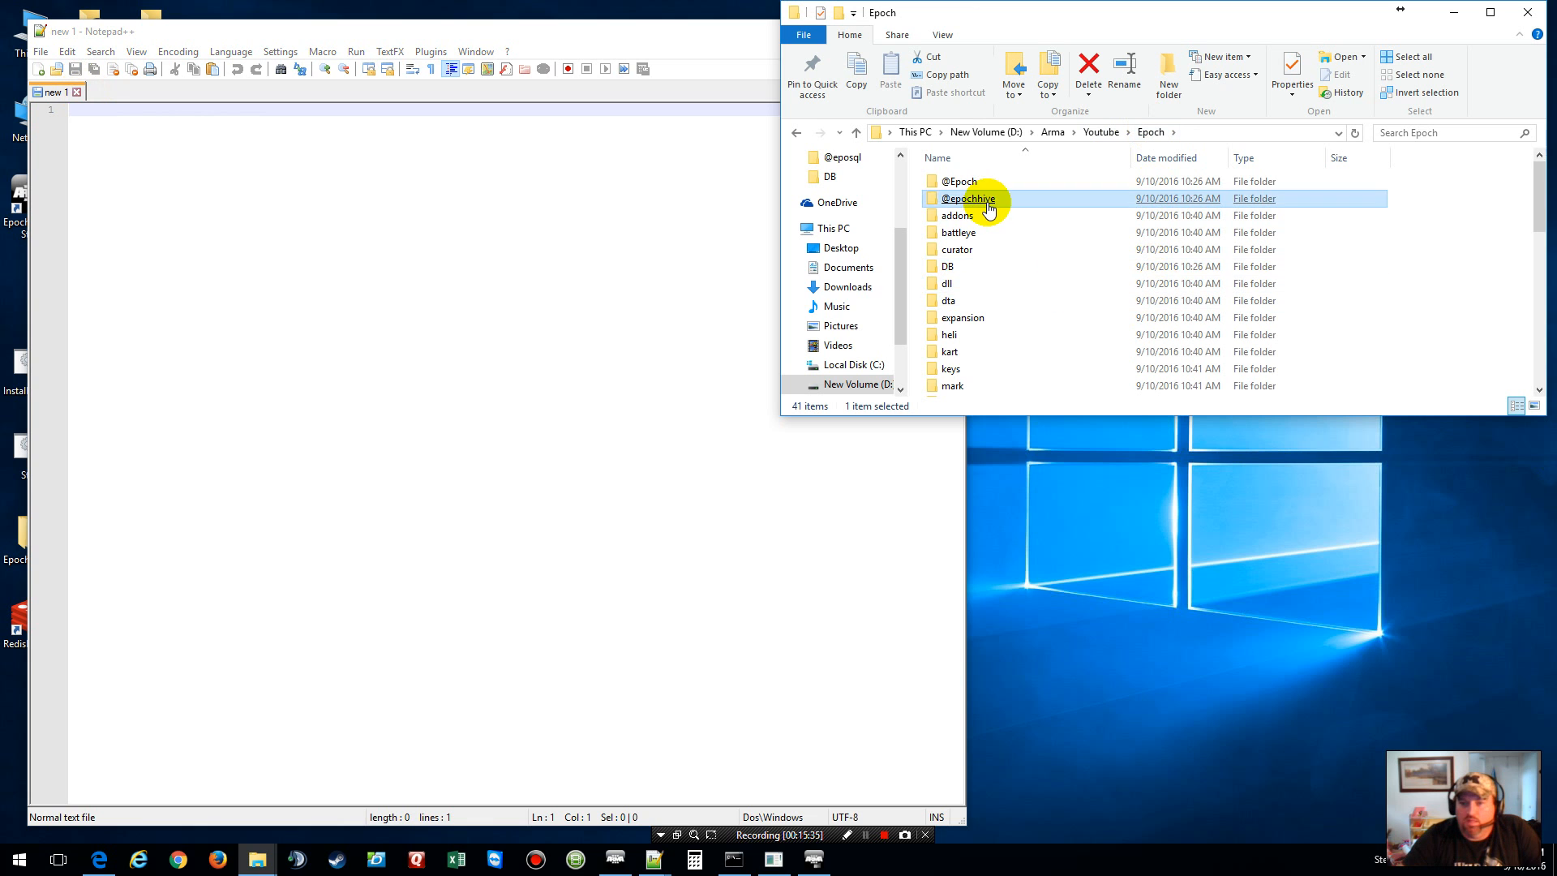
scroll(988, 208, "down", 2)
scroll(989, 207, "down", 1)
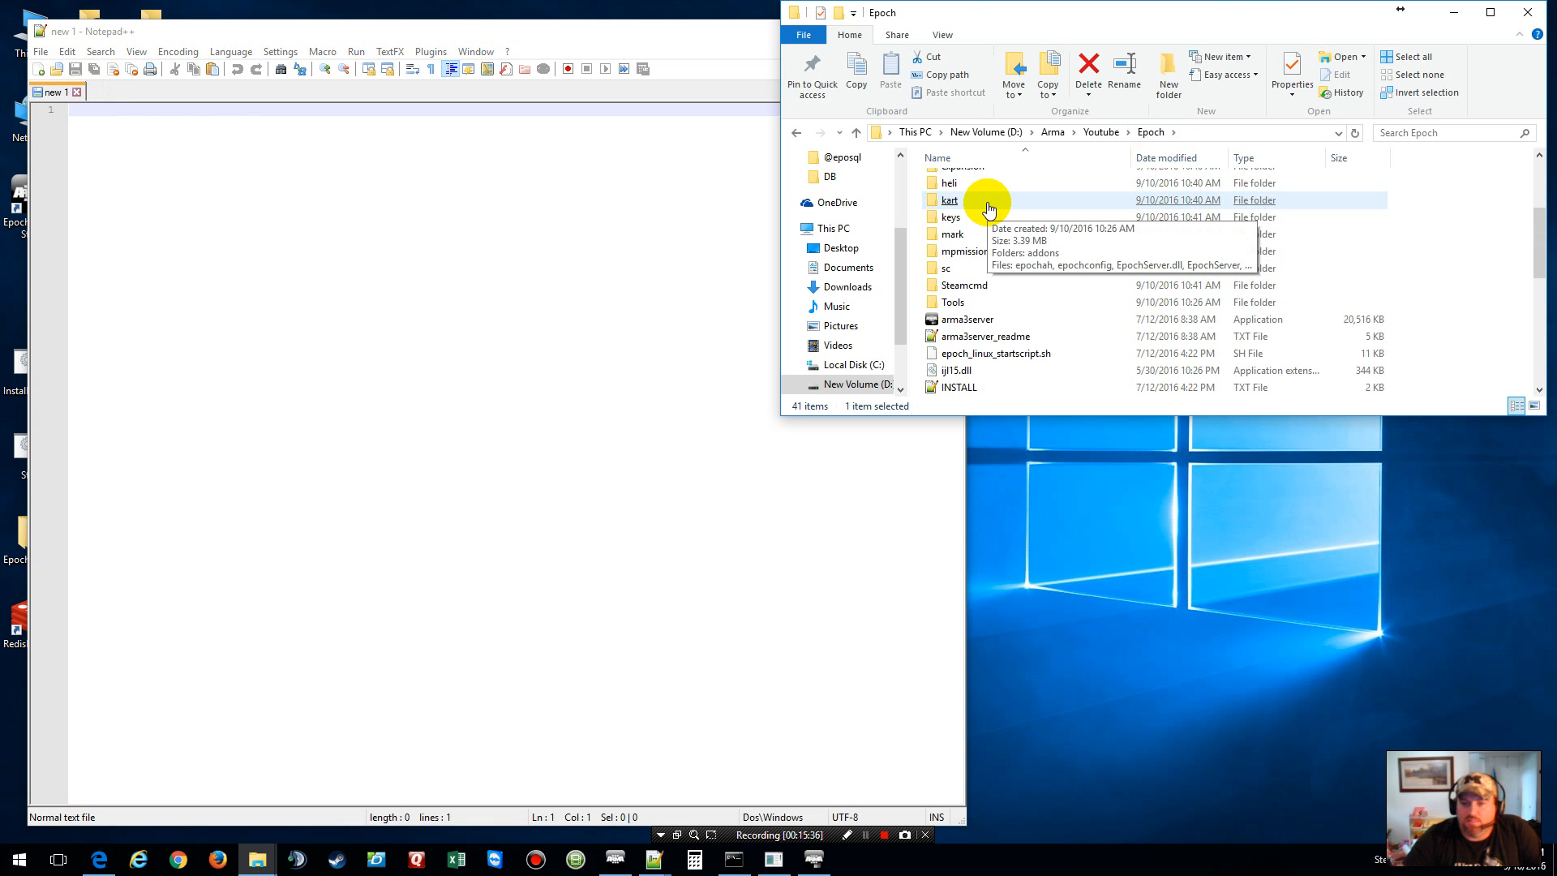
left_click(950, 272)
double_click(951, 272)
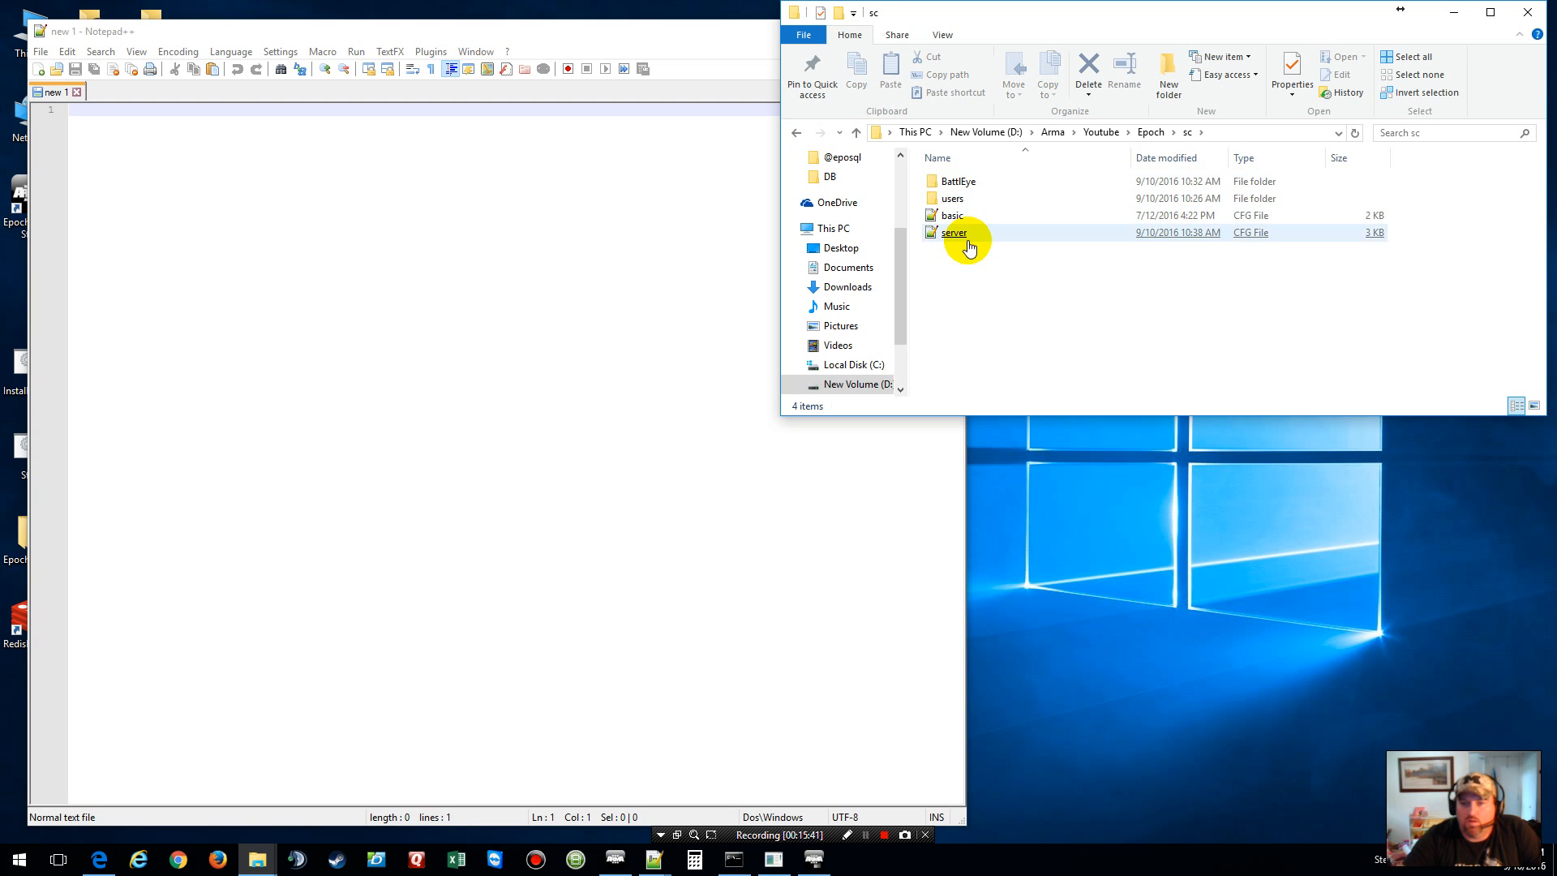
left_click(808, 129)
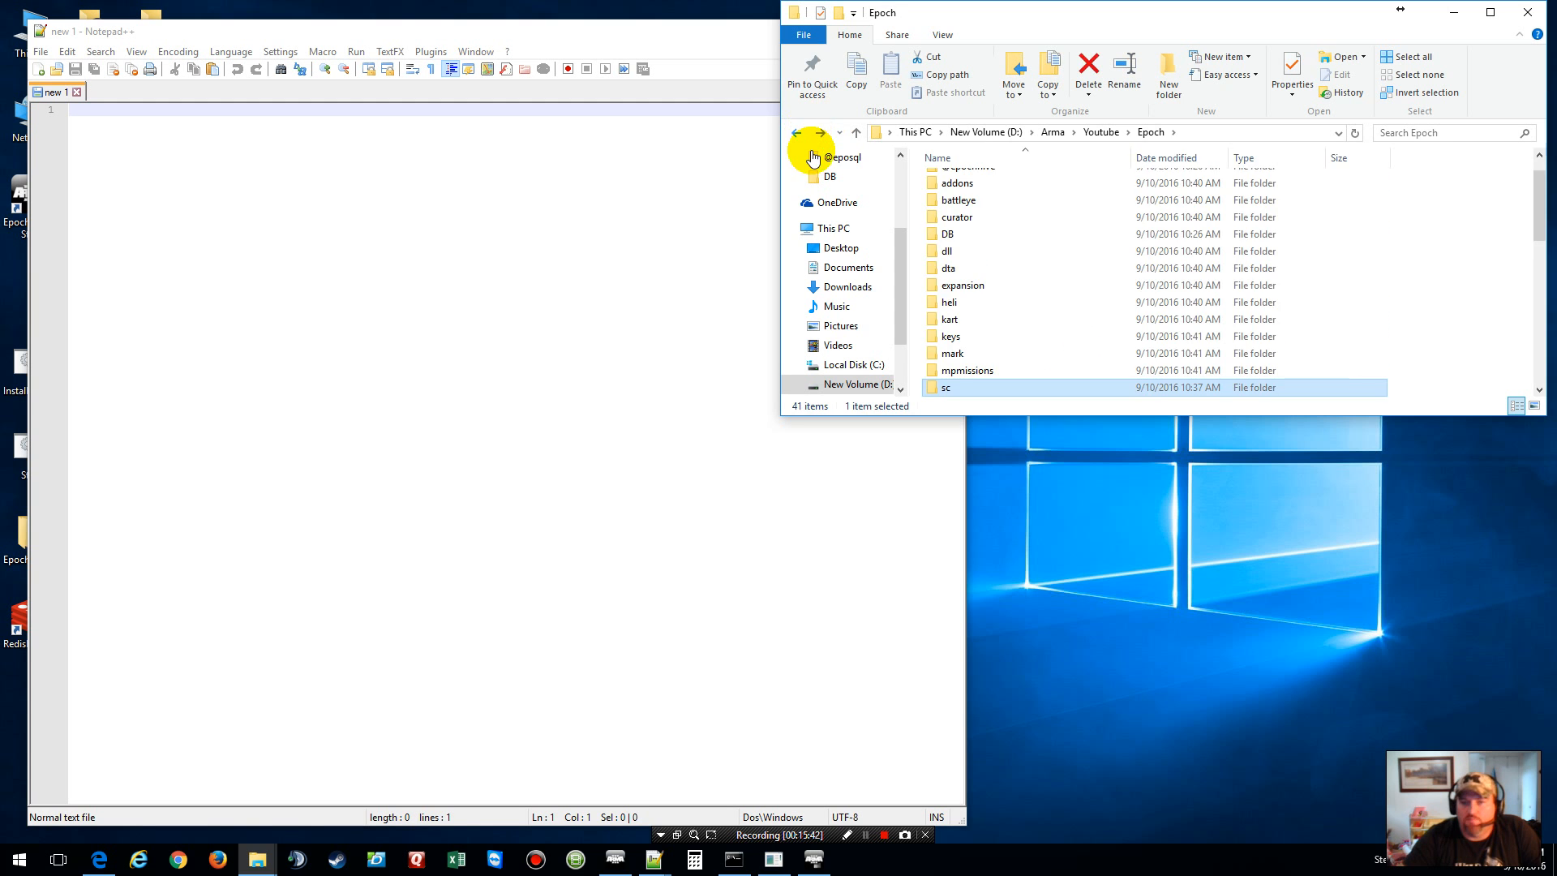
left_click(1093, 308)
double_click(984, 197)
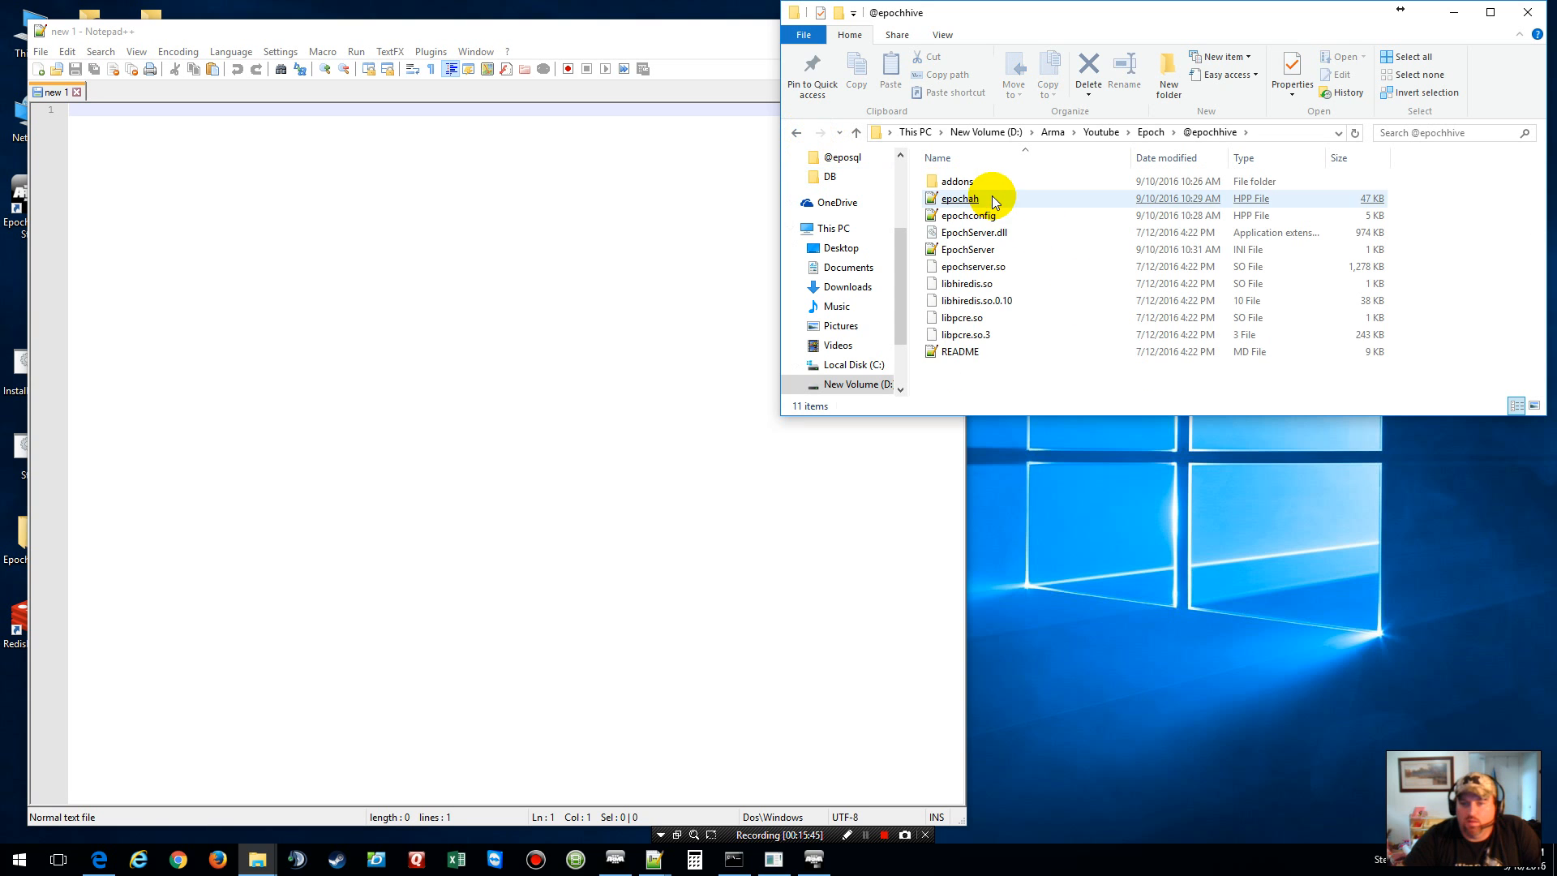
left_click(986, 199)
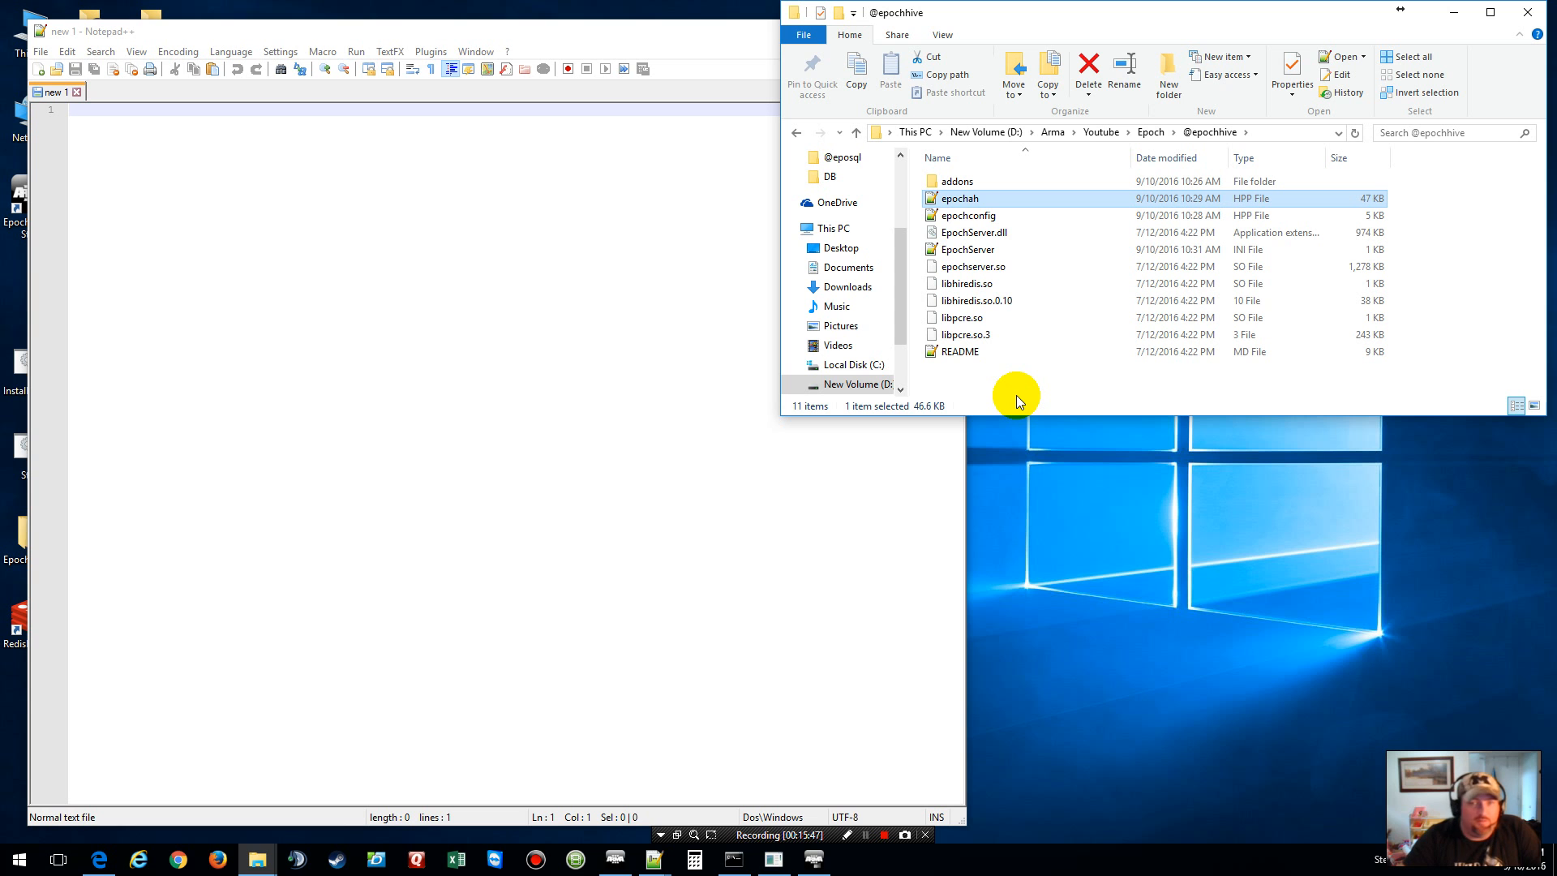
double_click(947, 199)
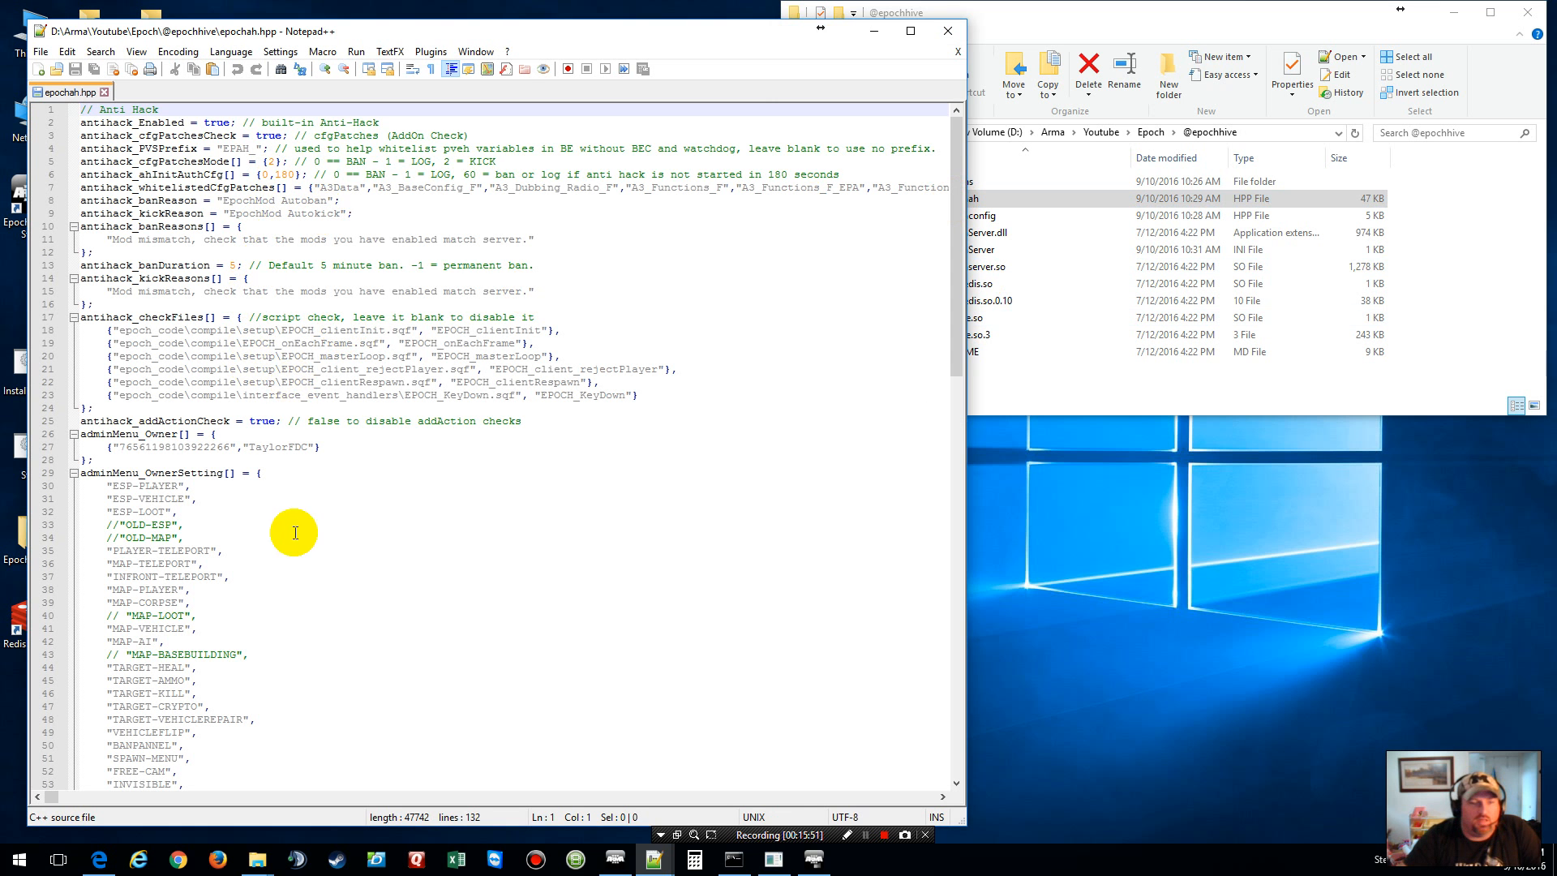
left_click(104, 92)
Step: Review epochconfig.hpp, then close it and exit Notepad++
left_click(1181, 403)
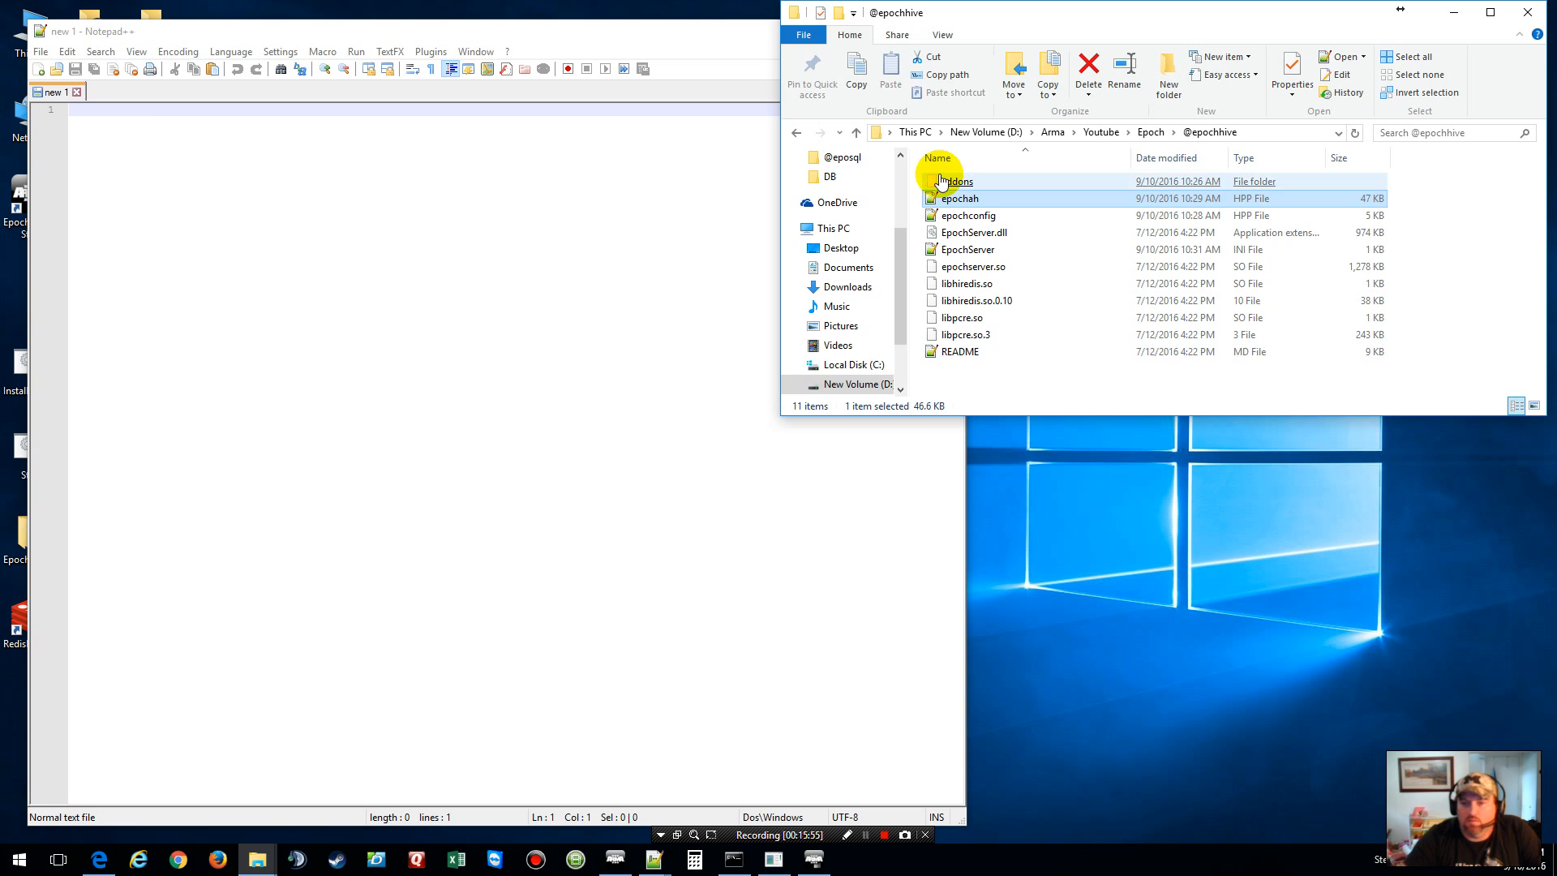
double_click(968, 215)
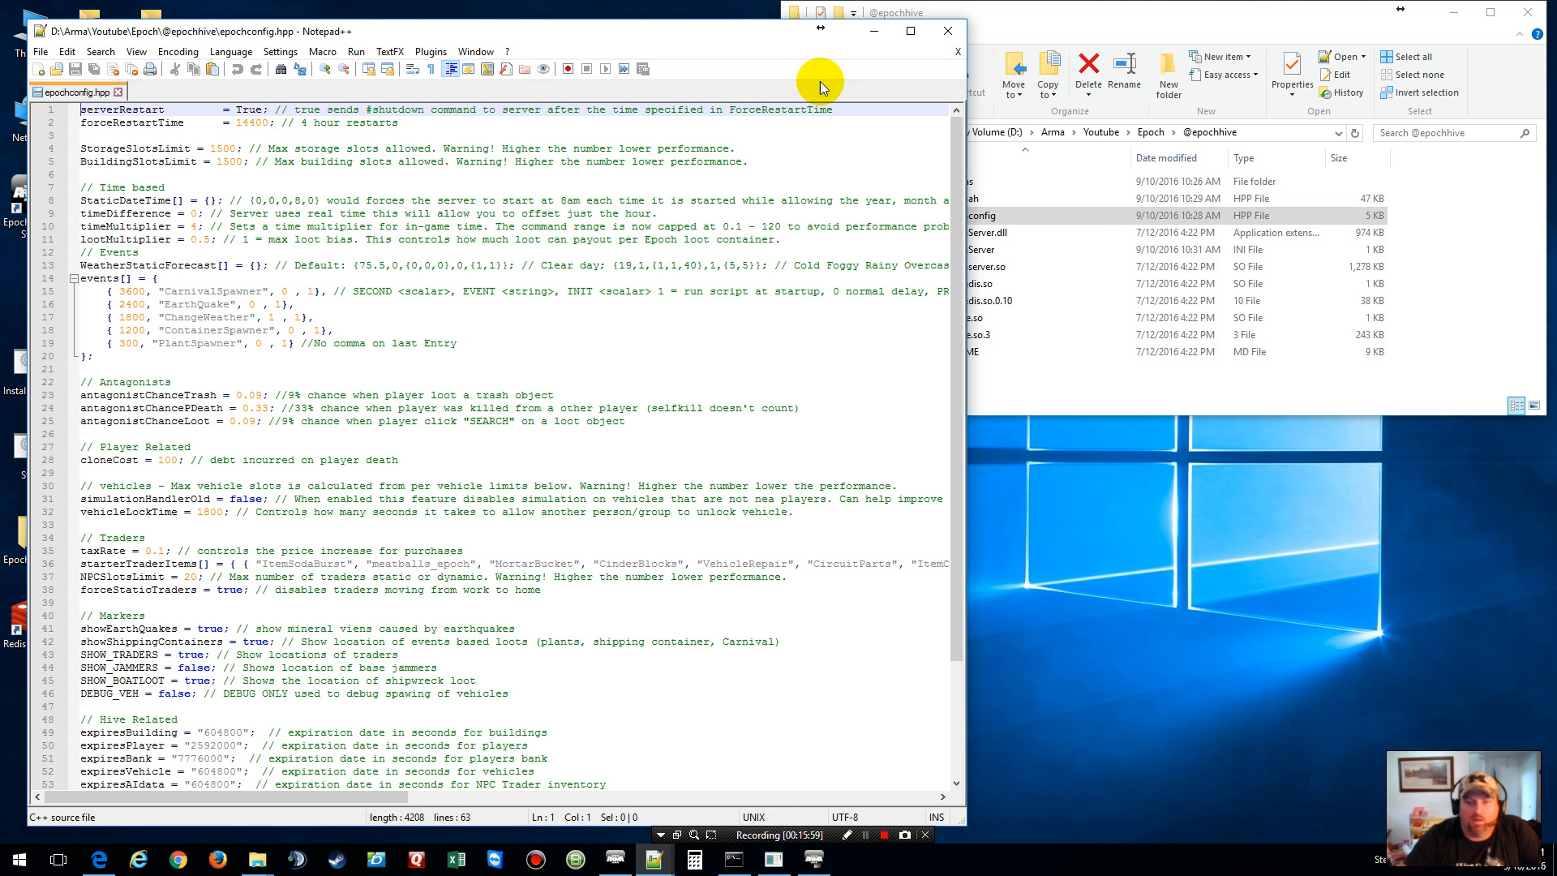
left_click(957, 53)
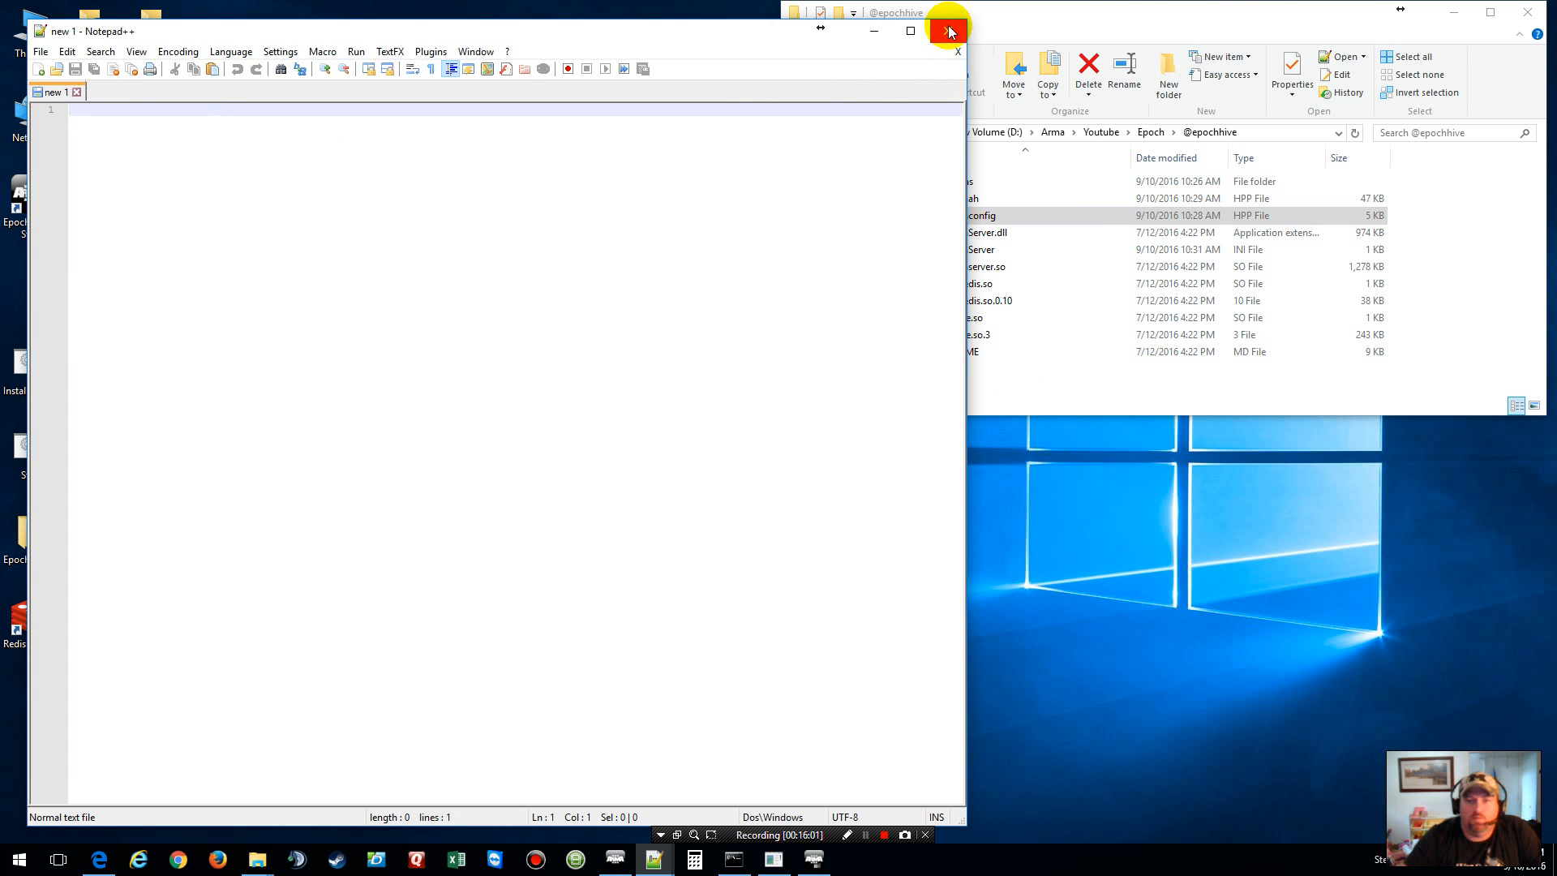
left_click(948, 31)
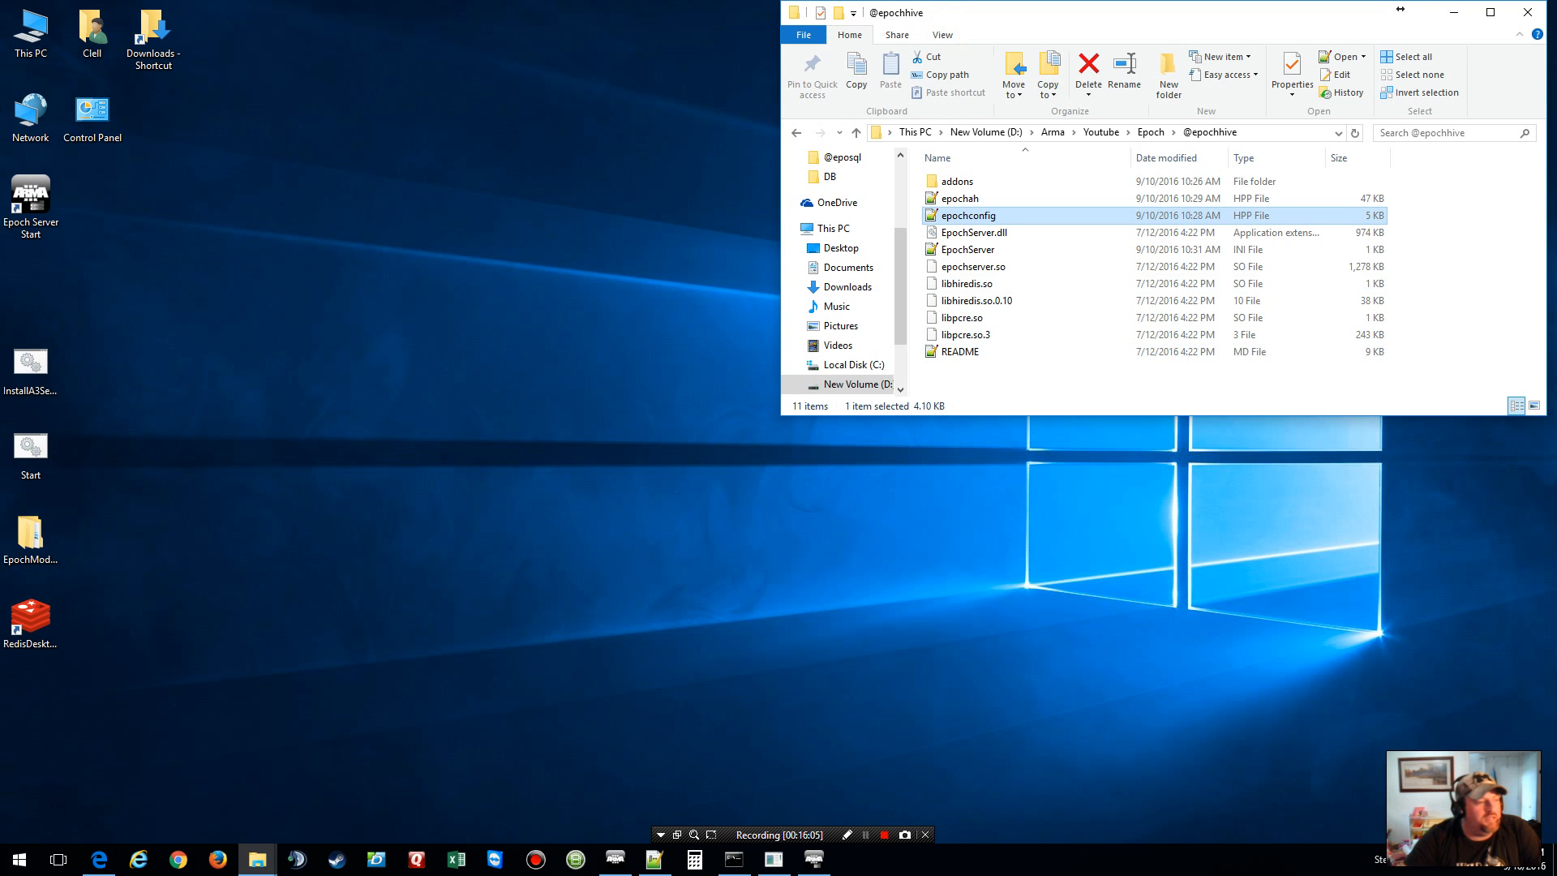
Step: Review the EpochServer.ini settings and the README, then close both
left_click(1401, 8)
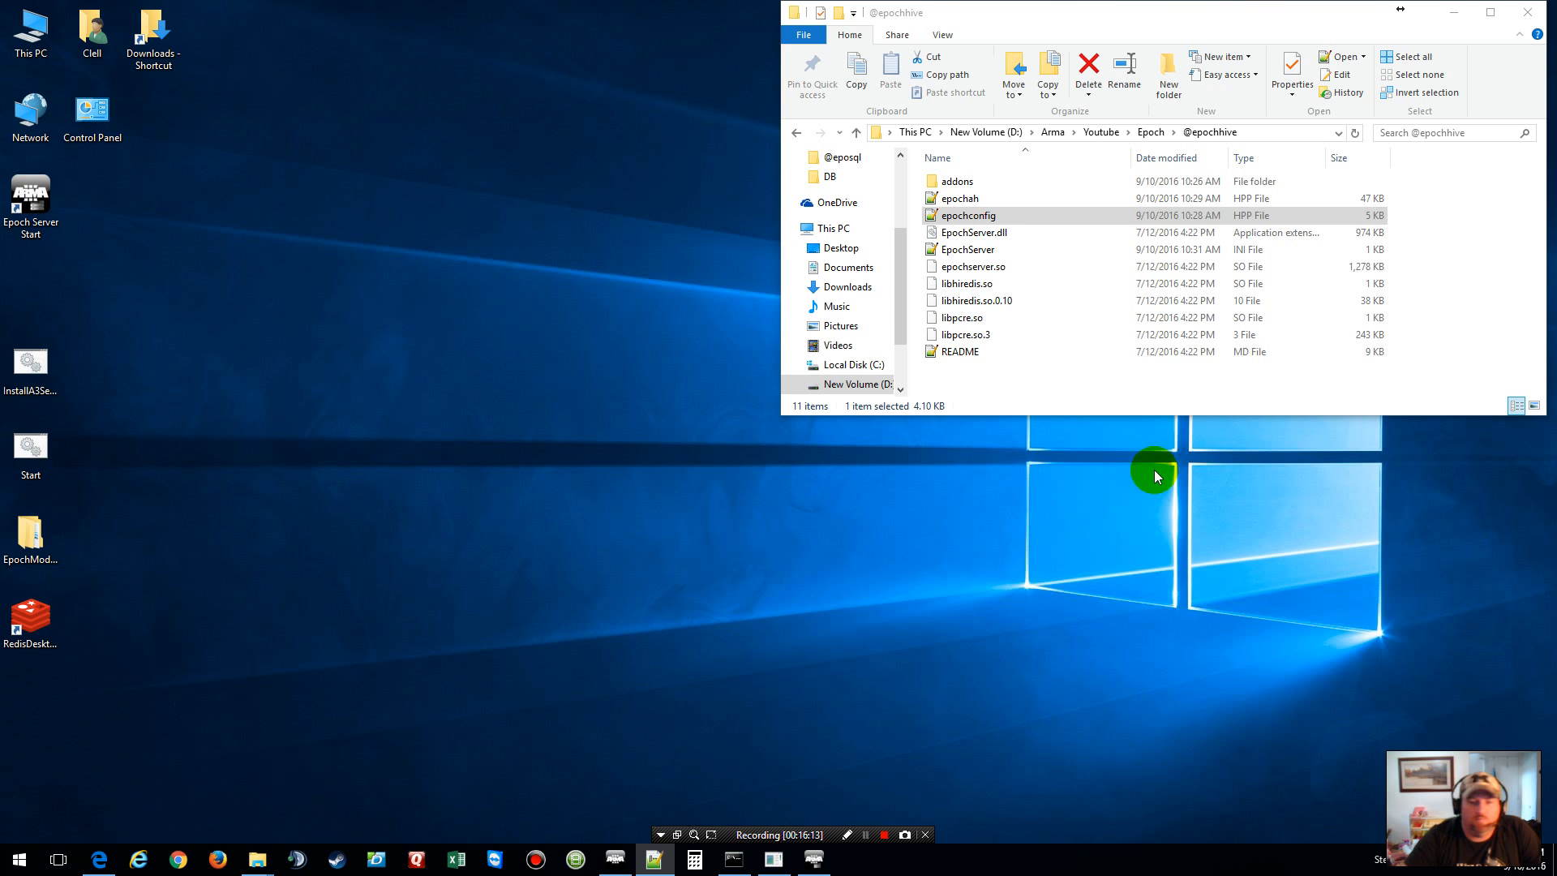
left_click(978, 256)
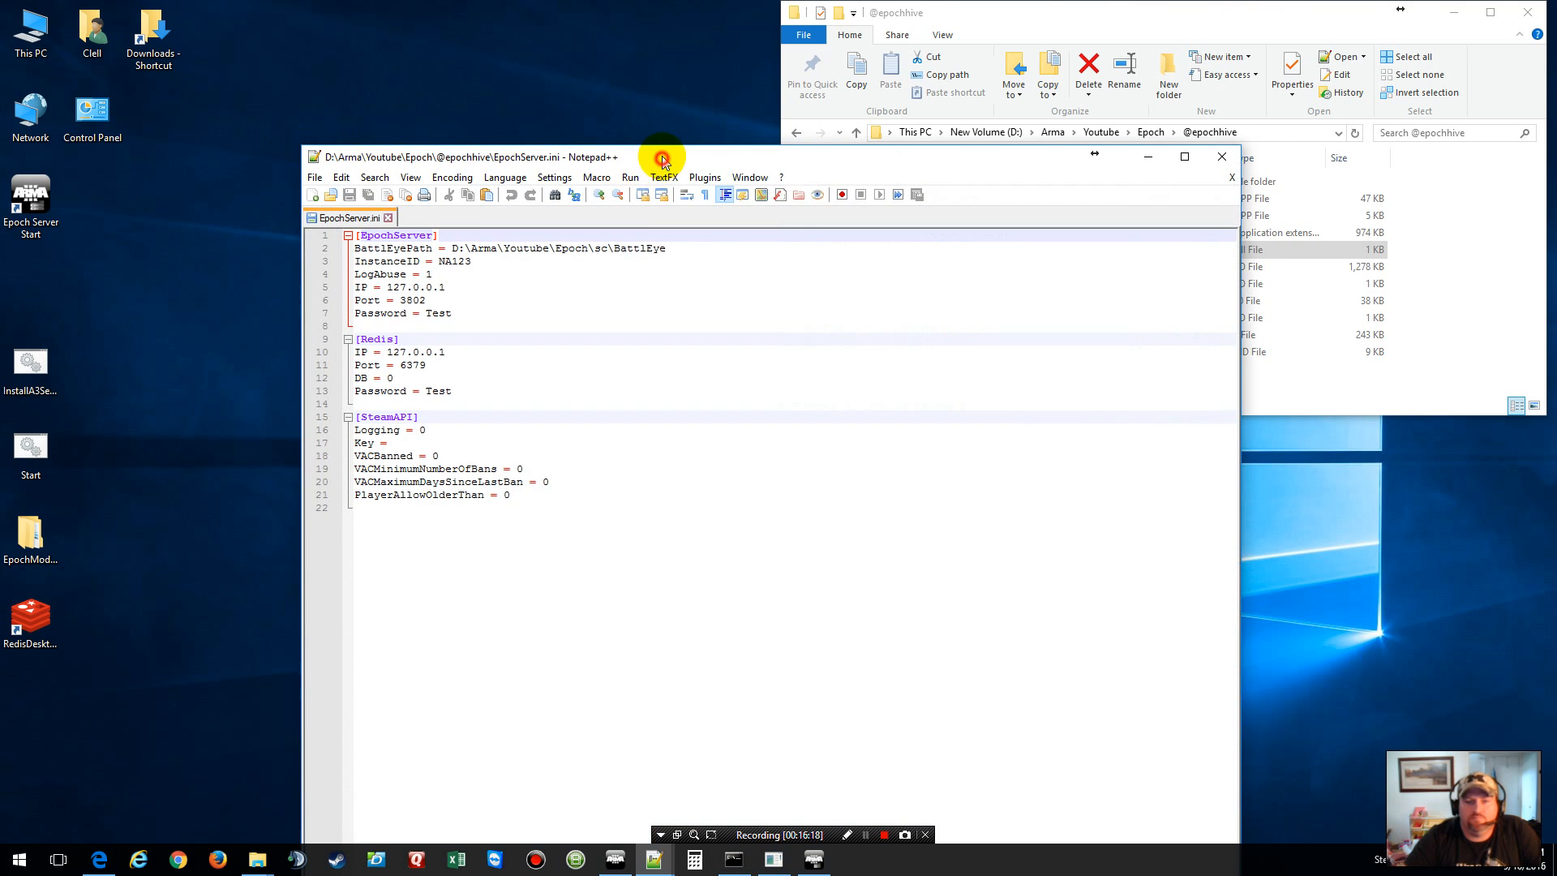
left_click_drag(662, 158, 391, 16)
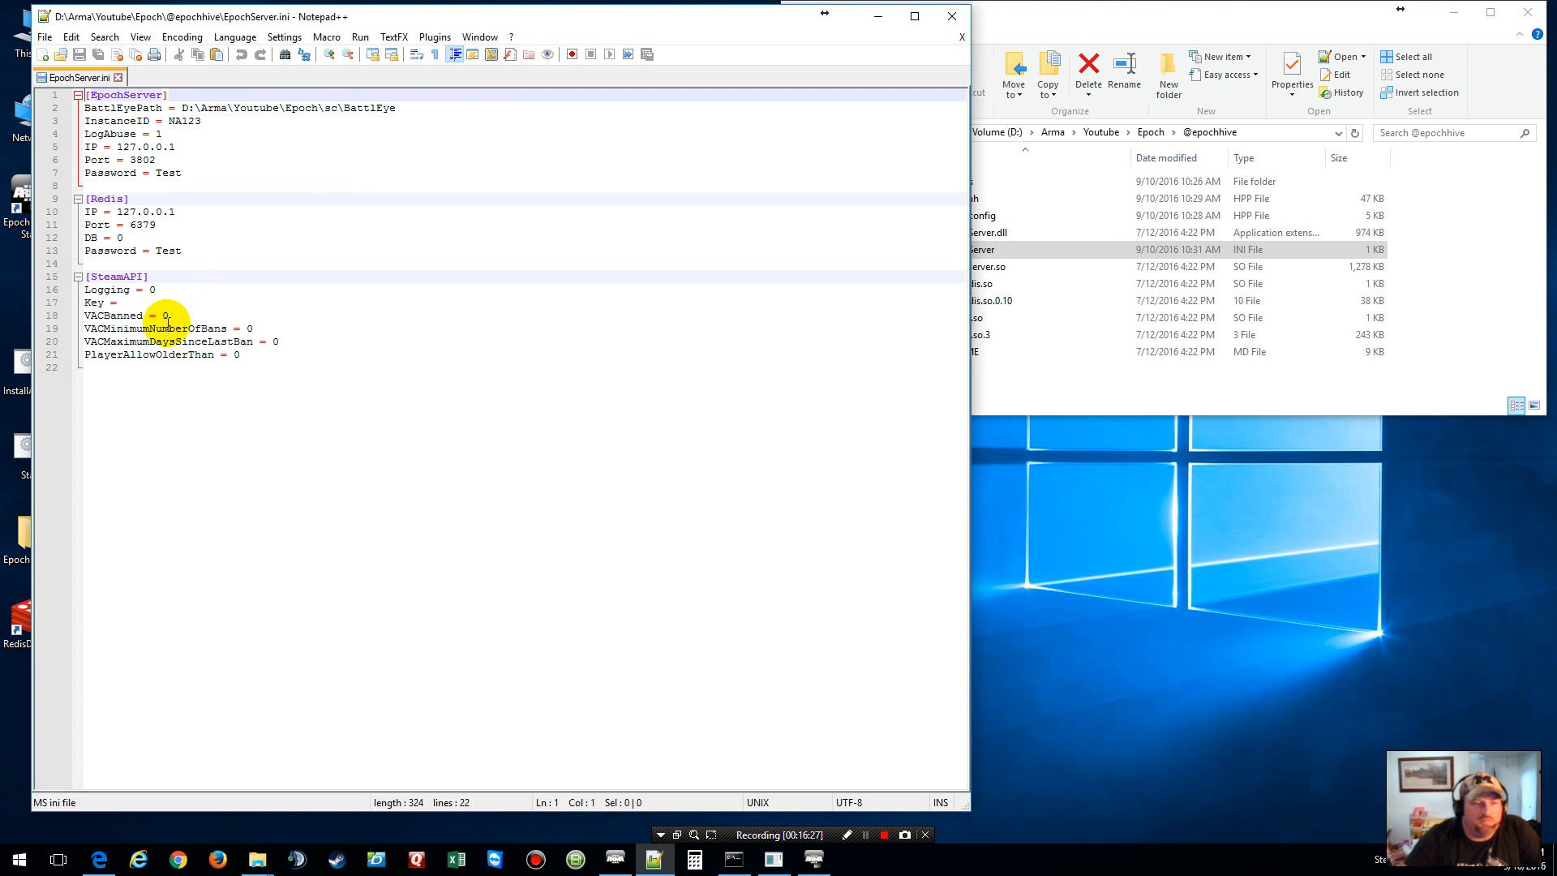
left_click(957, 18)
left_click(975, 354)
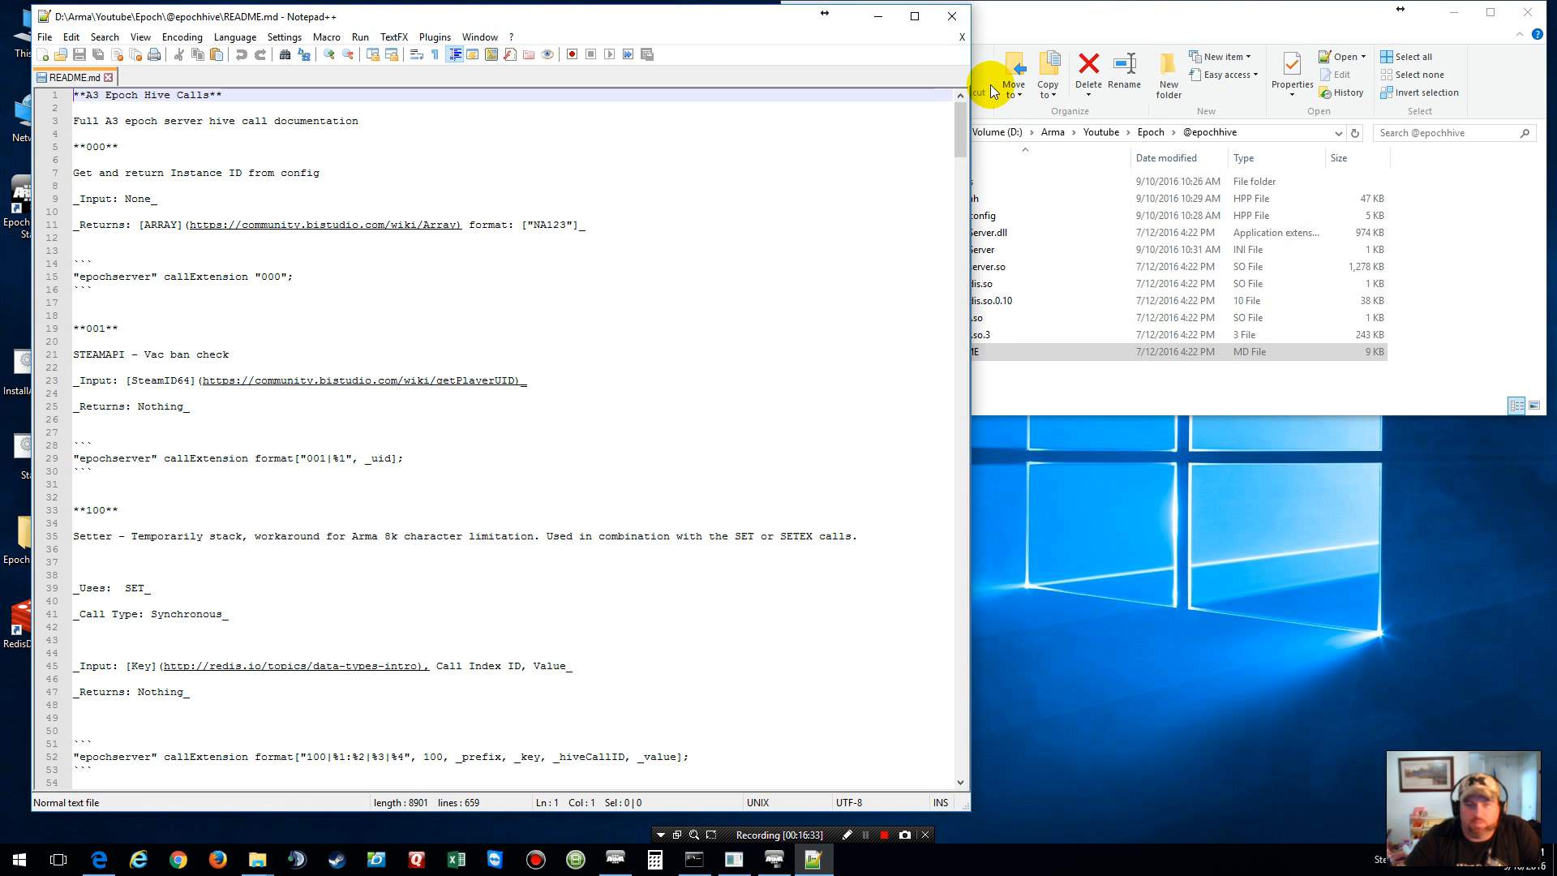
left_click(962, 24)
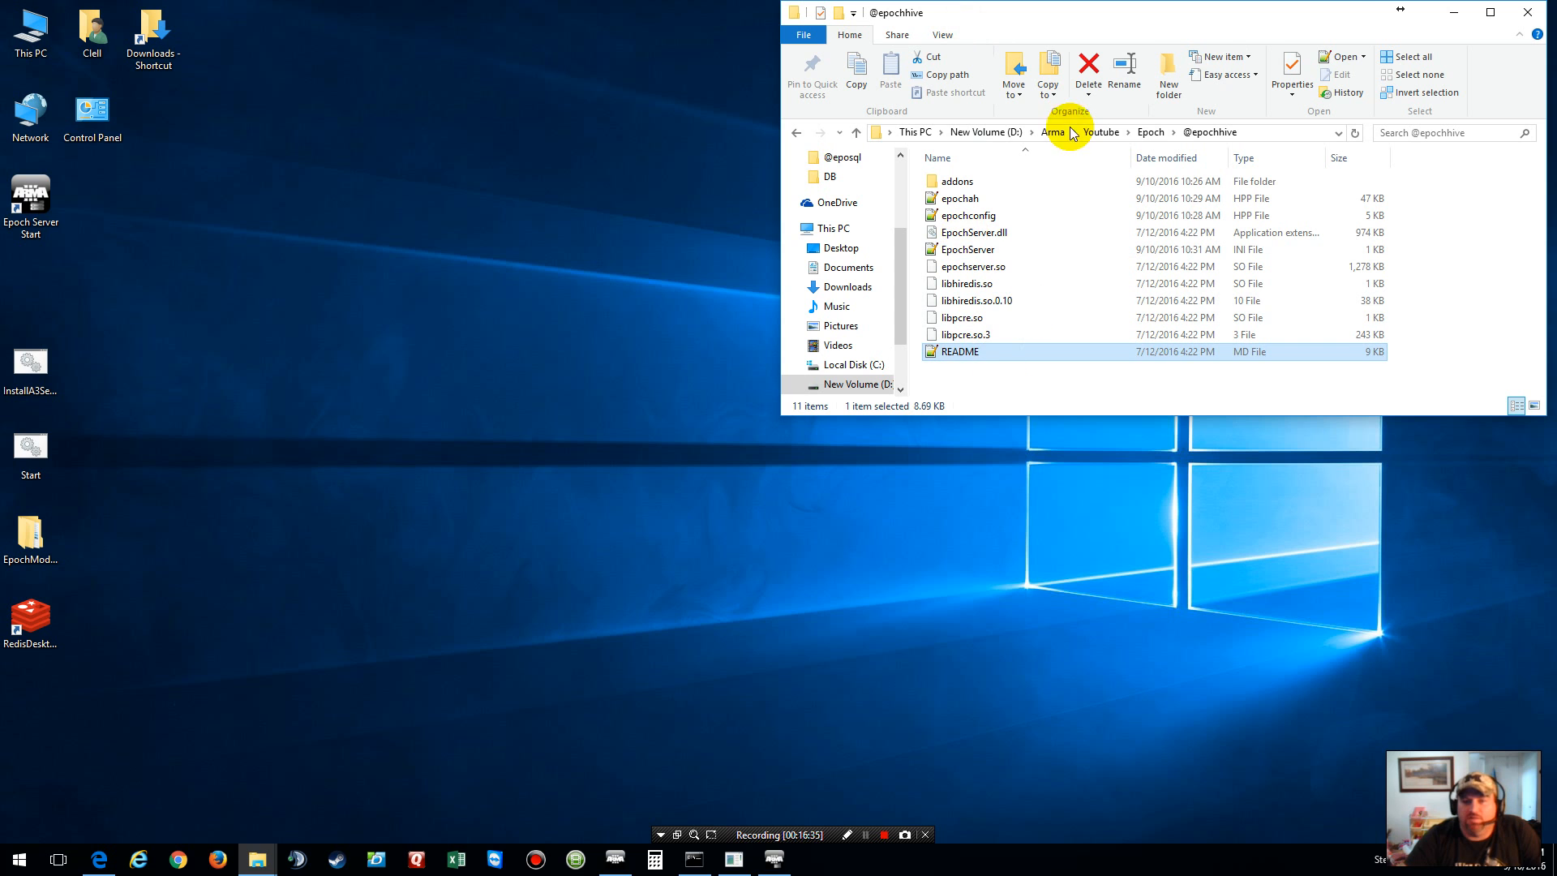
Step: Return to the Epoch server folder and scroll through its 41 items
left_click(1152, 134)
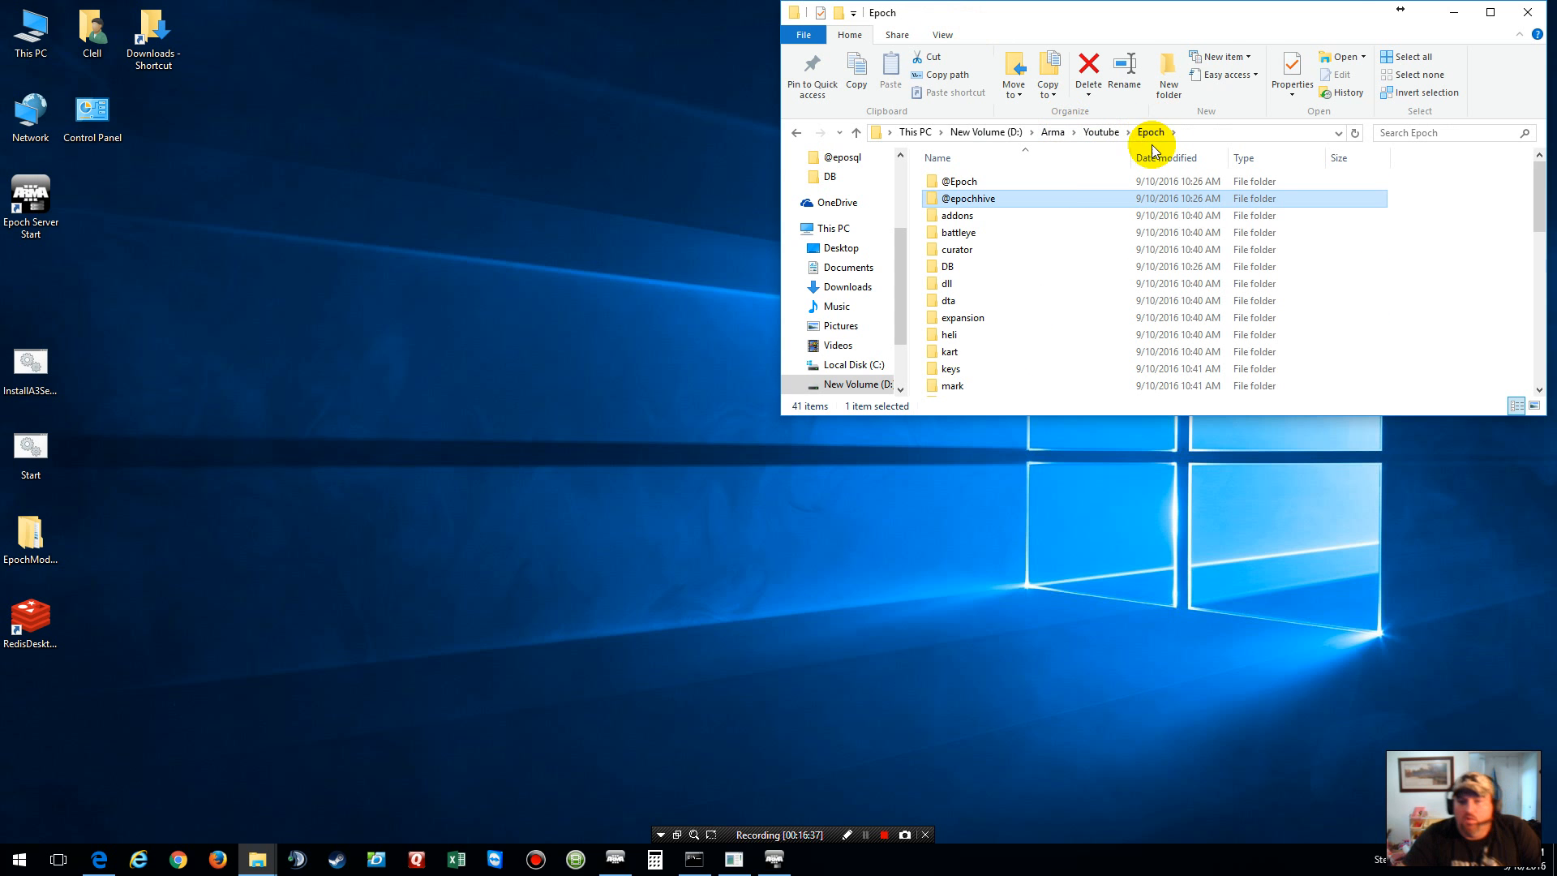
left_click(1093, 233)
scroll(1094, 236, "down", 6)
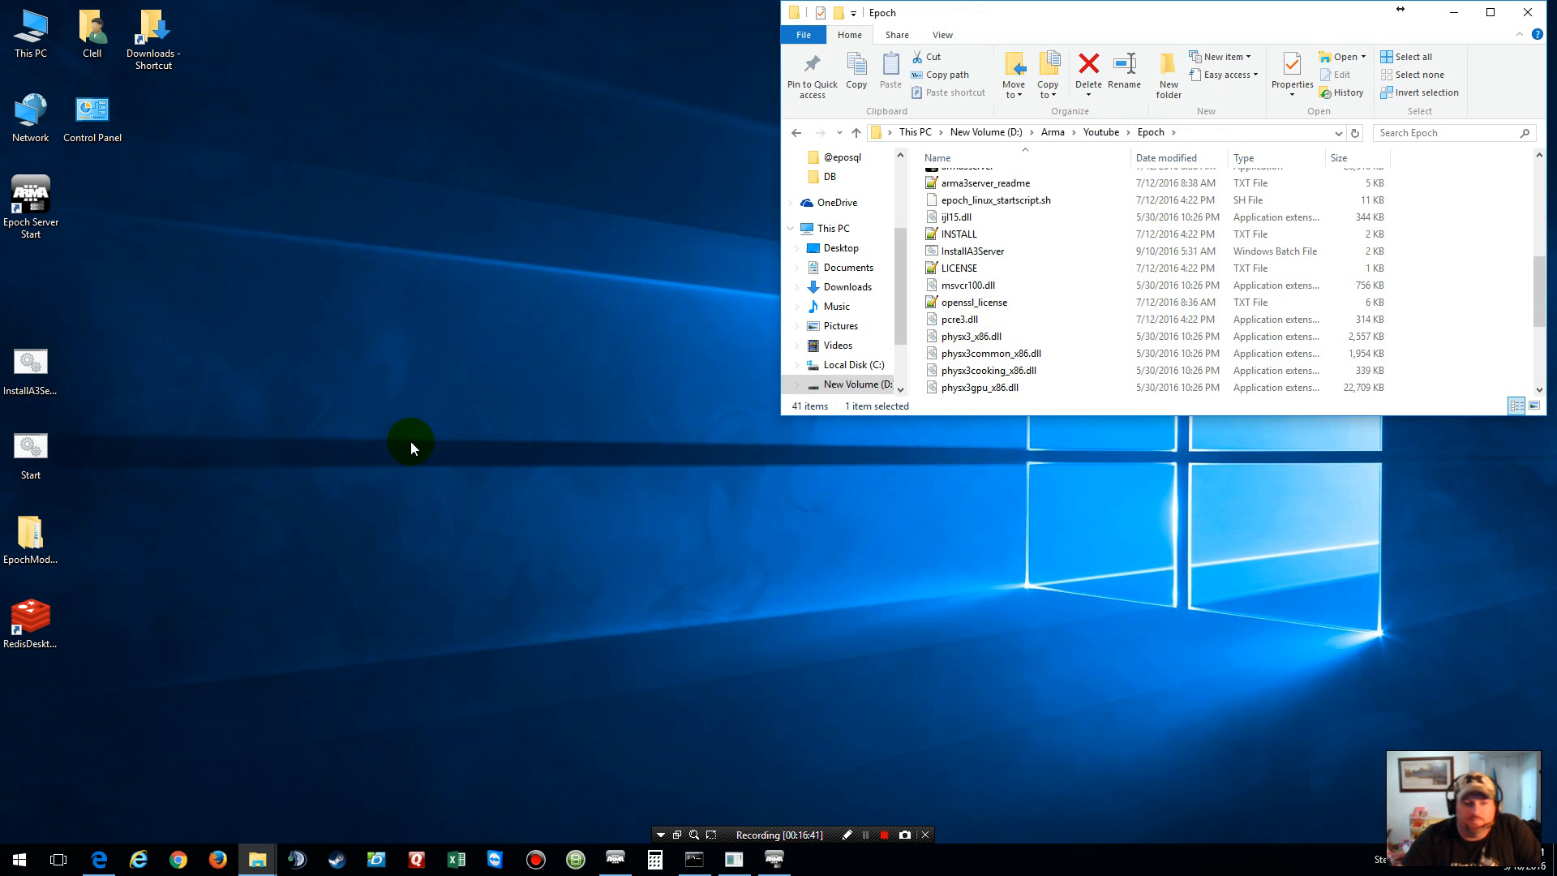
left_click(1000, 386)
scroll(1028, 258, "down", 4)
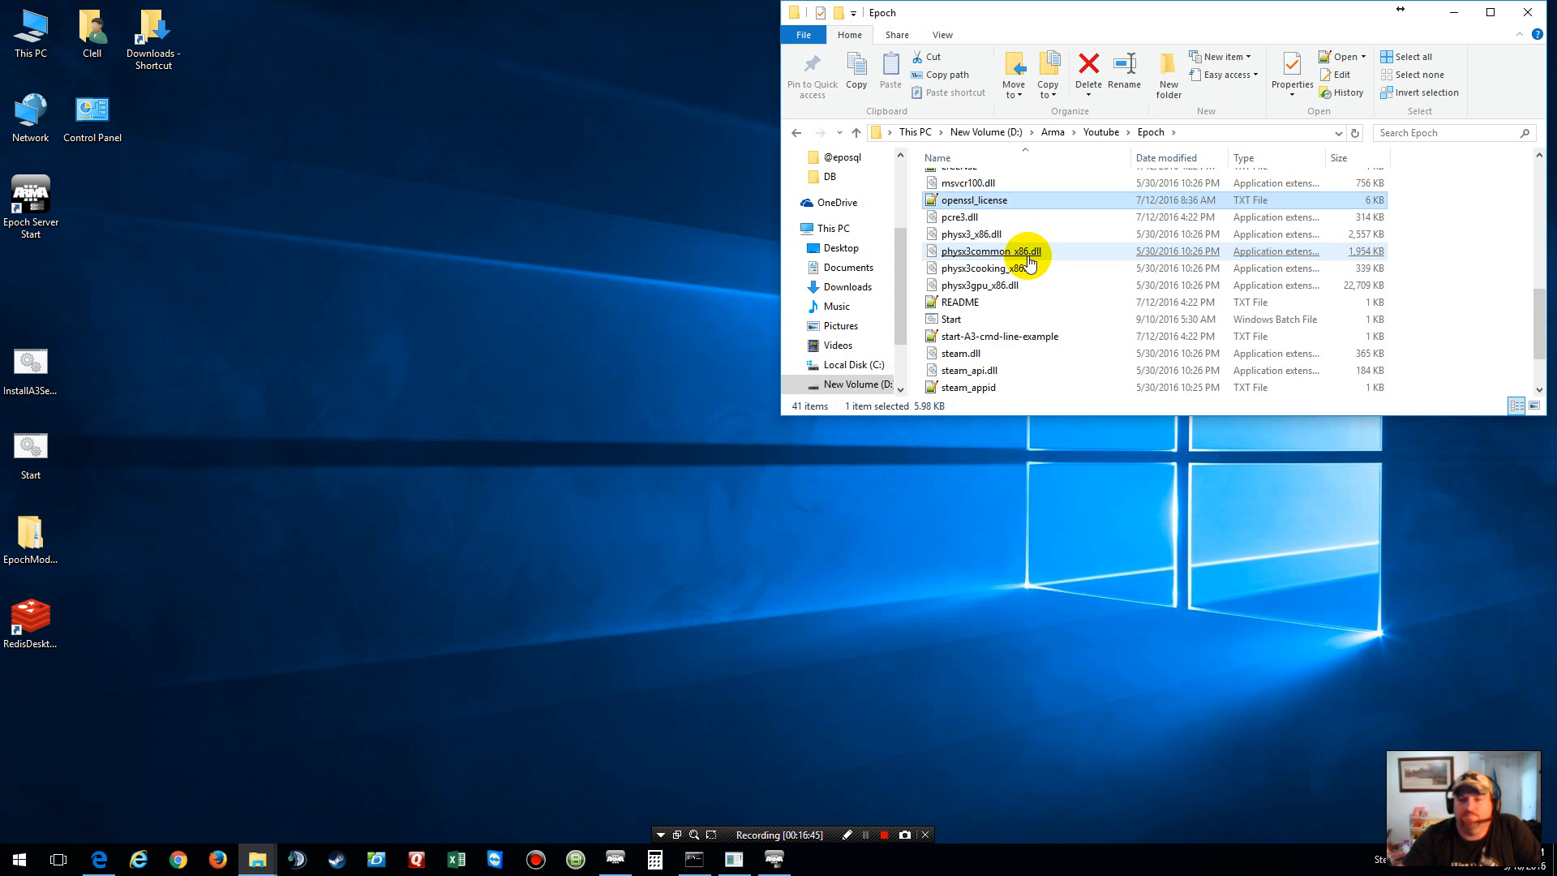
scroll(1028, 259, "up", 9)
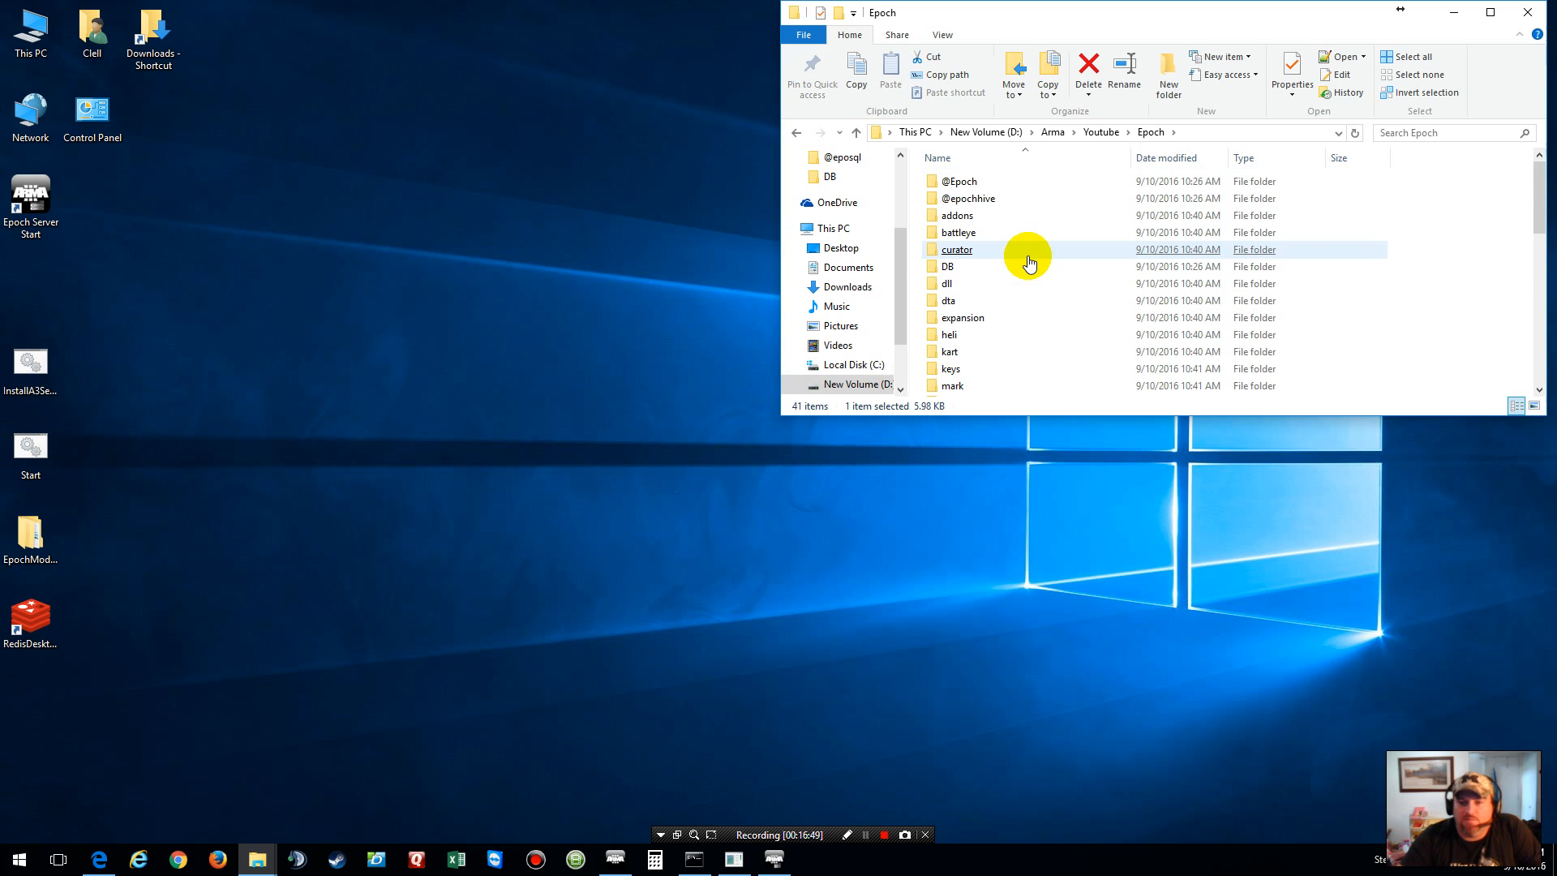
Step: Launch the server with Start.bat, close the Exile Monitor window, and bring up the Arma 3 console
left_click(32, 448)
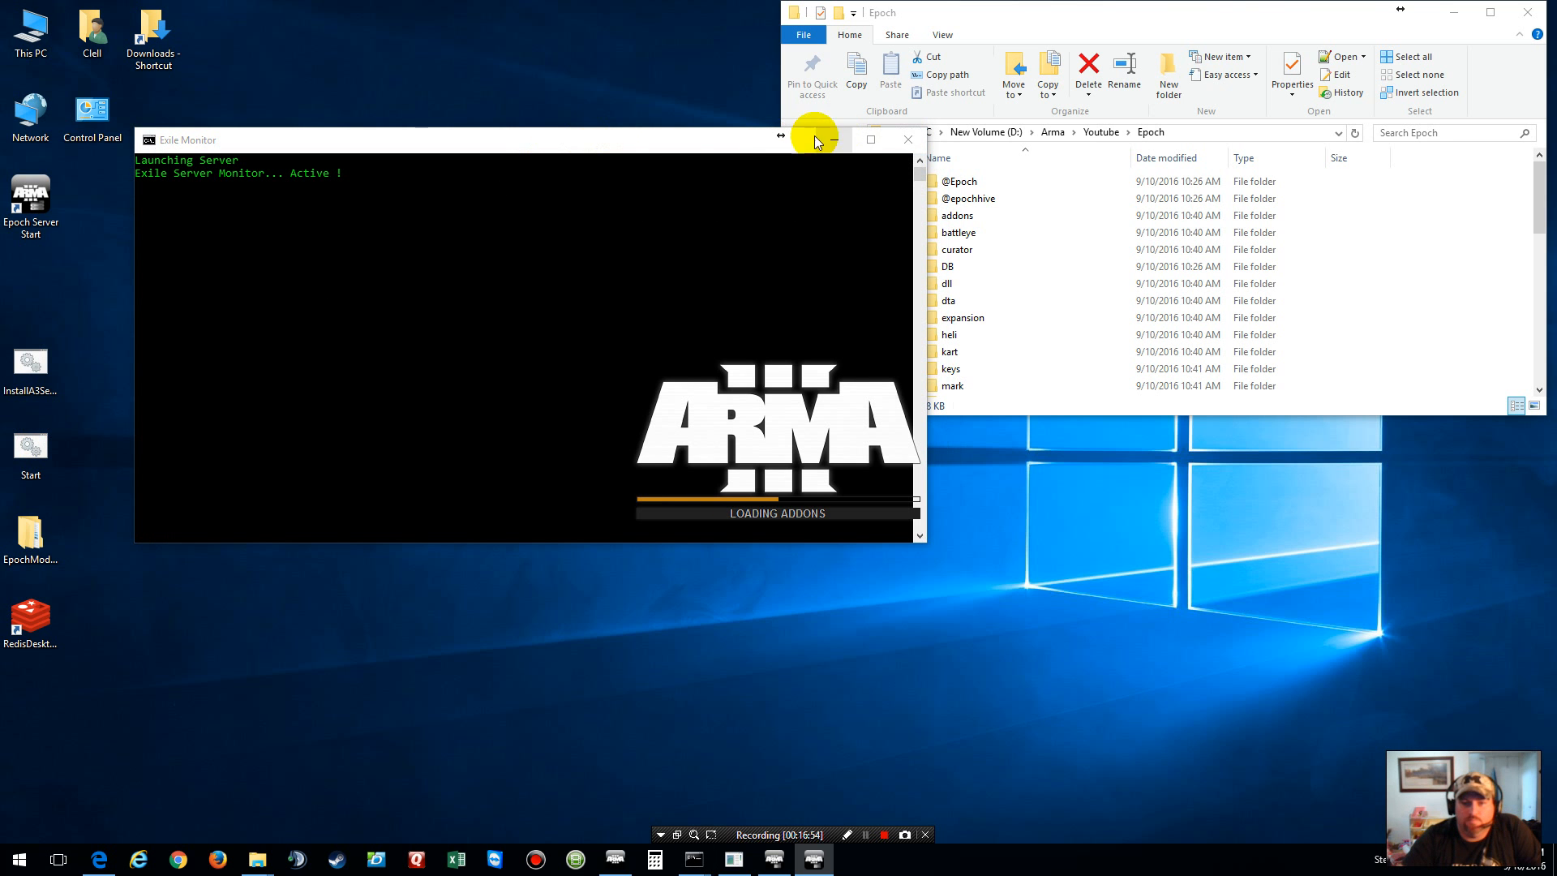
left_click_drag(661, 137, 197, 151)
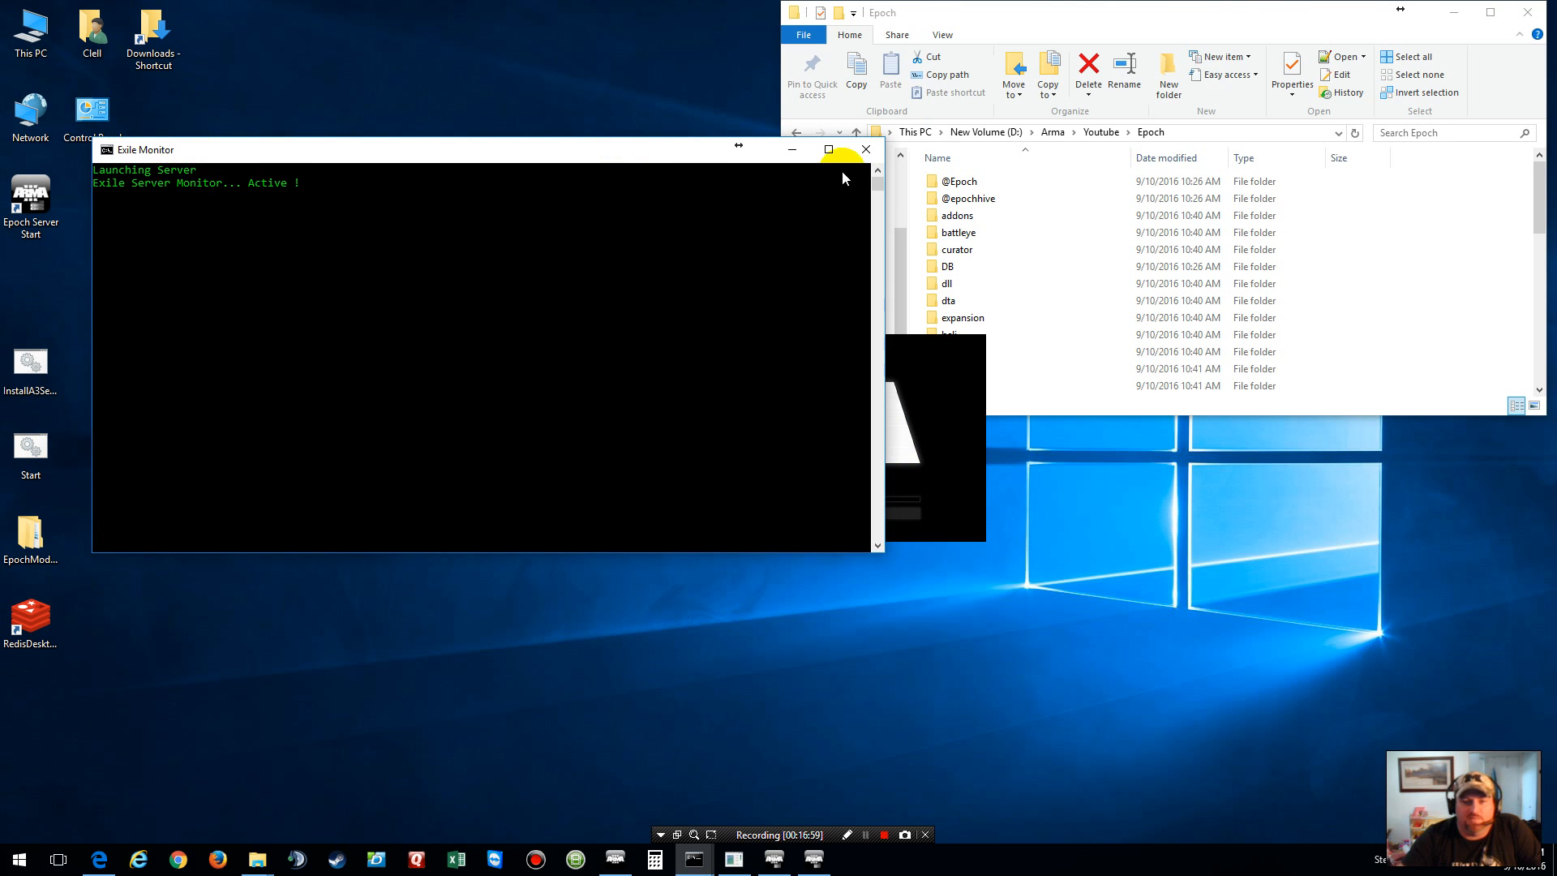
left_click(864, 149)
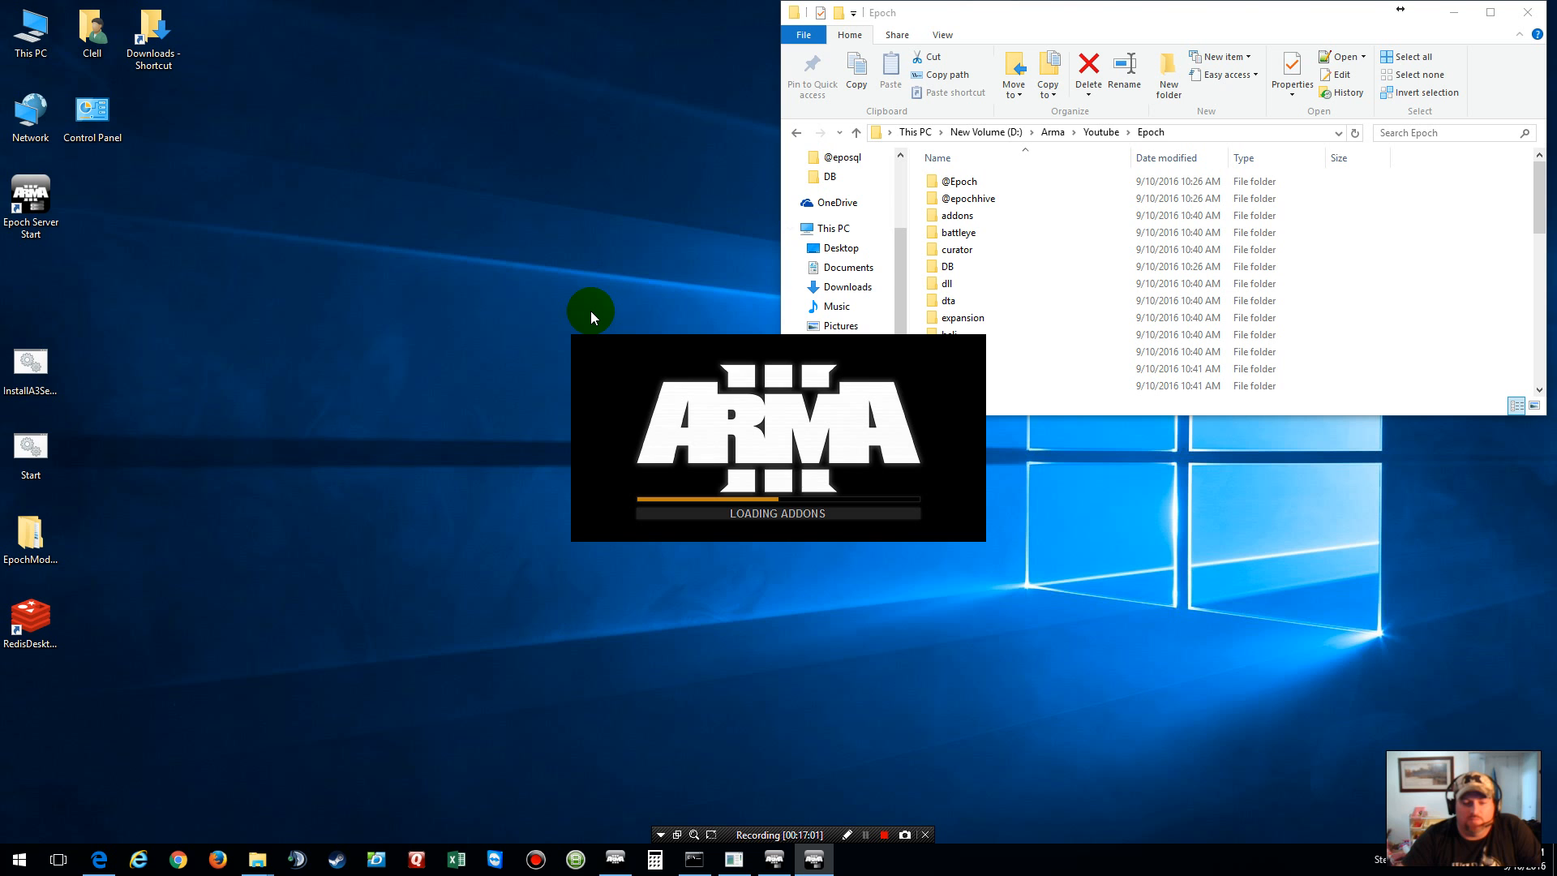
left_click_drag(0, 201, 0, 292)
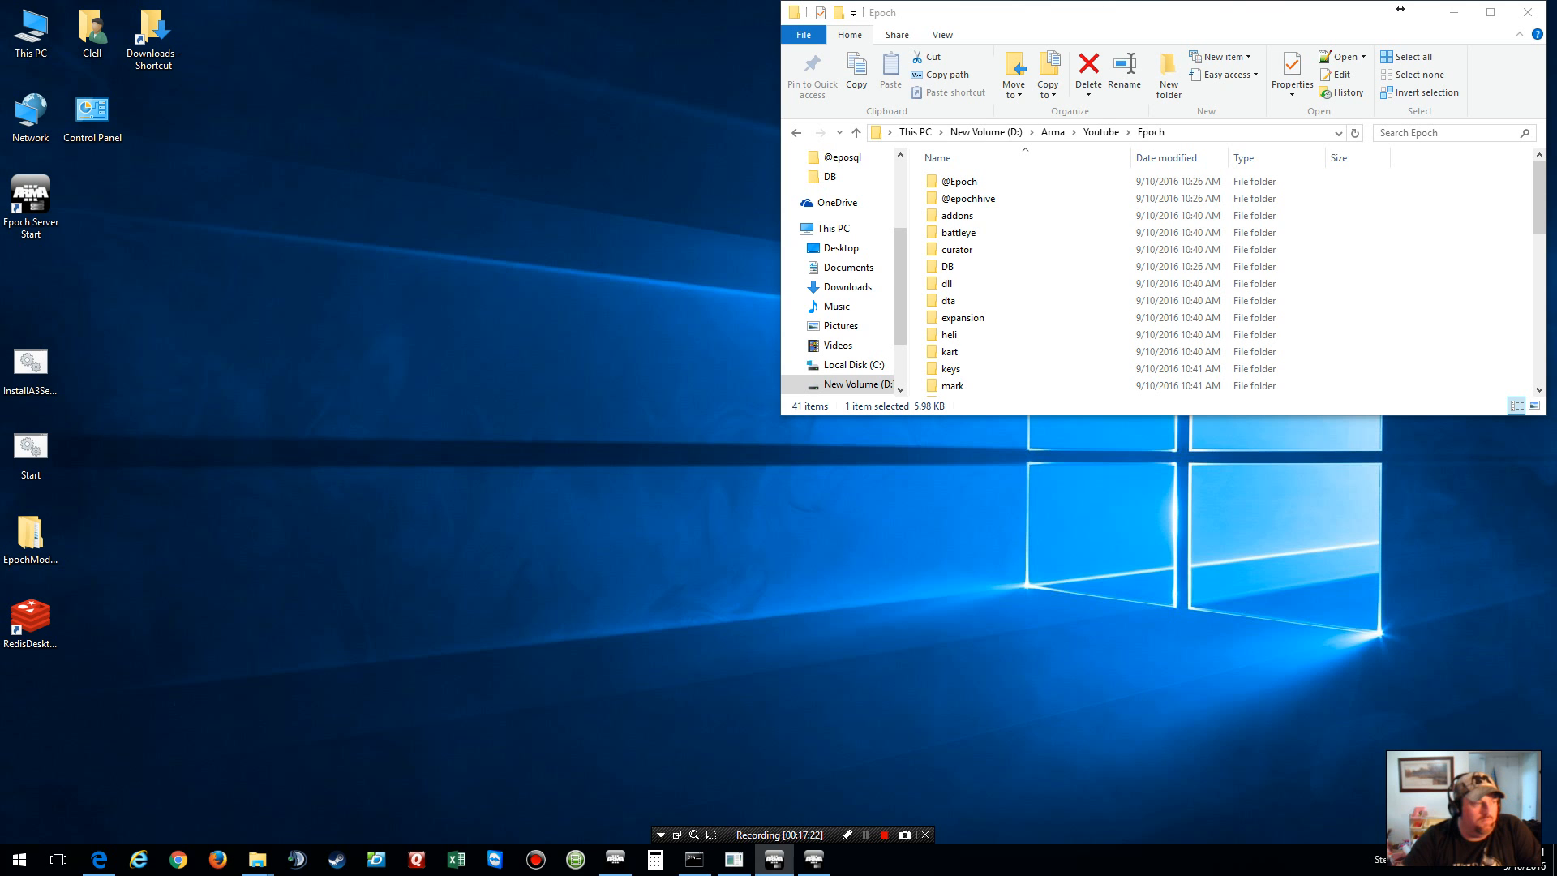
left_click(822, 869)
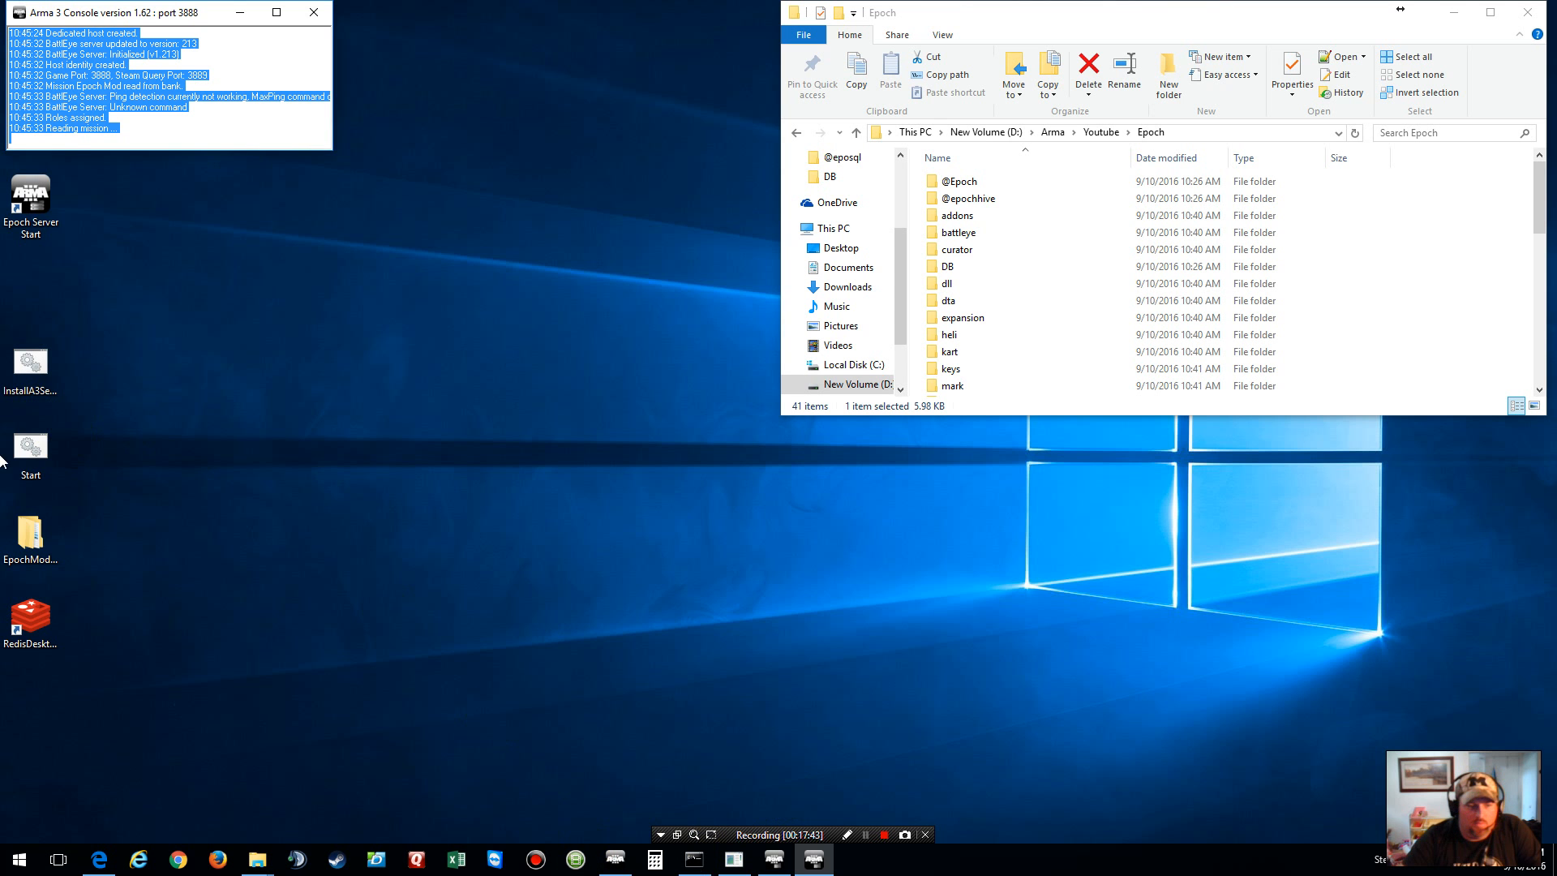
Step: Change -port=3888 to 3802 in Start.bat using Notepad++, save, and minimize the editor
right_click(41, 430)
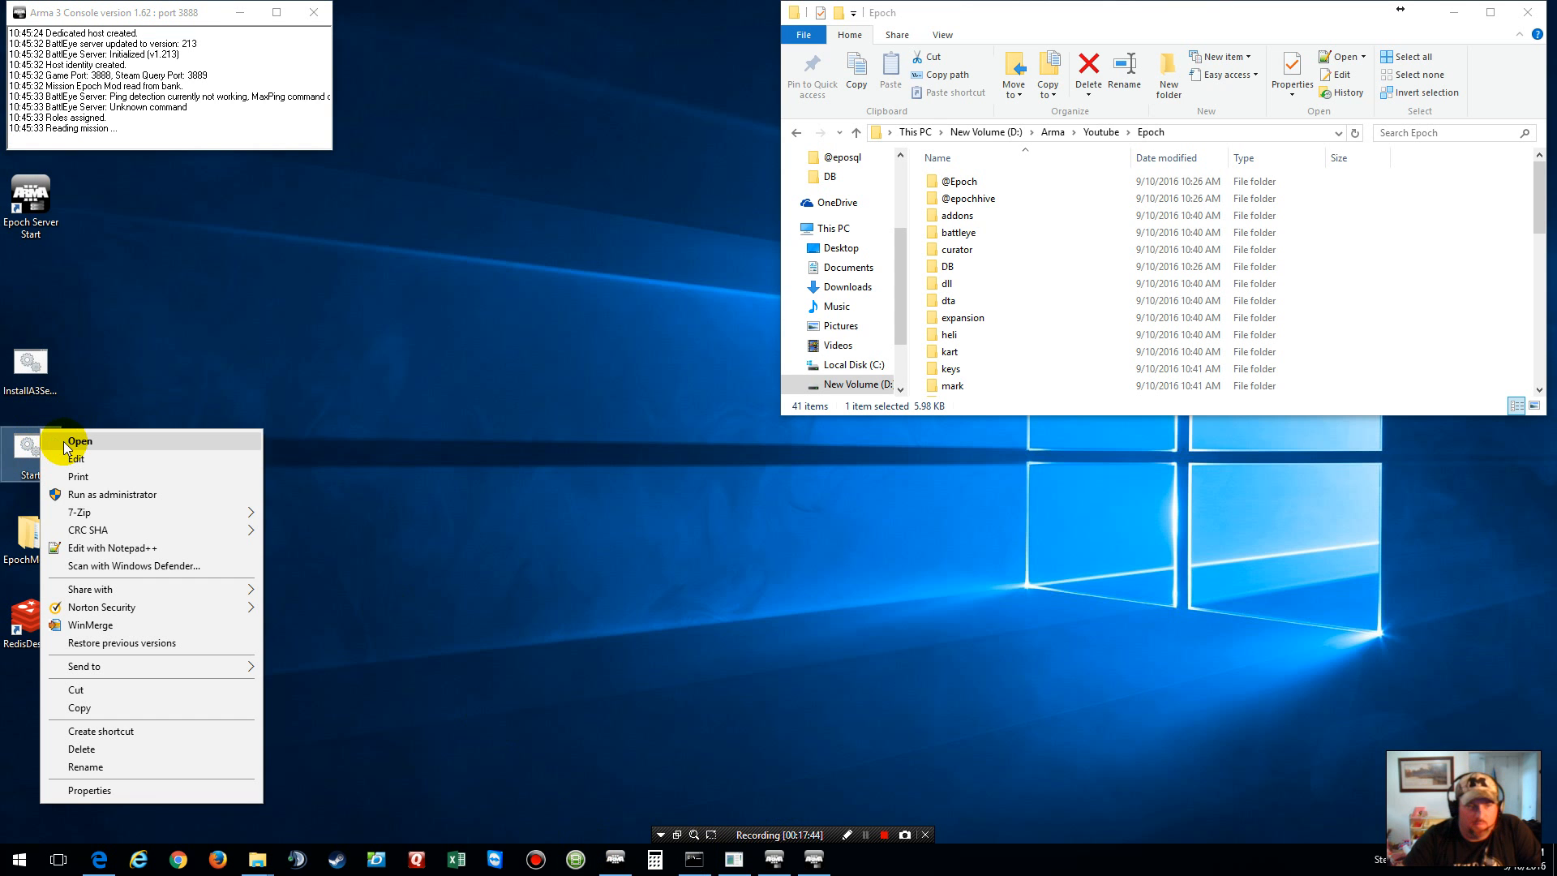
left_click(148, 549)
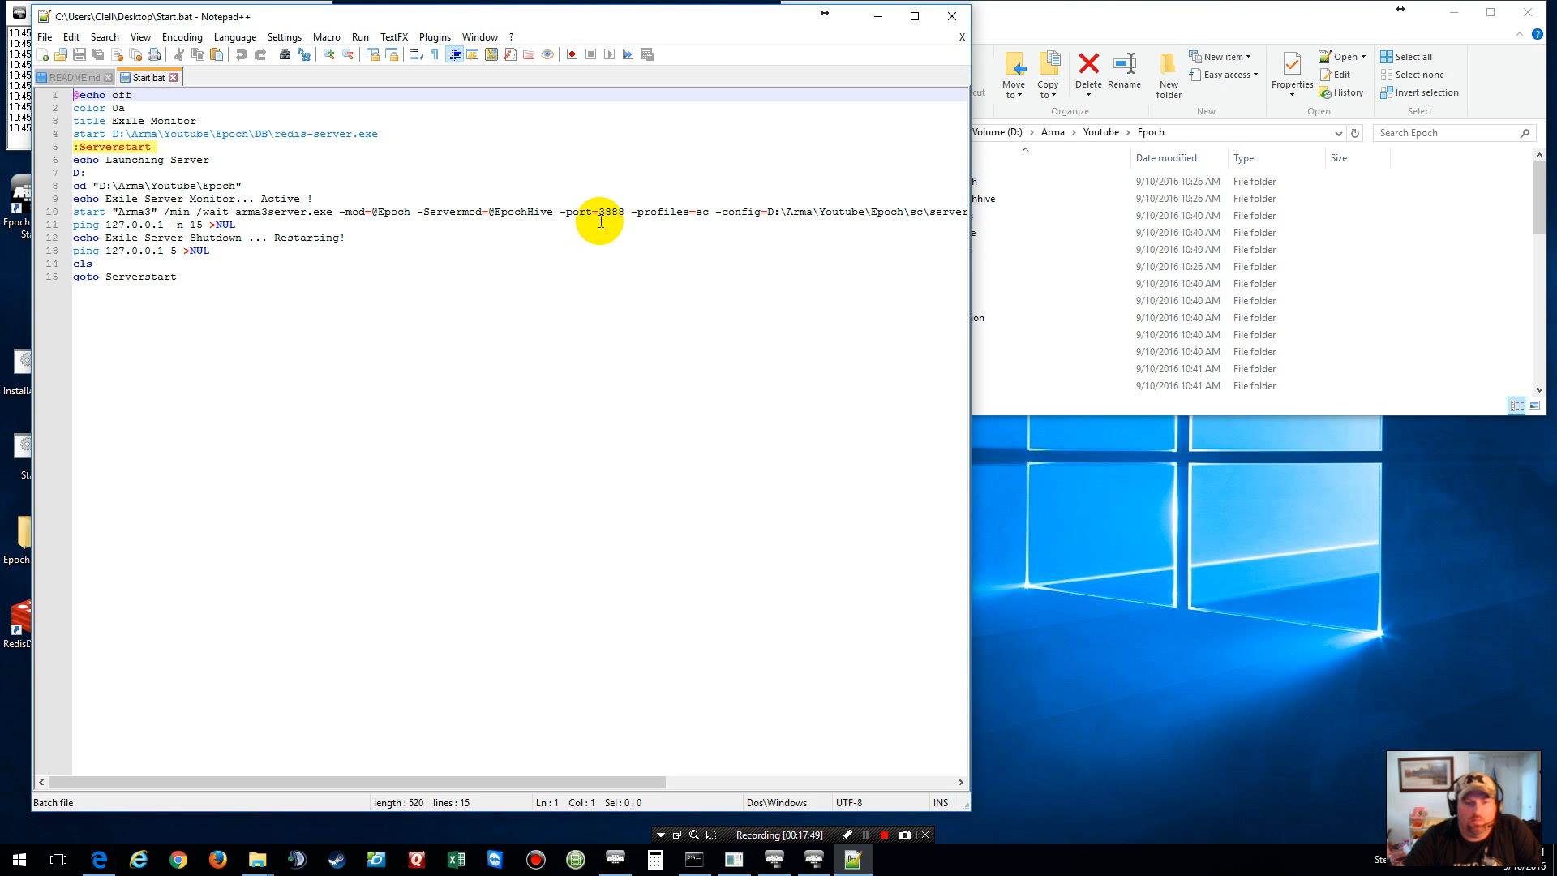
left_click(620, 215)
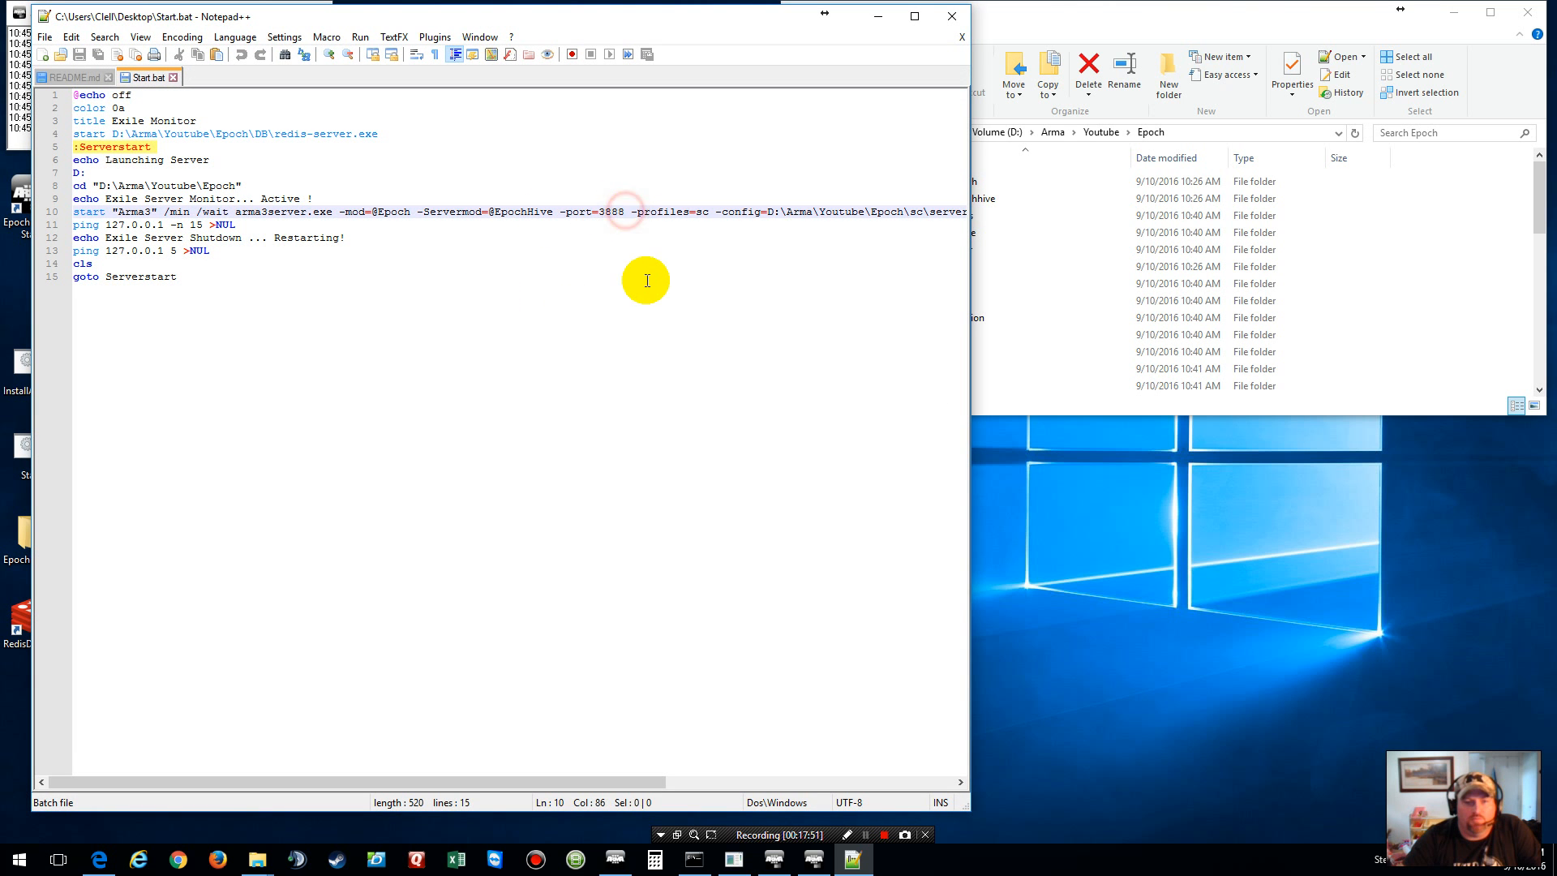
key("BackSpace")
key("BackSpace")
type("02")
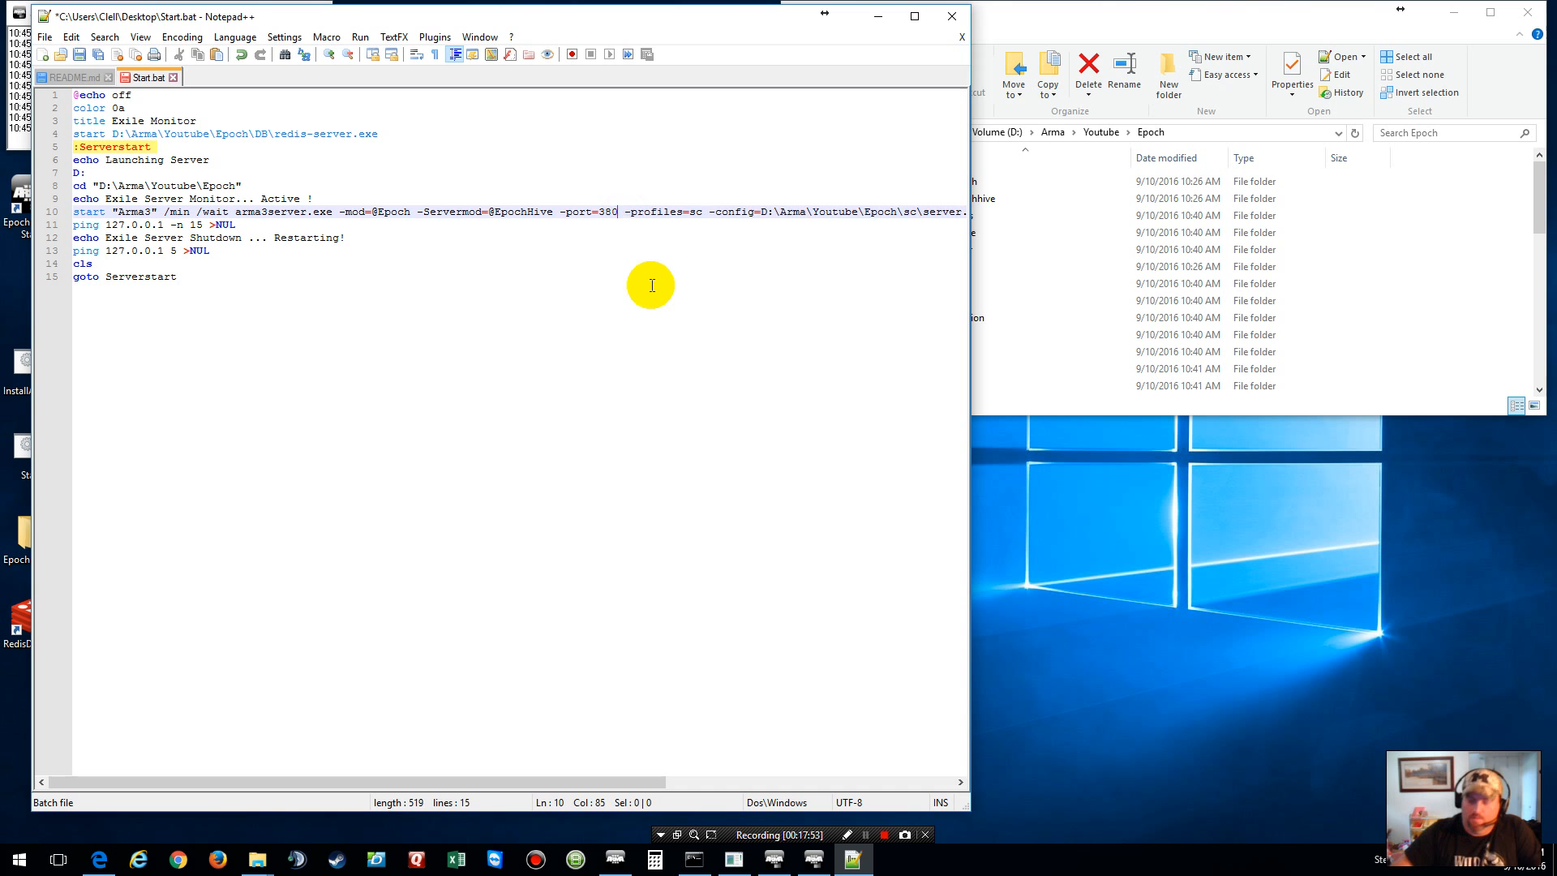
left_click(75, 56)
left_click(879, 16)
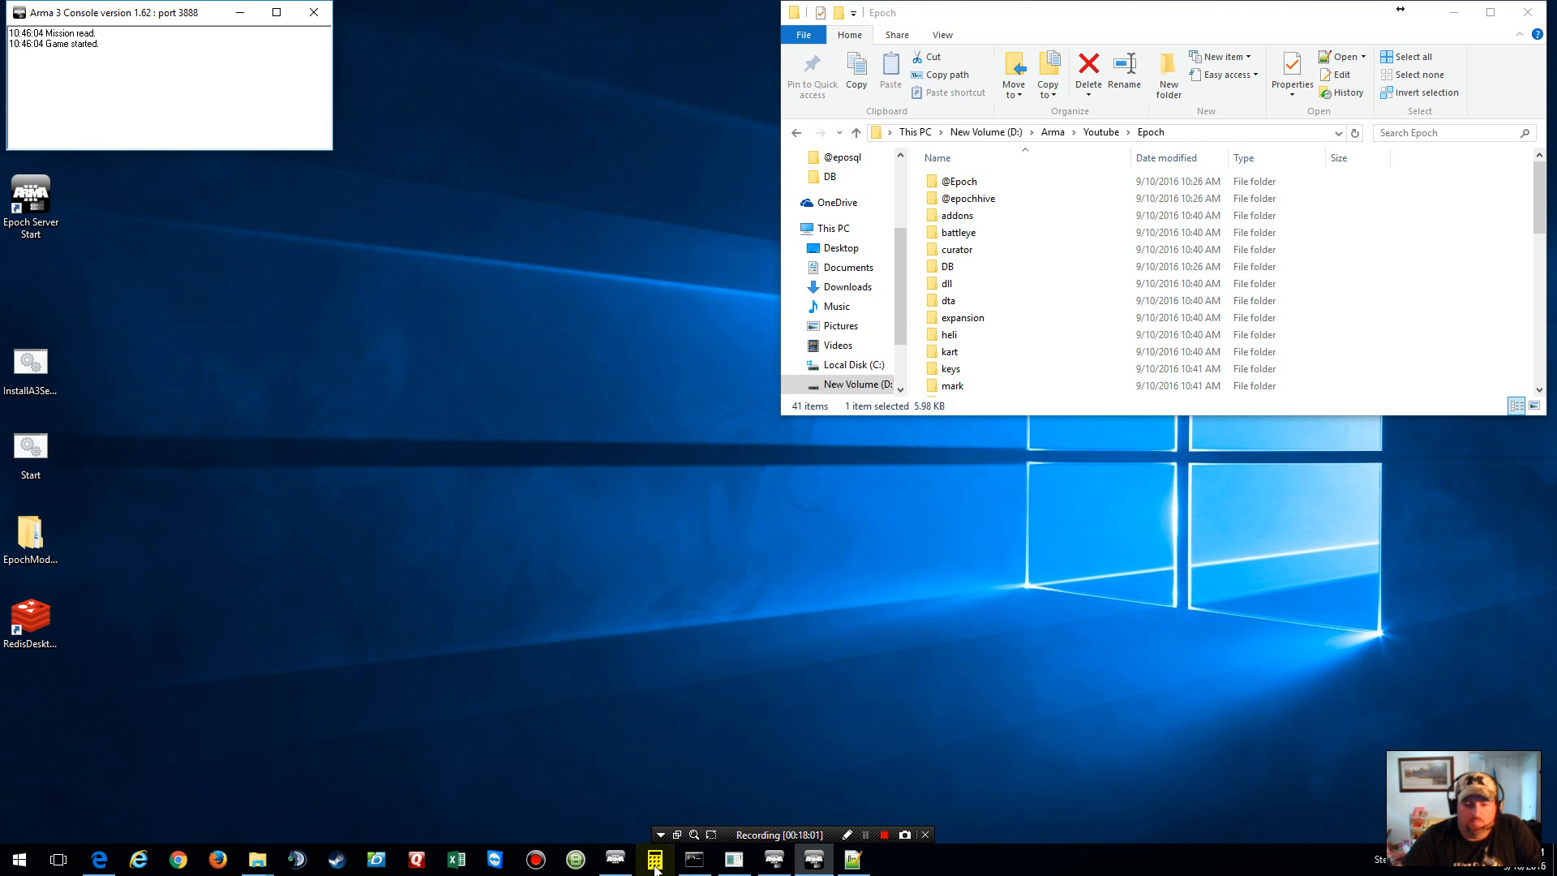
Step: Join Youtube Test Server Epoch from the multiplayer server browser, entering the server password
left_click(618, 868)
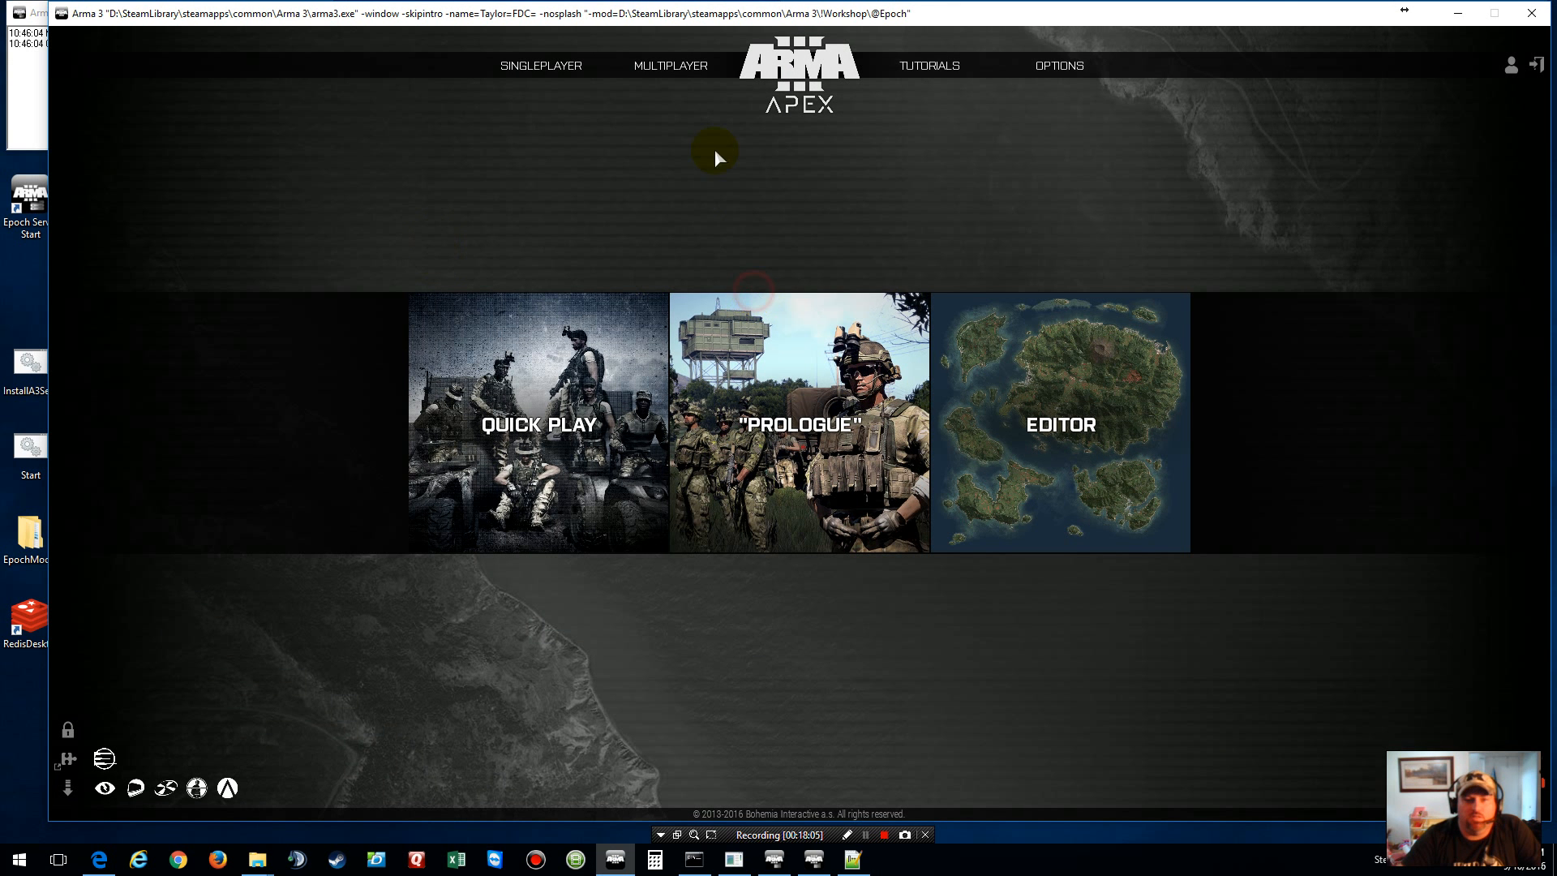
mouse_move(695, 80)
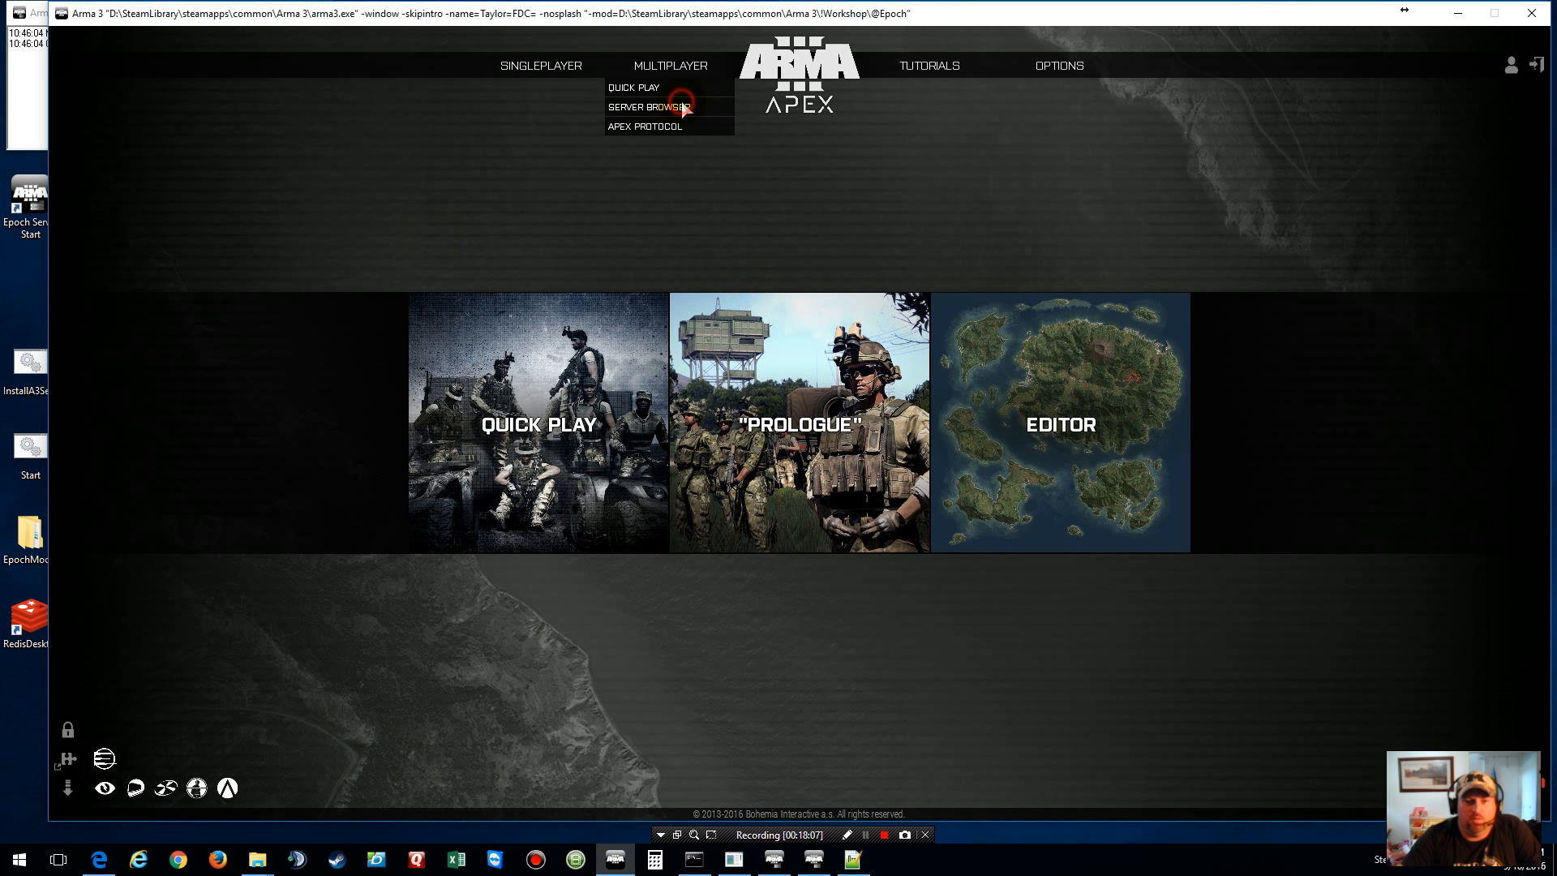
left_click(685, 108)
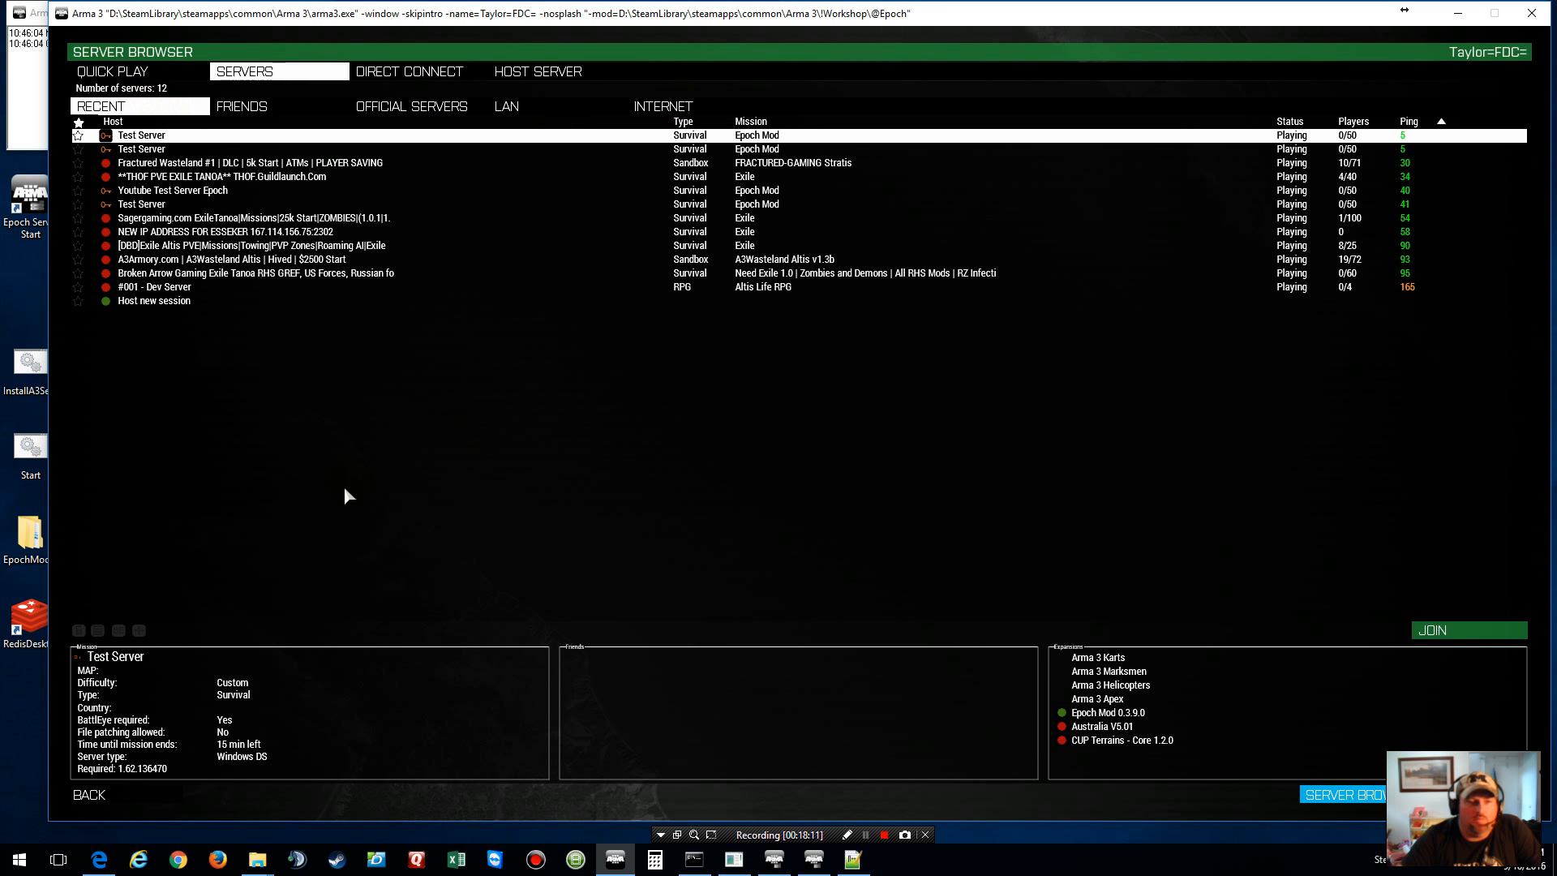
left_click(203, 190)
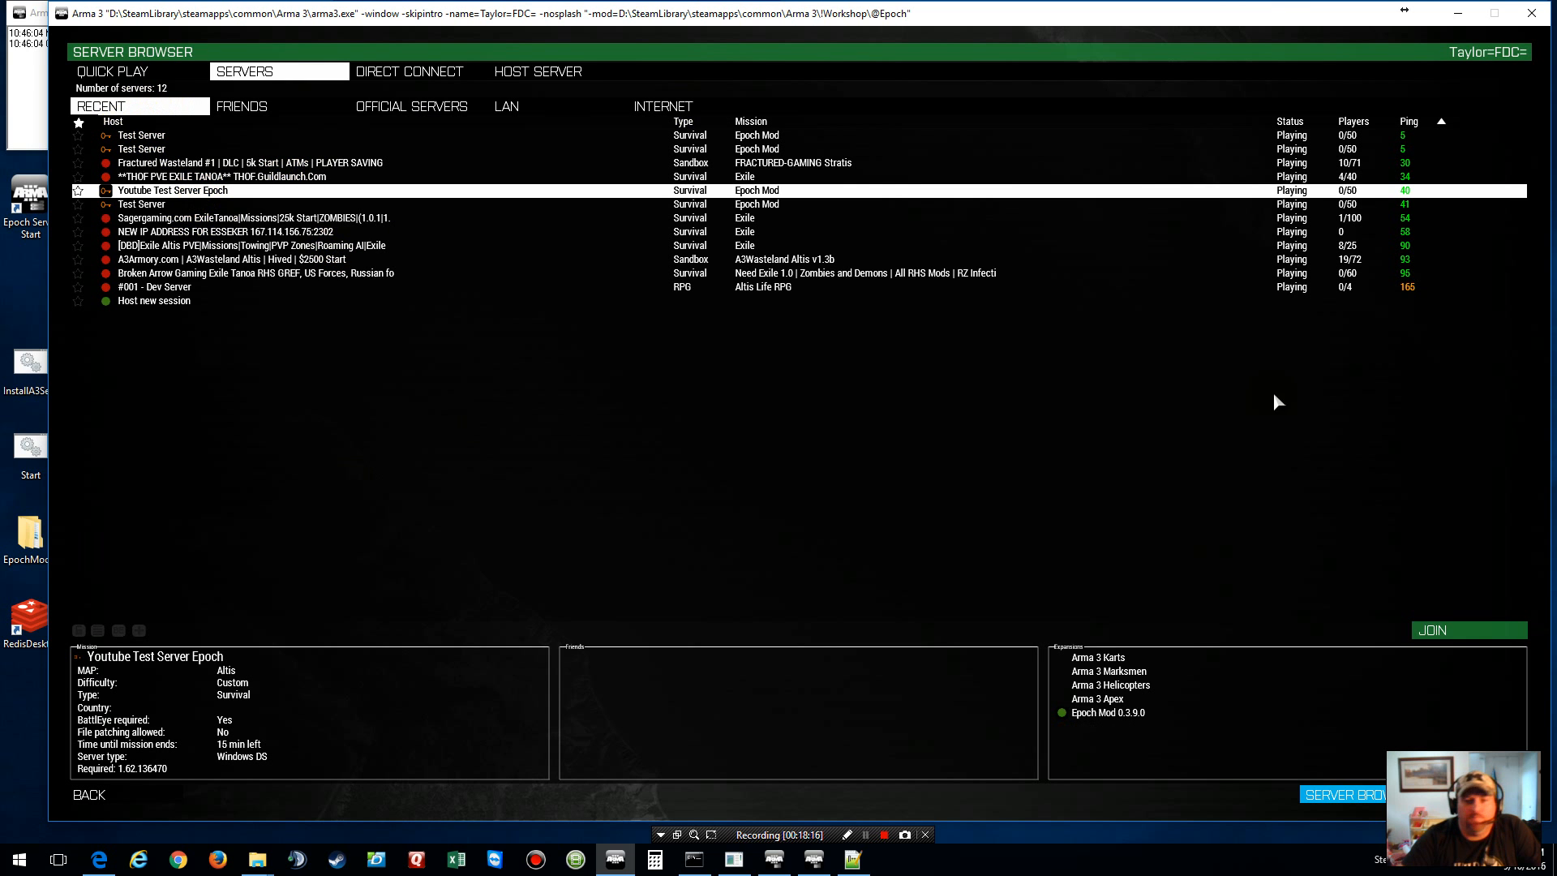
left_click(1490, 630)
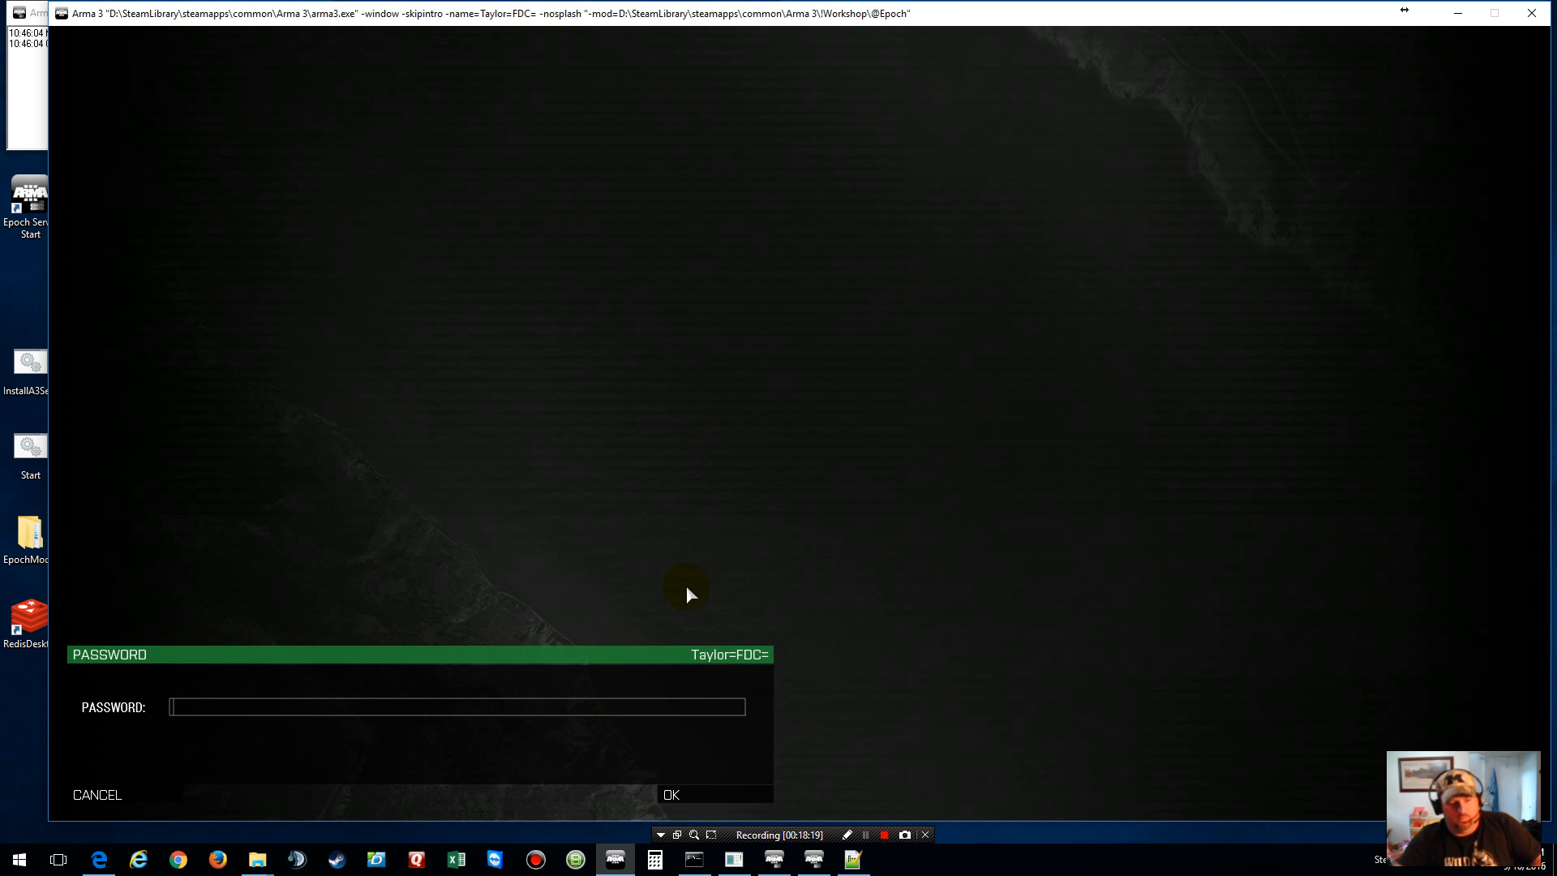
type("test")
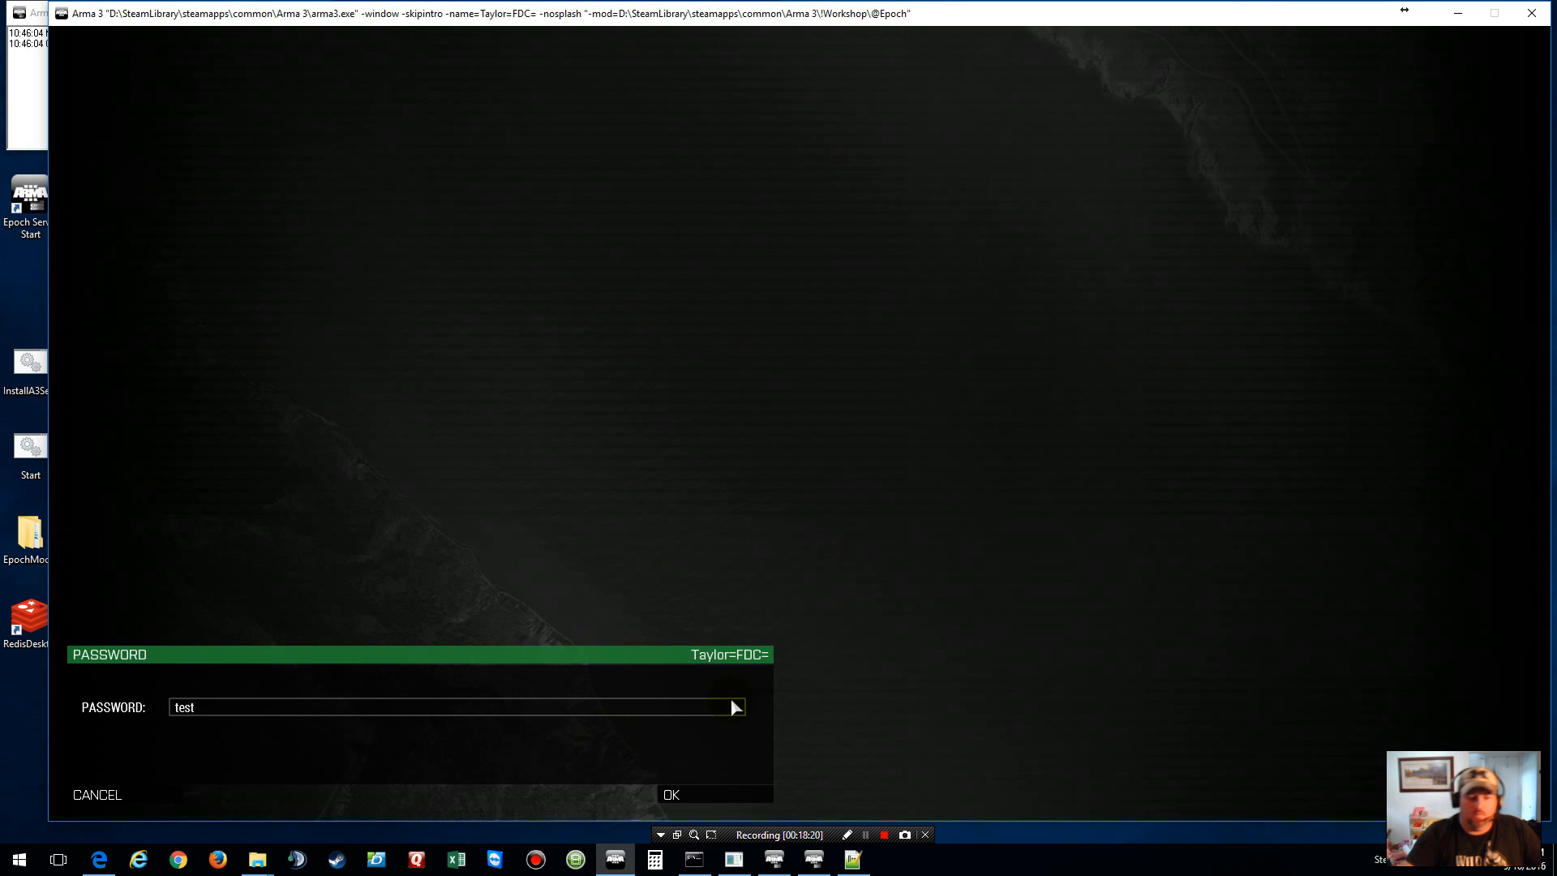
left_click(724, 791)
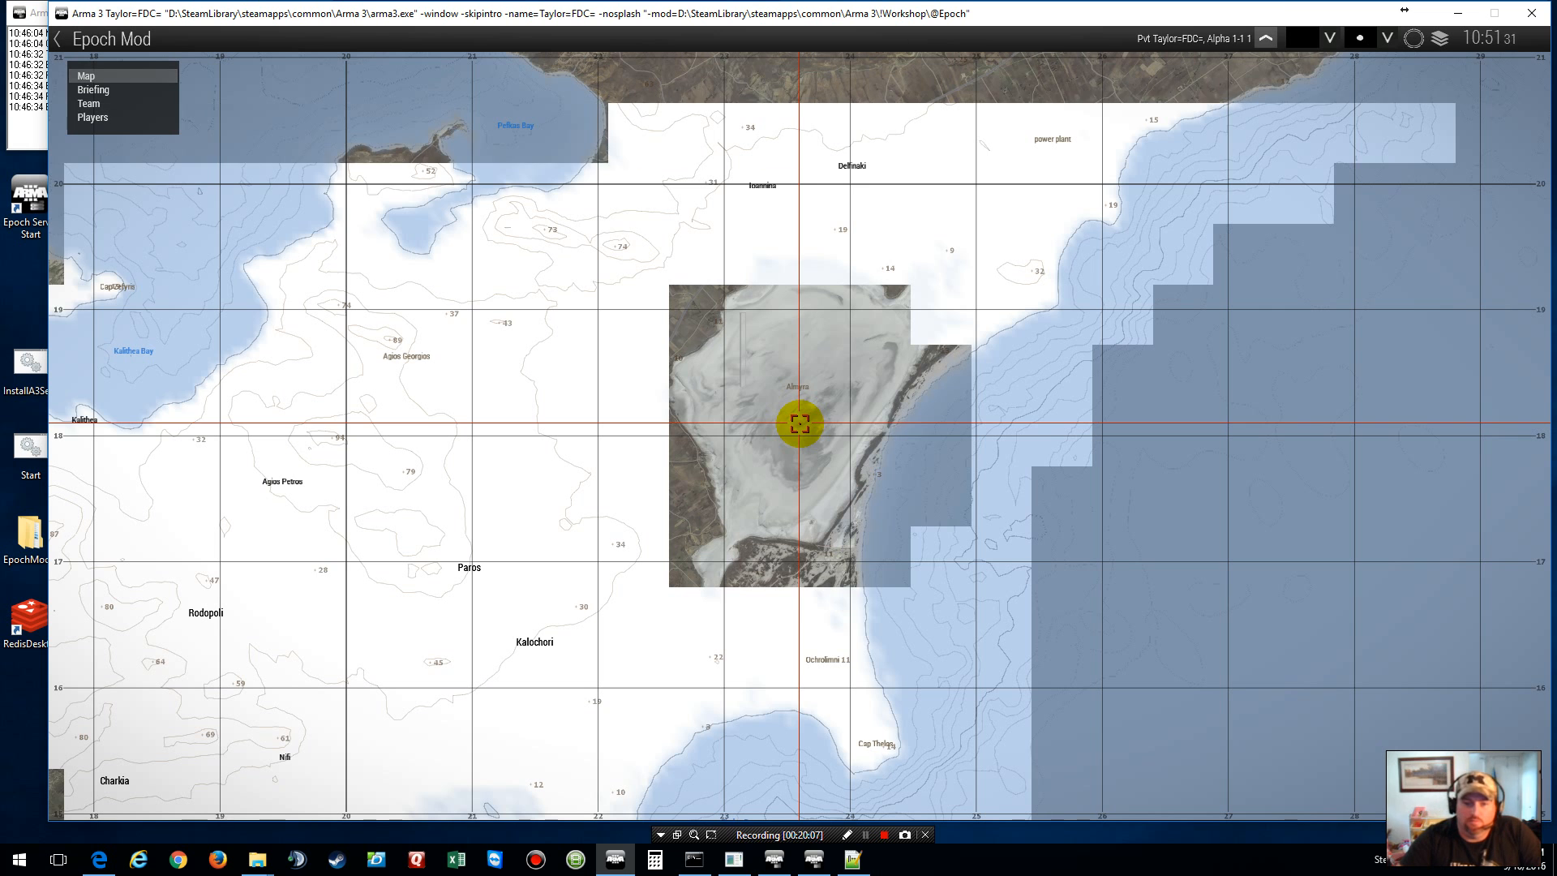
left_click(1421, 40)
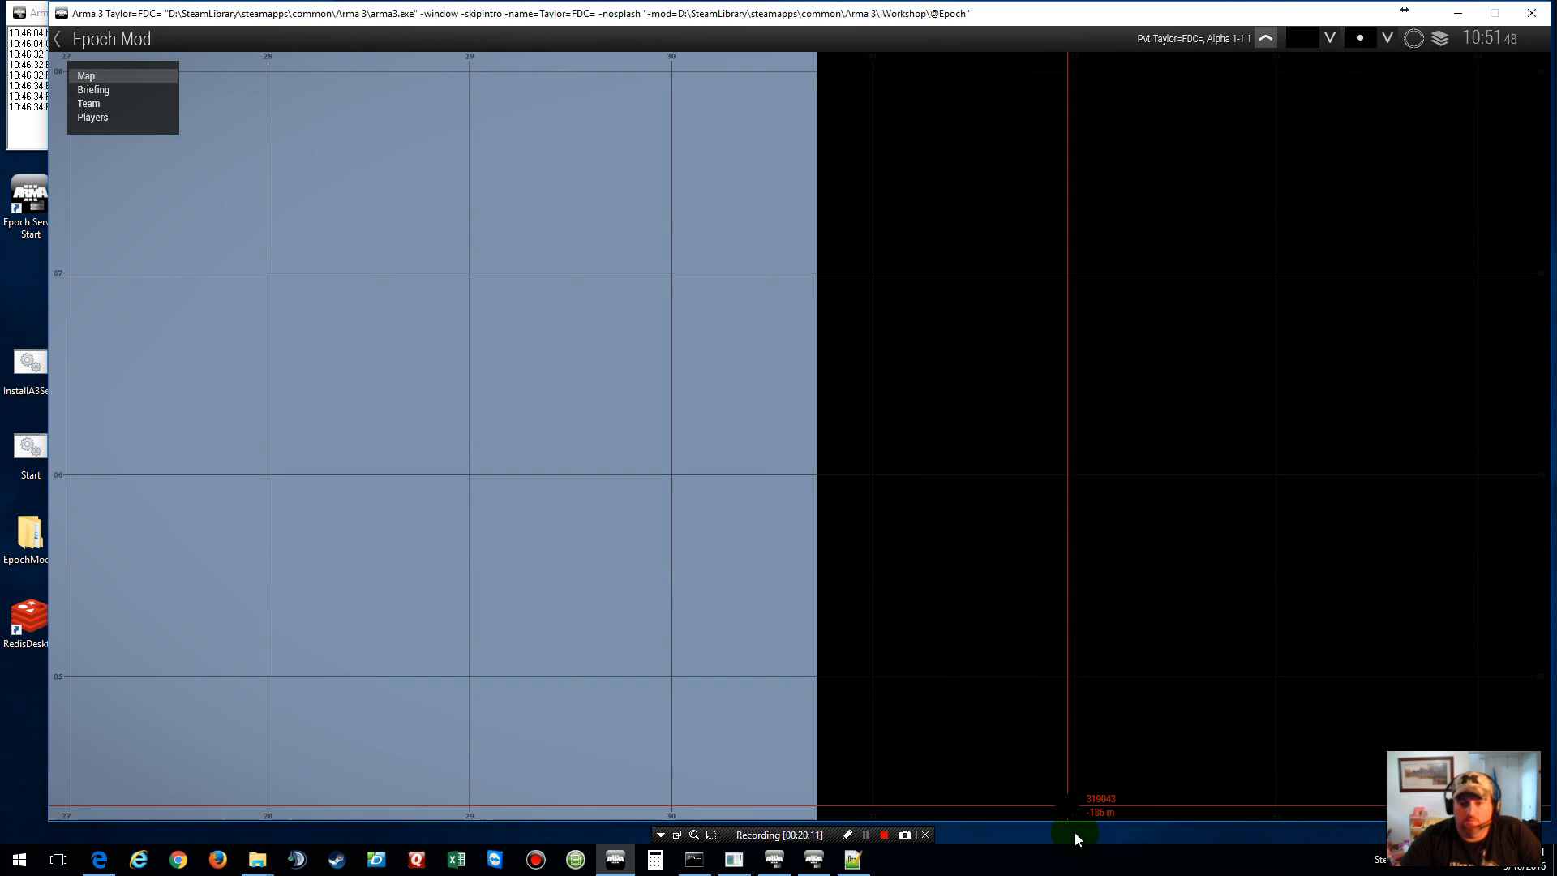
key("m")
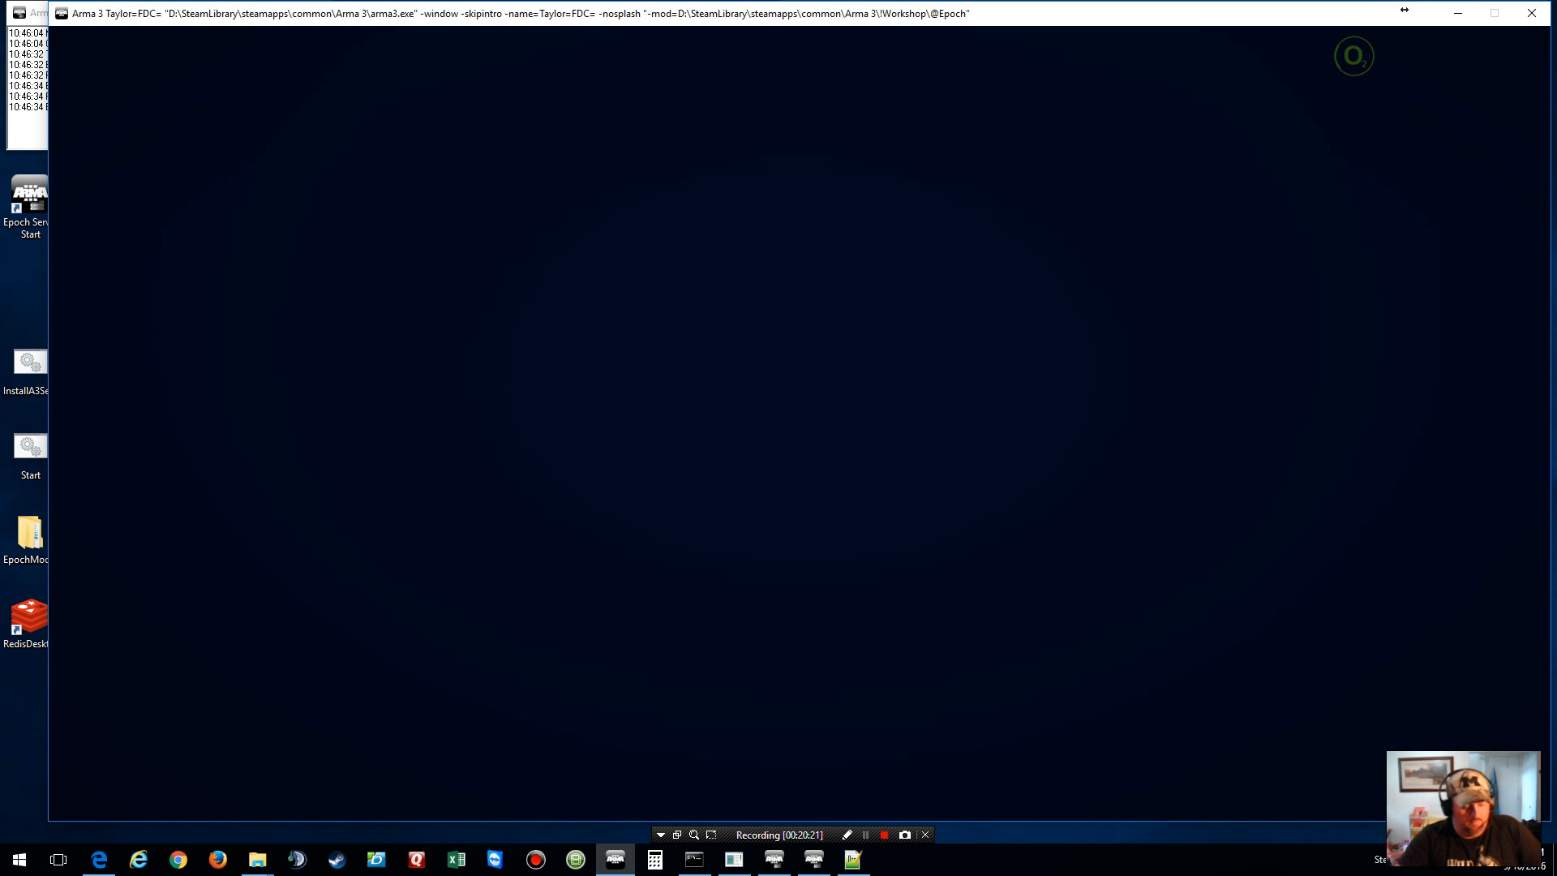
key("F1")
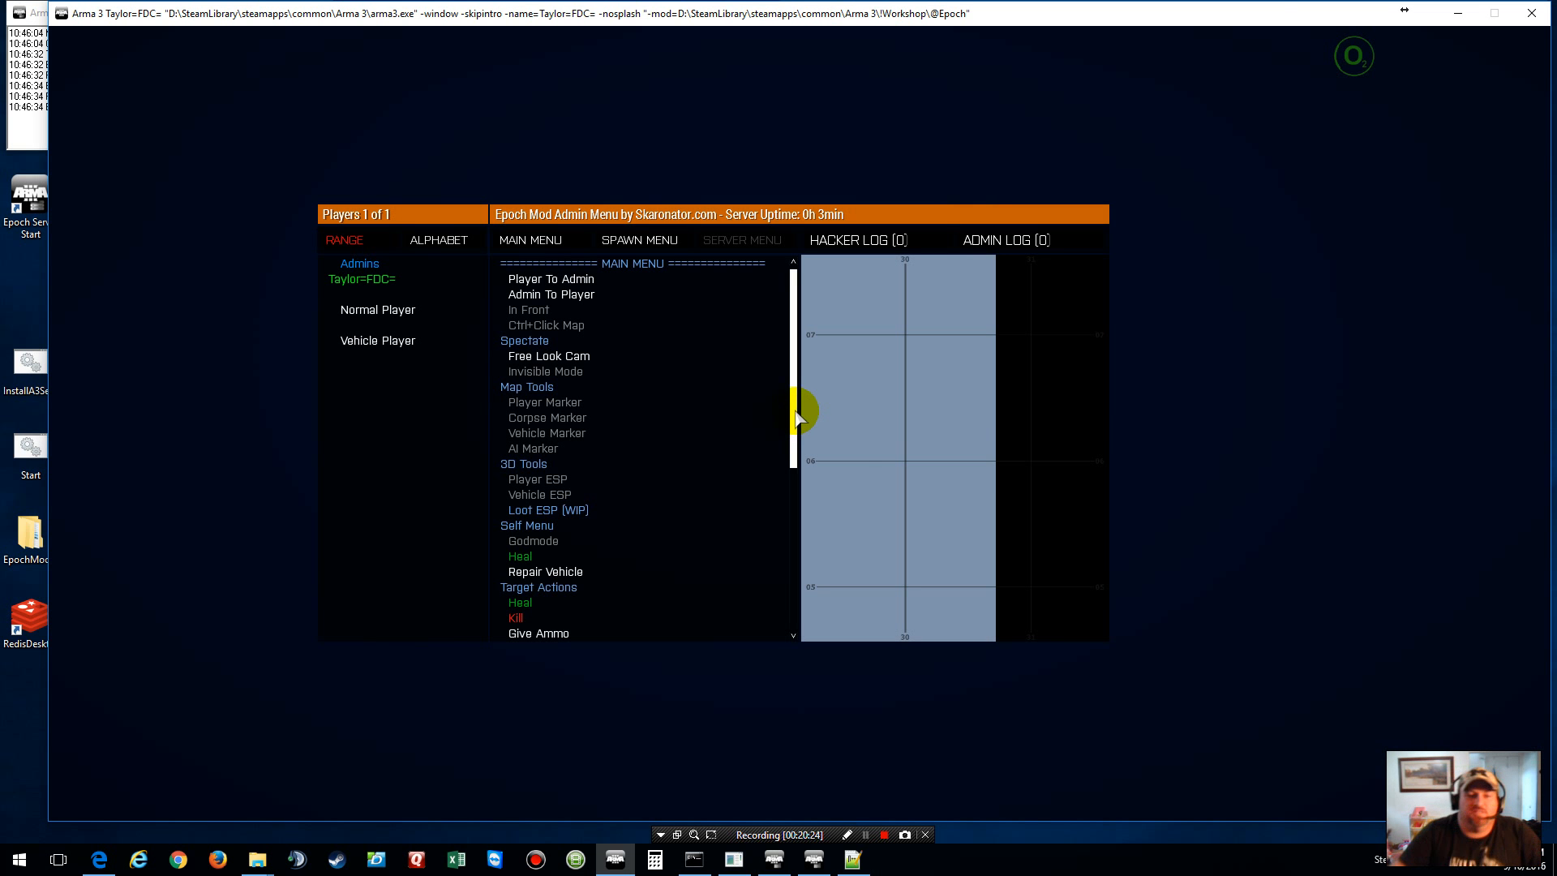
key("Escape")
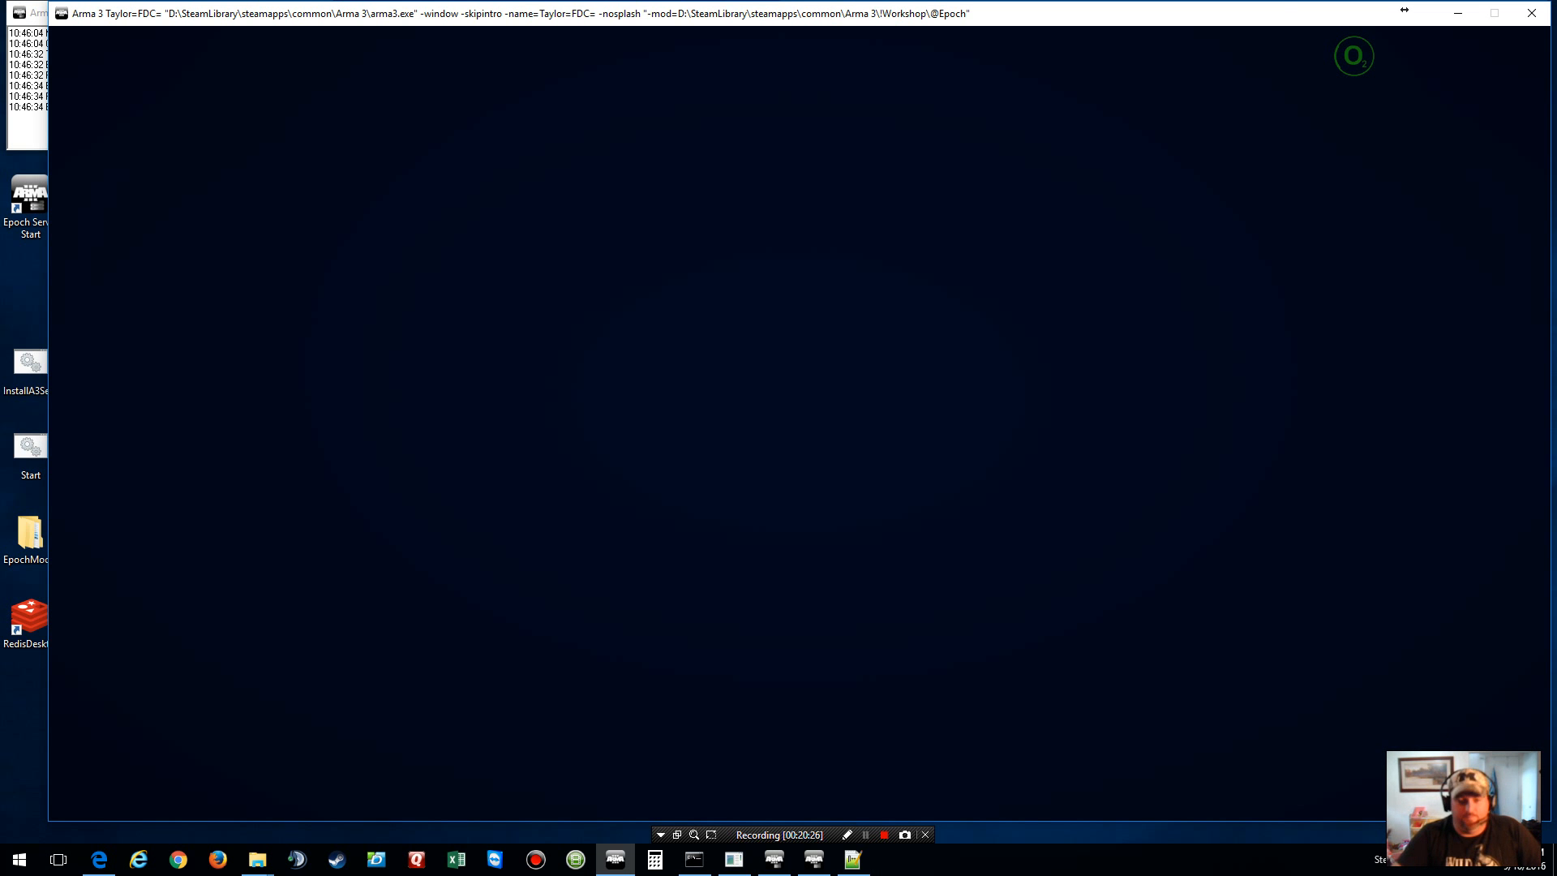
key("m")
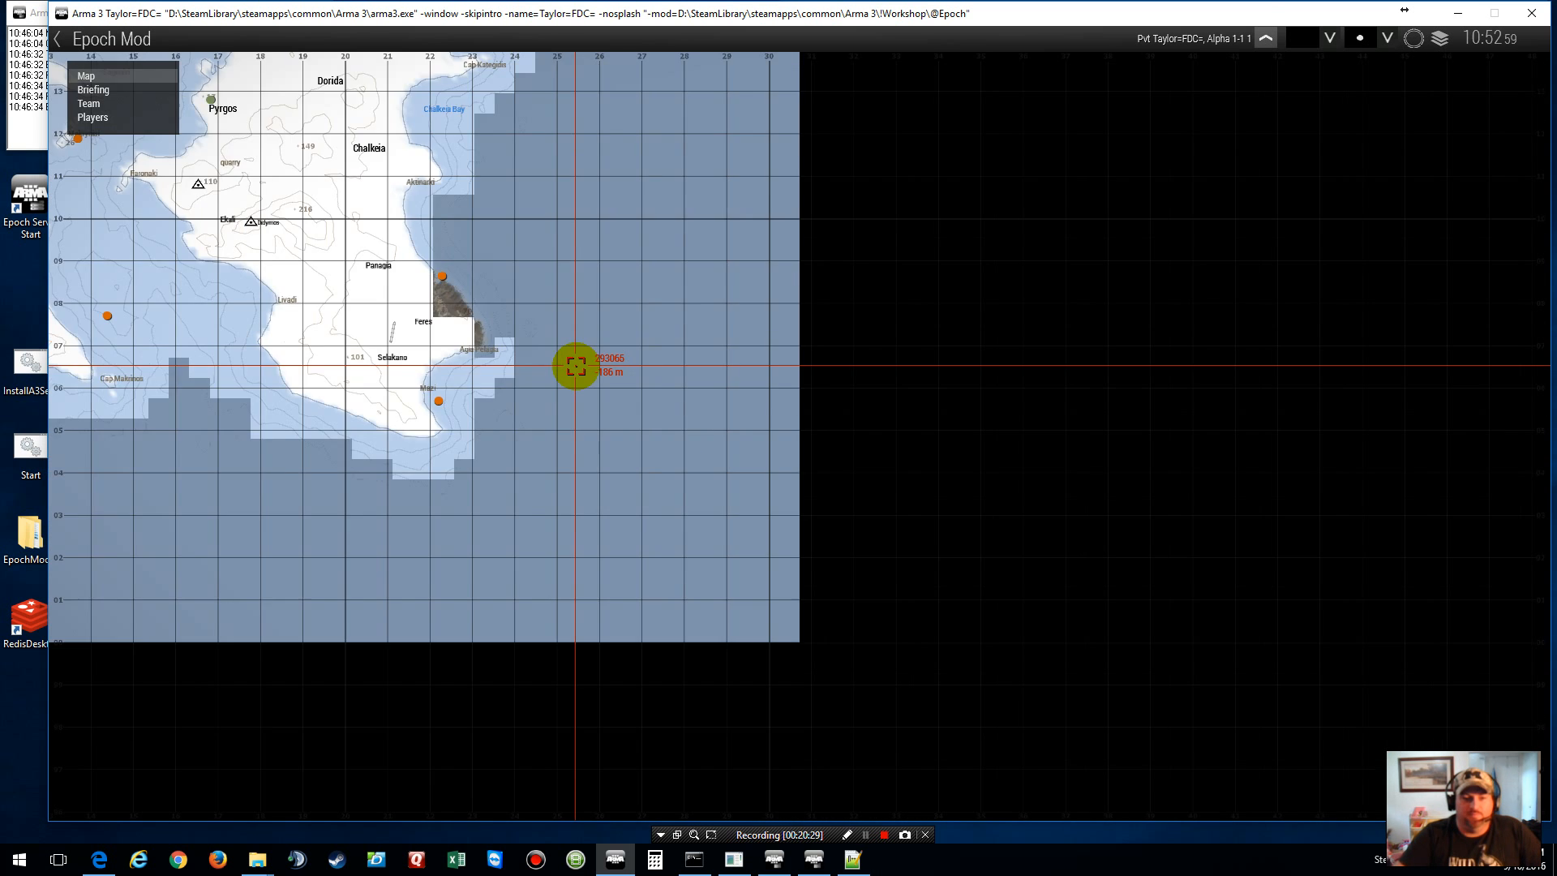
left_click_drag(484, 299, 834, 546)
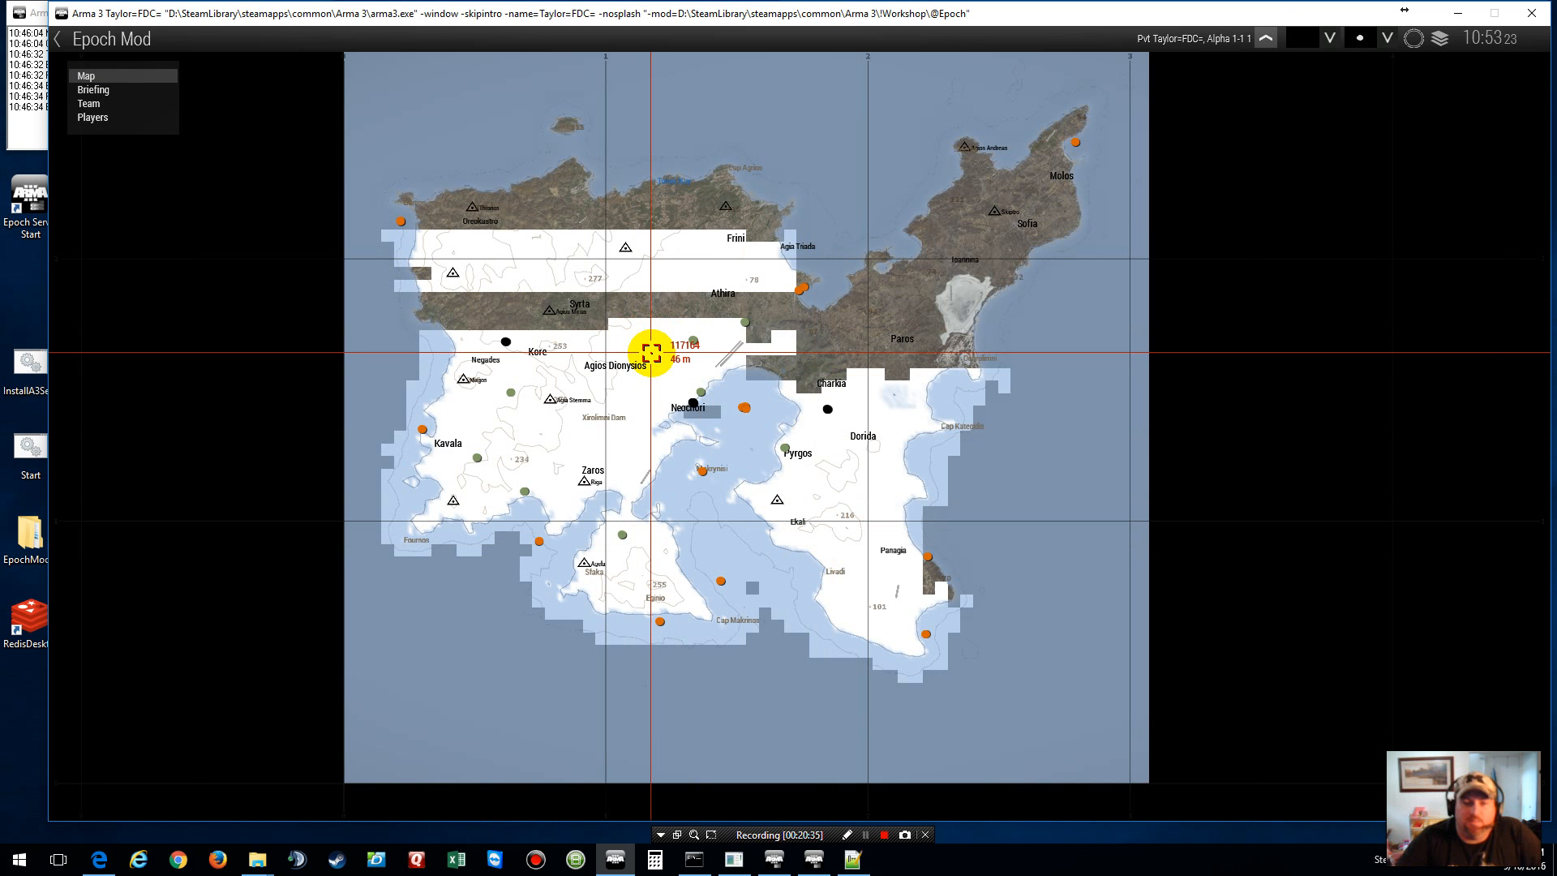
scroll(651, 352, "up", 5)
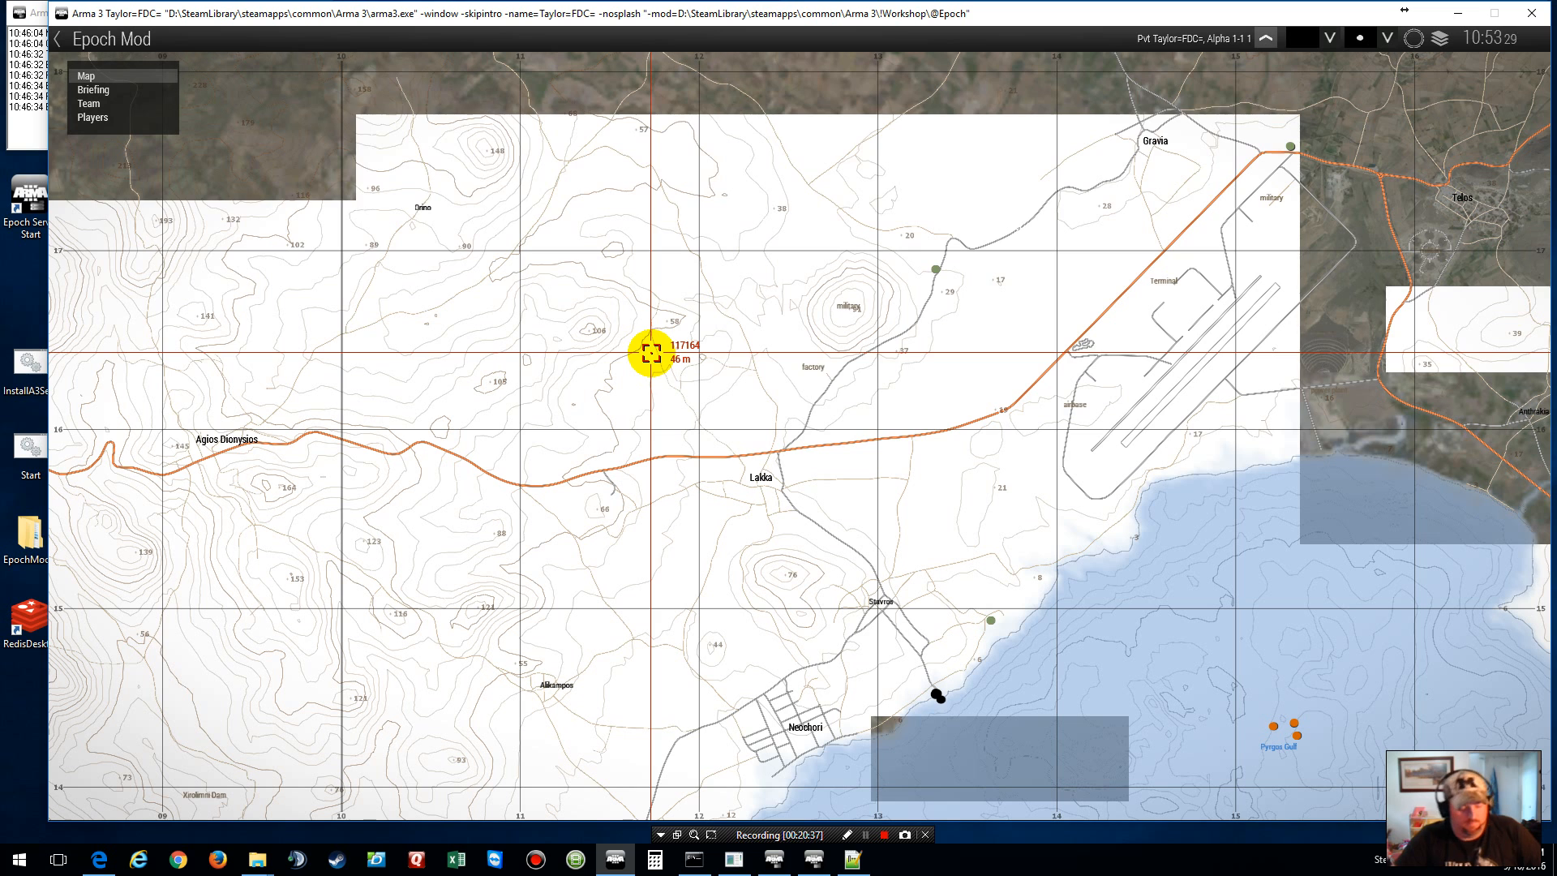
double_click(651, 353)
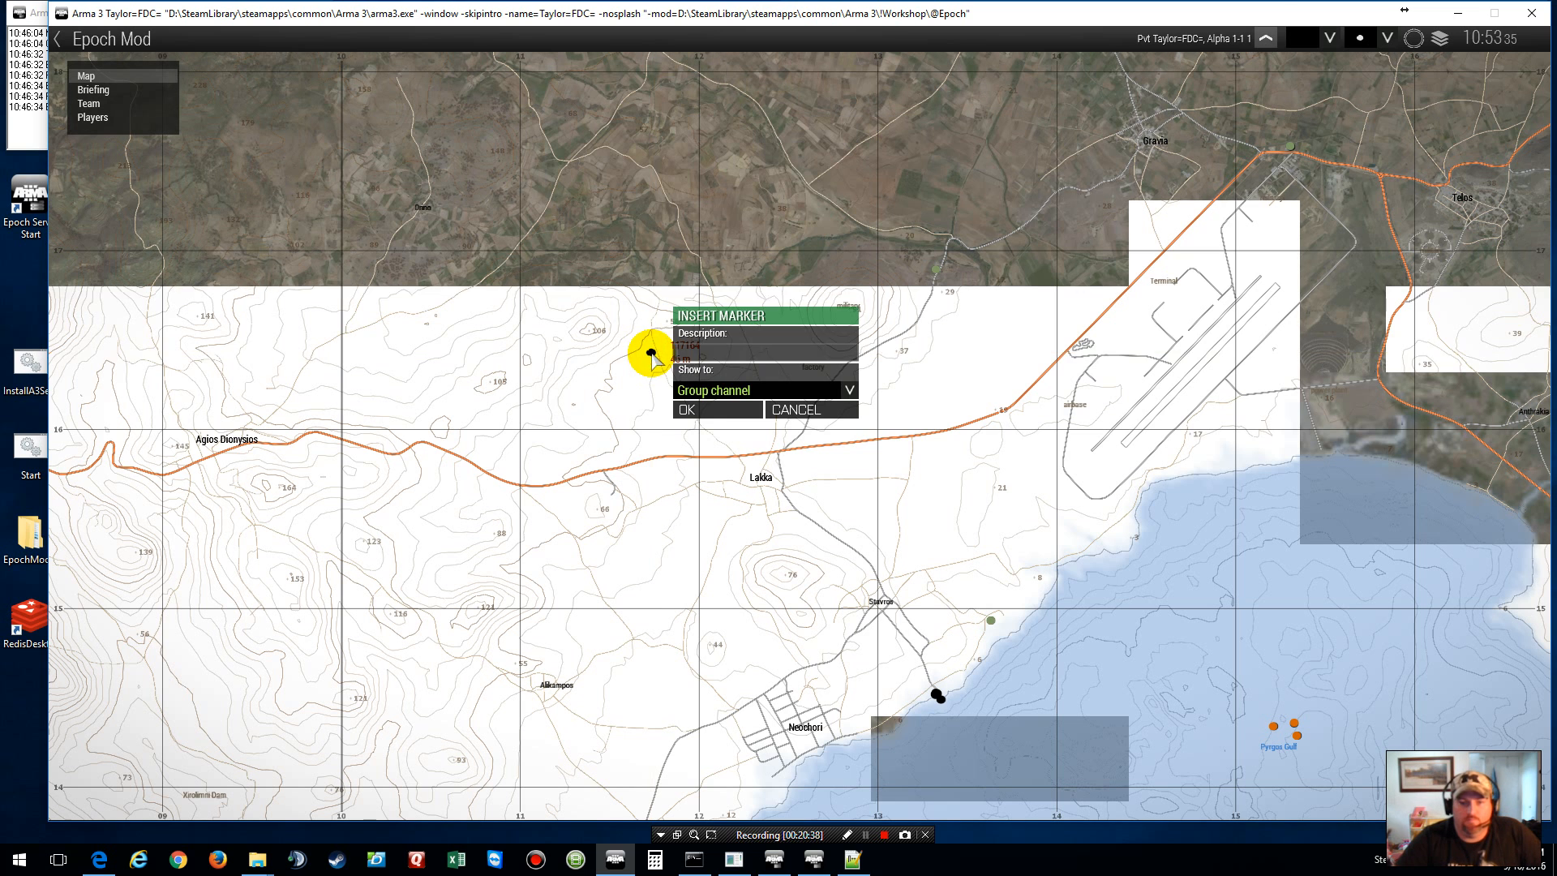
left_click(793, 411)
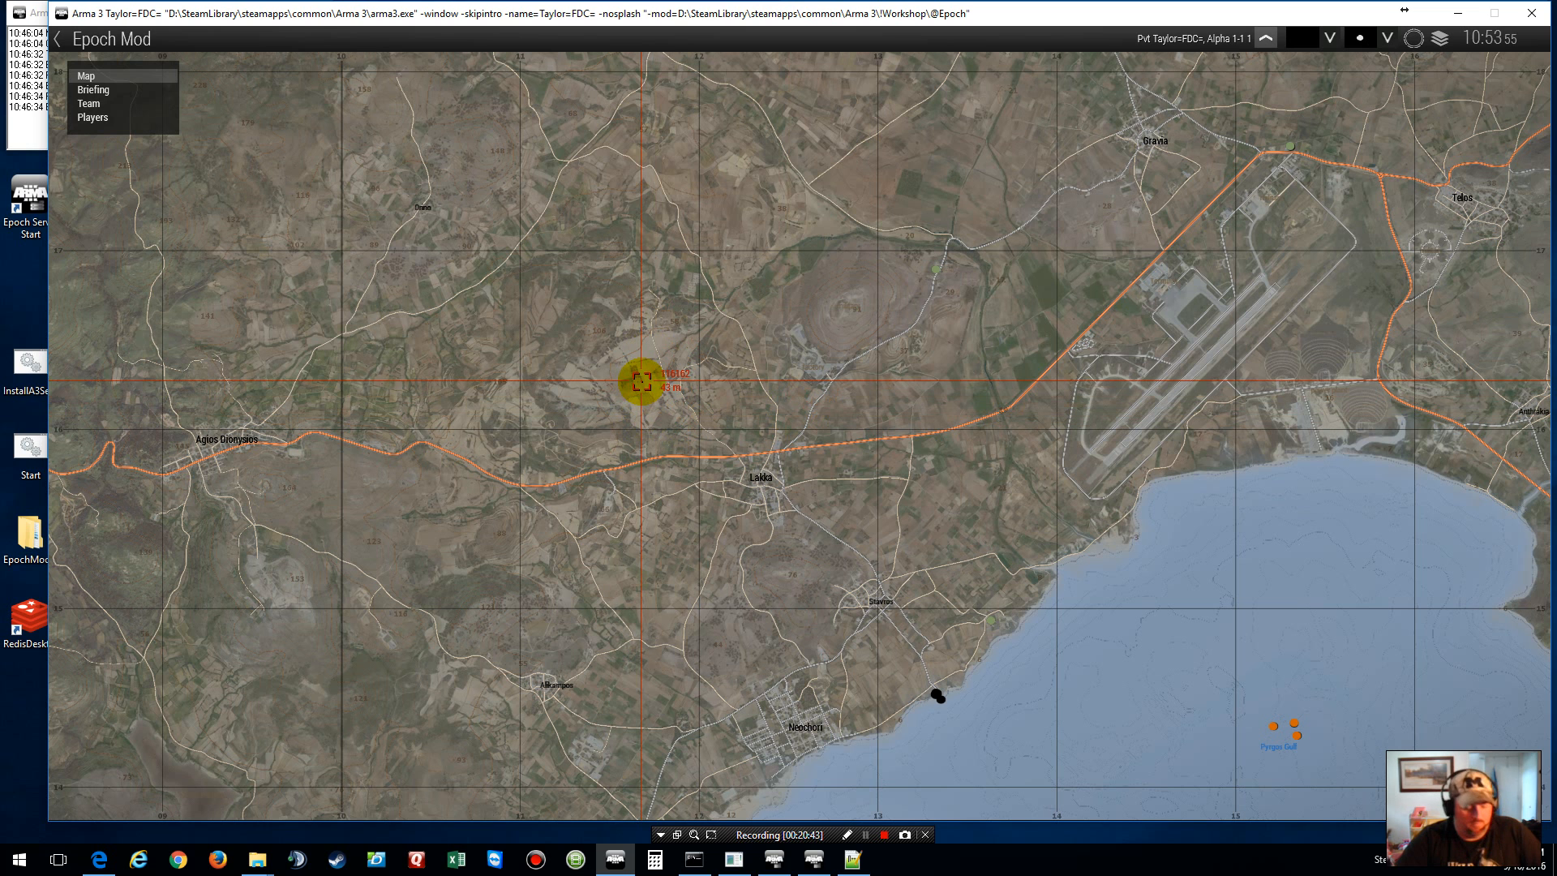
key("m")
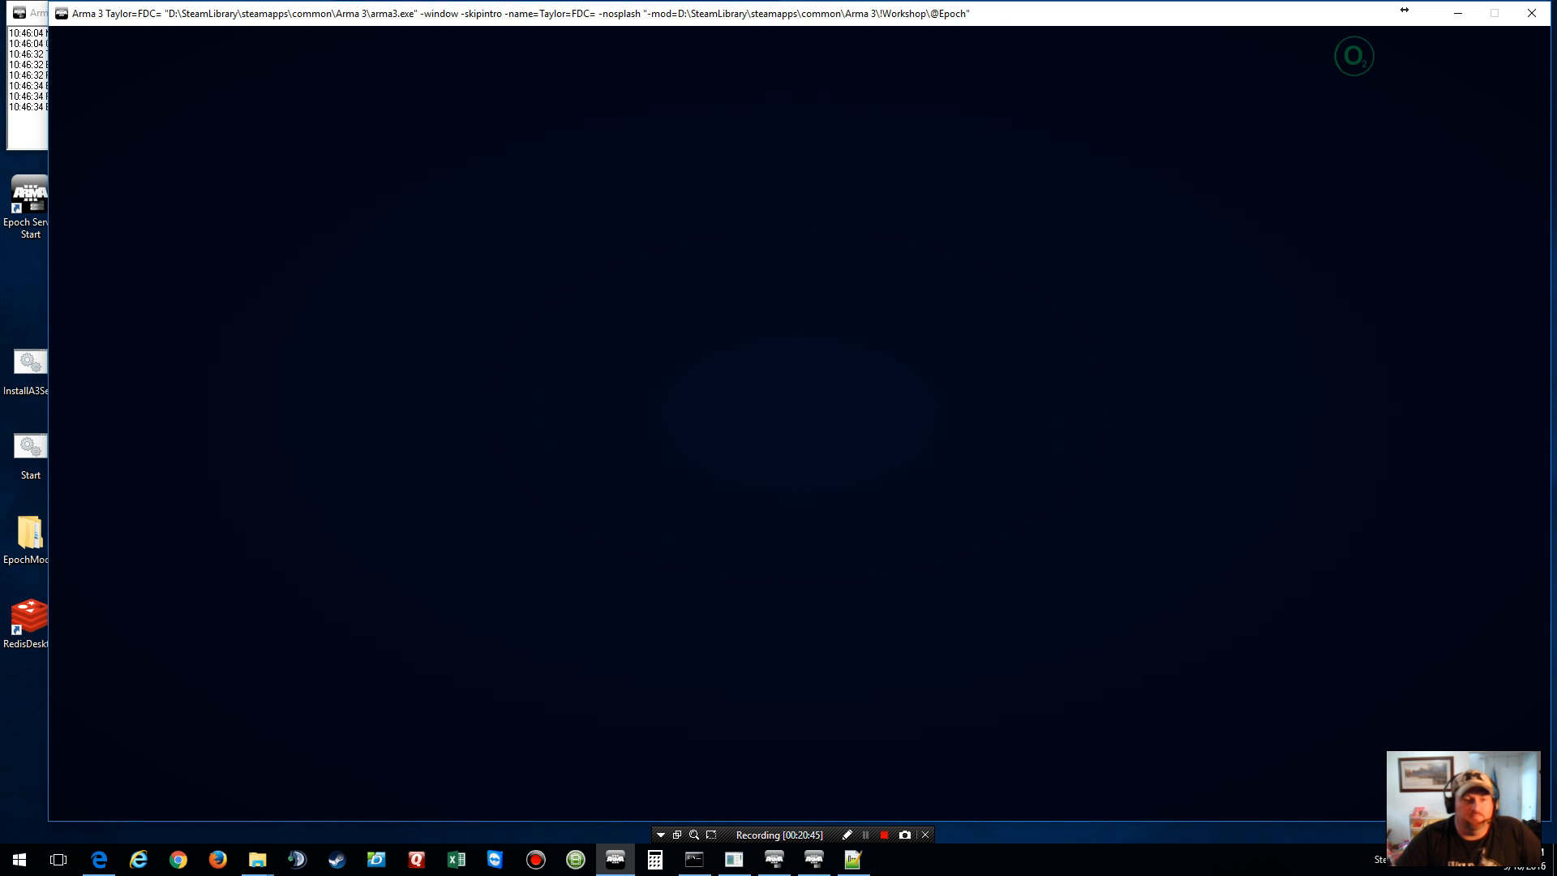
Step: Check the Epoch control settings in the pause menu, then return to the game
key("Escape")
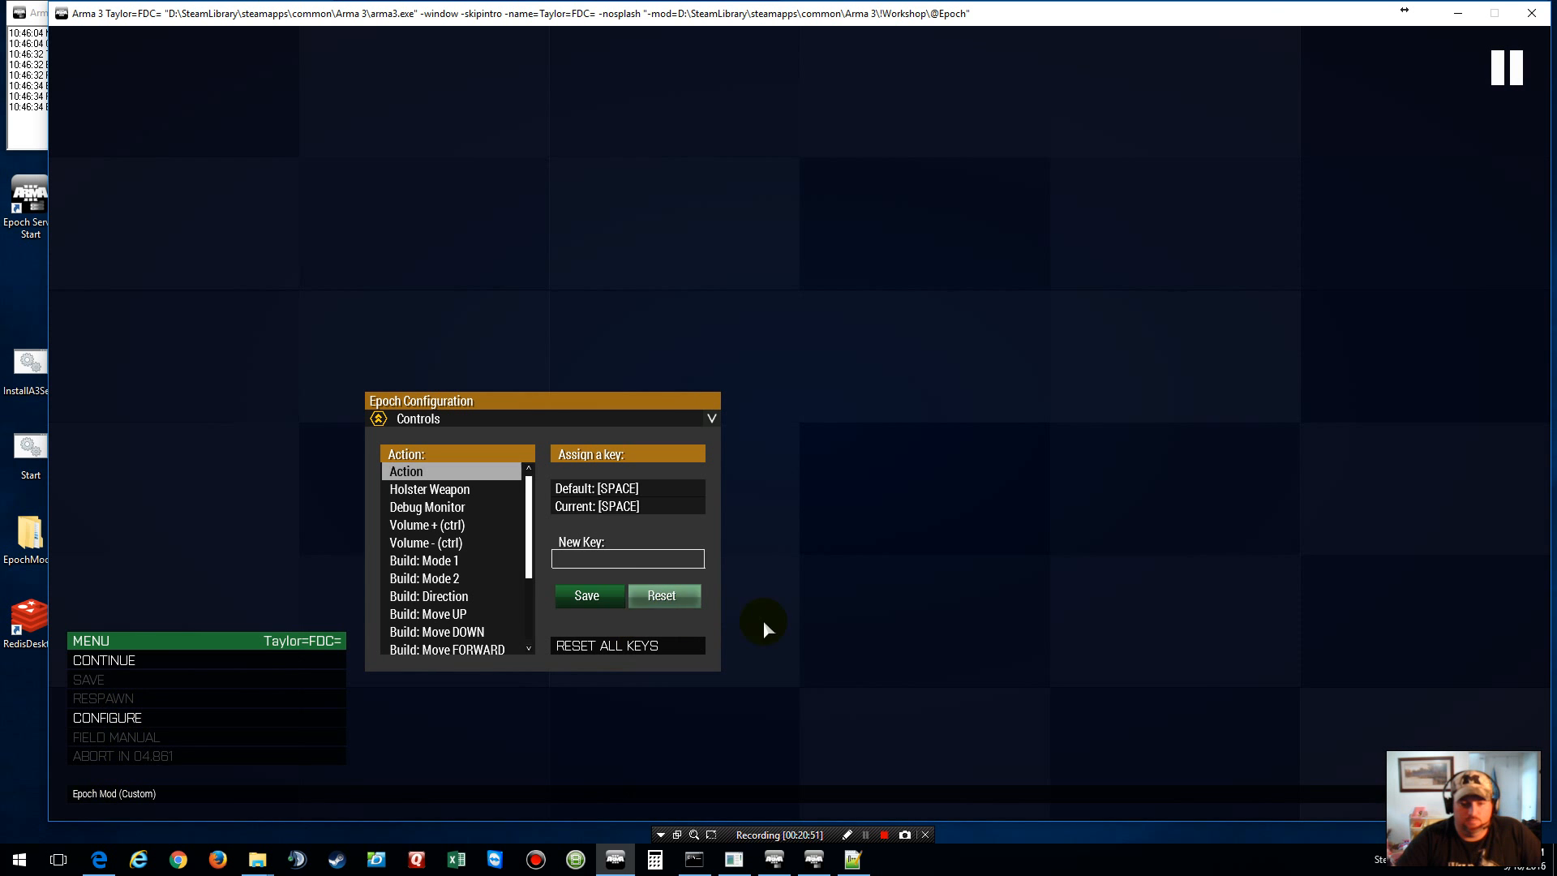
key("Escape")
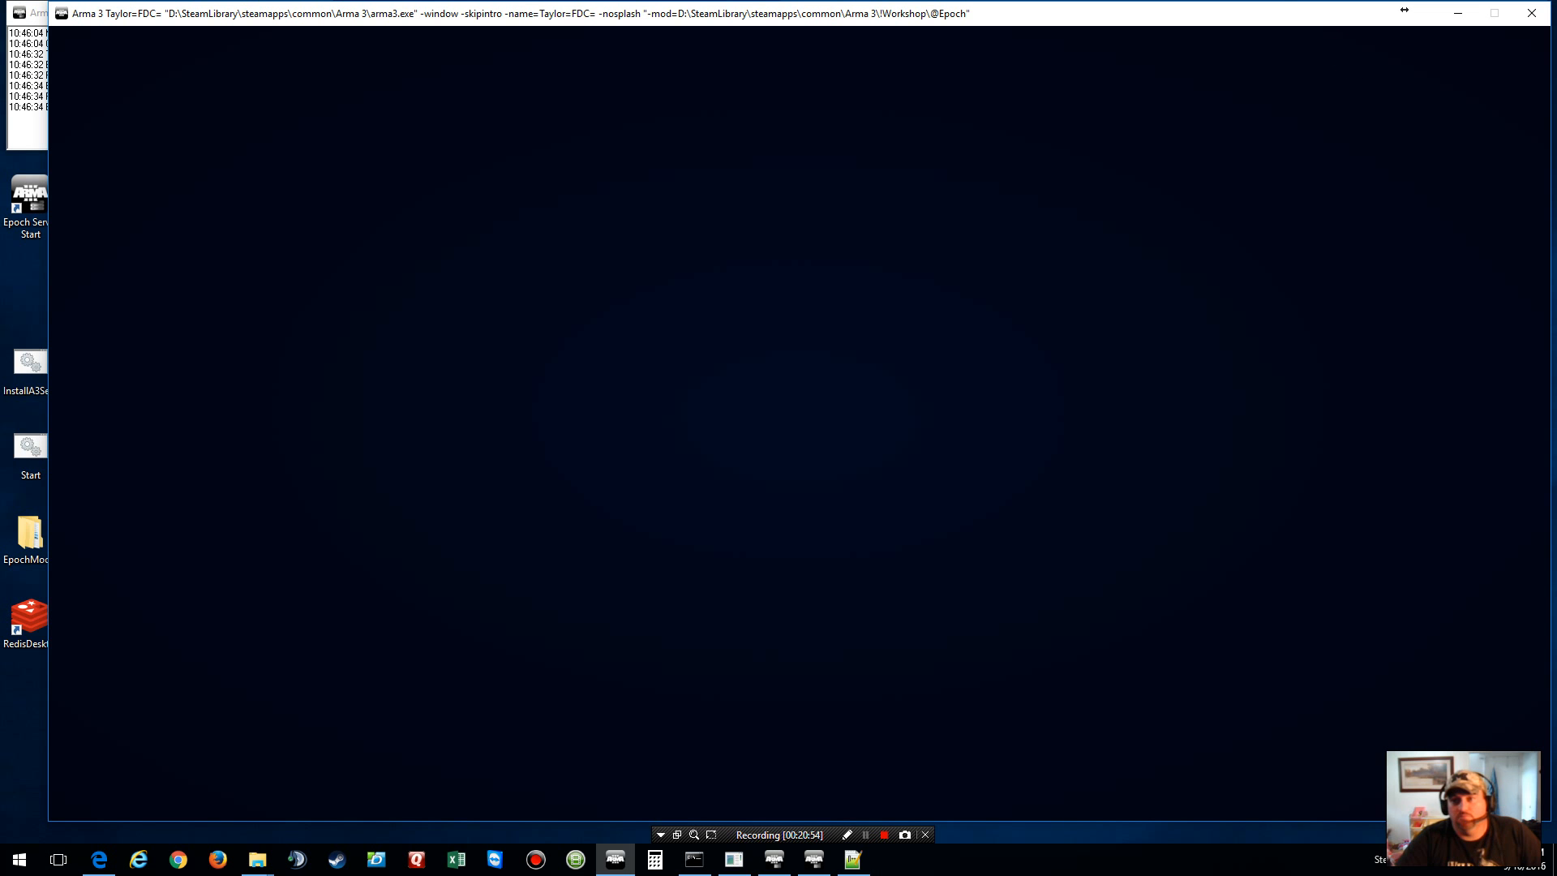
key("Escape")
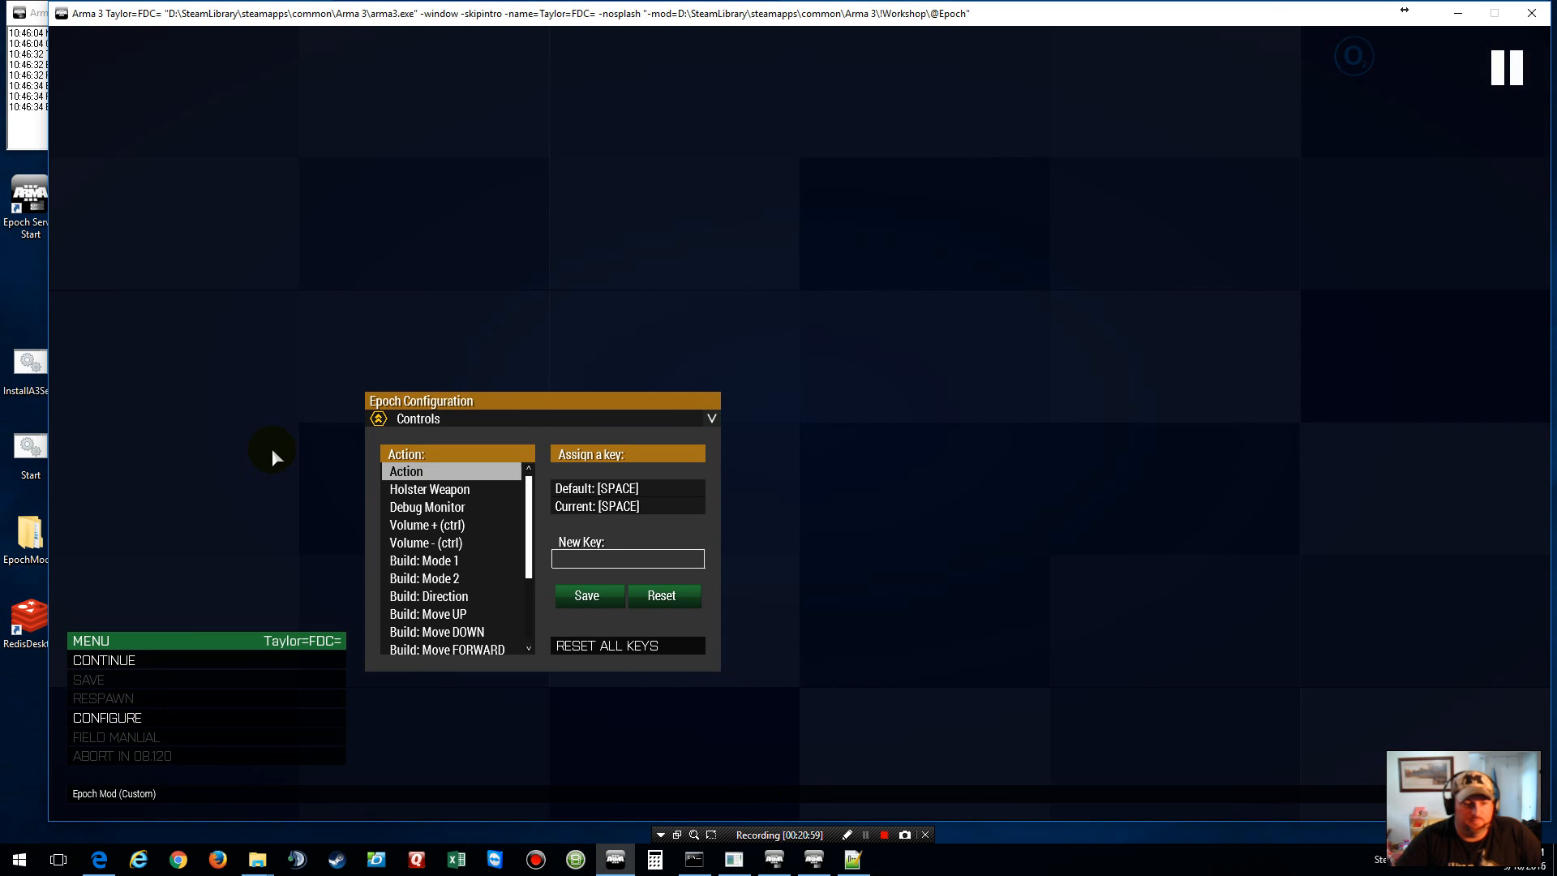
key("Escape")
Step: Use the F2 admin menu to teleport to and kill your own player, then continue past the mission stats
key("F2")
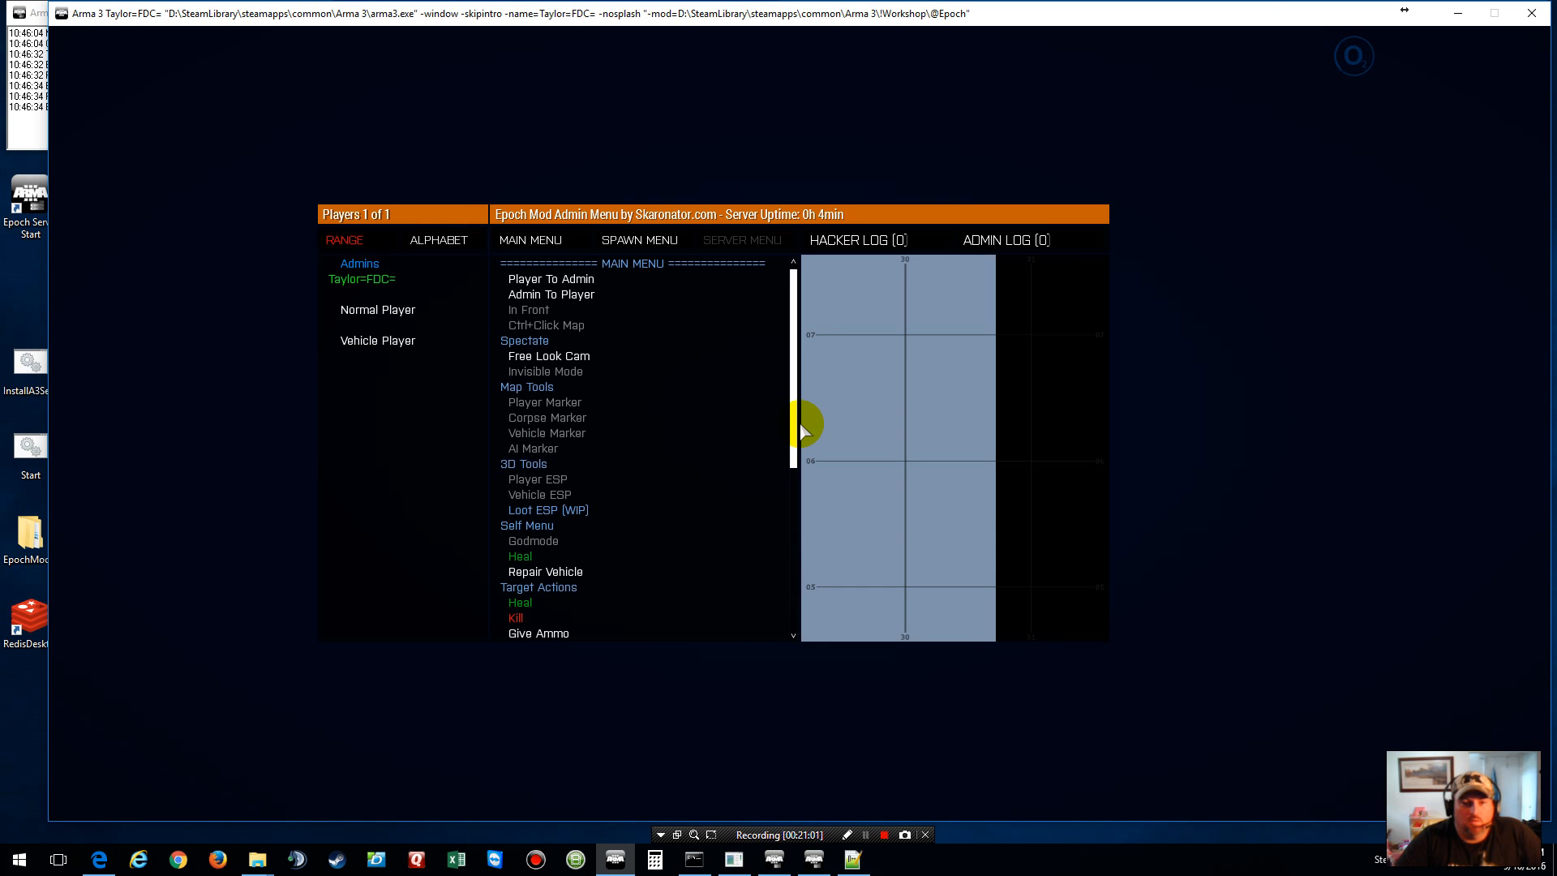
left_click(420, 281)
left_click(565, 297)
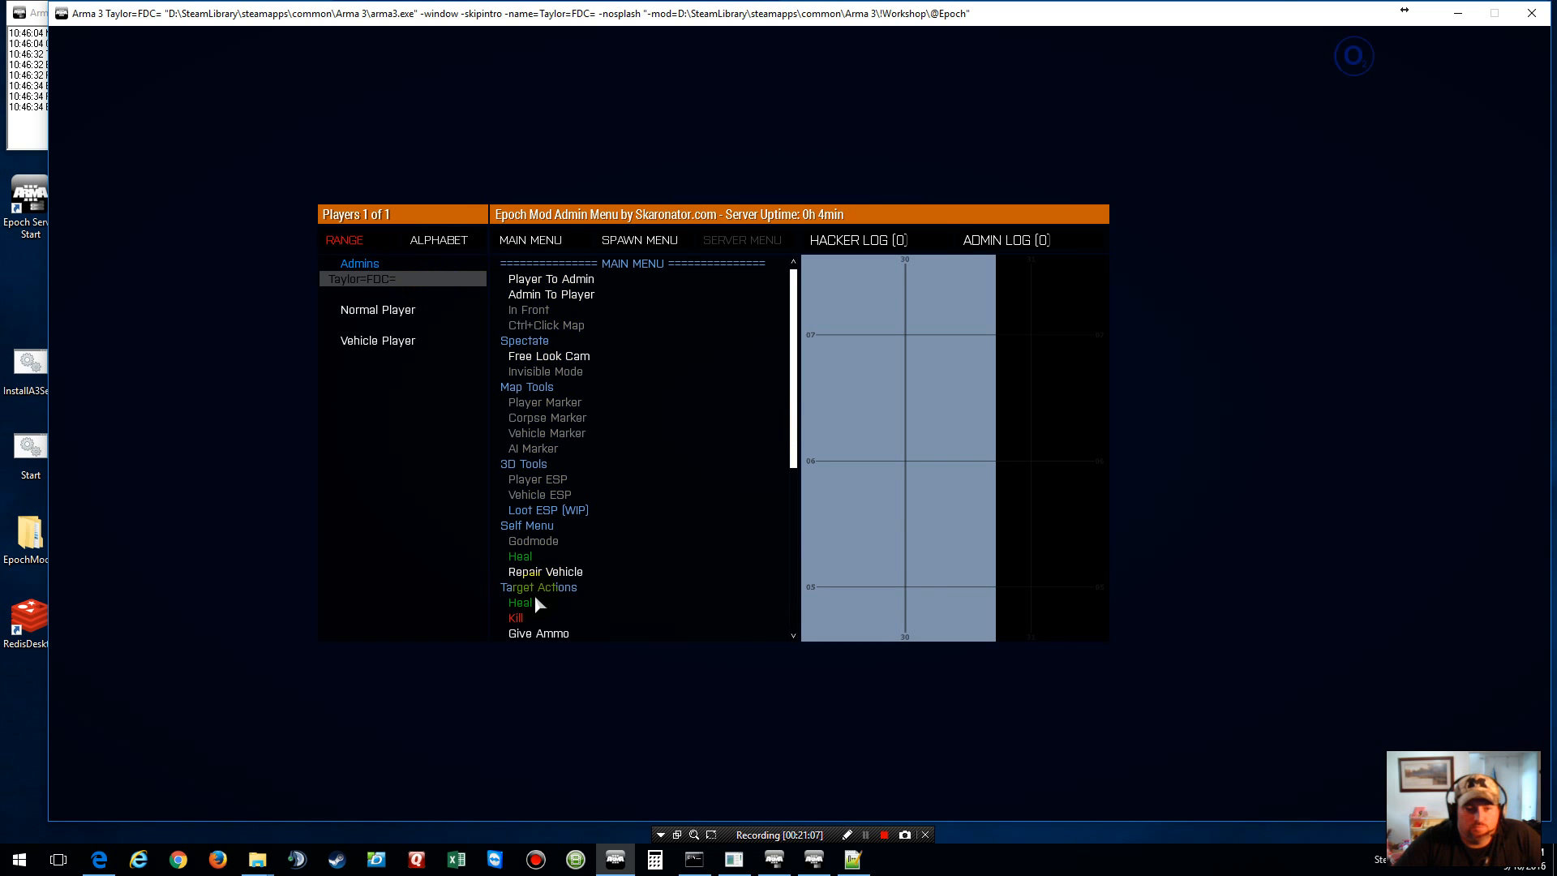
left_click(523, 617)
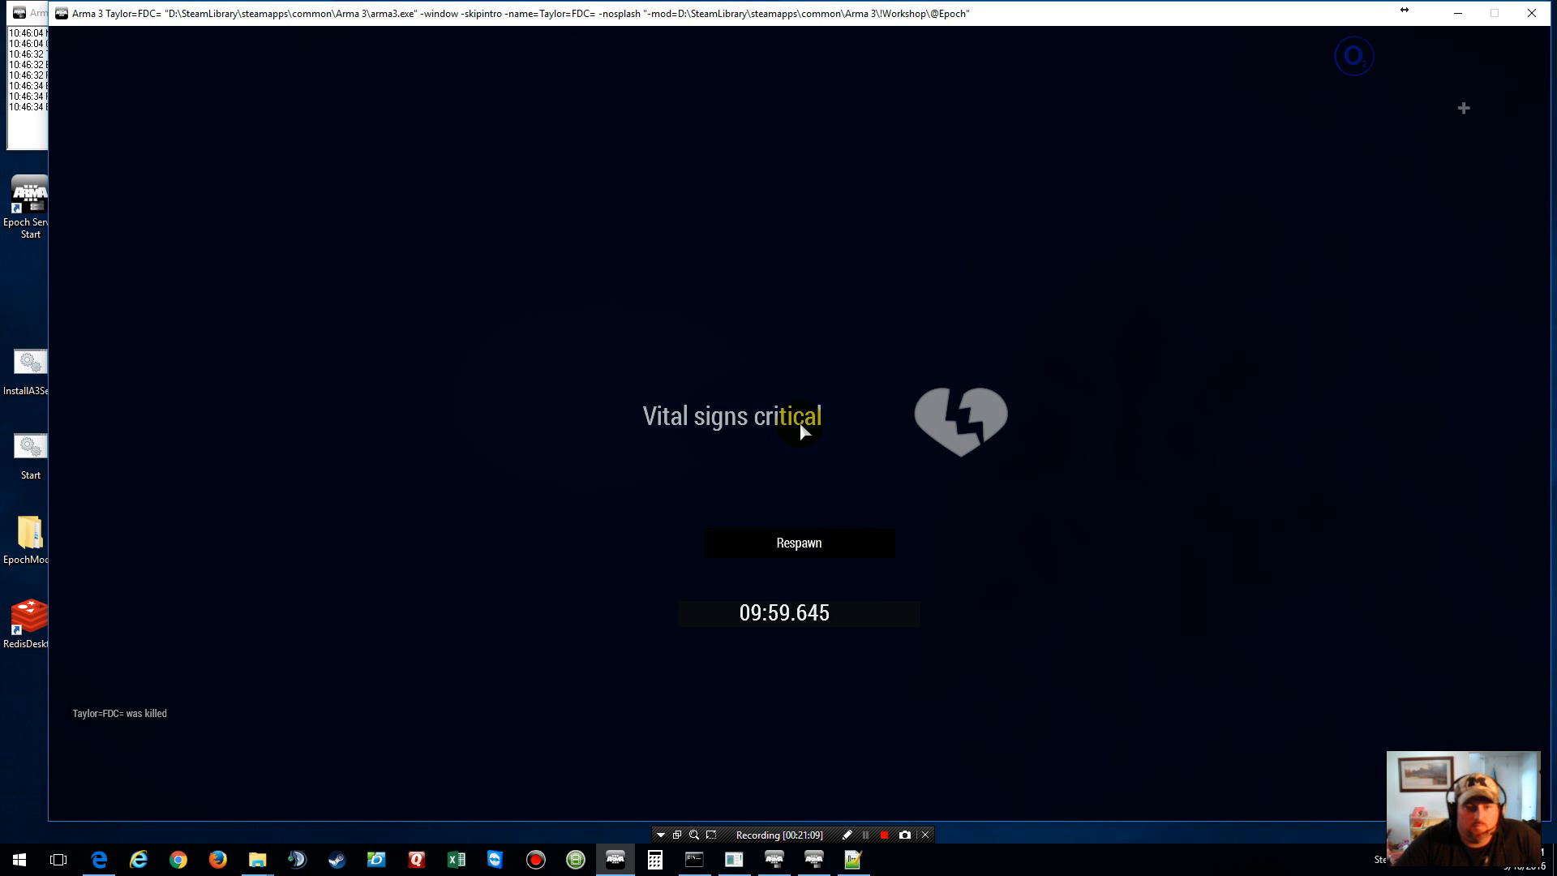
left_click(811, 544)
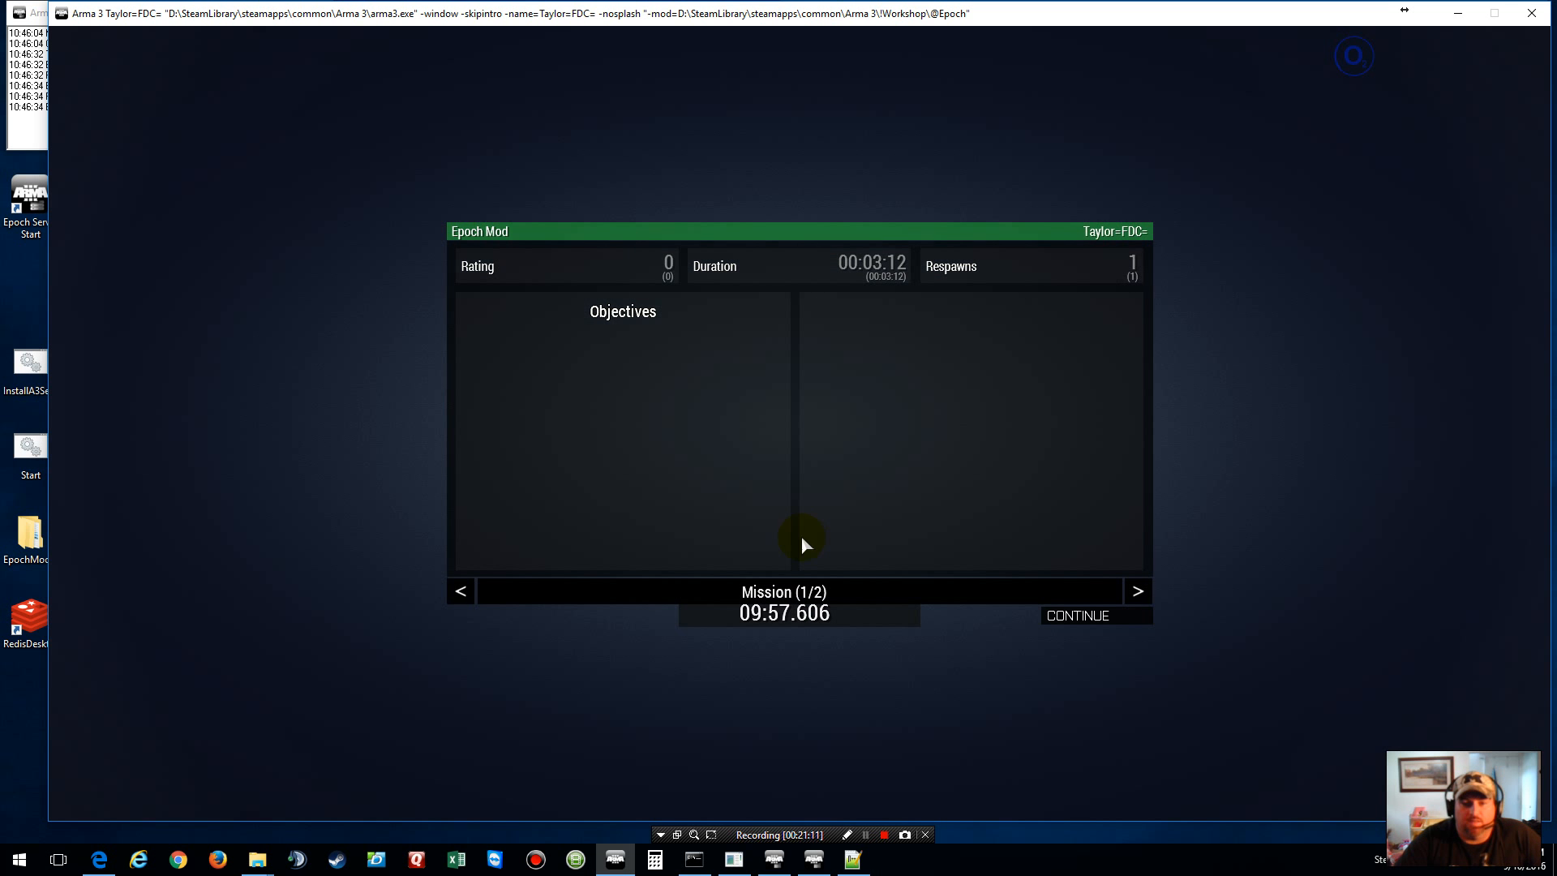
left_click(1101, 618)
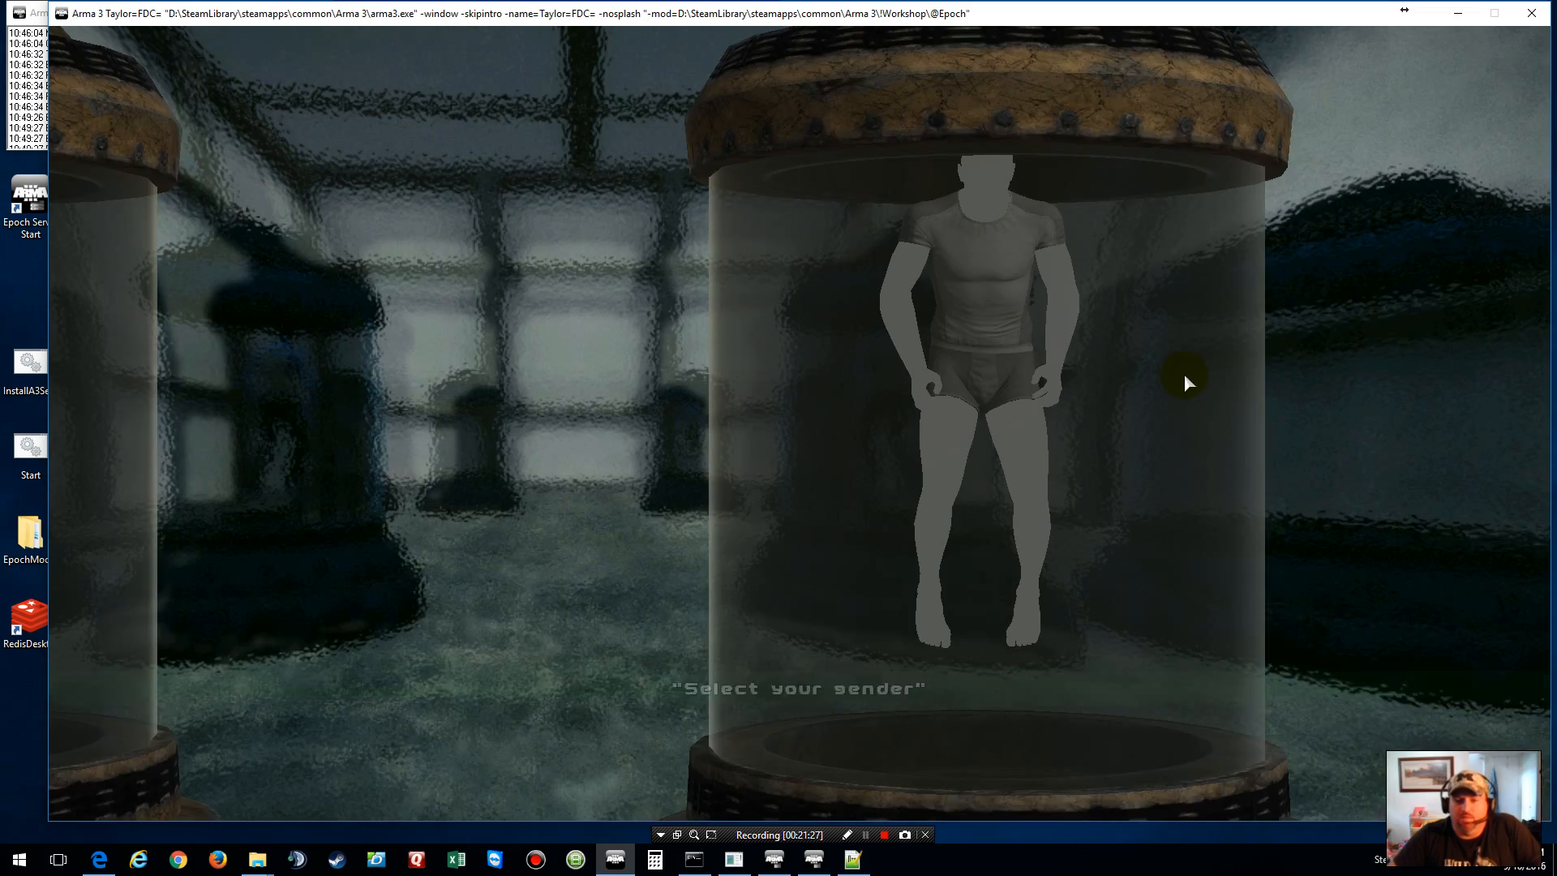
Step: Pick a gender at the stasis tanks, use the manhole to spawn, and run along the beach in third person
left_click(1184, 375)
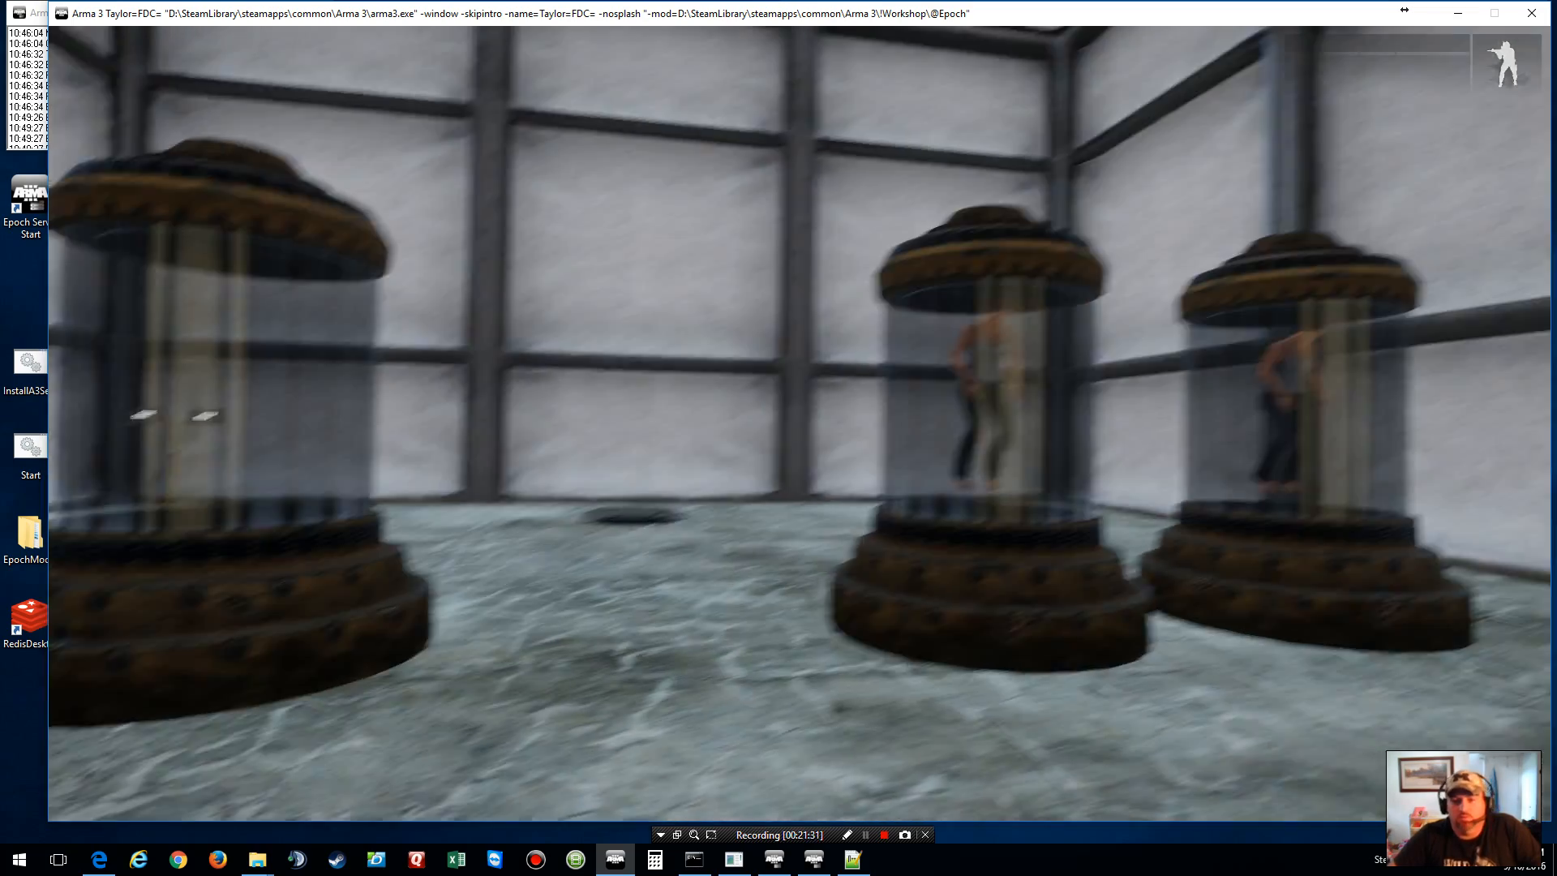
key("w")
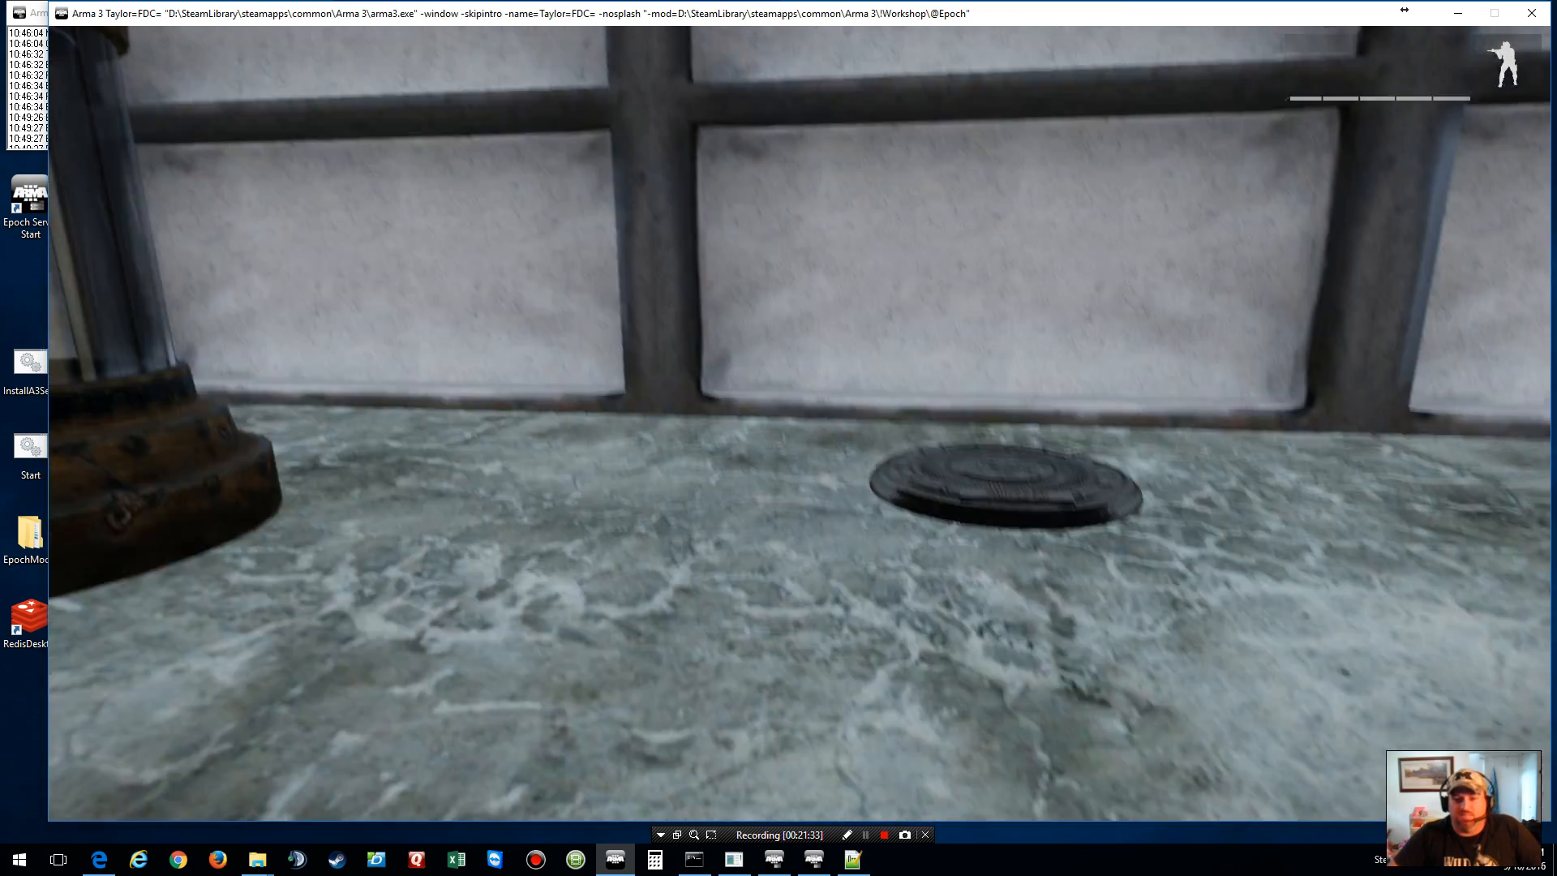
key("w")
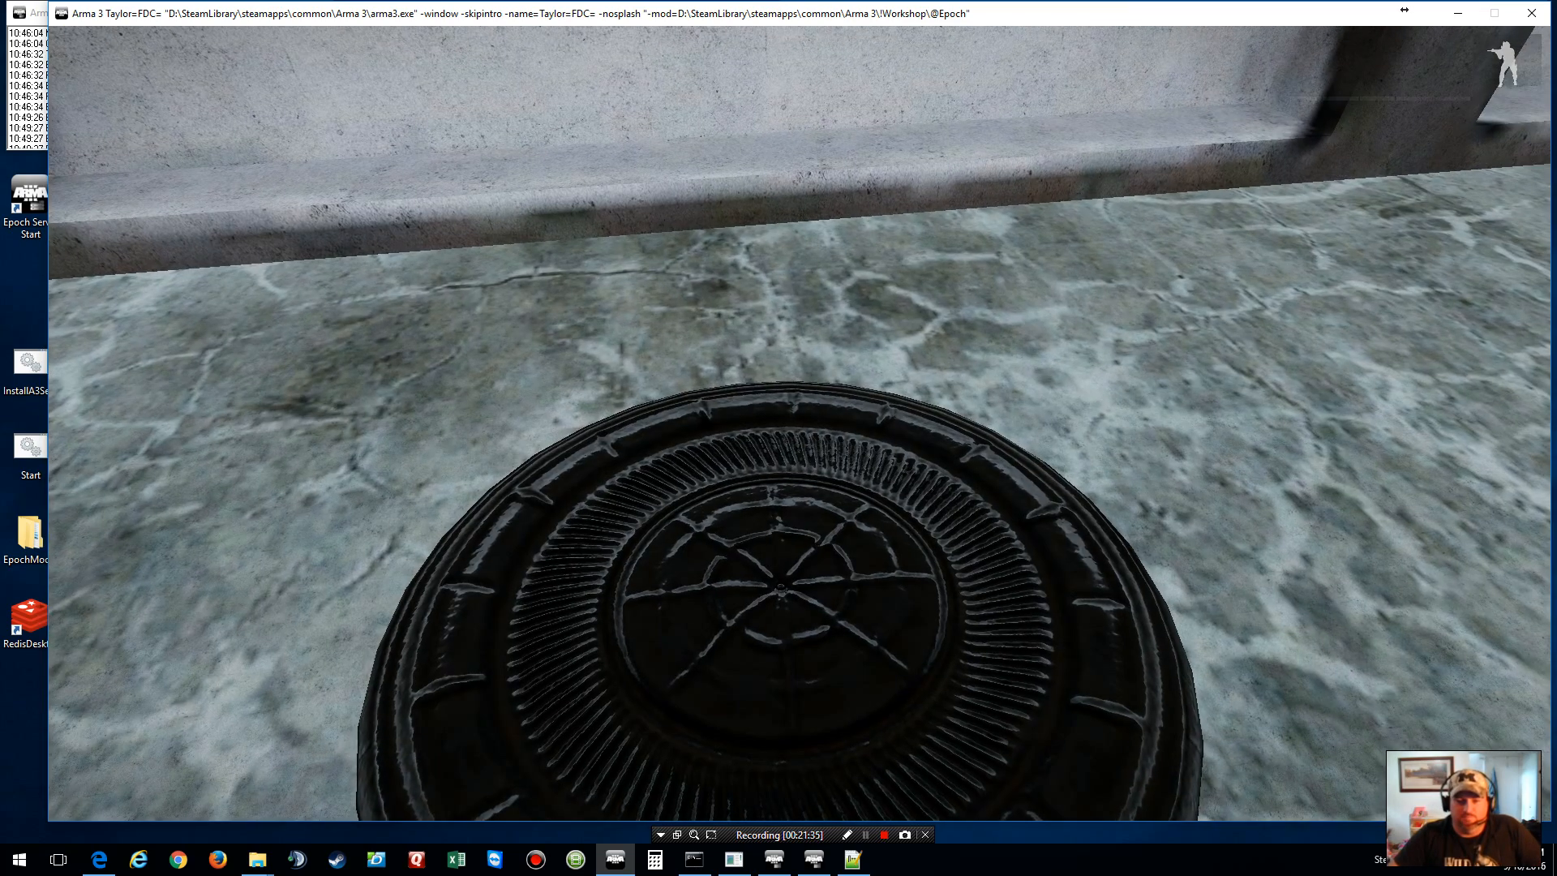
key("space")
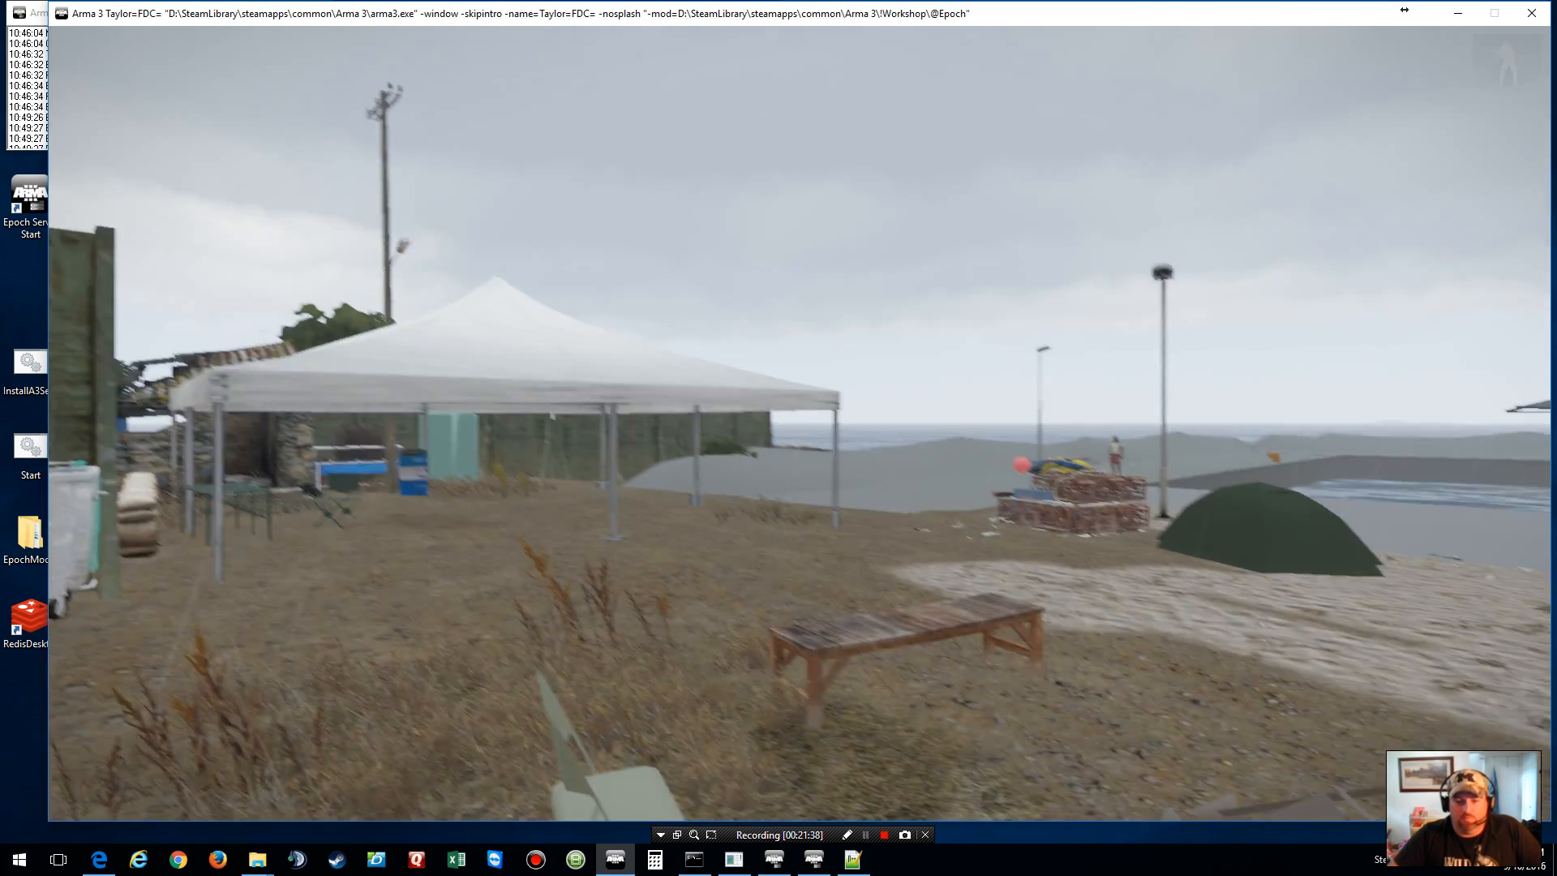
key("KP_Enter")
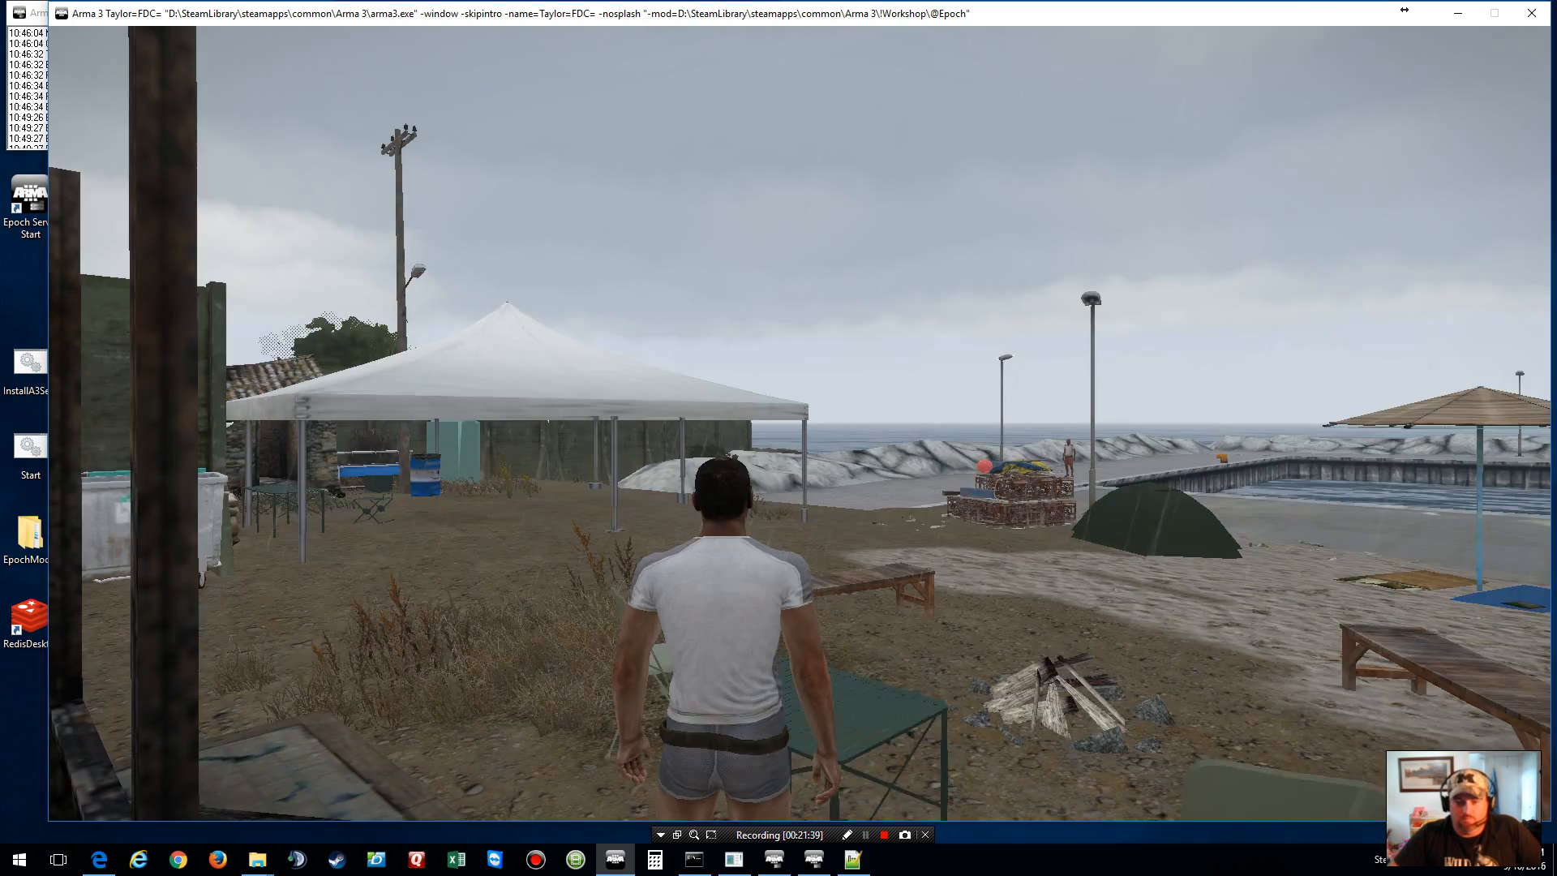
key("w")
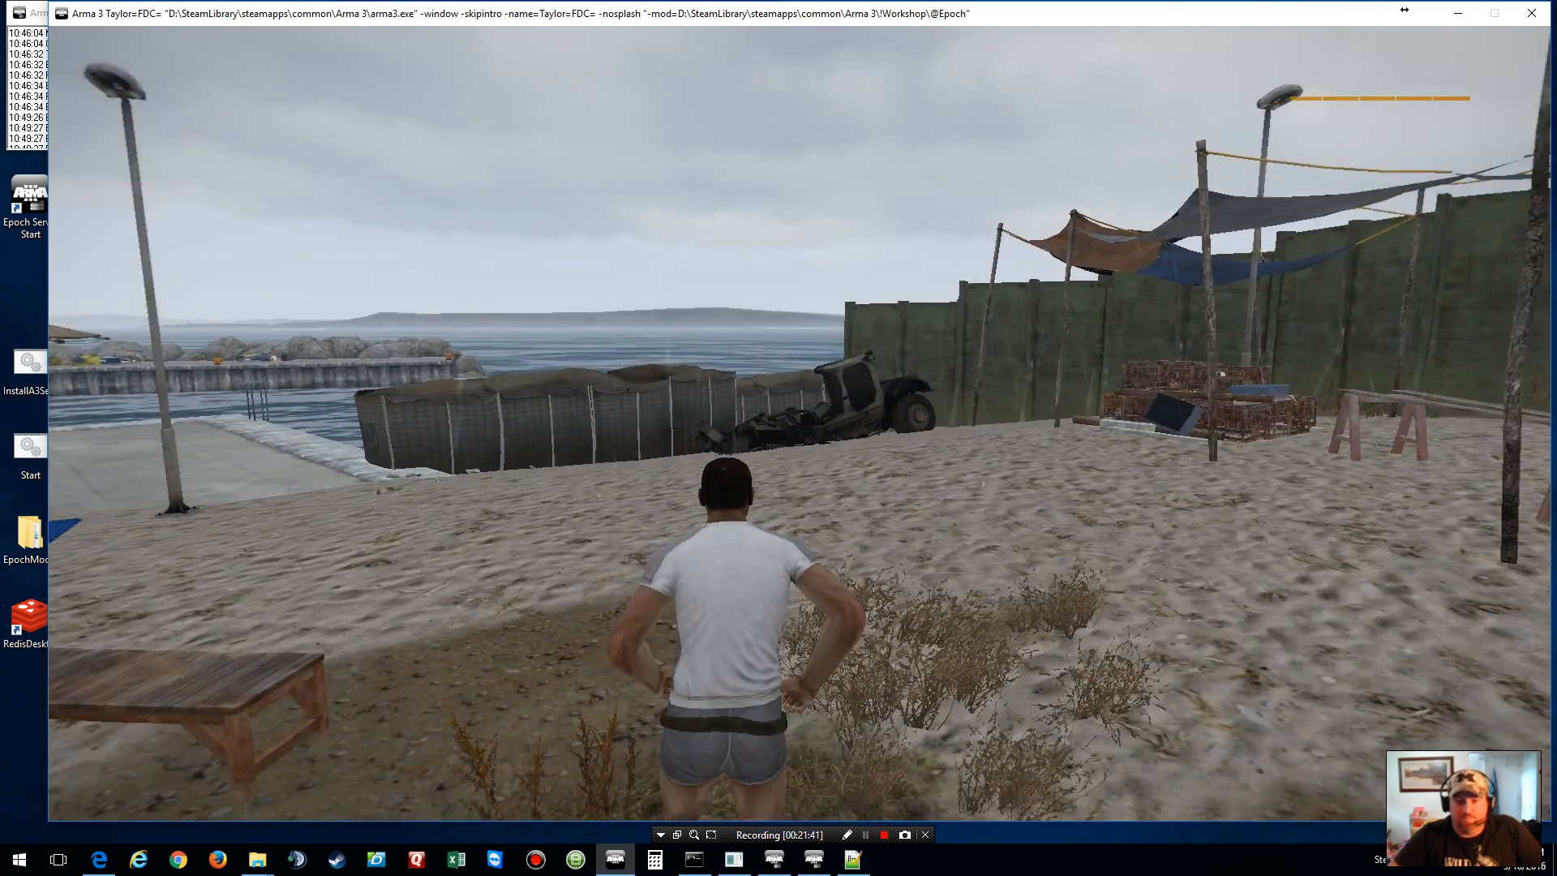
Step: Check the player's position on the map, zooming and panning around it
key("m")
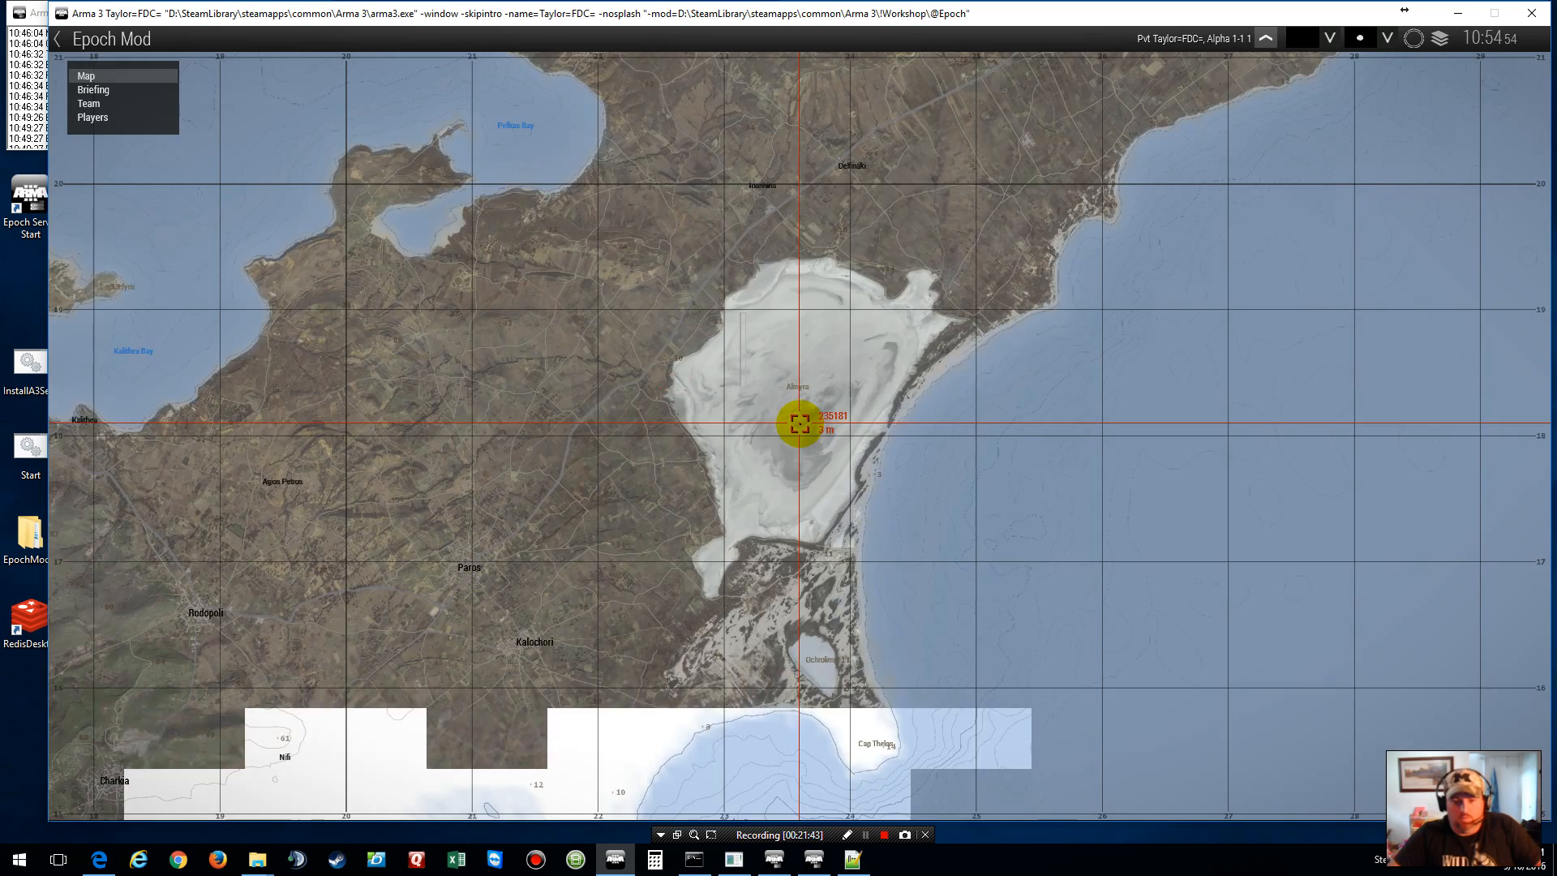
scroll(799, 423, "down", 5)
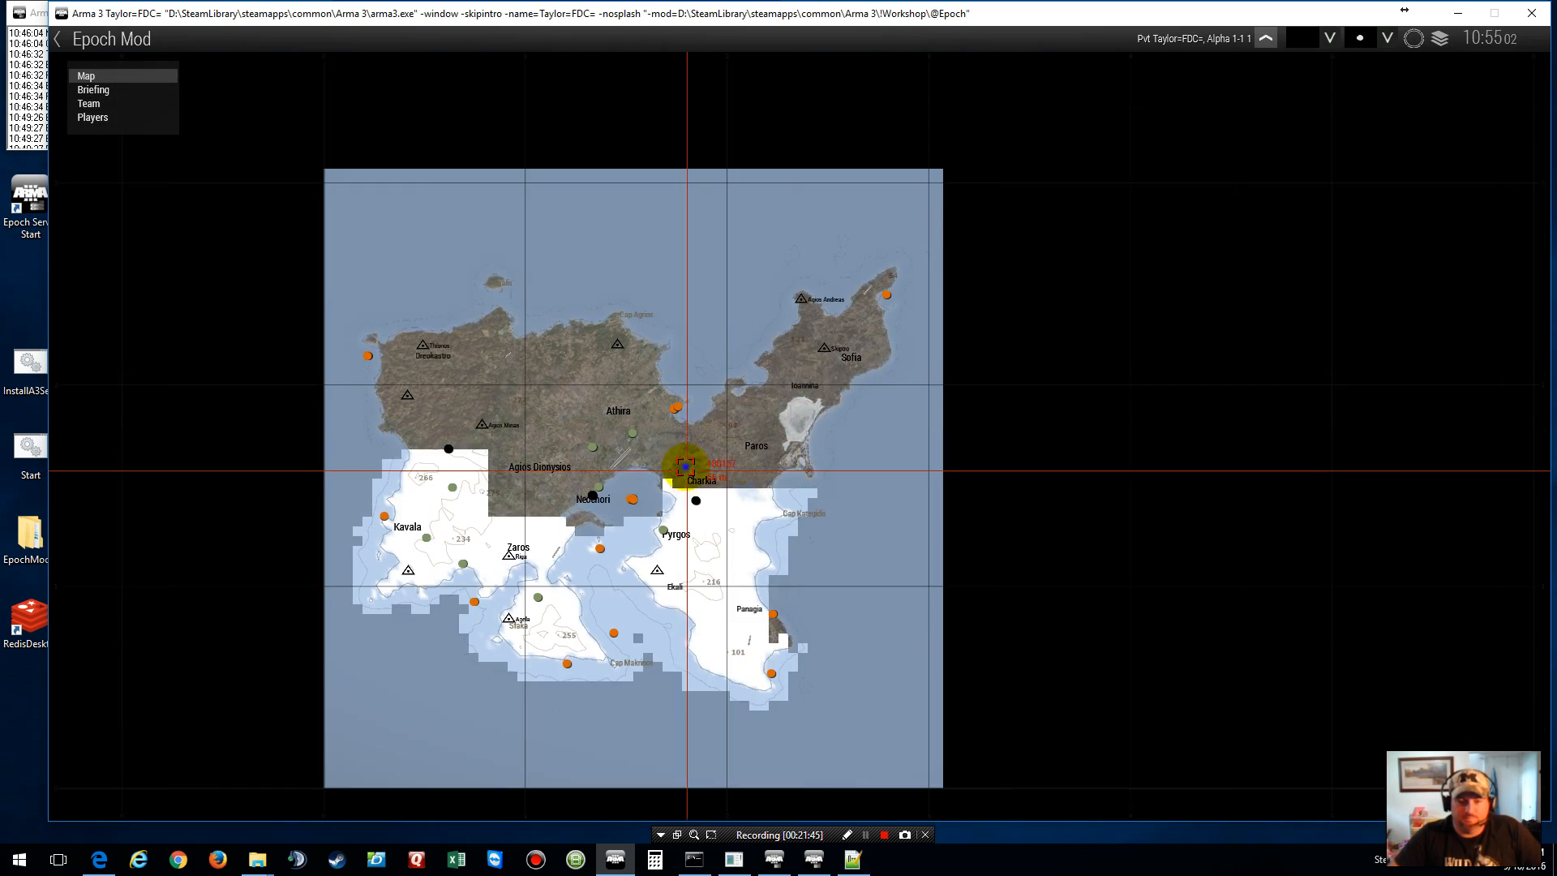
left_click_drag(684, 462, 751, 324)
scroll(752, 323, "up", 5)
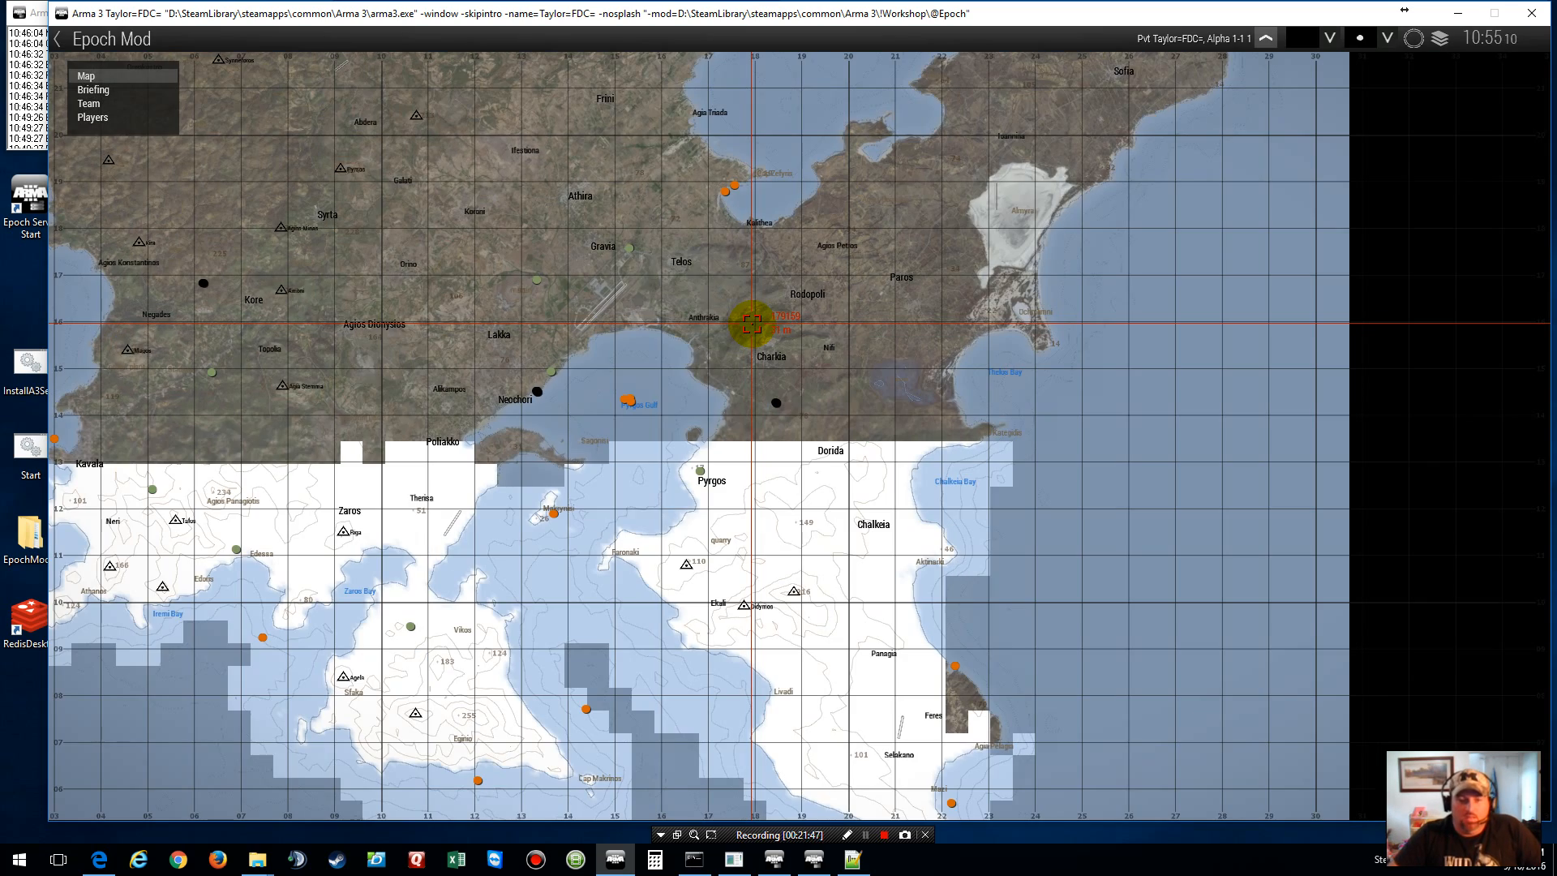
key("m")
Step: Open the F1 admin menu, look through the Spawn Menu, and return to the Main Menu command list
key("F1")
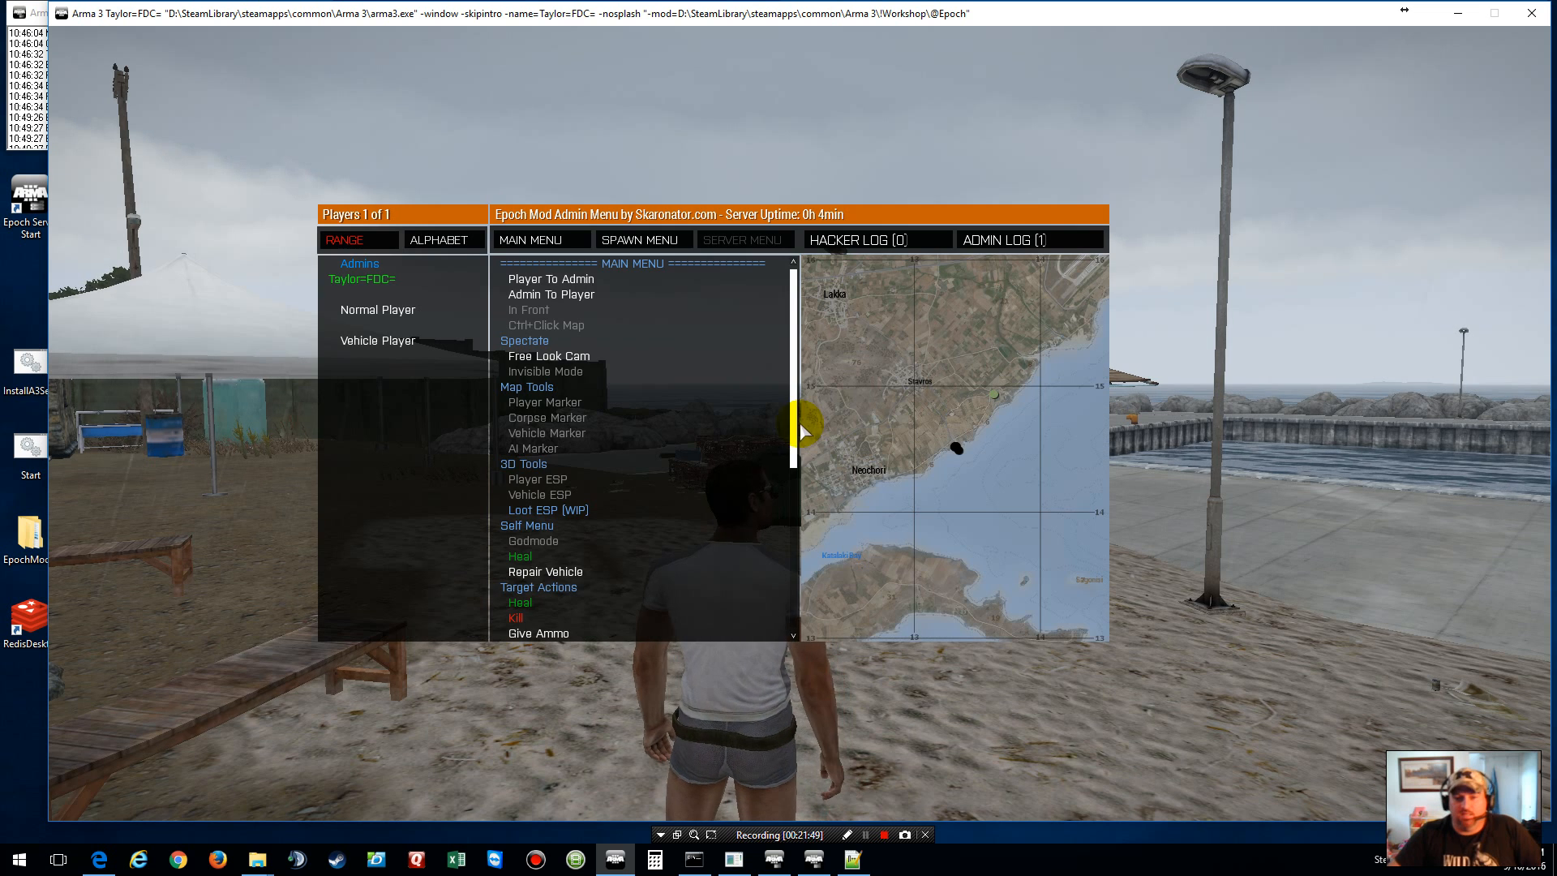
left_click(640, 240)
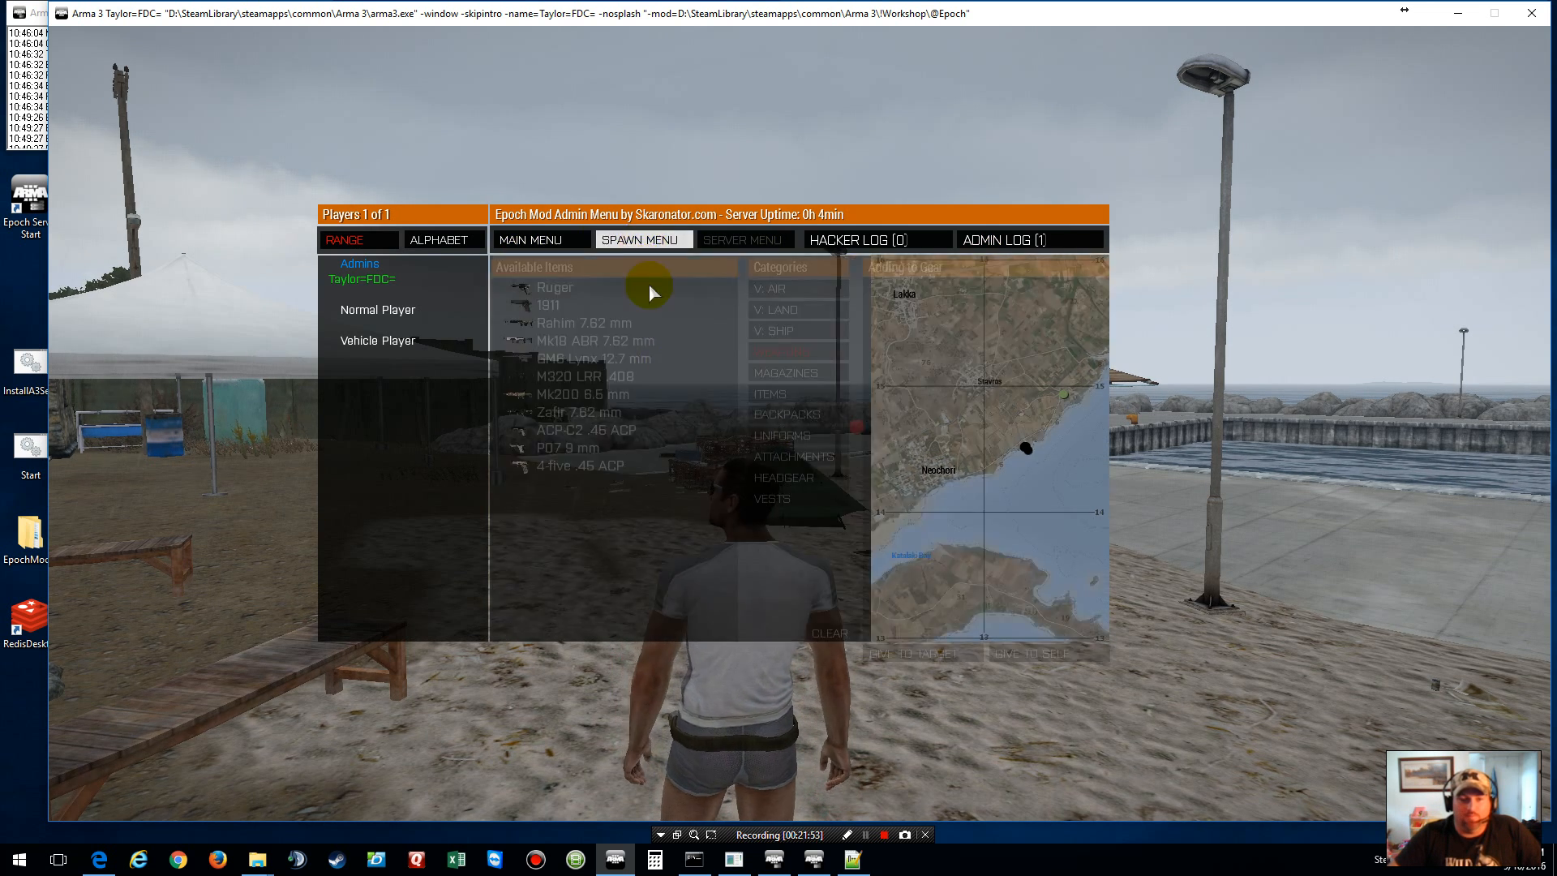
scroll(613, 520, "down", 4)
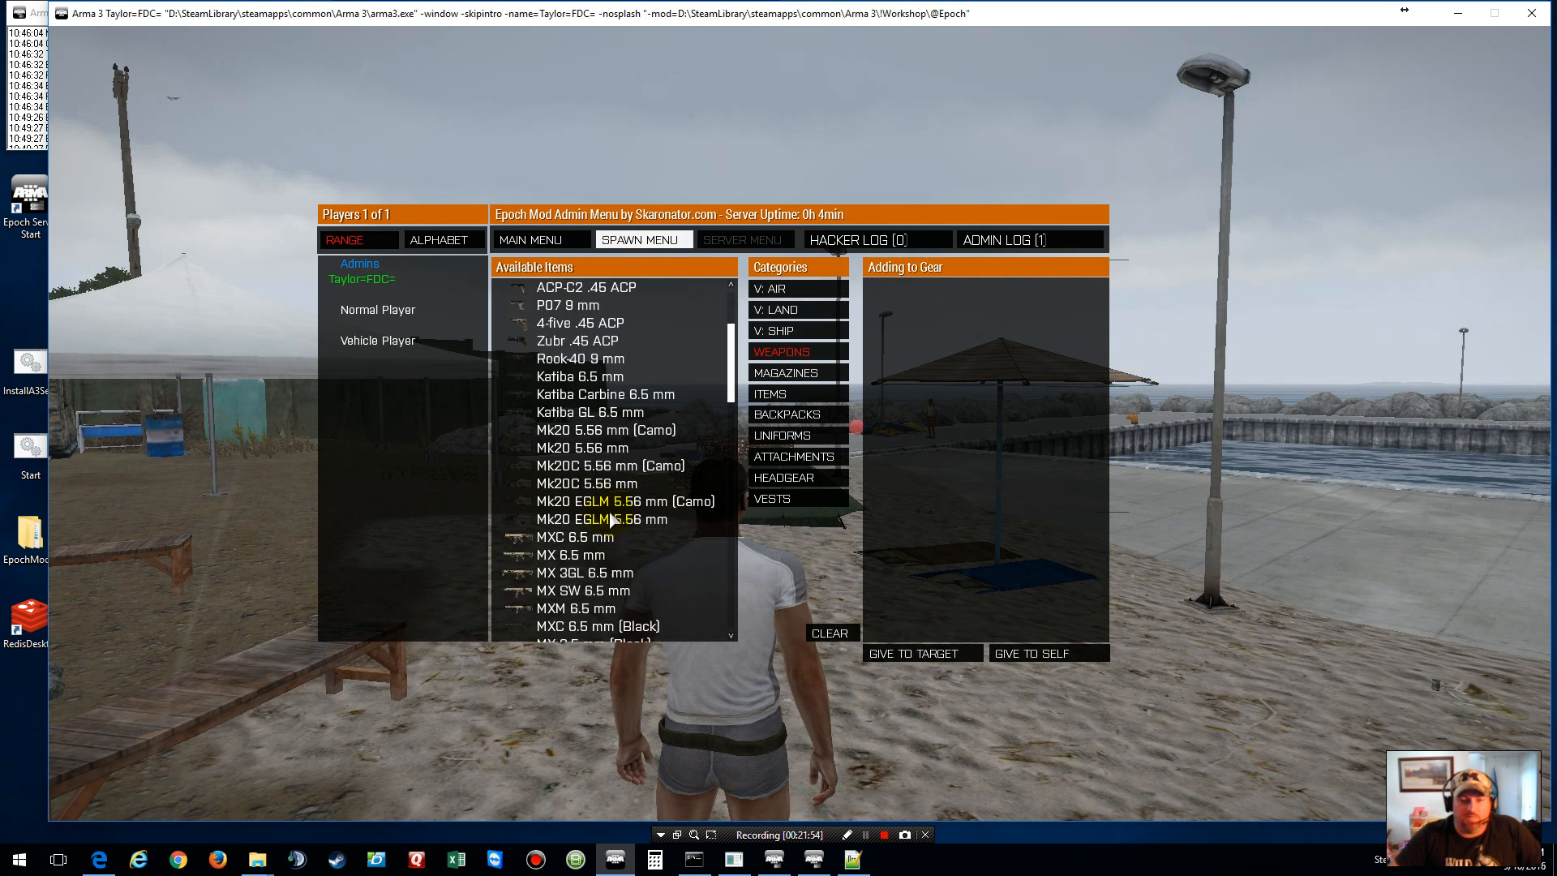
scroll(612, 520, "up", 4)
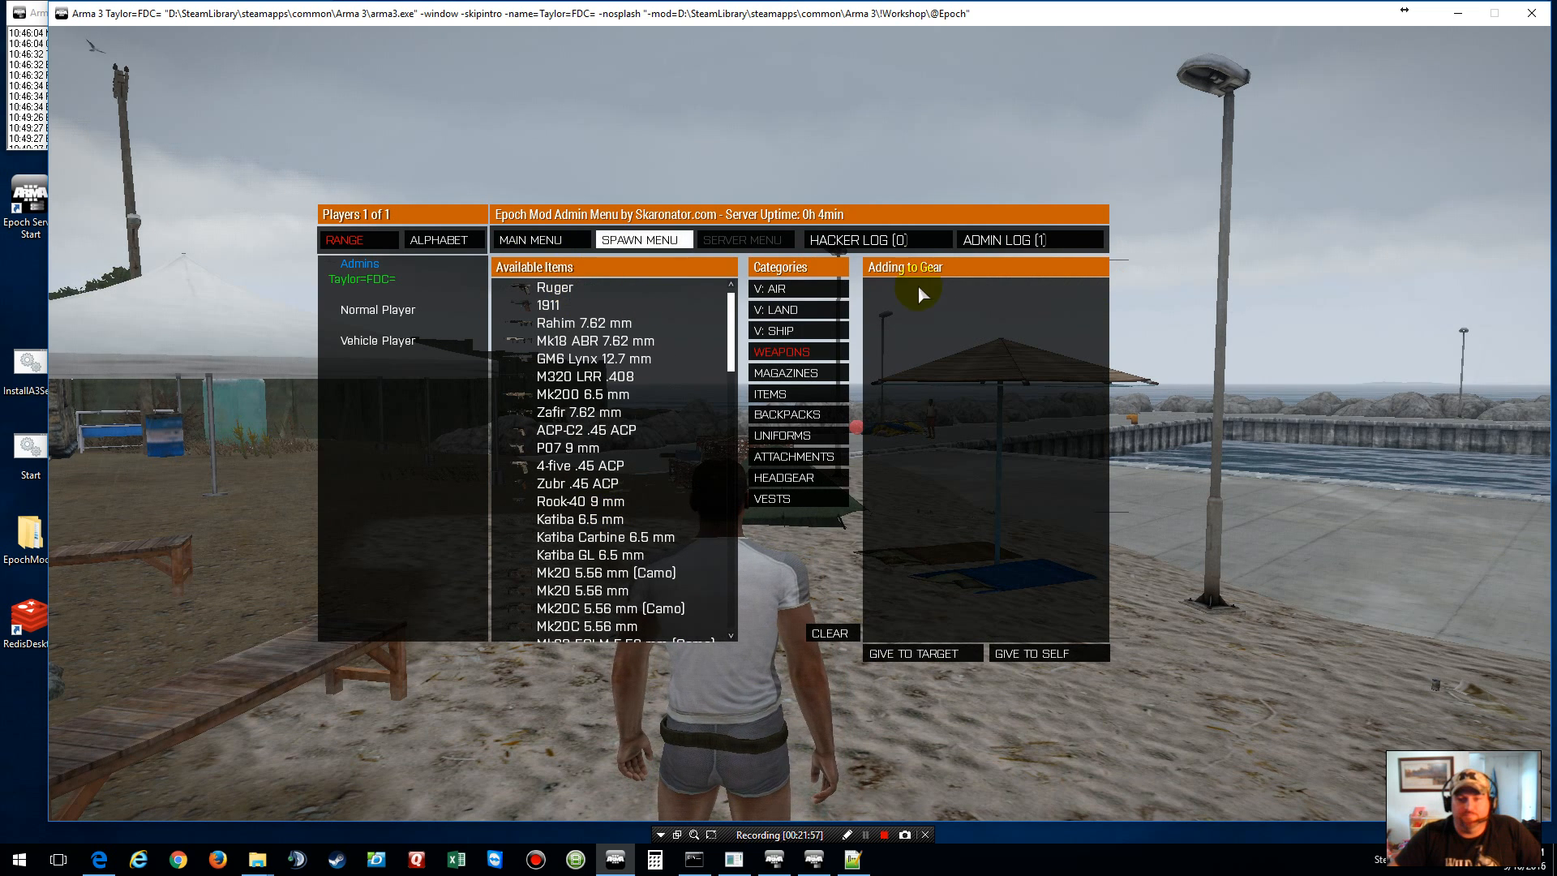
left_click(531, 240)
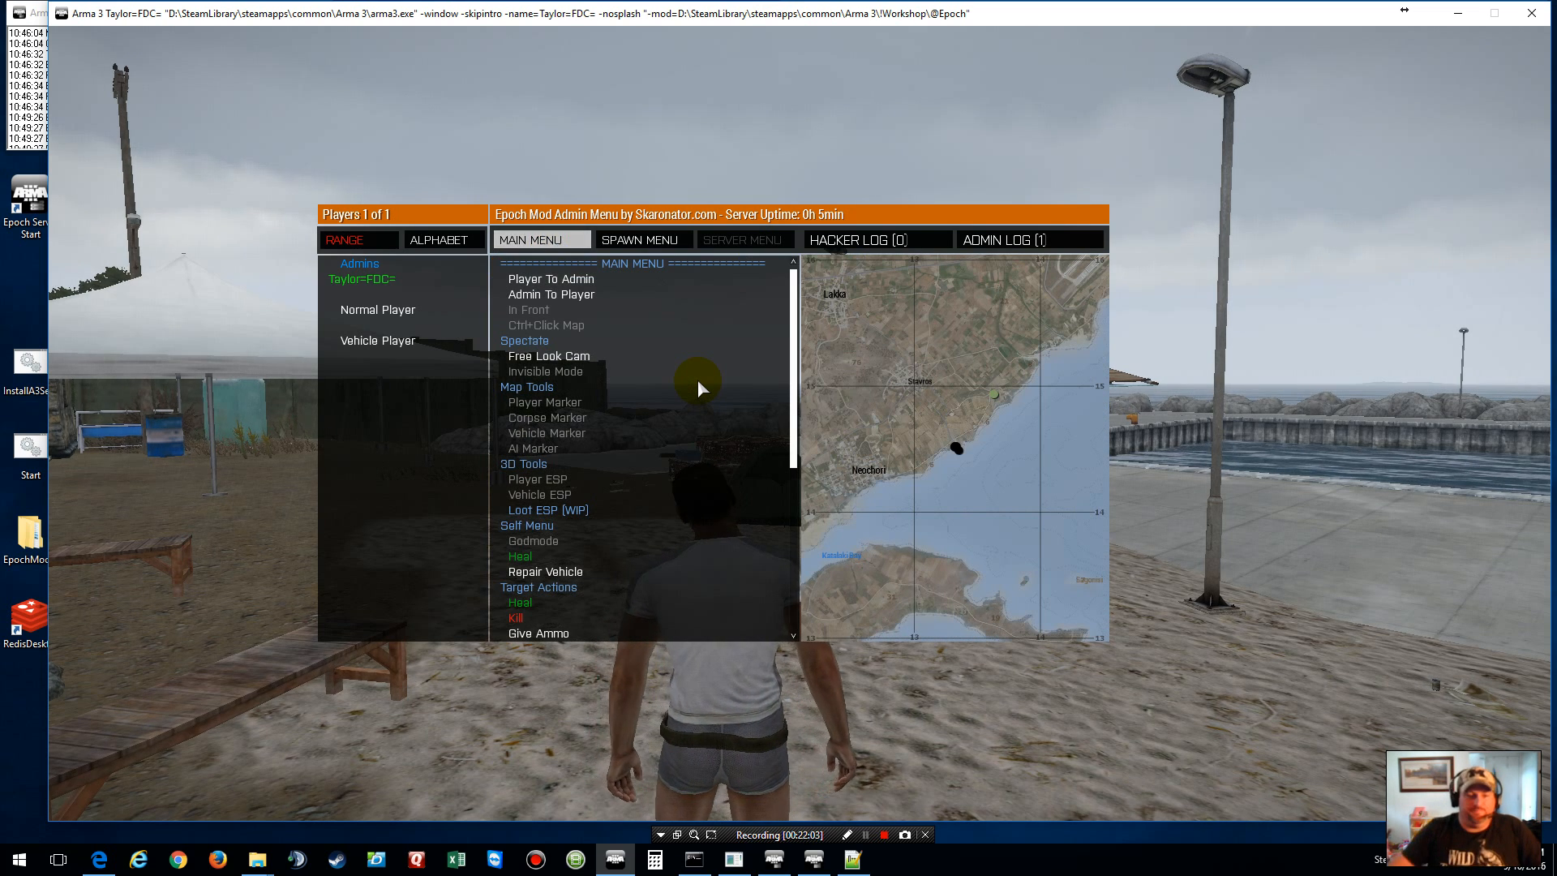
scroll(547, 471, "down", 2)
scroll(548, 478, "down", 4)
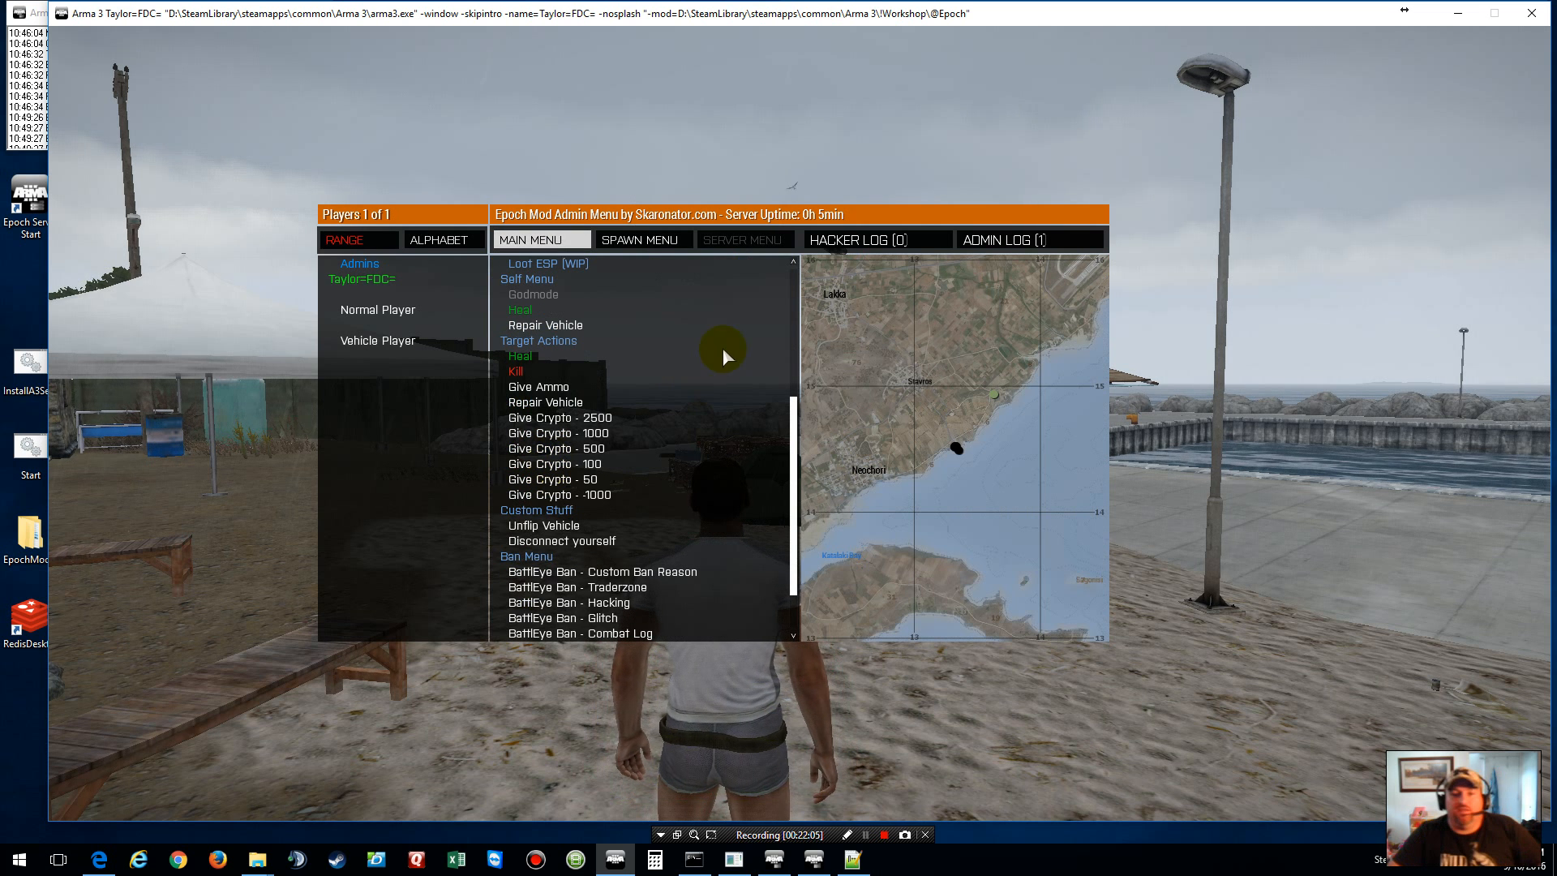